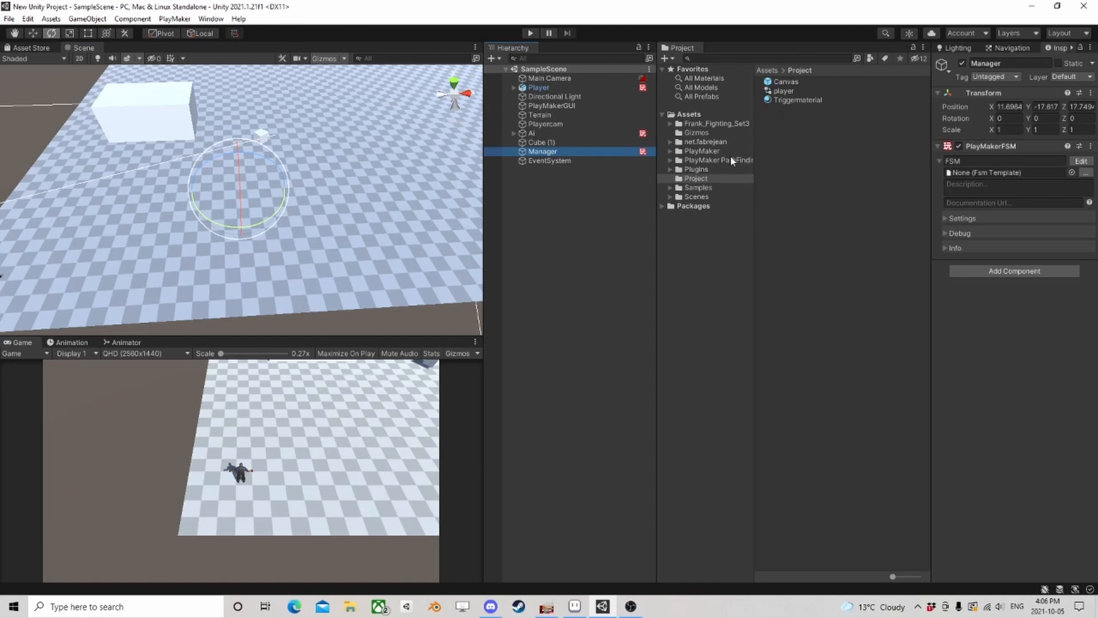
# Add a second PlayMakerFSM component to the Manager object and name it StartCombat
pyautogui.click(1014, 270)
pyautogui.click(988, 313)
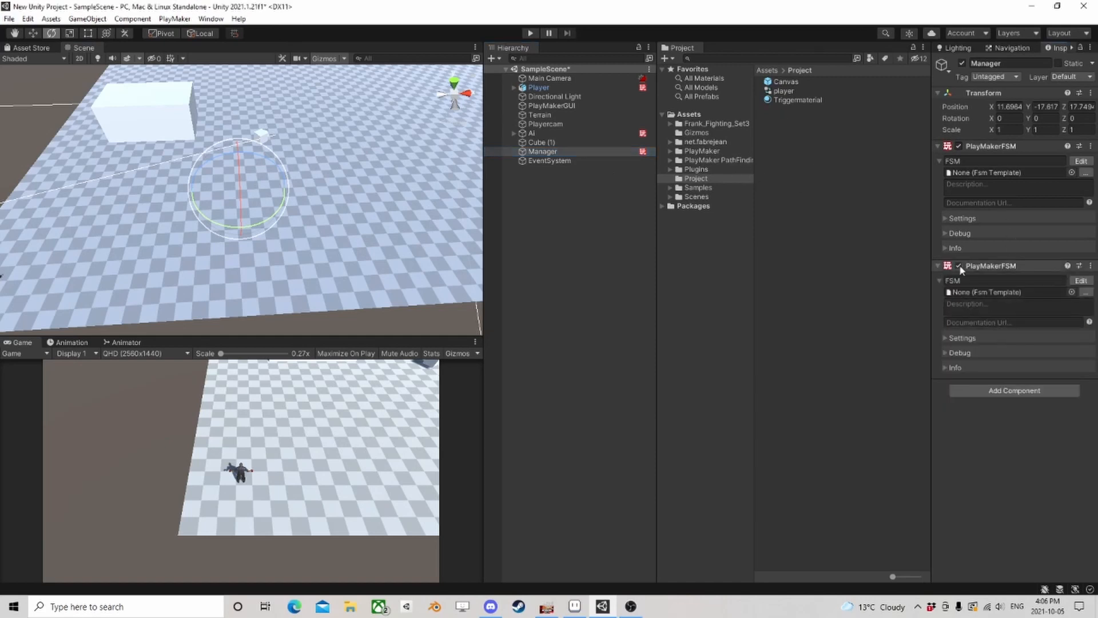
pyautogui.click(965, 281)
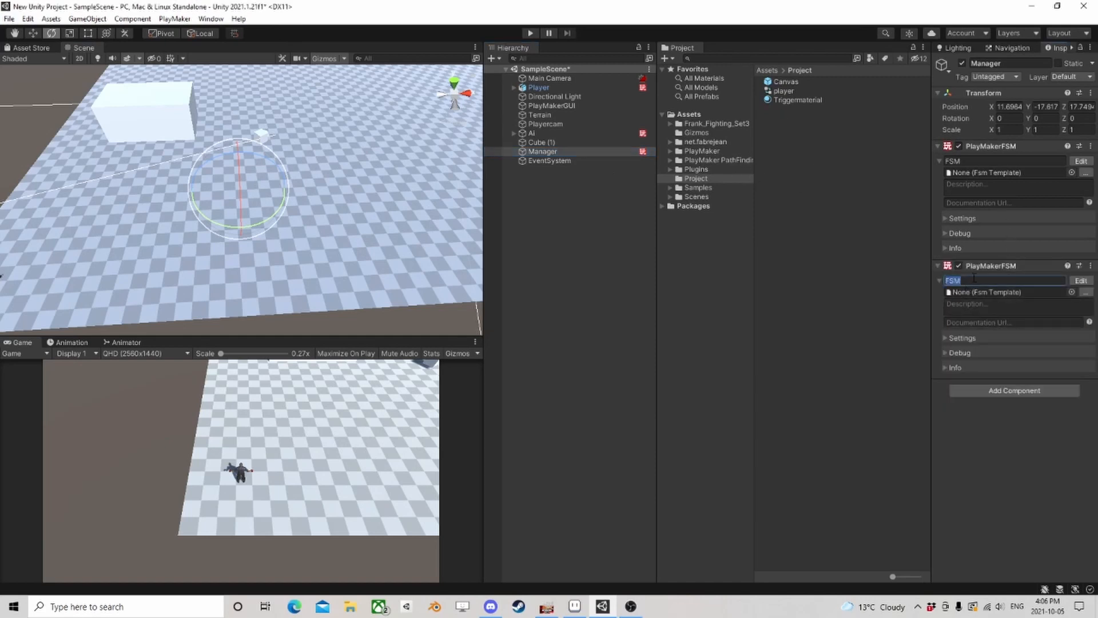
pyautogui.write('StartCombat')
# Open the Manager's StartCombat FSM for editing and add a second state beside State 1
pyautogui.click(1081, 280)
pyautogui.click(346, 232)
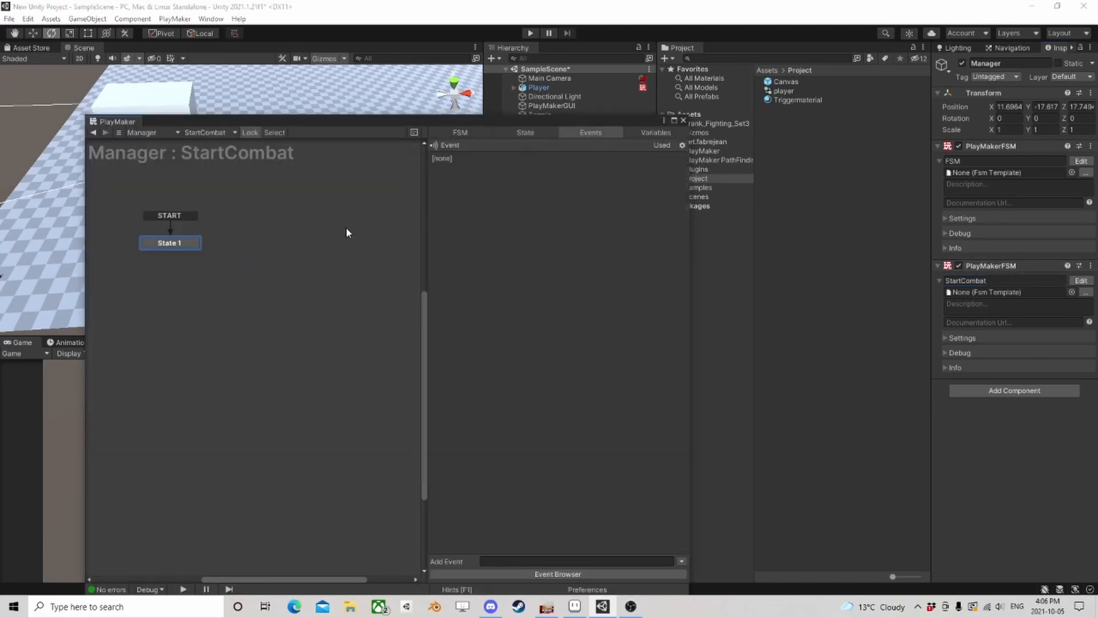
pyautogui.rightClick(269, 238)
pyautogui.click(295, 246)
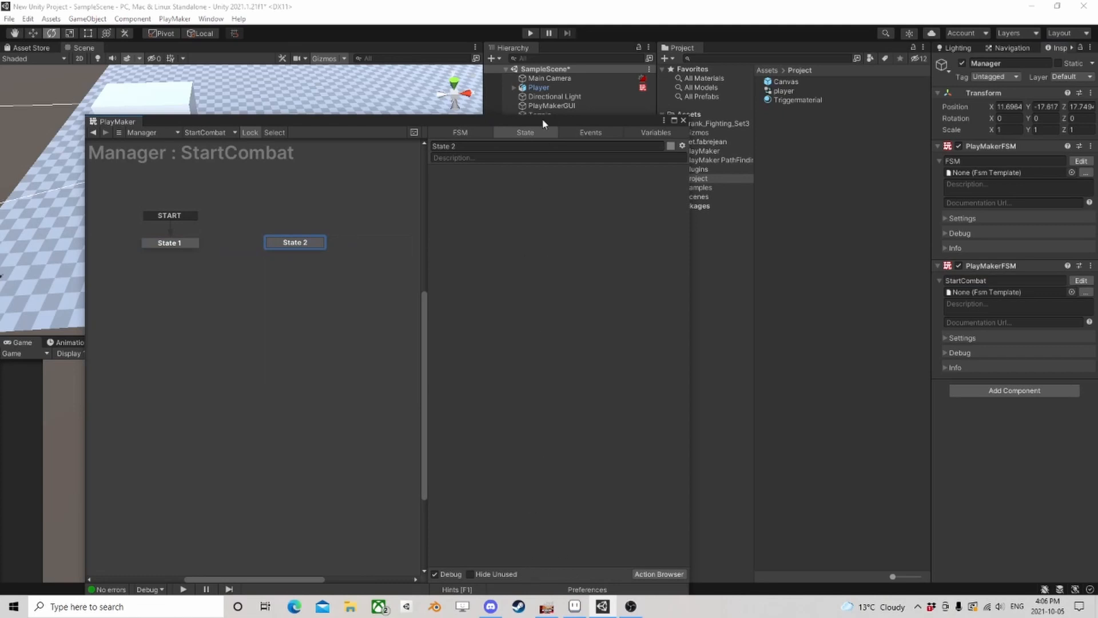
pyautogui.moveTo(525, 116)
pyautogui.mouseDown()
pyautogui.moveTo(525, 269)
pyautogui.moveTo(511, 131)
pyautogui.mouseUp()
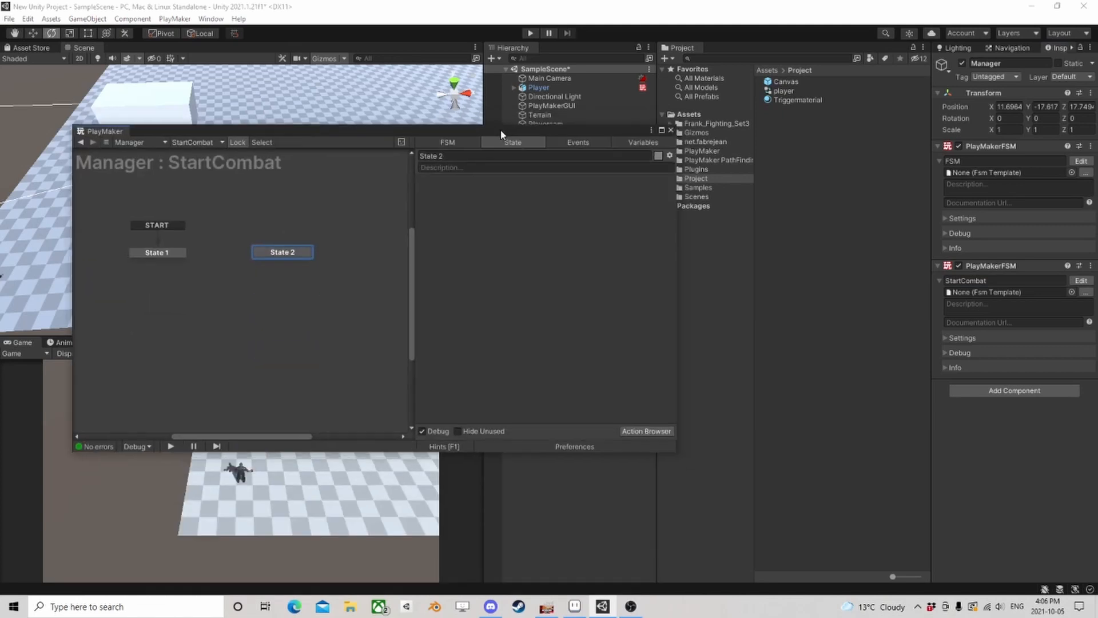
# Create an event named StartCombat in the Manager's StartCombat FSM
pyautogui.click(578, 141)
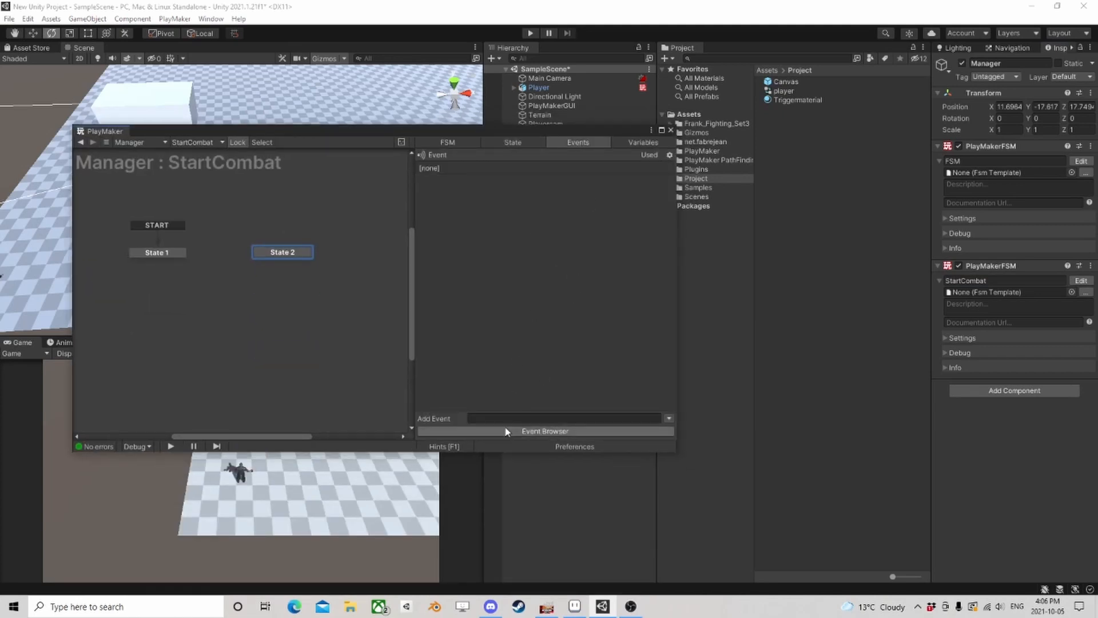
pyautogui.write('Start')
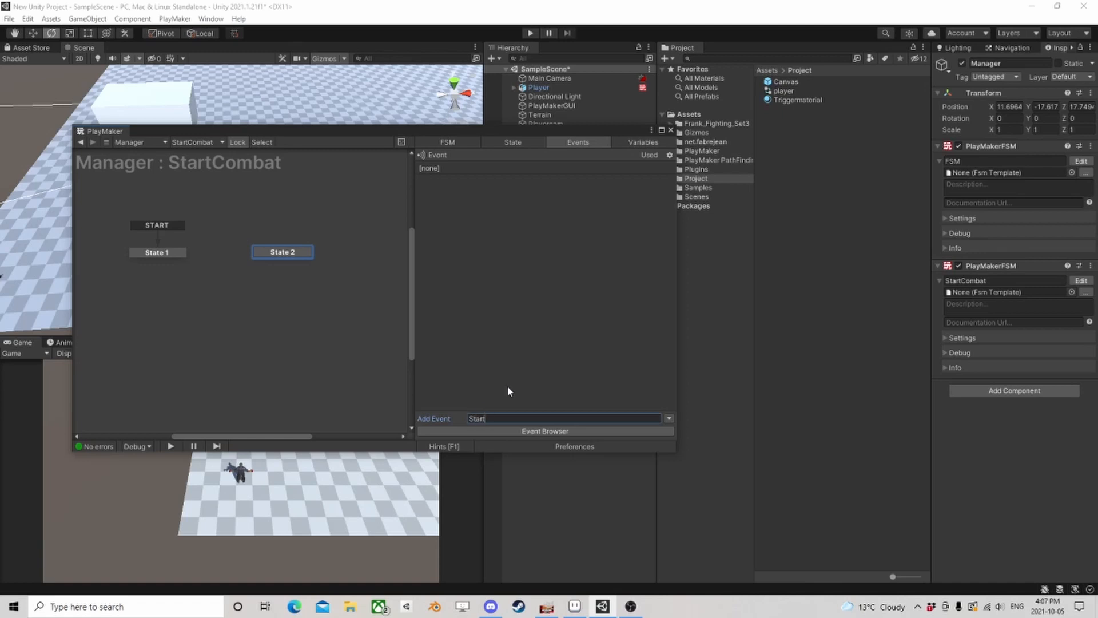
pyautogui.write('Combat')
pyautogui.press('Return')
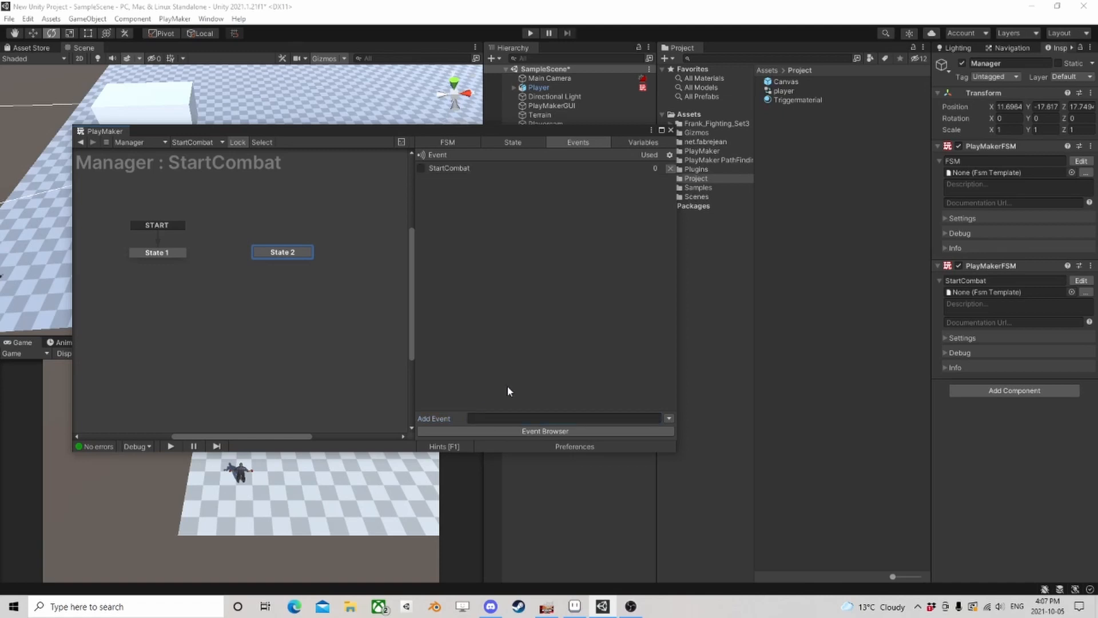
# Give State 2 a global transition using the StartCombat event, and close the FSM editor
pyautogui.rightClick(280, 252)
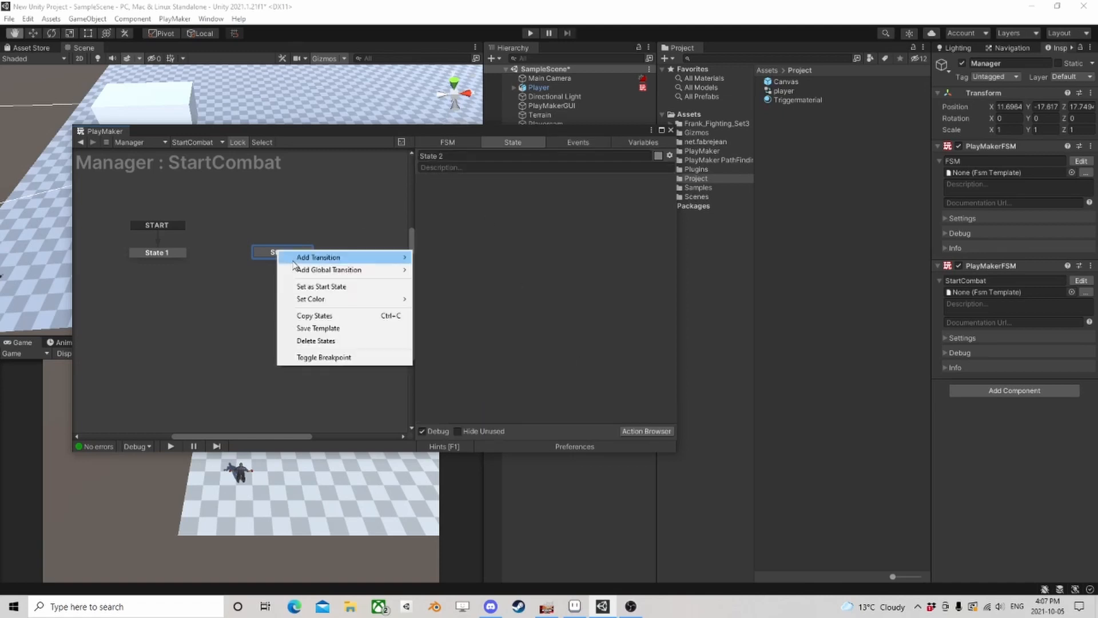
pyautogui.moveTo(320, 270)
pyautogui.click(452, 269)
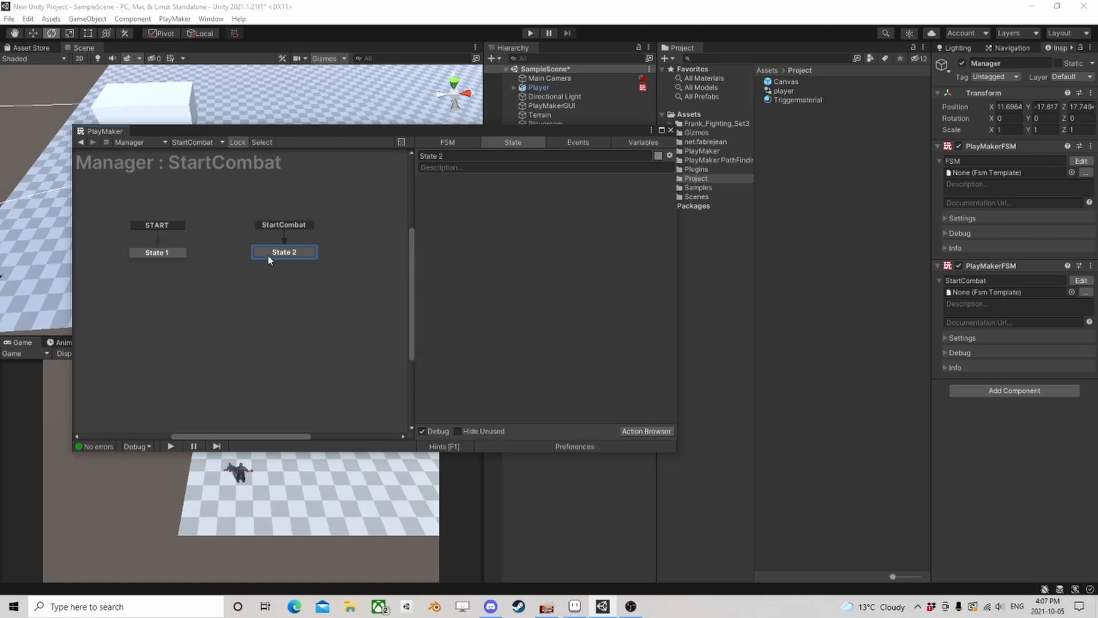
pyautogui.click(671, 130)
# Select the Ai object and open its FSM for editing
pyautogui.click(552, 143)
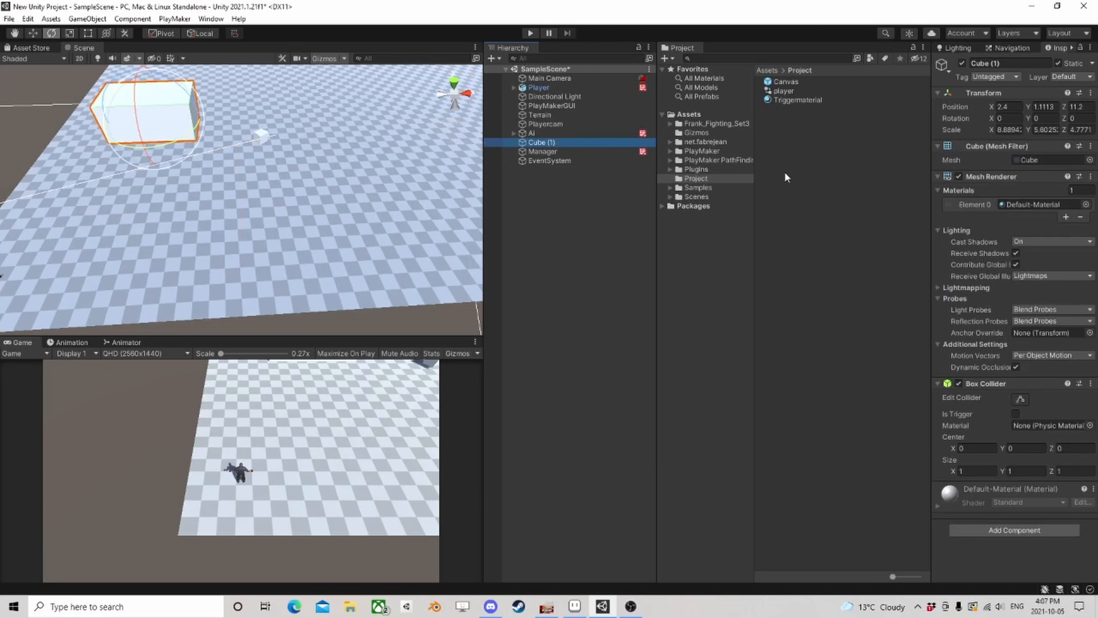
pyautogui.click(541, 133)
pyautogui.scroll(-5, 1014, 373)
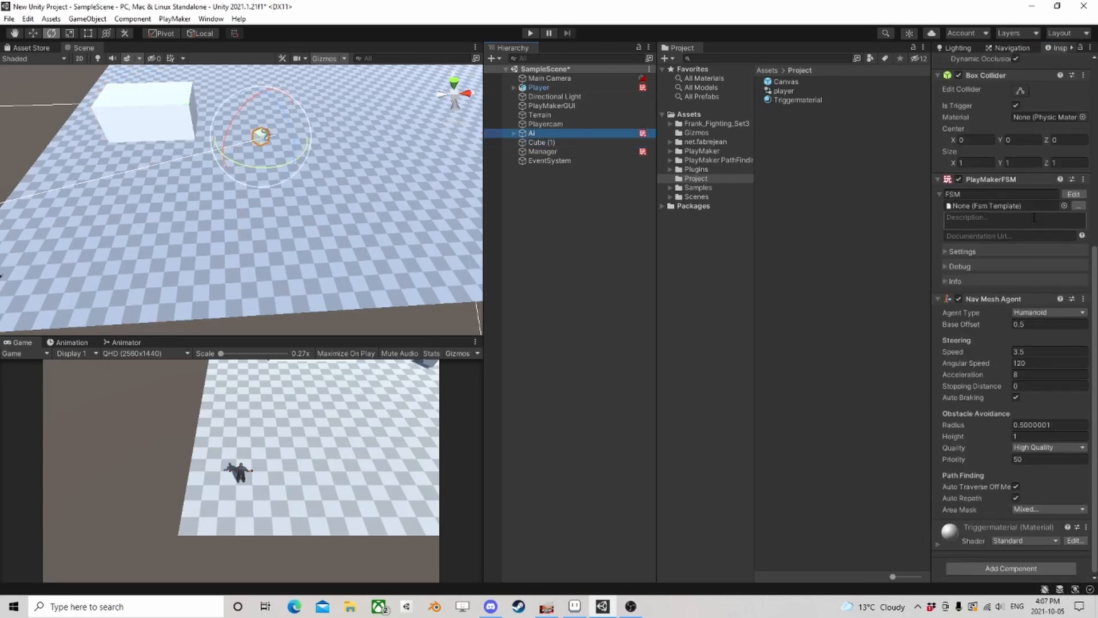
pyautogui.click(1074, 195)
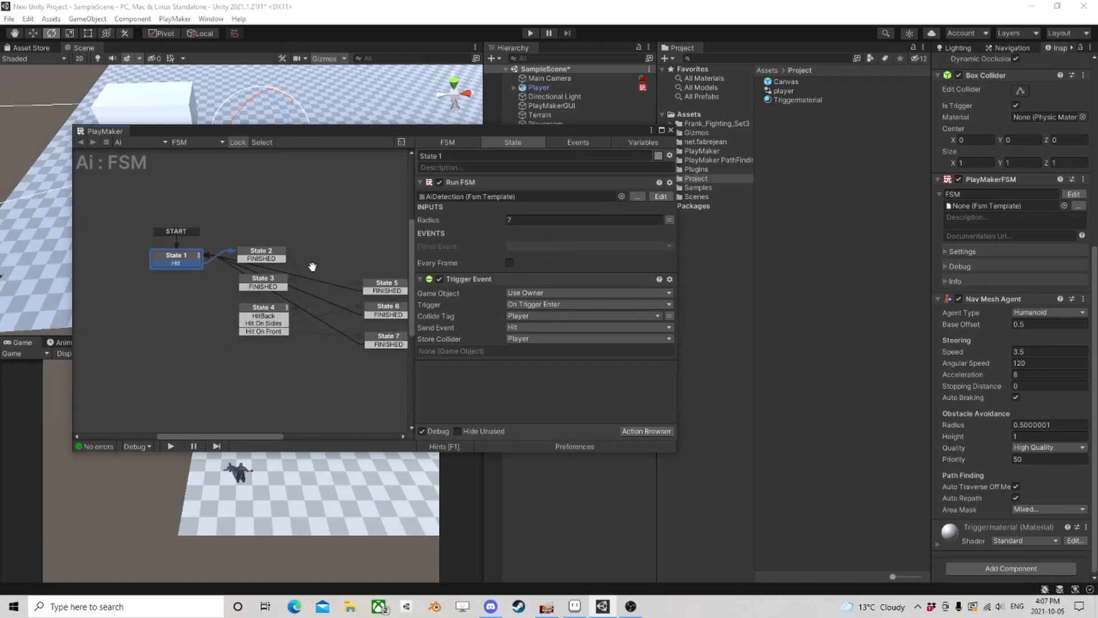
# Examine the hit states in the Ai FSM, including State 5's Set Material Color action
pyautogui.moveTo(312, 267); pyautogui.dragTo(281, 257, button='middle')
pyautogui.scroll(2, 281, 257)
pyautogui.click(372, 306)
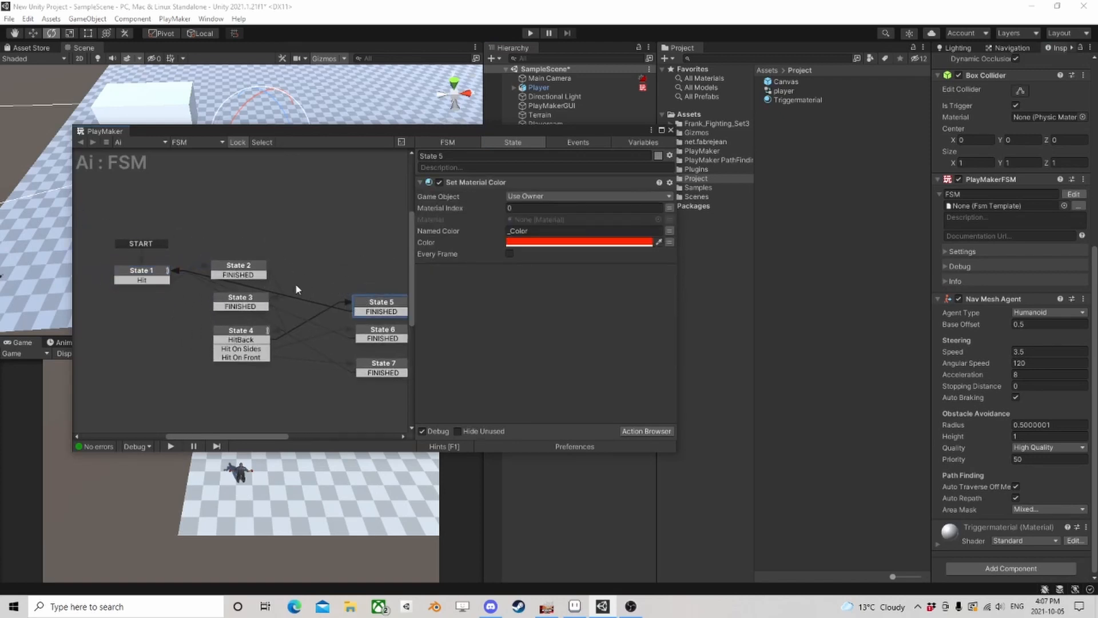
pyautogui.moveTo(297, 288); pyautogui.dragTo(212, 286, button='middle')
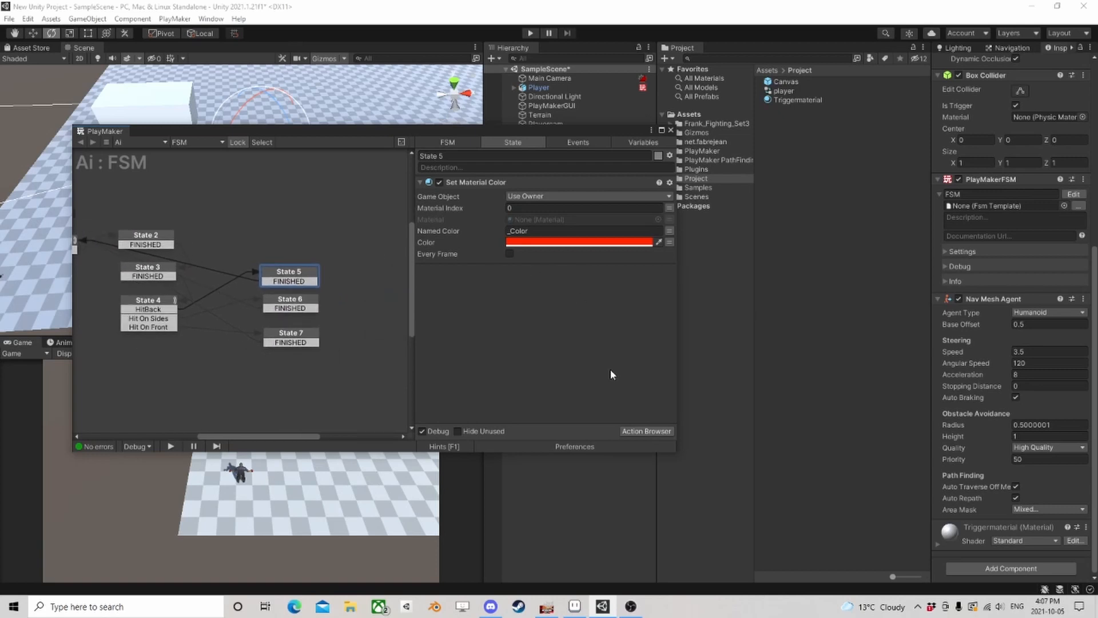
pyautogui.moveTo(358, 285); pyautogui.dragTo(352, 285, button='middle')
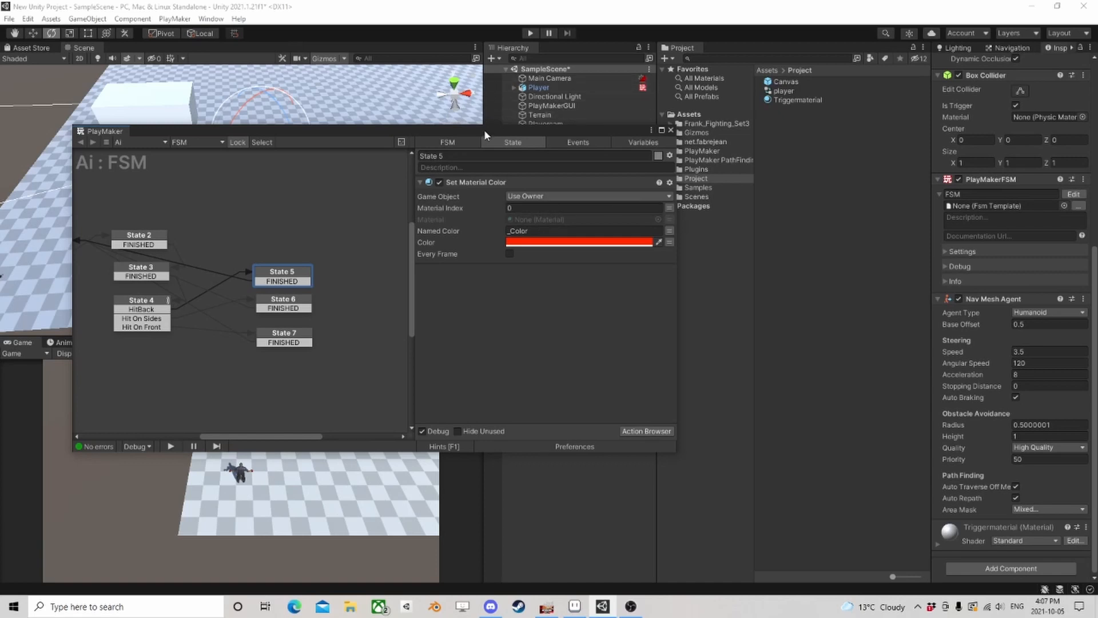
pyautogui.moveTo(484, 131); pyautogui.dragTo(582, 102)
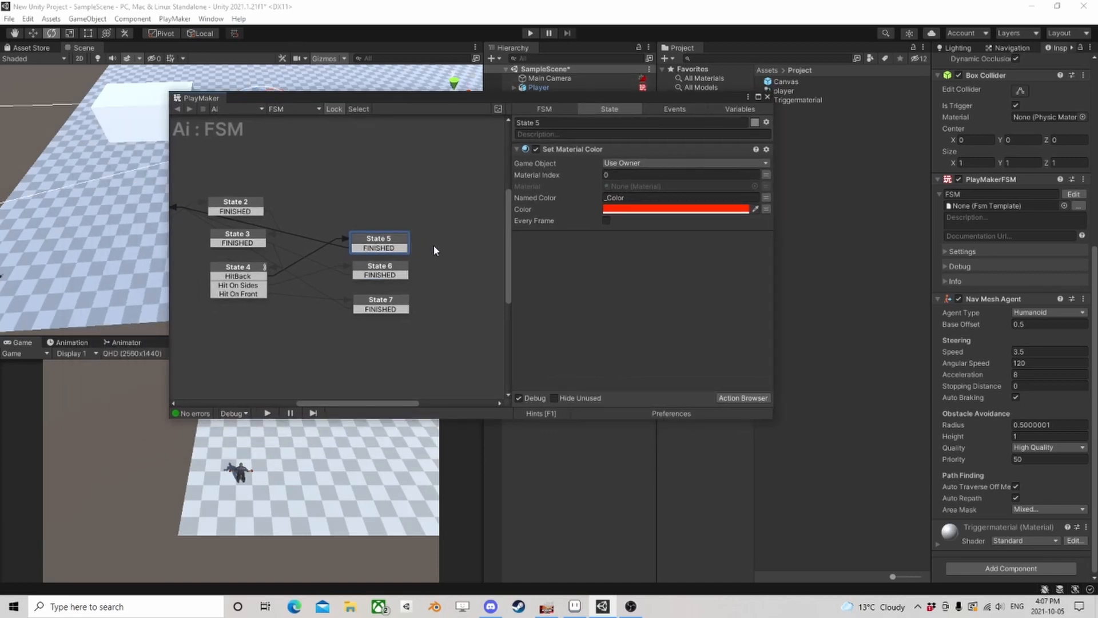
pyautogui.click(563, 150)
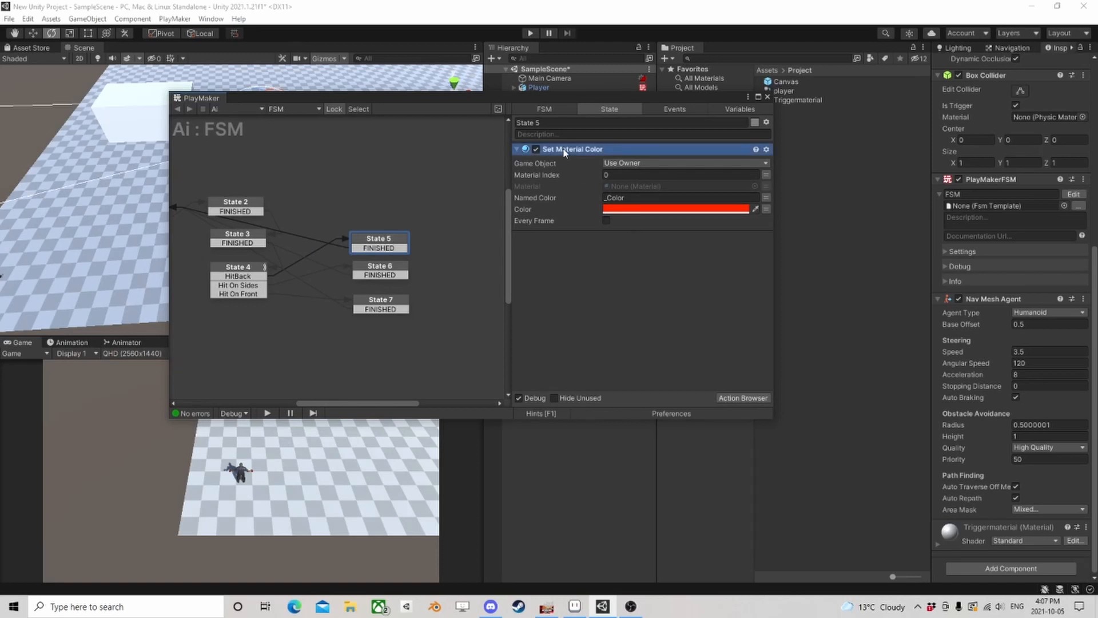
# Redirect the FINISHED transitions of States 5, 6 and 7 to a new State 8, and place it beside them
pyautogui.click(445, 253)
pyautogui.moveTo(443, 250); pyautogui.dragTo(379, 233, button='middle')
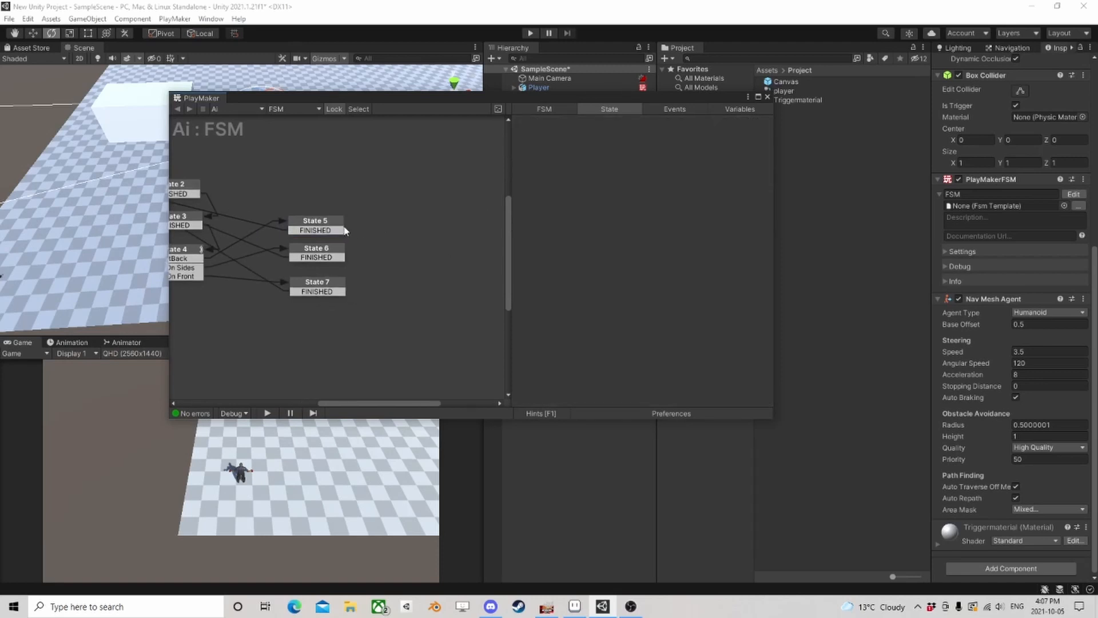
pyautogui.moveTo(344, 229); pyautogui.dragTo(418, 246)
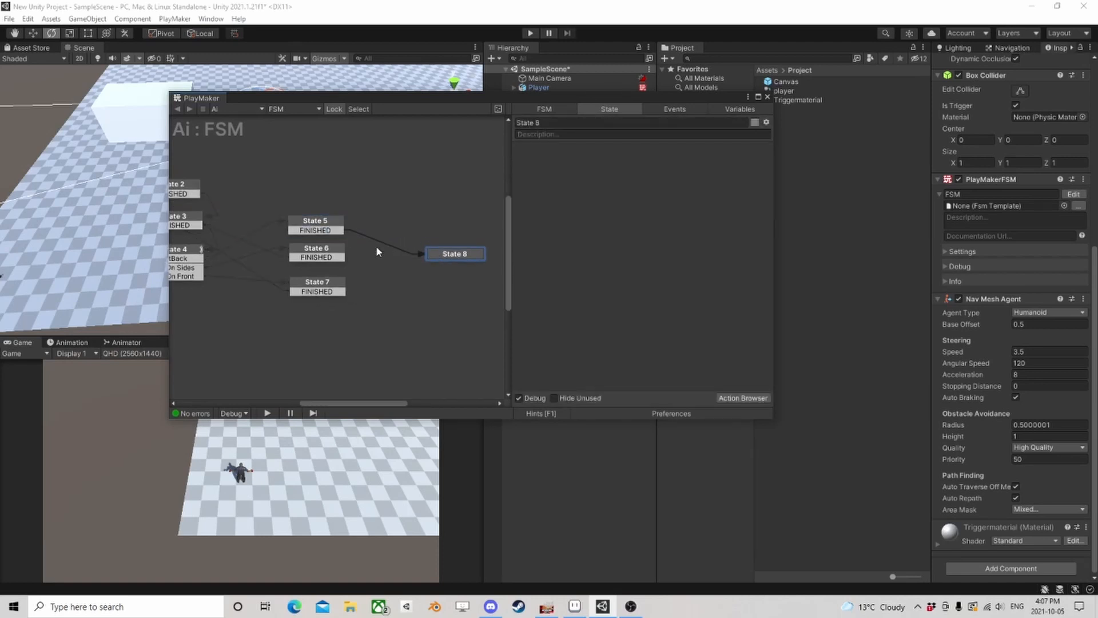
pyautogui.click(336, 258)
pyautogui.moveTo(336, 260); pyautogui.dragTo(445, 255)
pyautogui.moveTo(345, 291); pyautogui.dragTo(449, 258)
pyautogui.moveTo(451, 255); pyautogui.dragTo(443, 266)
pyautogui.click(315, 225)
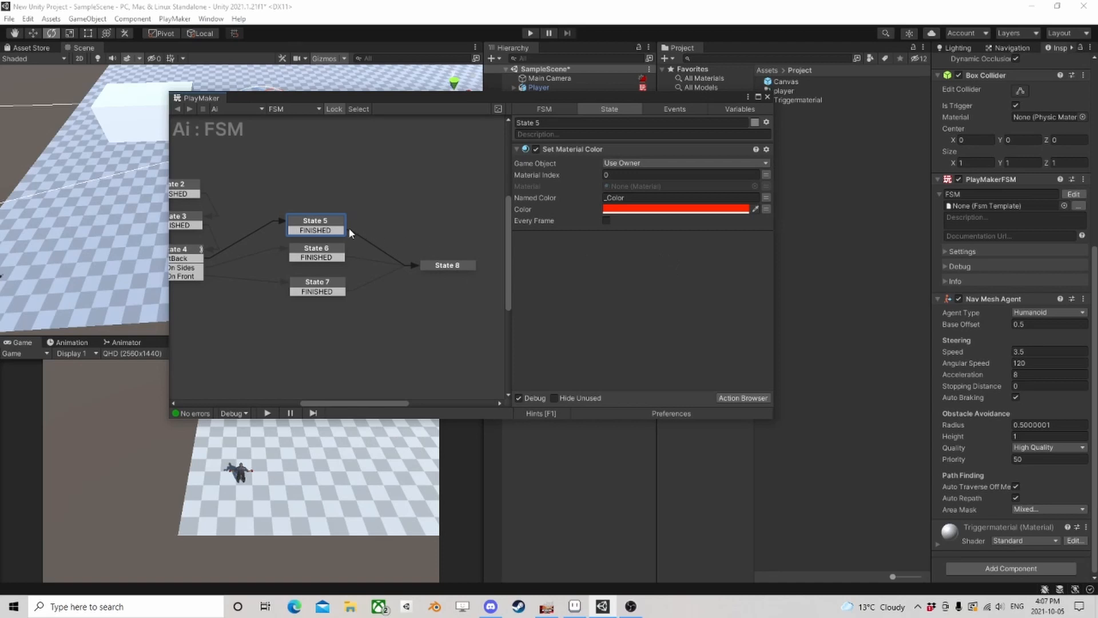
pyautogui.click(439, 266)
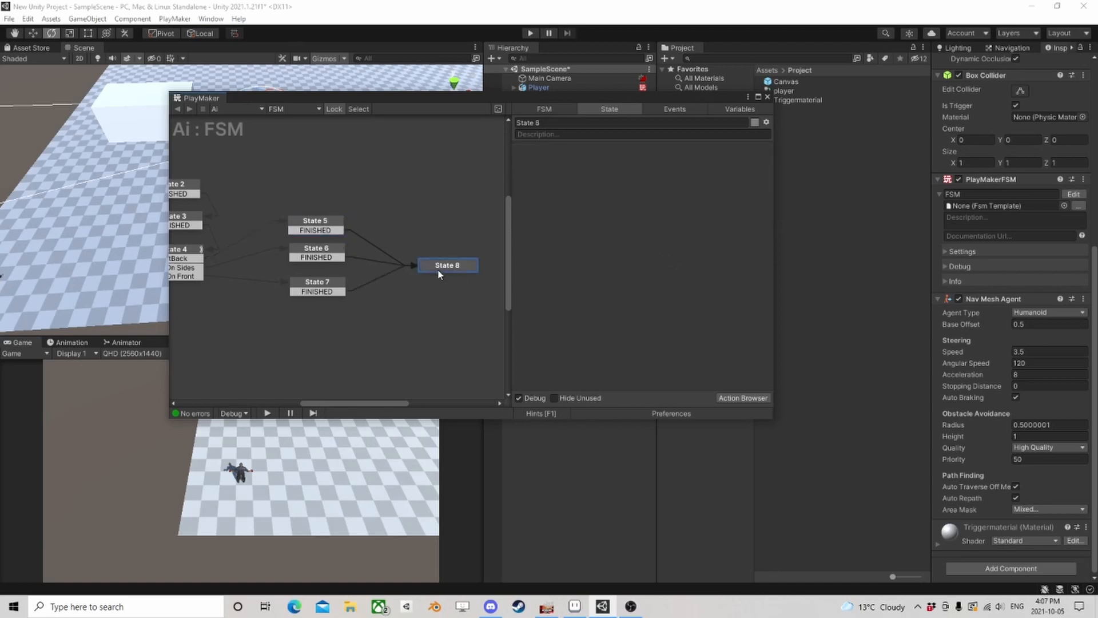
pyautogui.click(320, 225)
# Open the action browser for State 8 and search for "set event"
pyautogui.click(449, 267)
pyautogui.click(742, 398)
pyautogui.write('set e')
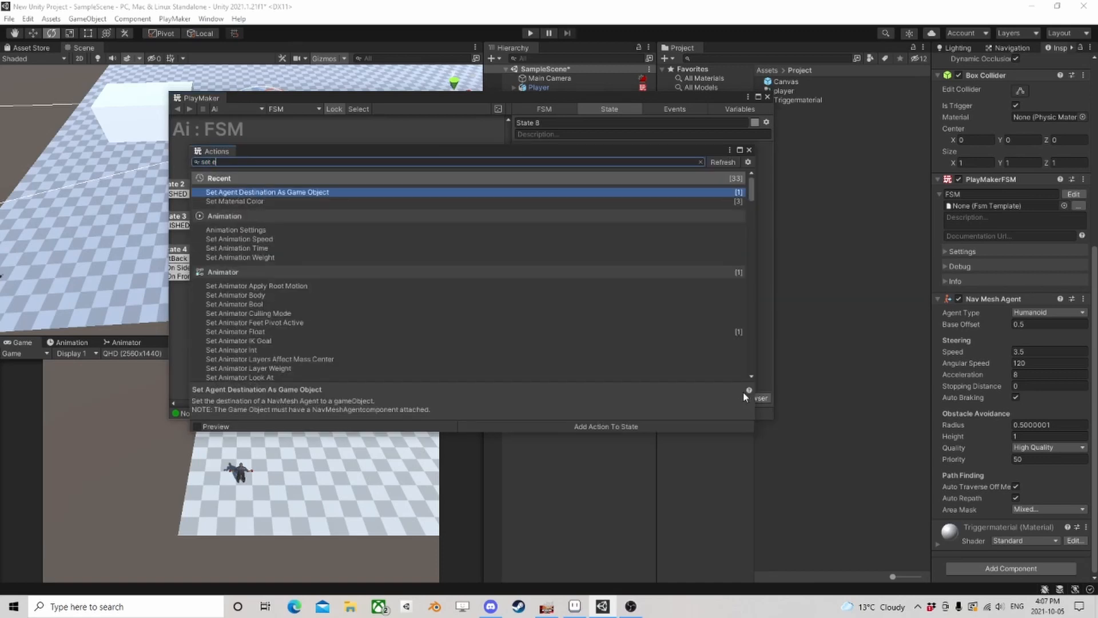
pyautogui.write('vent')
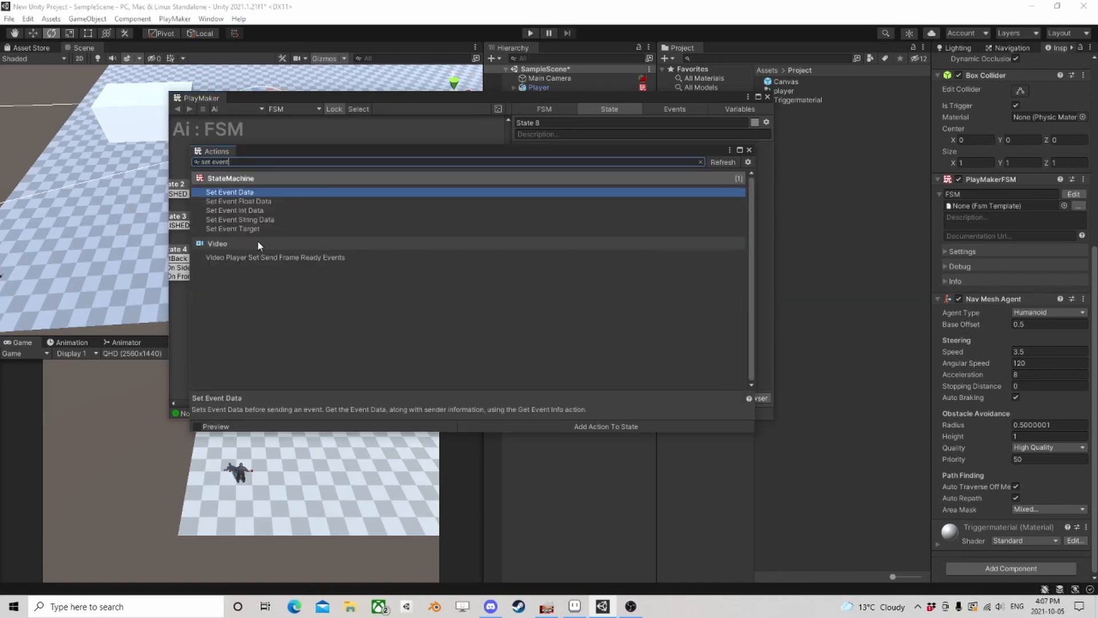
# Try the broader action search "event" instead, and clear the search text
pyautogui.doubleClick(222, 162)
pyautogui.press('BackSpace')
pyautogui.press('BackSpace')
pyautogui.press('BackSpace')
pyautogui.press('BackSpace')
pyautogui.press('BackSpace')
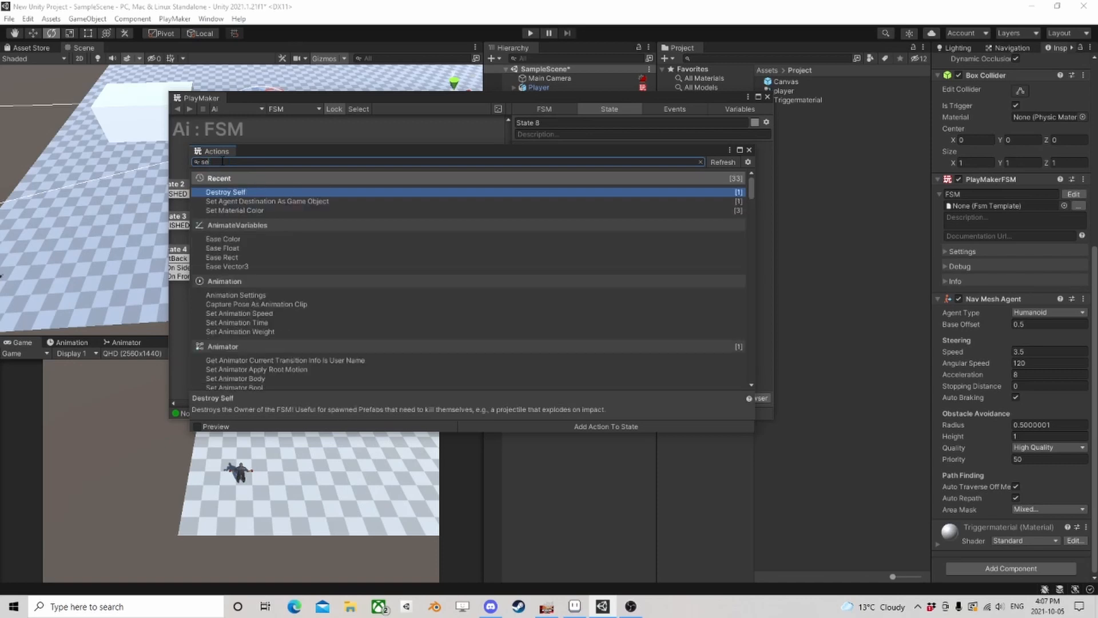
pyautogui.write('event pr')
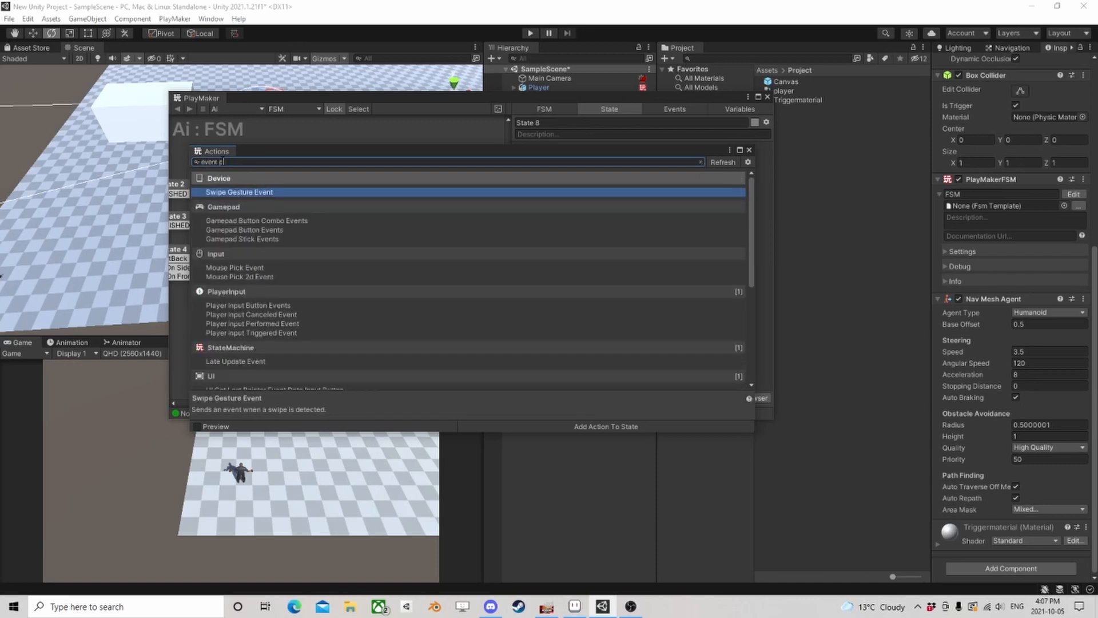
pyautogui.press('BackSpace')
pyautogui.press('BackSpace')
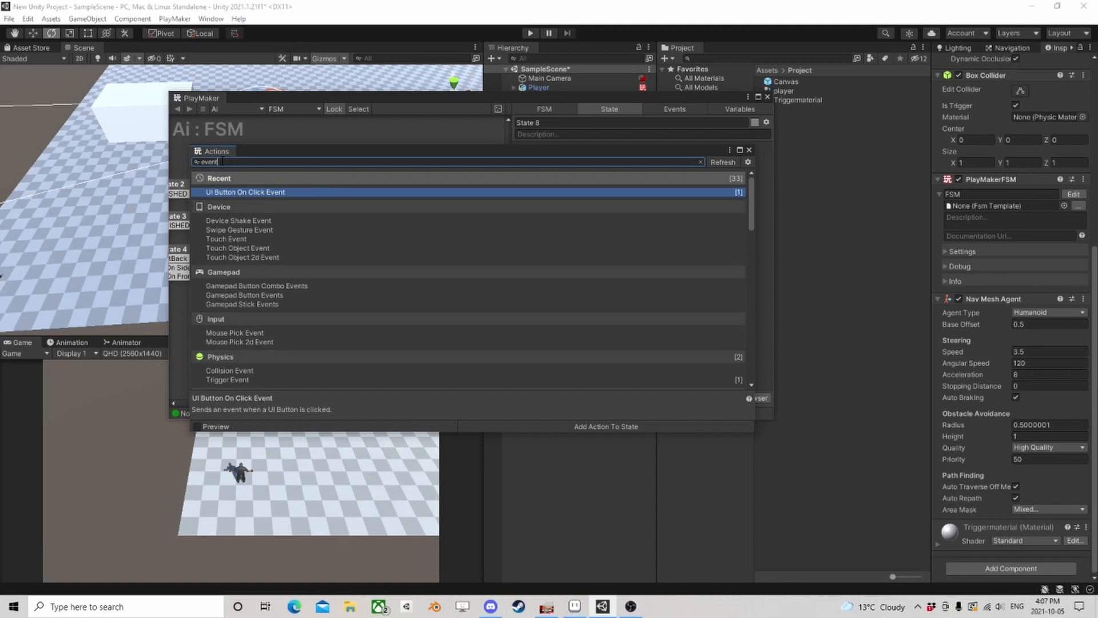
pyautogui.press('BackSpace')
pyautogui.press('BackSpace')
pyautogui.press('BackSpace')
pyautogui.press('BackSpace')
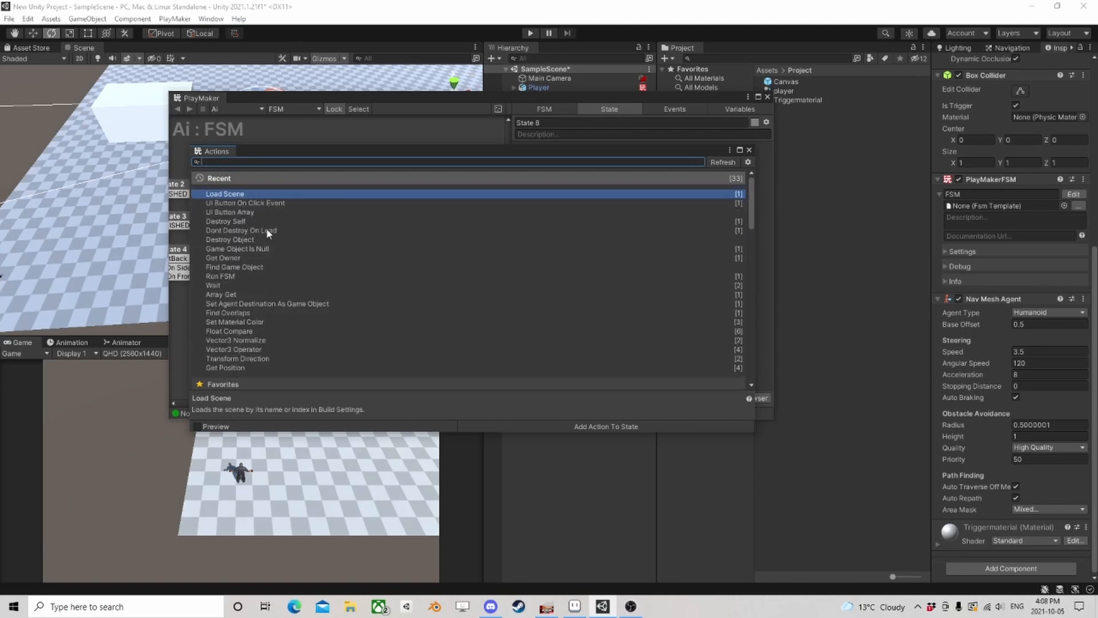
# Browse the action categories and look through the StateMachine group's event and FSM actions, including Forward All Events and Set Event Data
pyautogui.scroll(-5, 275, 229)
pyautogui.scroll(-5, 298, 294)
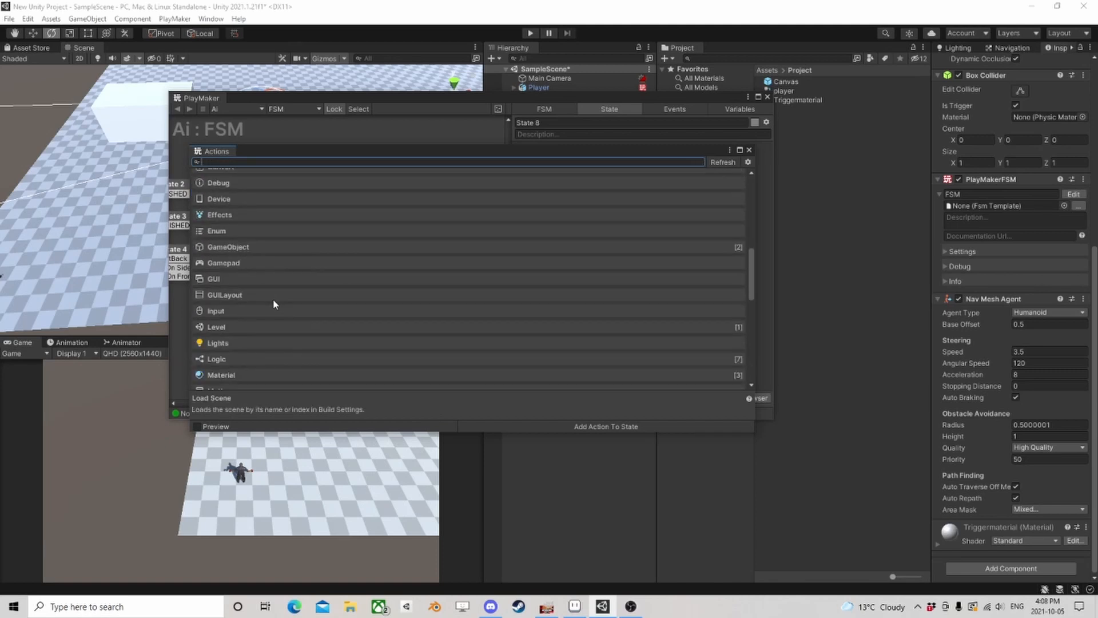
pyautogui.scroll(-3, 266, 301)
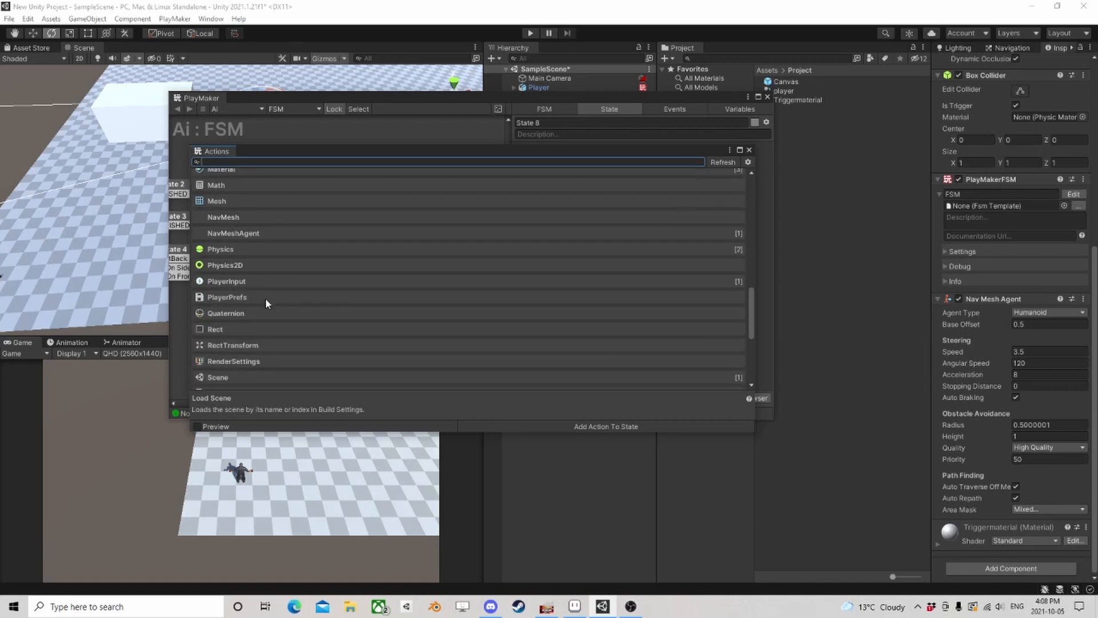
pyautogui.scroll(-2, 241, 287)
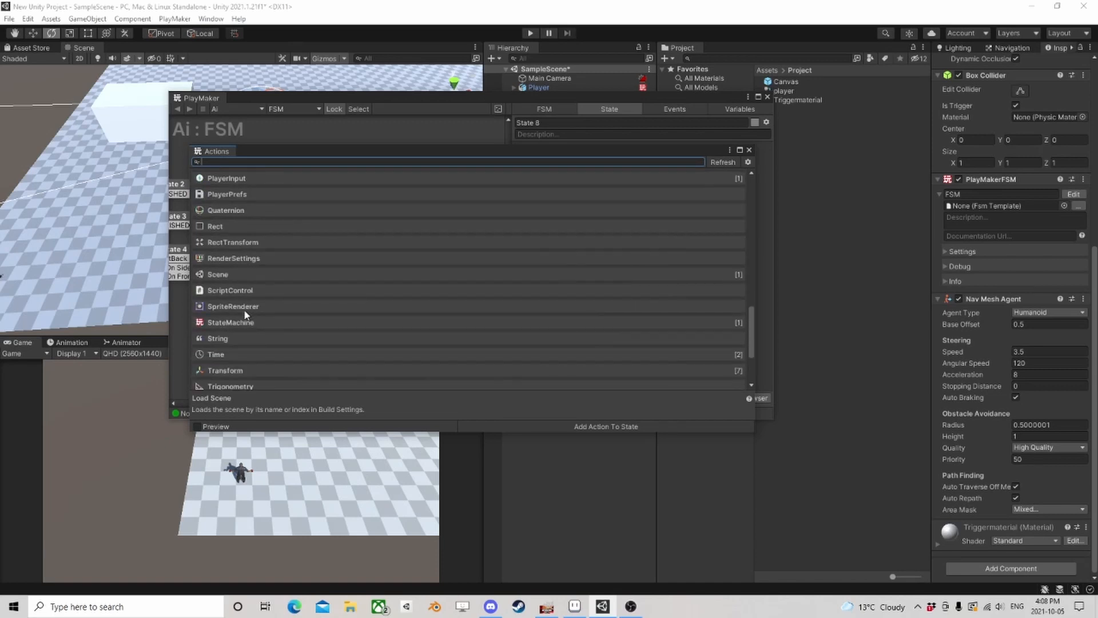
pyautogui.click(233, 320)
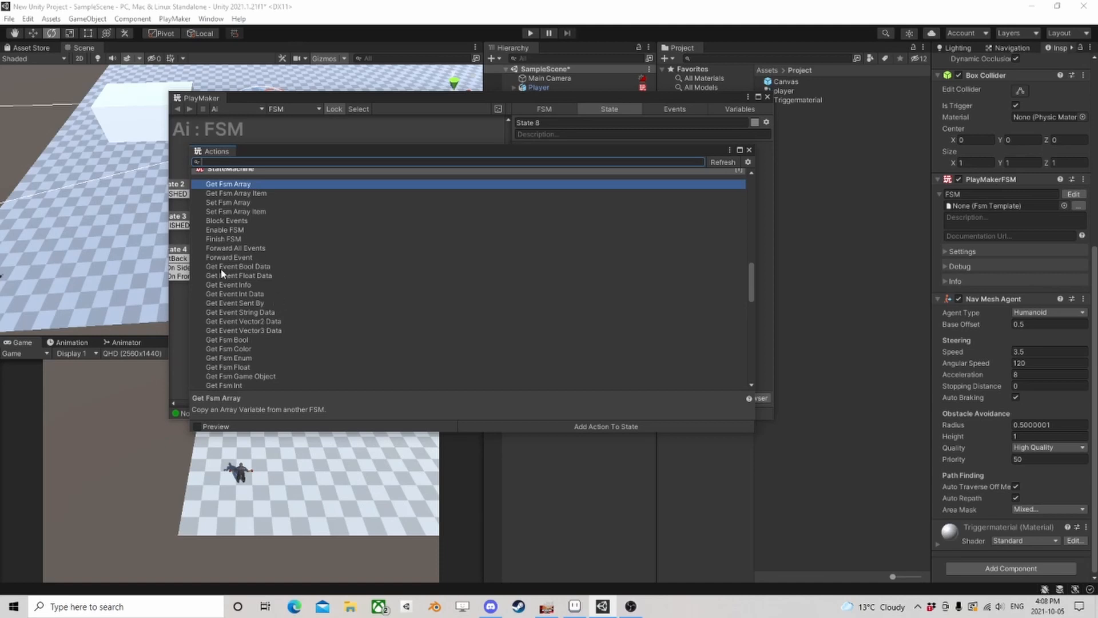
pyautogui.click(250, 248)
pyautogui.scroll(-5, 253, 257)
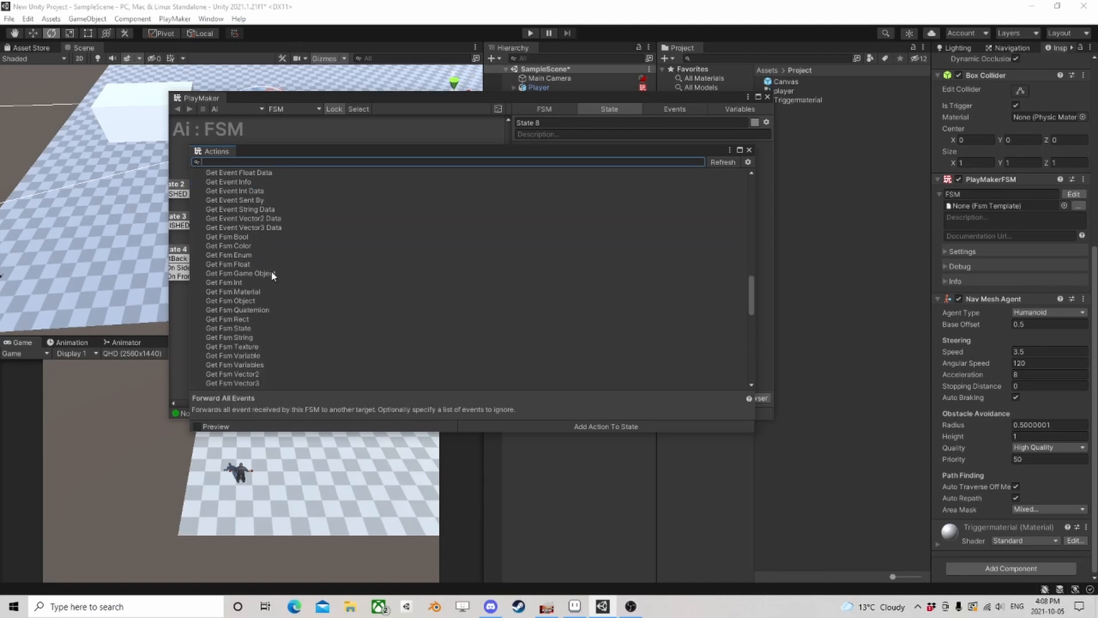
pyautogui.scroll(-5, 273, 273)
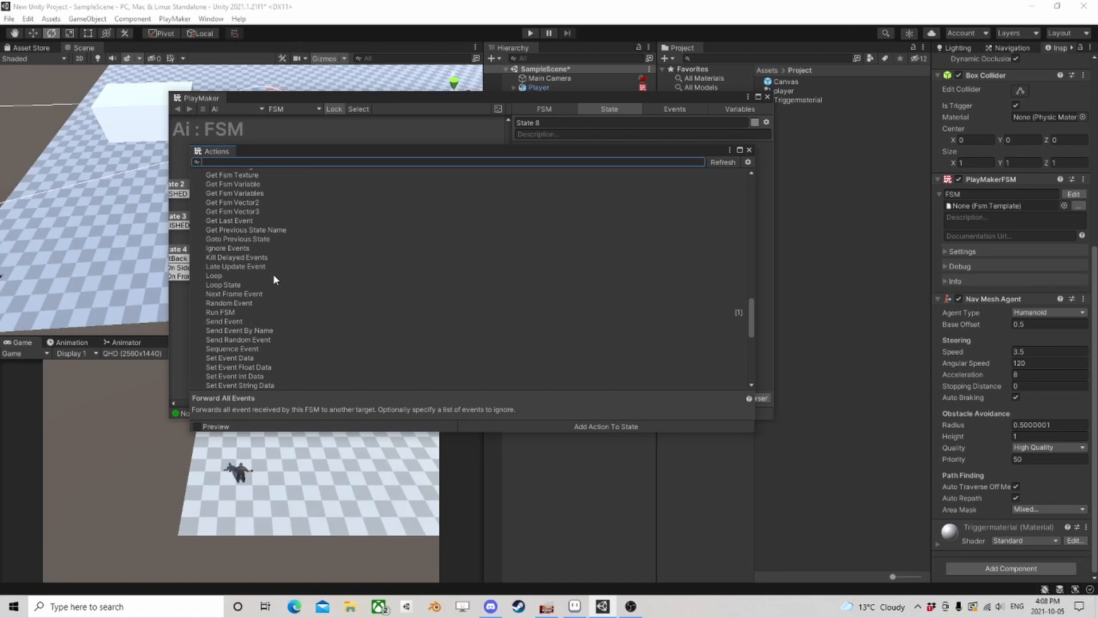
pyautogui.scroll(-2, 273, 278)
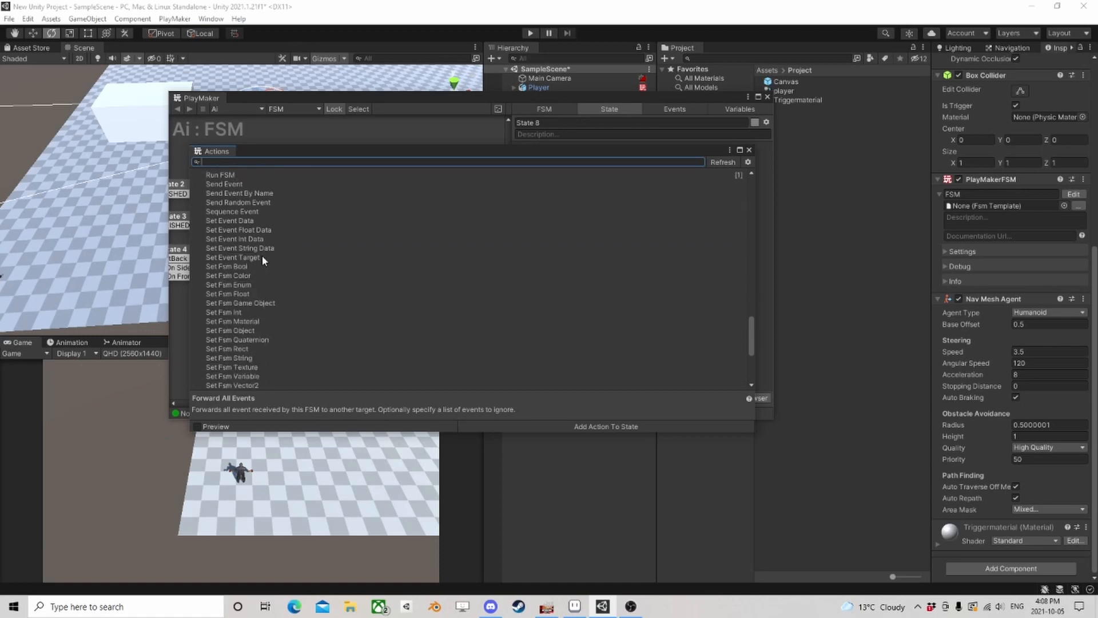
pyautogui.click(222, 220)
pyautogui.scroll(-2, 300, 269)
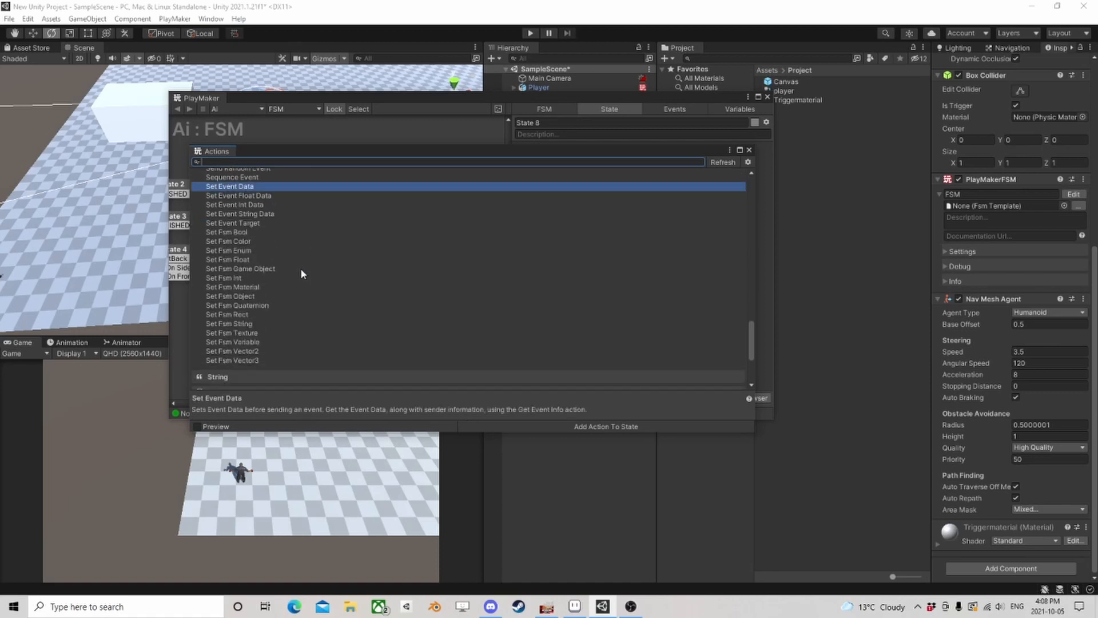
pyautogui.scroll(-2, 300, 268)
pyautogui.scroll(-2, 301, 267)
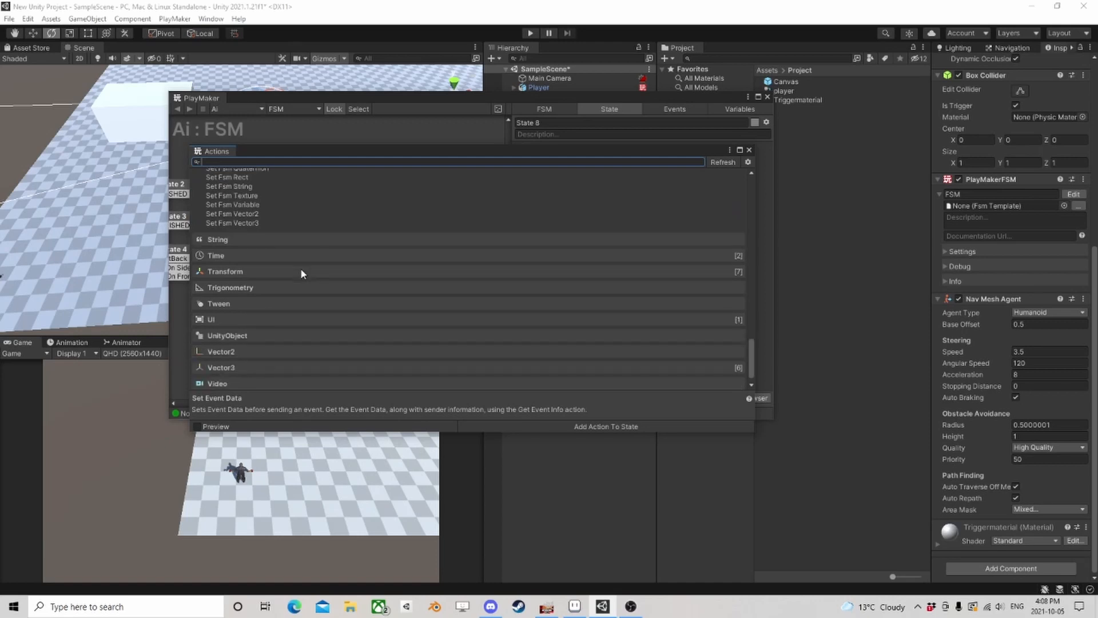
pyautogui.scroll(-1, 301, 272)
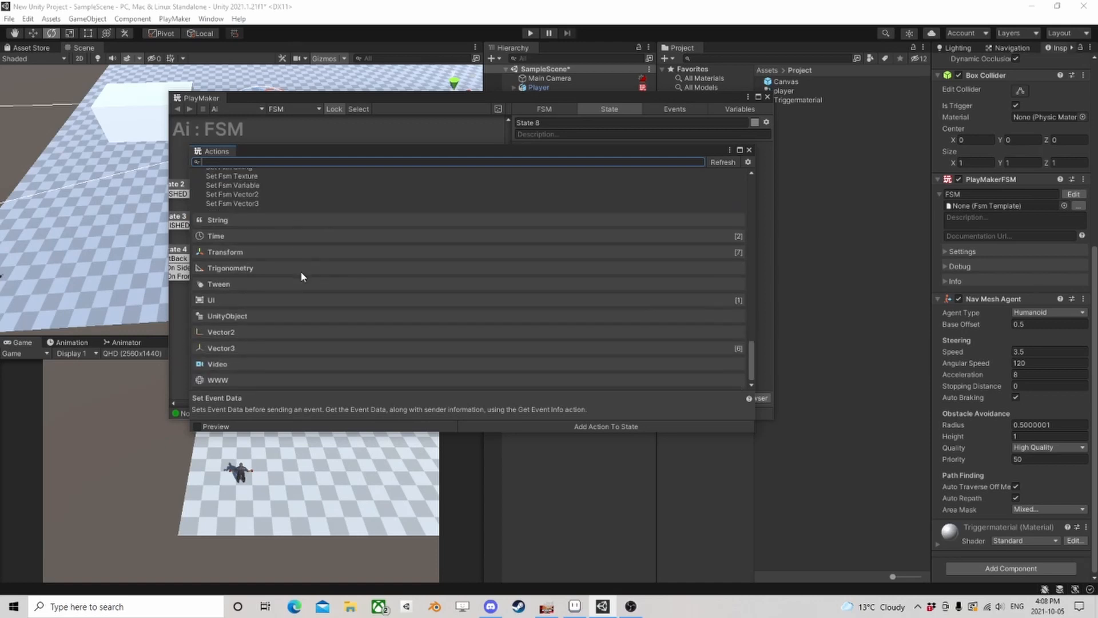
pyautogui.click(252, 316)
pyautogui.click(267, 265)
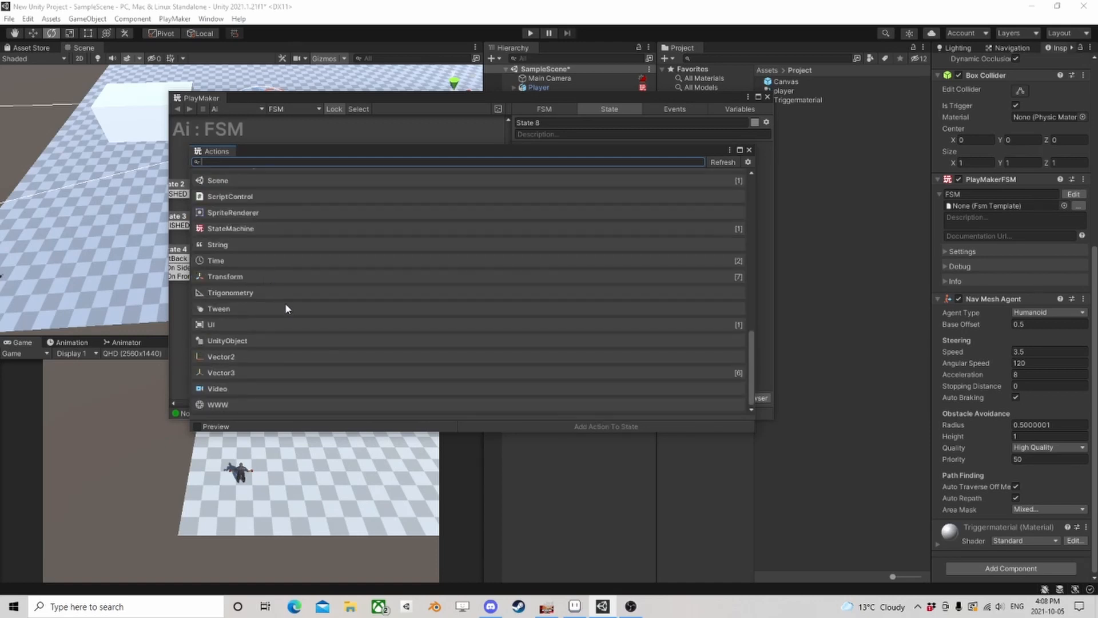
# Look over the remaining action categories, search the actions for "prop", and clear the search text
pyautogui.scroll(3, 260, 269)
pyautogui.scroll(8, 263, 289)
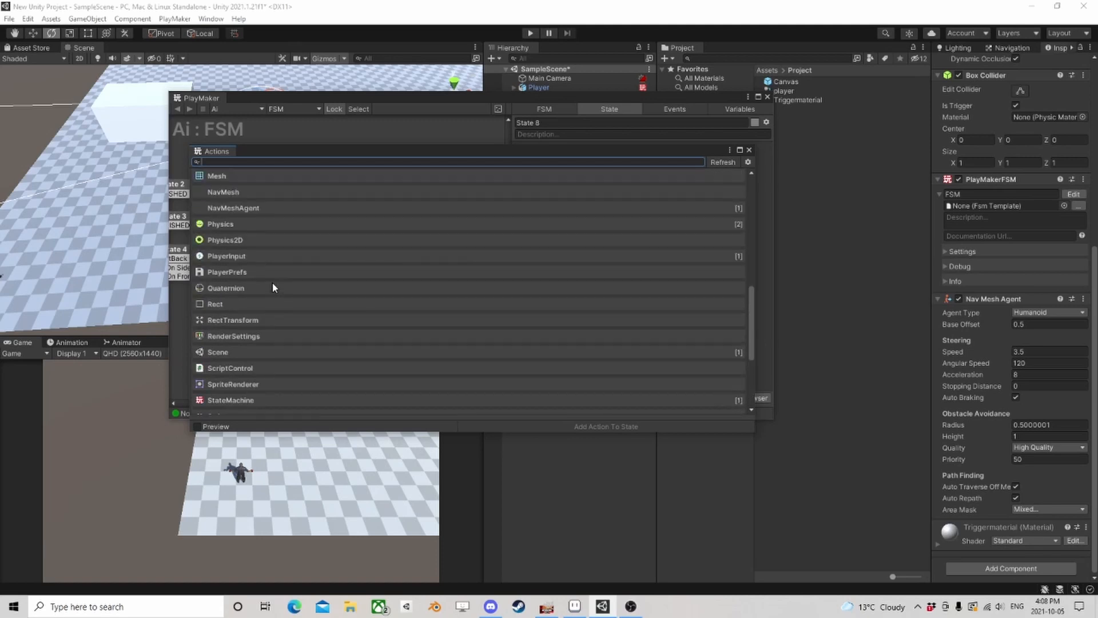
pyautogui.scroll(3, 282, 305)
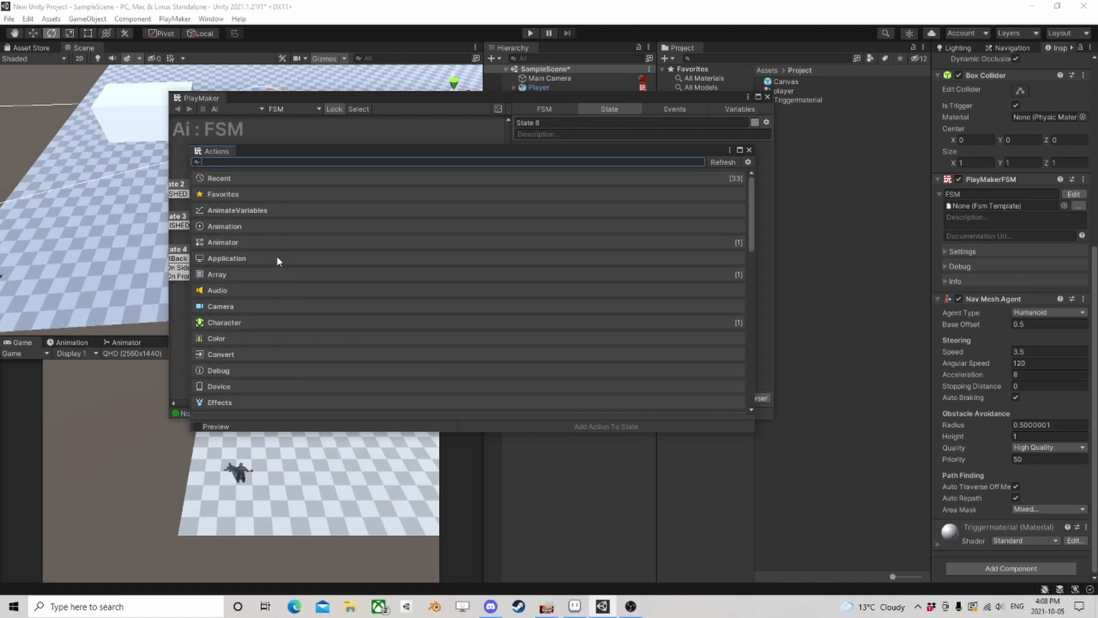
pyautogui.scroll(-3, 261, 309)
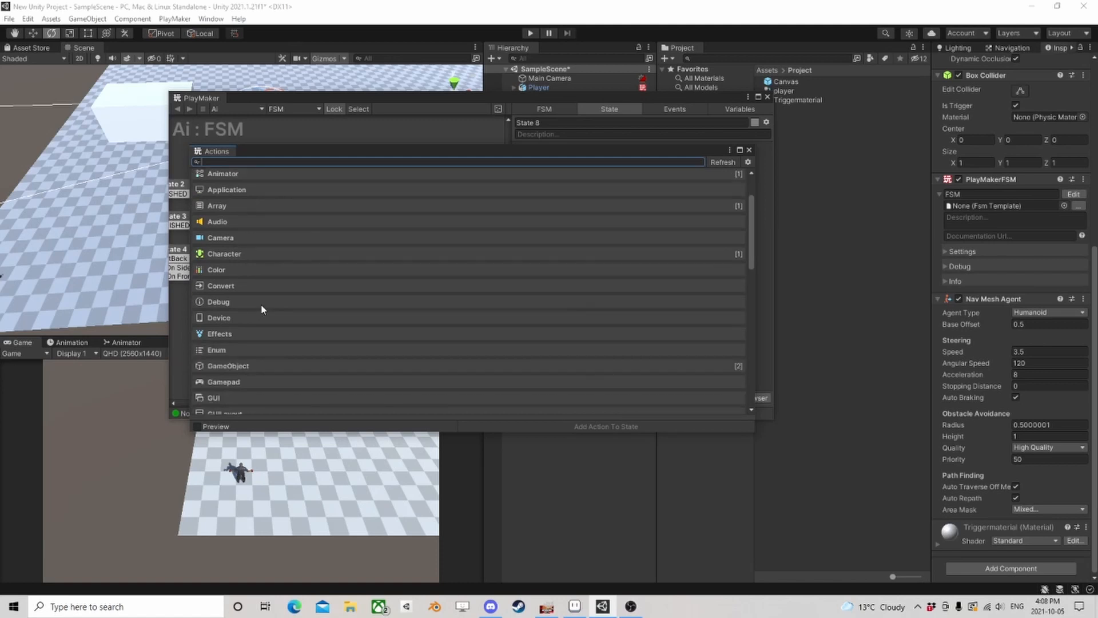
pyautogui.write('prop')
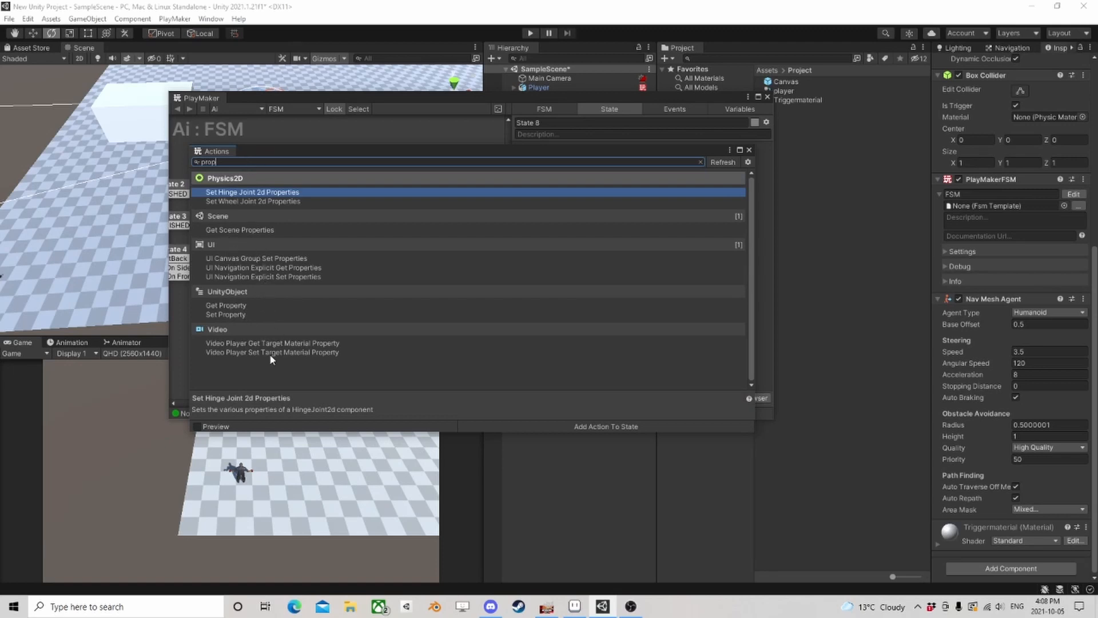
pyautogui.moveTo(229, 162); pyautogui.dragTo(180, 165)
pyautogui.press('BackSpace')
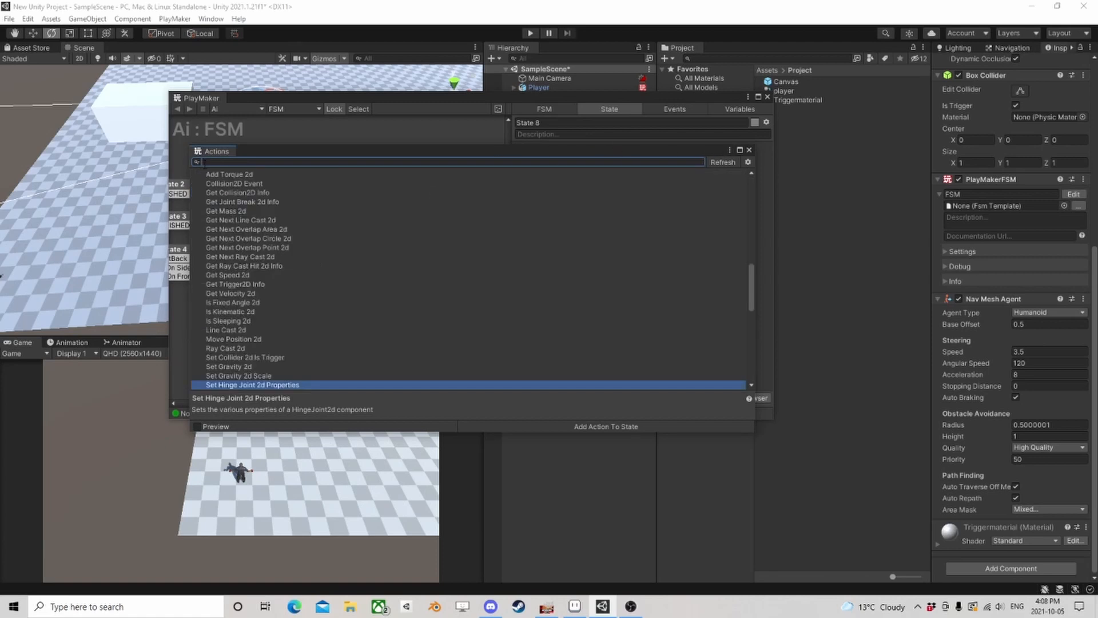
# Search the actions for "event data", add Set Event Data to State 8, and close the action browser
pyautogui.write('event')
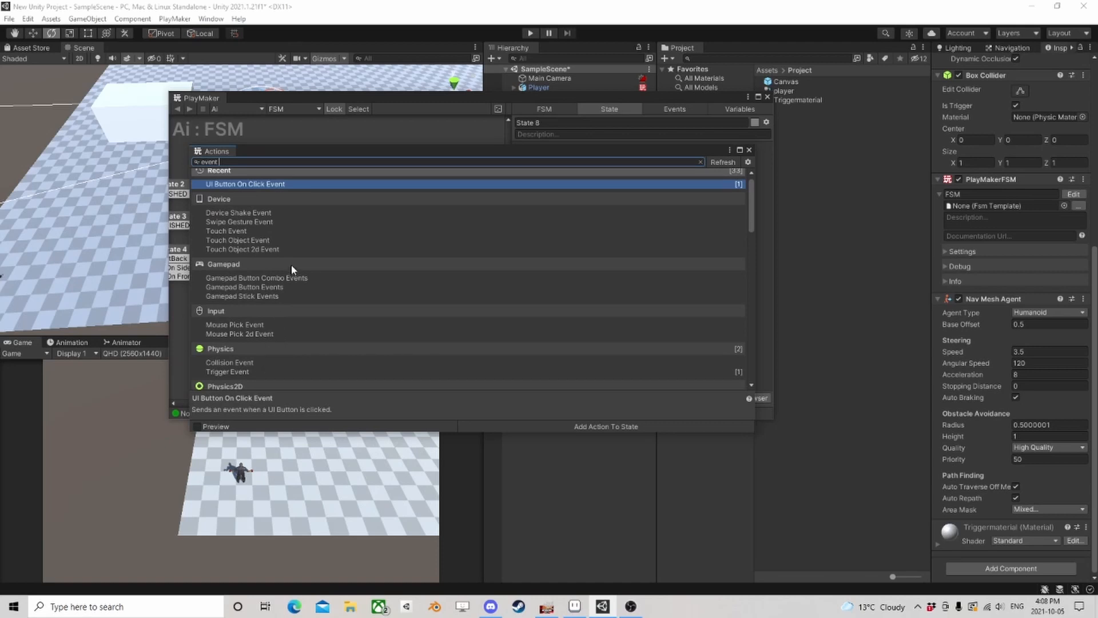
pyautogui.write(' data')
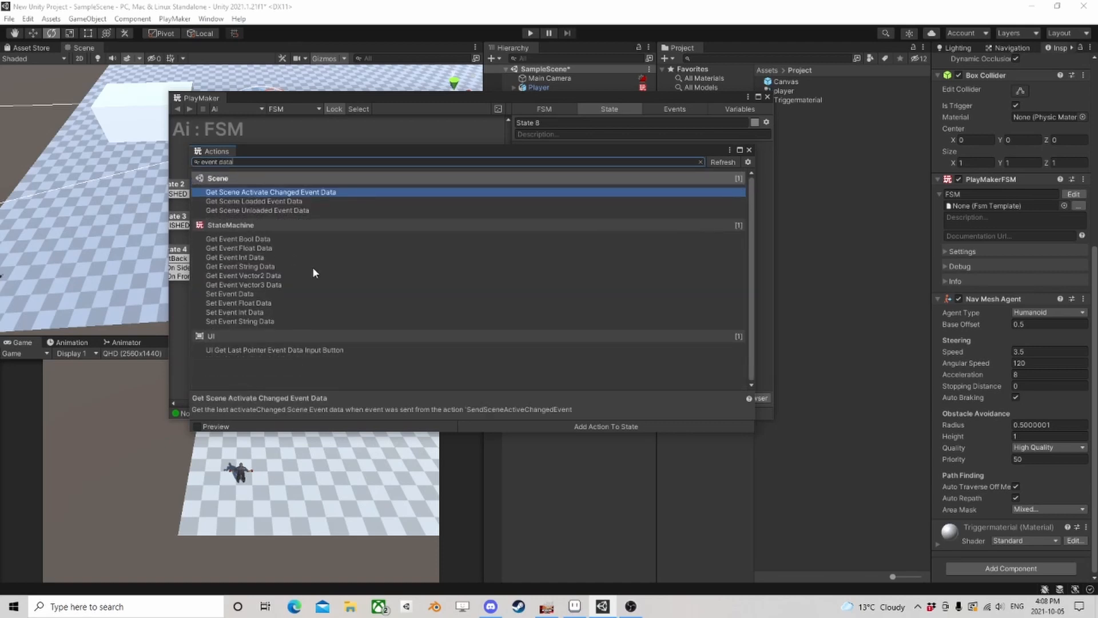
pyautogui.click(239, 321)
pyautogui.doubleClick(238, 295)
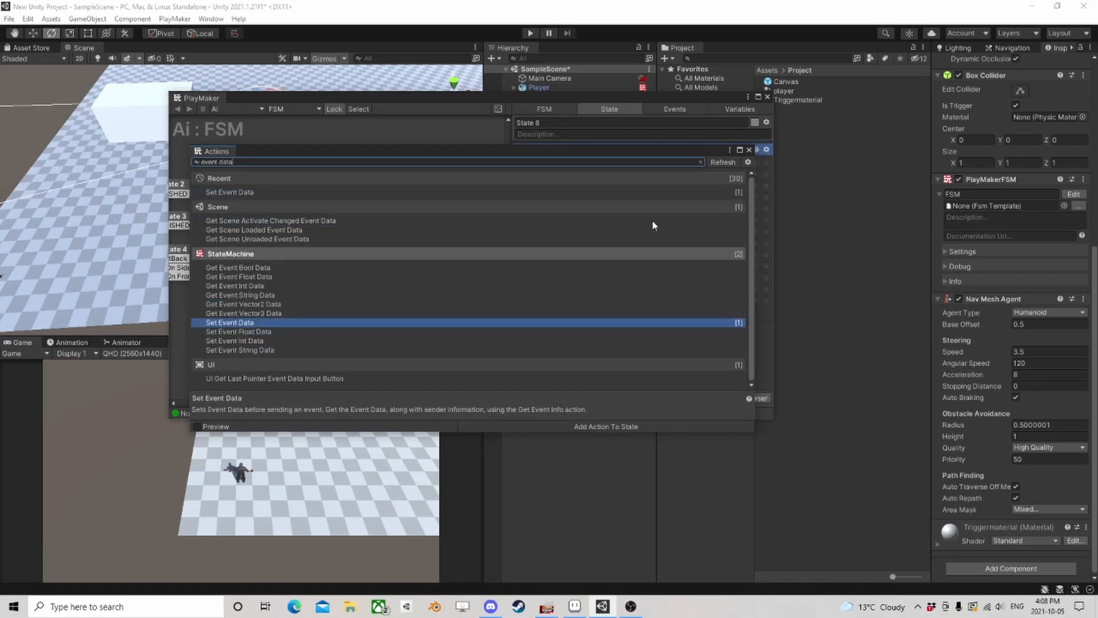
pyautogui.click(749, 149)
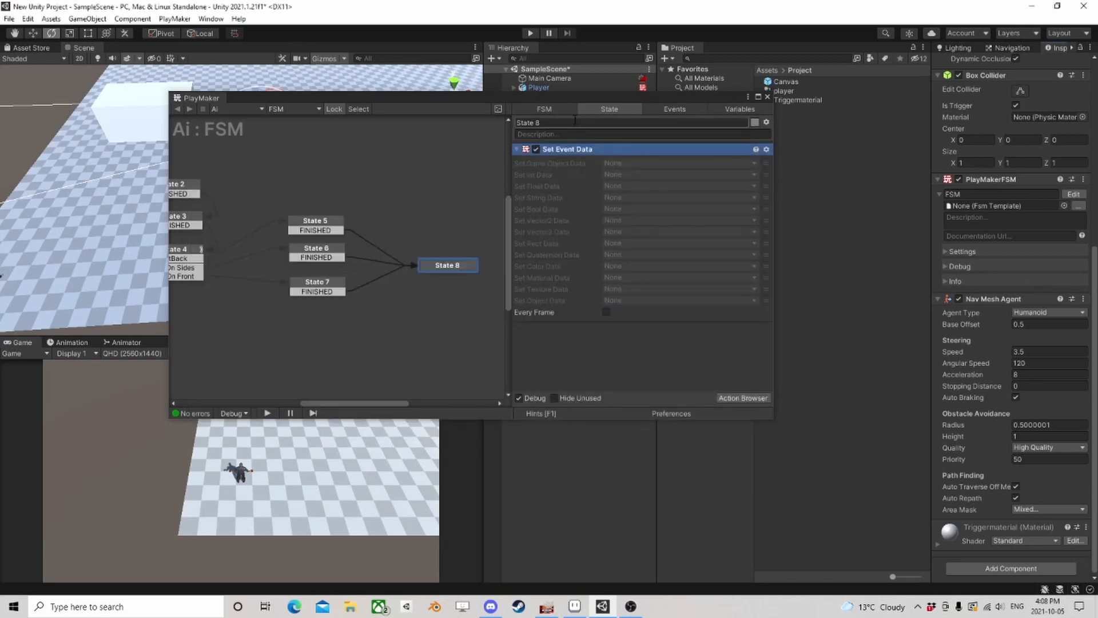
# Move the PlayMaker window clear of the Hierarchy list, and view the variable choices for Set Game Object Data
pyautogui.moveTo(549, 103); pyautogui.dragTo(586, 117)
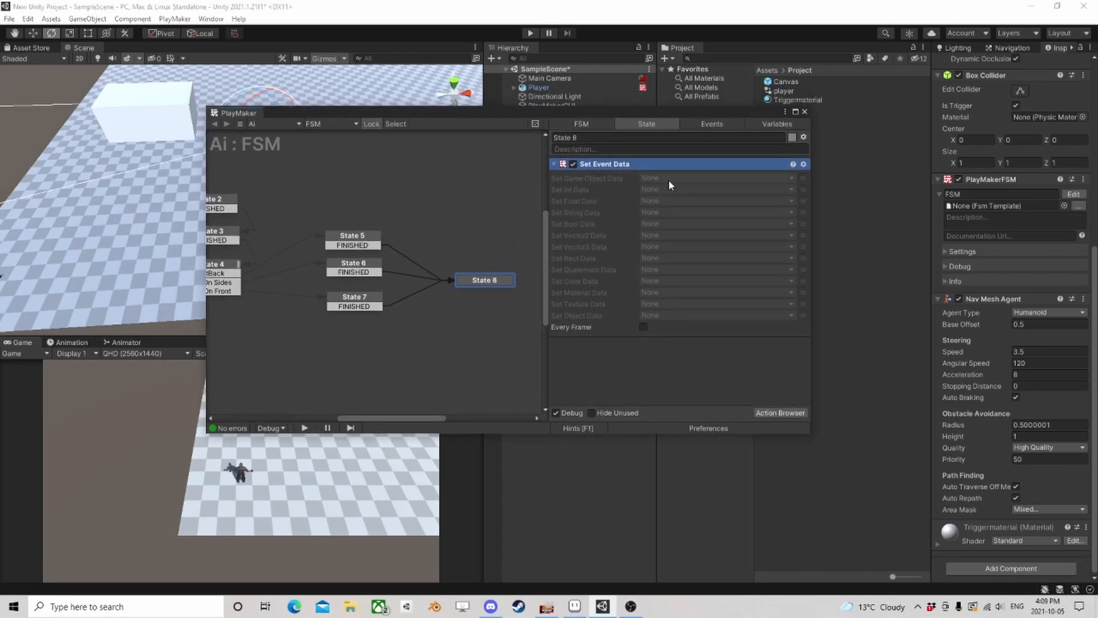
pyautogui.moveTo(706, 111); pyautogui.dragTo(647, 142)
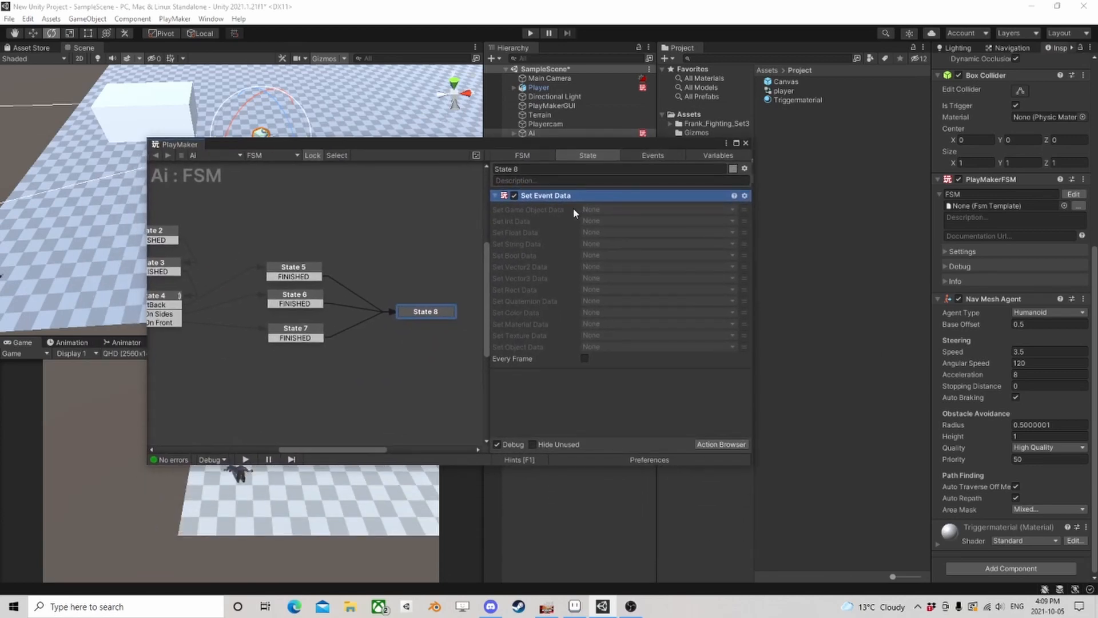
pyautogui.moveTo(575, 144); pyautogui.dragTo(585, 197)
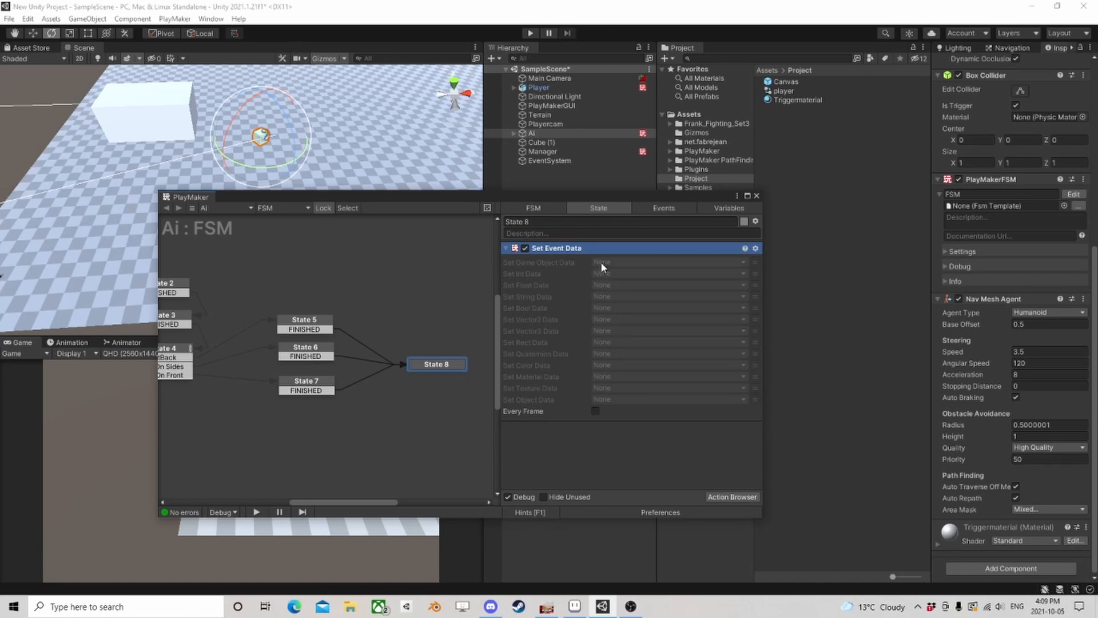
pyautogui.click(632, 267)
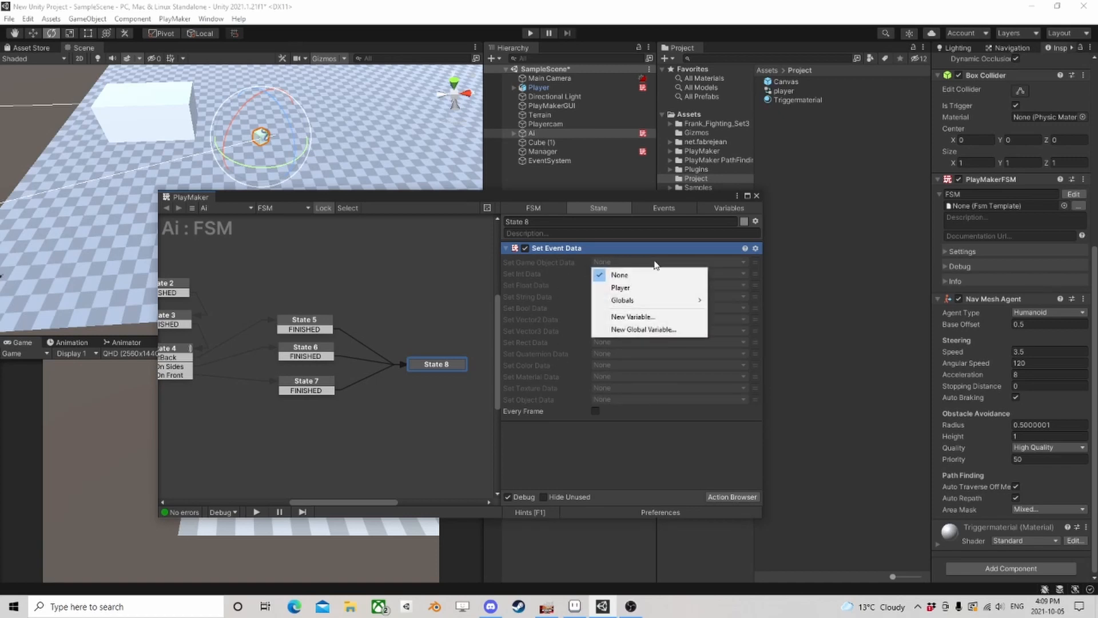
pyautogui.click(605, 392)
# Find the Get Owner action and add it to State 1 of the Ai FSM
pyautogui.moveTo(348, 340); pyautogui.dragTo(450, 324, button='middle')
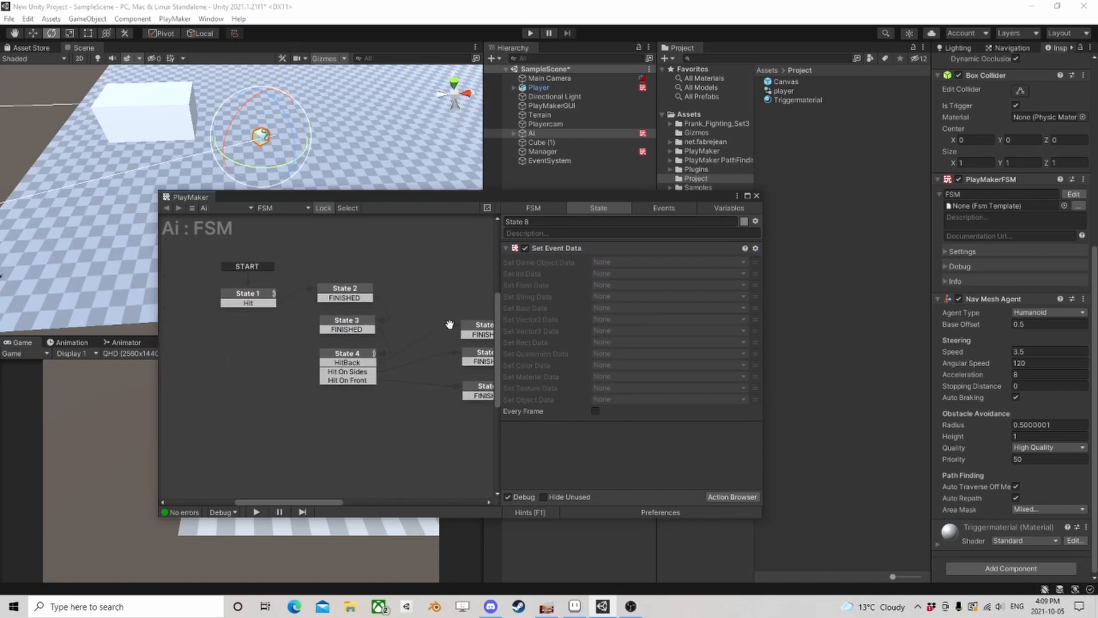
pyautogui.click(264, 296)
pyautogui.click(730, 495)
pyautogui.write('get owner')
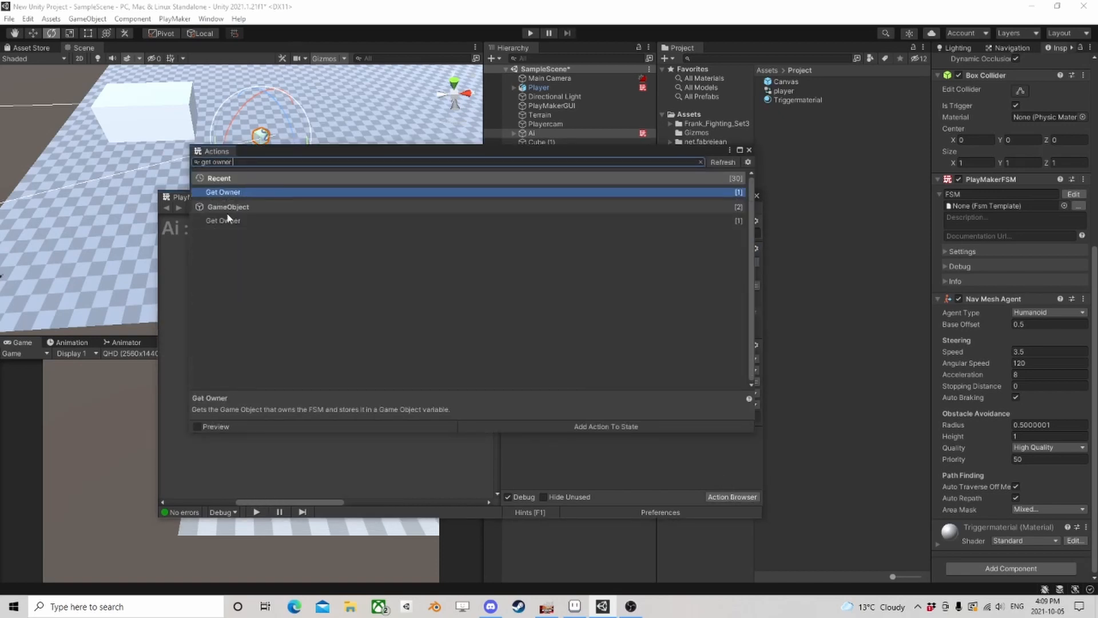
pyautogui.doubleClick(225, 220)
pyautogui.click(749, 150)
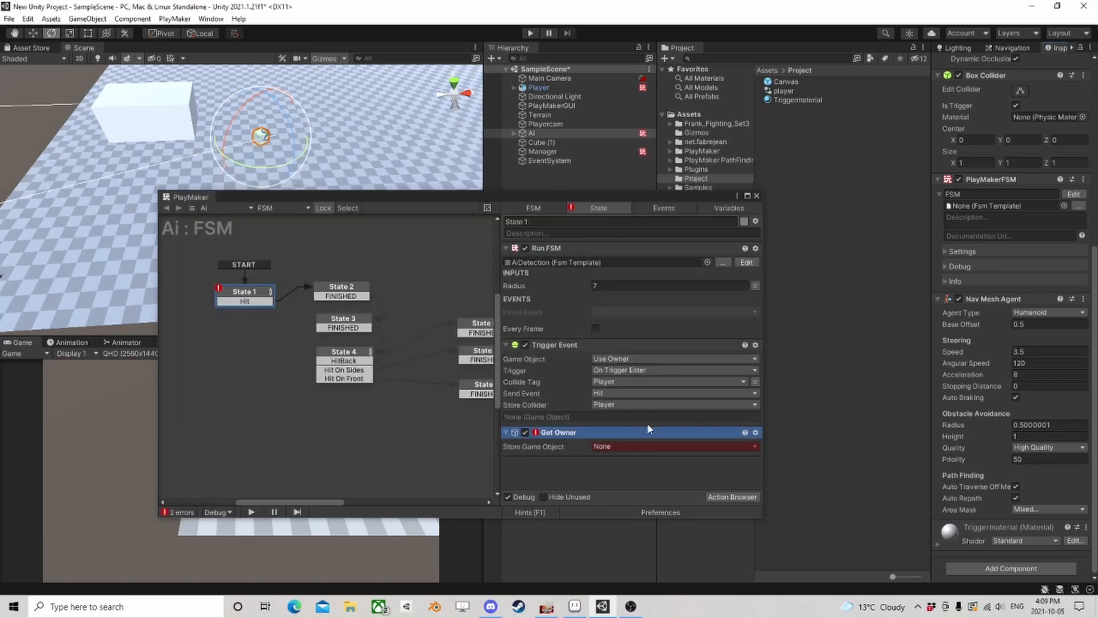
# Store Get Owner's game object in a new variable named Self, and move the action to the top of State 1
pyautogui.click(622, 446)
pyautogui.click(632, 501)
pyautogui.write('Self')
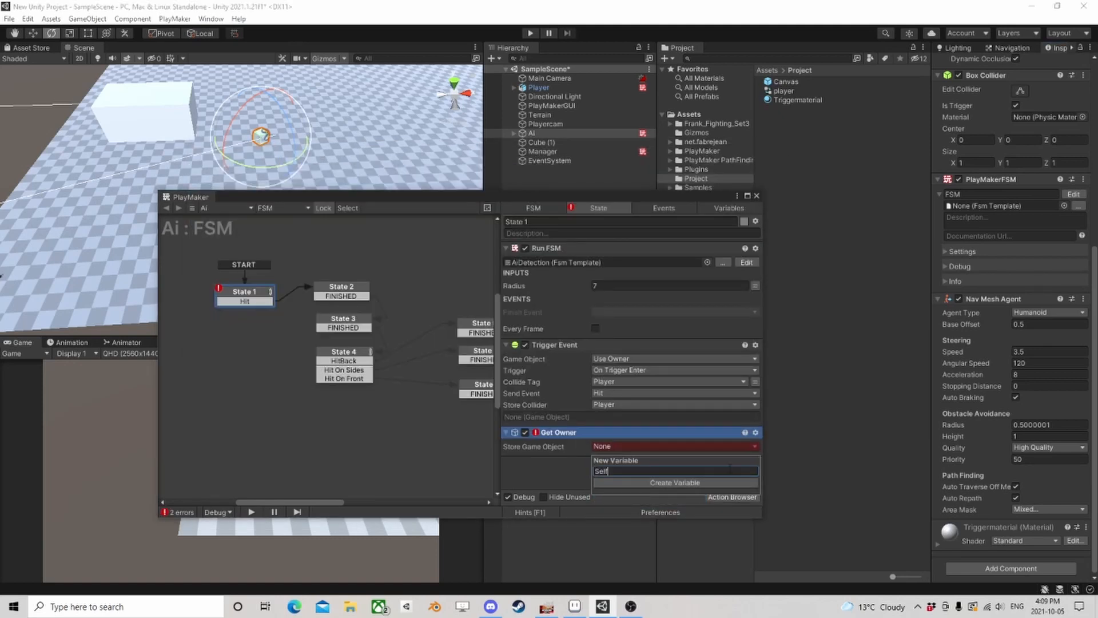
pyautogui.press('Return')
pyautogui.rightClick(575, 439)
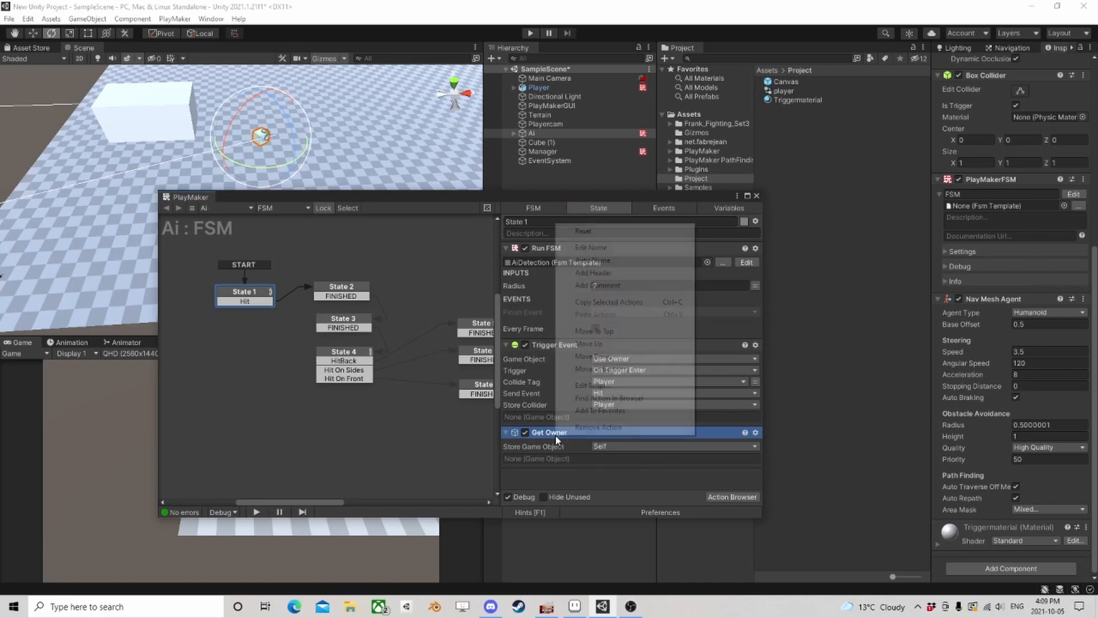
pyautogui.click(583, 332)
# Find the Set String Value action, add it to State 5 of the Ai FSM, and close the action browser
pyautogui.moveTo(437, 314); pyautogui.dragTo(250, 288, button='middle')
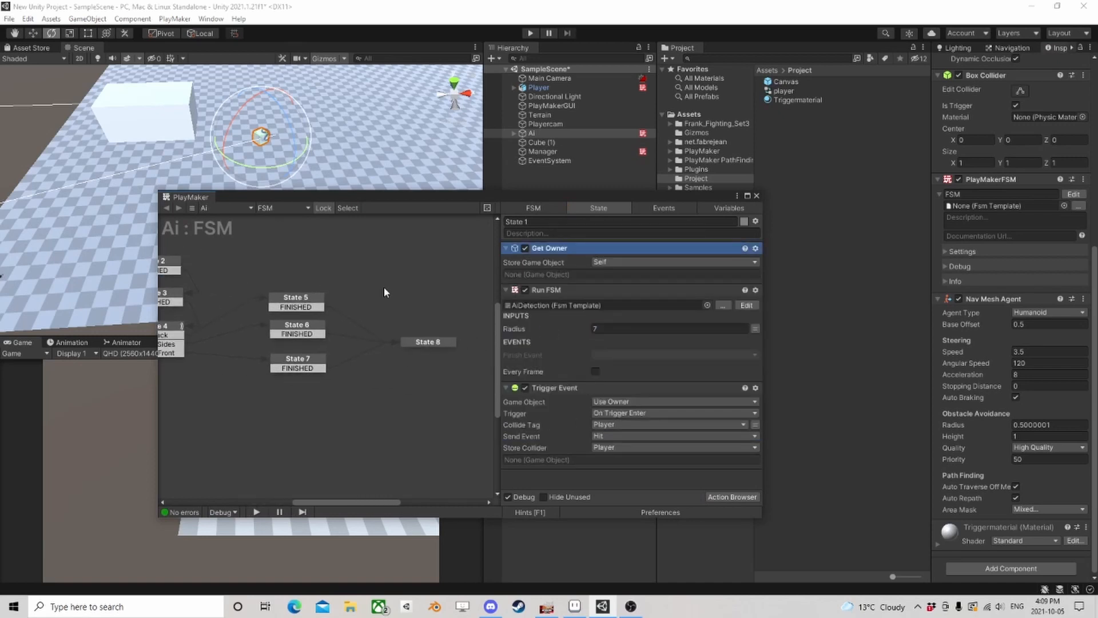
pyautogui.moveTo(383, 286); pyautogui.dragTo(347, 293, button='middle')
pyautogui.click(265, 308)
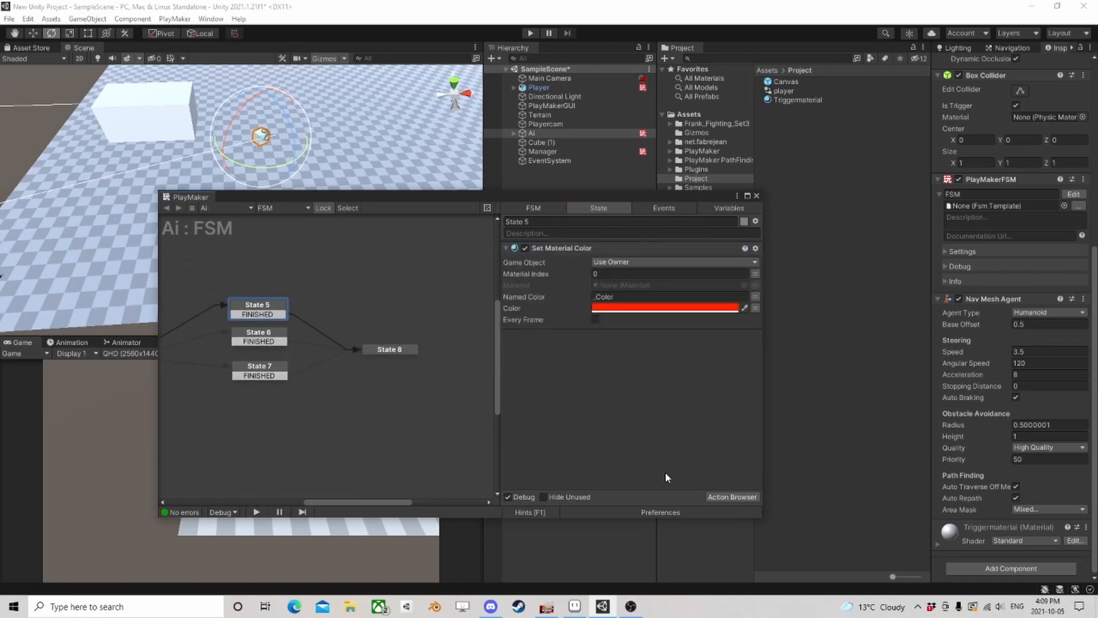
pyautogui.moveTo(278, 355); pyautogui.dragTo(349, 362, button='middle')
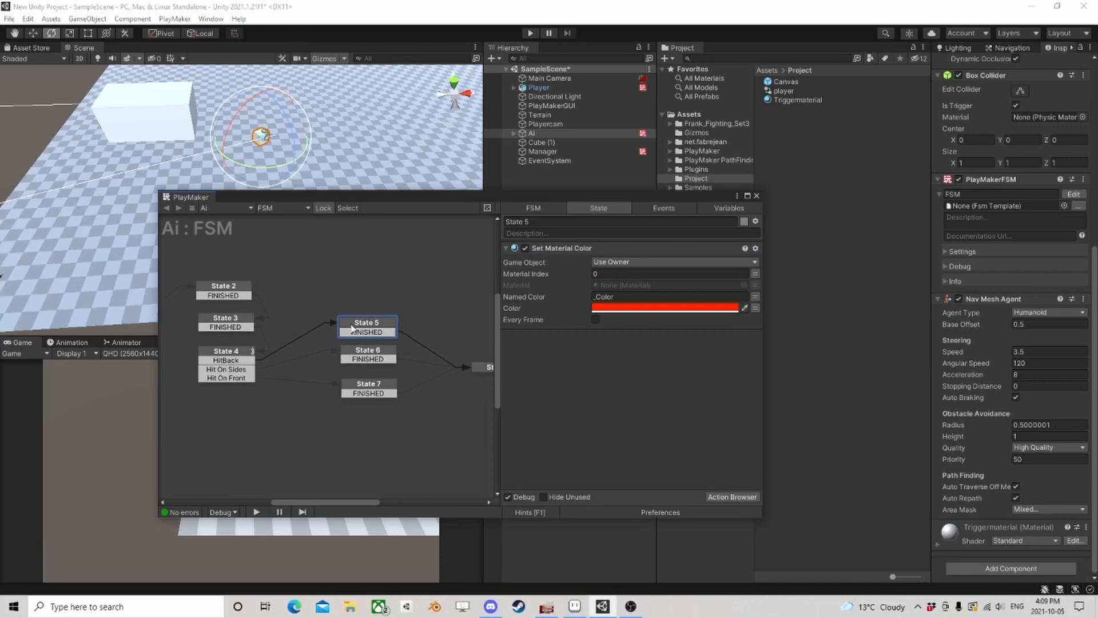
pyautogui.click(745, 497)
pyautogui.write('set str')
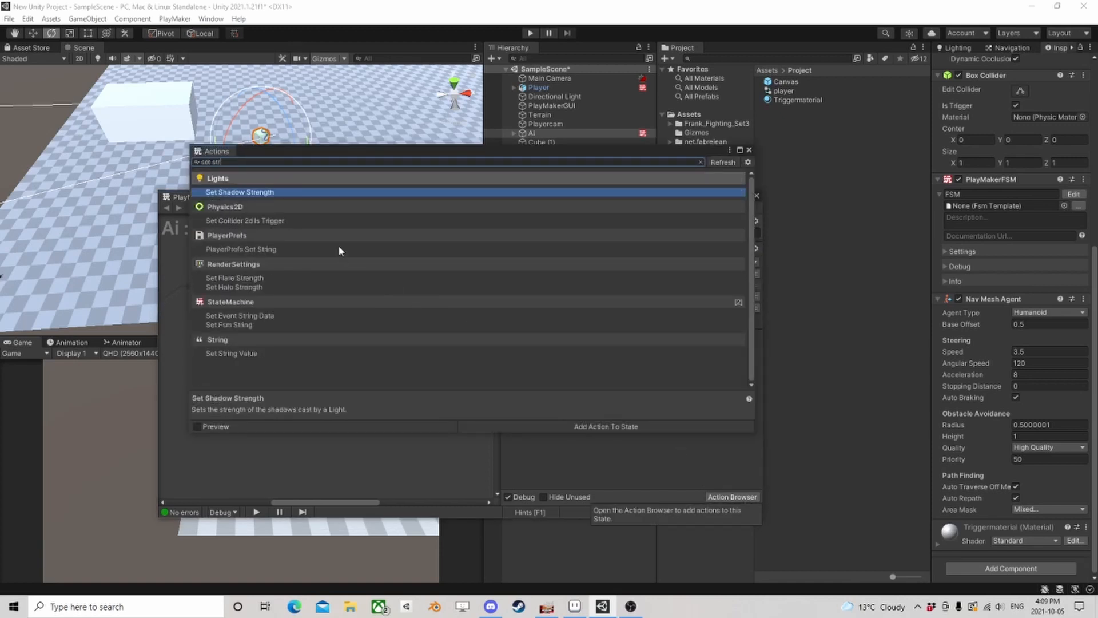
pyautogui.doubleClick(246, 354)
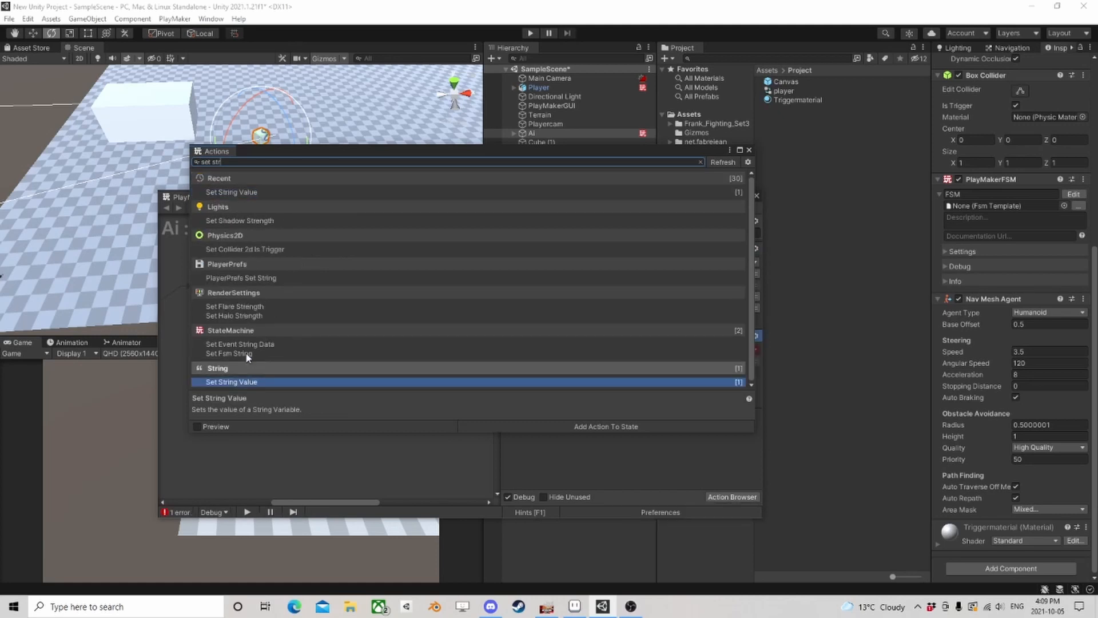
pyautogui.click(749, 151)
# Create a new string variable named CombatStartingPosition for State 5's Set String Value action
pyautogui.click(620, 352)
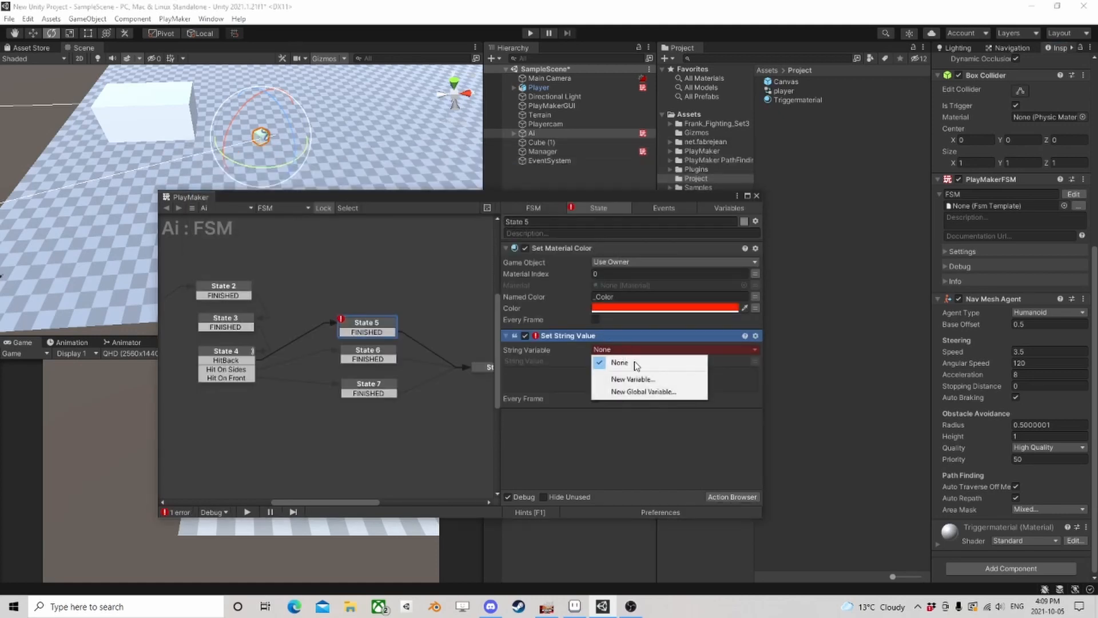
pyautogui.click(635, 374)
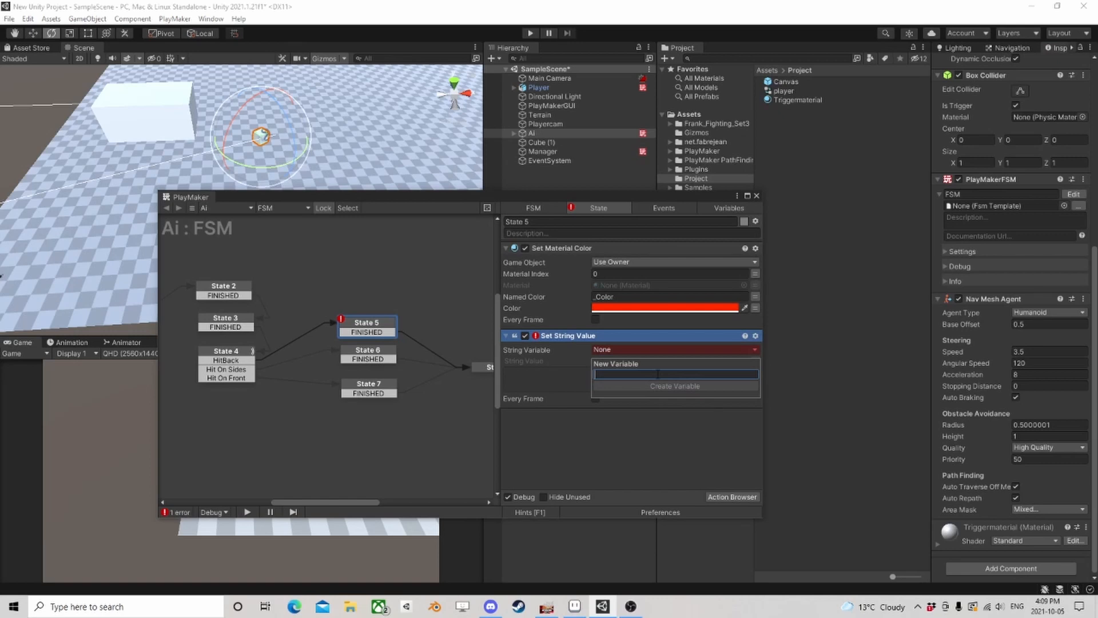
pyautogui.write('CombatS')
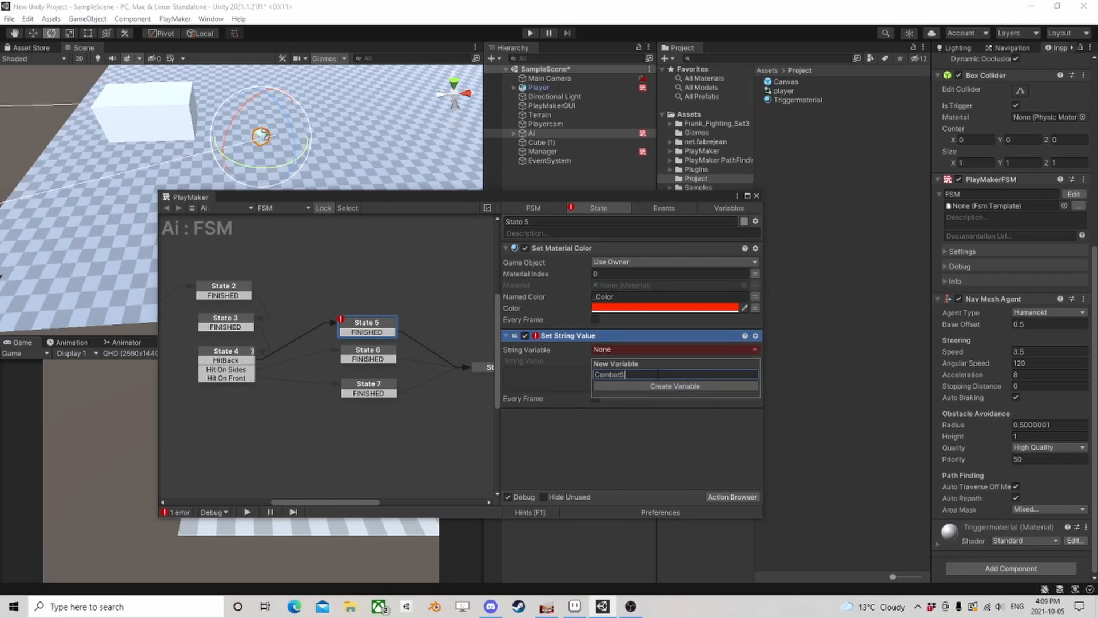
pyautogui.write('tartingPosition')
pyautogui.press('Return')
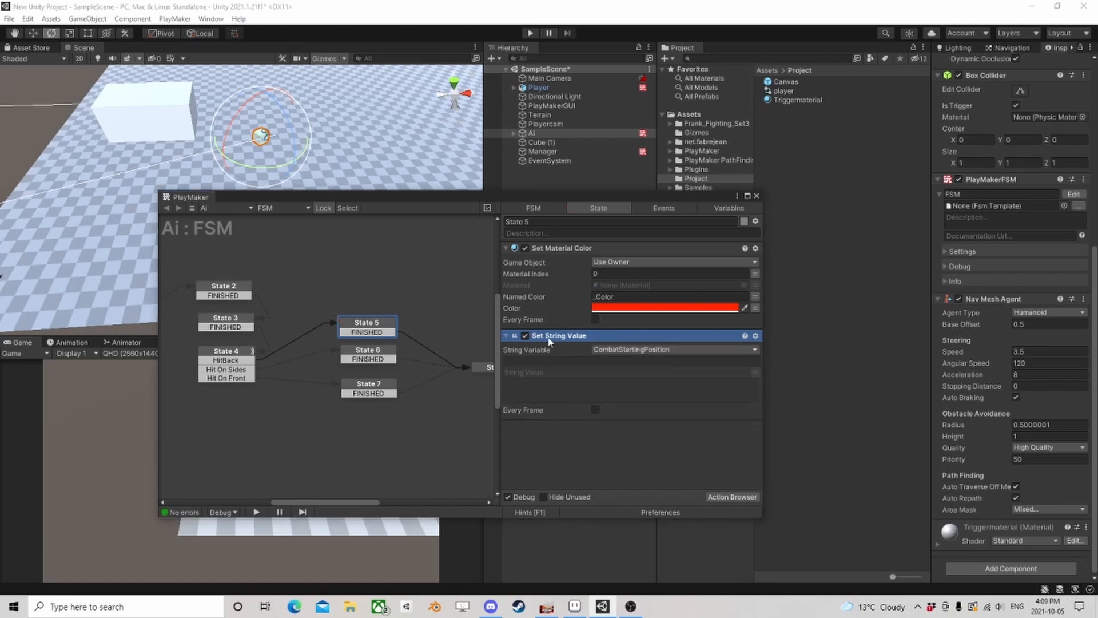
# Place Set String Value above Set Material Color in State 5, and set its string value to Back
pyautogui.moveTo(548, 337); pyautogui.dragTo(584, 270)
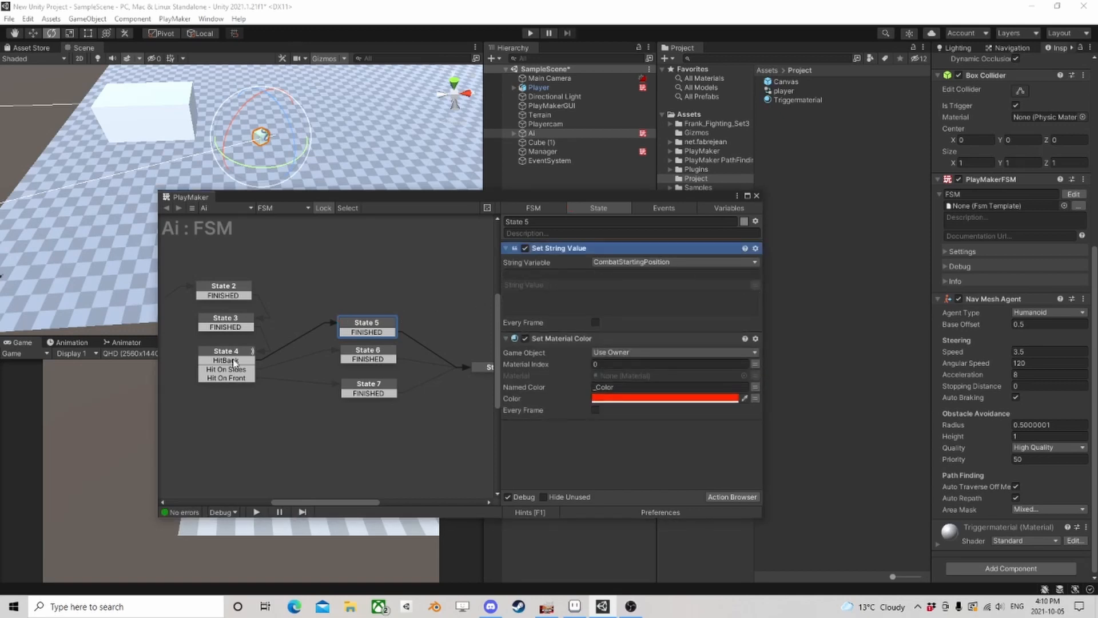
pyautogui.click(602, 298)
pyautogui.write('Ba')
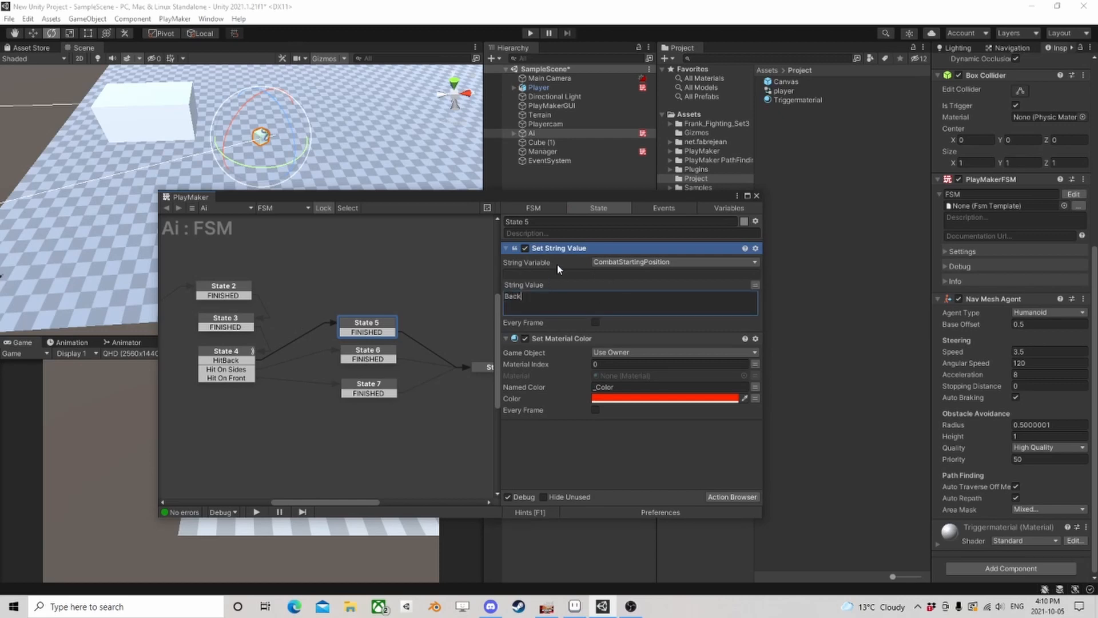
pyautogui.write('ck')
# Copy State 5's Set String Value action into State 6 before Set Material Color, and change its value to Side
pyautogui.rightClick(568, 249)
pyautogui.click(635, 321)
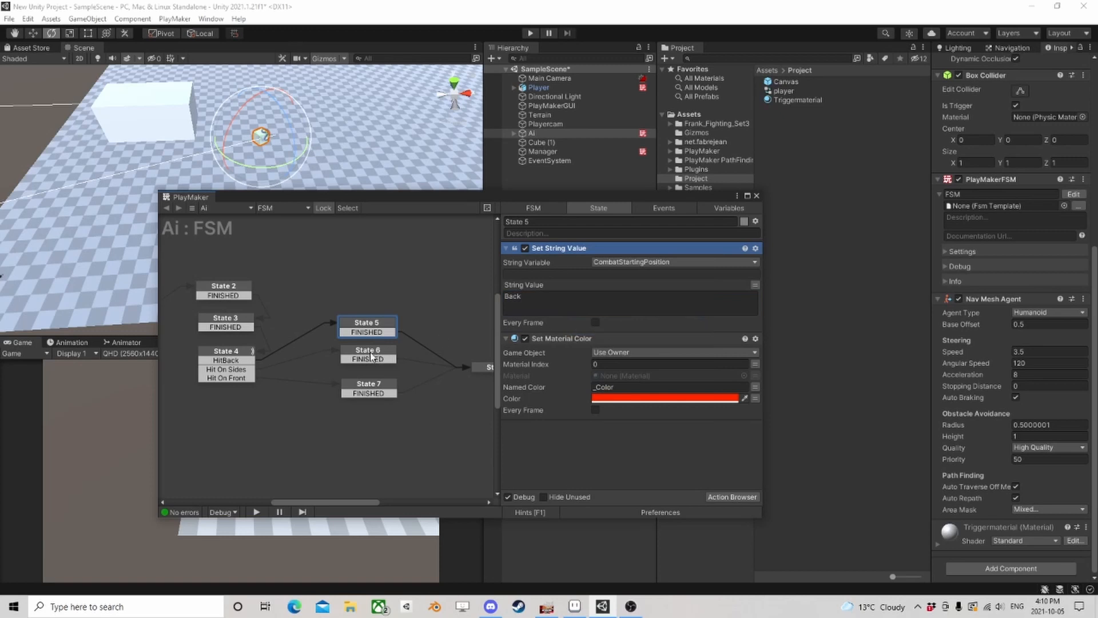
pyautogui.click(372, 356)
pyautogui.rightClick(542, 251)
pyautogui.click(601, 343)
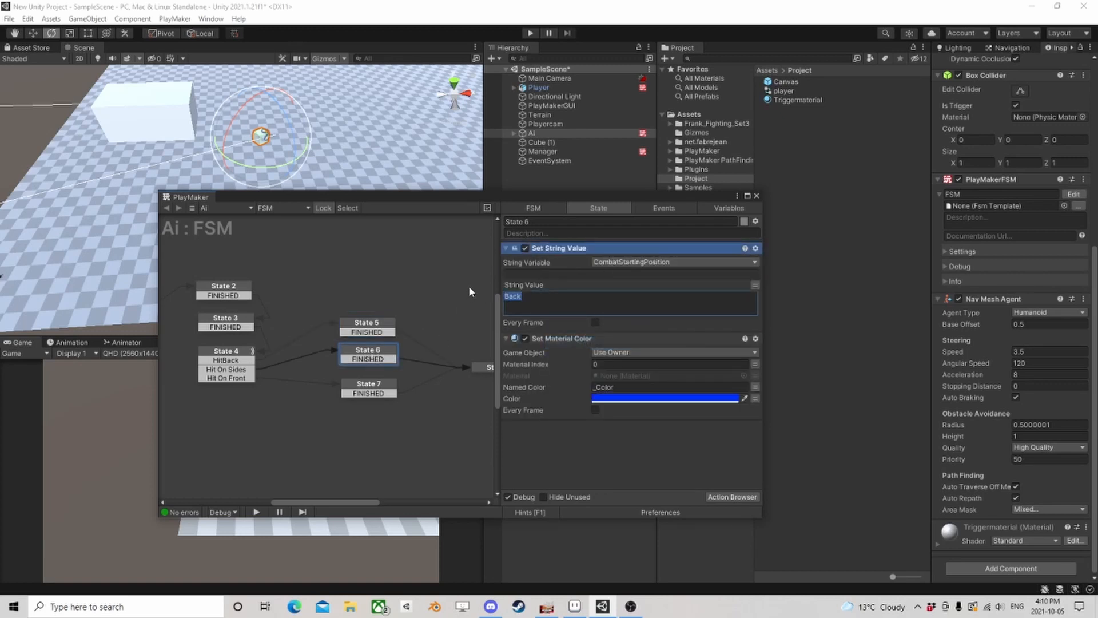
pyautogui.write('Side')
# Paste the copied Set String Value action before Set Material Color in State 7, with the value Front
pyautogui.click(369, 388)
pyautogui.rightClick(552, 250)
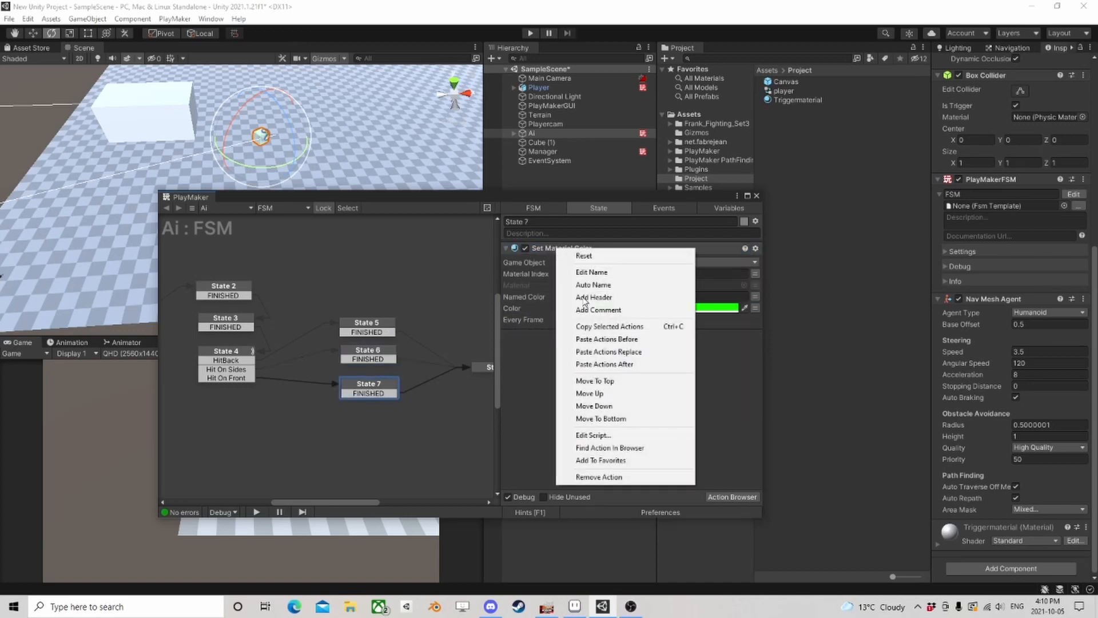
pyautogui.click(598, 339)
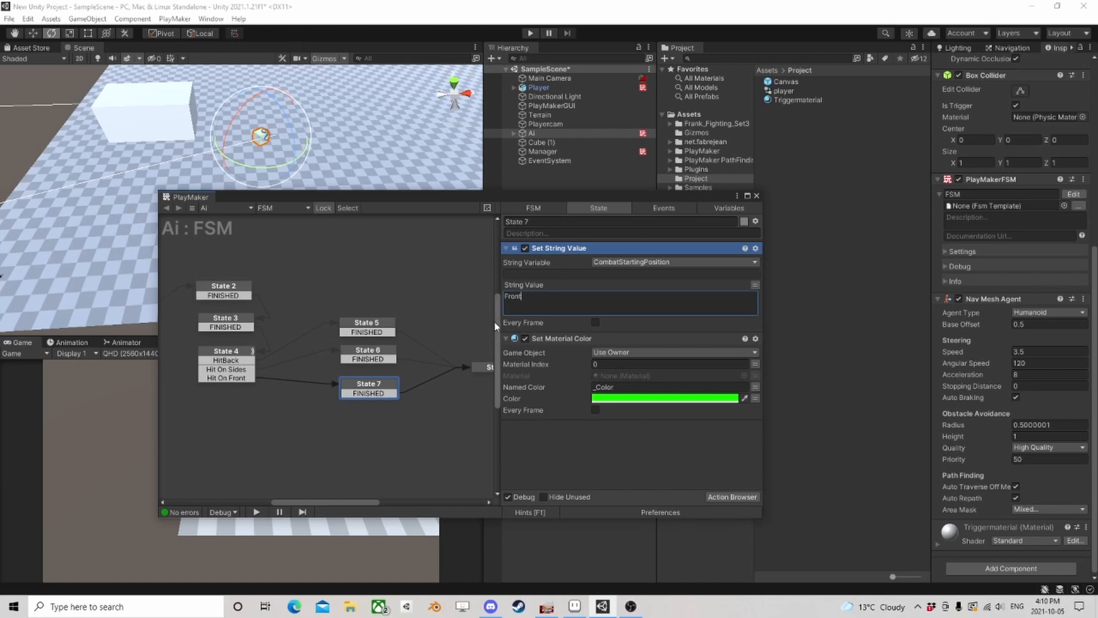
# In State 8's Set Event Data, set the string data to CombatStartingPosition and the game object data to Self
pyautogui.moveTo(402, 347); pyautogui.dragTo(290, 319, button='middle')
pyautogui.click(386, 339)
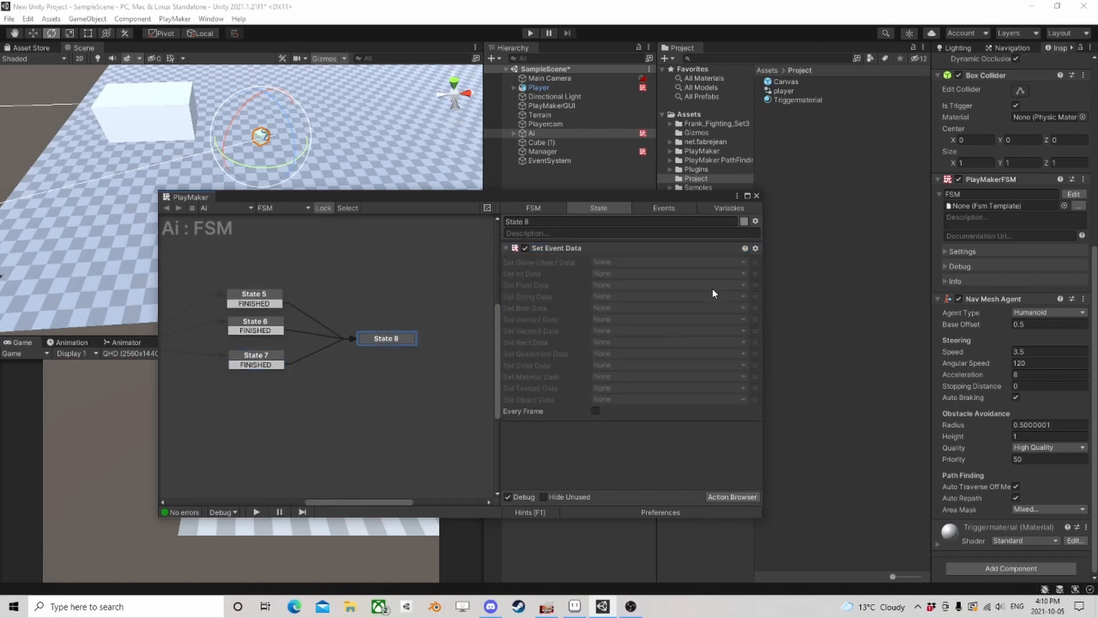
pyautogui.click(621, 296)
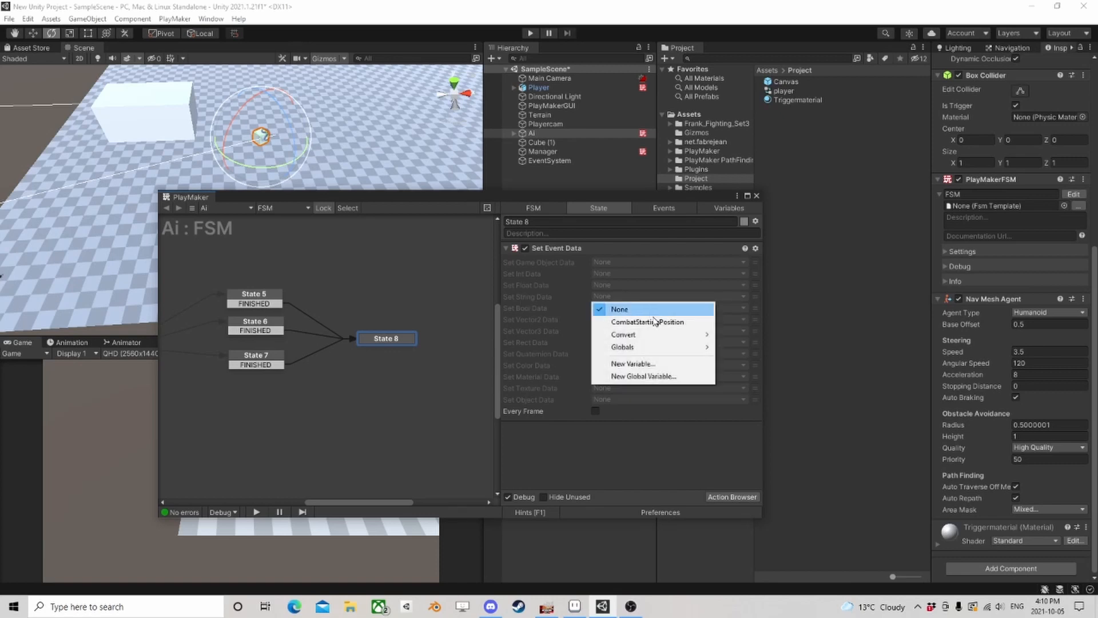
pyautogui.click(636, 322)
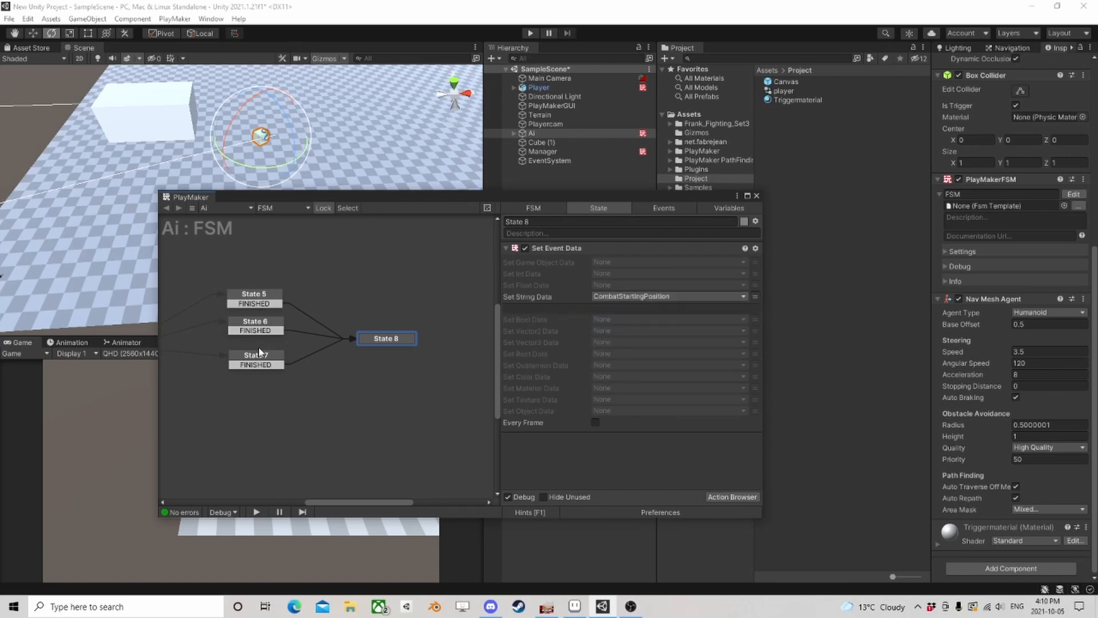
pyautogui.click(609, 261)
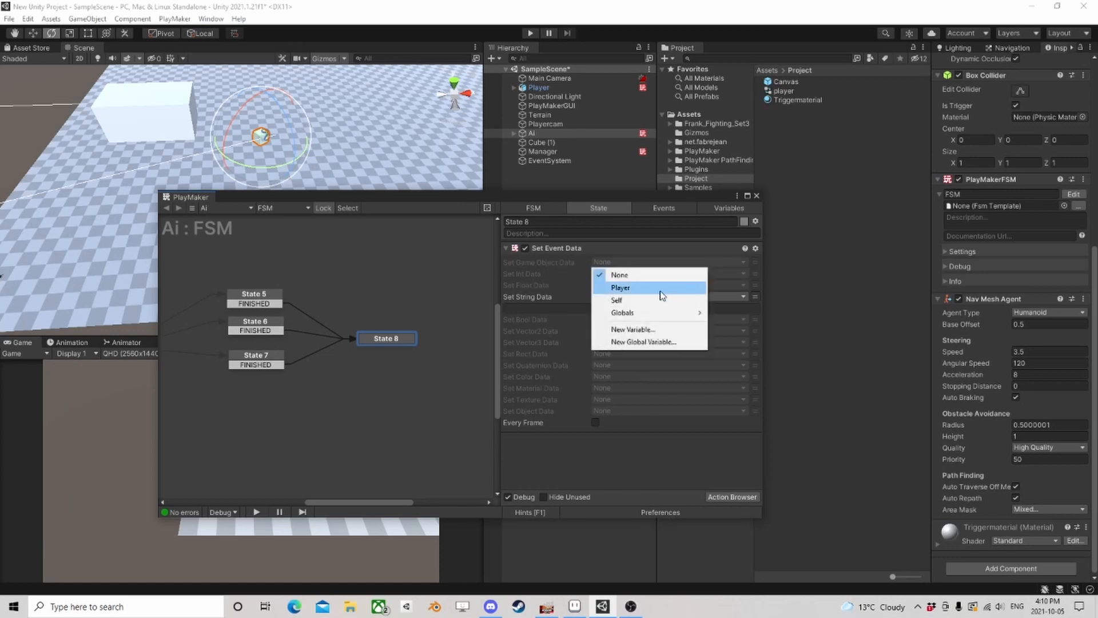
pyautogui.click(632, 301)
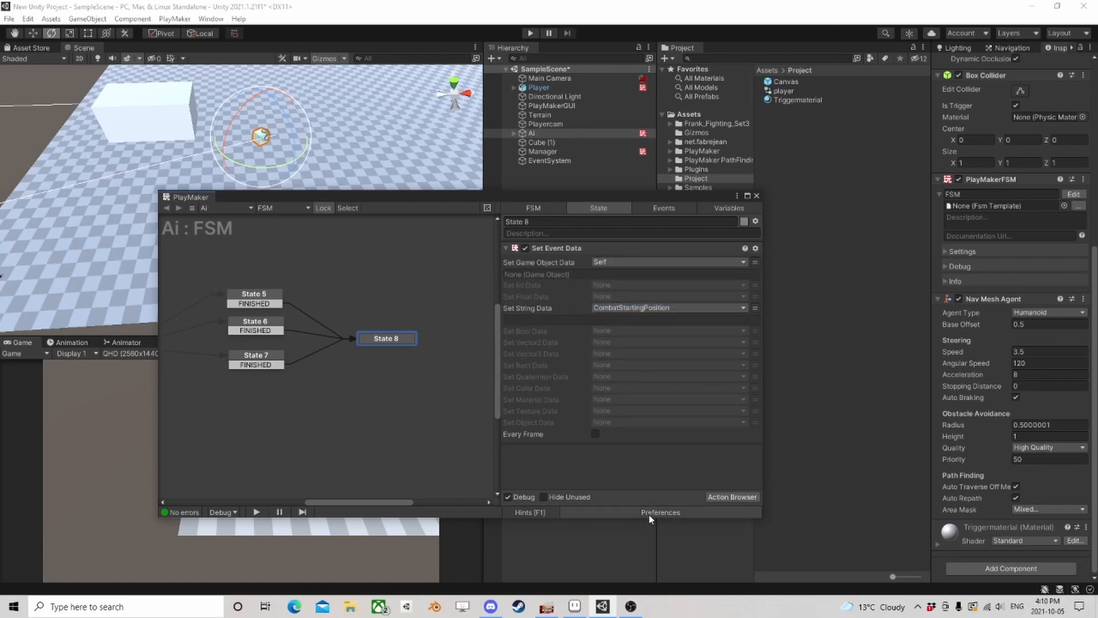
# Find the Send Event action, add it to State 8, and close the action browser
pyautogui.click(725, 496)
pyautogui.write('send eve')
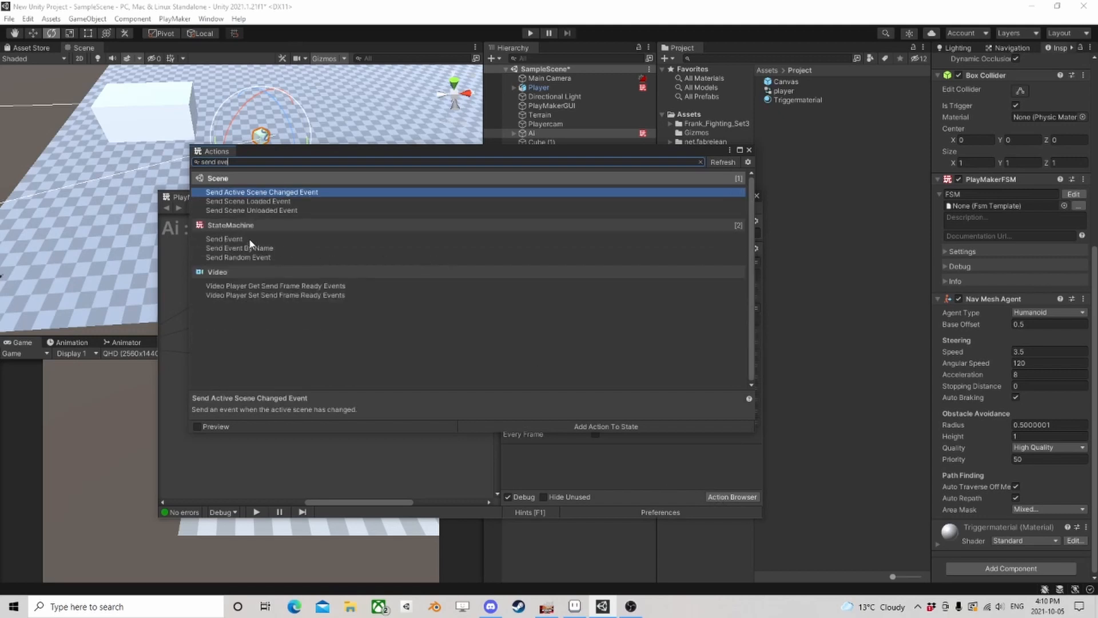
pyautogui.doubleClick(250, 239)
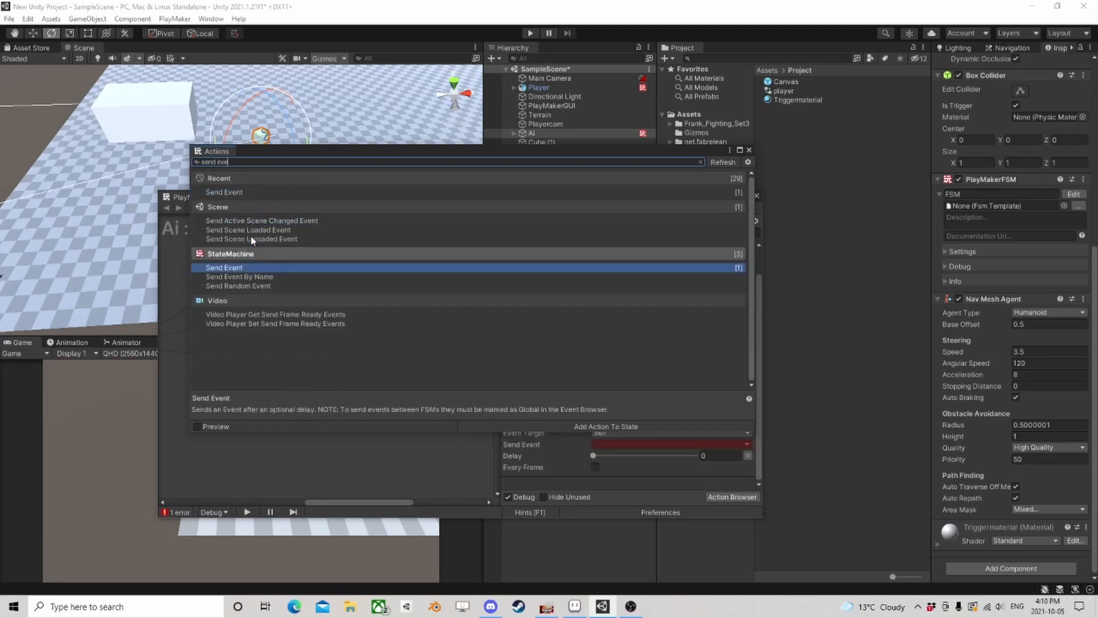
pyautogui.click(750, 150)
# Set Send Event's target to Game Object FSM with a specified game object, and assign the scene's Manager object
pyautogui.click(621, 437)
pyautogui.click(644, 456)
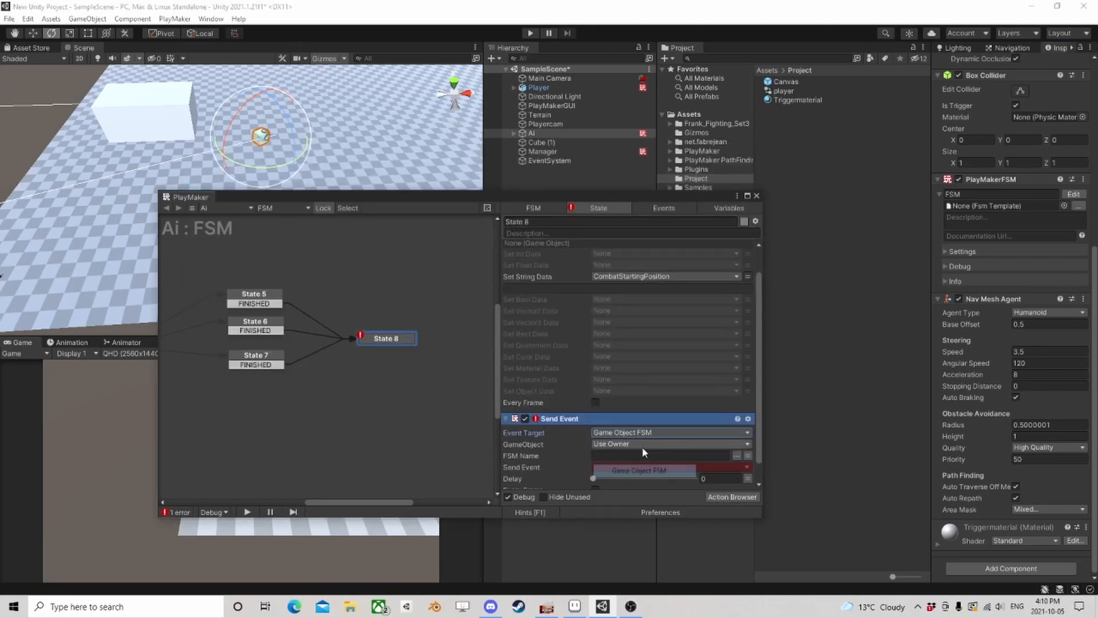
pyautogui.click(642, 447)
pyautogui.click(652, 468)
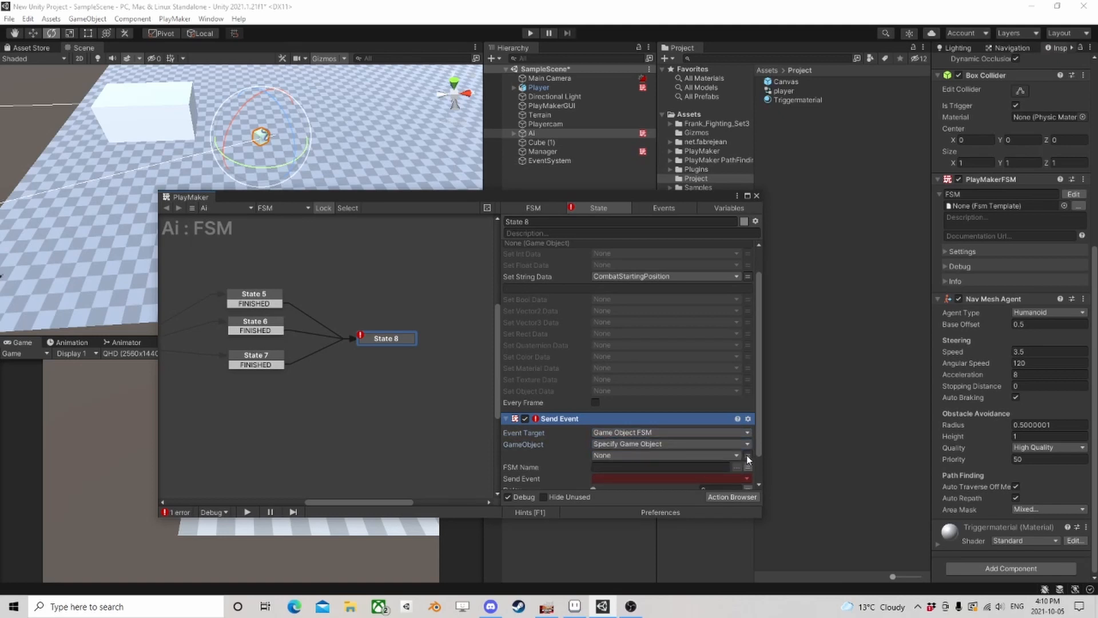
pyautogui.moveTo(685, 196); pyautogui.dragTo(389, 95)
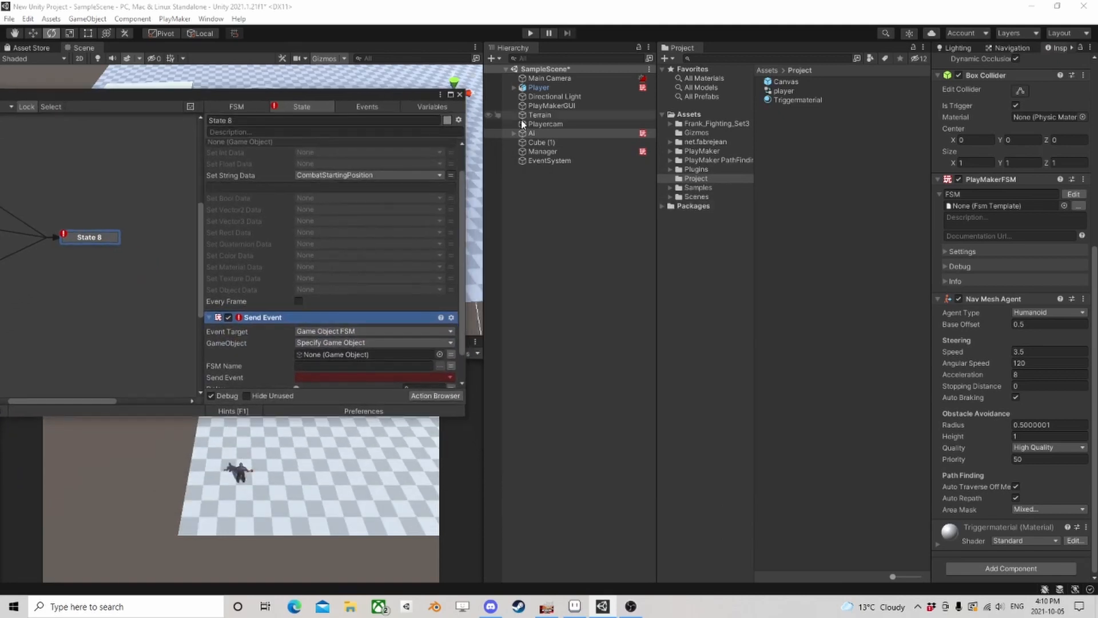
pyautogui.moveTo(382, 323); pyautogui.dragTo(344, 355)
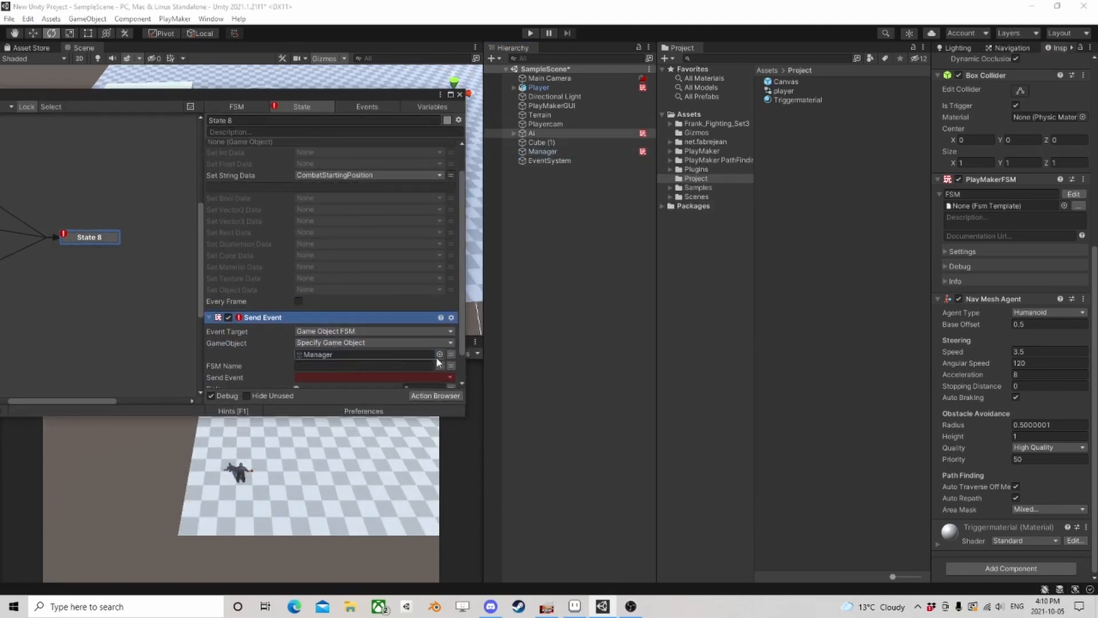
# Set Send Event's FSM name to StartCombat and choose StartCombat as the event to send
pyautogui.click(438, 366)
pyautogui.click(480, 370)
pyautogui.click(420, 376)
pyautogui.click(389, 403)
# Replace Send Event's directly assigned game object with the global variable Manager
pyautogui.click(450, 354)
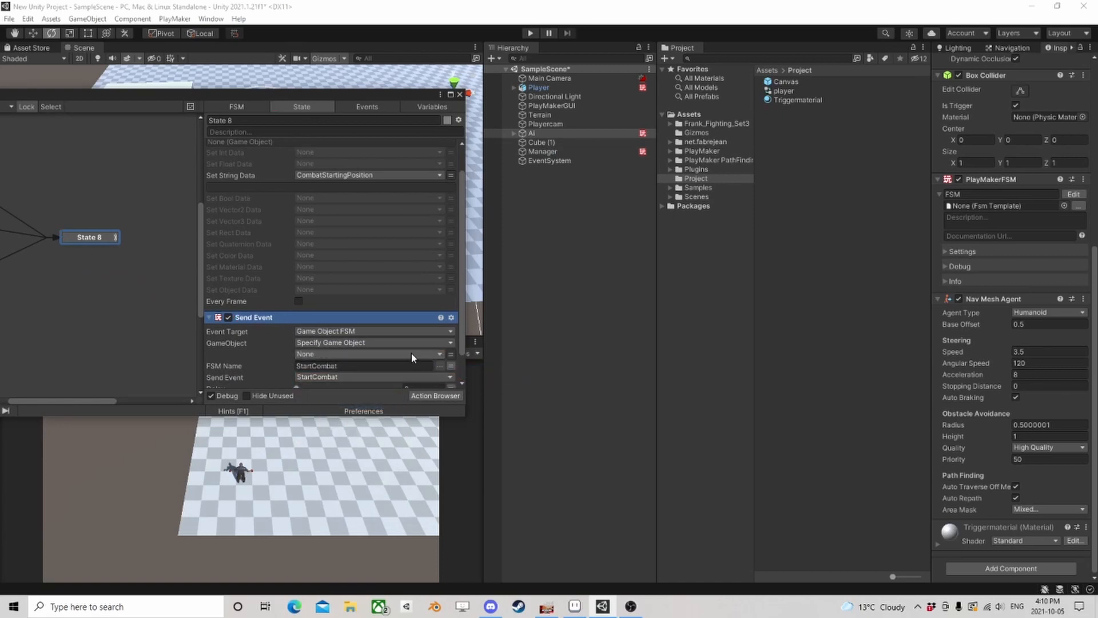
pyautogui.click(395, 354)
pyautogui.moveTo(326, 404)
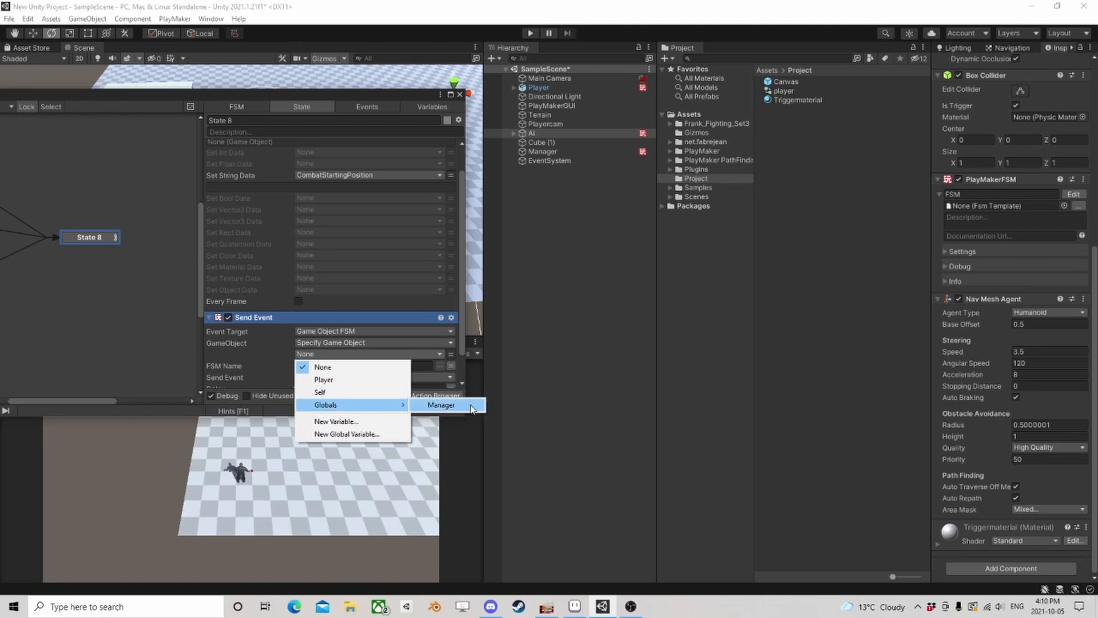
pyautogui.click(440, 405)
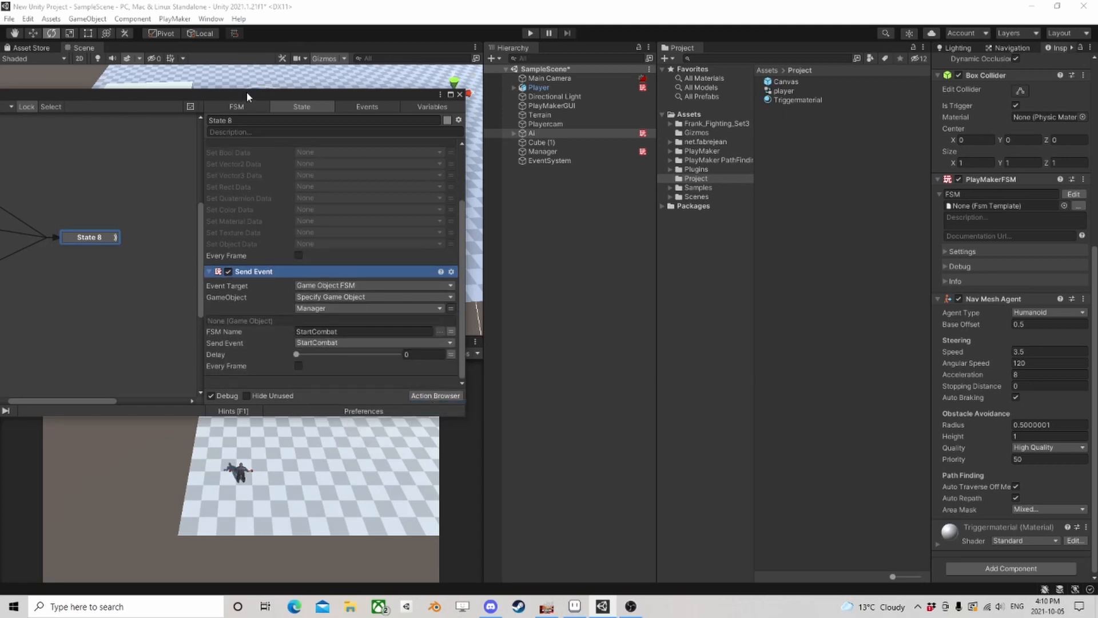
# Close the Ai FSM editor, select the Manager object, and open its StartCombat FSM for editing
pyautogui.moveTo(246, 93); pyautogui.dragTo(591, 101)
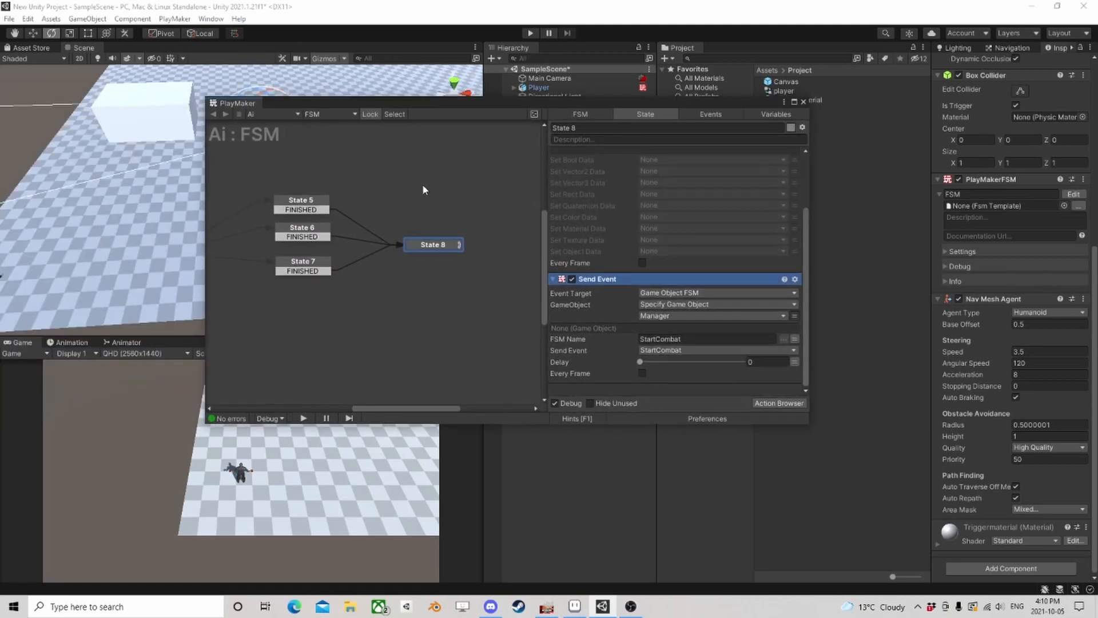
pyautogui.scroll(-4, 396, 215)
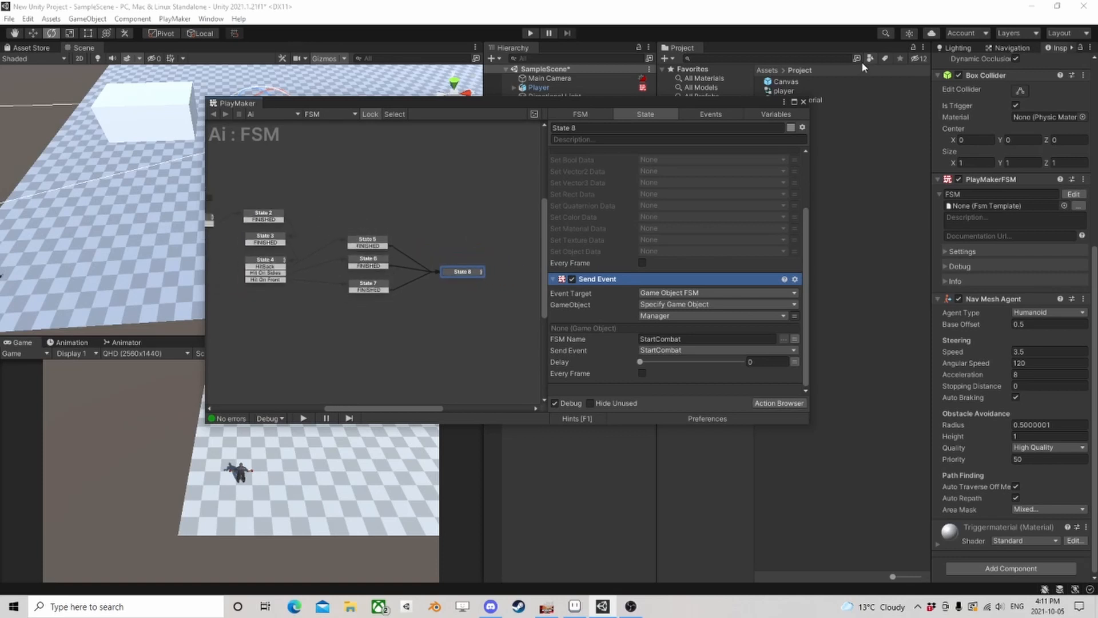
pyautogui.click(804, 101)
pyautogui.click(542, 151)
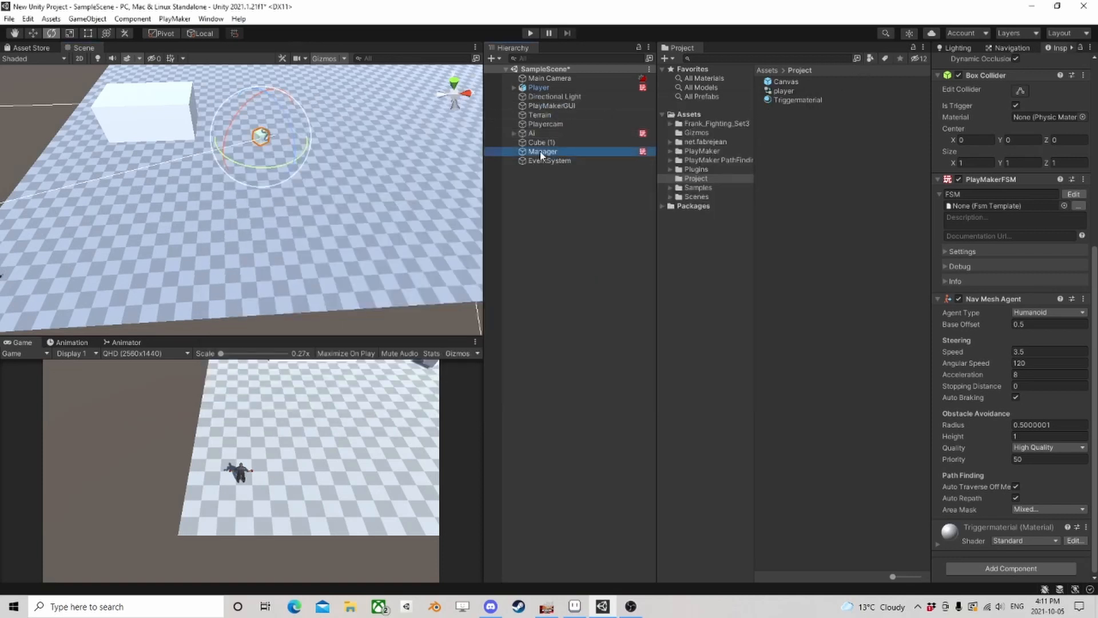
pyautogui.click(1081, 280)
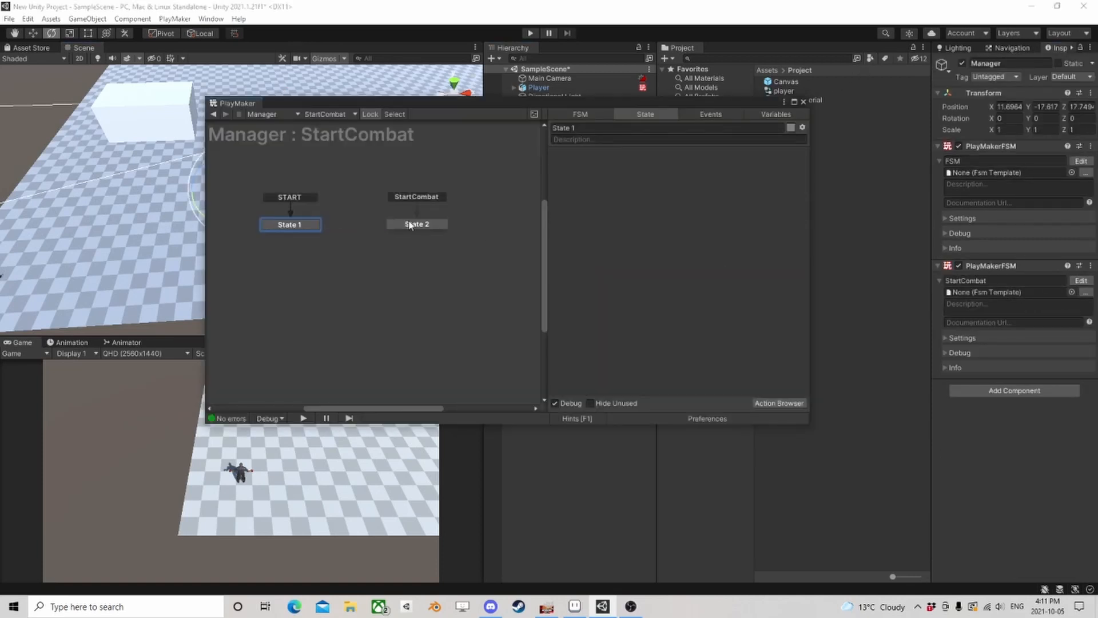
# Add a Get Event Info action to State 2, the state triggered by the StartCombat event
pyautogui.click(417, 224)
pyautogui.click(767, 402)
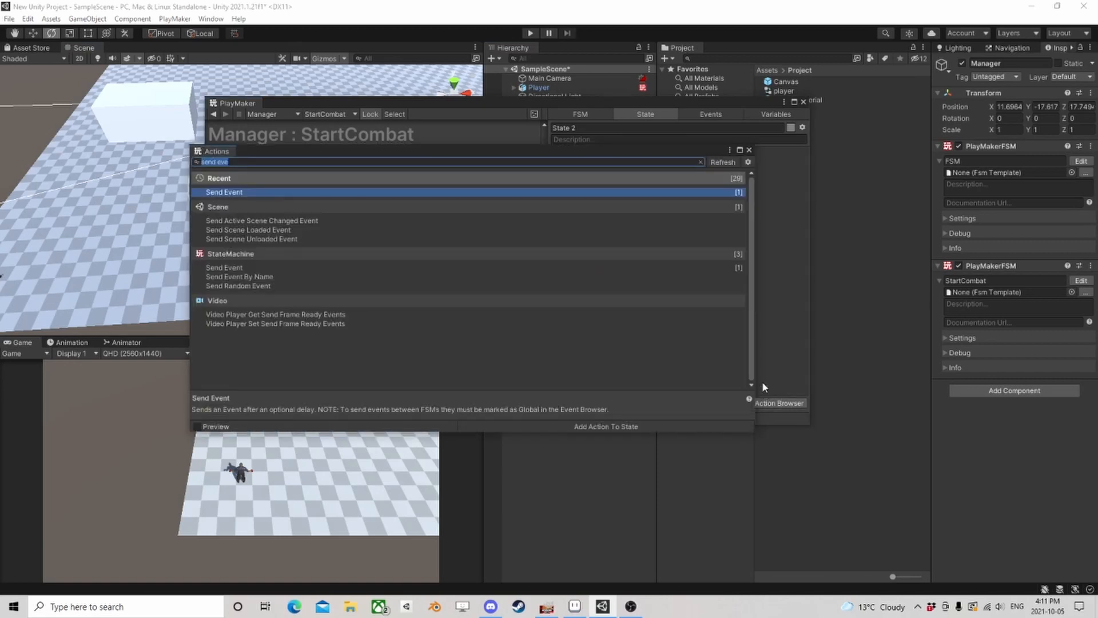
pyautogui.write('get event')
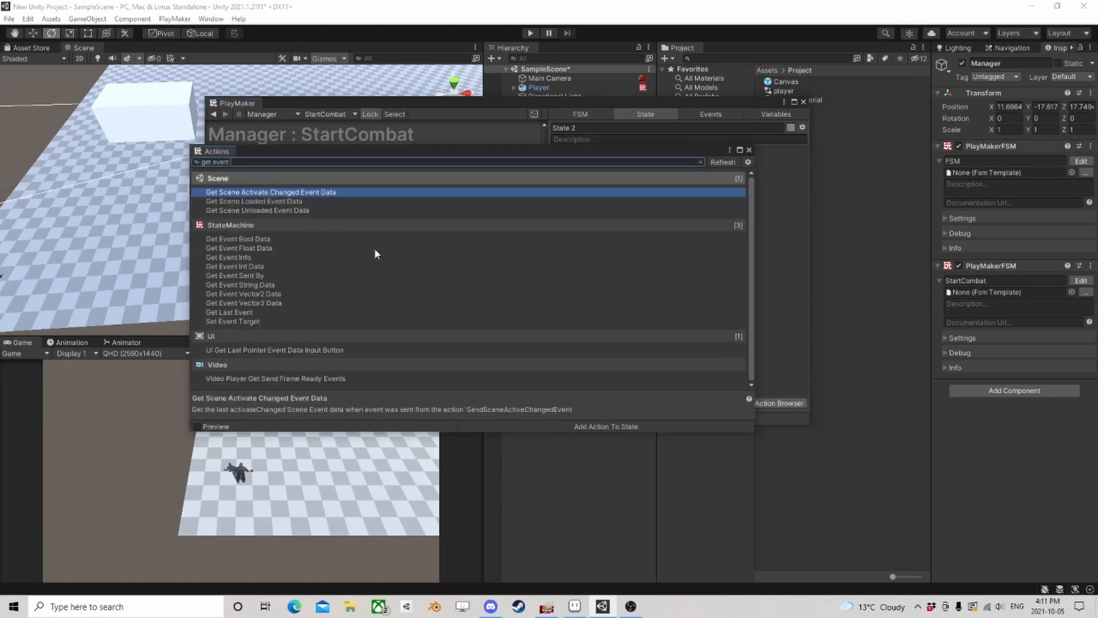
pyautogui.write(' darta')
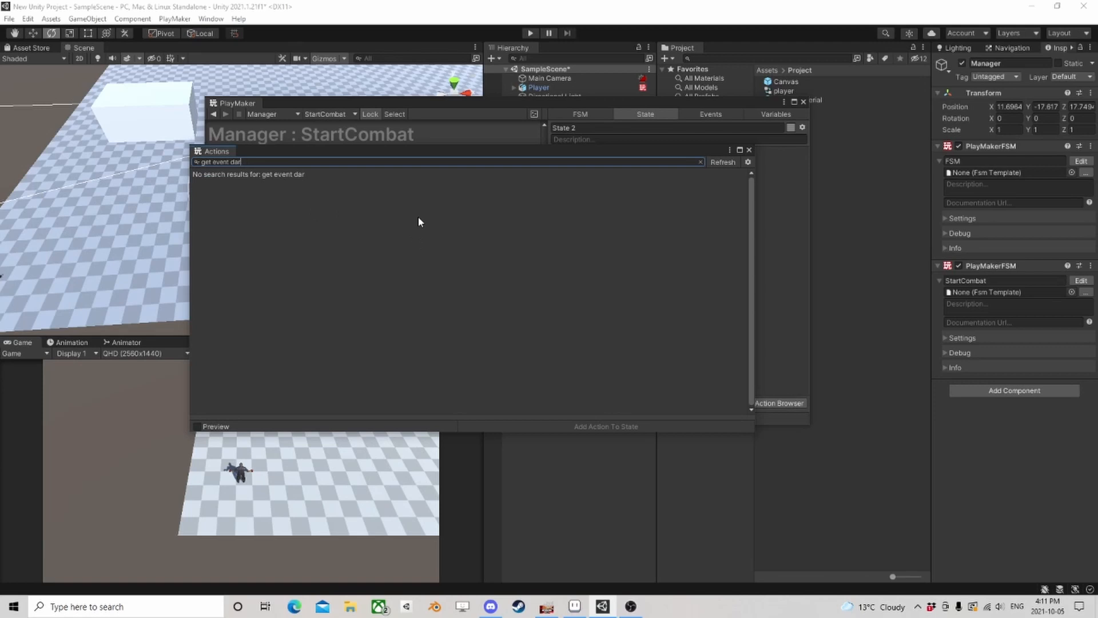
pyautogui.press('BackSpace')
pyautogui.press('BackSpace')
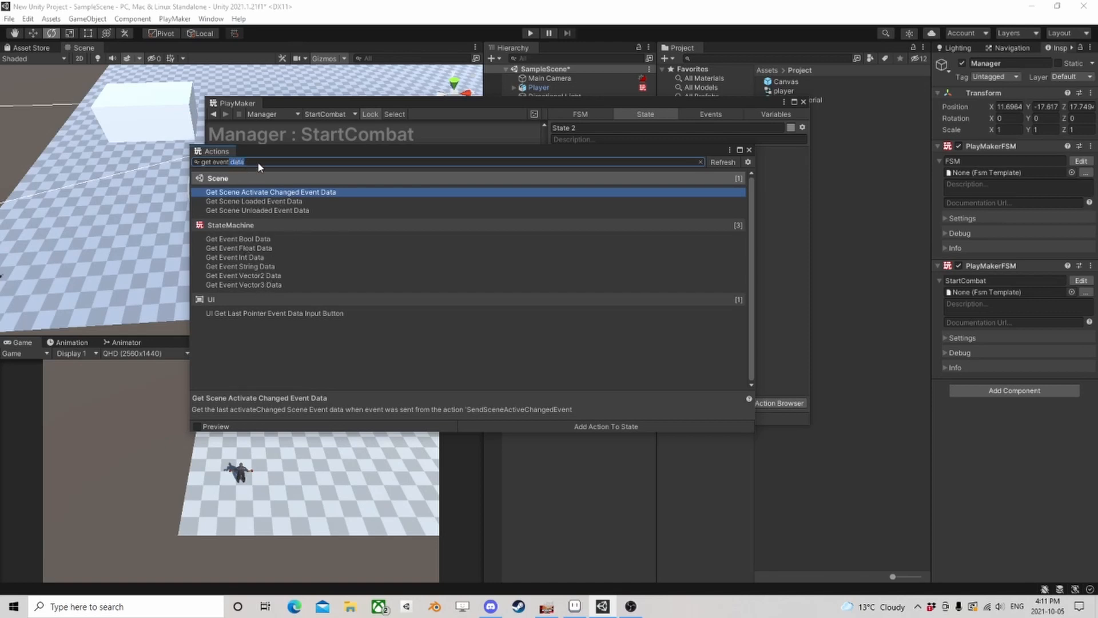
pyautogui.click(205, 161)
pyautogui.press('BackSpace')
pyautogui.press('BackSpace')
pyautogui.press('BackSpace')
pyautogui.press('BackSpace')
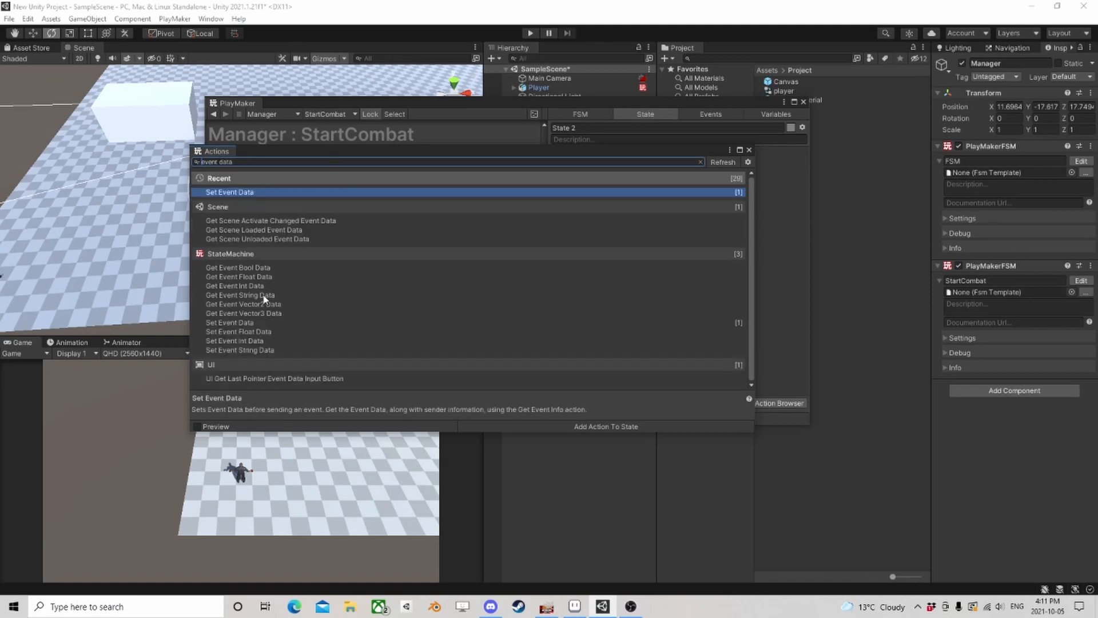
pyautogui.doubleClick(225, 162)
pyautogui.write('in')
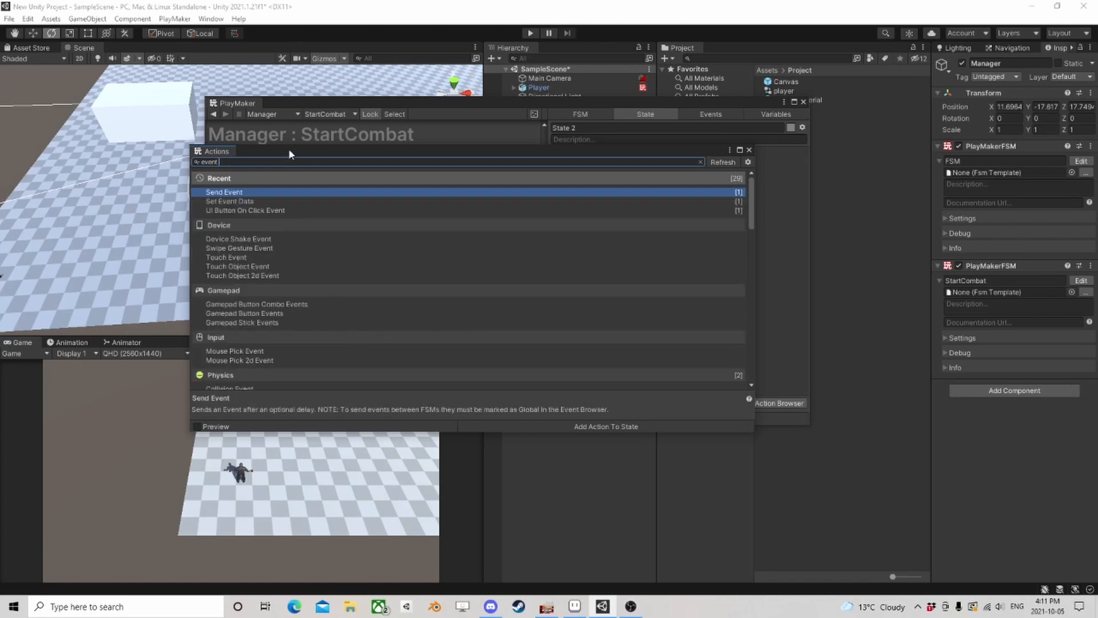
pyautogui.write('fo')
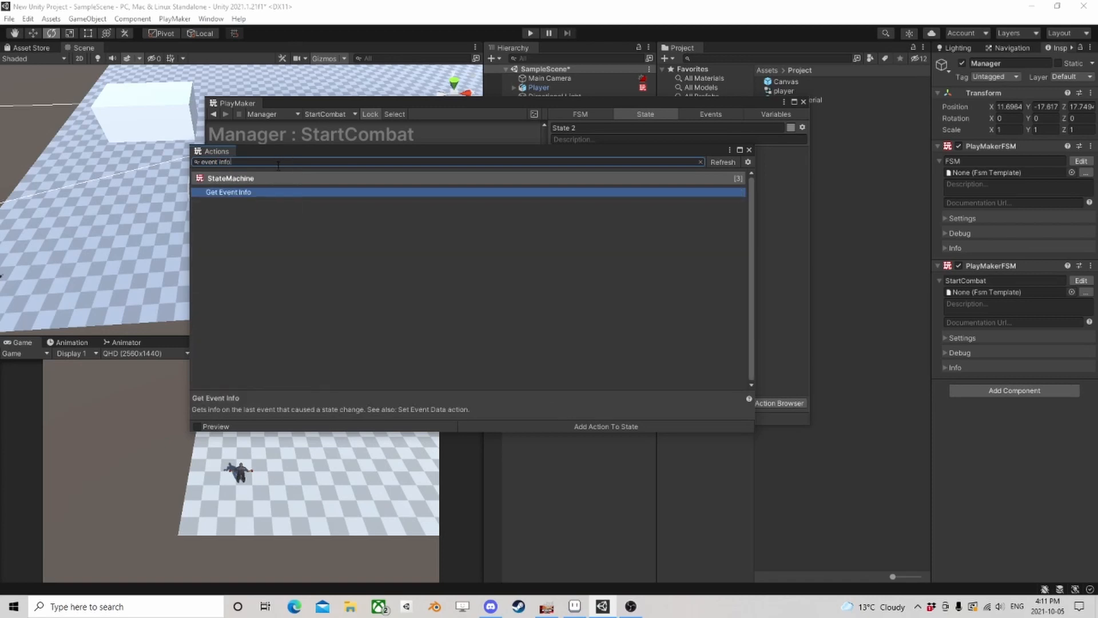
pyautogui.doubleClick(242, 194)
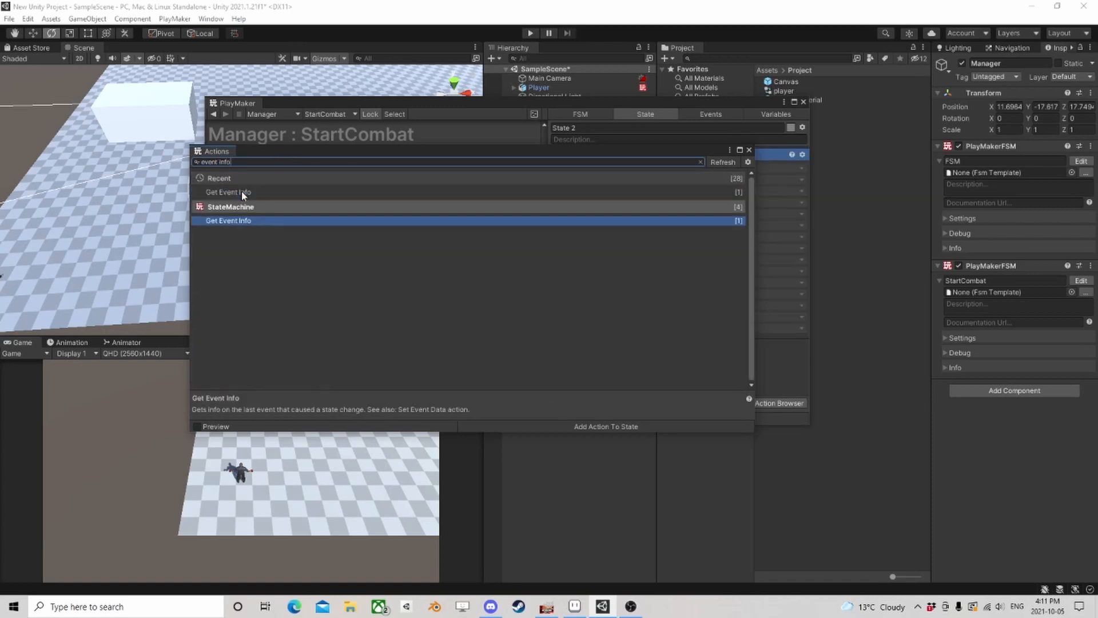
pyautogui.click(749, 150)
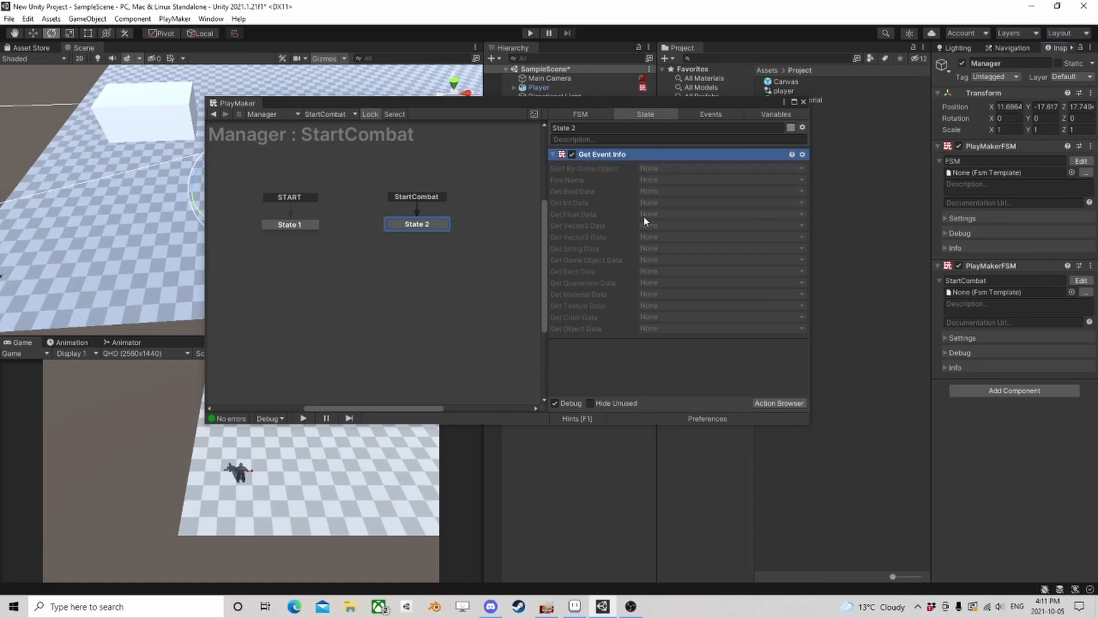
# Store Get Event Info's game object data in a new variable named Ai
pyautogui.click(663, 271)
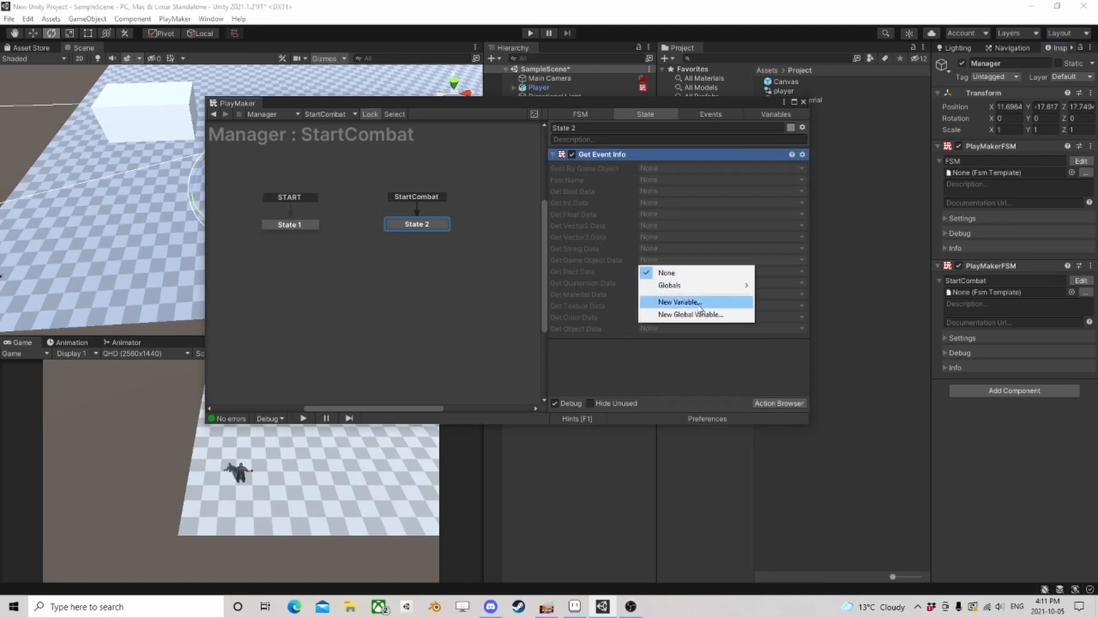
pyautogui.click(710, 299)
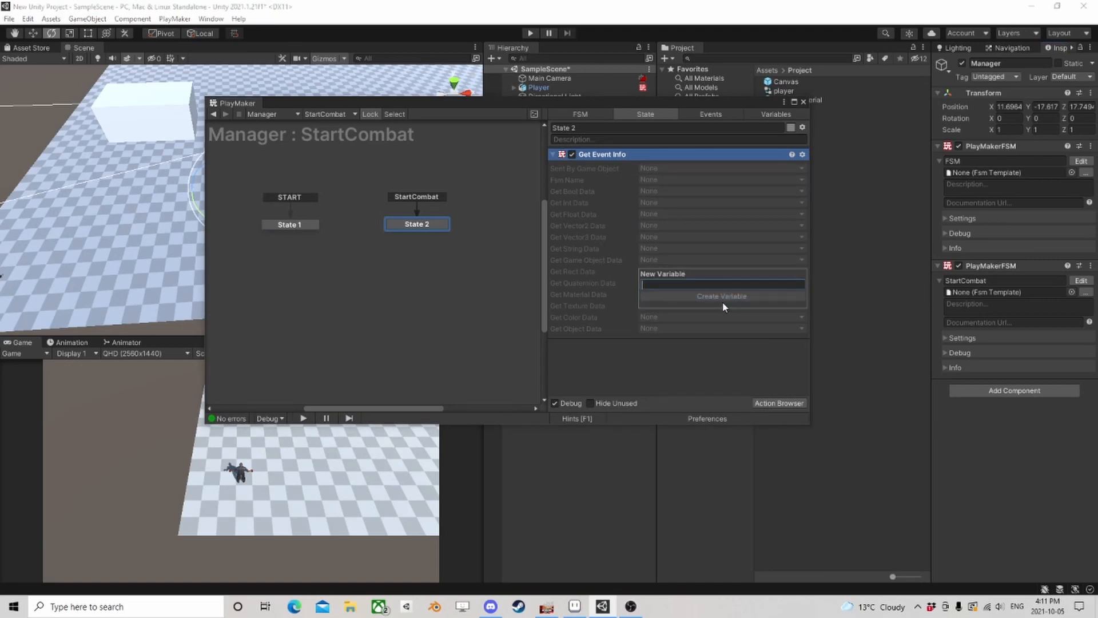
pyautogui.write('AI')
pyautogui.press('Return')
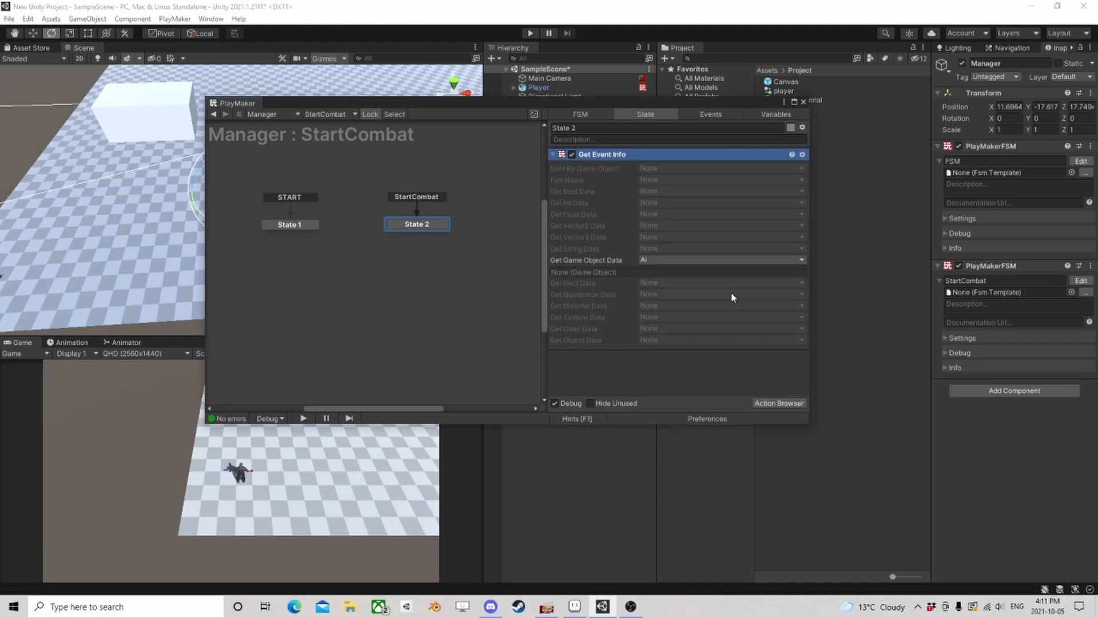
# Store Get Event Info's string data in a new variable named StartingPosition
pyautogui.click(658, 248)
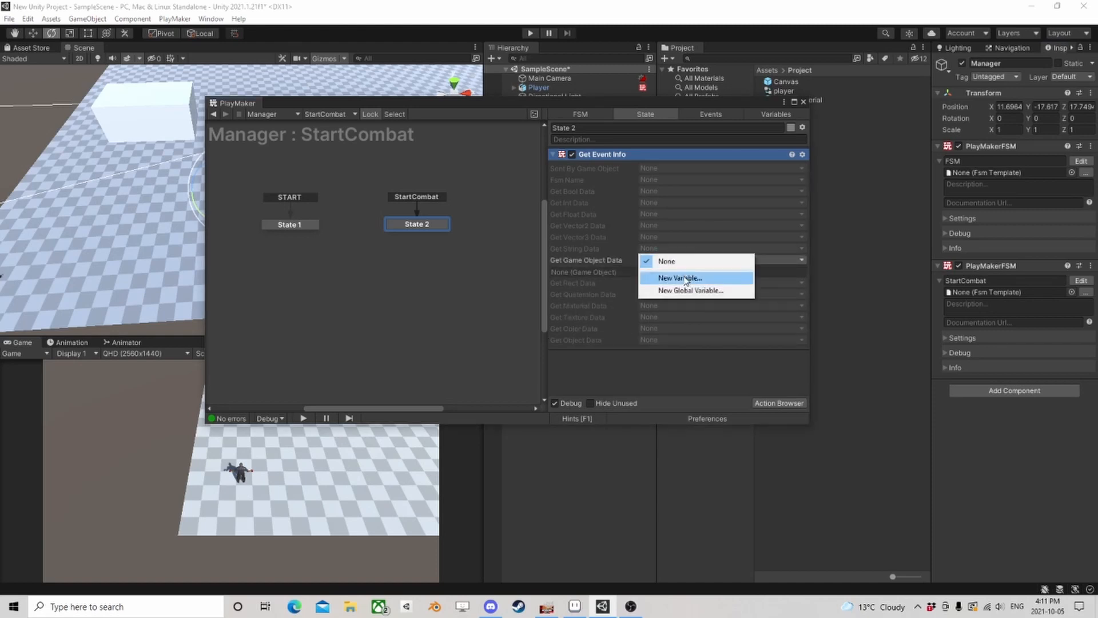
pyautogui.click(686, 278)
pyautogui.write('Start')
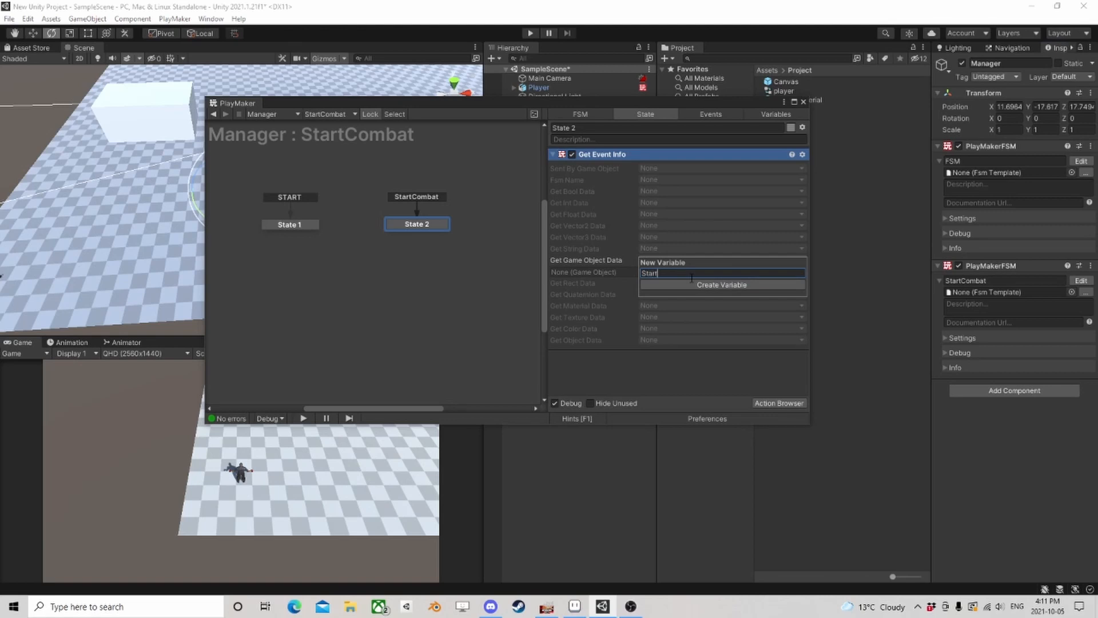
pyautogui.write('ingPosition')
pyautogui.press('Return')
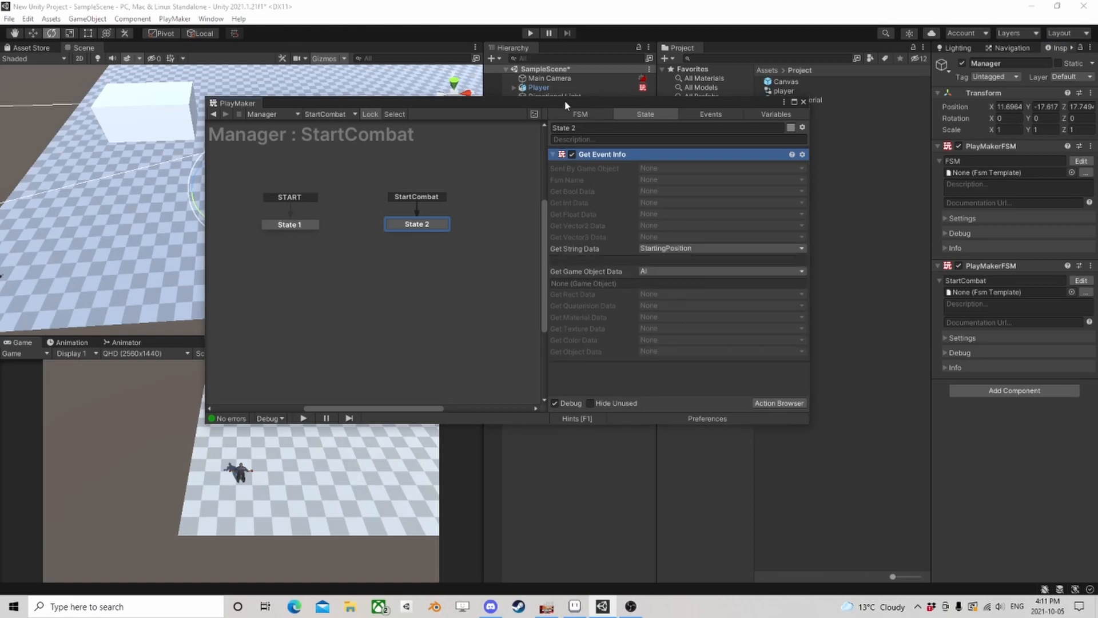
# Run the scene, check the event data received in the Manager's State 2 when the Ai is hit, and stop playback
pyautogui.moveTo(563, 103); pyautogui.dragTo(842, 155)
pyautogui.click(529, 34)
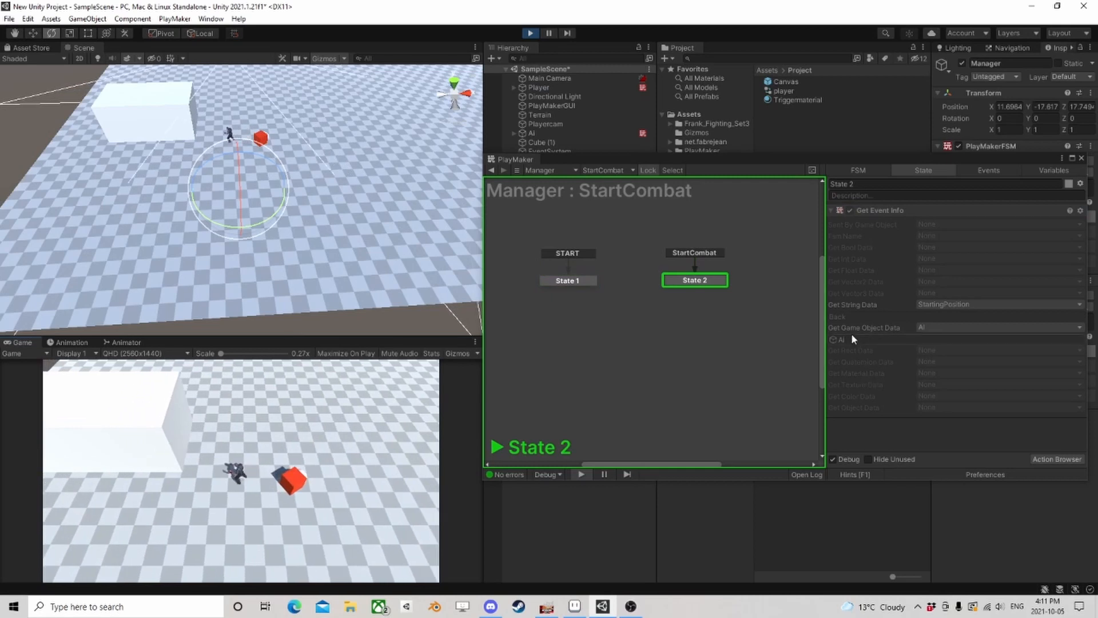
pyautogui.click(840, 340)
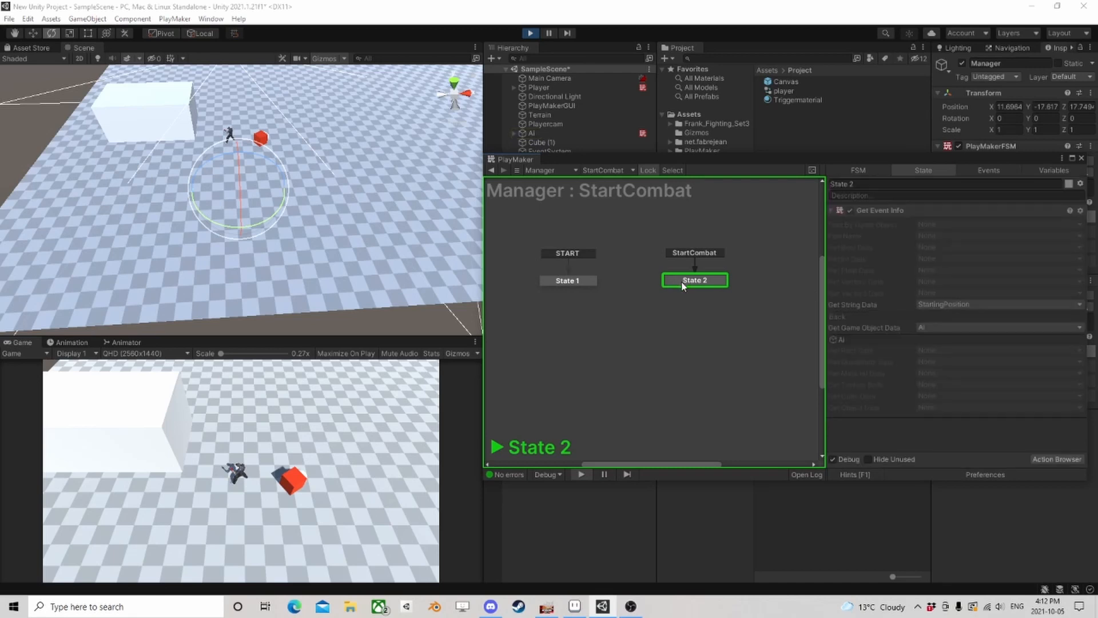
pyautogui.click(527, 34)
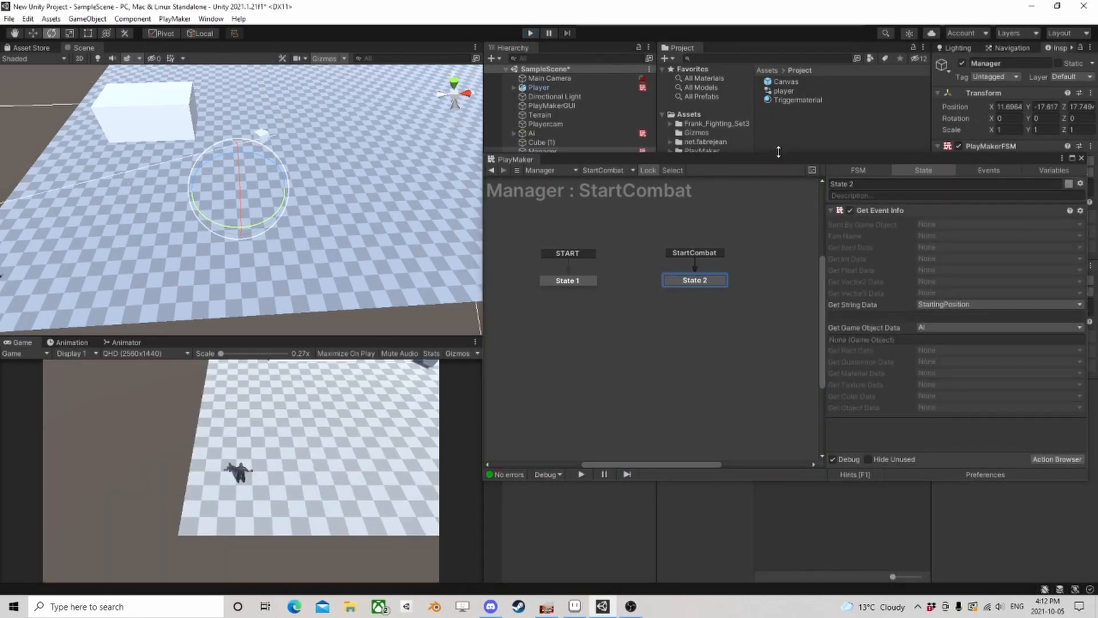
# Add a Load Scene action to State 2 after Get Event Info and set its scene index to 1
pyautogui.moveTo(514, 159); pyautogui.dragTo(428, 166)
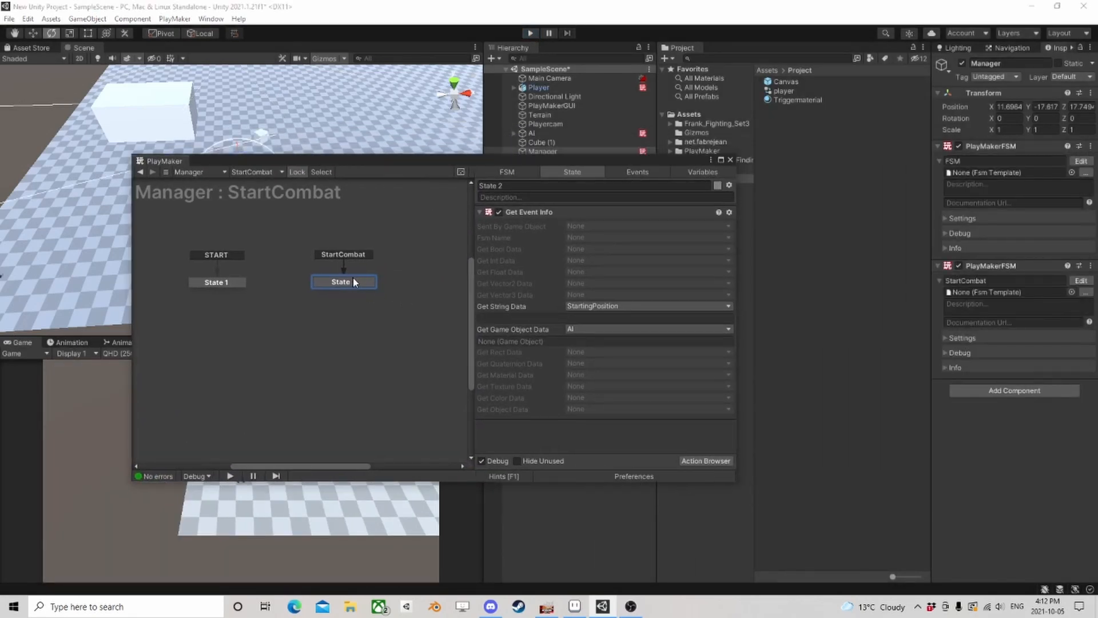
pyautogui.moveTo(352, 281); pyautogui.dragTo(353, 282)
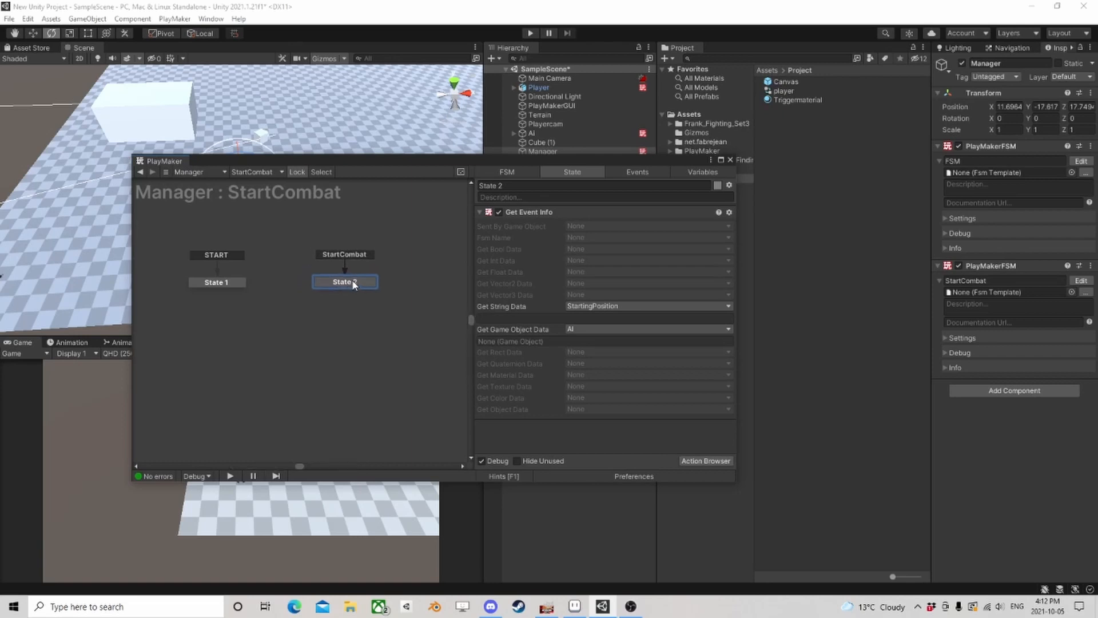
pyautogui.click(706, 462)
pyautogui.write('load')
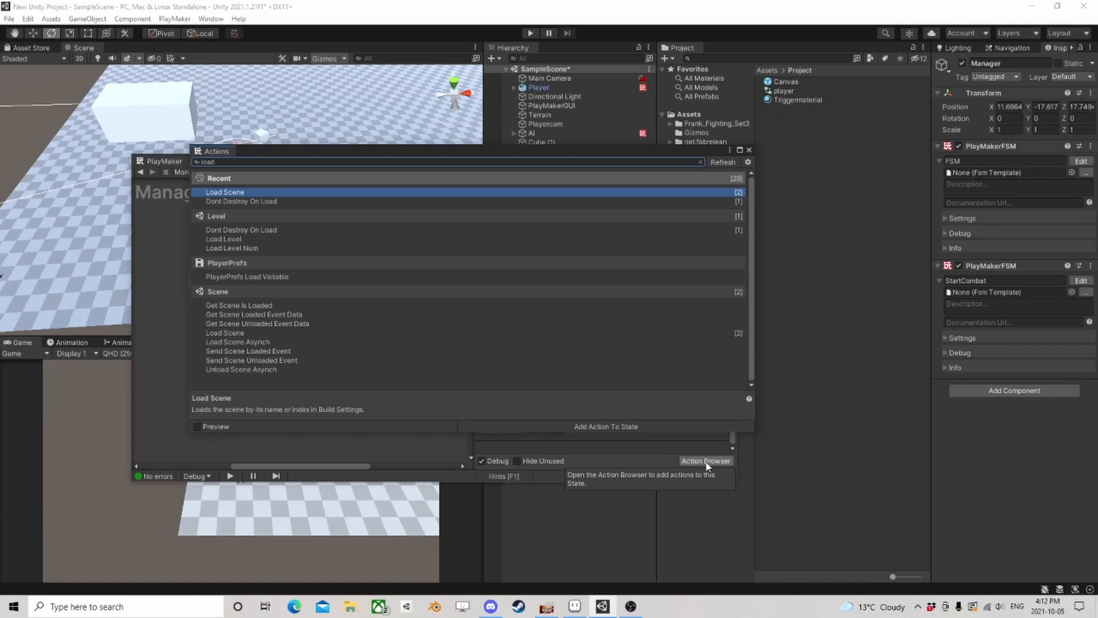
pyautogui.click(749, 150)
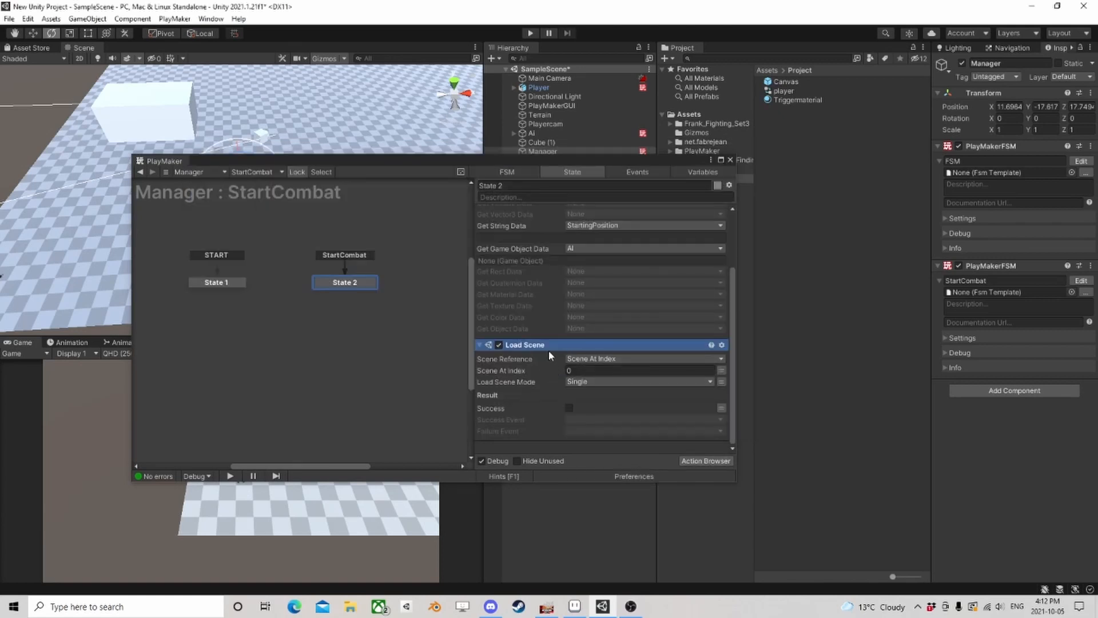
pyautogui.click(629, 370)
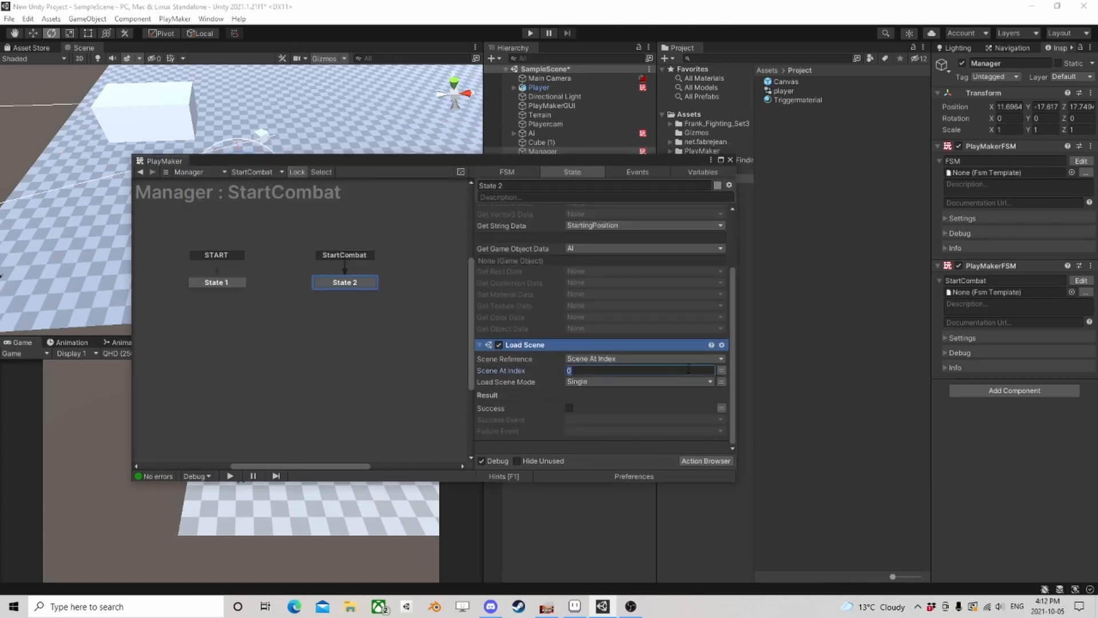
pyautogui.write('1')
# Close the Manager's FSM editor, select the Player object, and open its Move FSM for editing
pyautogui.moveTo(502, 166); pyautogui.dragTo(543, 174)
pyautogui.click(262, 291)
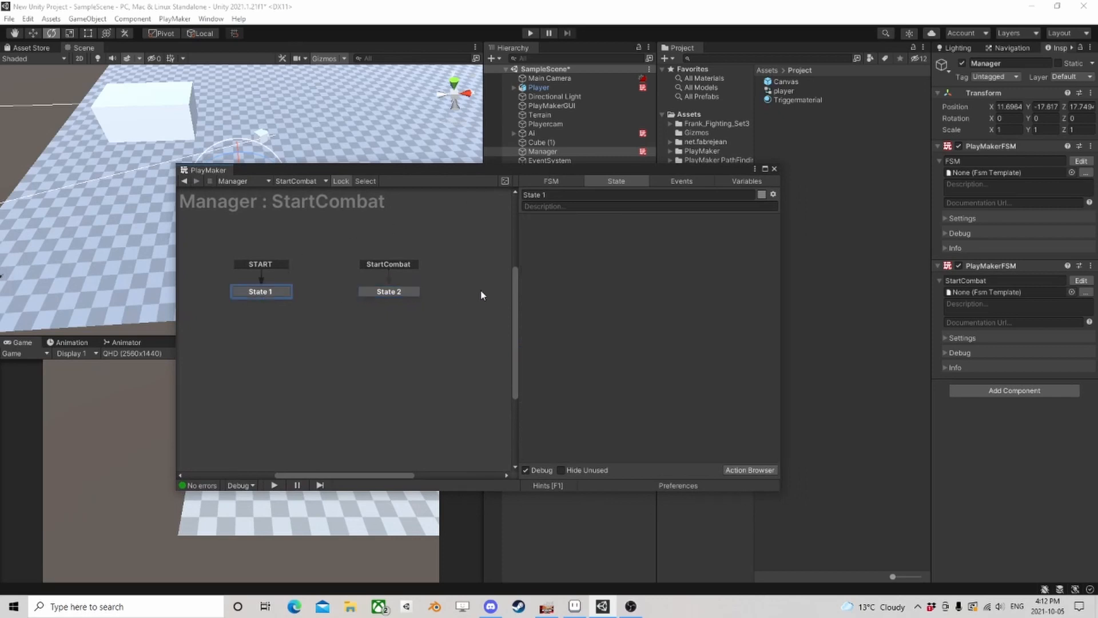
pyautogui.click(774, 170)
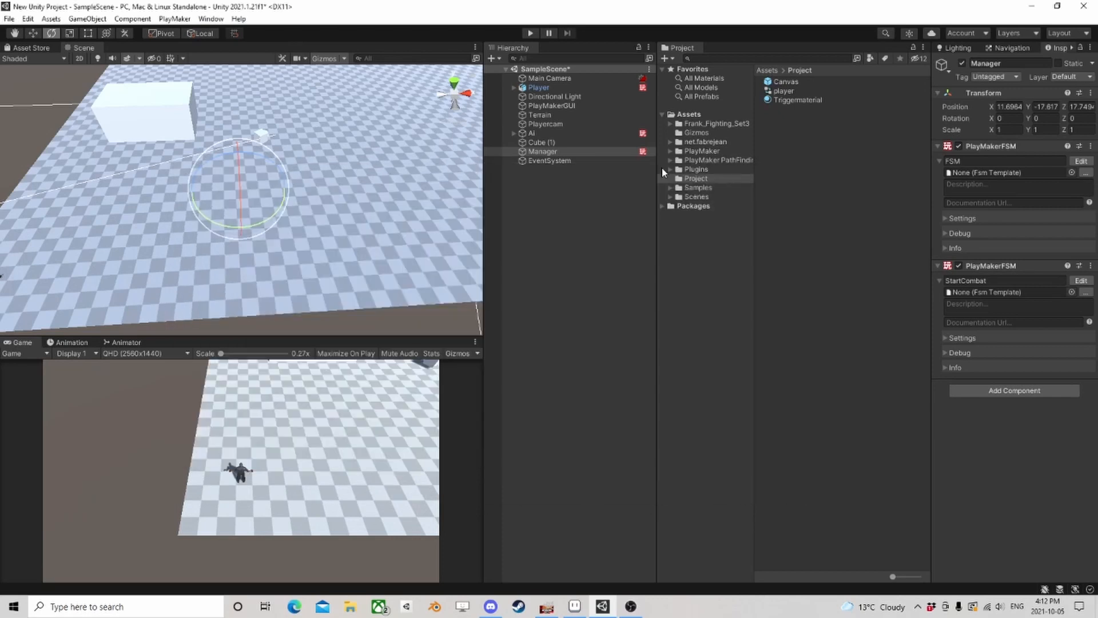
pyautogui.click(541, 87)
pyautogui.scroll(-3, 1012, 344)
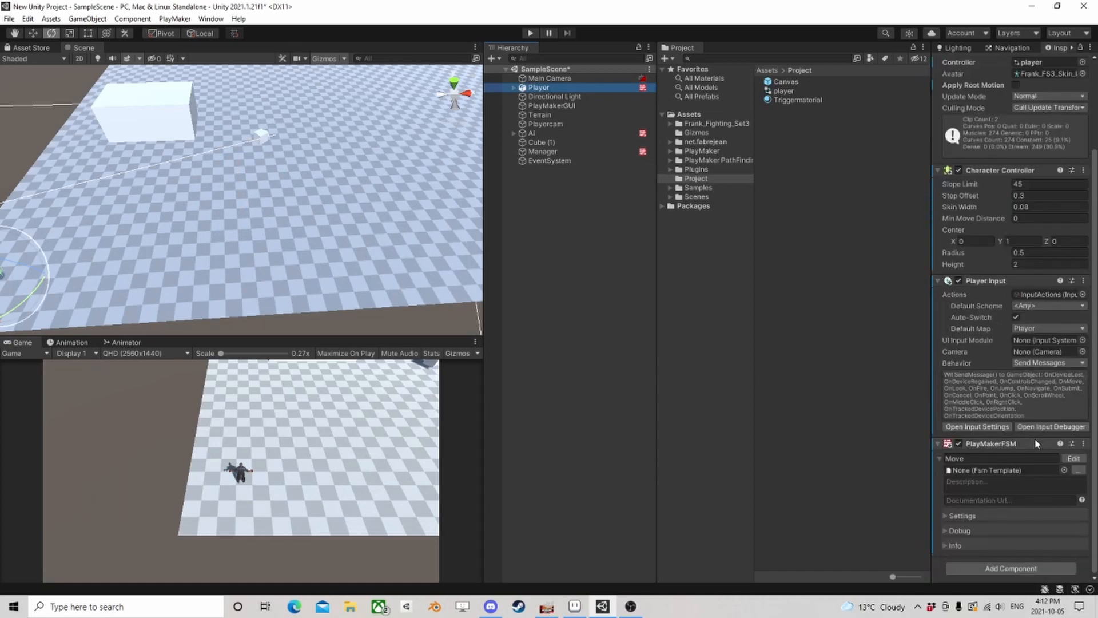
pyautogui.click(1073, 458)
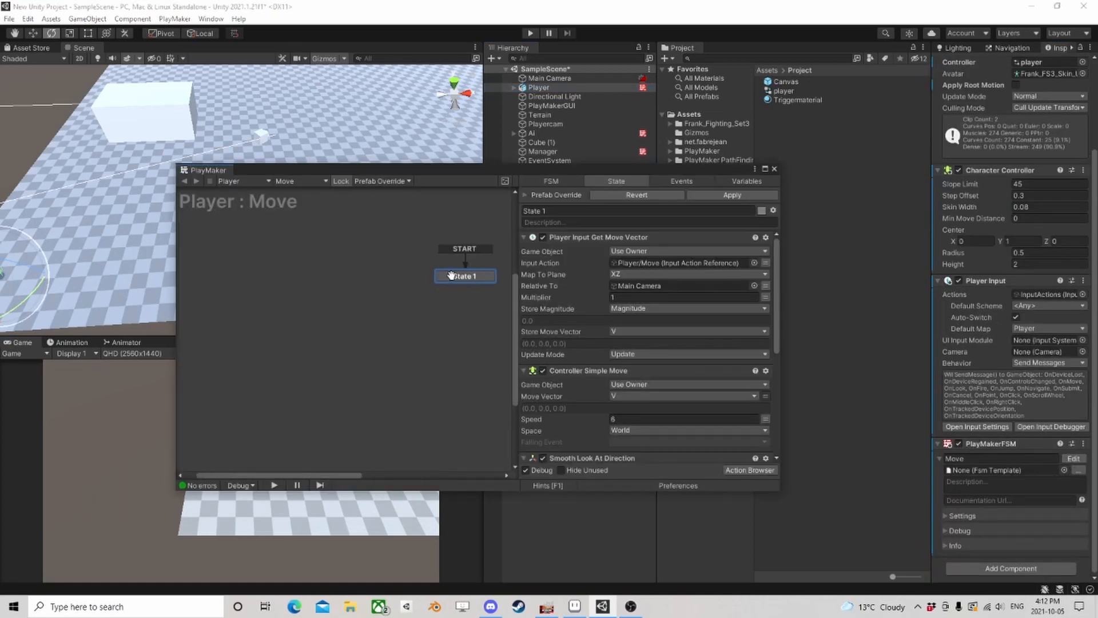
pyautogui.scroll(-5, 632, 331)
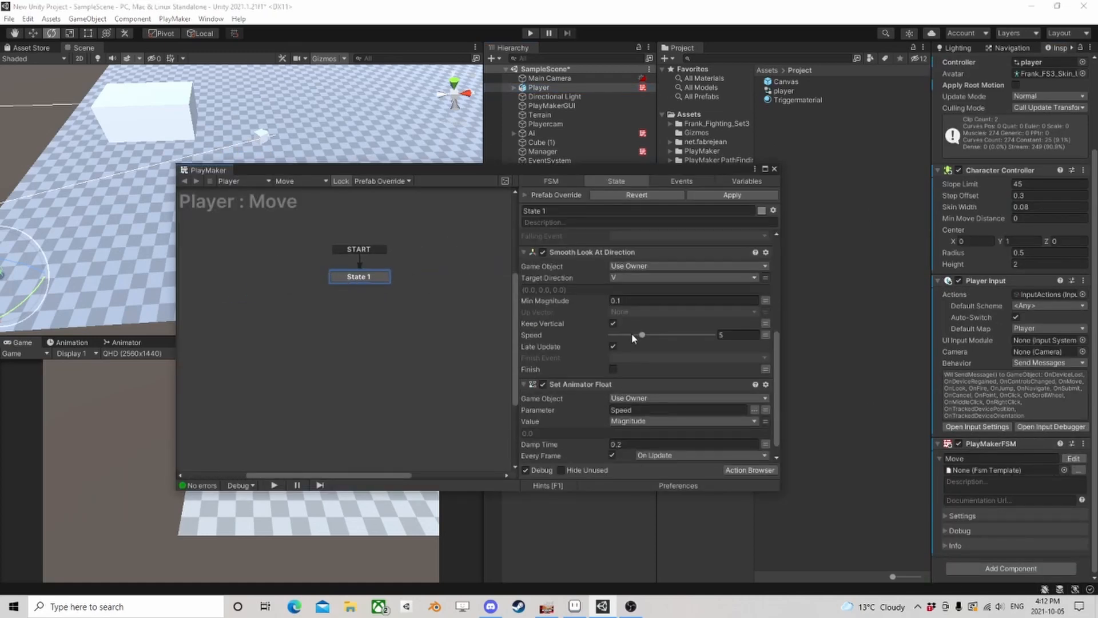
pyautogui.scroll(5, 631, 333)
# Add a Get Owner action to State 1 of the Player's Move FSM and move it above all other actions
pyautogui.click(748, 469)
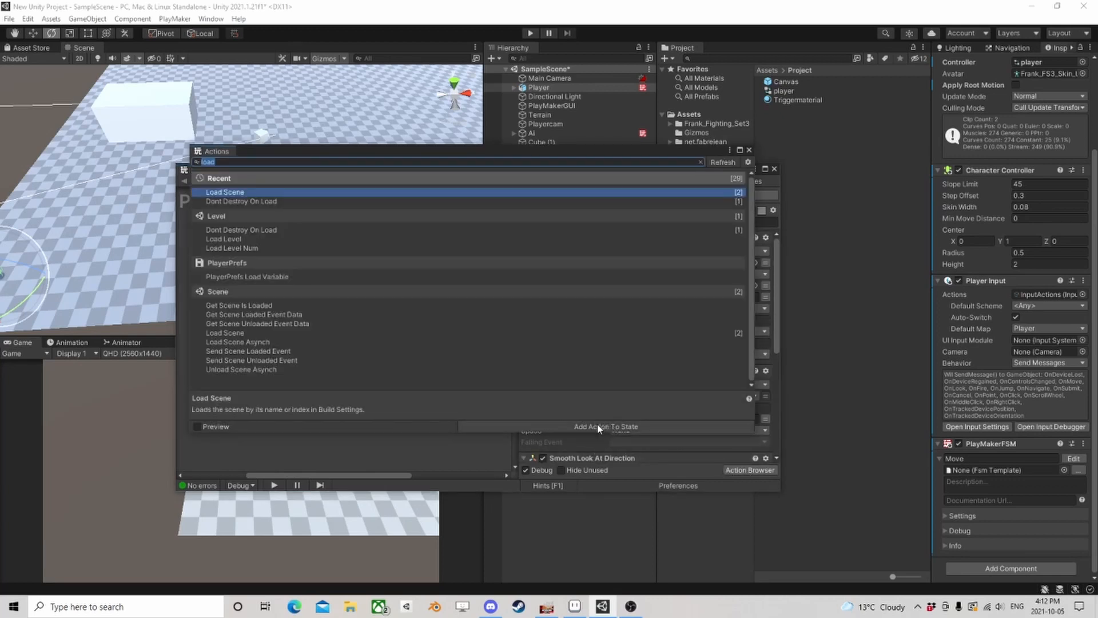
pyautogui.write('get own')
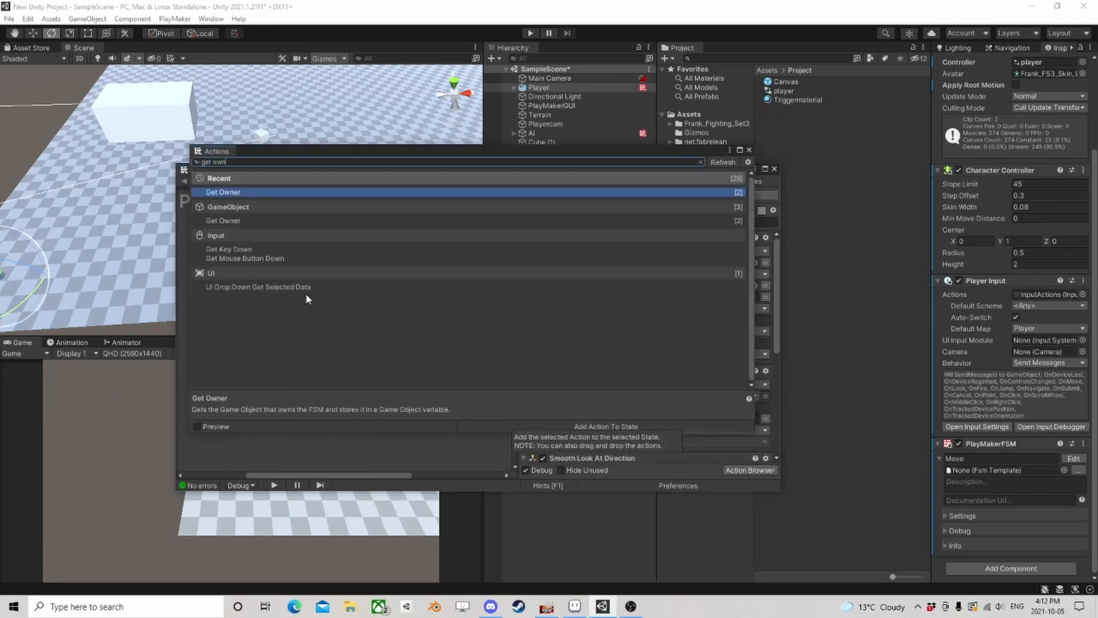
pyautogui.doubleClick(244, 193)
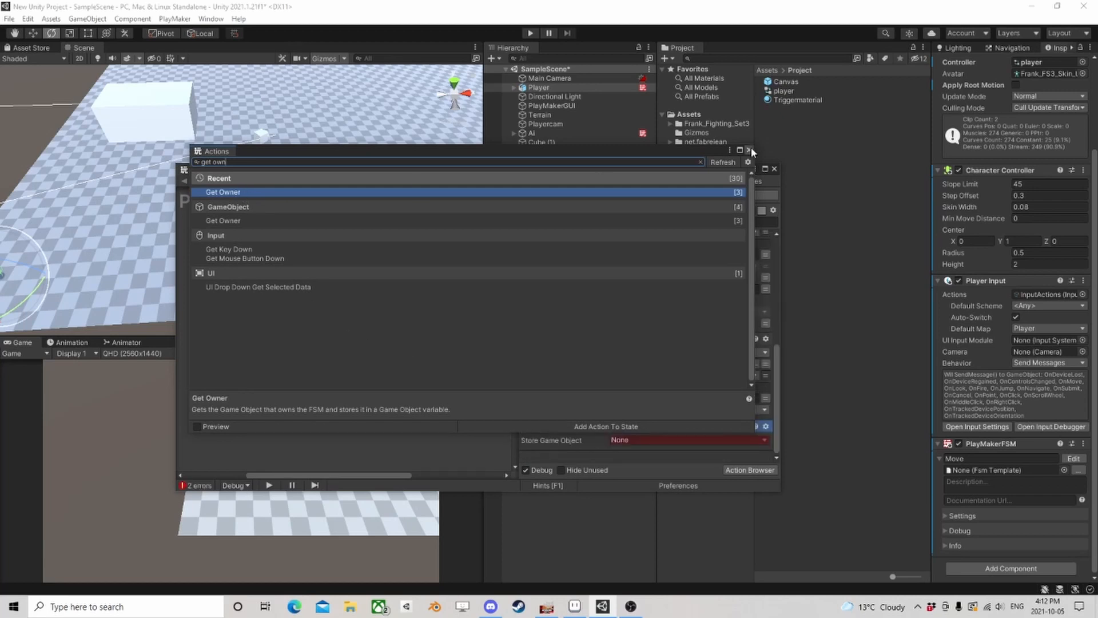
pyautogui.click(750, 150)
pyautogui.rightClick(575, 428)
pyautogui.click(644, 321)
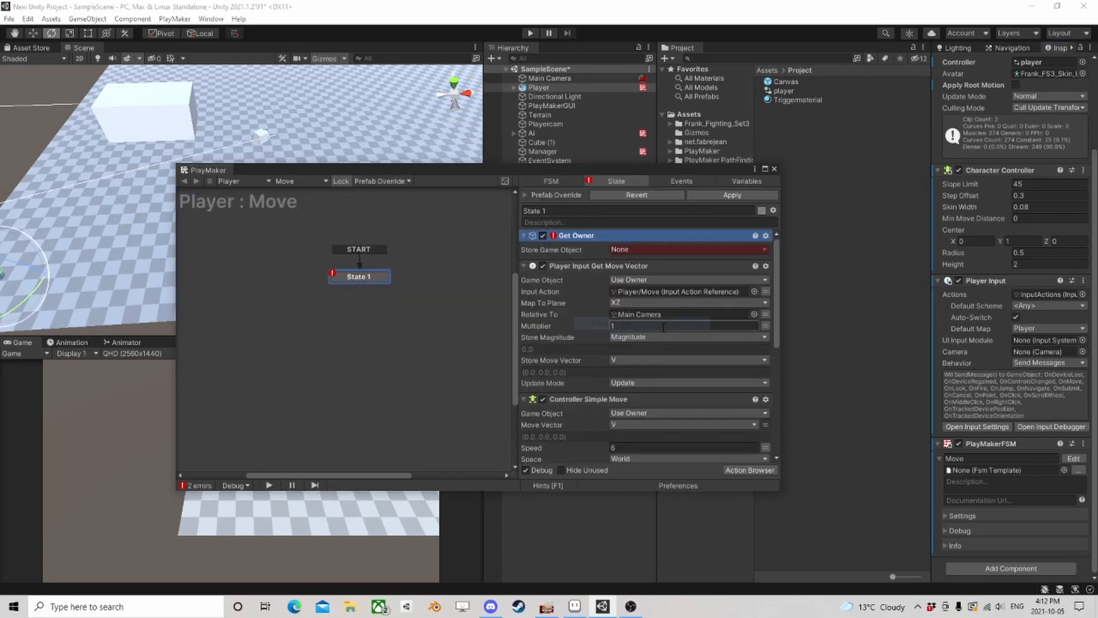
# Store Get Owner's game object in a new global variable named Player
pyautogui.click(638, 249)
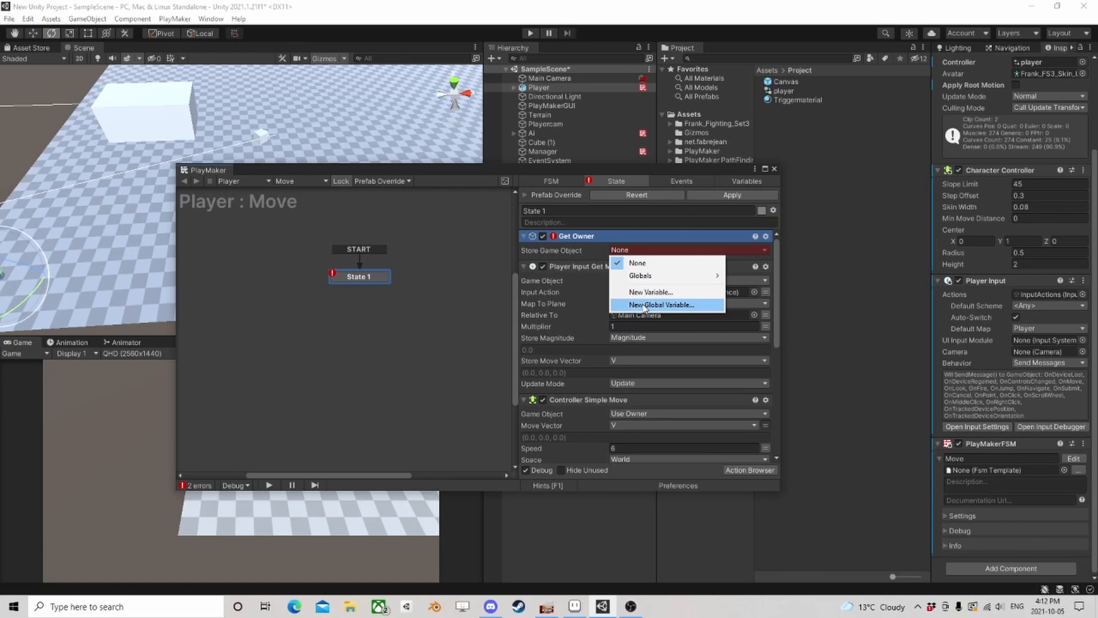
pyautogui.click(670, 305)
pyautogui.write('Player')
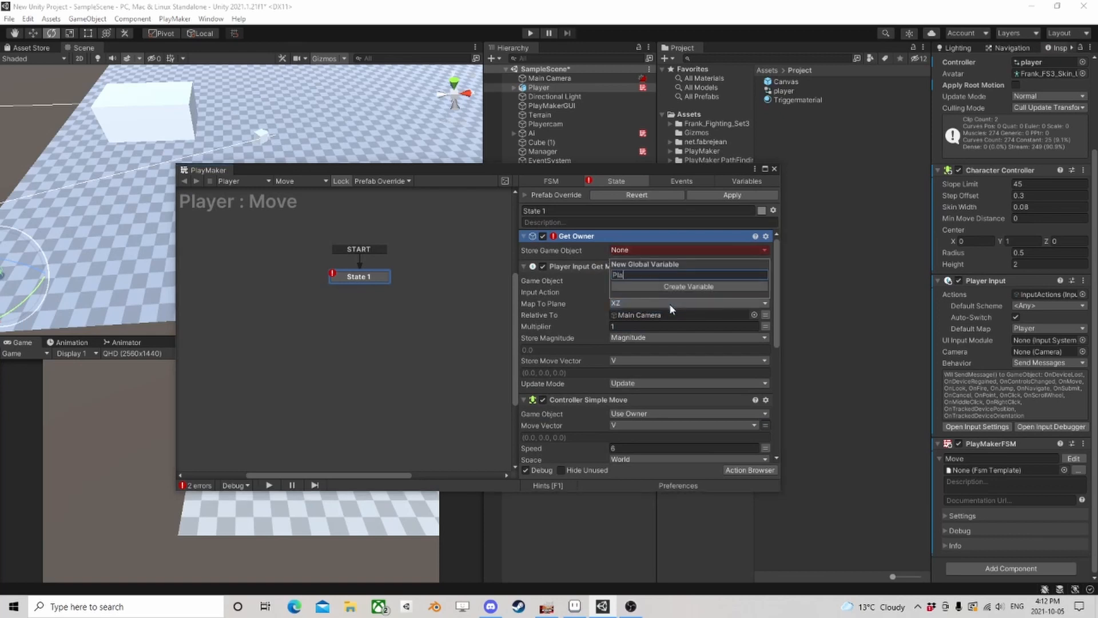
pyautogui.press('Return')
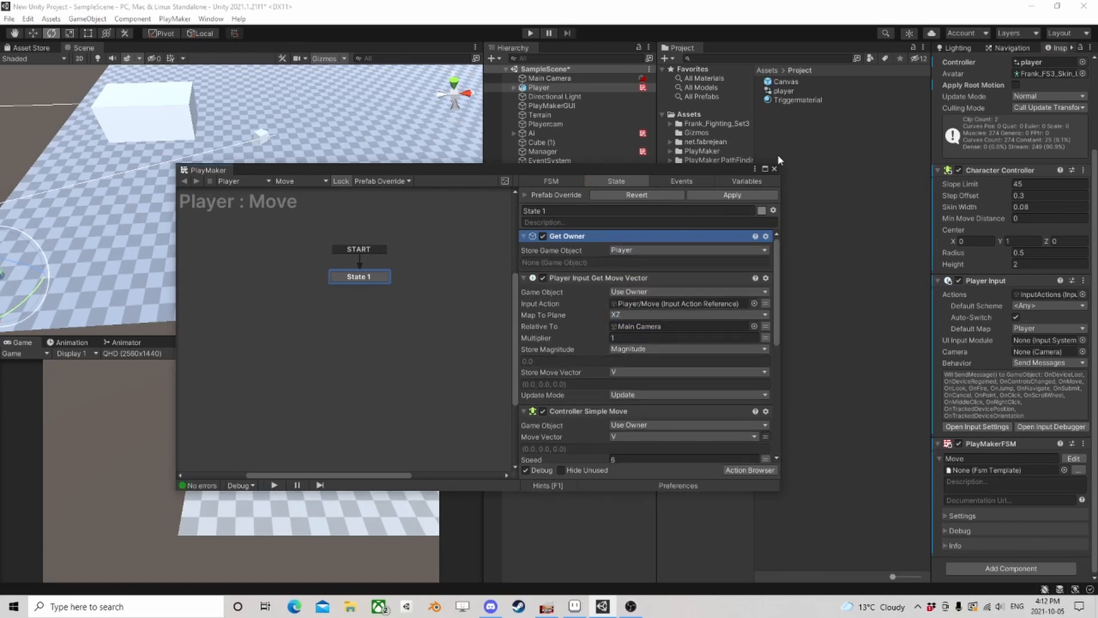
# Add a Get Position action to State 2 of the Manager's StartCombat FSM and place it directly above Load Scene
pyautogui.click(775, 168)
pyautogui.click(566, 153)
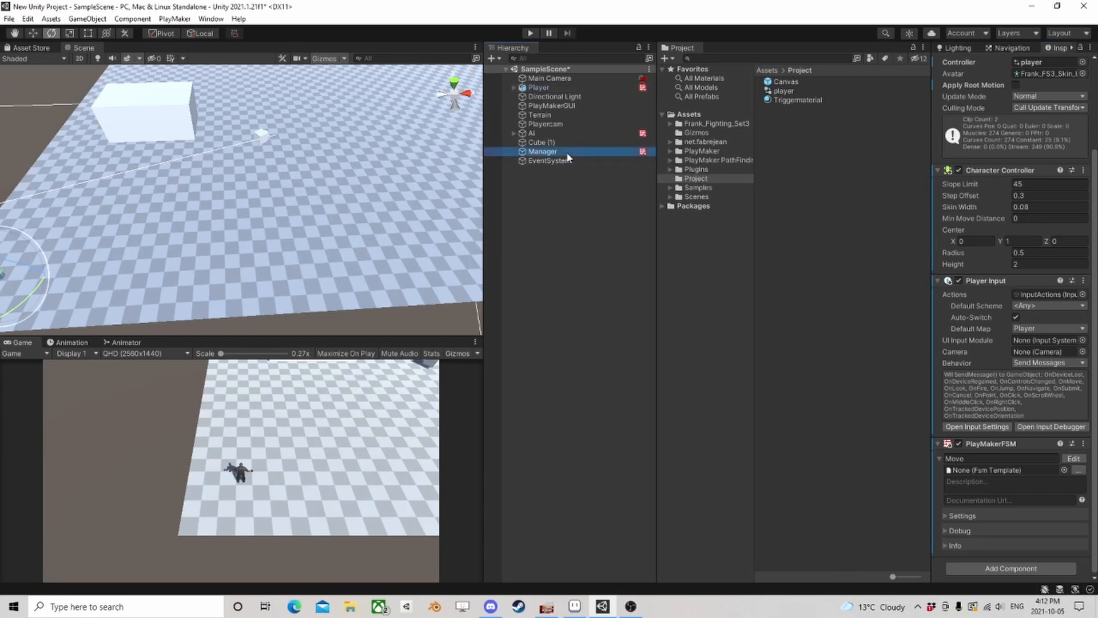
pyautogui.click(1081, 280)
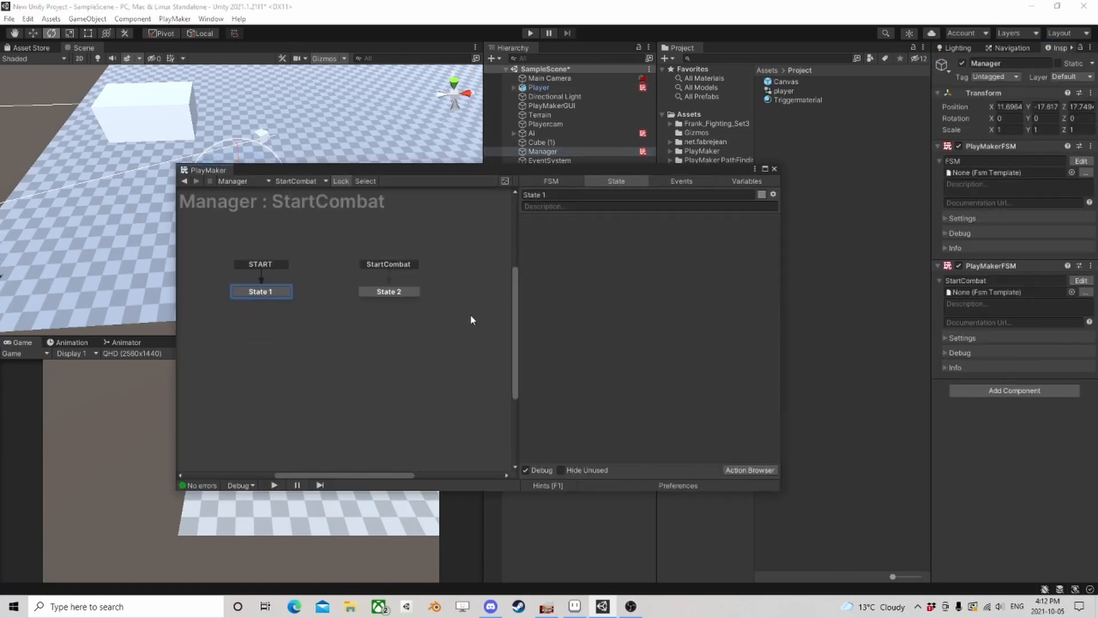
pyautogui.click(394, 293)
pyautogui.scroll(-3, 680, 383)
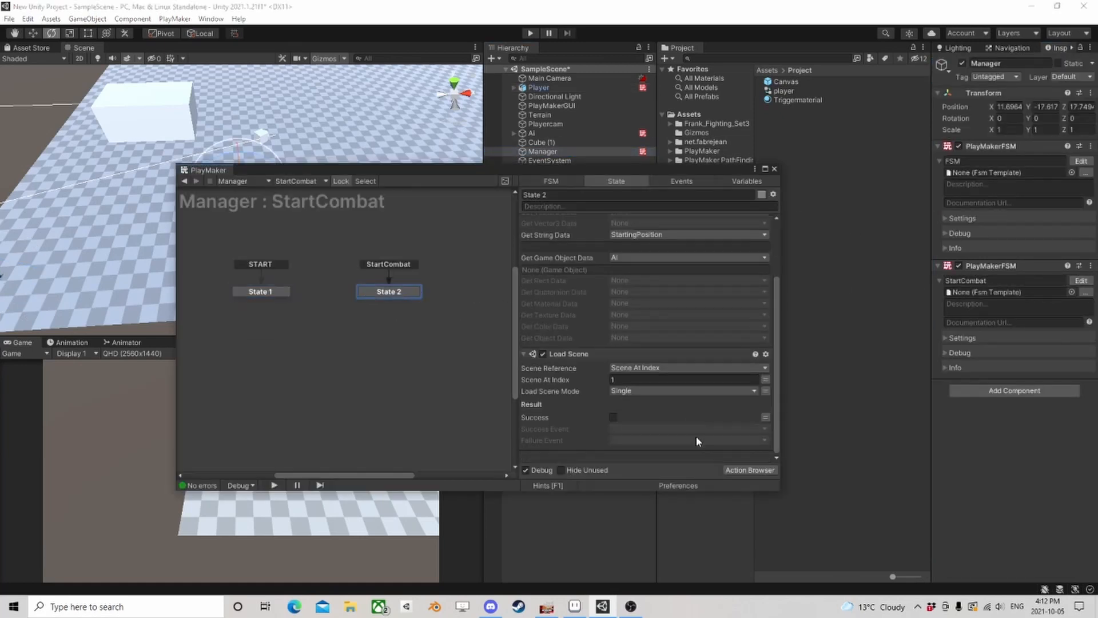
pyautogui.click(746, 470)
pyautogui.write('get pos')
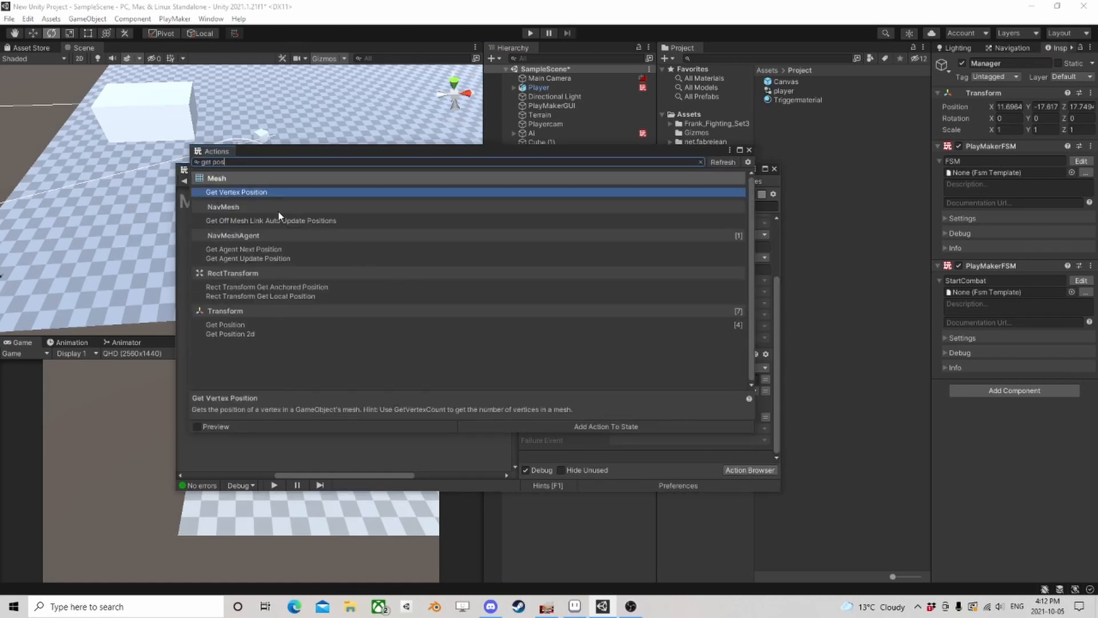
pyautogui.doubleClick(243, 326)
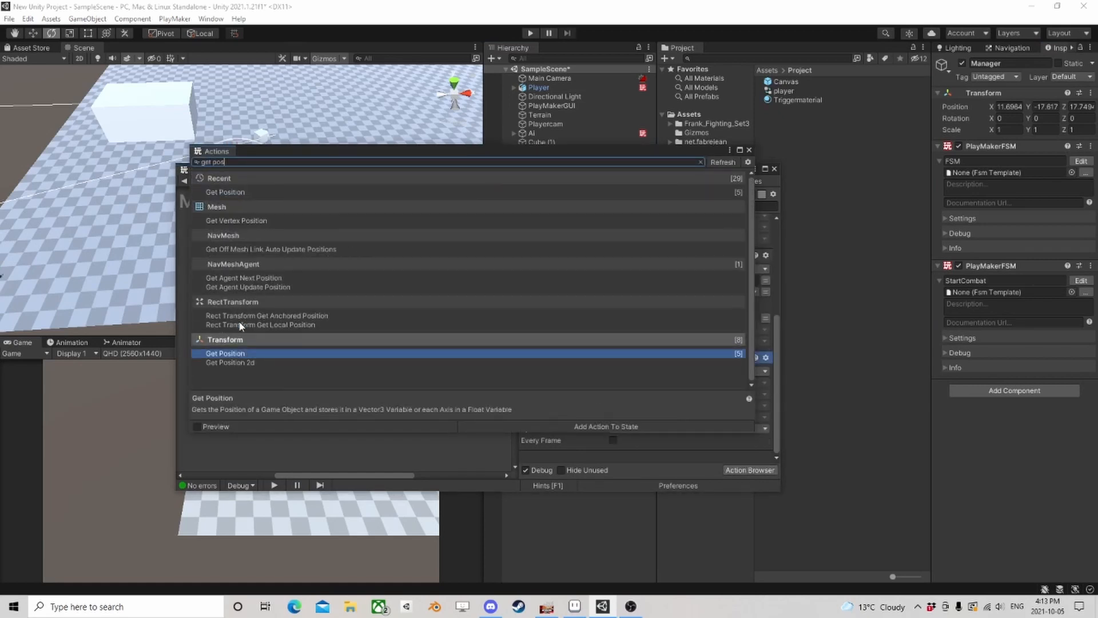
pyautogui.click(749, 150)
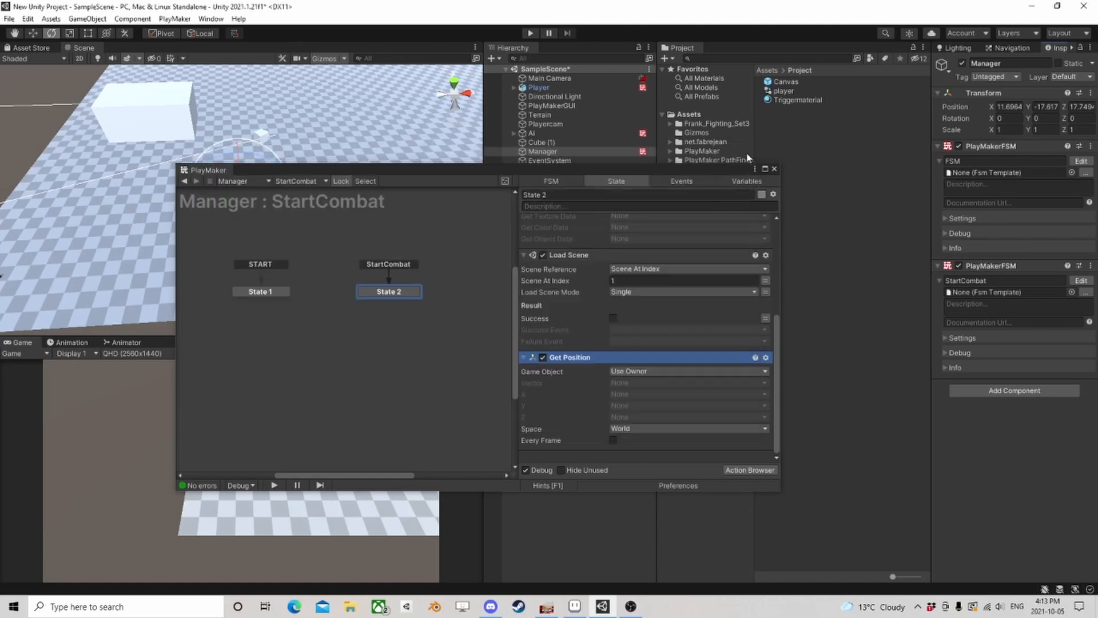
pyautogui.moveTo(580, 355); pyautogui.dragTo(560, 297)
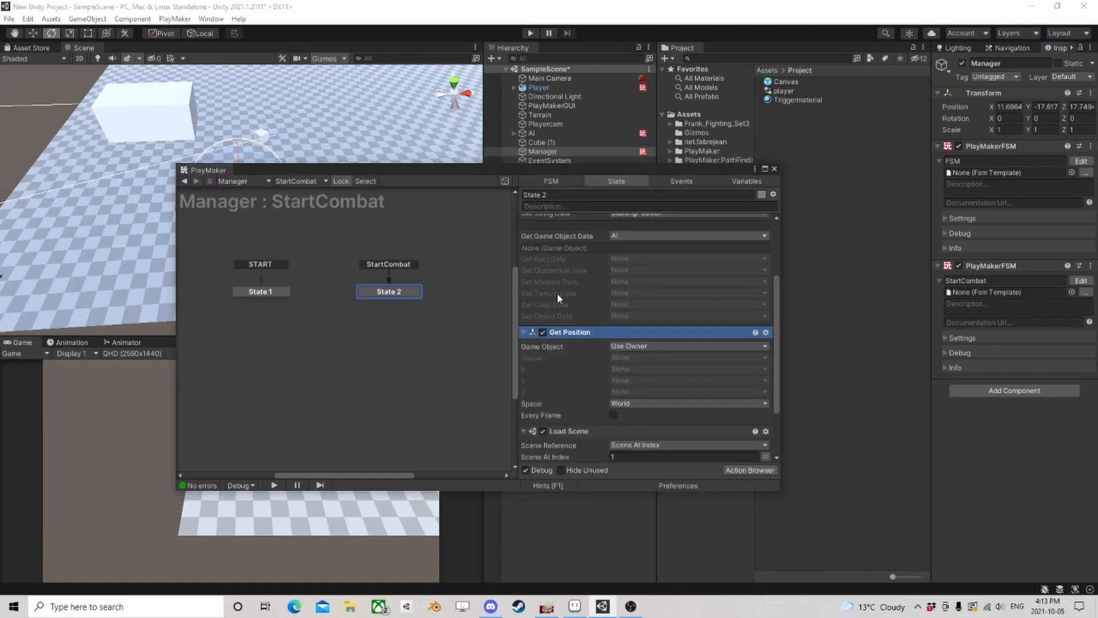
# Make Get Position use a specified game object and set it to the global variable Player
pyautogui.click(641, 346)
pyautogui.click(643, 372)
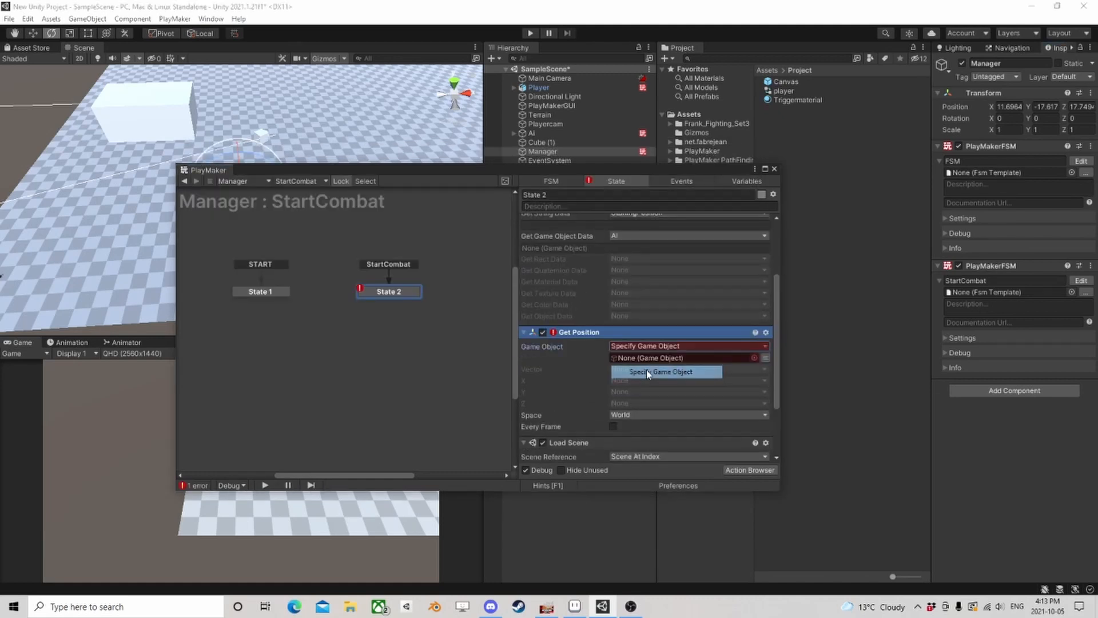
pyautogui.click(754, 359)
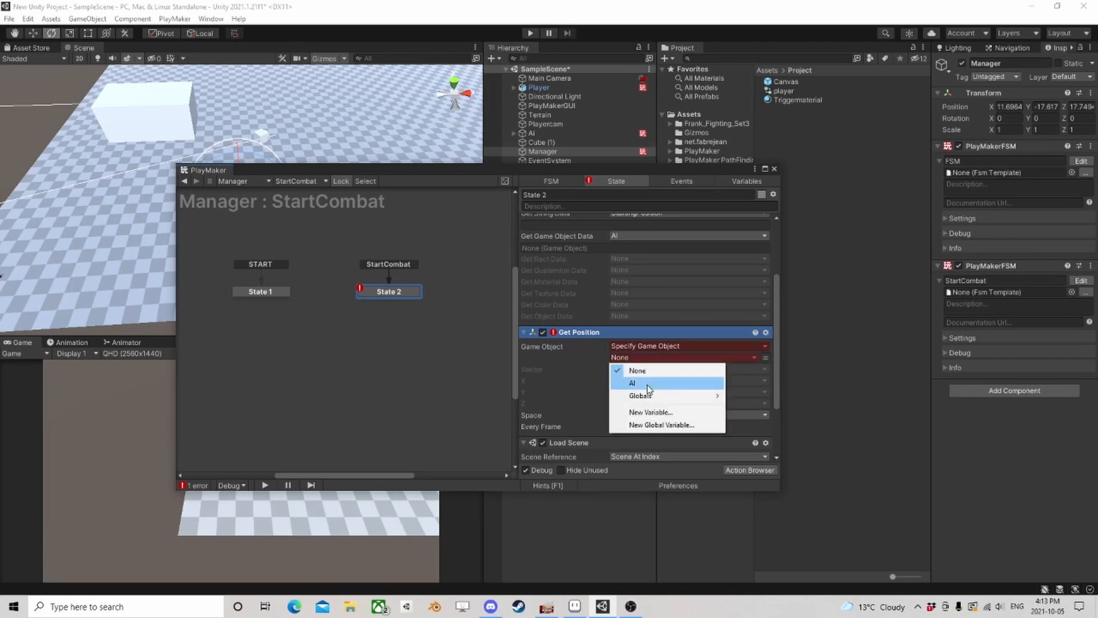
pyautogui.moveTo(647, 397)
pyautogui.click(751, 408)
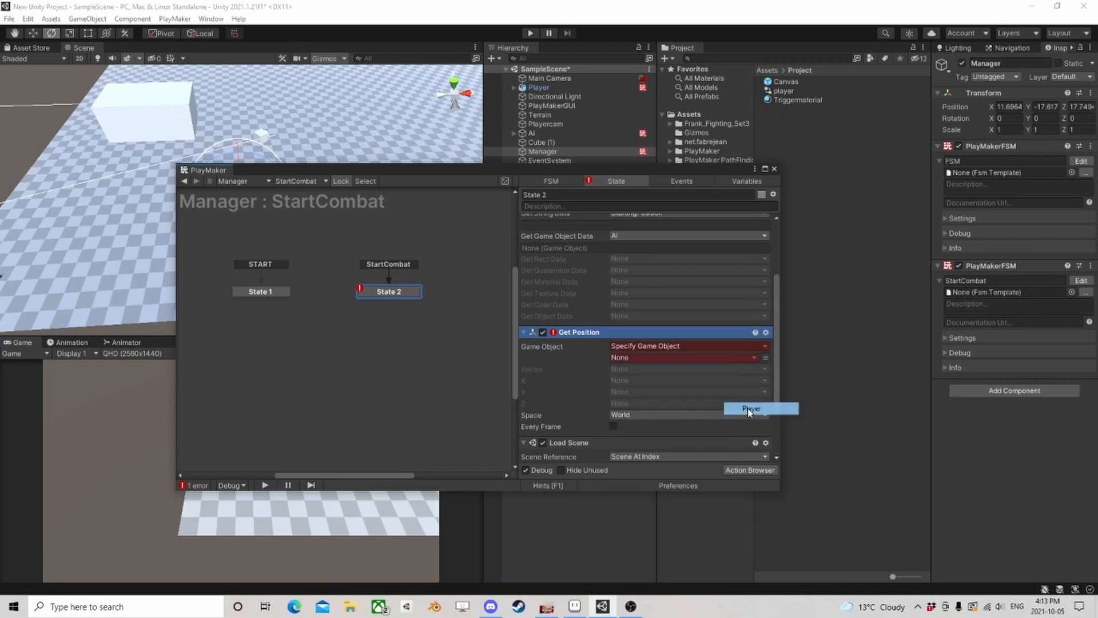
# Store Get Position's vector in a new variable named PlayersWorldPosition
pyautogui.click(620, 379)
pyautogui.click(659, 409)
pyautogui.write('PlayersWorldPosition')
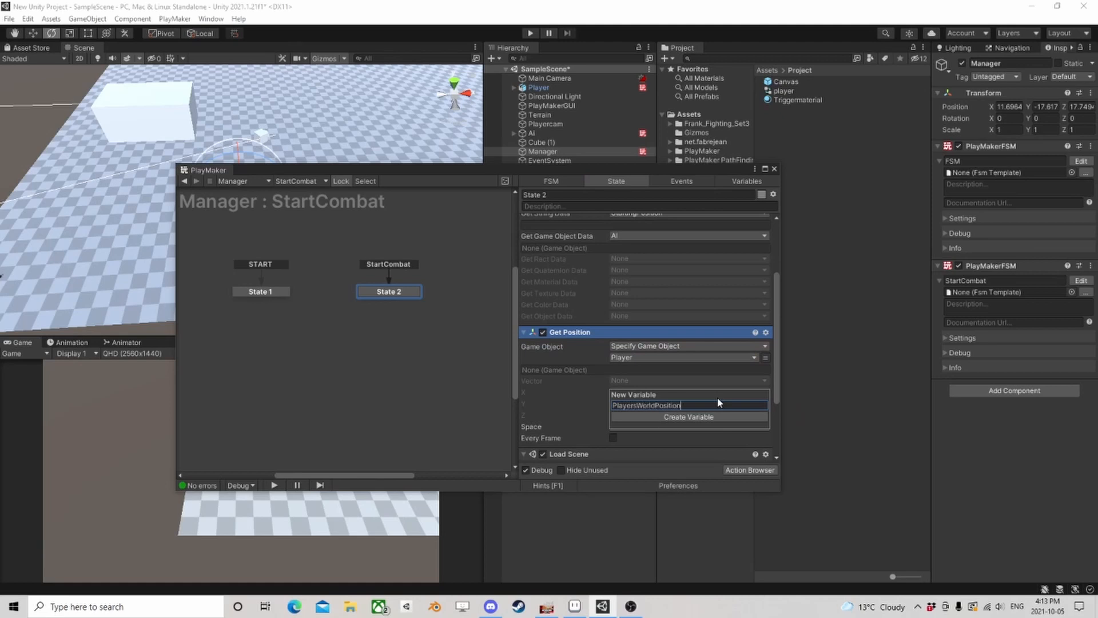
pyautogui.press('Return')
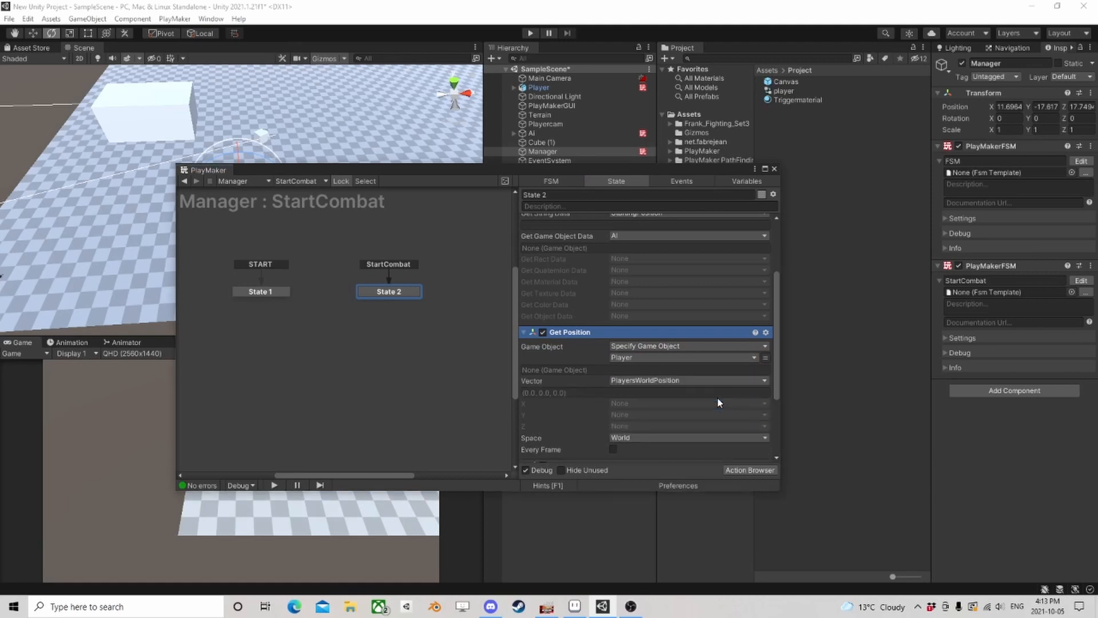
# Close the FSM editor and save the Player object as a prefab in the Assets/Project folder
pyautogui.click(773, 170)
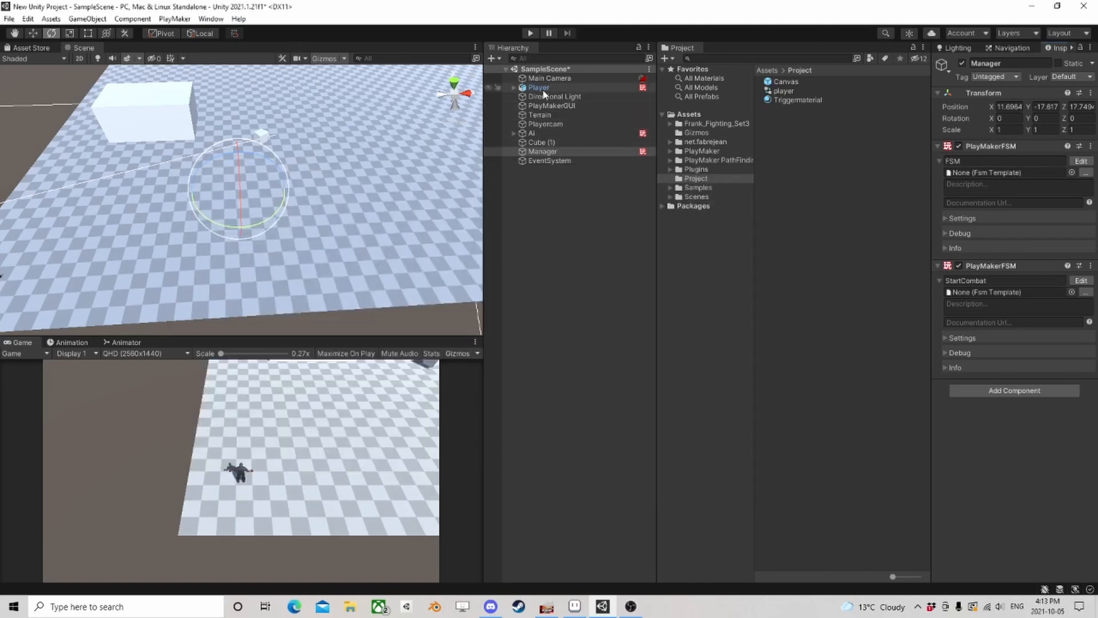
pyautogui.moveTo(544, 89); pyautogui.dragTo(700, 181)
pyautogui.click(525, 324)
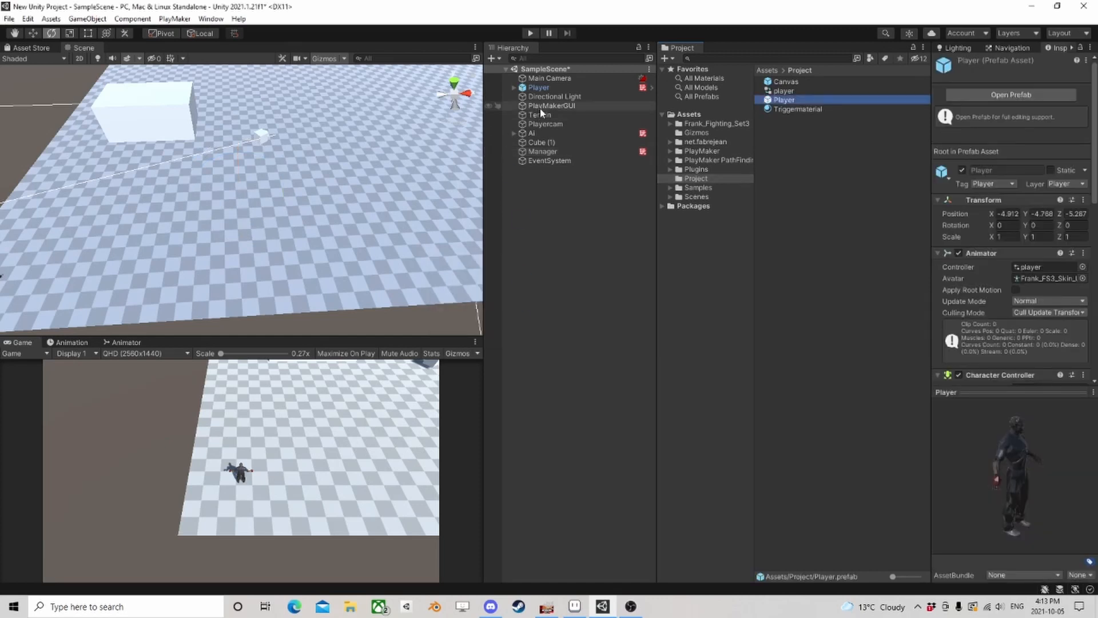
# Assign the Player prefab as the value of the Player variable in the Manager's StartCombat FSM, review State 2's actions, and close the editor
pyautogui.click(564, 152)
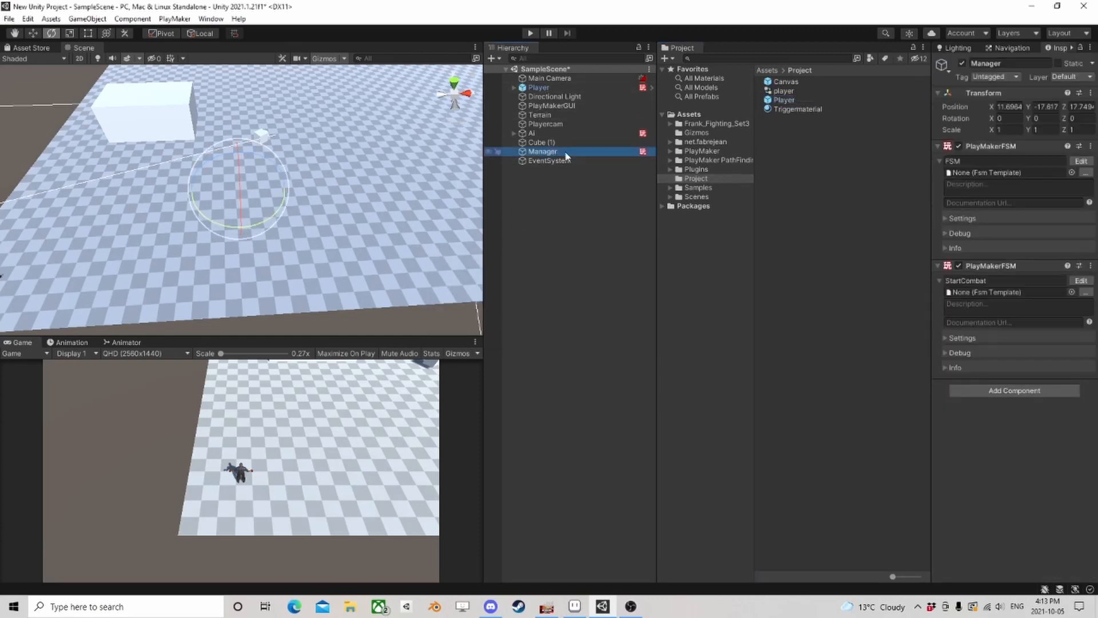
pyautogui.click(1081, 281)
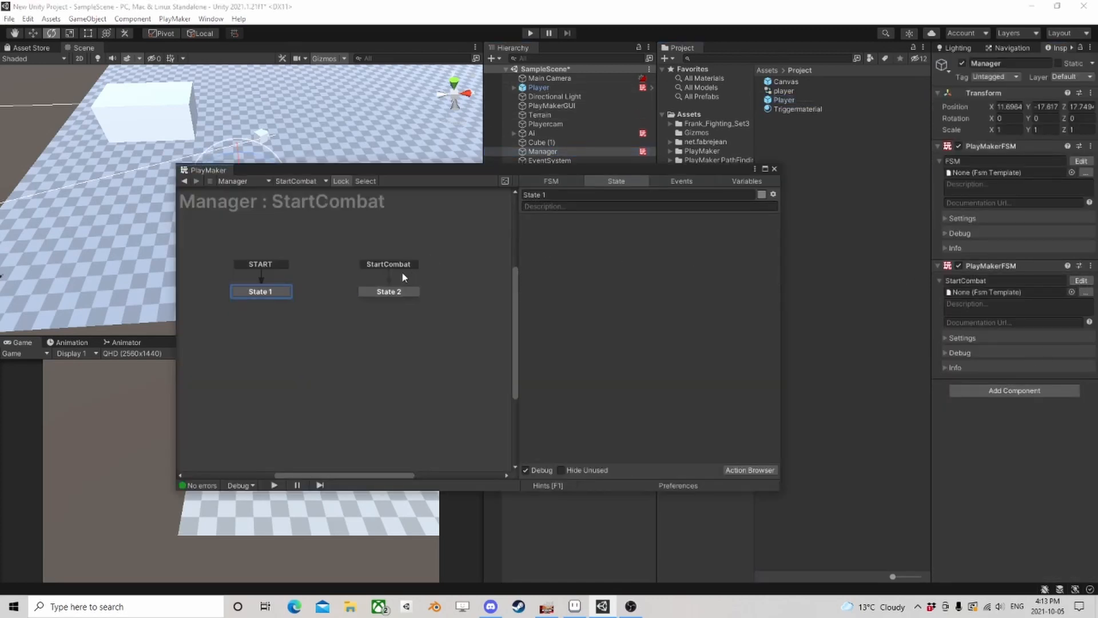
pyautogui.click(399, 292)
pyautogui.moveTo(572, 172); pyautogui.dragTo(471, 121)
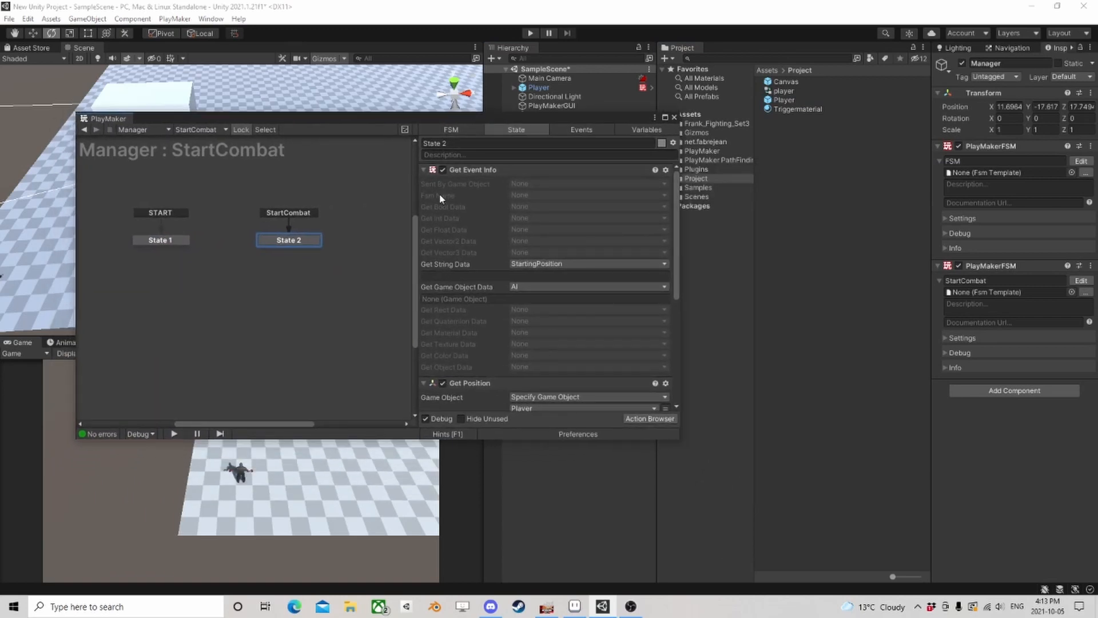
pyautogui.click(647, 129)
pyautogui.moveTo(783, 100); pyautogui.dragTo(482, 327)
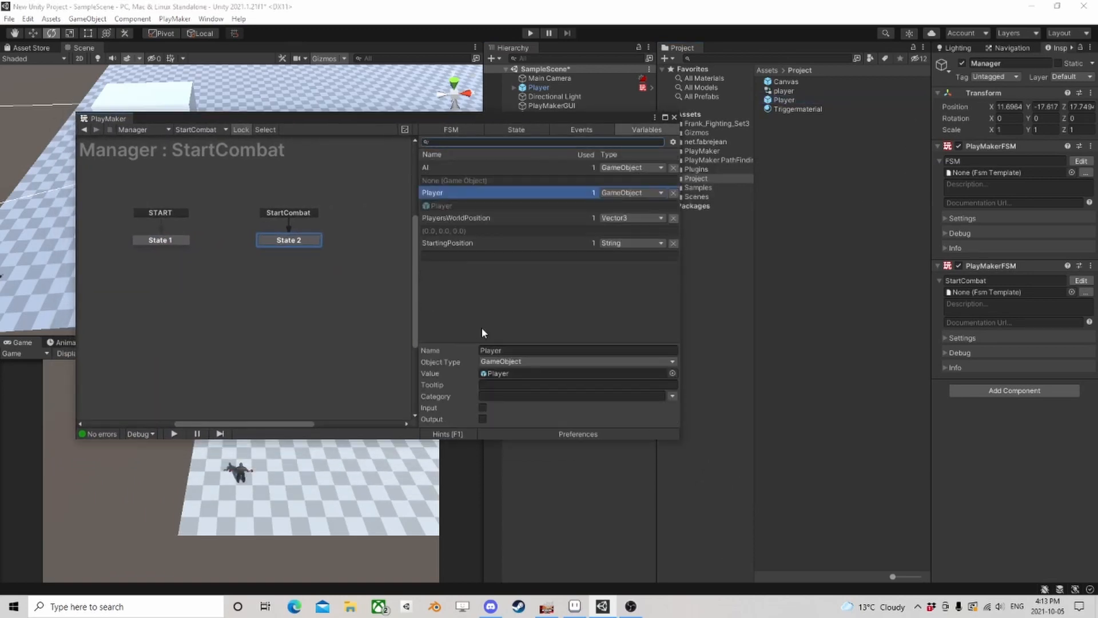
pyautogui.click(515, 130)
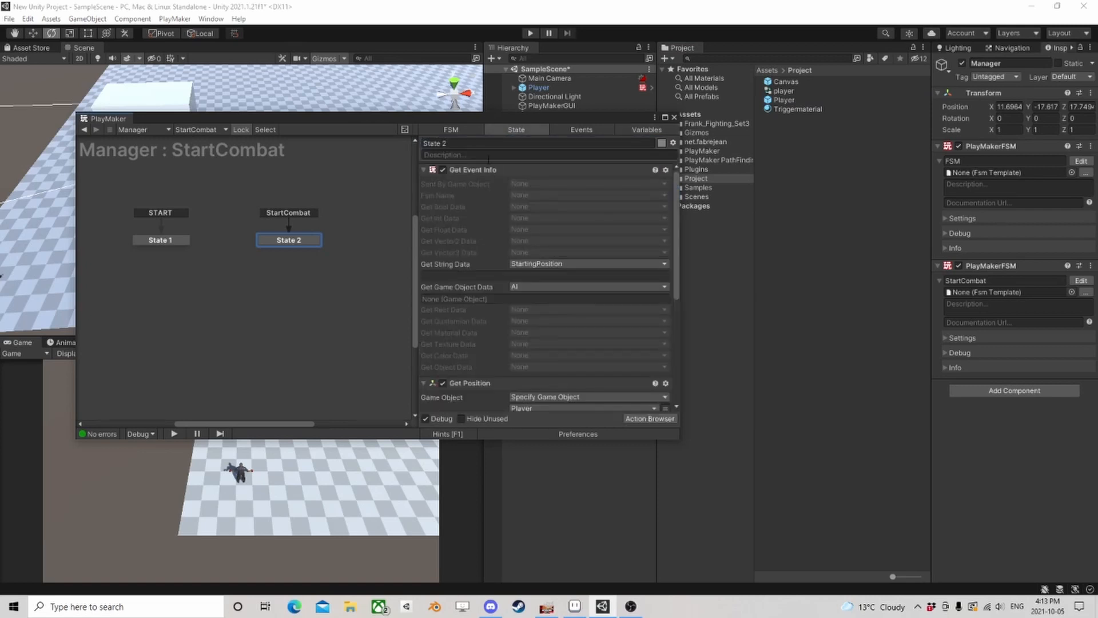
pyautogui.scroll(-5, 480, 309)
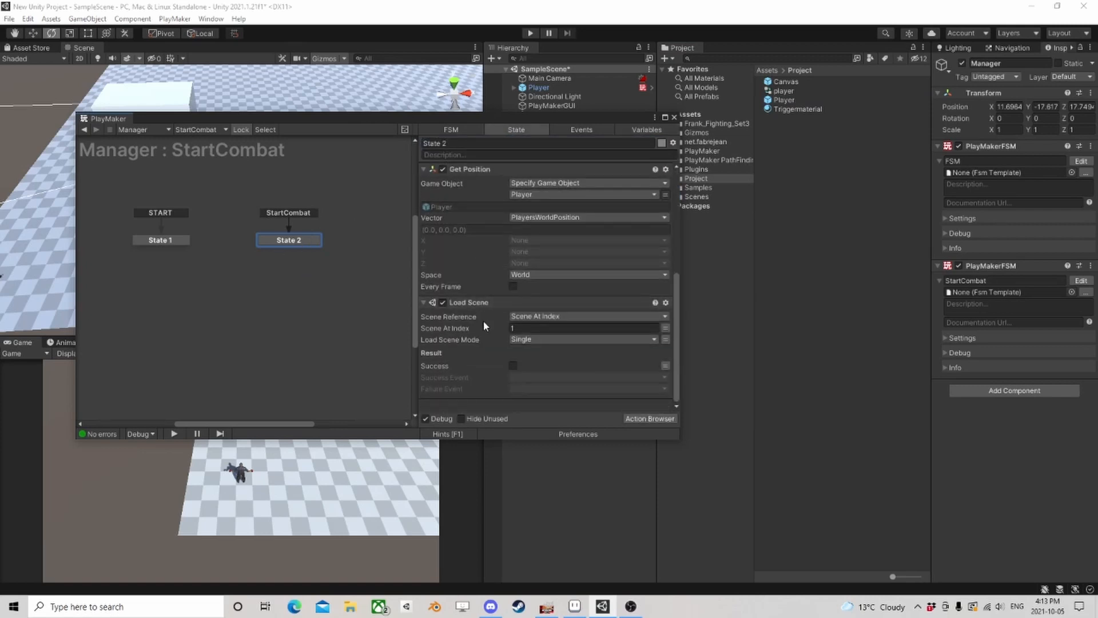
pyautogui.click(674, 116)
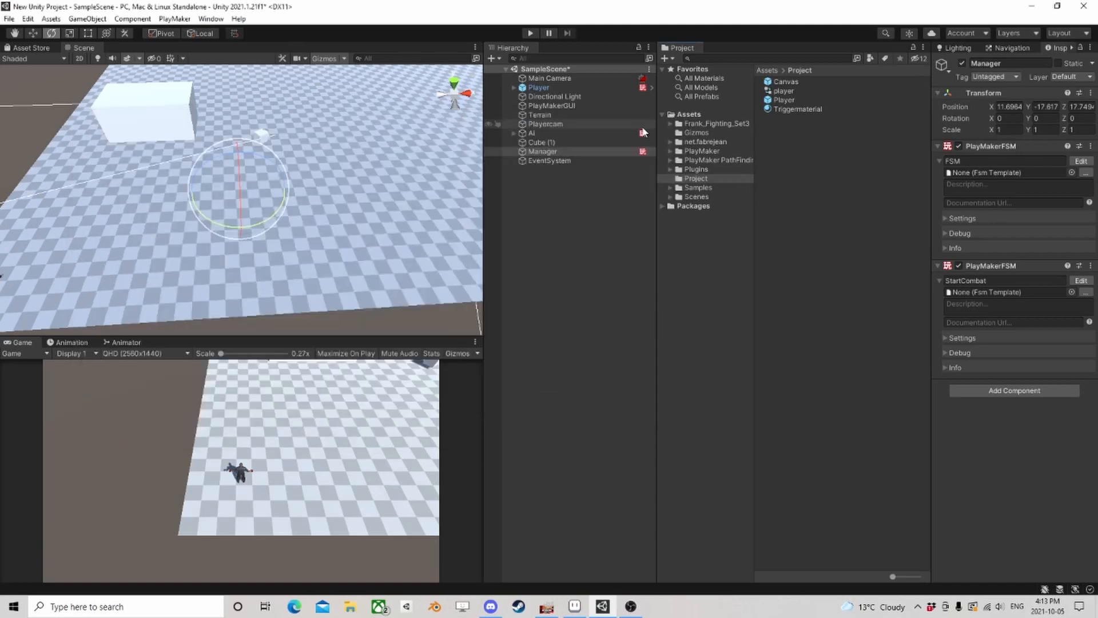
# Add a PlayMakerFSM component to the Playercam object, and briefly open its FSM in the editor
pyautogui.click(546, 124)
pyautogui.scroll(-3, 1044, 372)
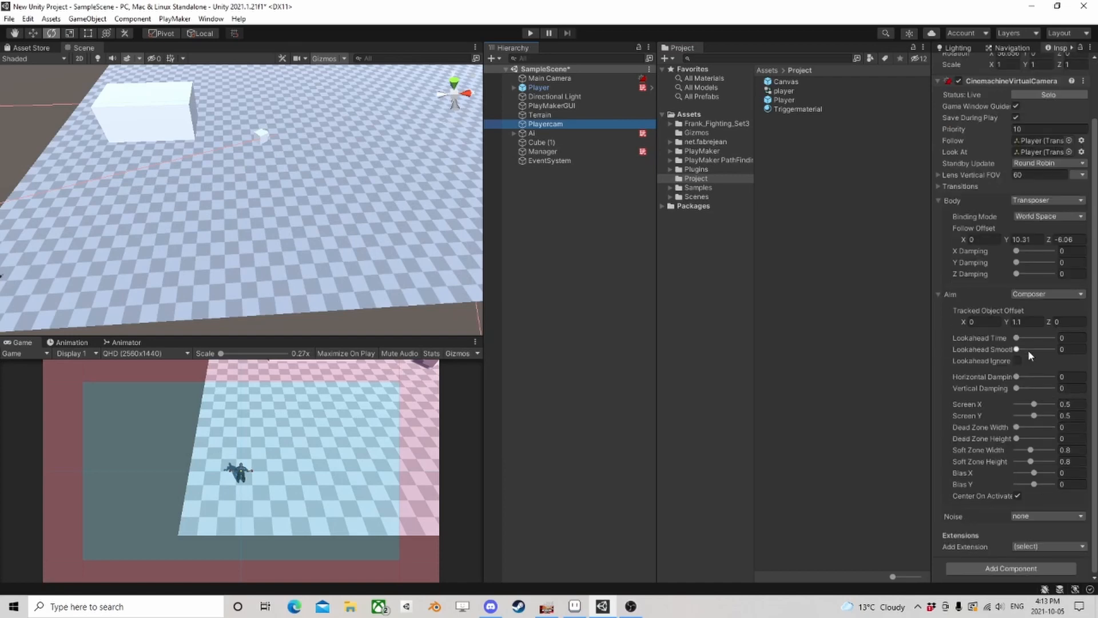
pyautogui.scroll(1, 1028, 349)
pyautogui.scroll(-1, 1028, 349)
pyautogui.click(1026, 568)
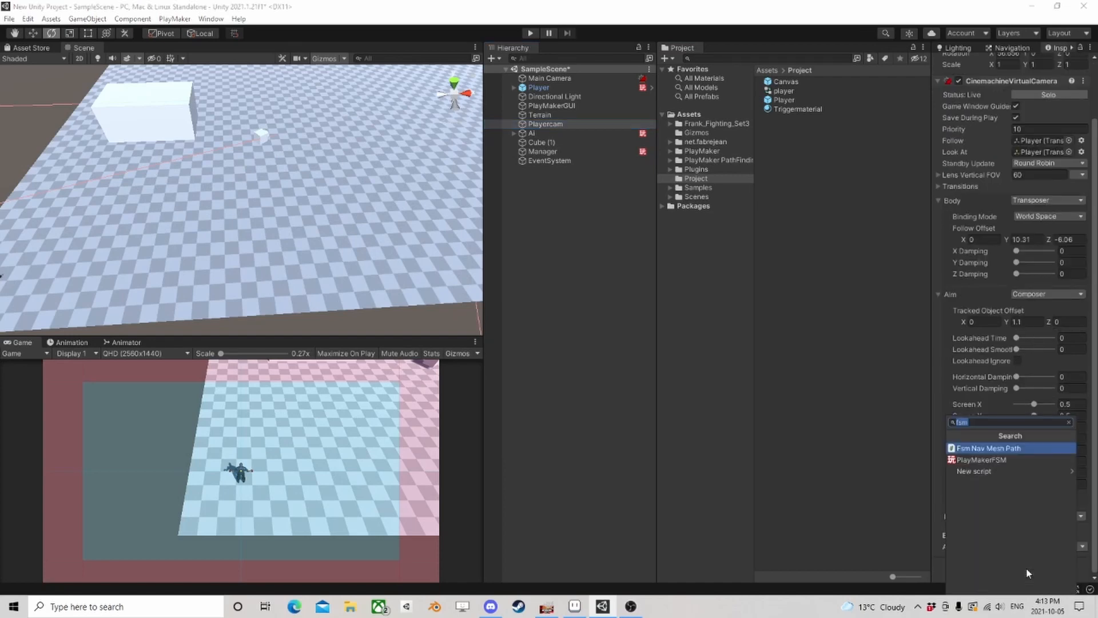
pyautogui.click(995, 460)
pyautogui.scroll(-3, 1041, 466)
pyautogui.click(1073, 459)
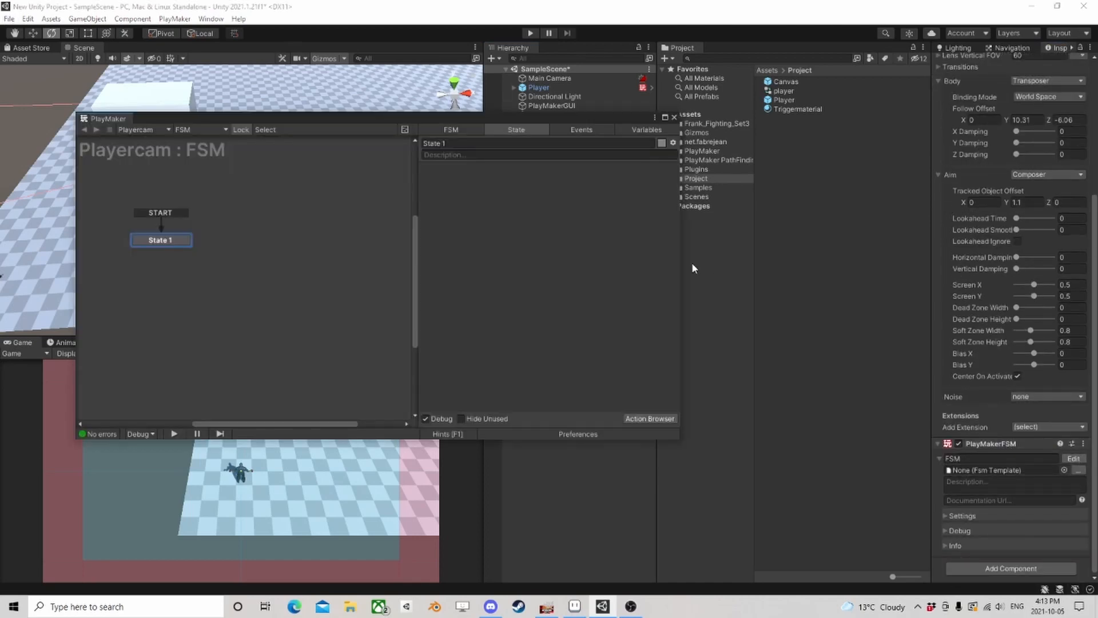
pyautogui.click(674, 116)
# Open the PlayMaker Ecosystem browser and search it for cinemachine
pyautogui.click(175, 19)
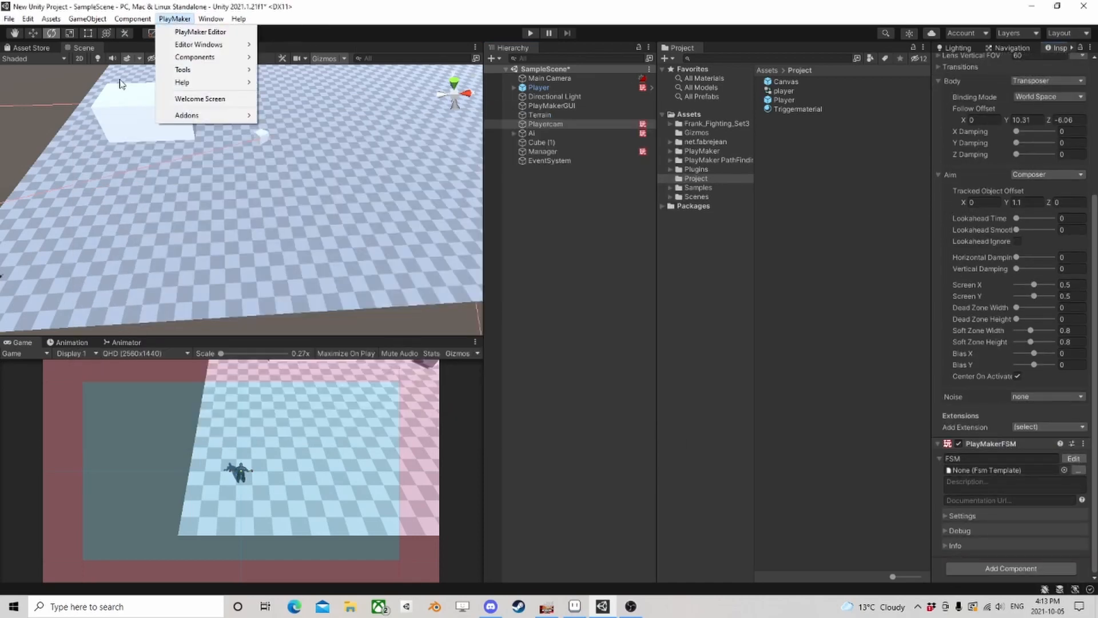
pyautogui.moveTo(194, 115)
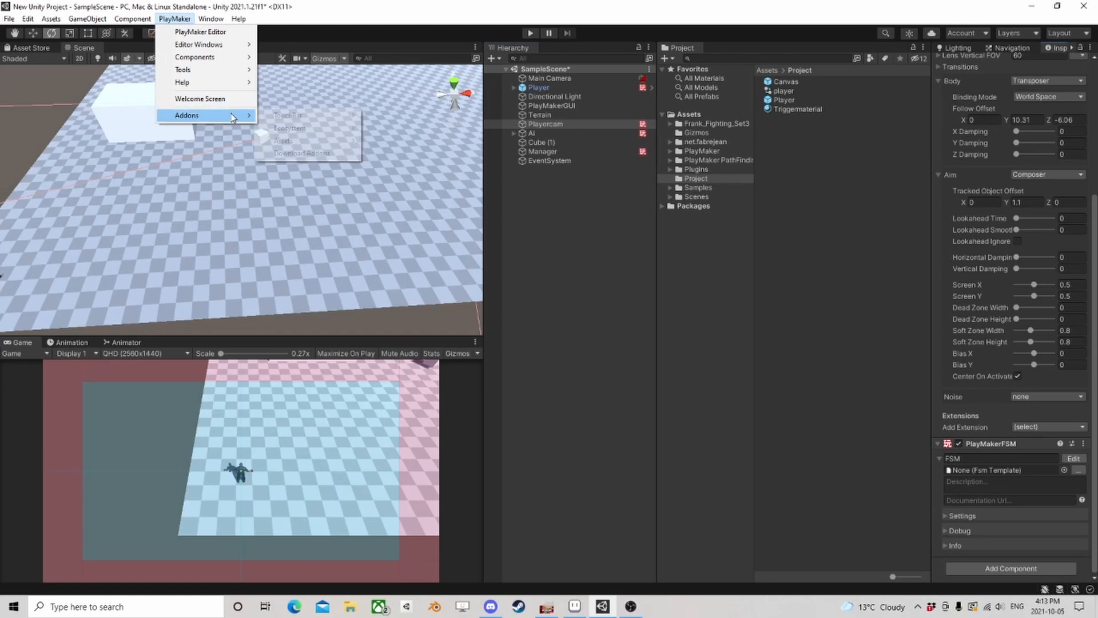
pyautogui.moveTo(286, 128)
pyautogui.click(394, 128)
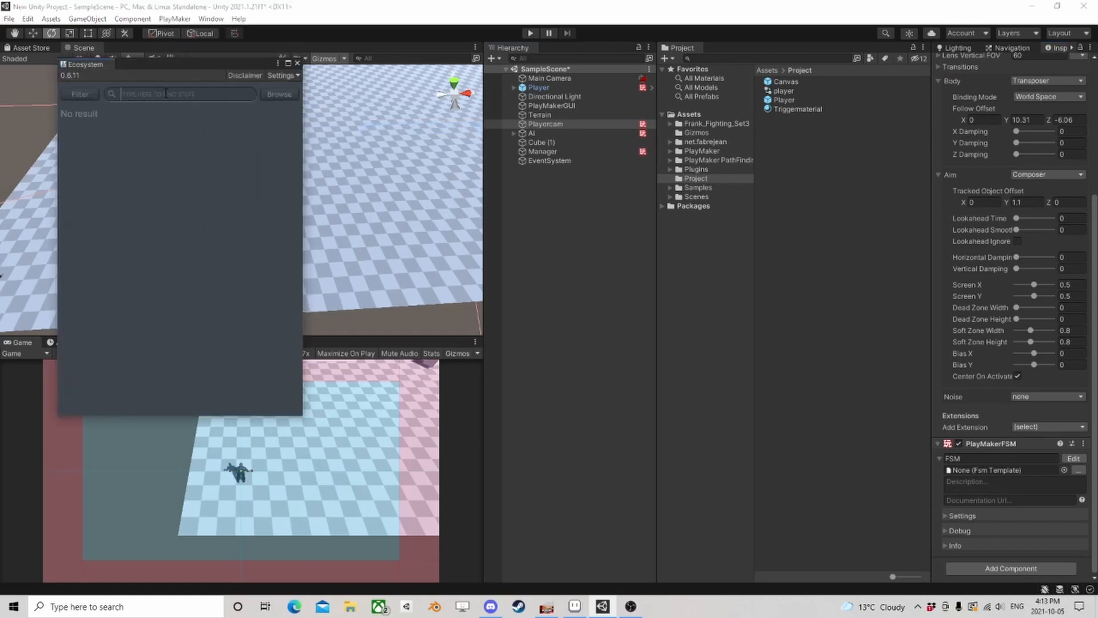
pyautogui.write('cine')
pyautogui.write('mchaine')
pyautogui.write('ine')
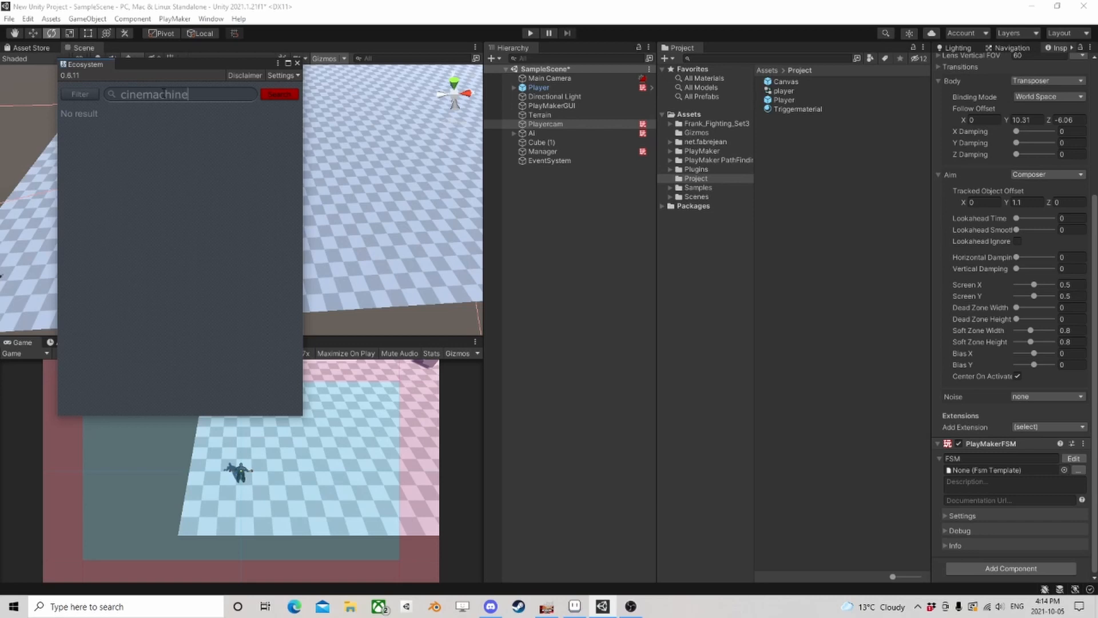
pyautogui.press('Return')
# Download the Cinemachine package from the Ecosystem, import all its files into the project, and close the Ecosystem browser
pyautogui.moveTo(233, 138)
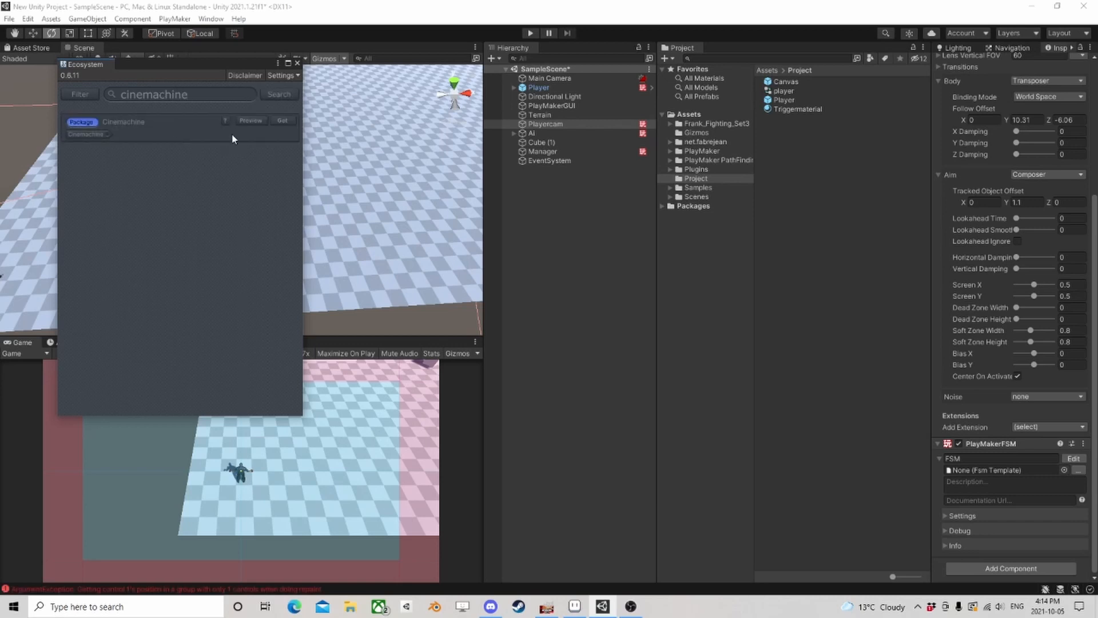
pyautogui.click(286, 121)
pyautogui.scroll(5, 1009, 266)
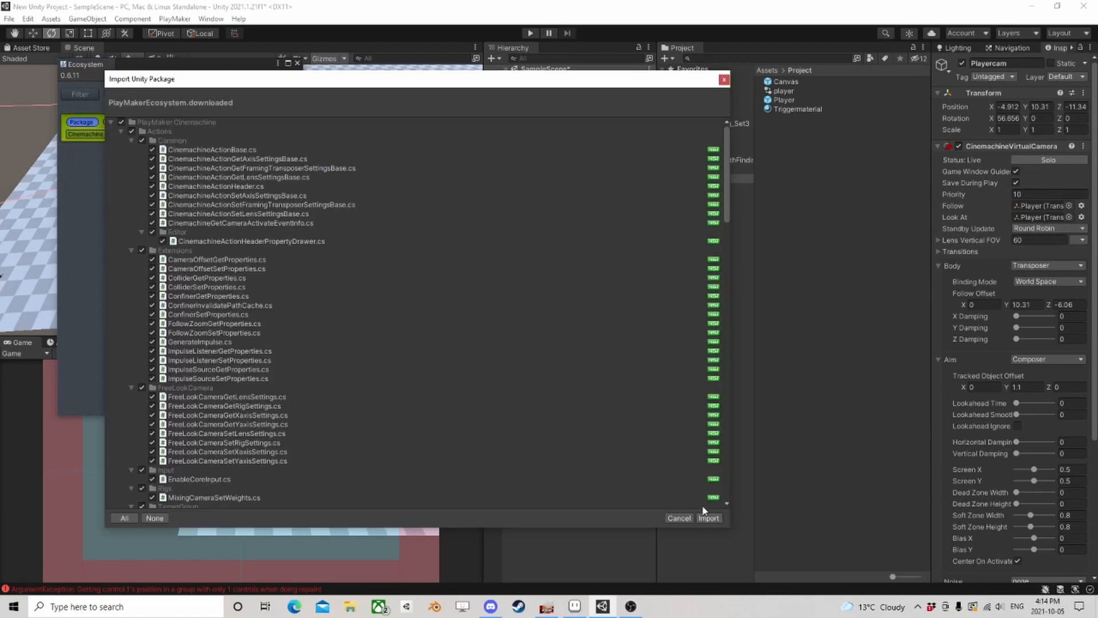
pyautogui.click(709, 519)
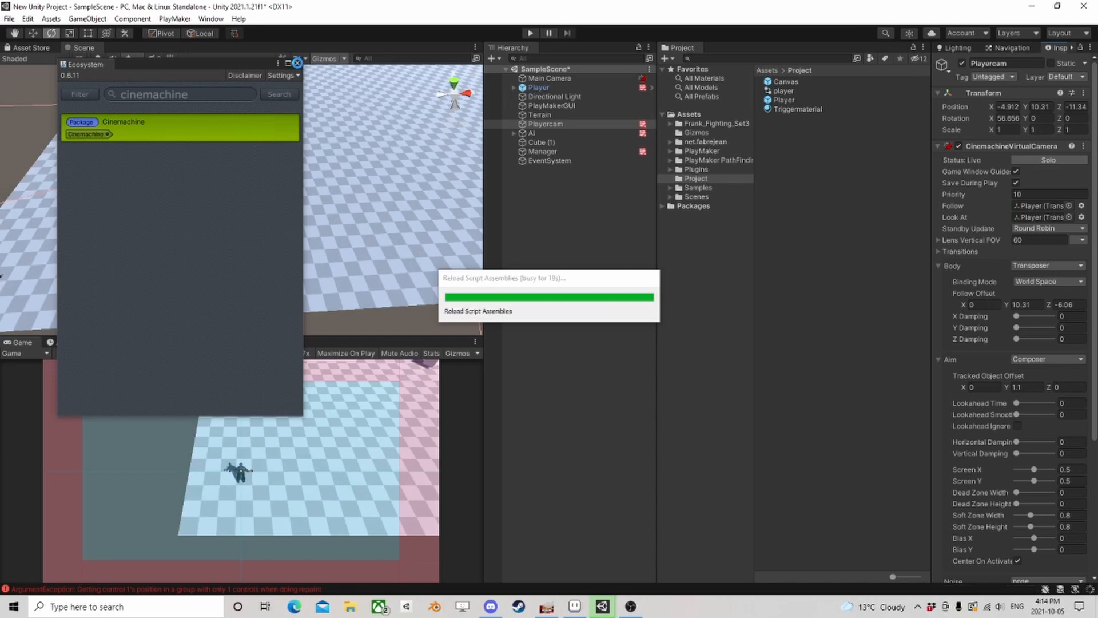
pyautogui.click(298, 64)
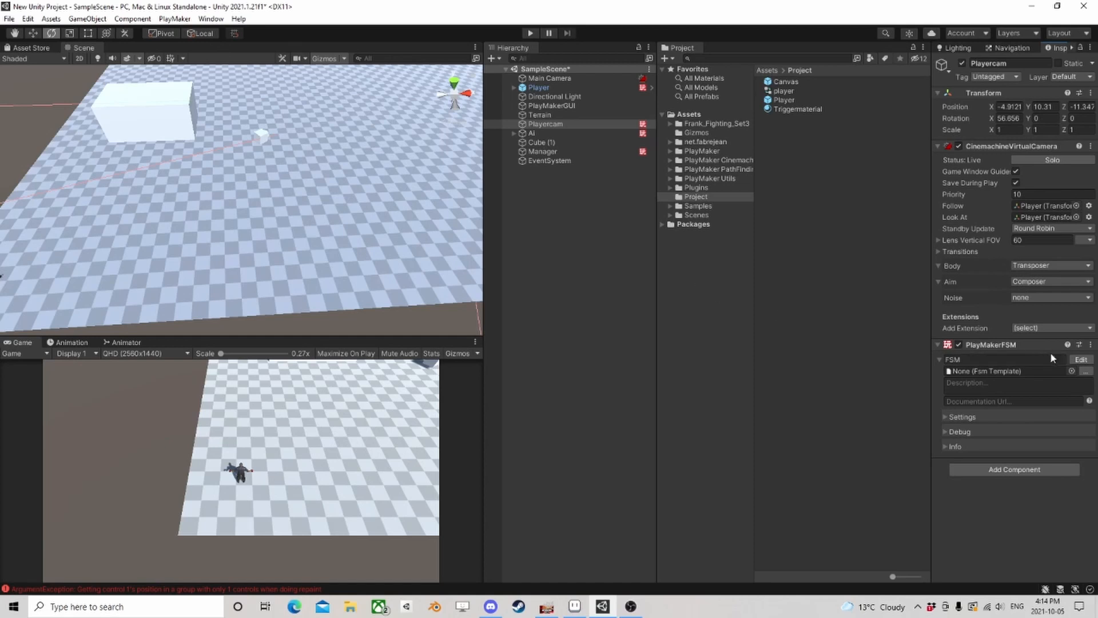
# Open Playercam's FSM, clear the Action Browser's search, and expand its Cinemachine category
pyautogui.click(1081, 359)
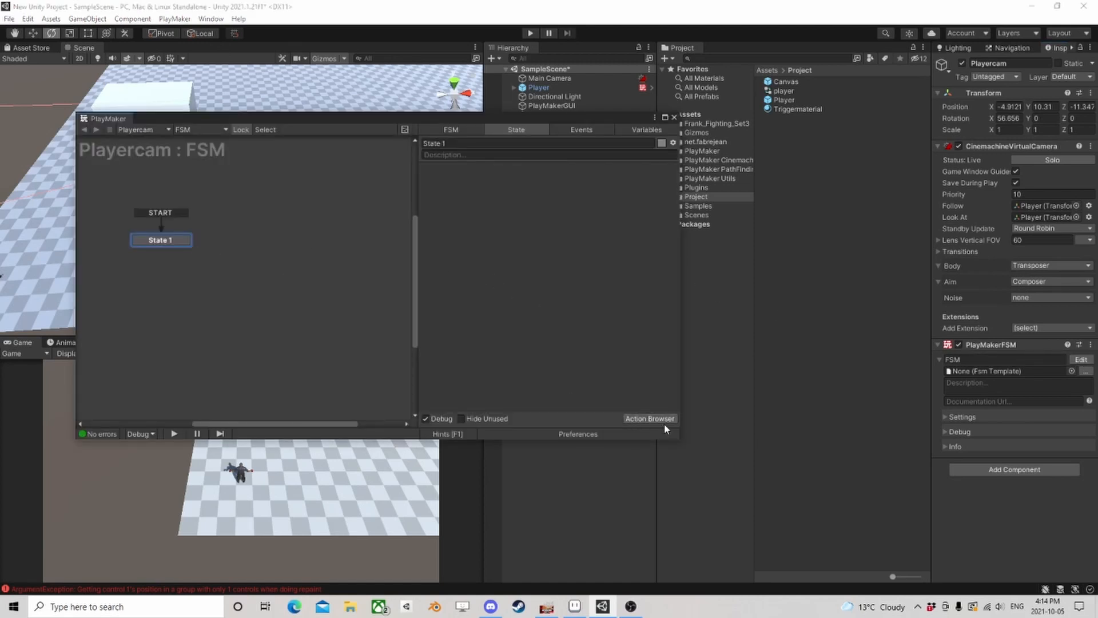
pyautogui.click(652, 418)
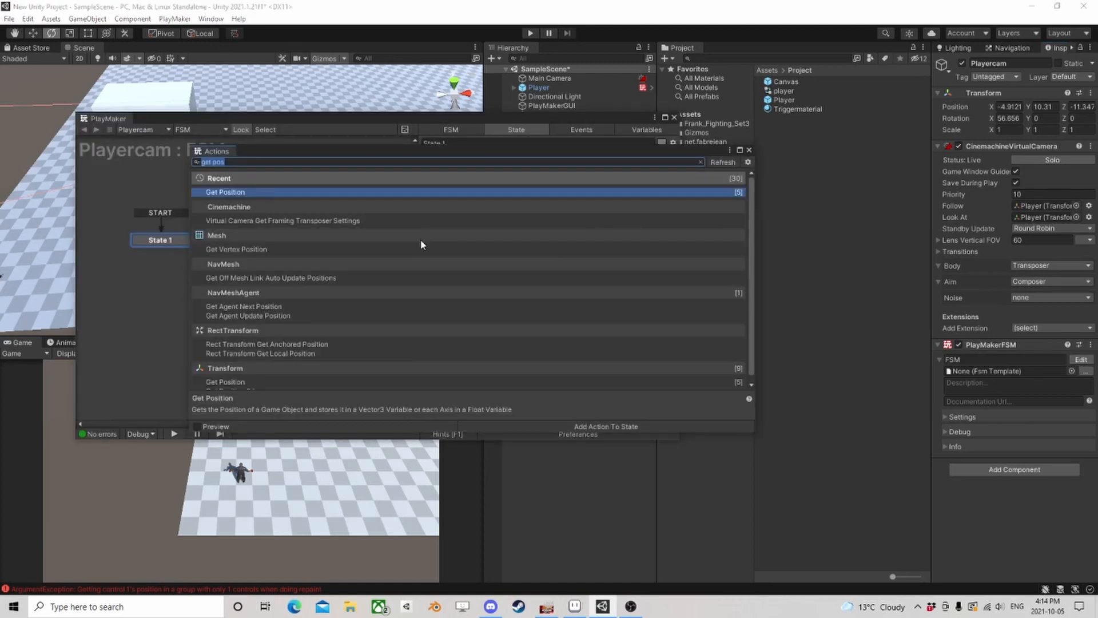
pyautogui.press('BackSpace')
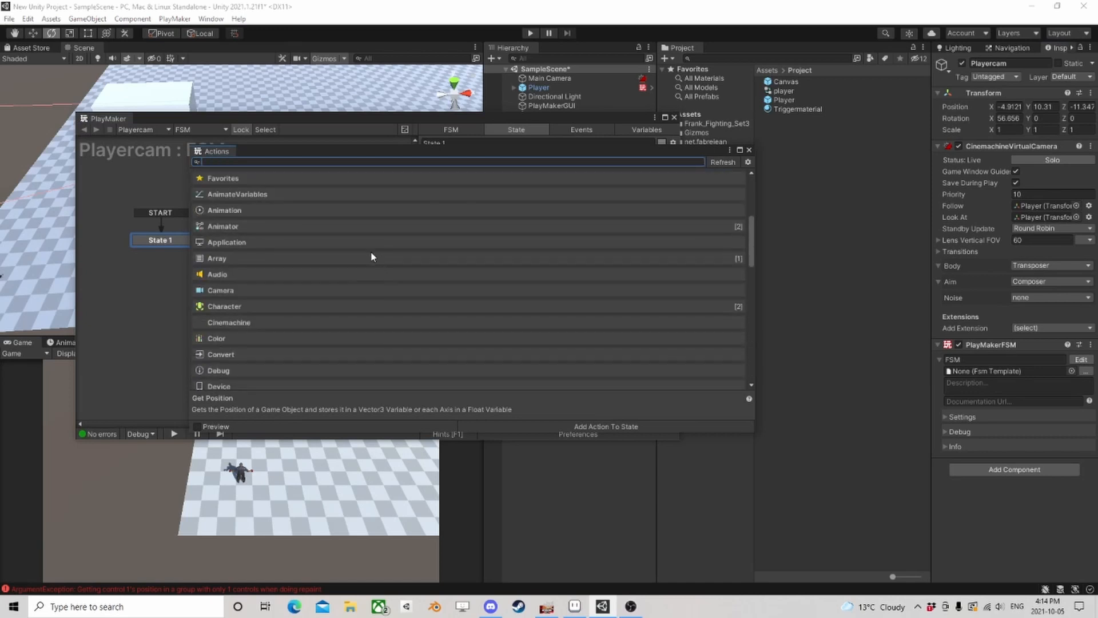
pyautogui.scroll(-1, 251, 257)
pyautogui.click(240, 290)
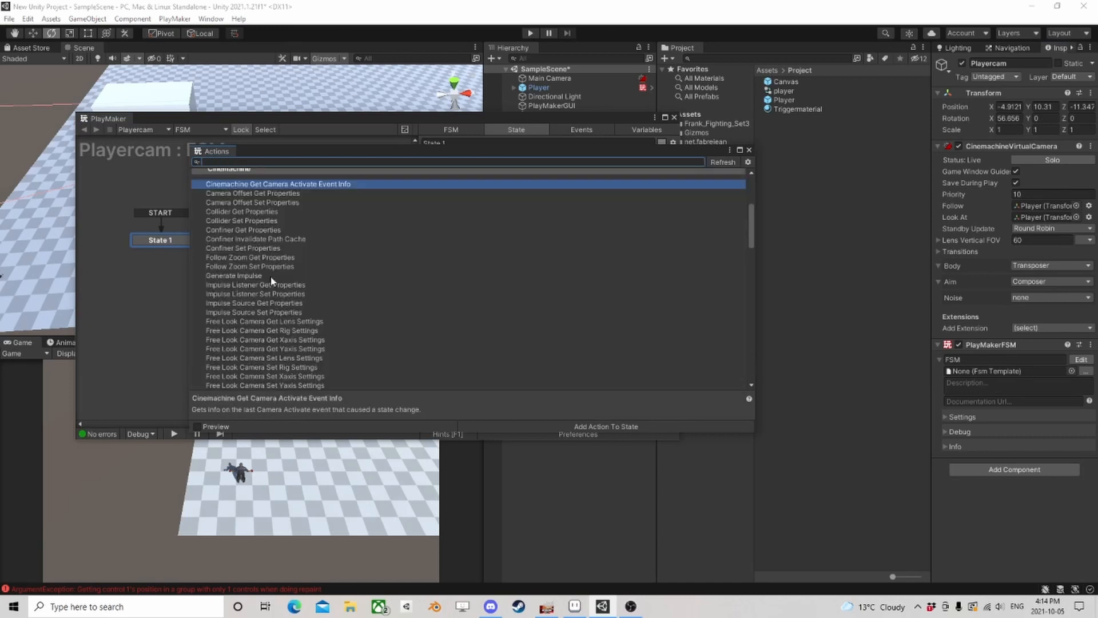
# Look through the Cinemachine actions for ones that set the virtual camera's targets
pyautogui.scroll(-3, 291, 222)
pyautogui.scroll(-9, 326, 217)
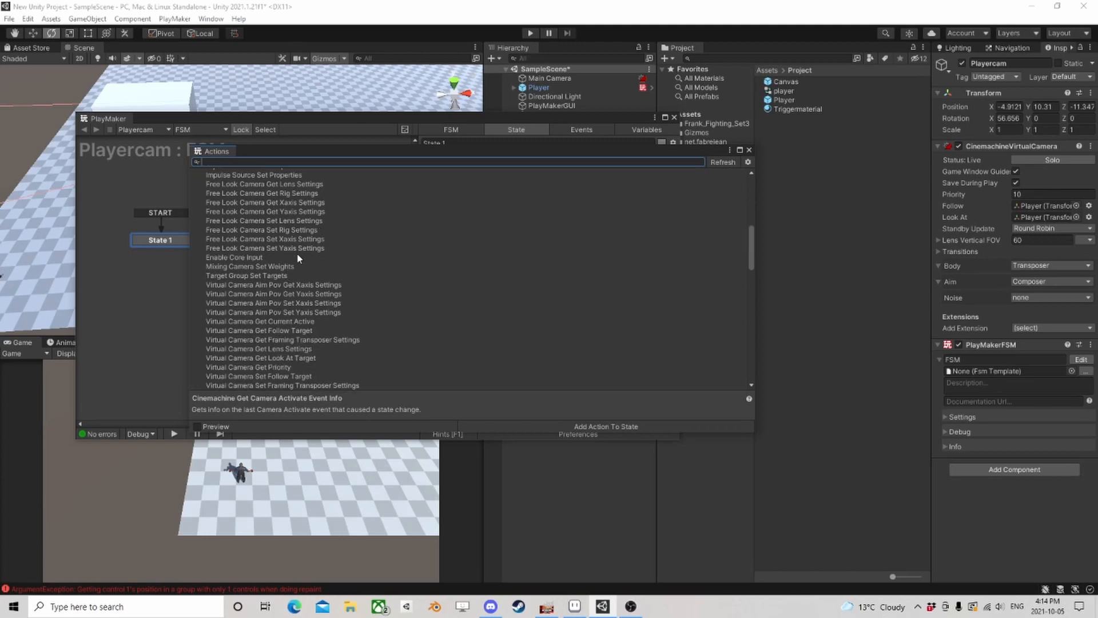
pyautogui.scroll(-3, 299, 258)
pyautogui.scroll(-3, 300, 262)
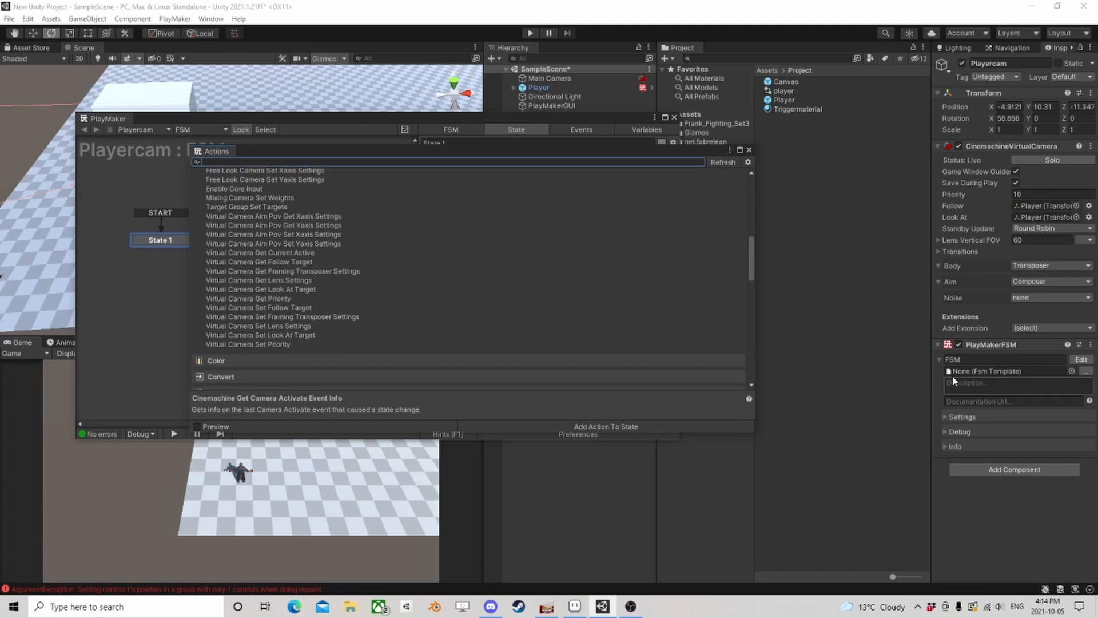
pyautogui.scroll(3, 252, 309)
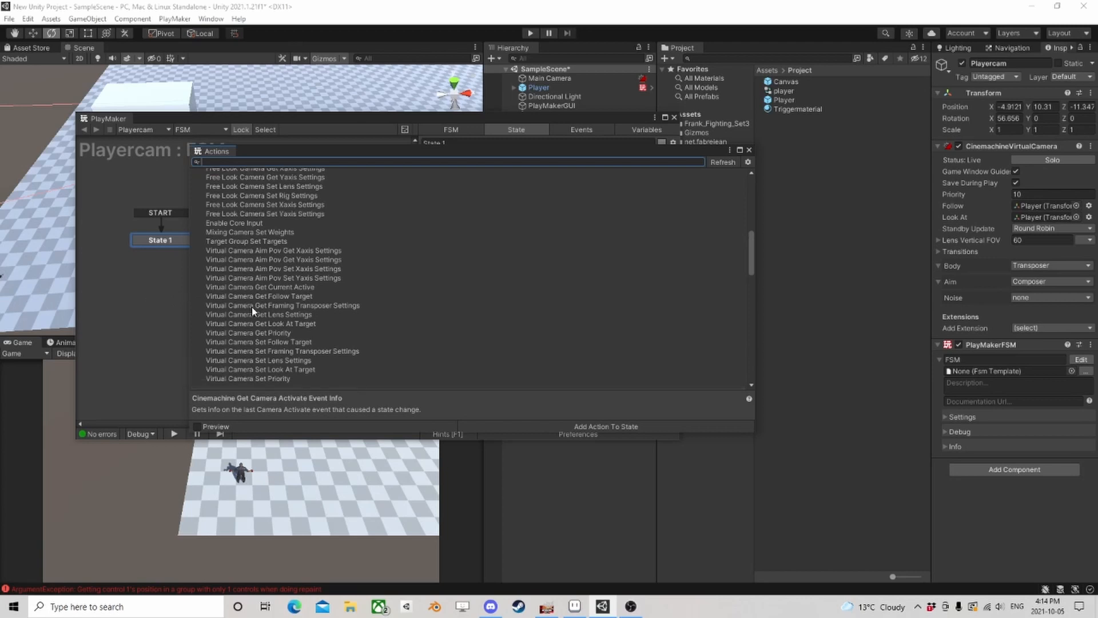
pyautogui.scroll(3, 267, 318)
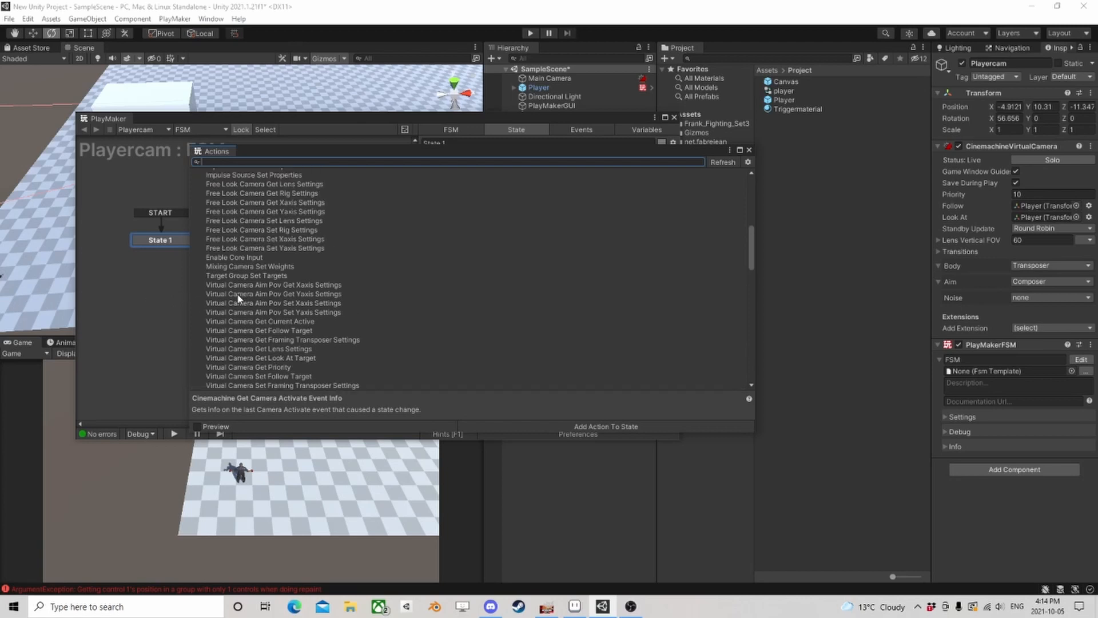
pyautogui.scroll(3, 241, 298)
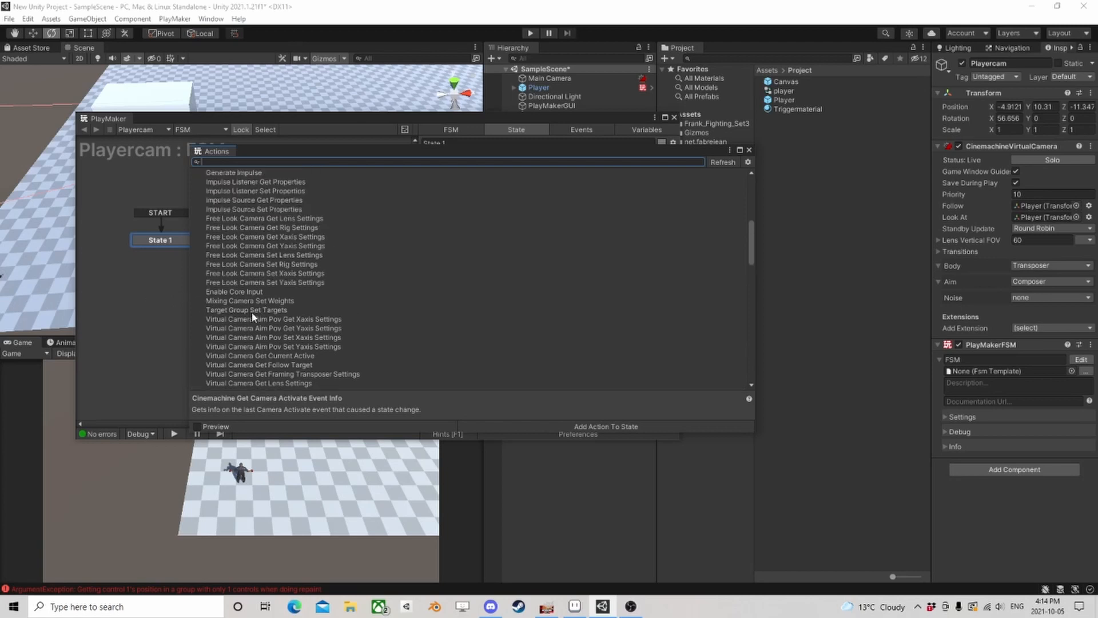
pyautogui.scroll(3, 252, 317)
pyautogui.scroll(3, 252, 316)
pyautogui.scroll(3, 253, 314)
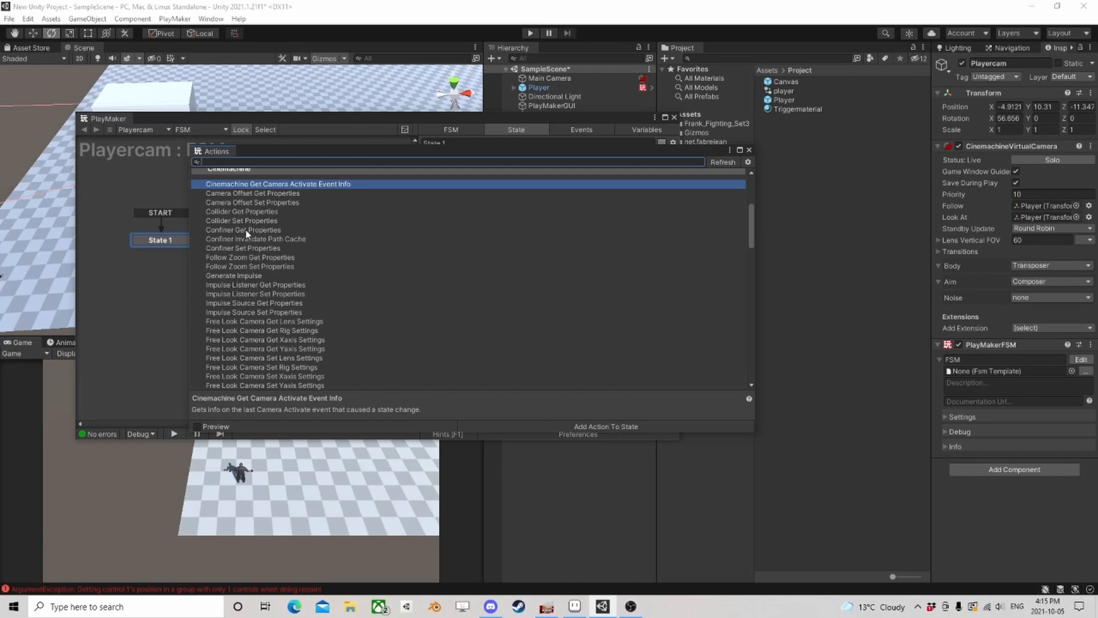
pyautogui.click(252, 267)
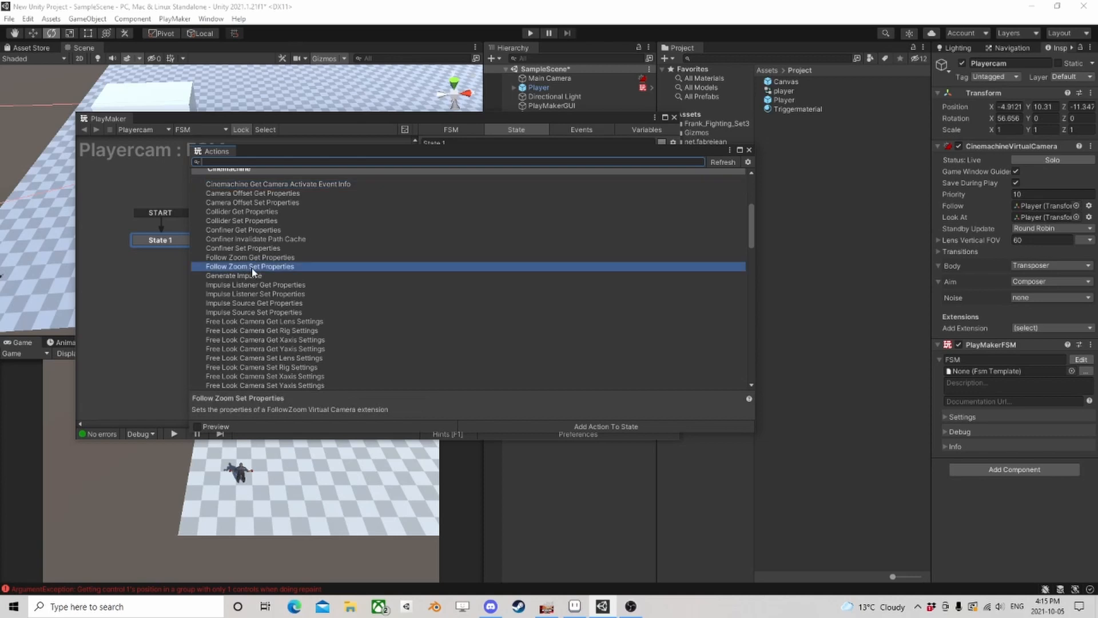
pyautogui.scroll(-1, 239, 266)
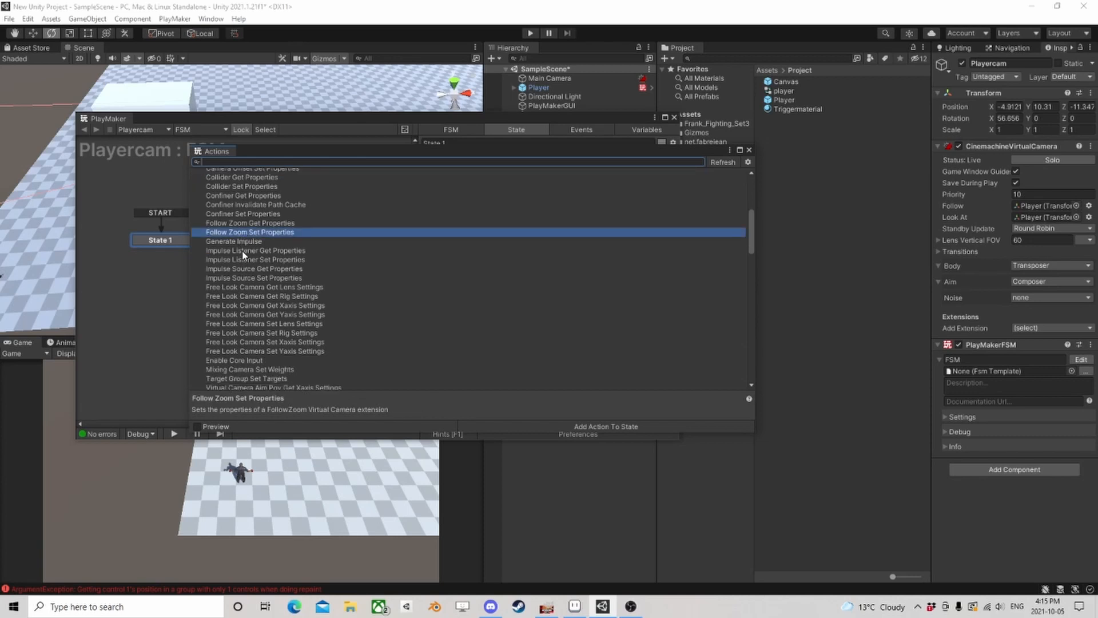
pyautogui.scroll(-1, 249, 267)
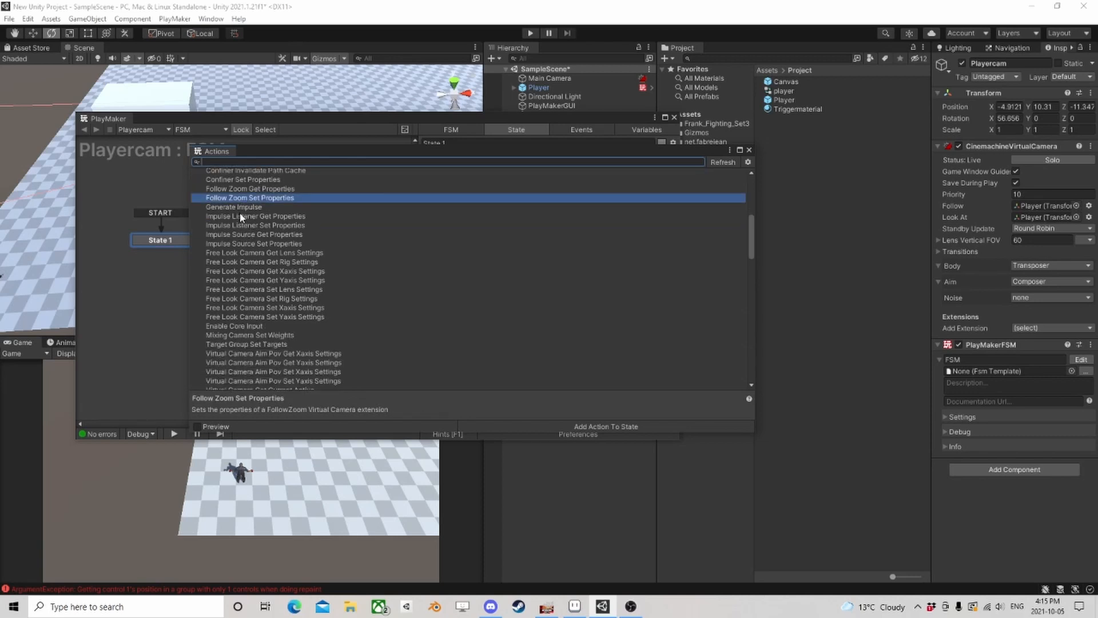
pyautogui.scroll(-2, 249, 255)
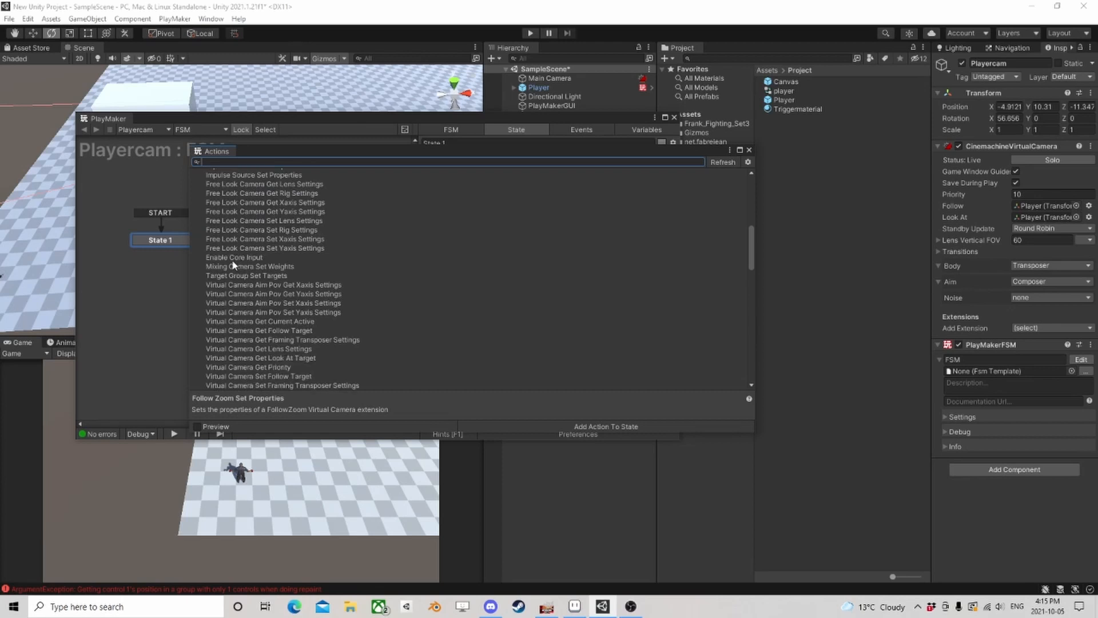
pyautogui.scroll(-1, 246, 267)
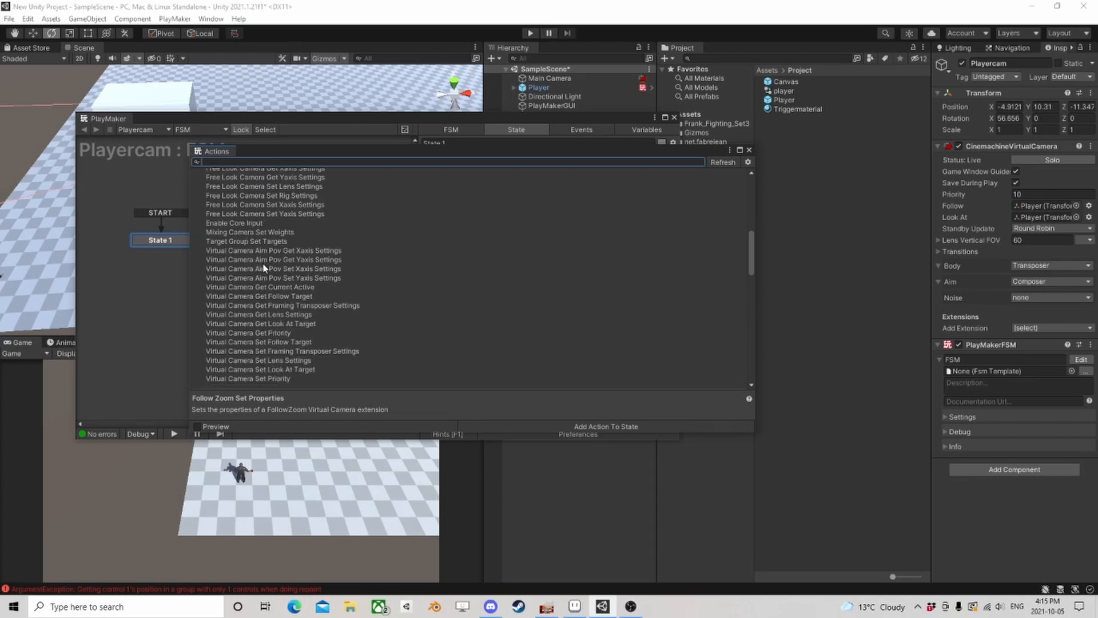
pyautogui.scroll(-1, 289, 298)
# Add the Virtual Camera Set Follow Target and Virtual Camera Set Look At Target actions to State 1, and close the Action Browser
pyautogui.click(260, 263)
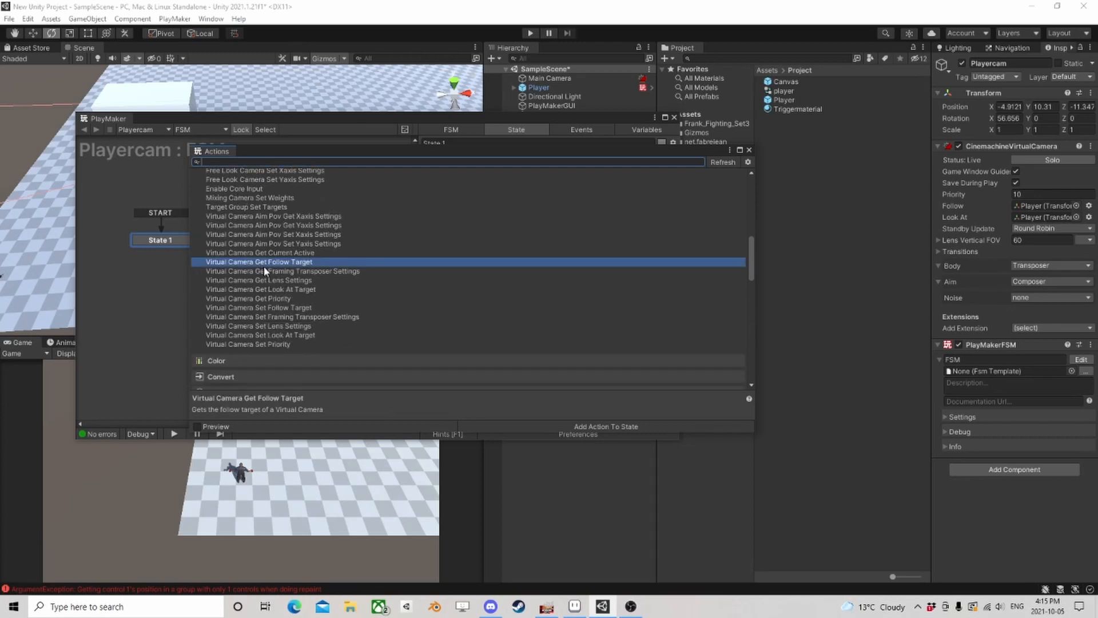
pyautogui.click(245, 308)
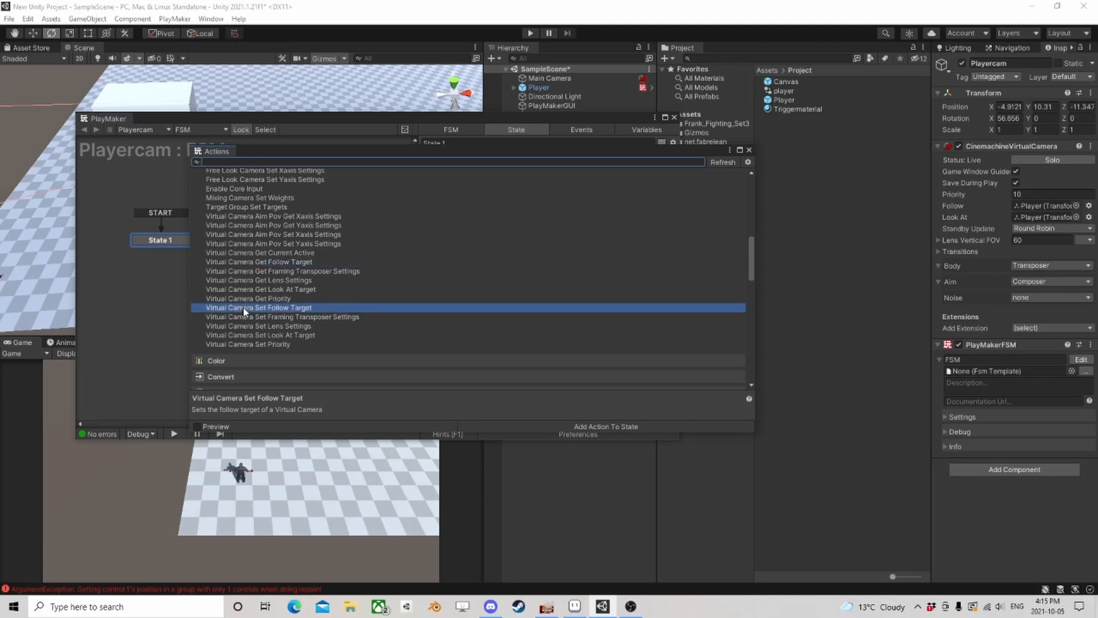
pyautogui.click(251, 336)
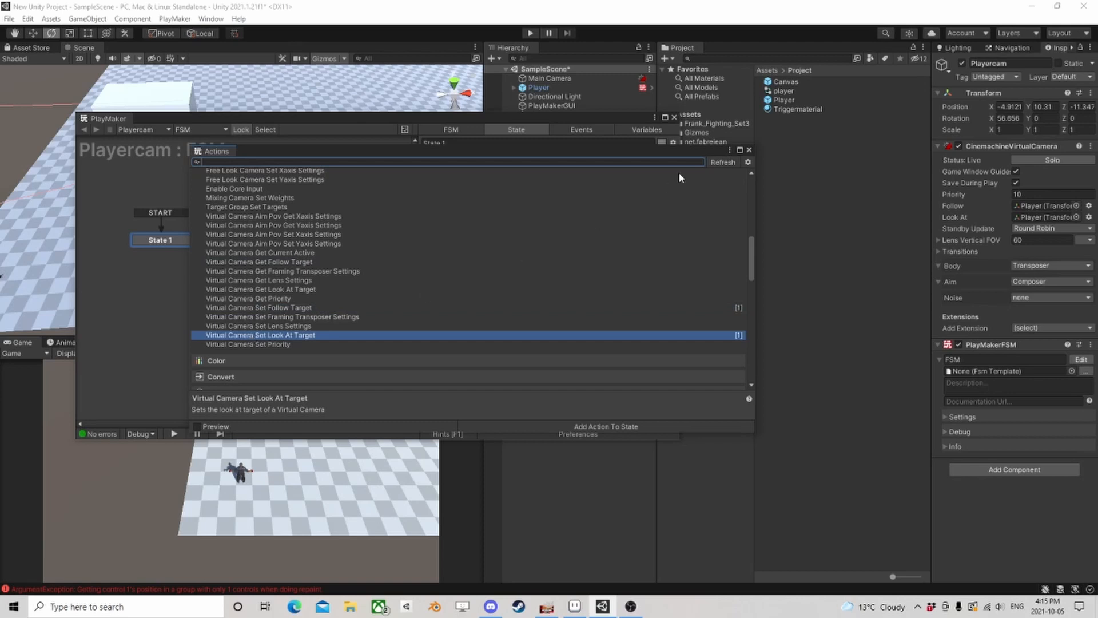
pyautogui.click(749, 150)
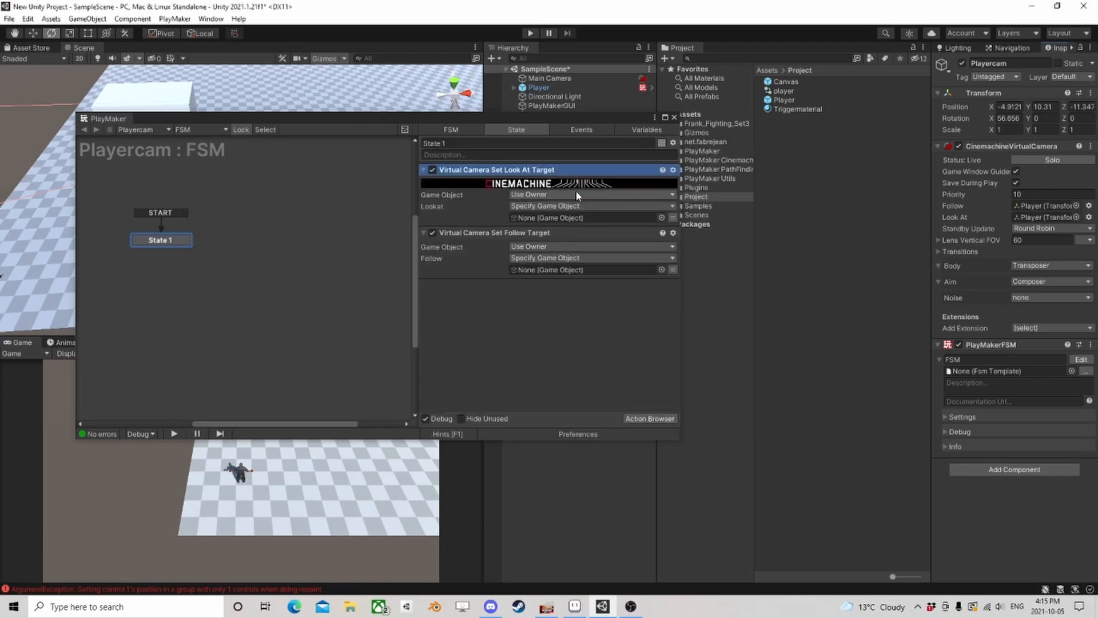
# Set the Lookat object of the Virtual Camera Set Look At Target action to the Player variable
pyautogui.click(561, 206)
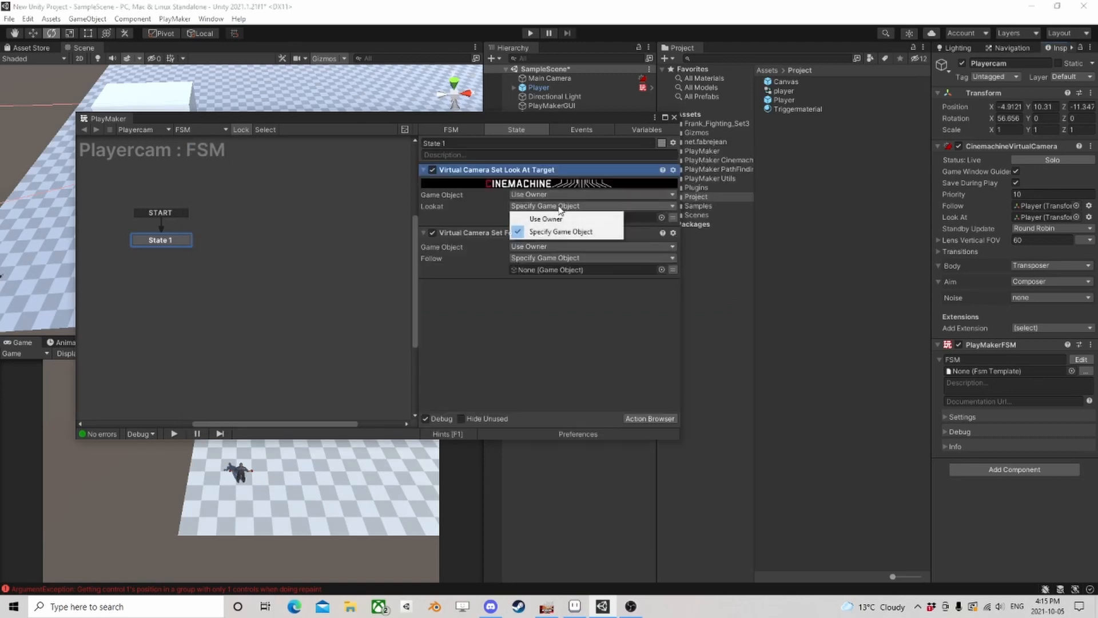
pyautogui.click(553, 232)
pyautogui.click(673, 217)
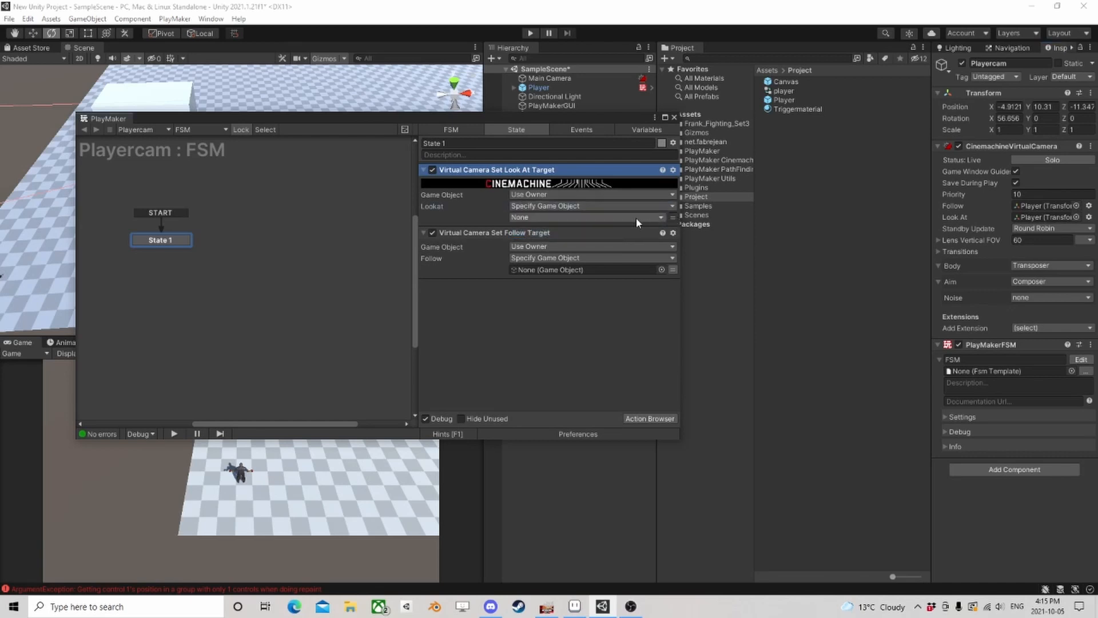
pyautogui.click(638, 218)
pyautogui.moveTo(562, 246)
pyautogui.click(657, 256)
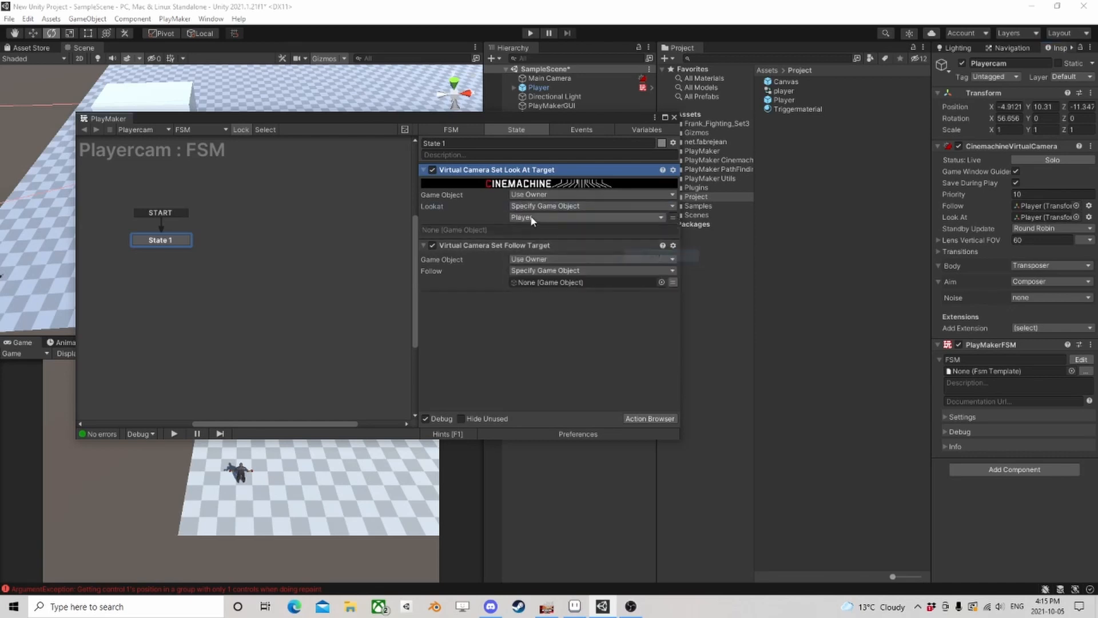
# Set the Follow object of the Virtual Camera Set Follow Target action to the Player variable, and close the FSM editor
pyautogui.click(673, 282)
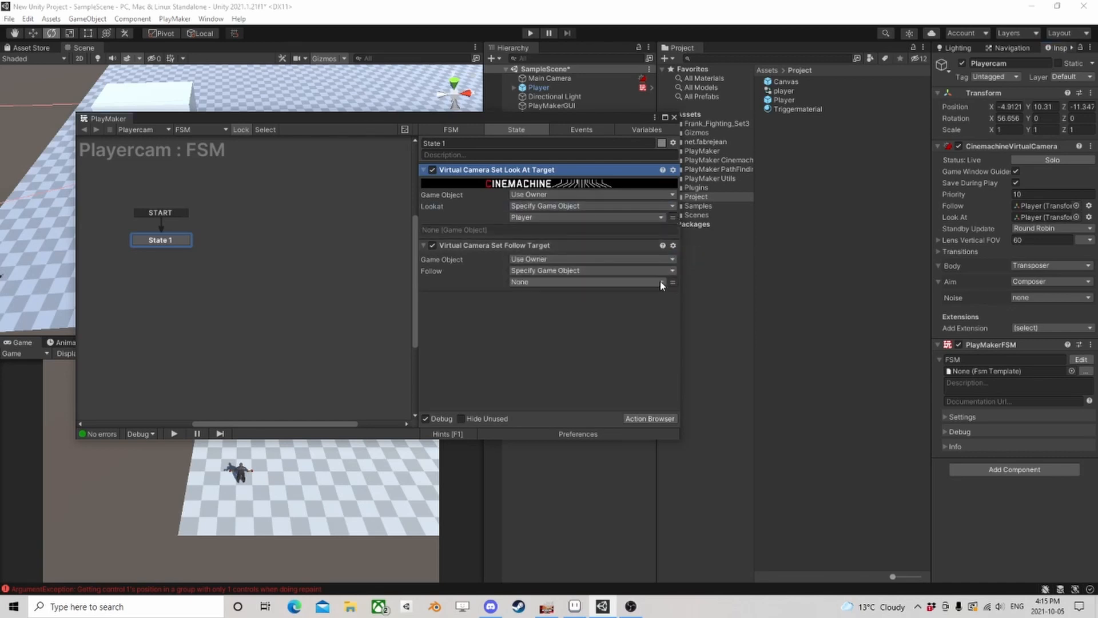
pyautogui.click(607, 282)
pyautogui.moveTo(554, 309)
pyautogui.click(651, 320)
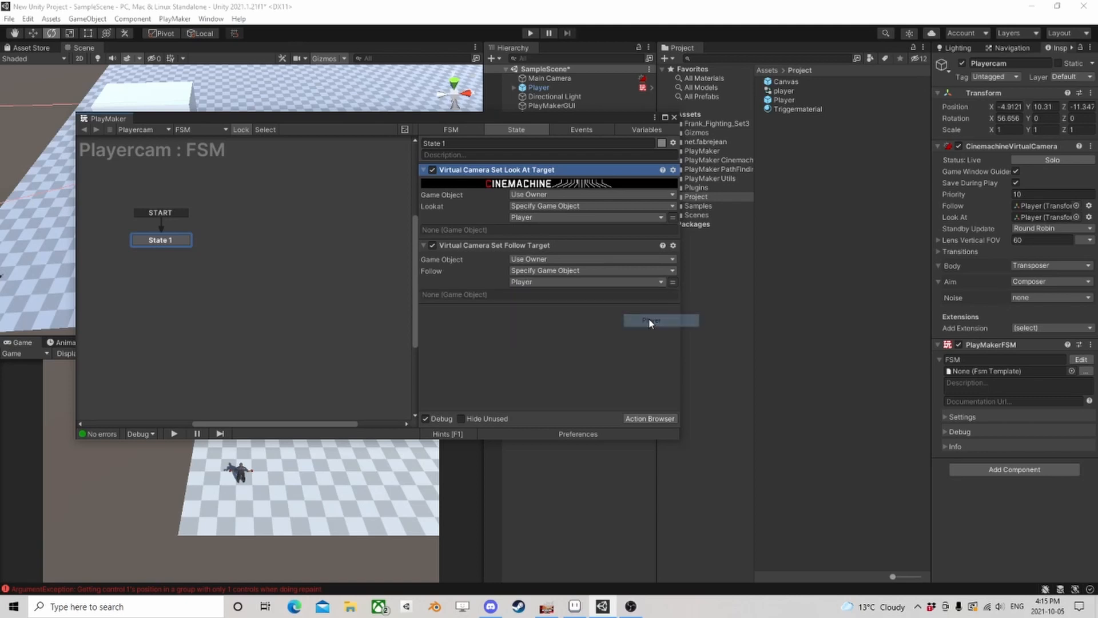
pyautogui.click(675, 118)
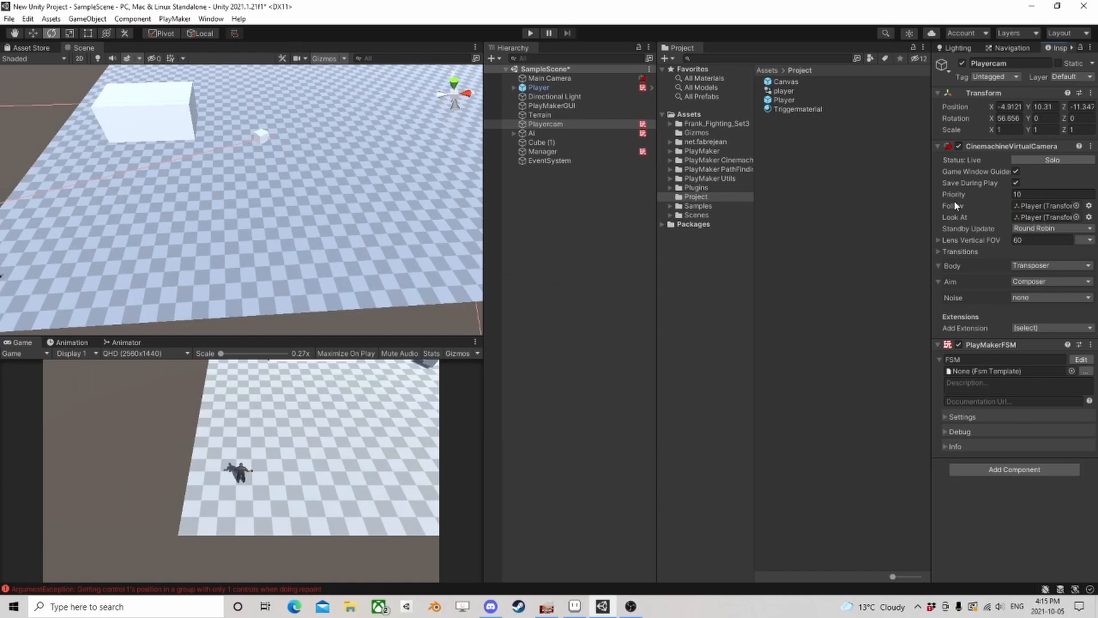
# Set both the Follow and Look At targets of Playercam's CinemachineVirtualCamera component to None
pyautogui.click(1075, 206)
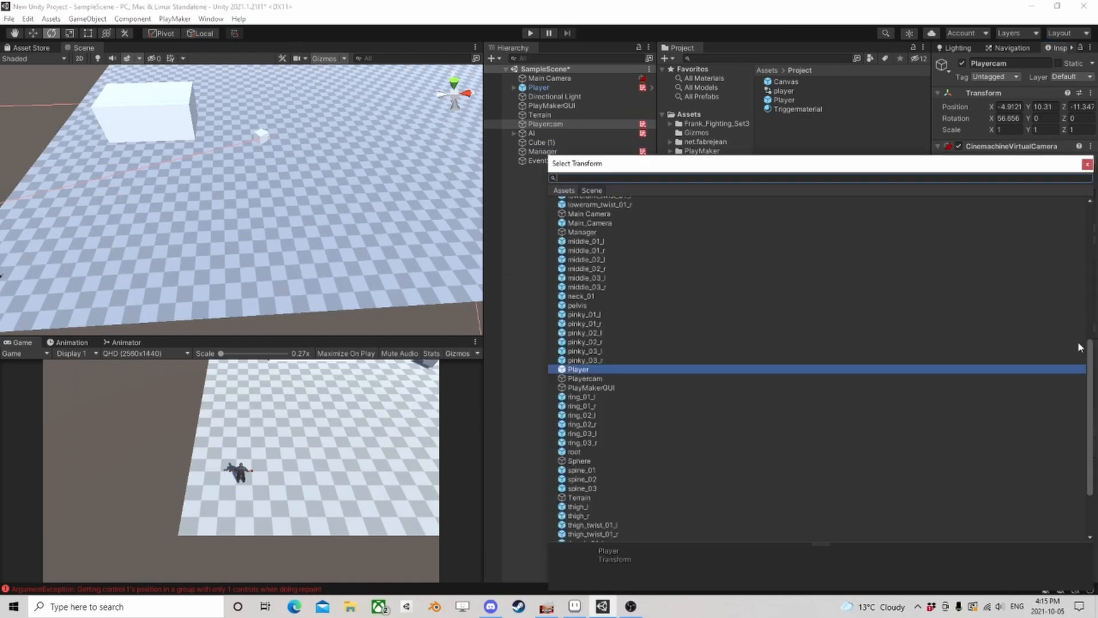
pyautogui.scroll(10, 1080, 263)
pyautogui.click(577, 201)
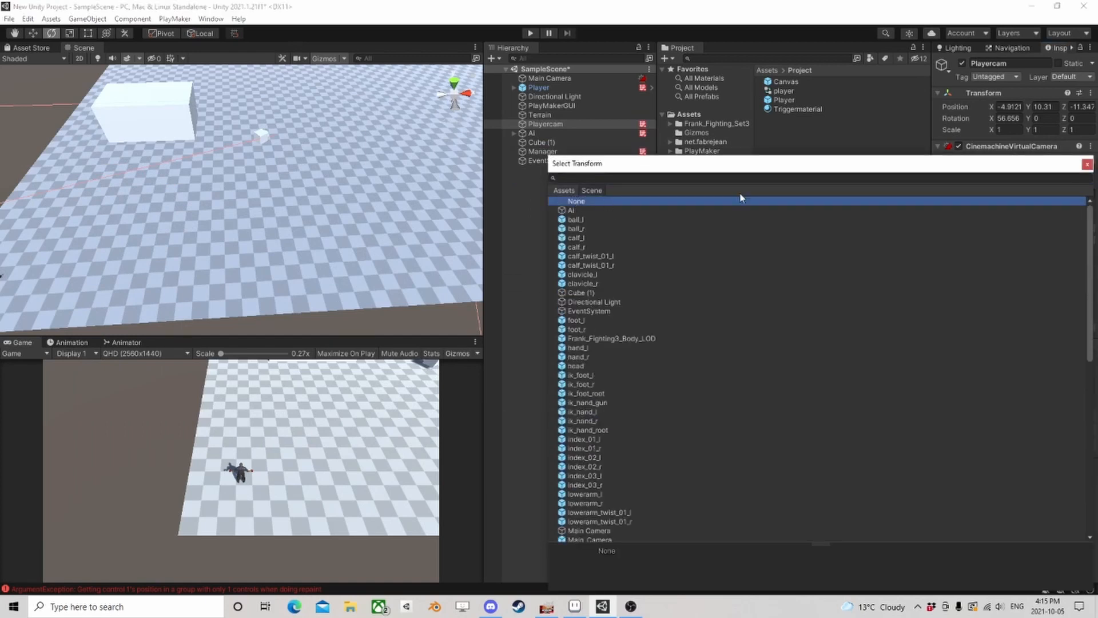
pyautogui.click(1087, 165)
pyautogui.click(1077, 217)
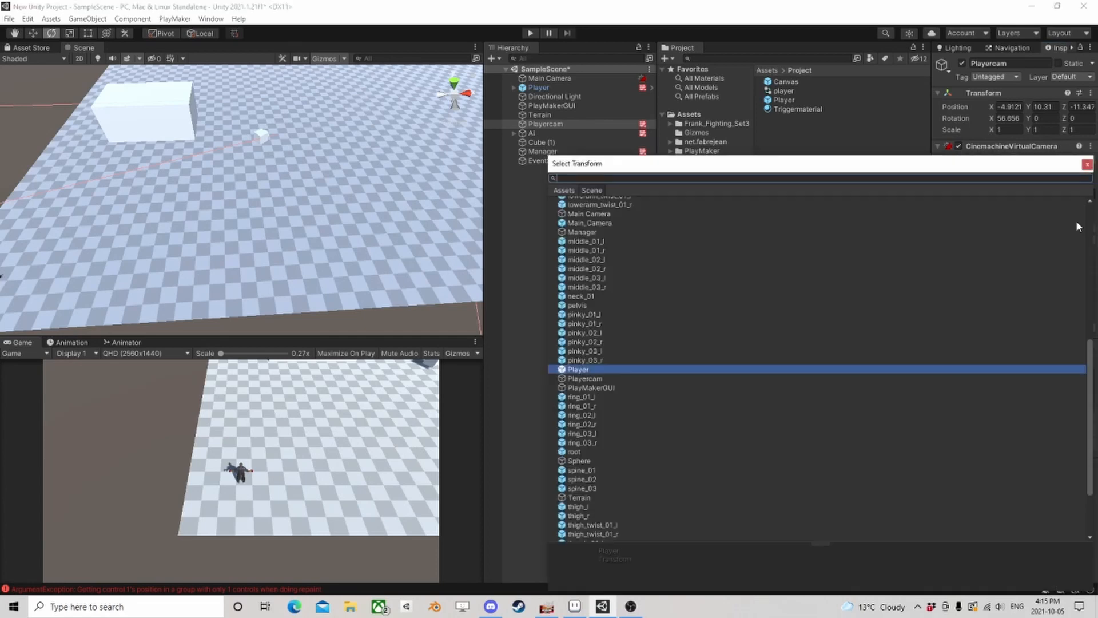
pyautogui.scroll(5, 1089, 247)
pyautogui.scroll(5, 1089, 247)
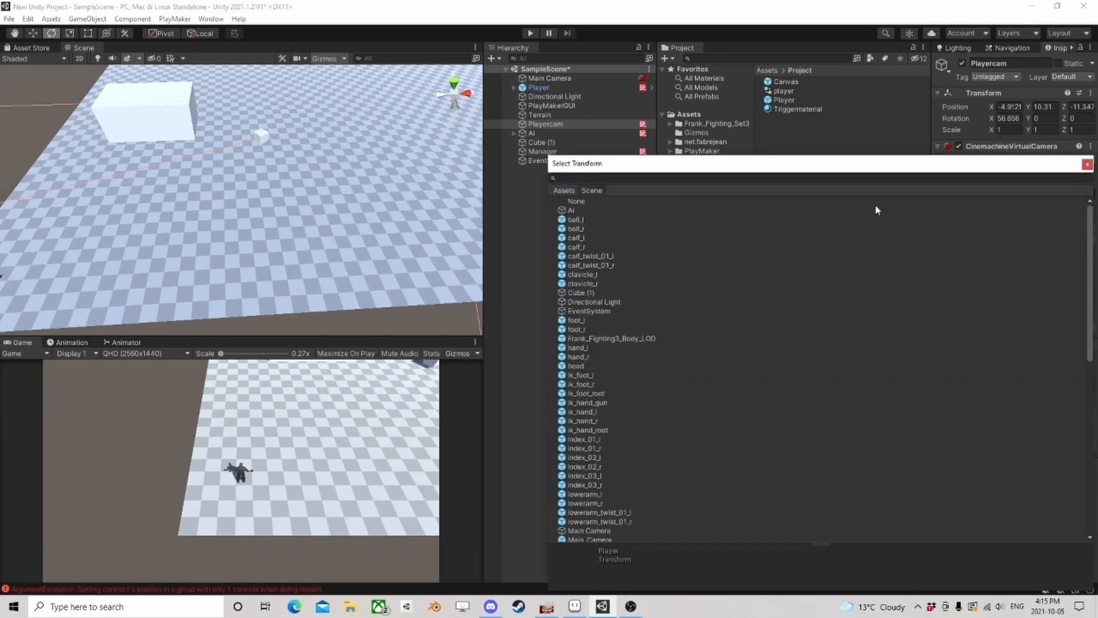
pyautogui.click(577, 202)
pyautogui.click(1087, 165)
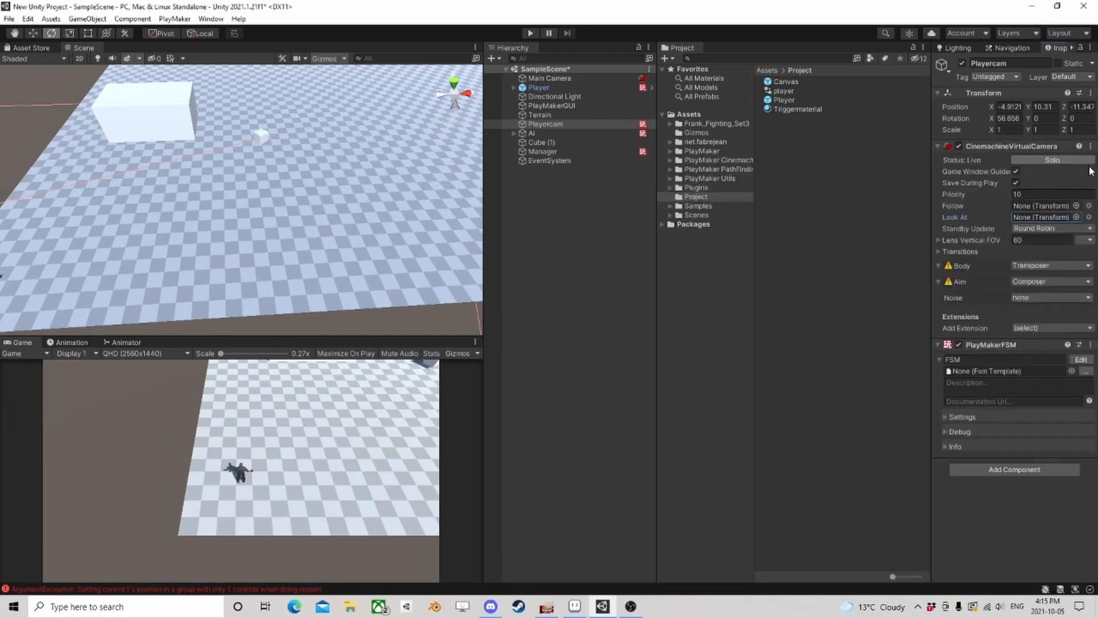
# Run the scene, toggle Playercam's PlayMakerFSM component during play to check the camera's targets, and stop the run
pyautogui.click(530, 33)
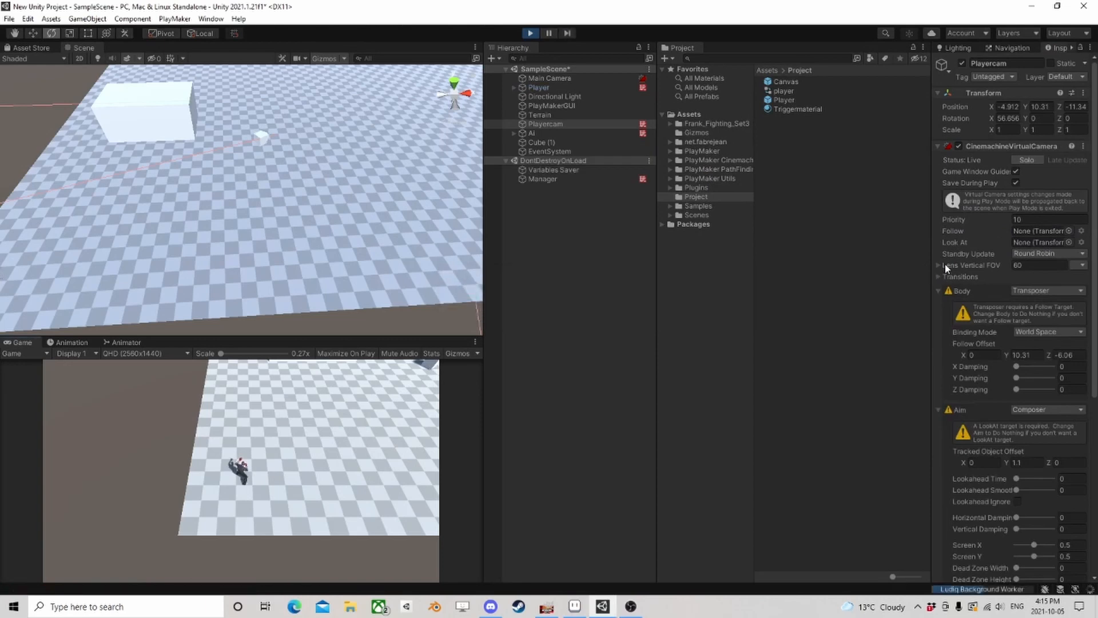
pyautogui.scroll(-5, 954, 283)
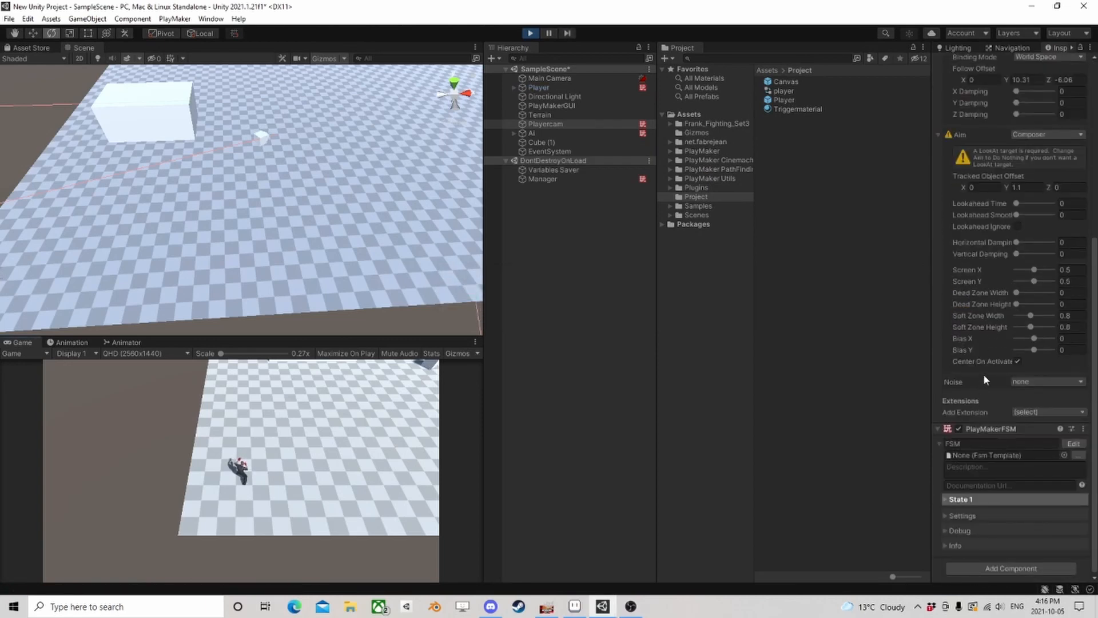
pyautogui.scroll(3, 984, 375)
pyautogui.scroll(-3, 985, 379)
pyautogui.click(957, 428)
pyautogui.scroll(4, 992, 372)
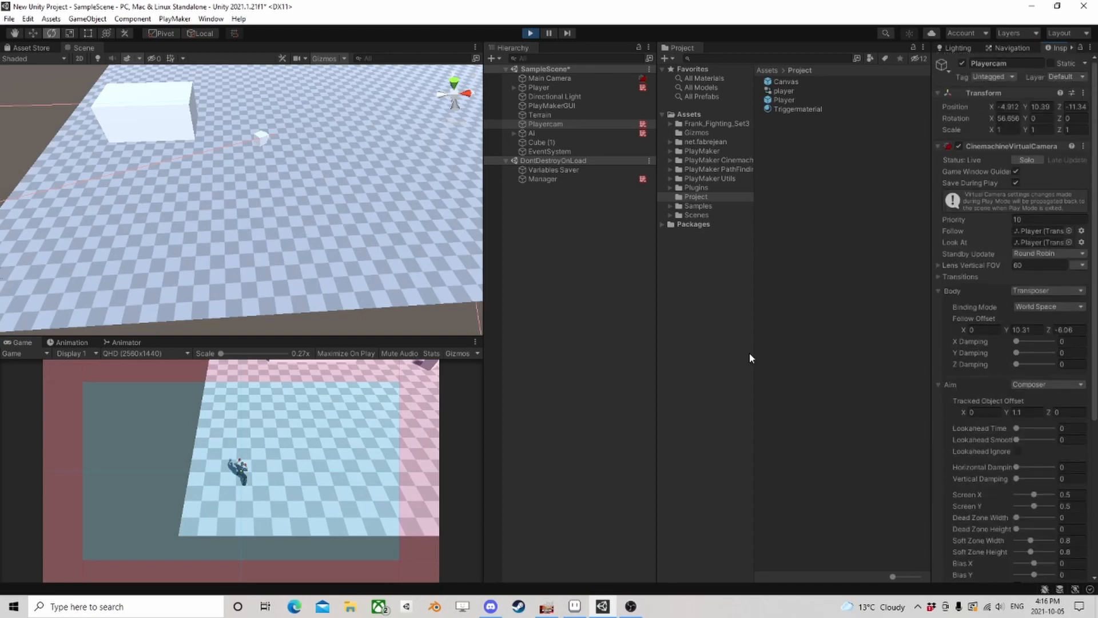
pyautogui.click(531, 33)
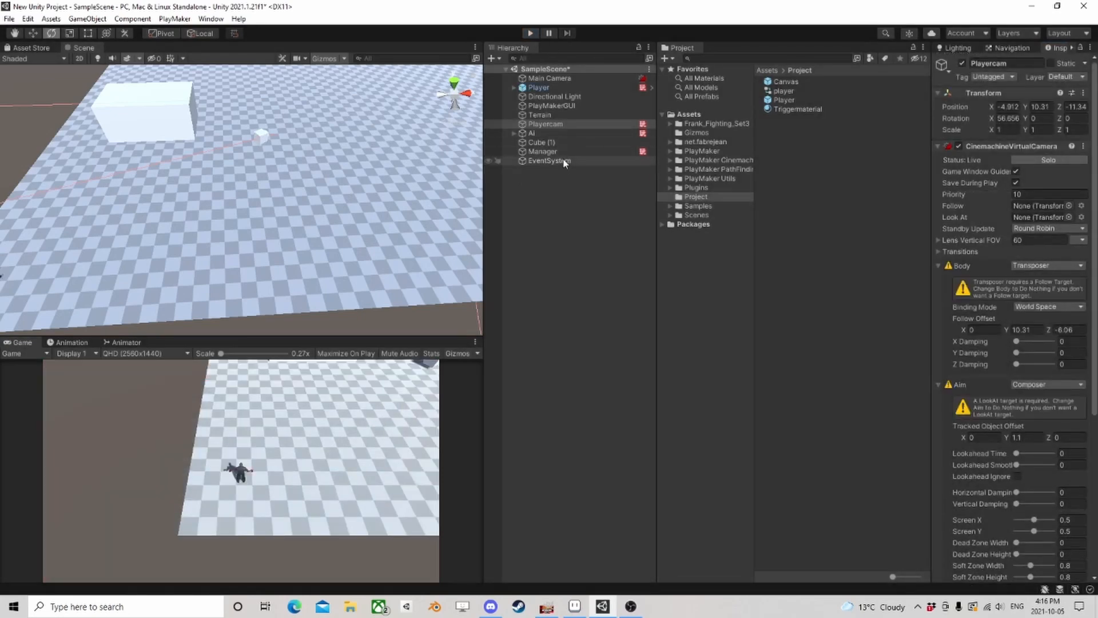
pyautogui.scroll(-5, 1028, 400)
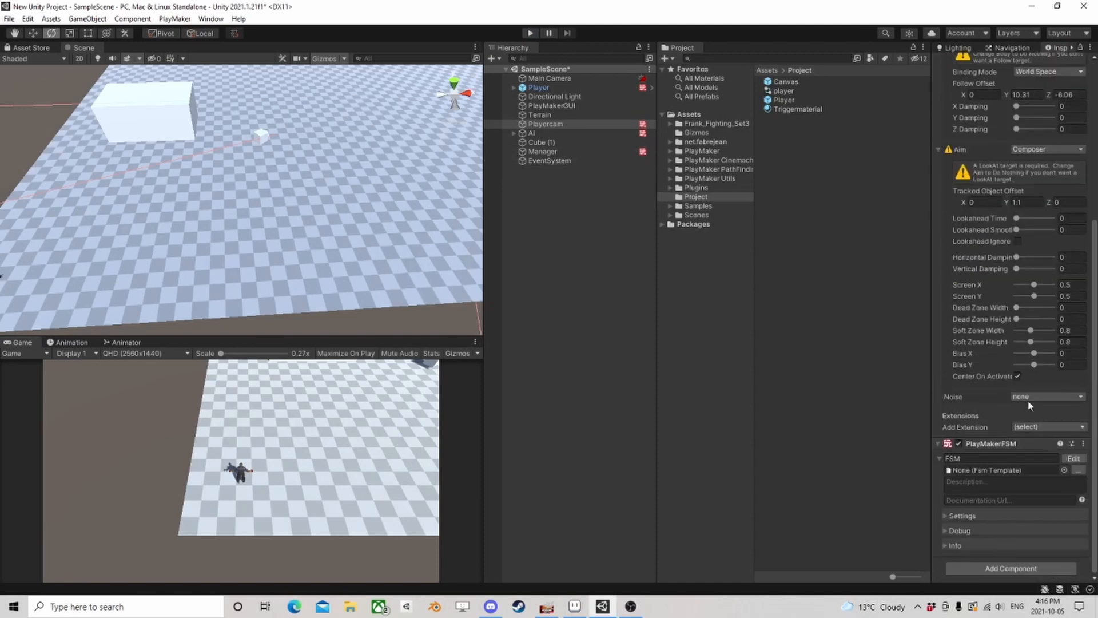
# Open Playercam's FSM, add a second state beside State 1, and set it as the start state
pyautogui.click(1067, 459)
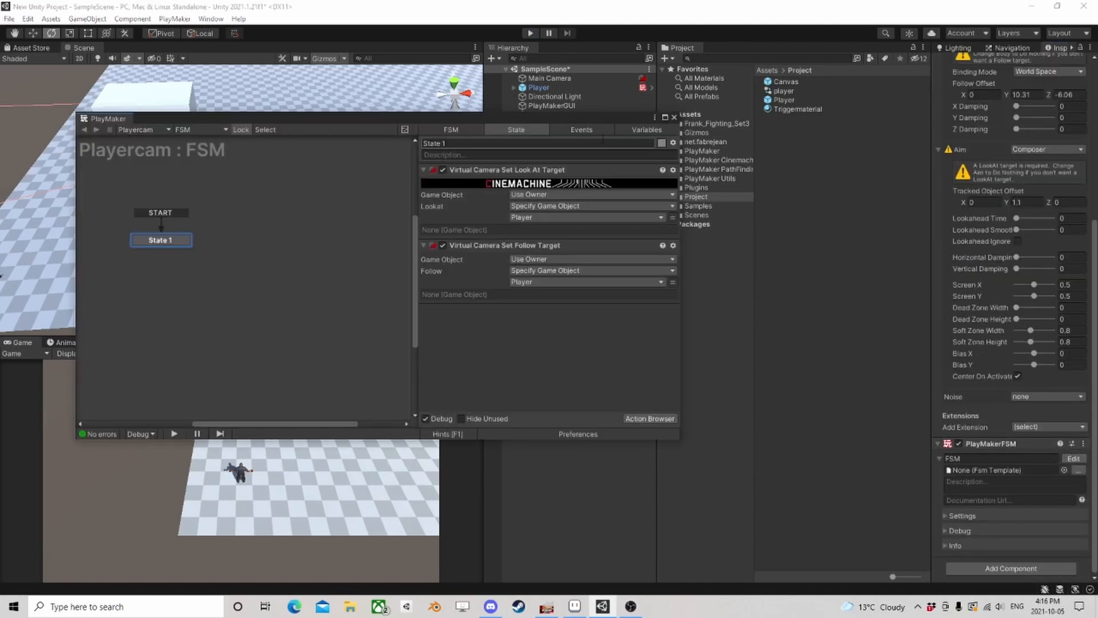
pyautogui.moveTo(589, 118); pyautogui.dragTo(567, 143)
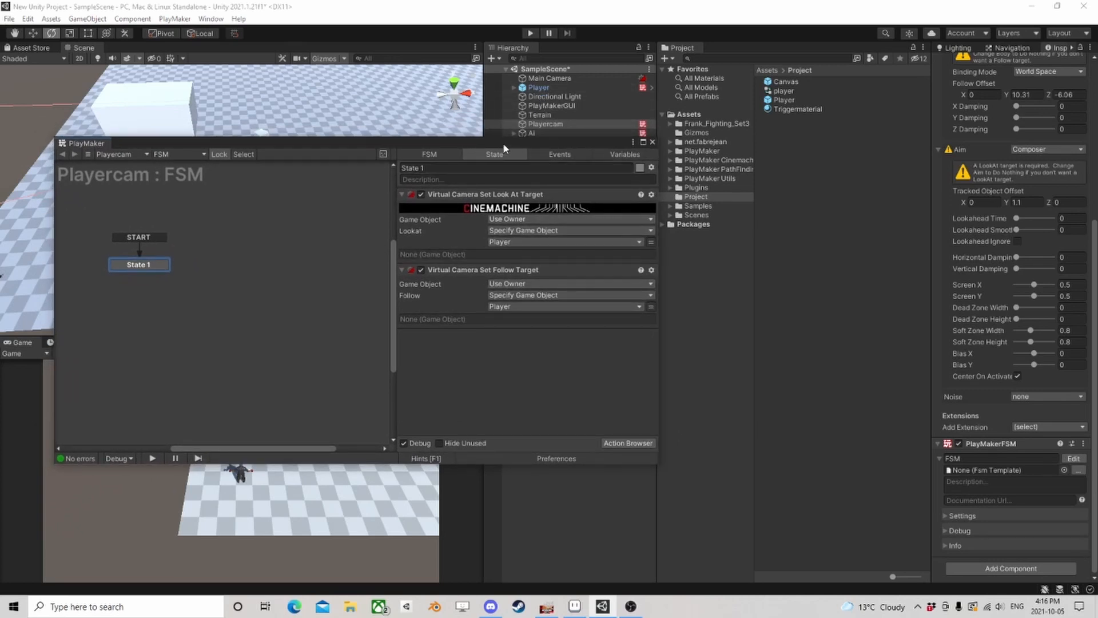
pyautogui.moveTo(505, 145); pyautogui.dragTo(677, 160)
pyautogui.moveTo(327, 265); pyautogui.dragTo(472, 262, button='middle')
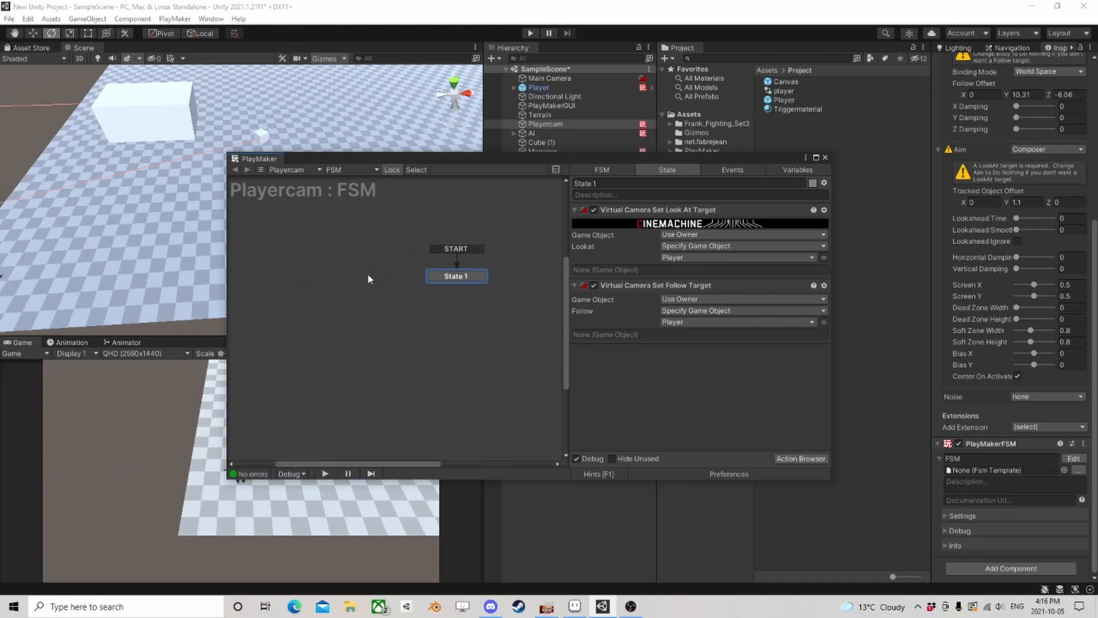
pyautogui.rightClick(335, 272)
pyautogui.click(352, 281)
pyautogui.rightClick(352, 280)
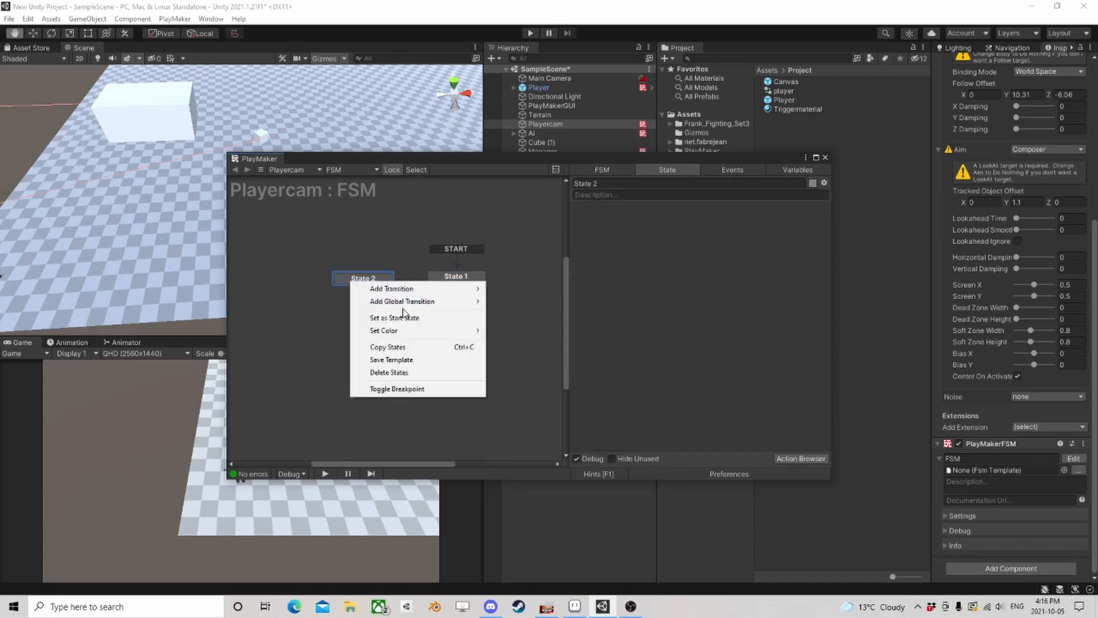
pyautogui.click(392, 317)
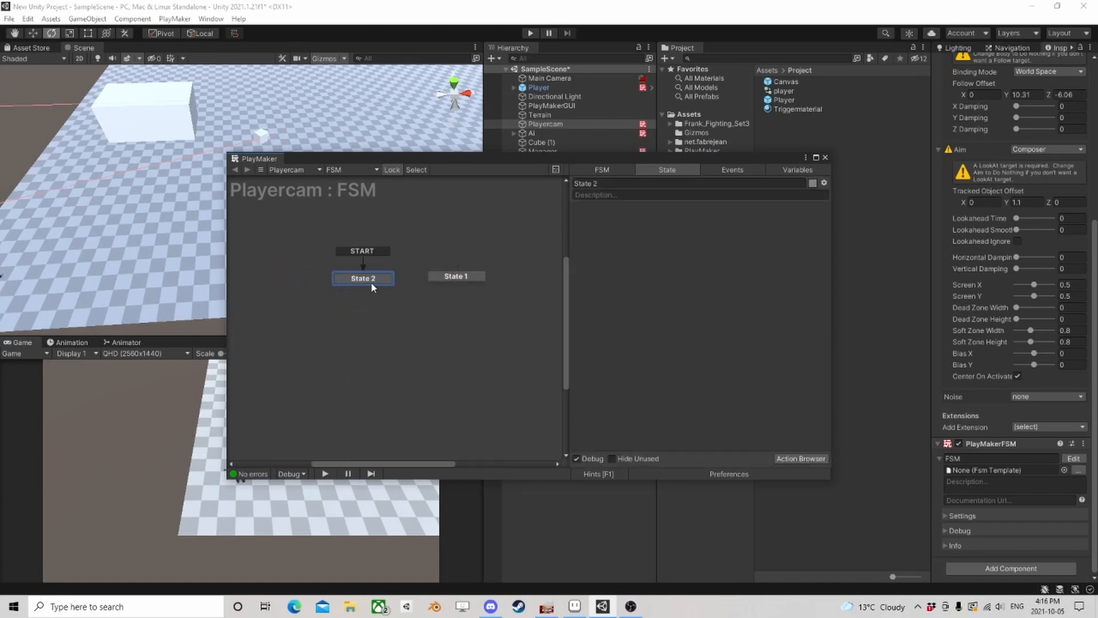
# Add a Game Object Is Null action to State 2 and set its Game Object to the global Player variable
pyautogui.click(817, 458)
pyautogui.write('is null')
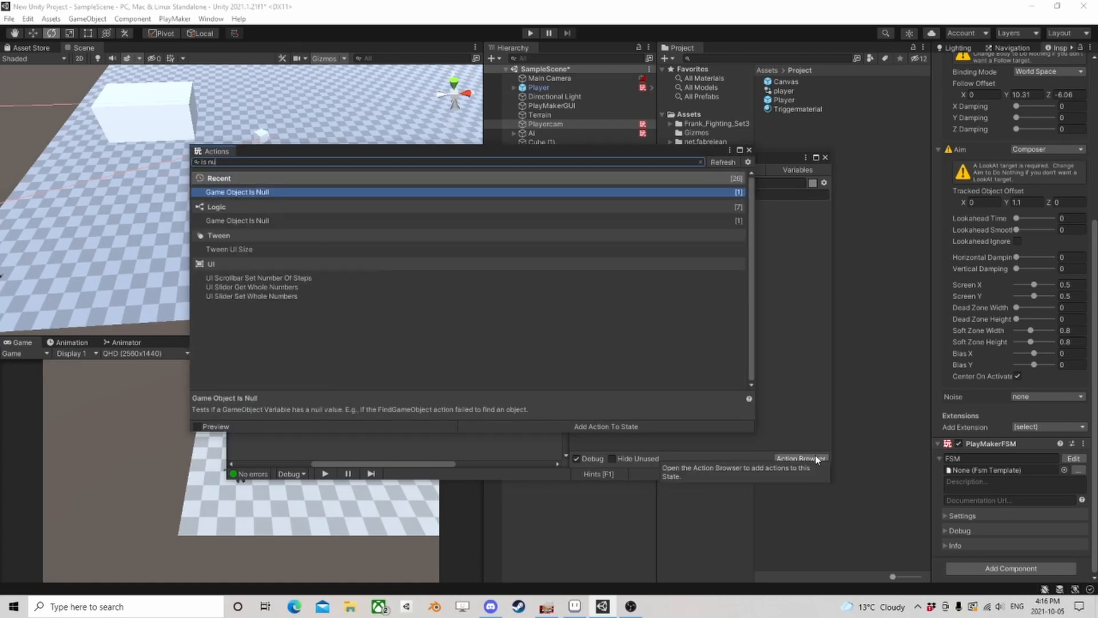
pyautogui.click(749, 150)
pyautogui.click(728, 224)
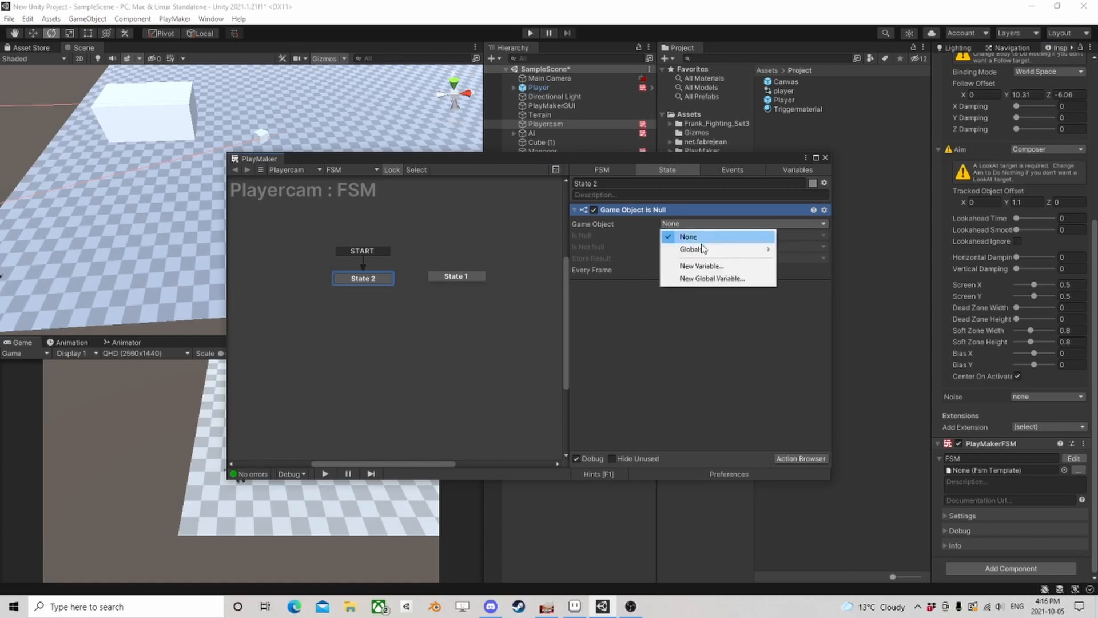
pyautogui.moveTo(703, 248)
pyautogui.click(803, 261)
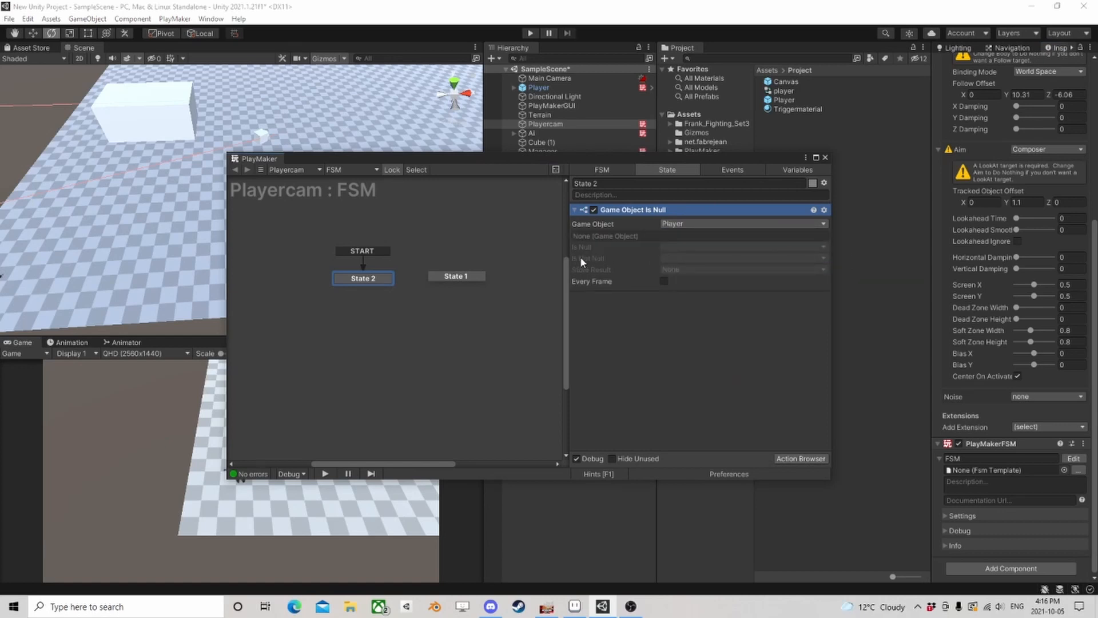
# Assign a new event named set to the action's Is Not Null field, and enable Every Frame
pyautogui.click(687, 258)
pyautogui.click(690, 329)
pyautogui.write('set')
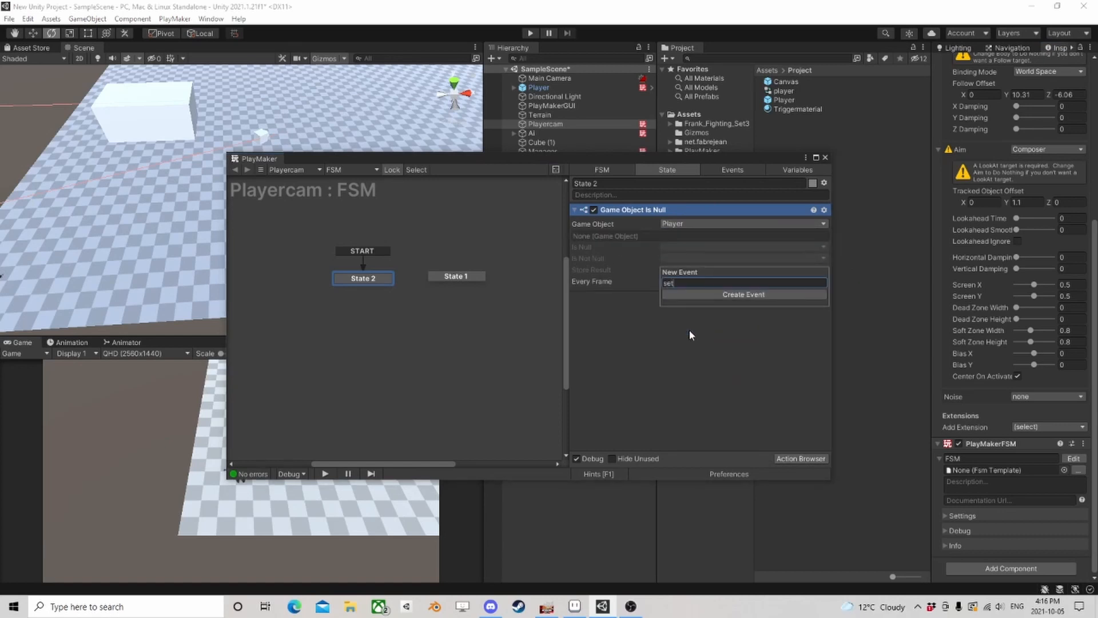
pyautogui.press('Return')
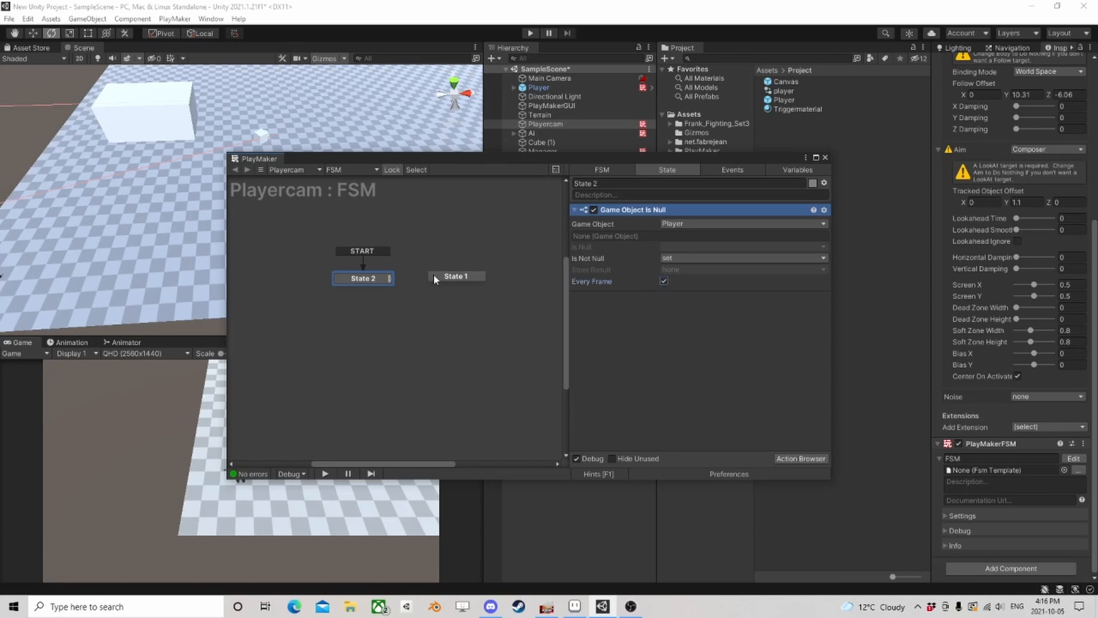
# Add the set transition to State 2 and link it to State 1
pyautogui.rightClick(361, 279)
pyautogui.moveTo(489, 286)
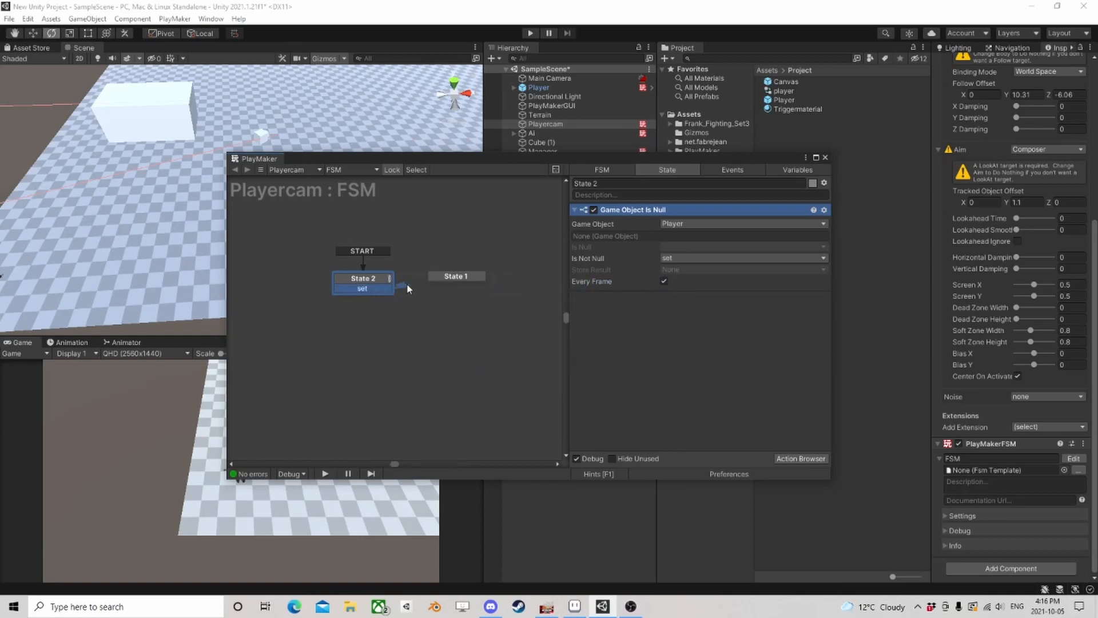
pyautogui.moveTo(377, 288); pyautogui.dragTo(456, 281)
# Copy the Game Object Is Null action from State 2 and paste it into State 1
pyautogui.click(366, 282)
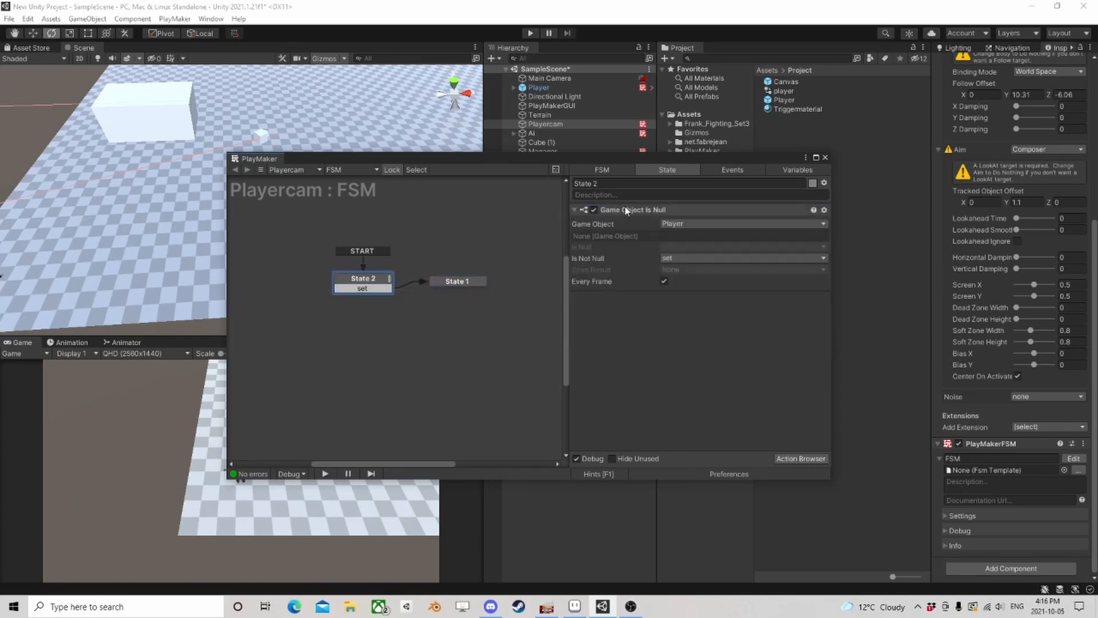
pyautogui.rightClick(625, 210)
pyautogui.click(662, 286)
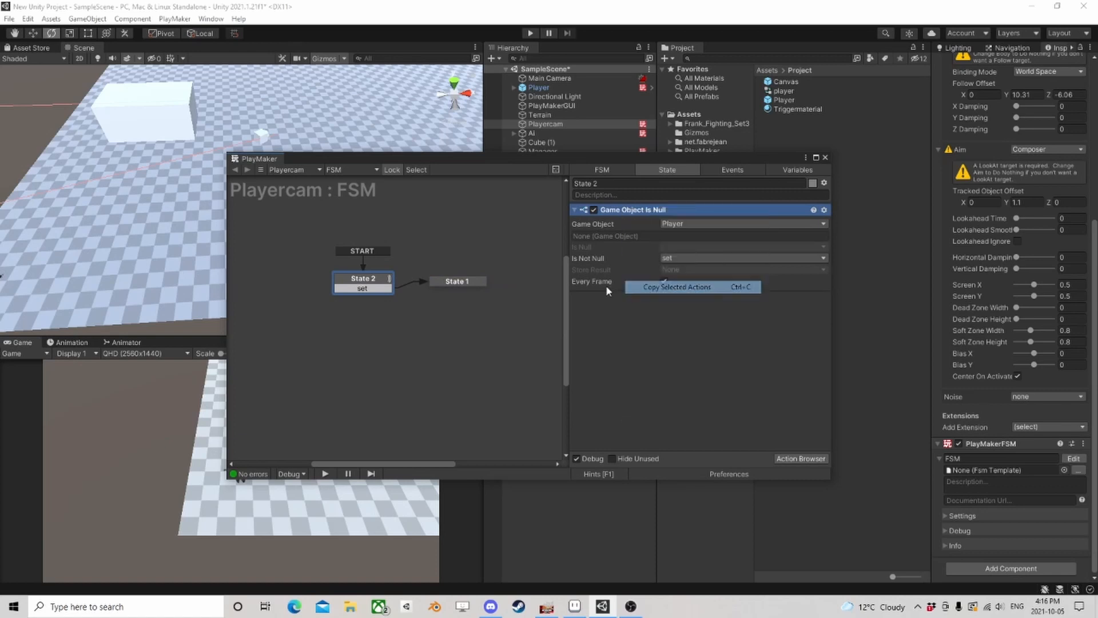
pyautogui.click(456, 281)
pyautogui.rightClick(611, 364)
pyautogui.click(649, 479)
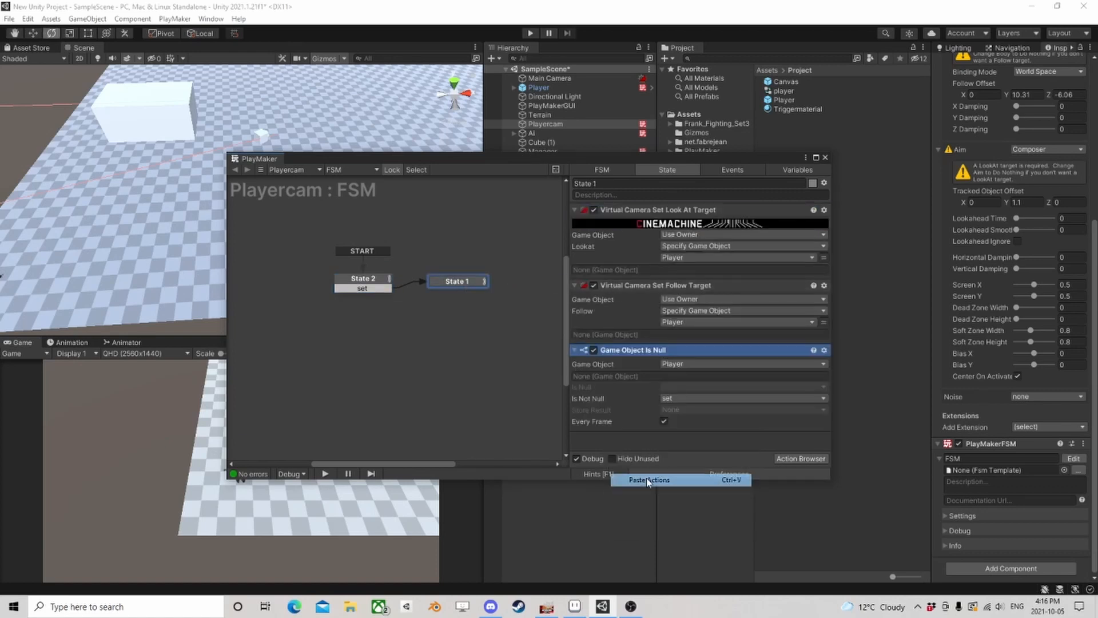
# In State 1's Game Object Is Null action, clear the Is Not Null event and assign a new lost player event to Is Null
pyautogui.click(678, 398)
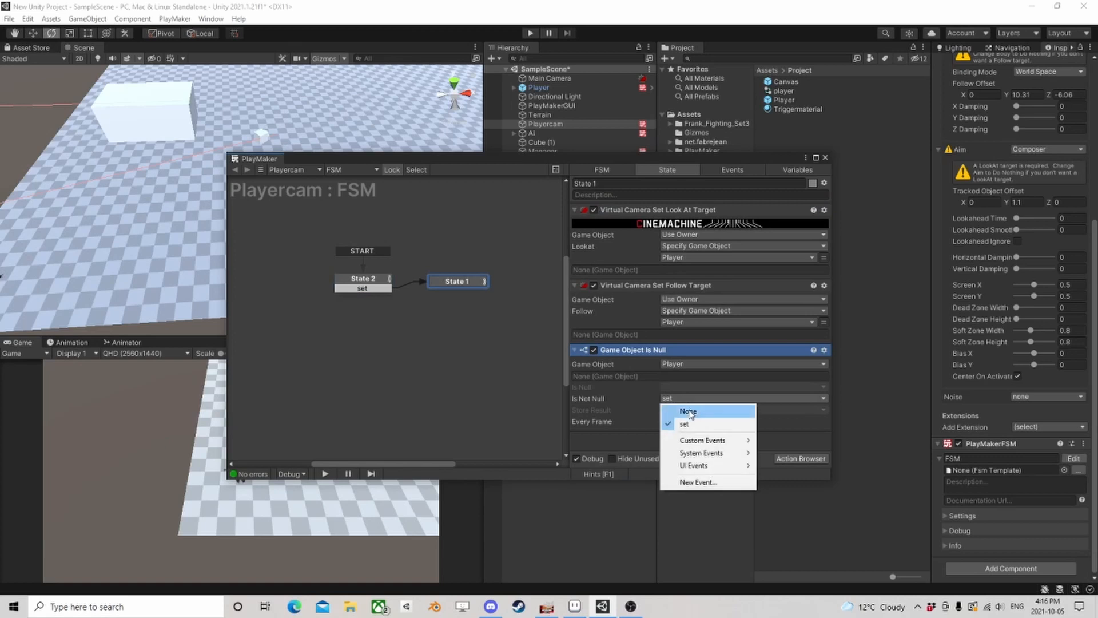
pyautogui.click(662, 411)
pyautogui.click(667, 394)
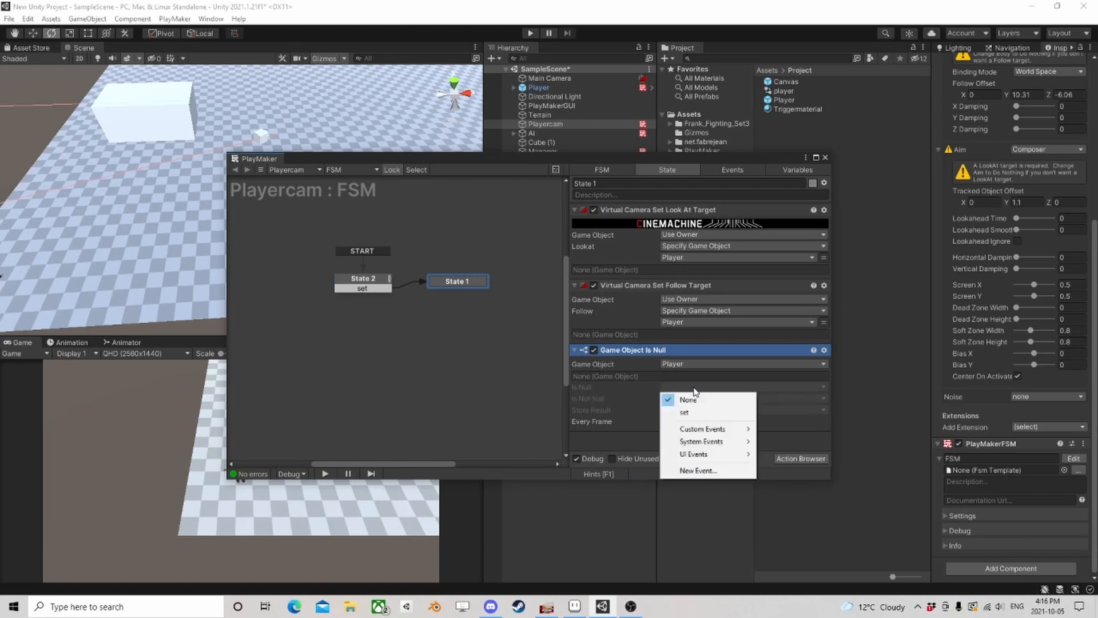
pyautogui.click(692, 470)
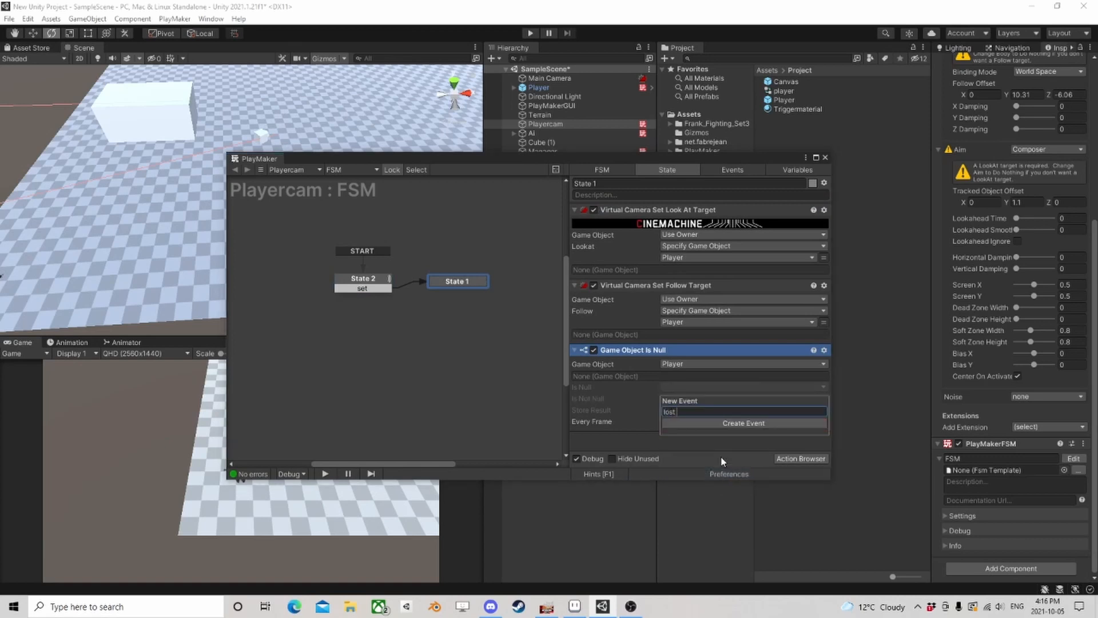
pyautogui.write('lost player')
pyautogui.press('Return')
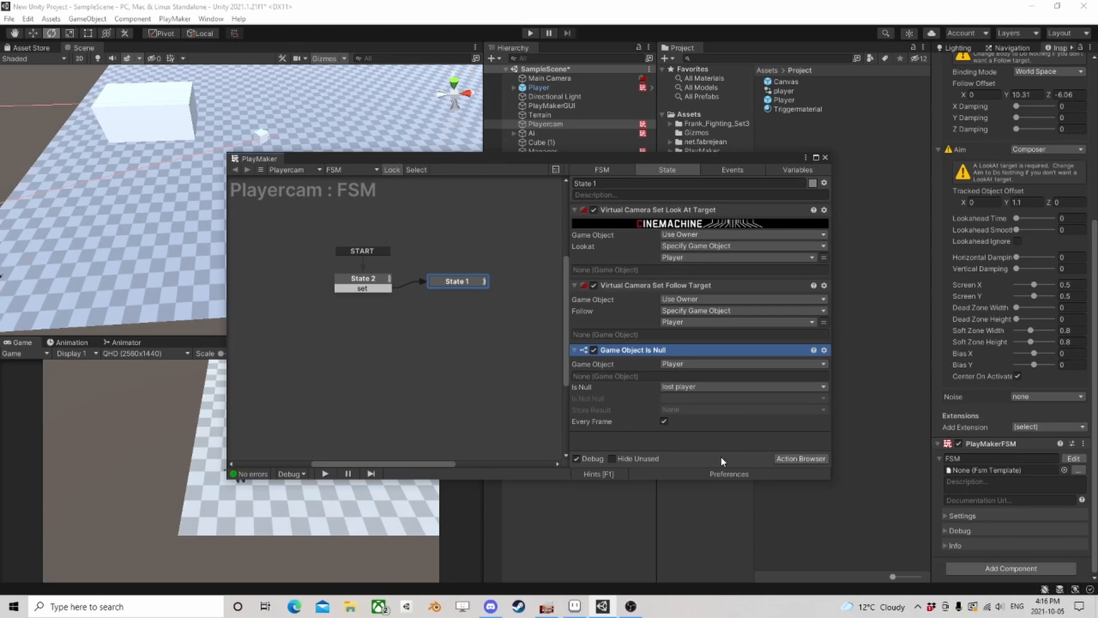
# Add the lost player transition to State 1 and link it back to State 2
pyautogui.rightClick(469, 286)
pyautogui.moveTo(515, 288)
pyautogui.click(626, 289)
pyautogui.moveTo(467, 291); pyautogui.dragTo(372, 281)
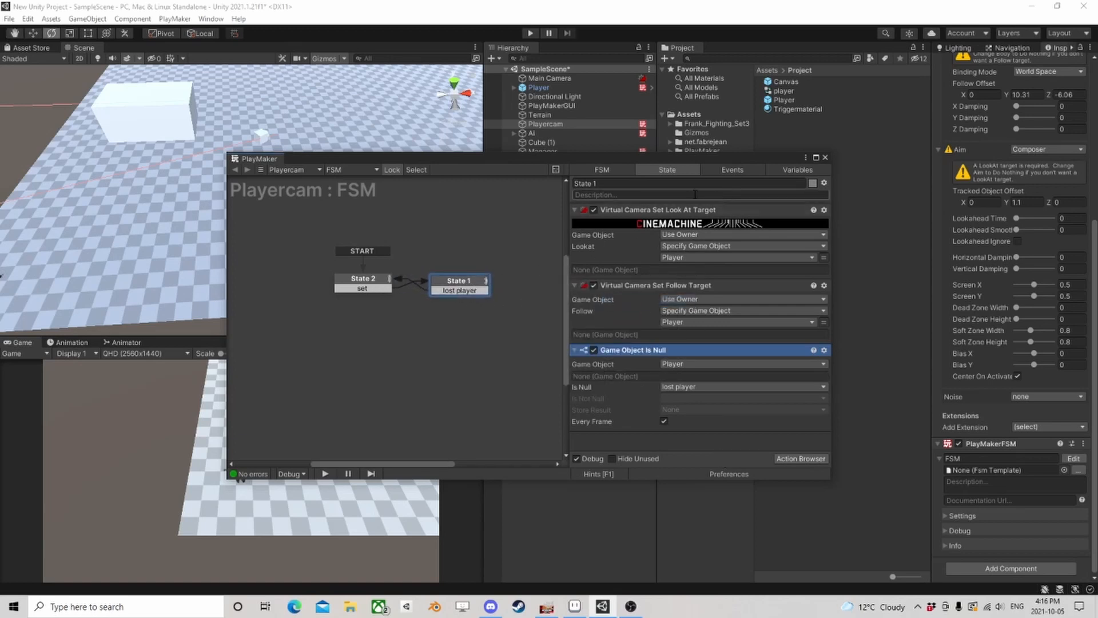
# Run the scene, close the FSM editor, walk the player around to check that the camera follows, and stop the run
pyautogui.click(532, 33)
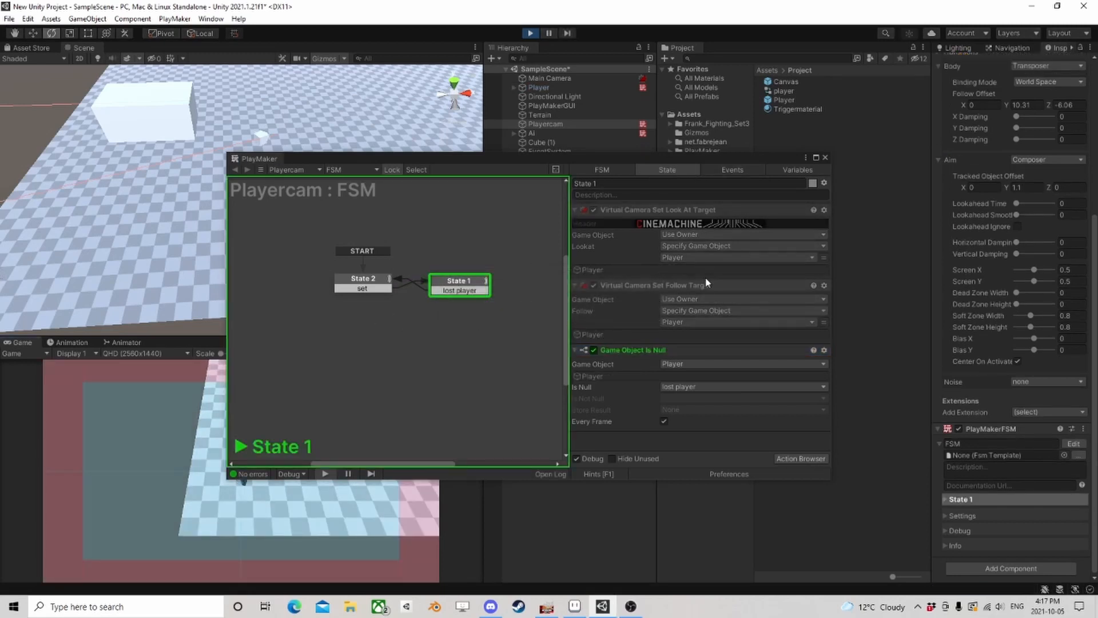
pyautogui.click(824, 158)
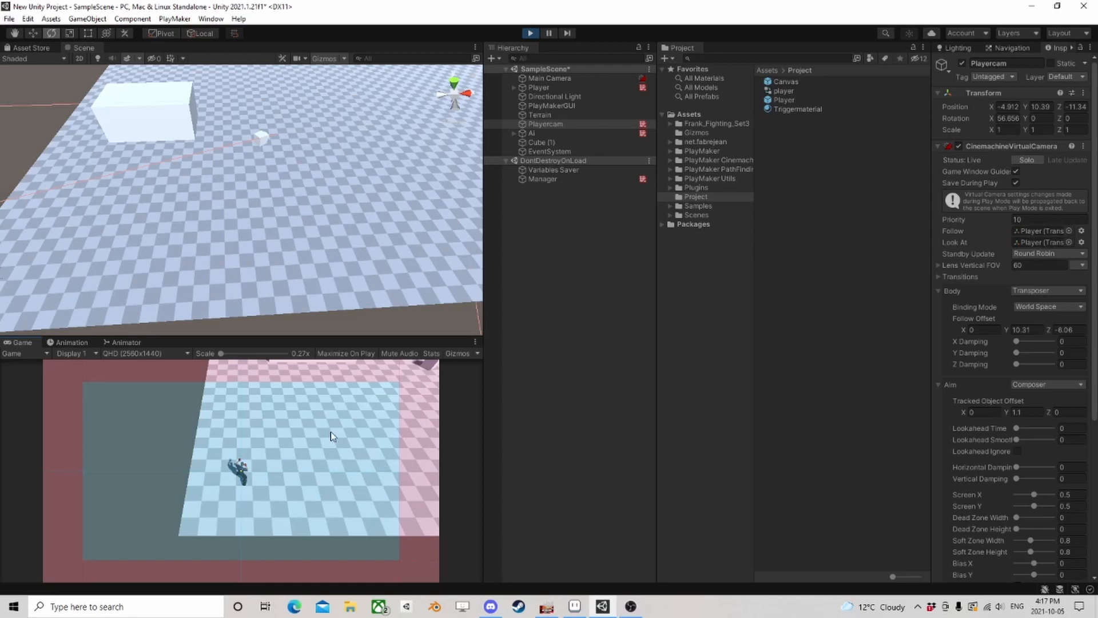
pyautogui.press('d')
pyautogui.press('w')
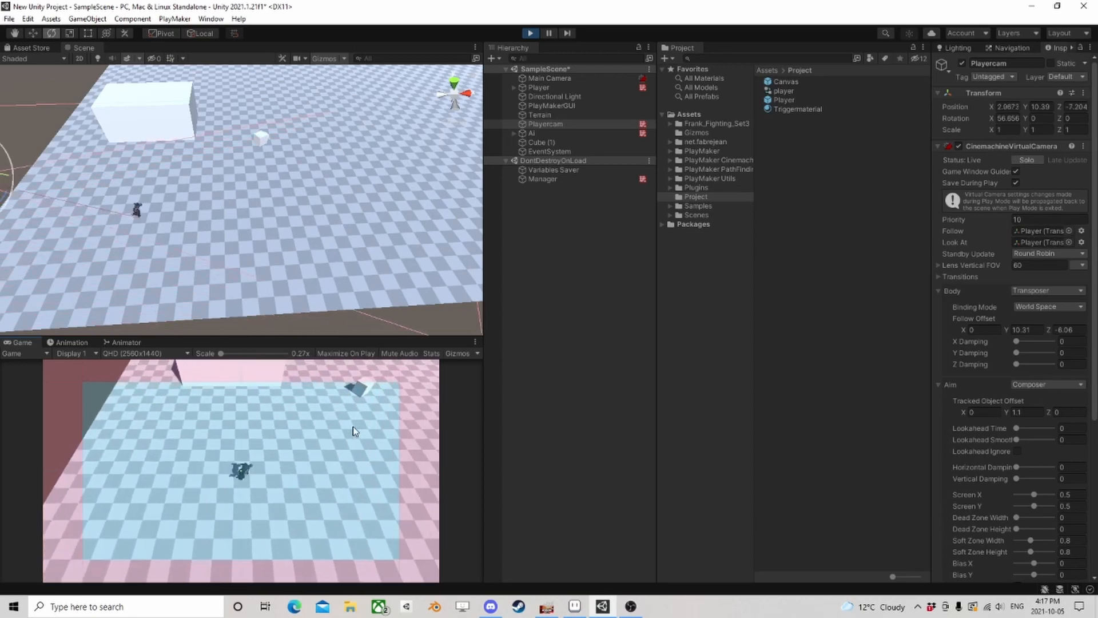
pyautogui.press('d')
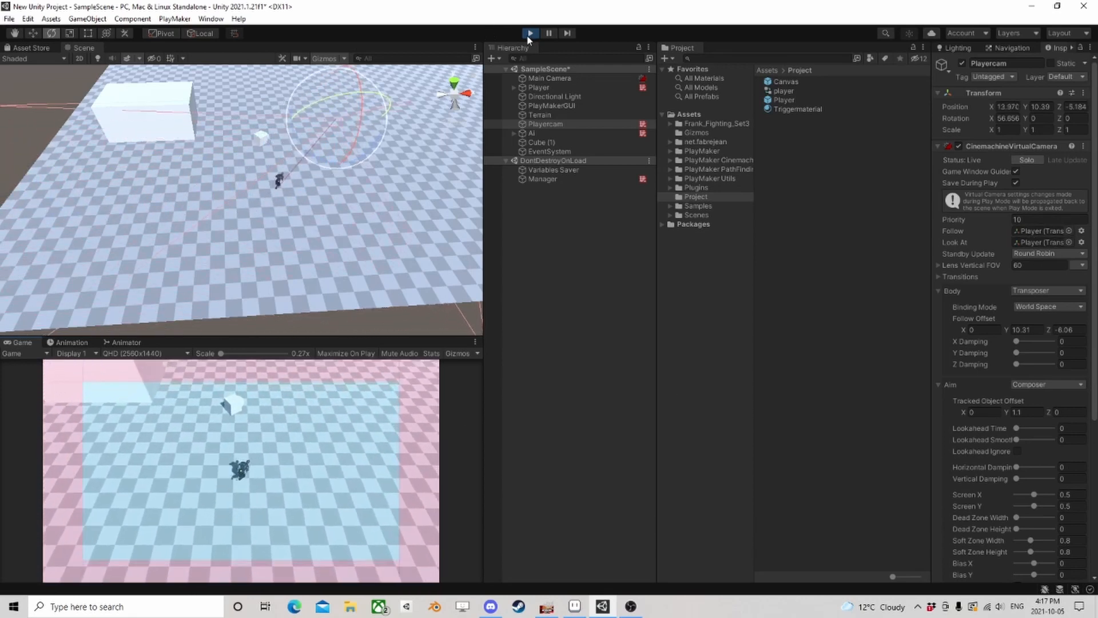
pyautogui.press('d')
pyautogui.press('w')
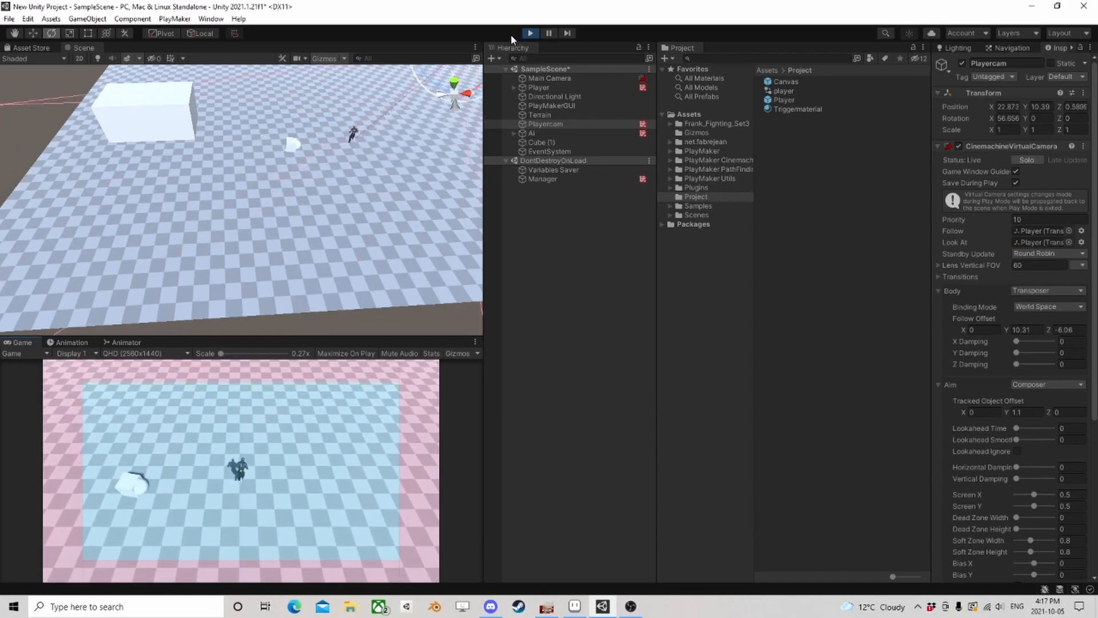
pyautogui.press('w')
pyautogui.press('a')
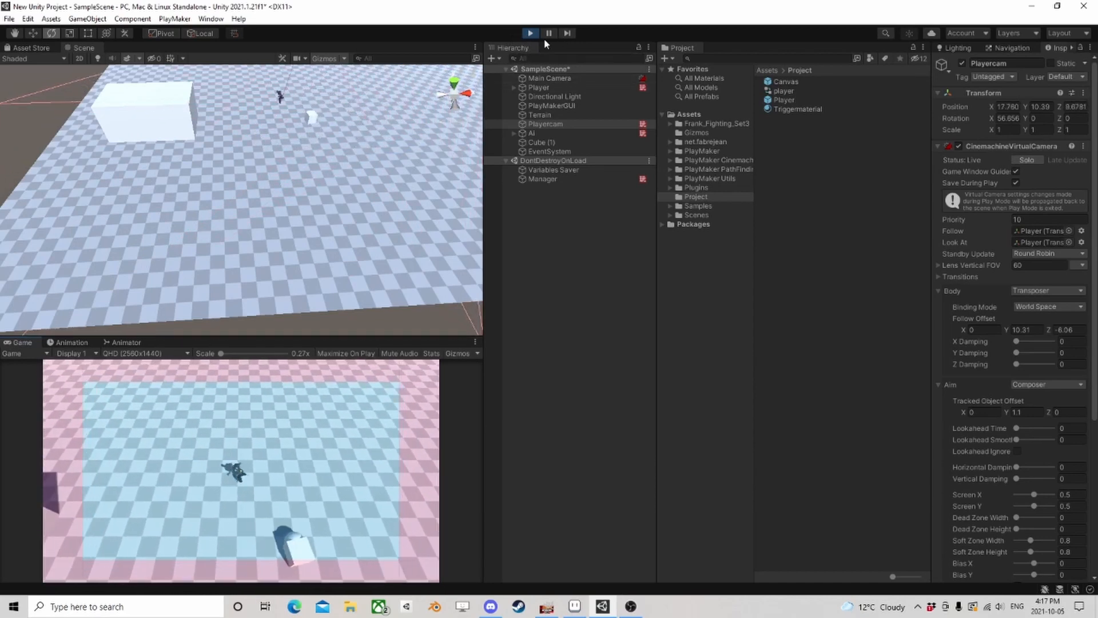
pyautogui.click(530, 33)
# Set the Ai's Nav Mesh Agent Angular Speed to 300 and Speed to 5
pyautogui.click(533, 132)
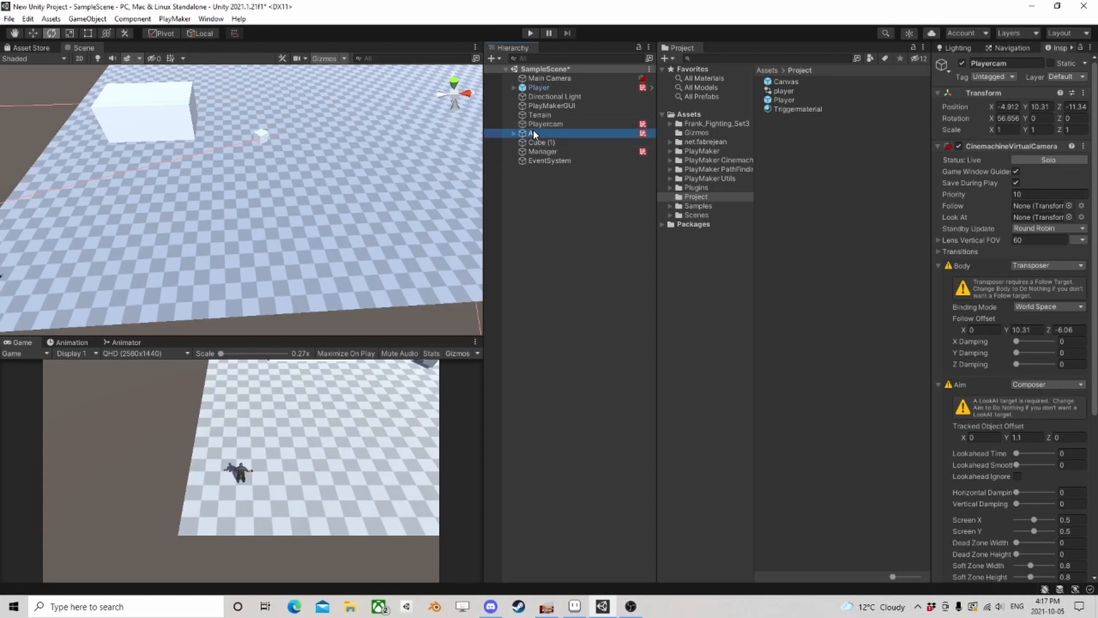
pyautogui.scroll(-5, 1031, 342)
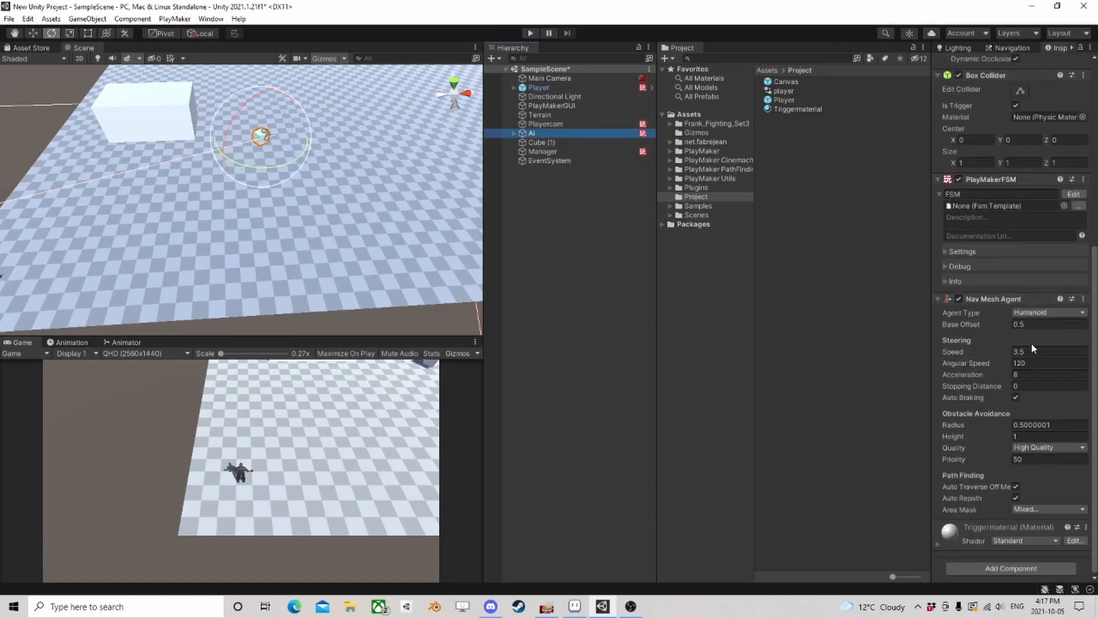
pyautogui.click(1037, 361)
pyautogui.write('300')
pyautogui.click(1033, 352)
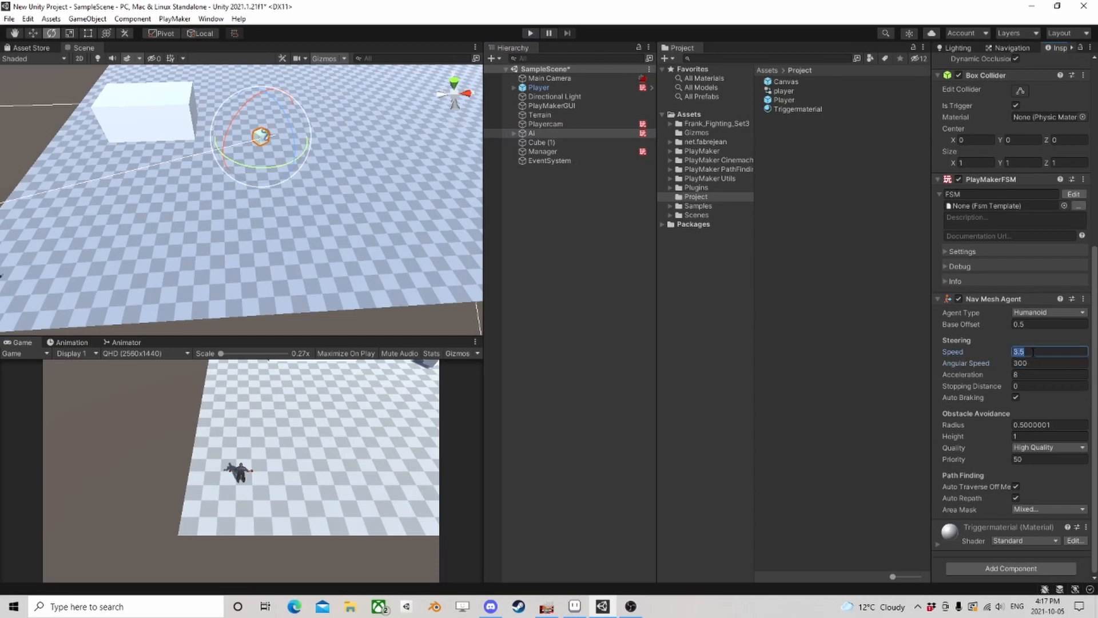
pyautogui.scroll(1, 270, 207)
pyautogui.moveTo(211, 218); pyautogui.dragTo(284, 199, button='middle')
pyautogui.moveTo(332, 164); pyautogui.dragTo(349, 198, button='middle')
pyautogui.scroll(2, 334, 156)
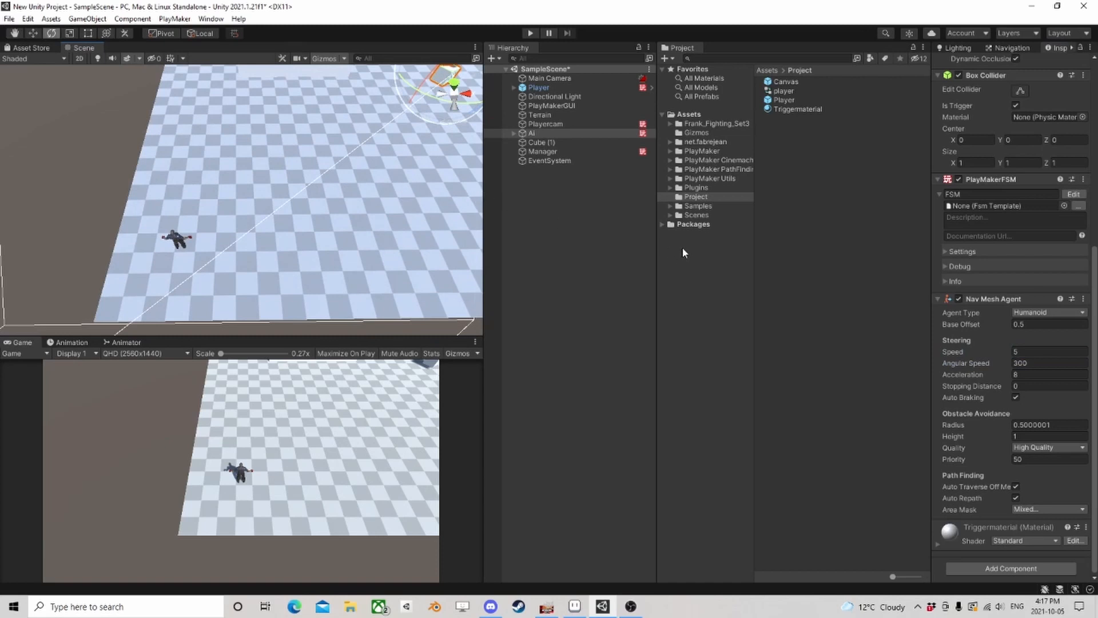
# Open the Manager's StartCombat FSM and review the Get Event Info, Get Position and Load Scene actions in State 2
pyautogui.click(546, 151)
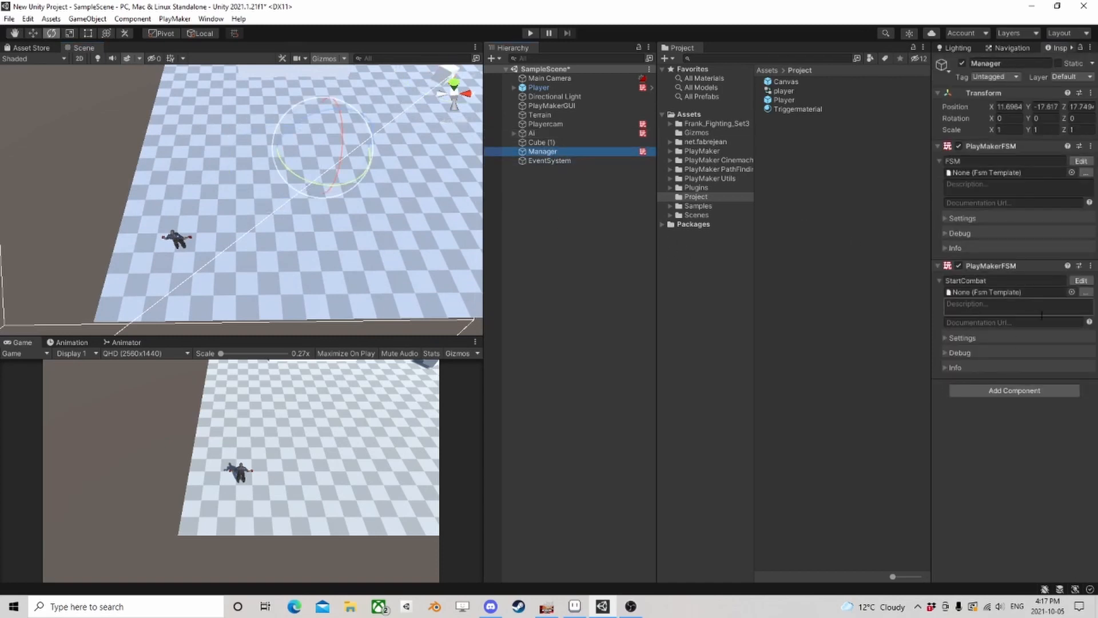
pyautogui.click(1081, 280)
pyautogui.click(452, 281)
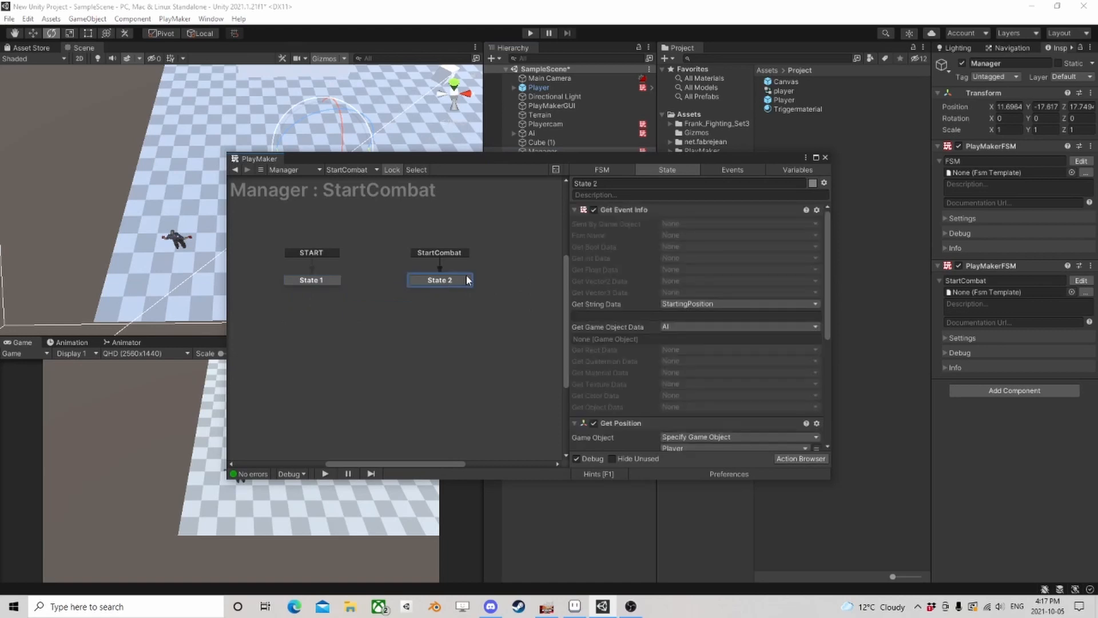
pyautogui.scroll(-3, 677, 293)
pyautogui.scroll(3, 695, 311)
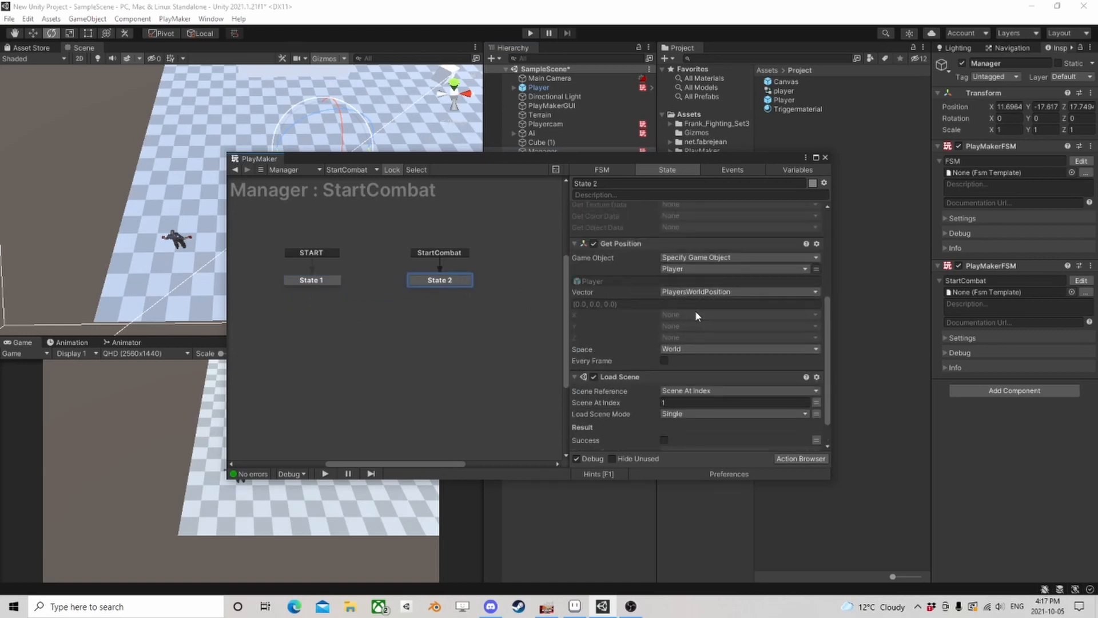
pyautogui.scroll(-3, 695, 310)
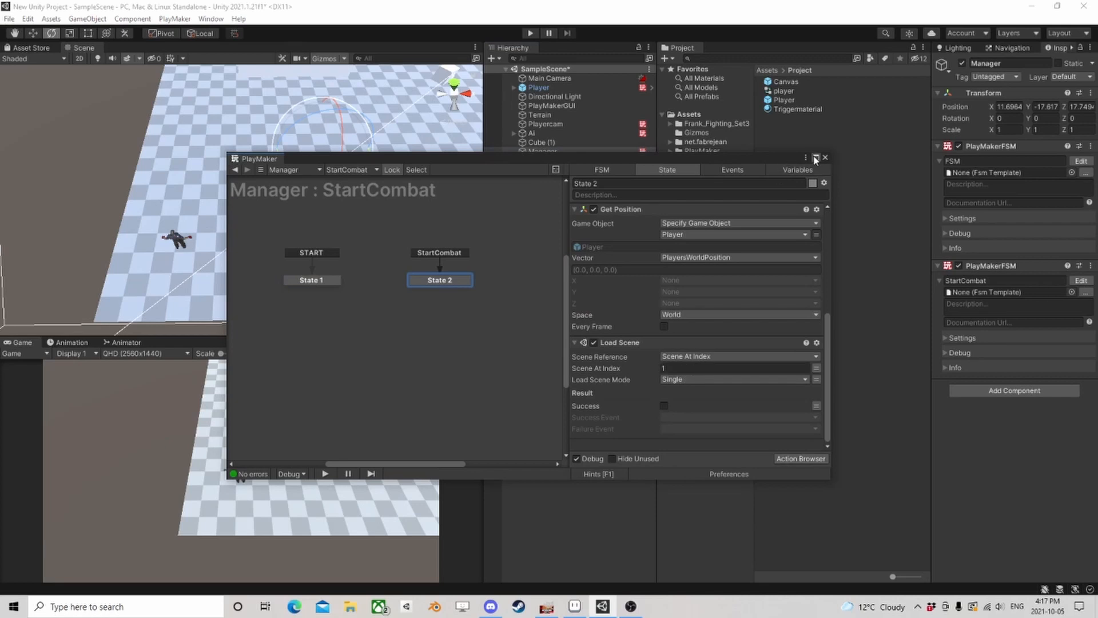
# Run the scene until combat loads, check State 2's stored event data and player position, stop the run, and close the FSM editor
pyautogui.click(530, 33)
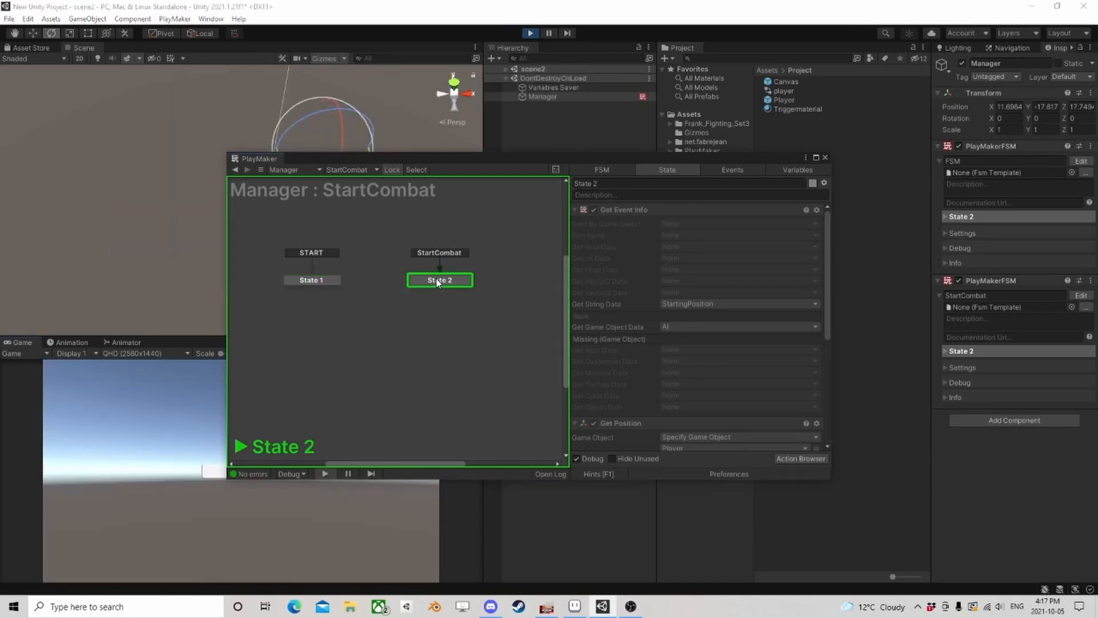
pyautogui.scroll(-1, 719, 318)
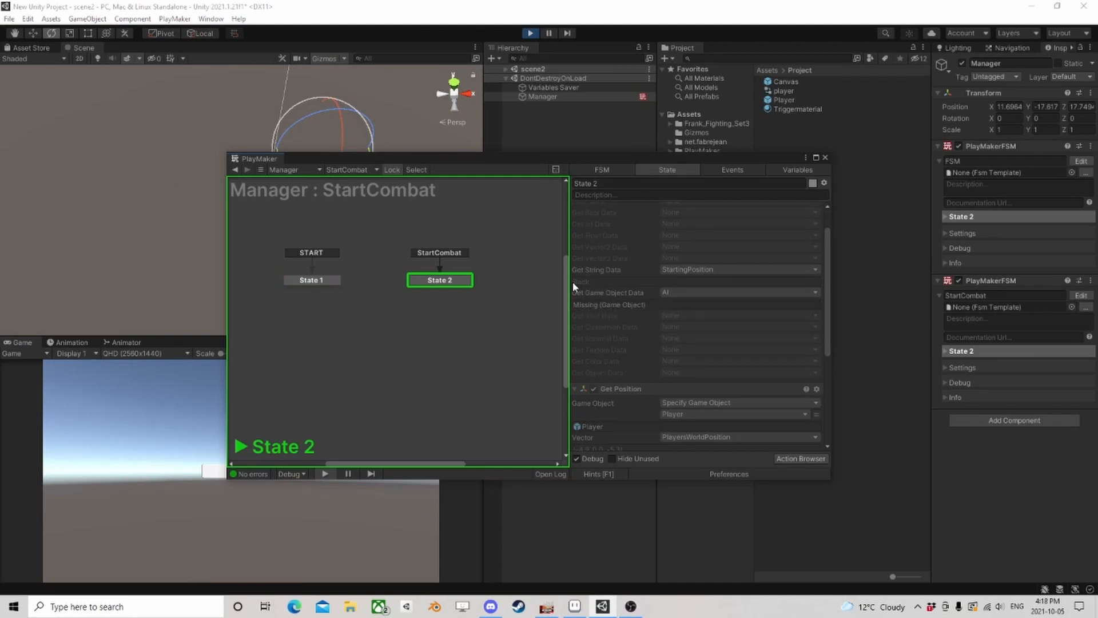
pyautogui.scroll(-5, 621, 293)
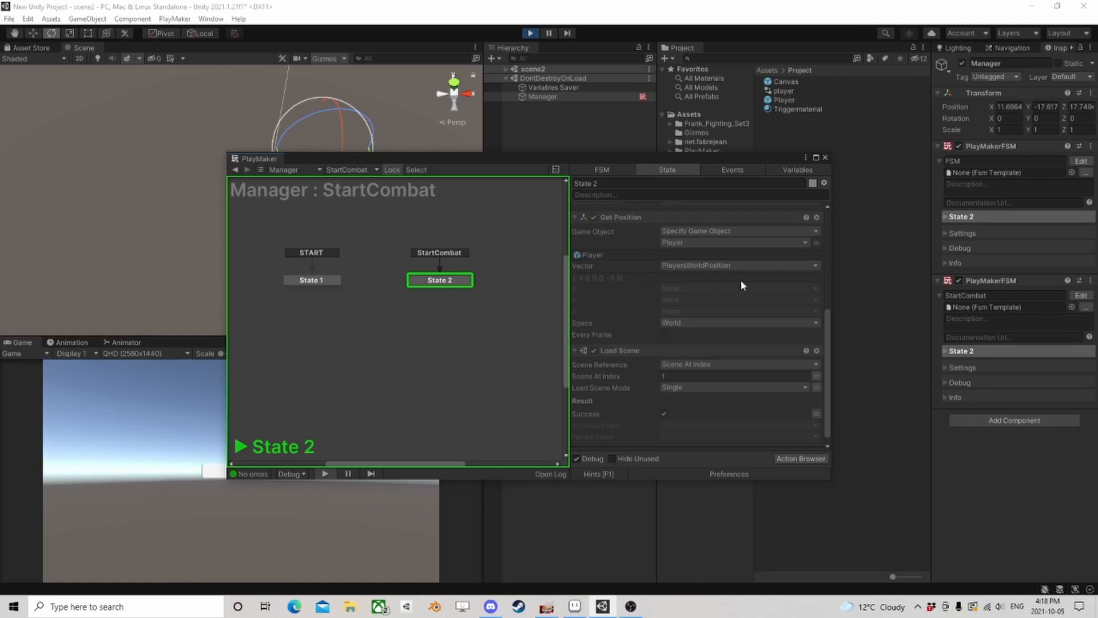
pyautogui.scroll(5, 612, 296)
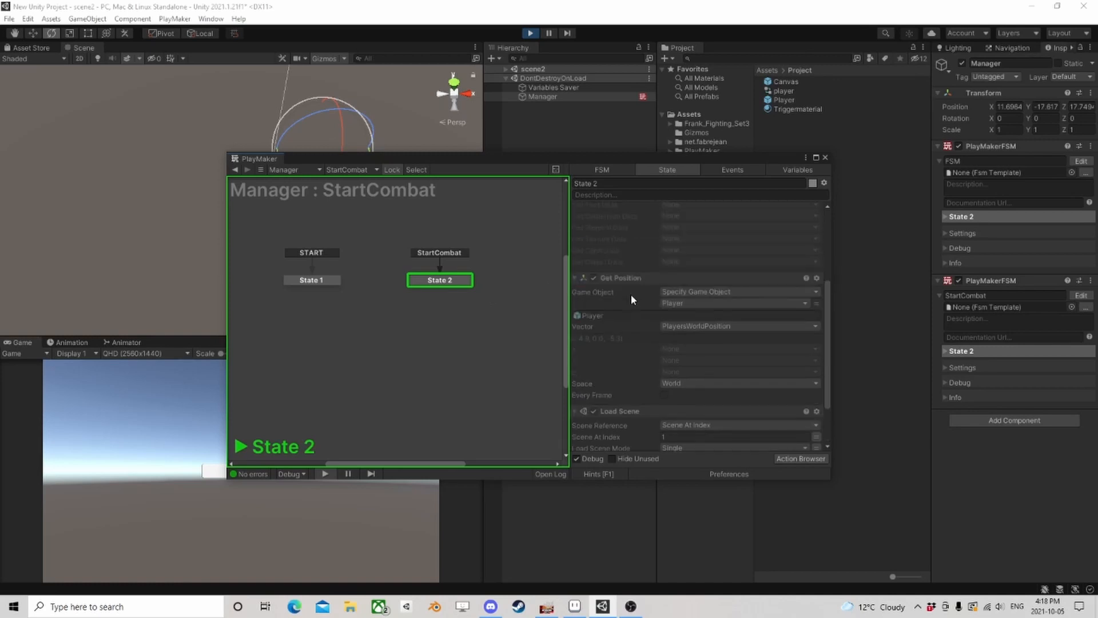
pyautogui.click(530, 33)
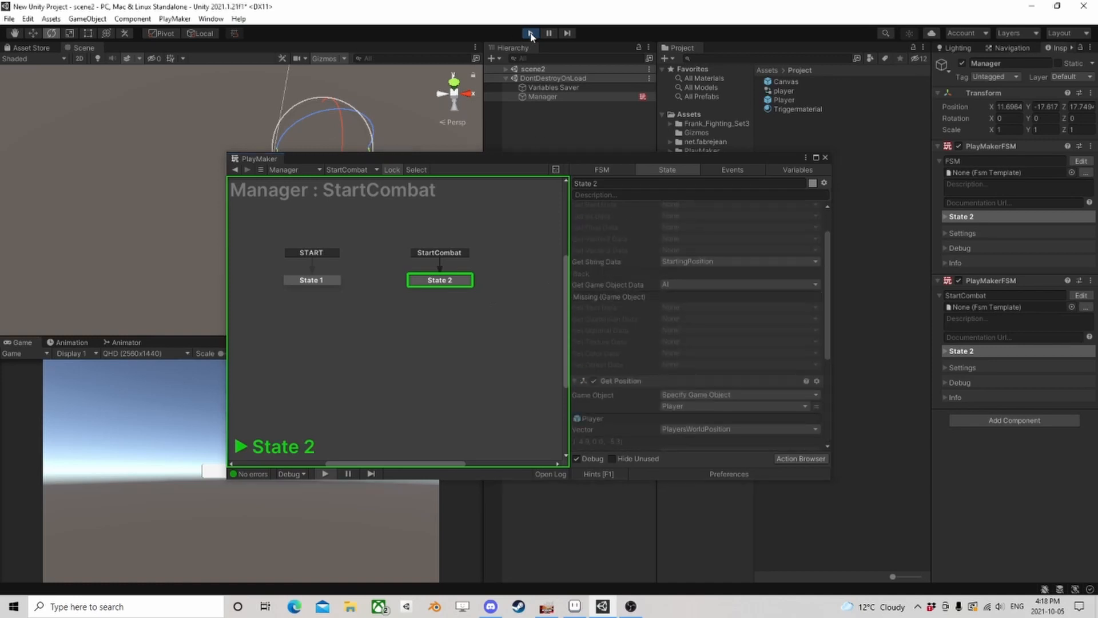
pyautogui.click(826, 158)
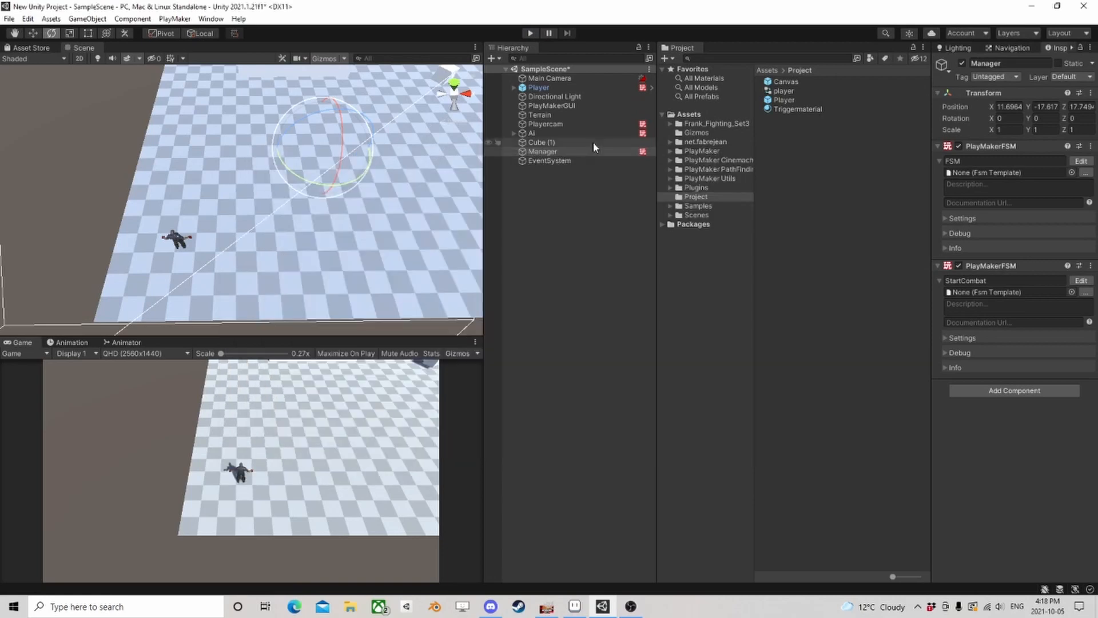
# Focus the view on the Ai, save SampleScene, and open scene2
pyautogui.click(535, 134)
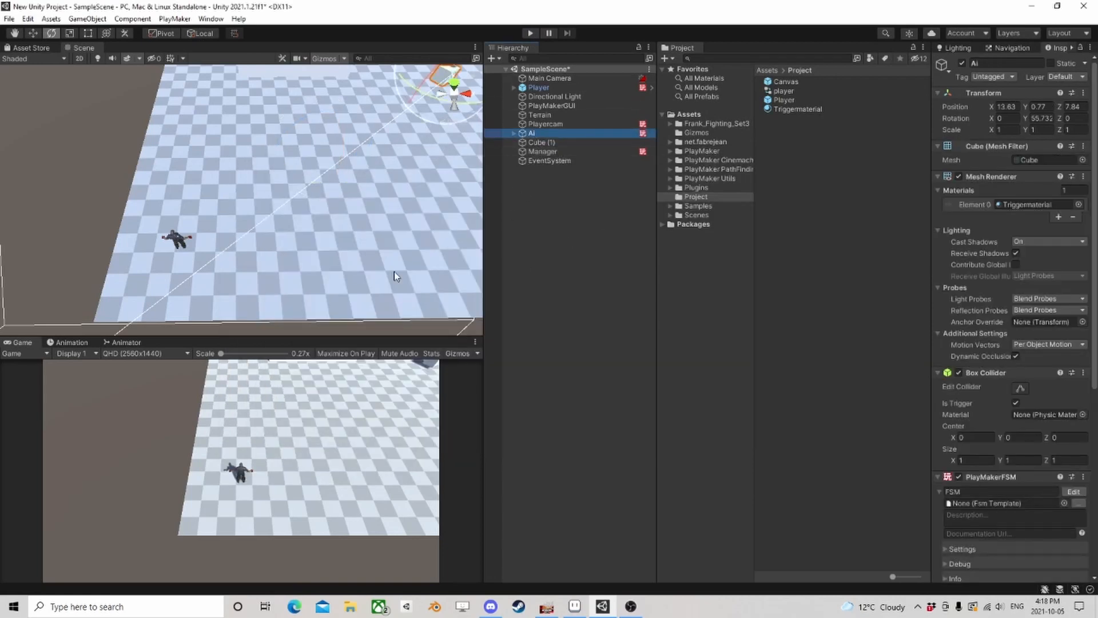
pyautogui.press('f')
pyautogui.click(10, 18)
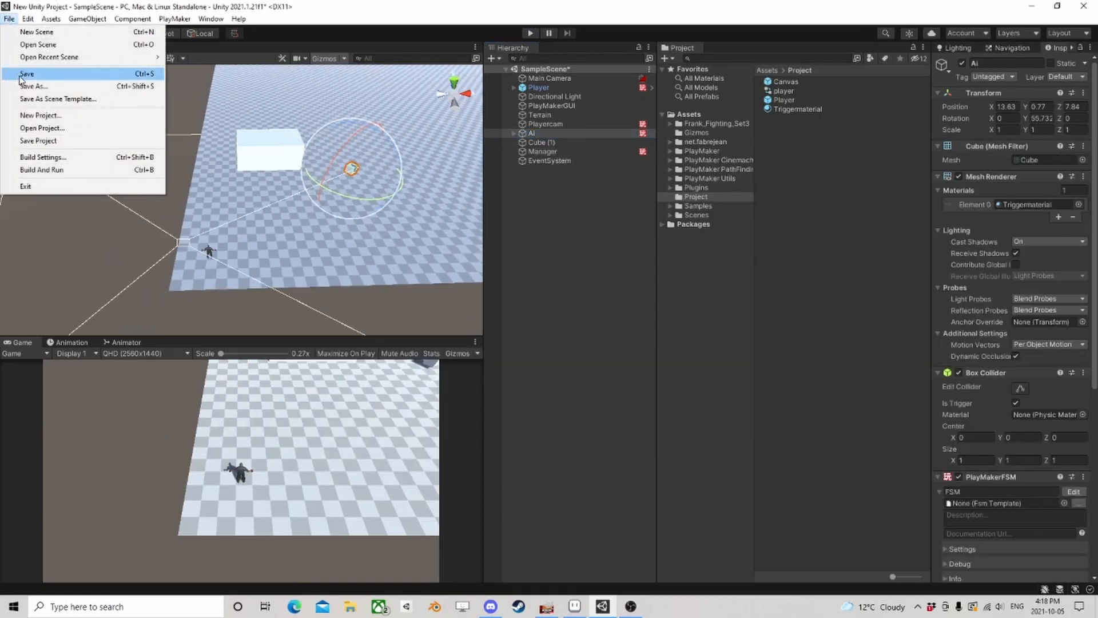
pyautogui.click(26, 73)
pyautogui.click(9, 18)
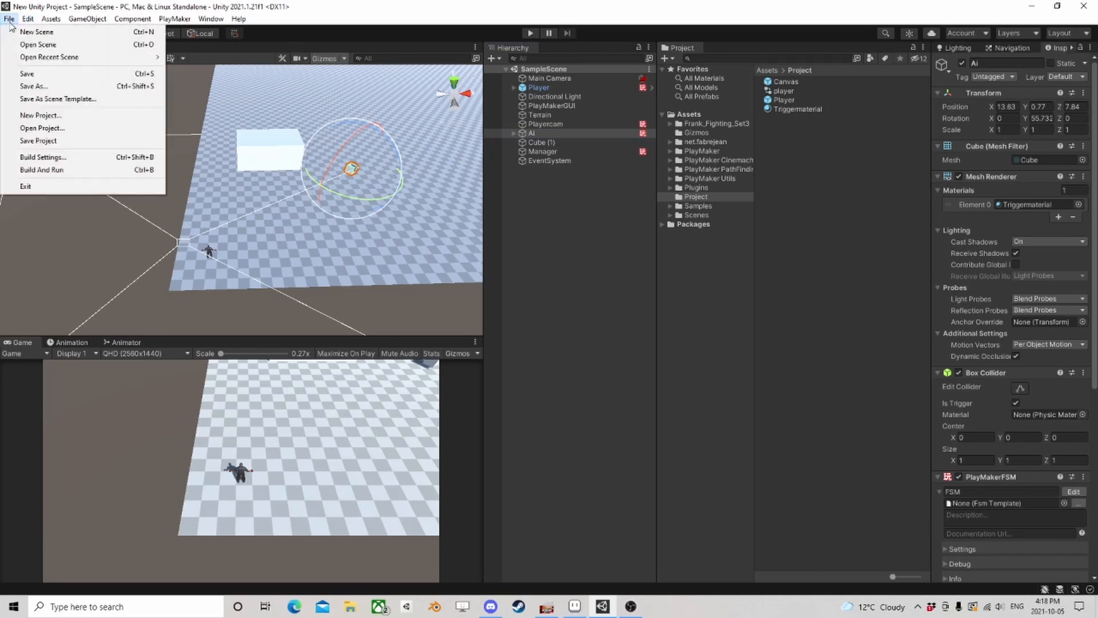
pyautogui.click(38, 45)
pyautogui.click(128, 240)
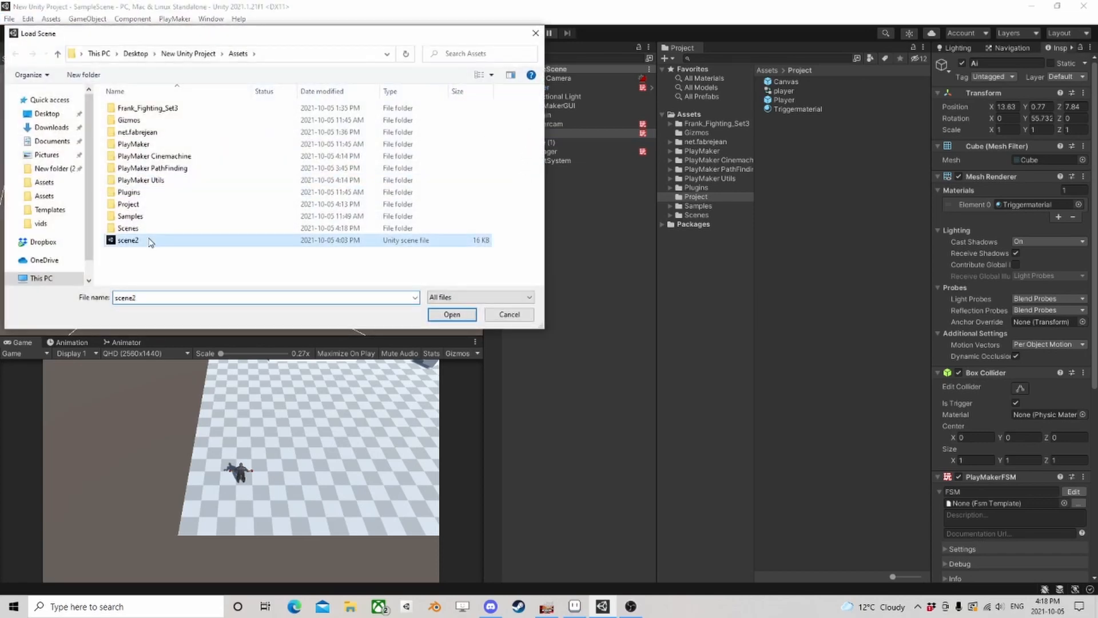
pyautogui.click(452, 314)
# Add a Plane to scene2 and set its position to 0, 0, 0
pyautogui.rightClick(564, 170)
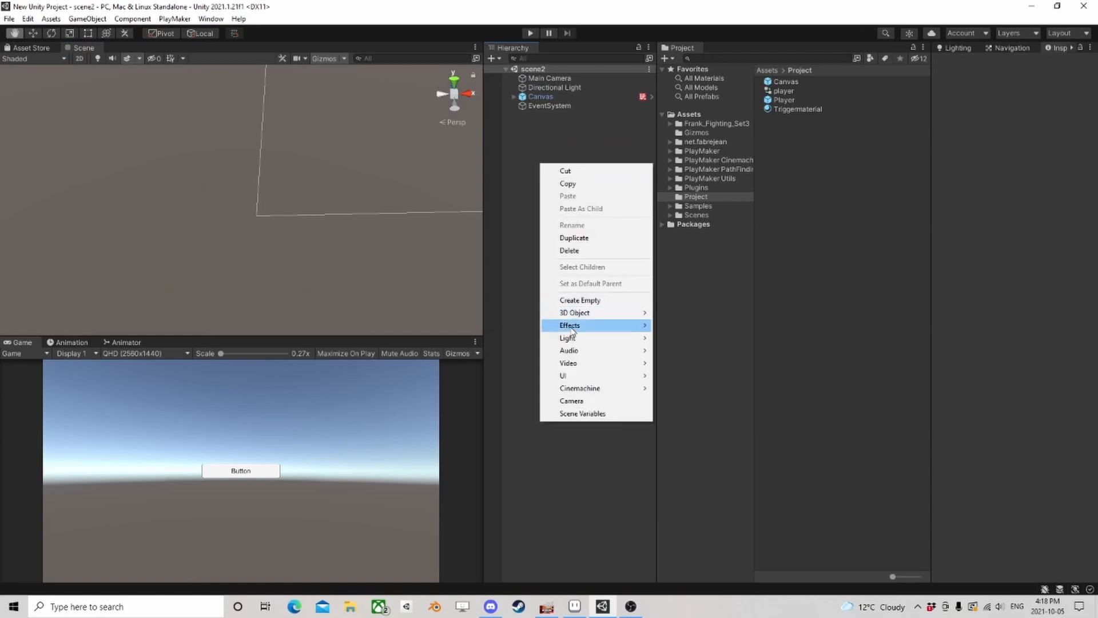
pyautogui.moveTo(591, 321)
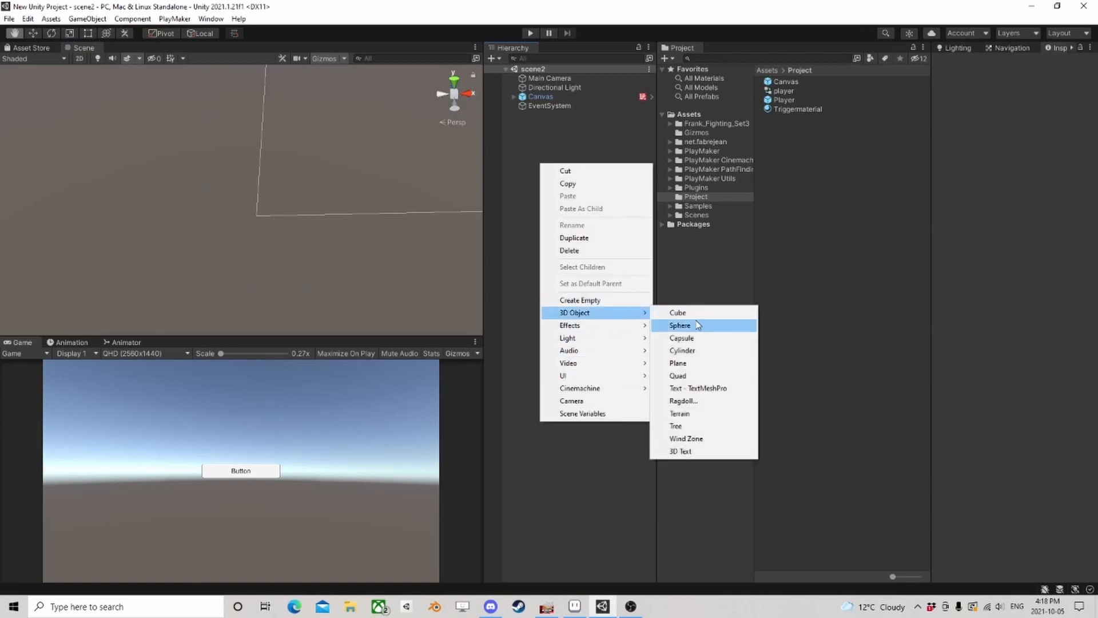
pyautogui.click(677, 363)
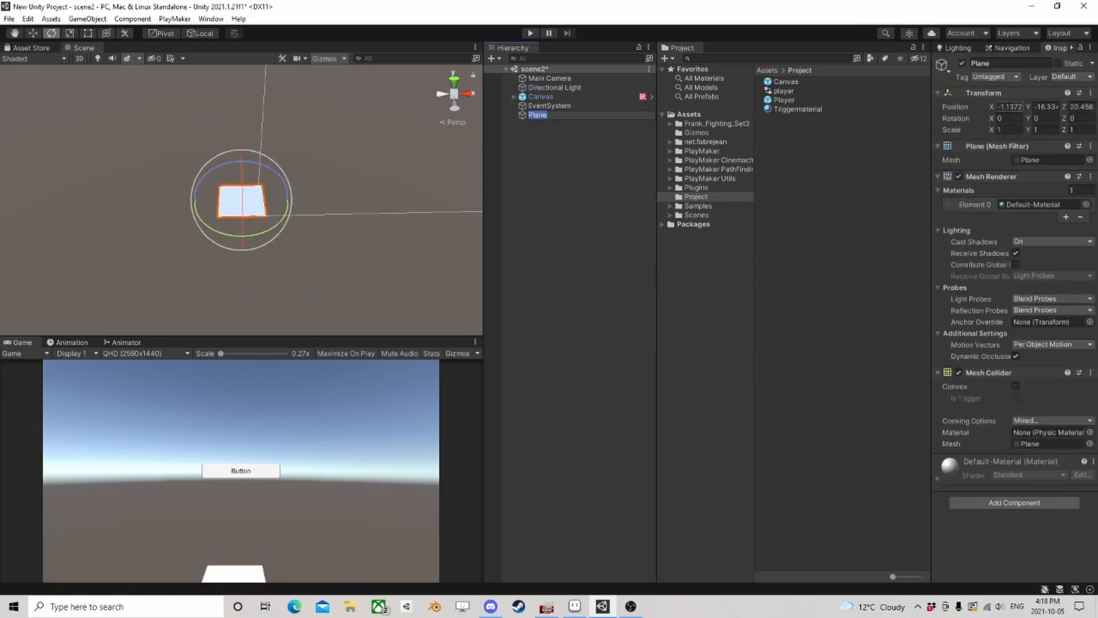
pyautogui.click(1009, 106)
pyautogui.write('0')
pyautogui.press('Tab')
pyautogui.write('0')
pyautogui.press('Return')
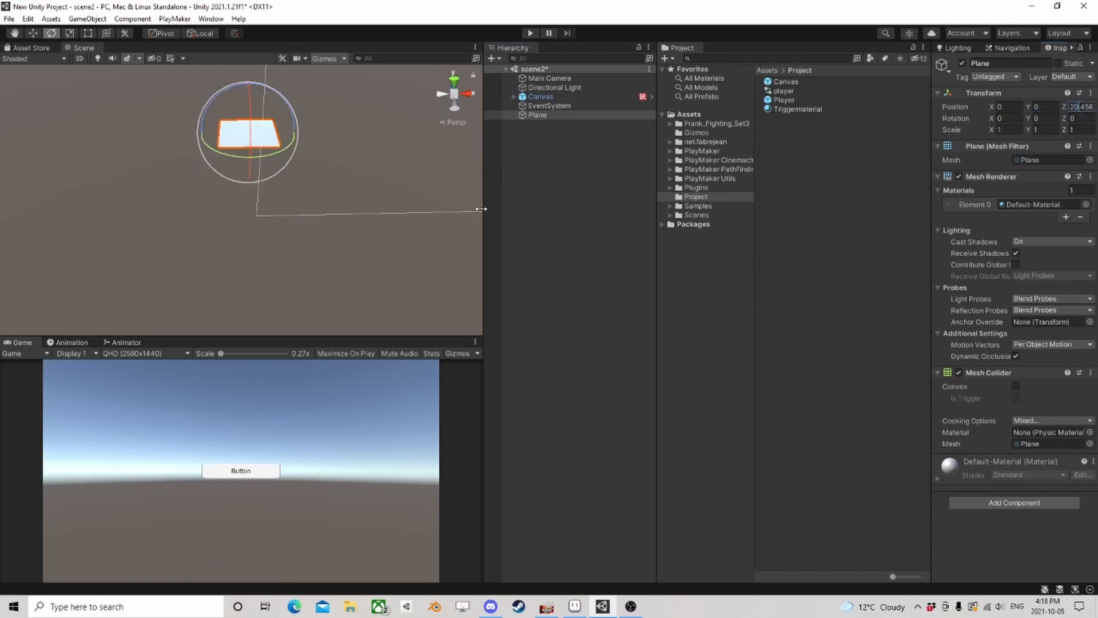
pyautogui.write('0')
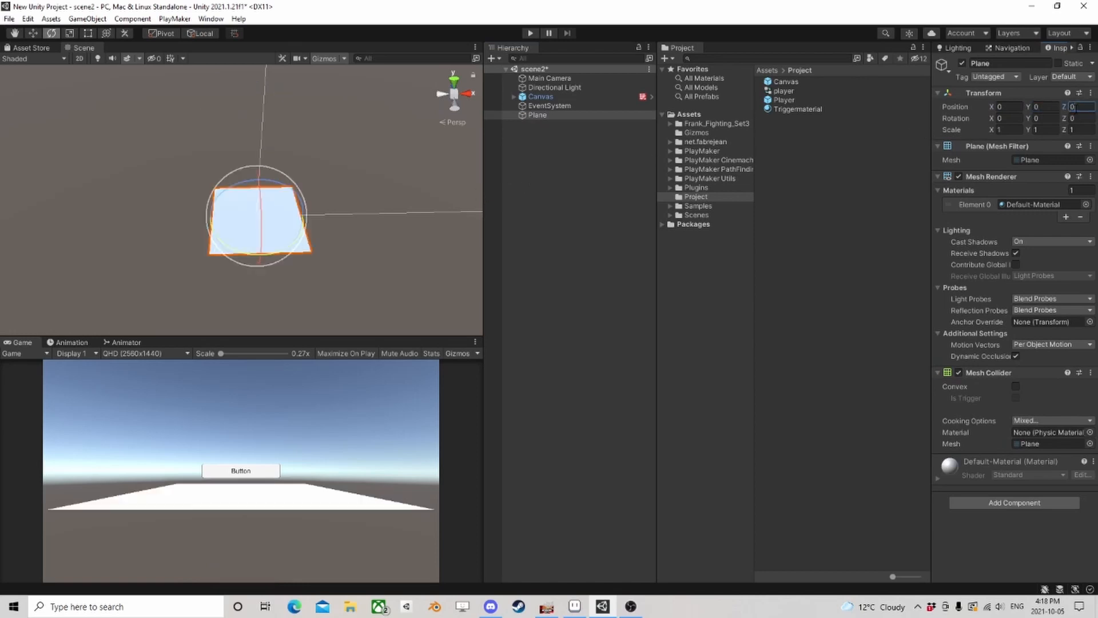
# Delete the Canvas from scene2
pyautogui.scroll(8, 231, 259)
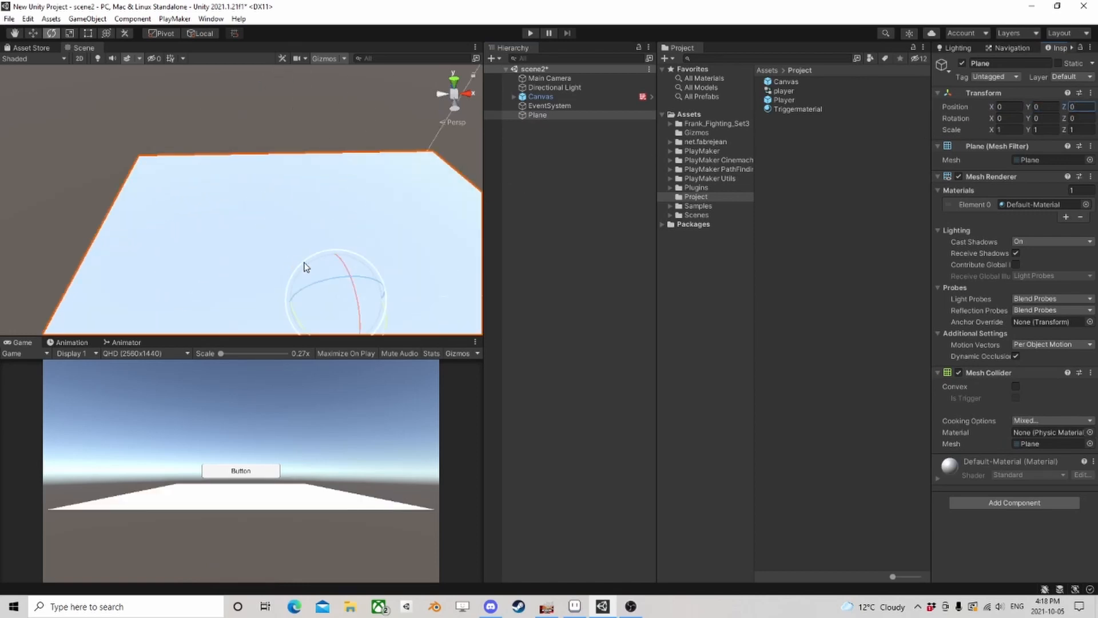
pyautogui.moveTo(304, 265); pyautogui.dragTo(306, 280, button='middle')
pyautogui.click(626, 98)
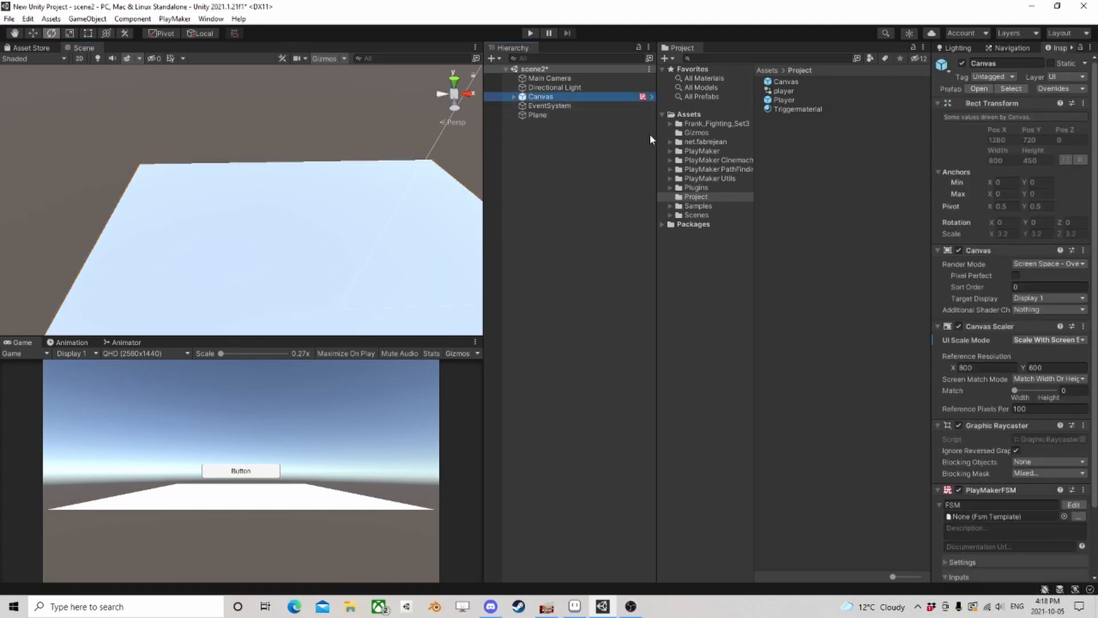
pyautogui.press('Delete')
# Frame the plane from above one end in the Scene view and align the Main Camera with that view
pyautogui.moveTo(360, 210); pyautogui.dragTo(340, 202, button='middle')
pyautogui.scroll(-3, 340, 201)
pyautogui.moveTo(341, 202); pyautogui.dragTo(352, 206, button='right')
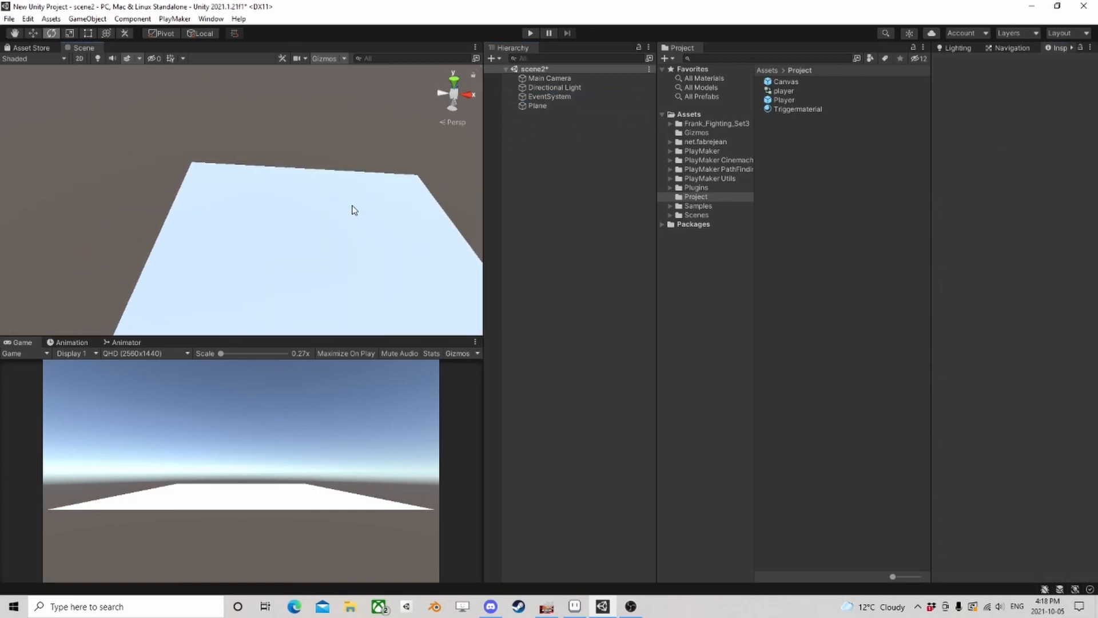
pyautogui.moveTo(354, 210); pyautogui.dragTo(350, 195, button='middle')
pyautogui.scroll(2, 350, 195)
pyautogui.moveTo(358, 213); pyautogui.dragTo(362, 178, button='right')
pyautogui.moveTo(366, 208); pyautogui.dragTo(373, 207, button='middle')
pyautogui.moveTo(326, 192); pyautogui.dragTo(344, 208, button='right')
pyautogui.moveTo(334, 202); pyautogui.dragTo(285, 214, button='right')
pyautogui.scroll(-3, 328, 215)
pyautogui.scroll(-3, 303, 203)
pyautogui.moveTo(304, 201); pyautogui.dragTo(295, 199, button='middle')
pyautogui.scroll(1, 291, 203)
pyautogui.moveTo(291, 204); pyautogui.dragTo(297, 198, button='right')
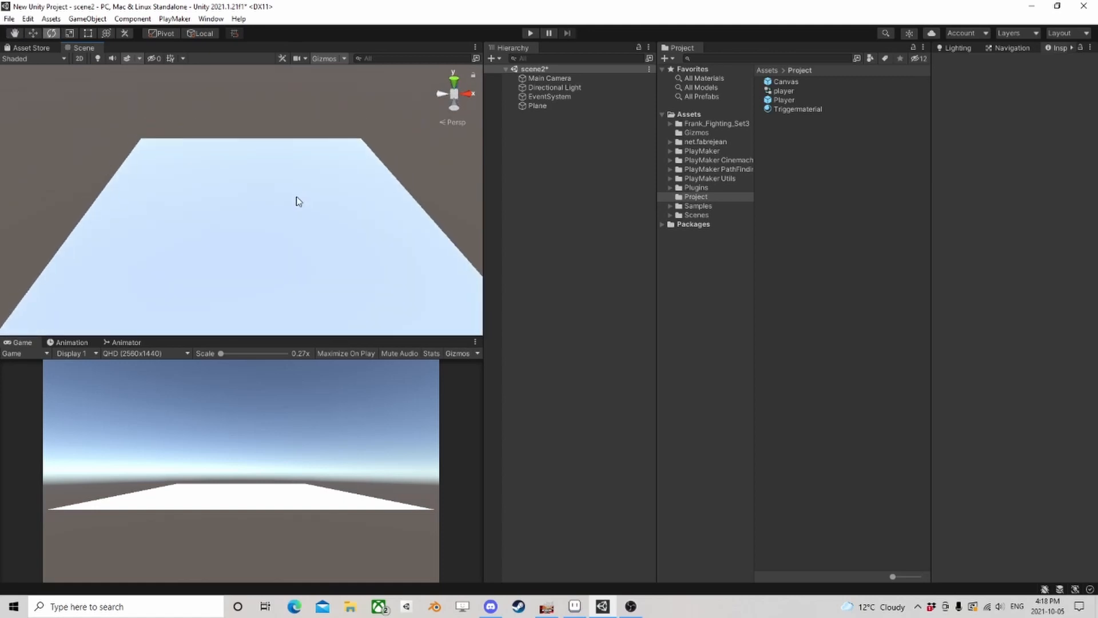
pyautogui.moveTo(298, 201); pyautogui.dragTo(294, 191, button='middle')
pyautogui.click(564, 78)
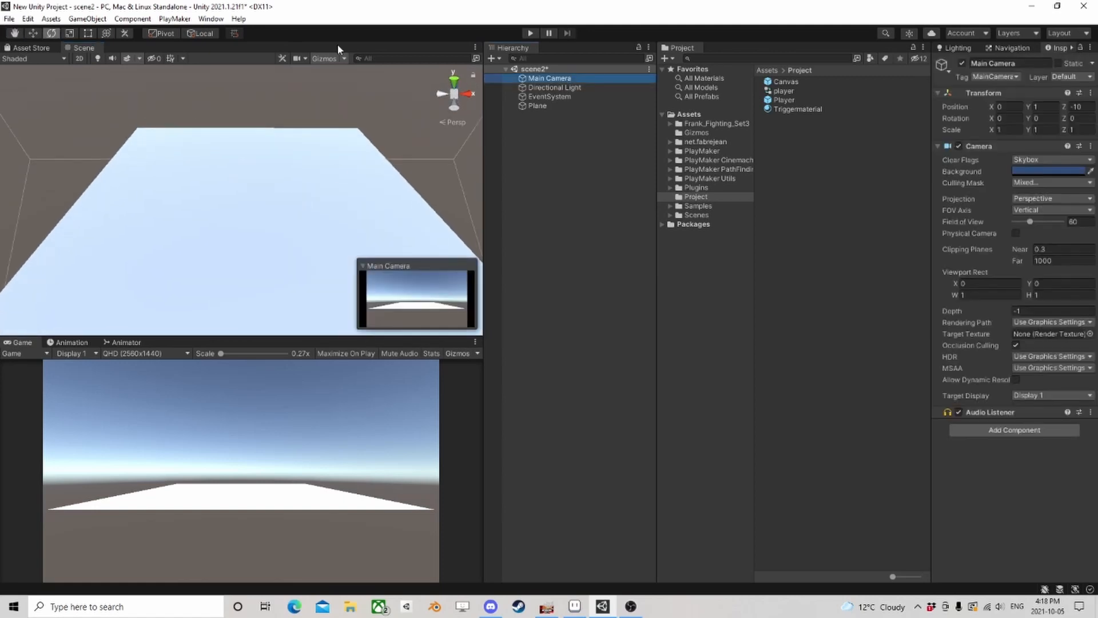
pyautogui.click(87, 18)
pyautogui.click(120, 270)
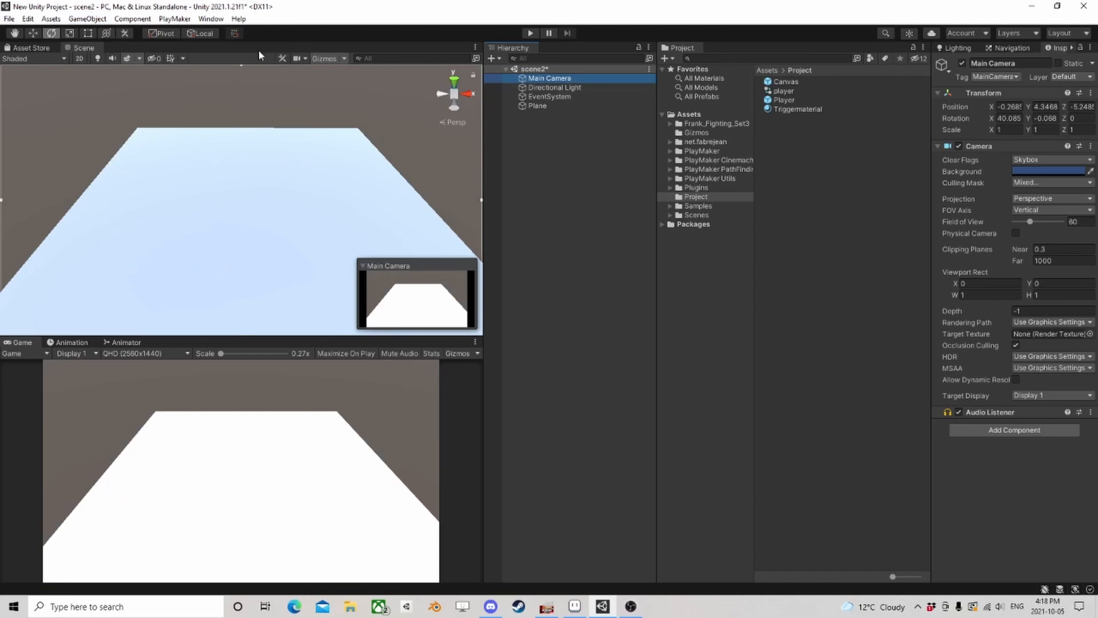
pyautogui.click(87, 18)
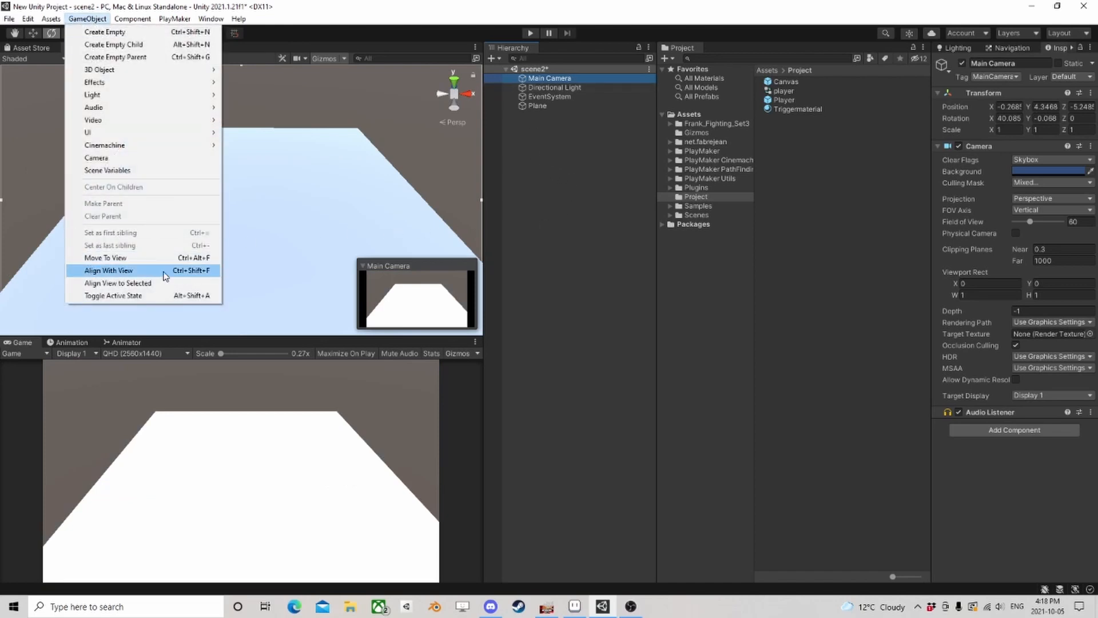
pyautogui.click(573, 232)
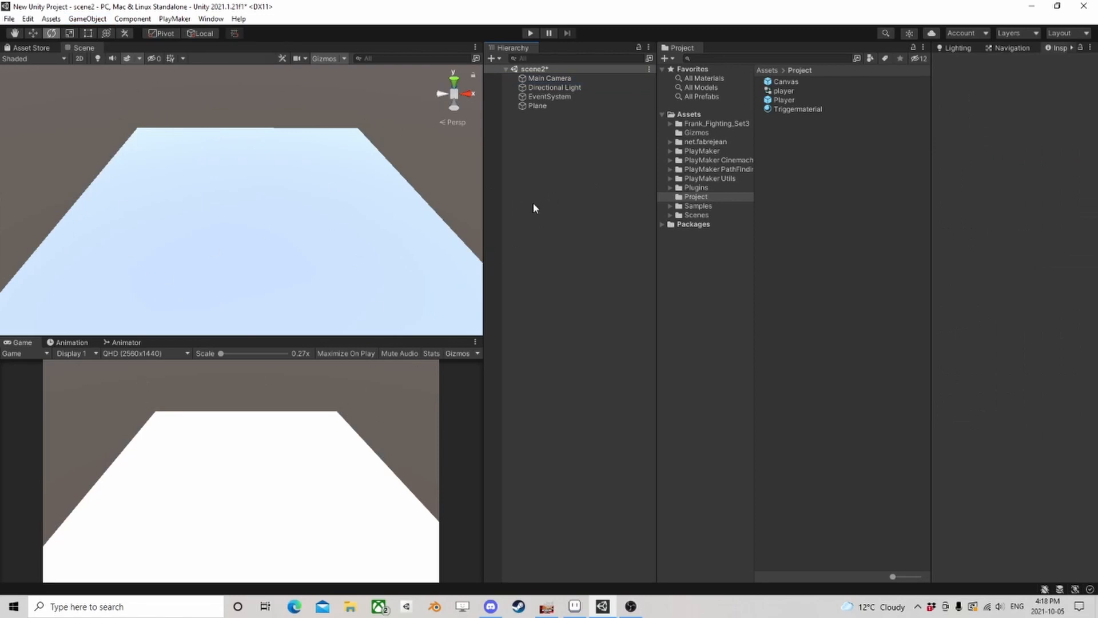
pyautogui.scroll(-4, 234, 228)
pyautogui.moveTo(234, 228); pyautogui.dragTo(303, 223, button='right')
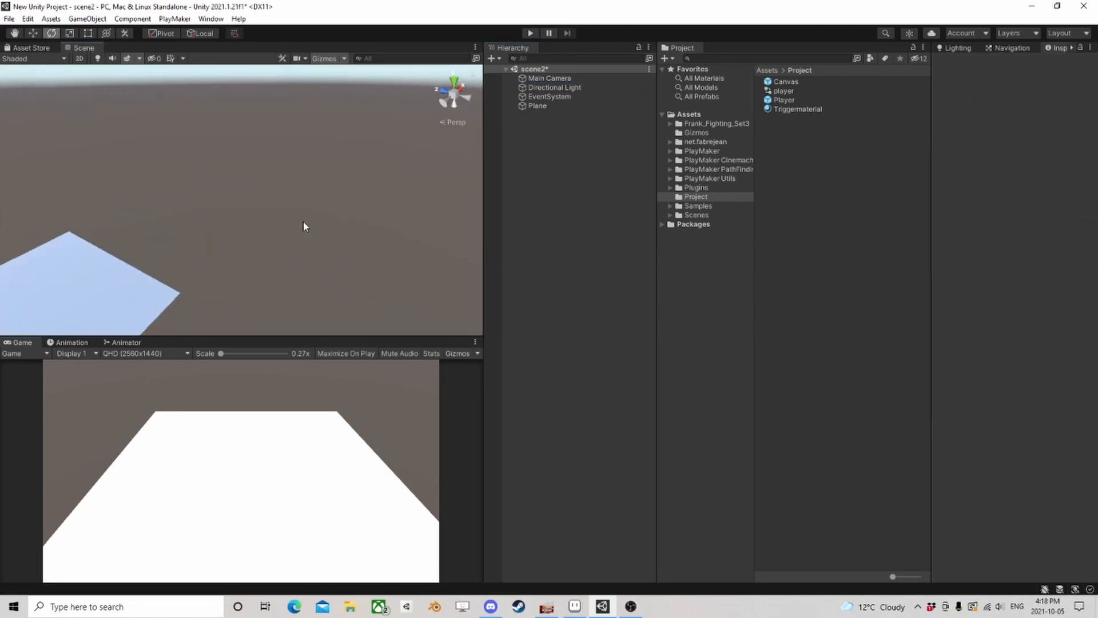
pyautogui.moveTo(128, 292); pyautogui.dragTo(302, 270, button='middle')
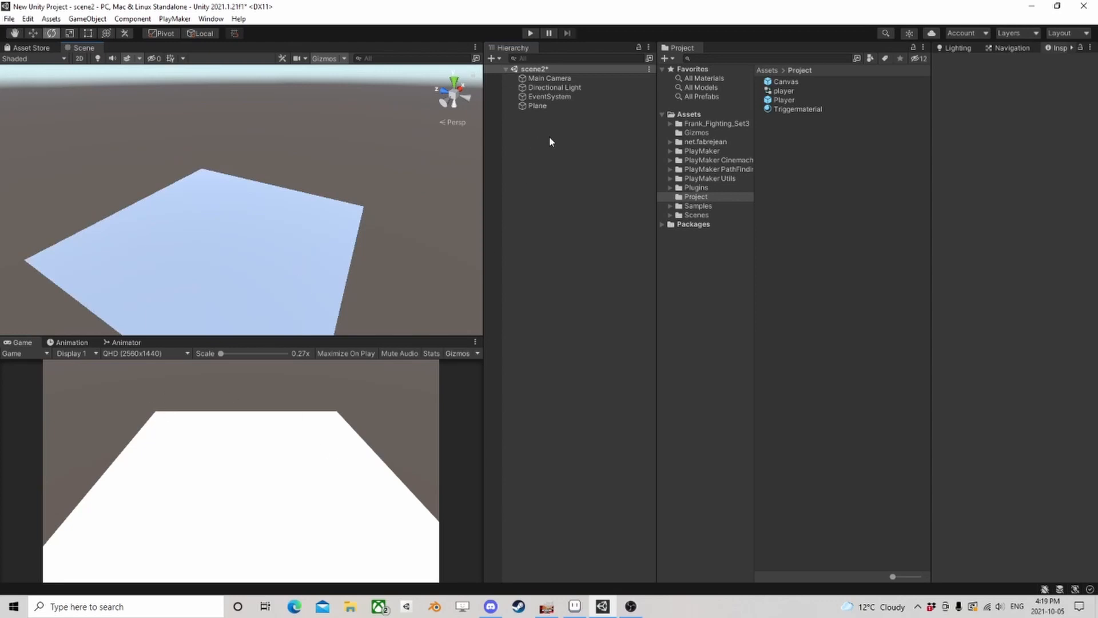
pyautogui.keyDown('alt'); pyautogui.moveTo(379, 174); pyautogui.dragTo(234, 206); pyautogui.keyUp('alt')
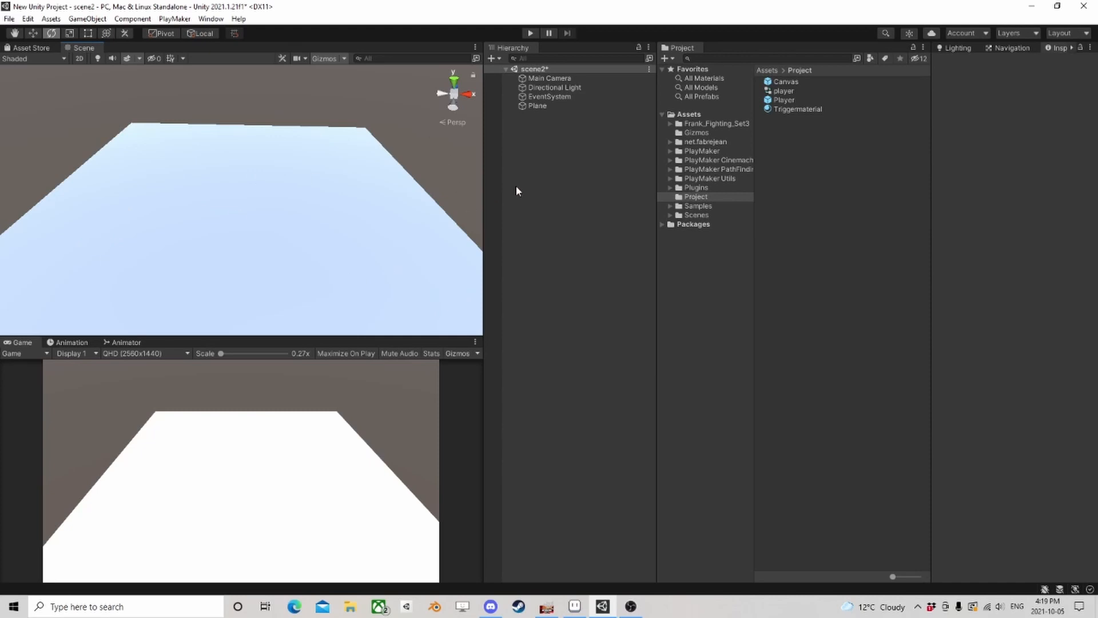
pyautogui.click(551, 105)
pyautogui.press('q')
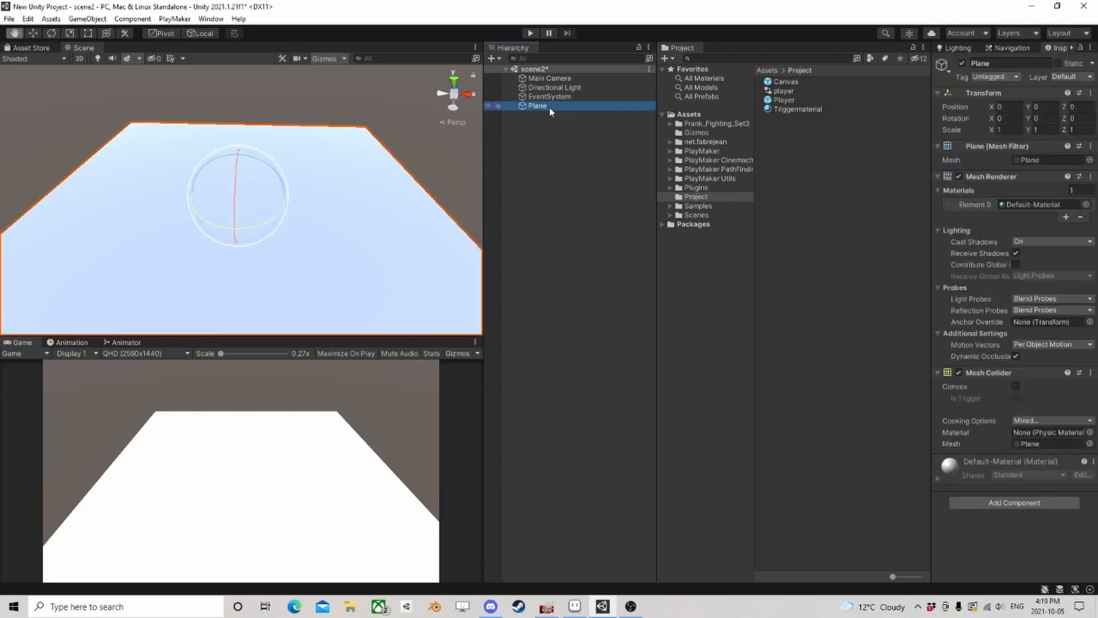
pyautogui.rightClick(549, 106)
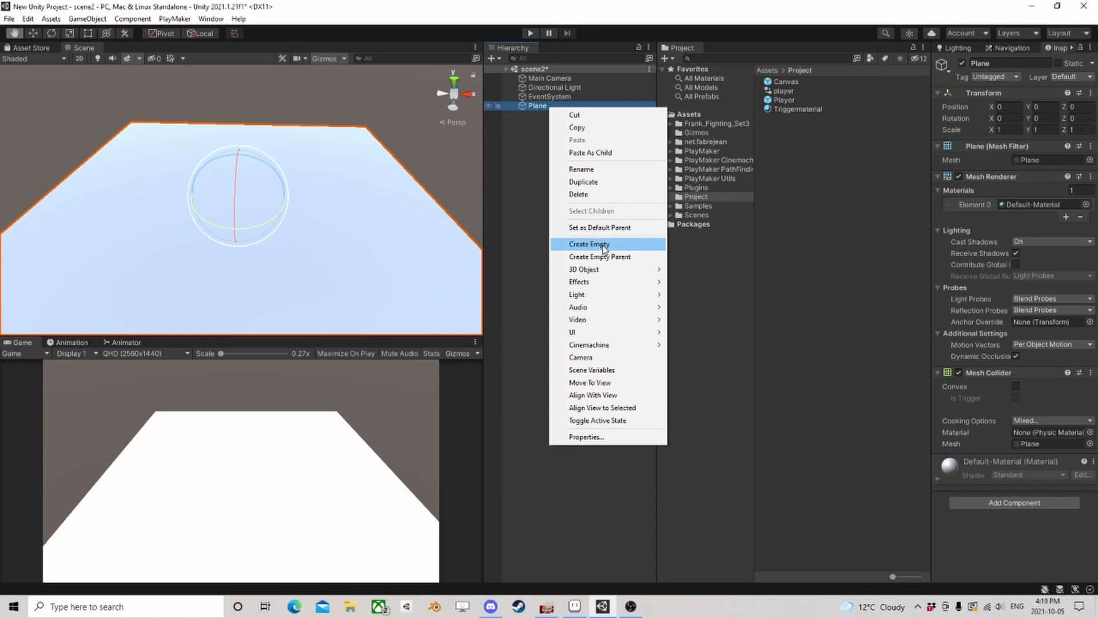
pyautogui.click(534, 112)
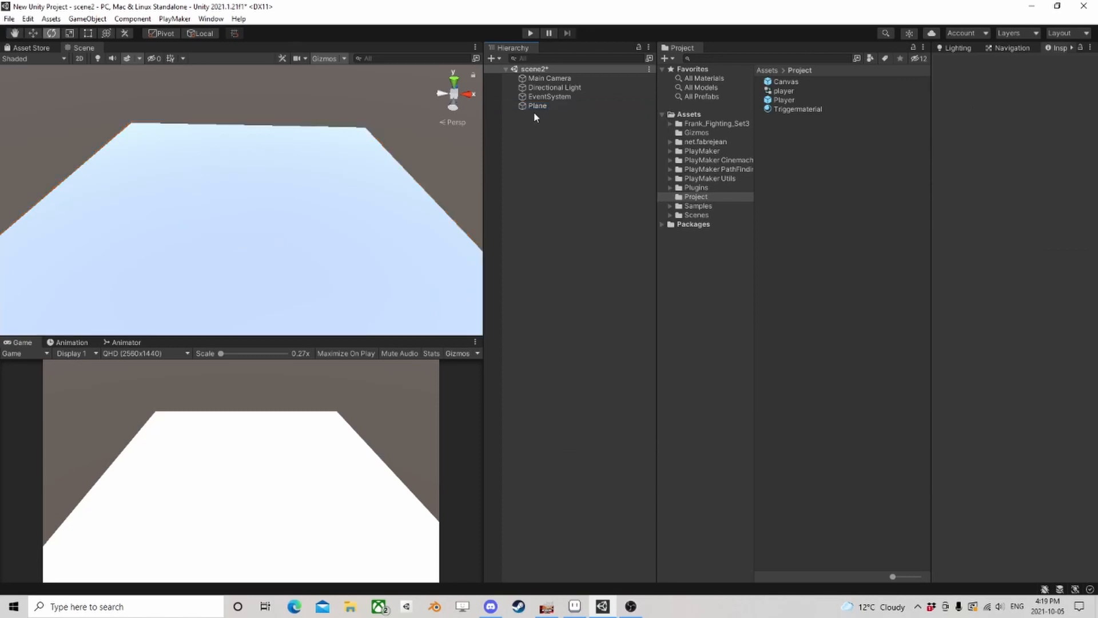
# Create an empty game object at the root of scene2 and select it
pyautogui.rightClick(524, 165)
pyautogui.click(564, 300)
pyautogui.press('e')
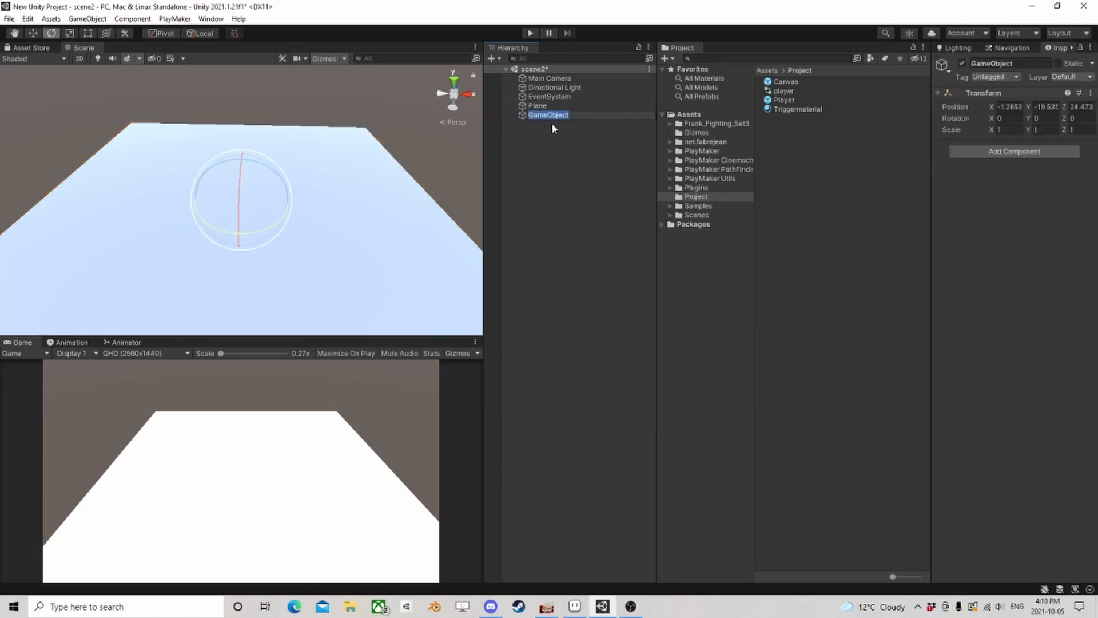
pyautogui.click(547, 133)
pyautogui.click(549, 115)
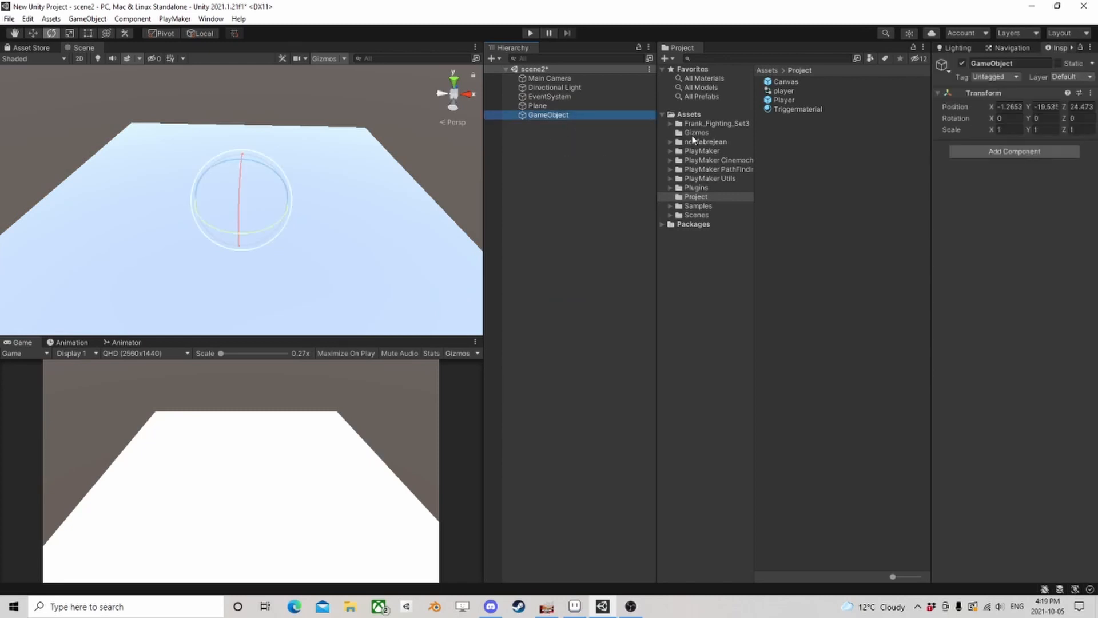
# Set the new empty game object's position to 0, 0, 0
pyautogui.click(1010, 106)
pyautogui.write('0')
pyautogui.press('Tab')
pyautogui.write('0')
pyautogui.press('Tab')
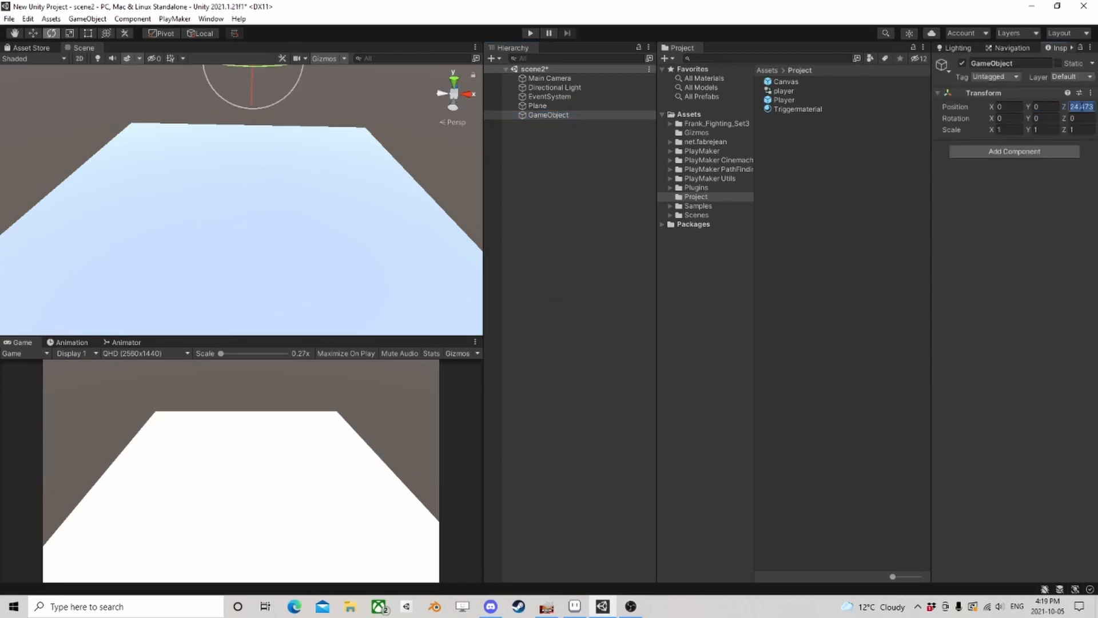
pyautogui.write('0')
# Rename the empty game object to SpawnSystem
pyautogui.click(567, 117)
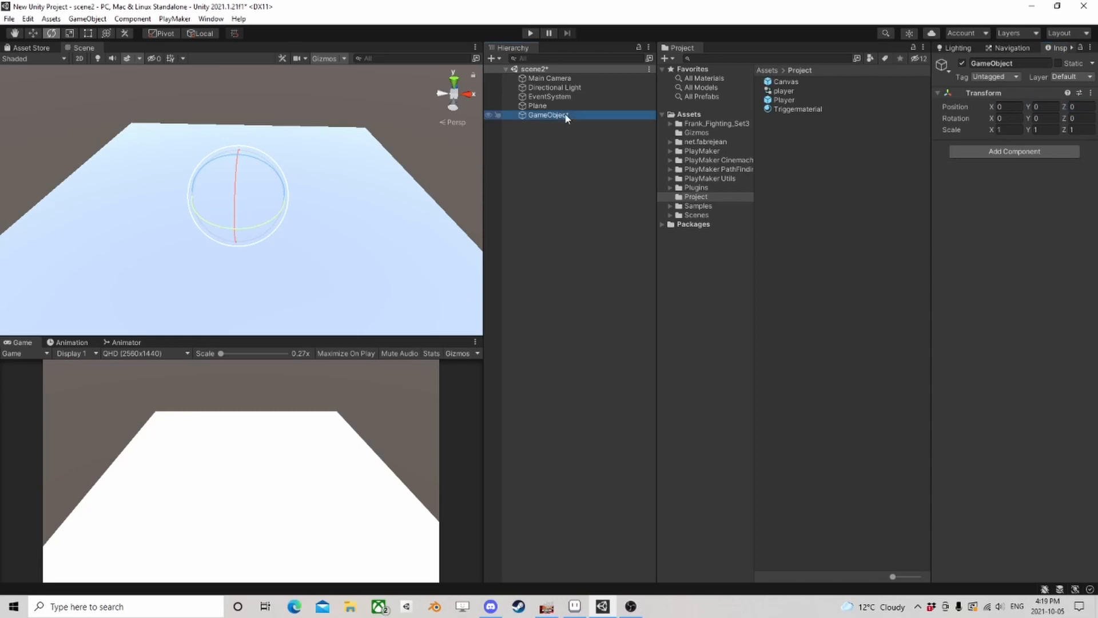
pyautogui.click(566, 116)
pyautogui.write('Spawn')
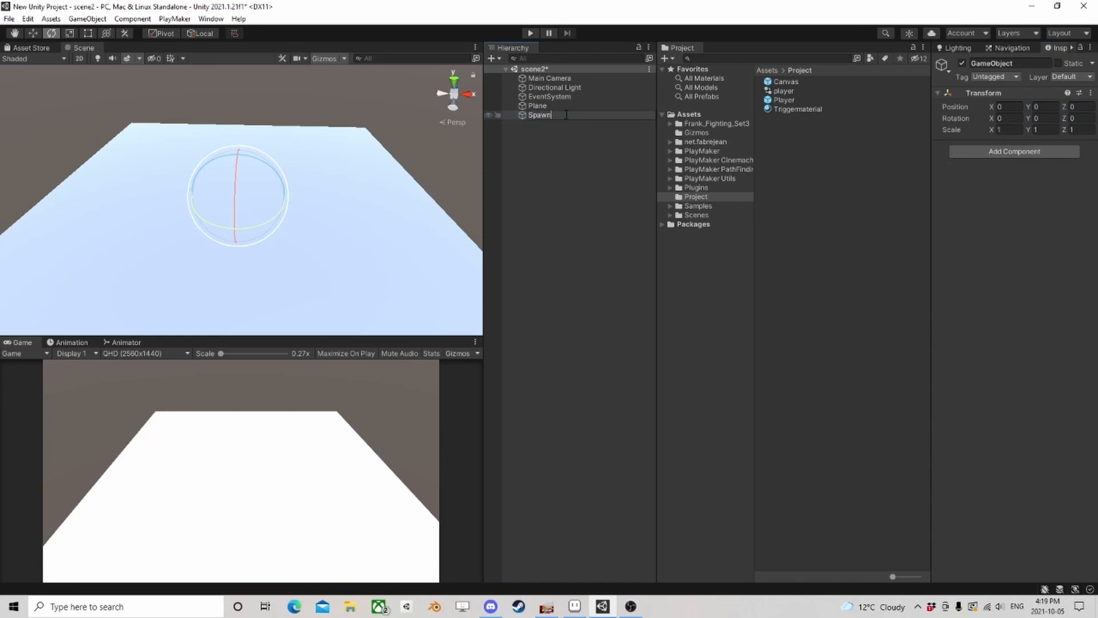
pyautogui.write('System')
pyautogui.press('Return')
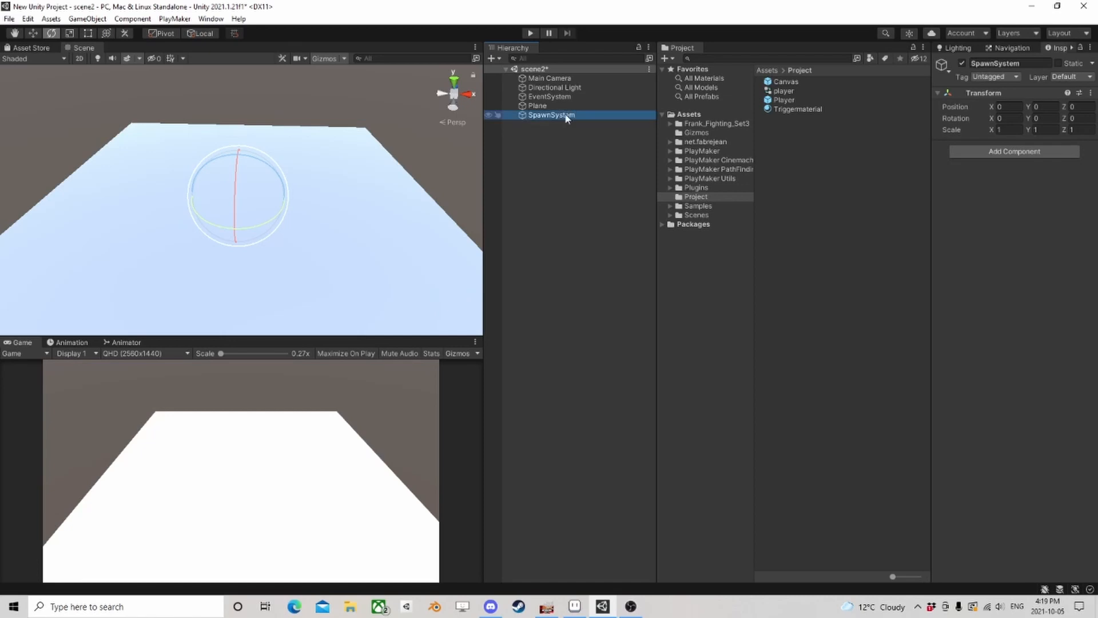
# Add a Capsule as a child of SpawnSystem and move it near the plane's far right corner, about X 3.47, Z 1.39
pyautogui.rightClick(566, 117)
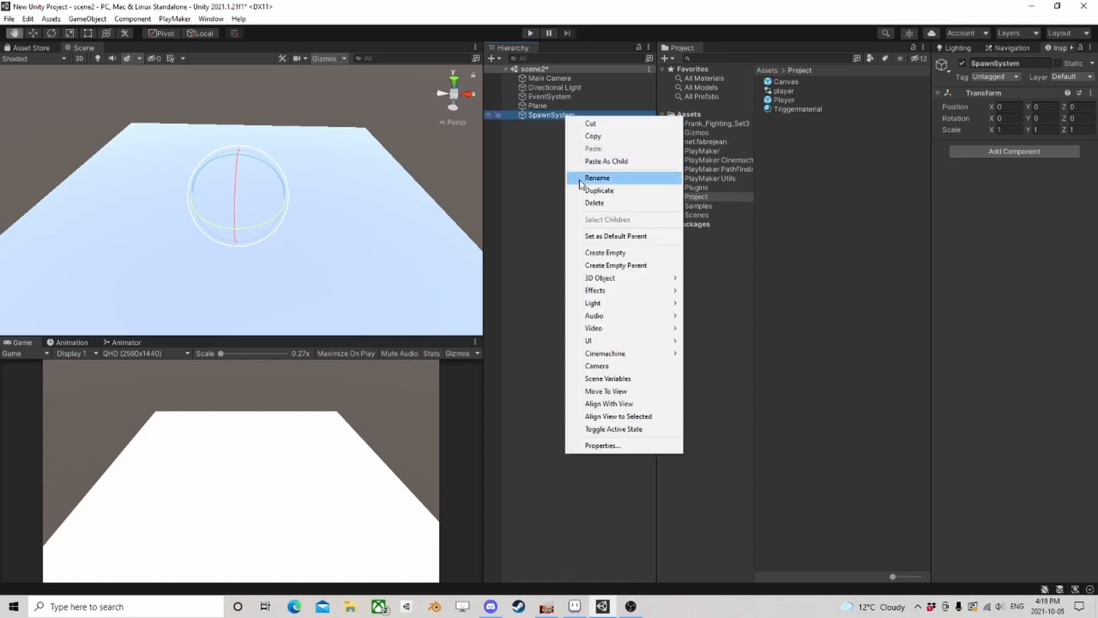
pyautogui.moveTo(615, 278)
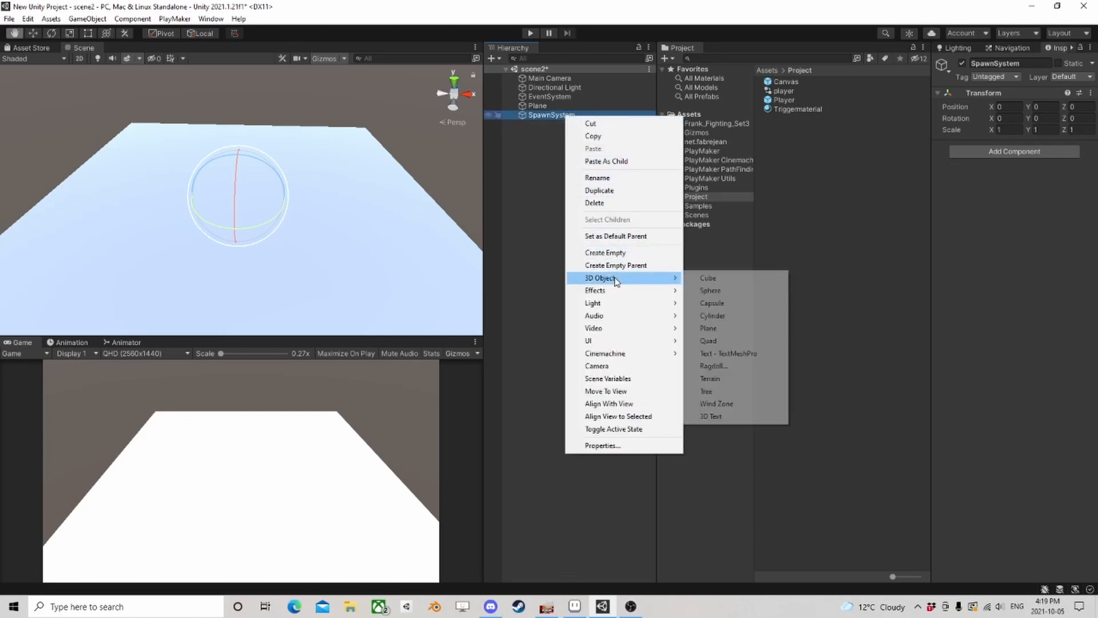
pyautogui.click(715, 303)
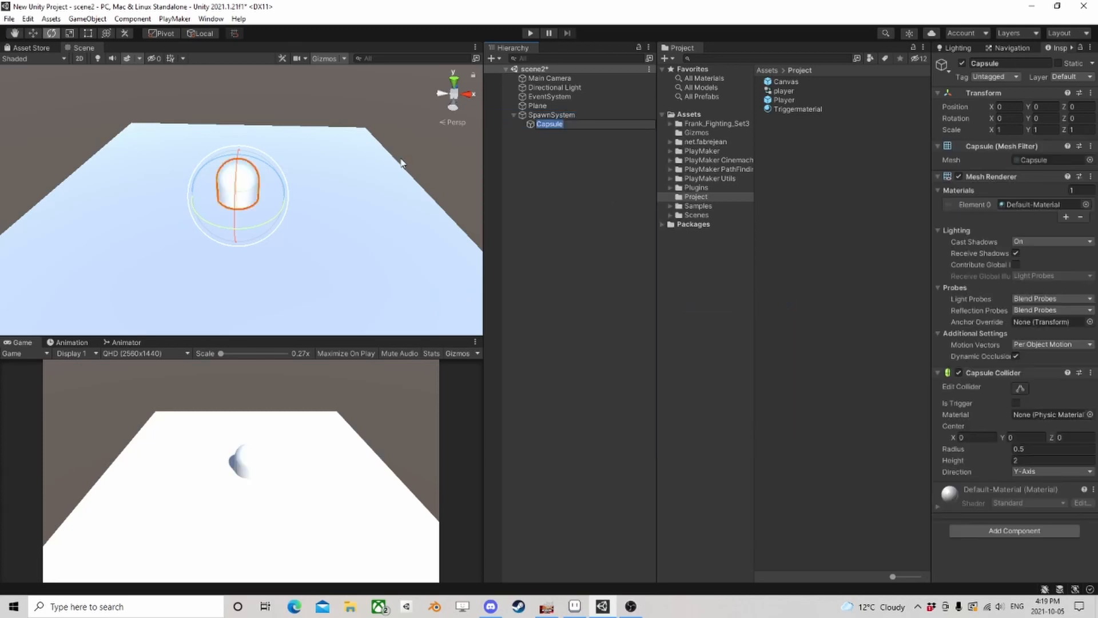
pyautogui.click(33, 33)
pyautogui.moveTo(245, 207); pyautogui.dragTo(364, 184)
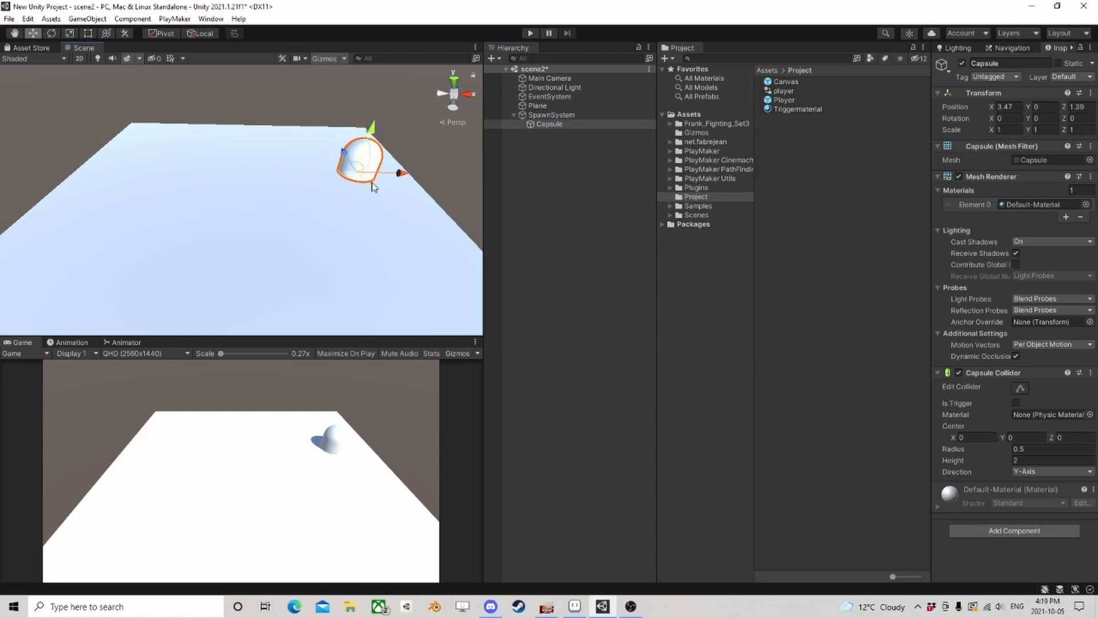
# Duplicate the capsule five times and arrange all six in two opposite rows of three, at about X 3.47 and X -3.72
pyautogui.hotkey('ctrl', 'd')
pyautogui.moveTo(344, 152); pyautogui.dragTo(84, 208)
pyautogui.hotkey('ctrl', 'd')
pyautogui.hotkey('ctrl', 'd')
pyautogui.hotkey('ctrl', 'd')
pyautogui.hotkey('ctrl', 'd')
# Set the Y rotation of Capsule, Capsule (1) and Capsule (2) to -90 so they face the opposite row
pyautogui.click(550, 125)
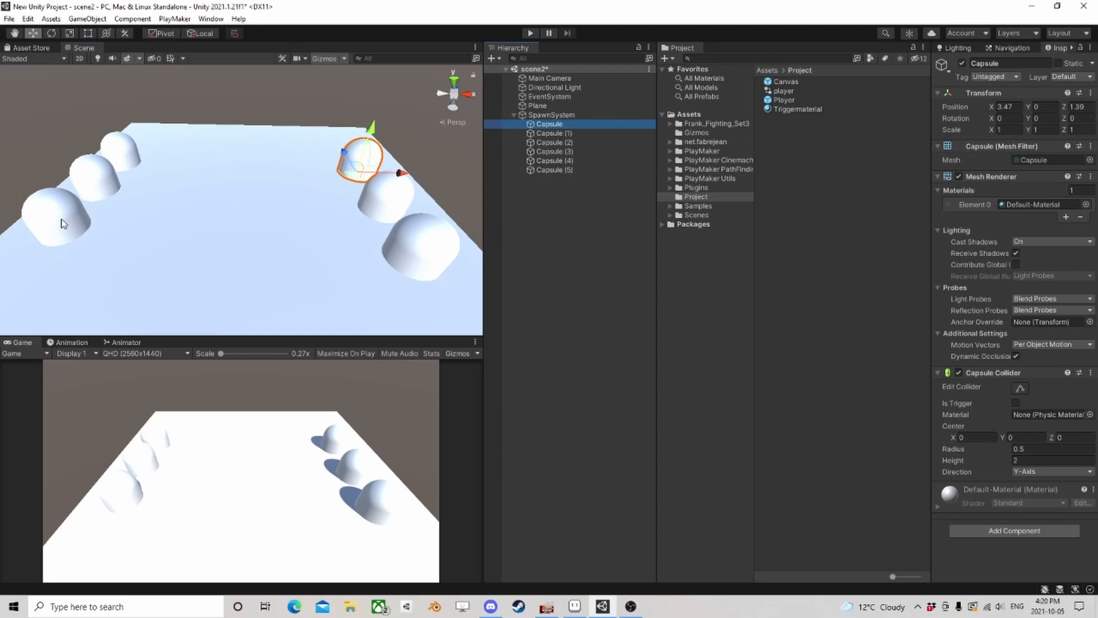
pyautogui.keyDown('shift'); pyautogui.click(561, 145); pyautogui.keyUp('shift')
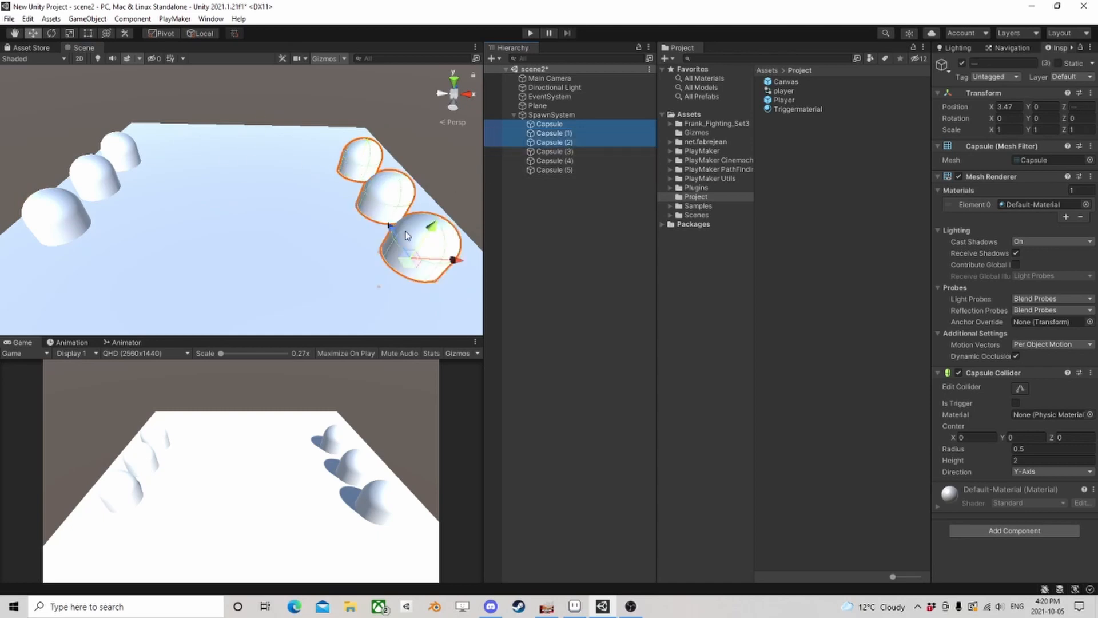
pyautogui.click(1047, 117)
pyautogui.write('90')
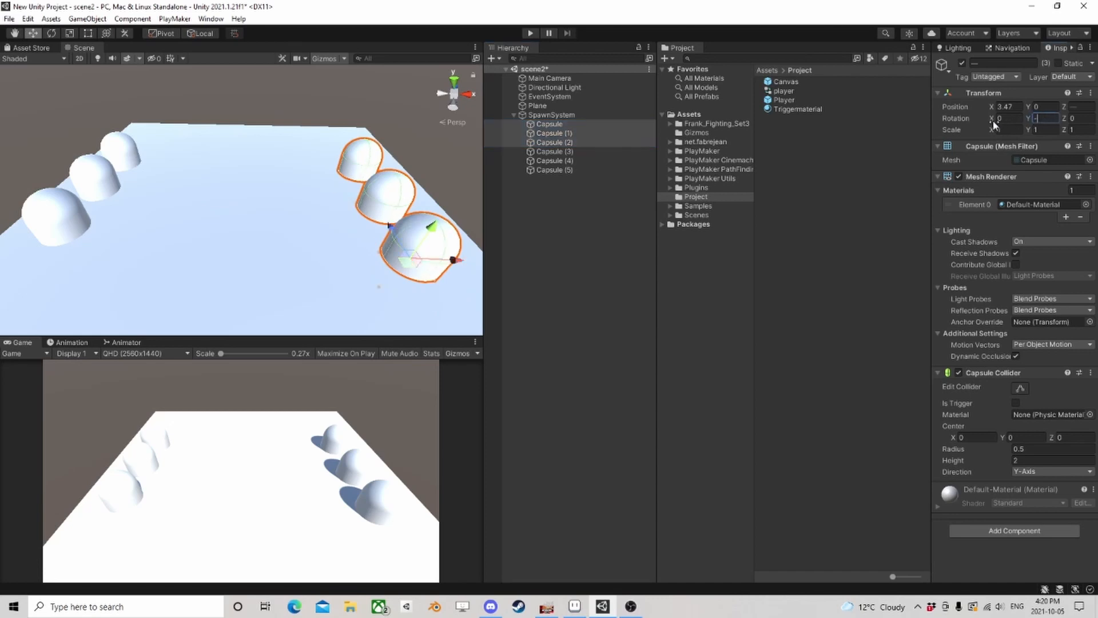
pyautogui.press('Home')
pyautogui.write('-')
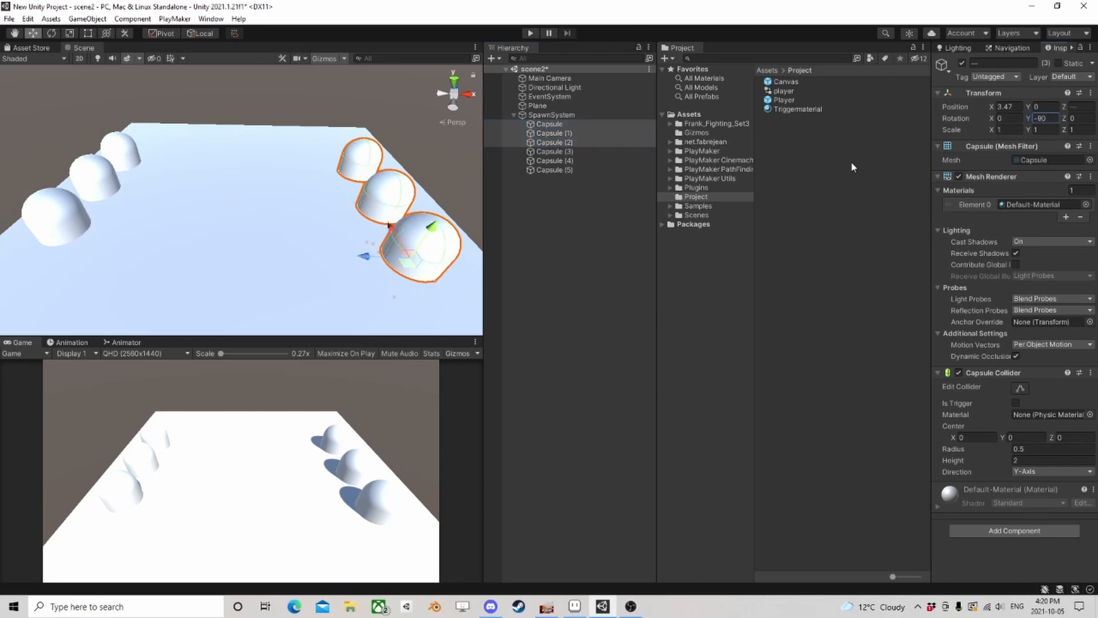
# Set the Y rotation of Capsule (3), Capsule (4) and Capsule (5) to 90
pyautogui.click(551, 151)
pyautogui.keyDown('shift'); pyautogui.click(551, 169); pyautogui.keyUp('shift')
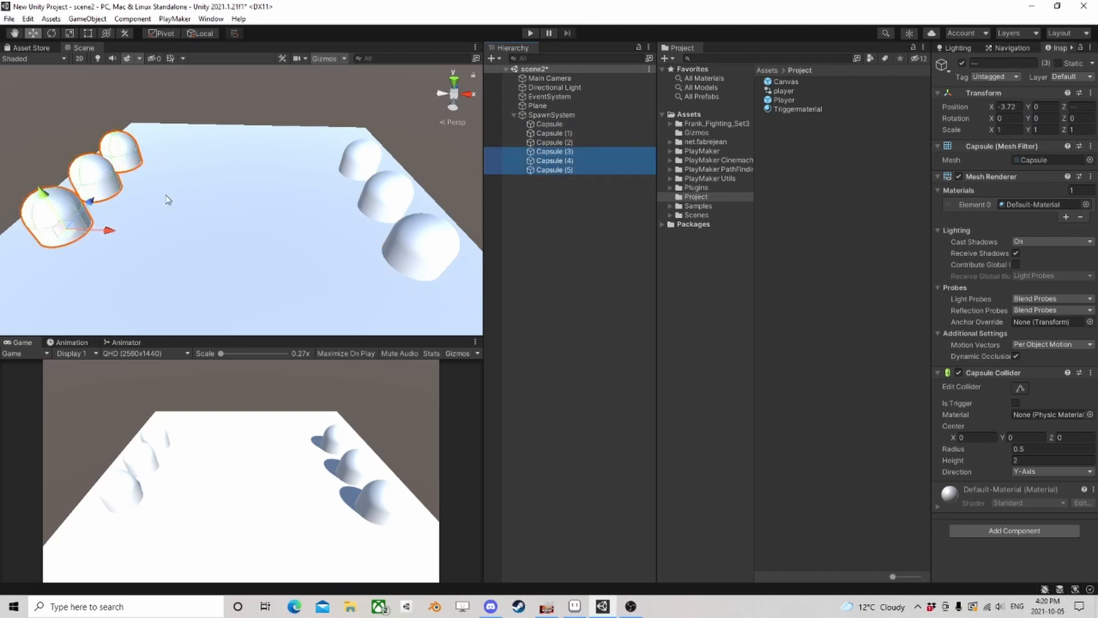
pyautogui.click(1047, 118)
pyautogui.write('90')
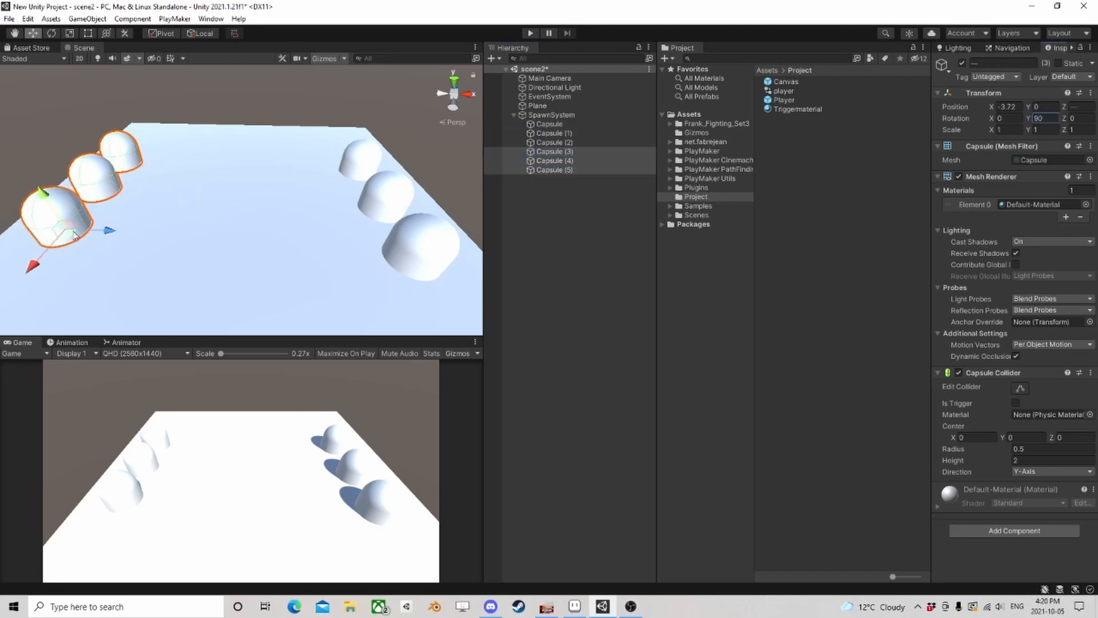
# Go through the capsules under SpawnSystem one by one to check each one's place and facing direction on the plane
pyautogui.keyDown('shift'); pyautogui.click(559, 122); pyautogui.keyUp('shift')
pyautogui.click(562, 236)
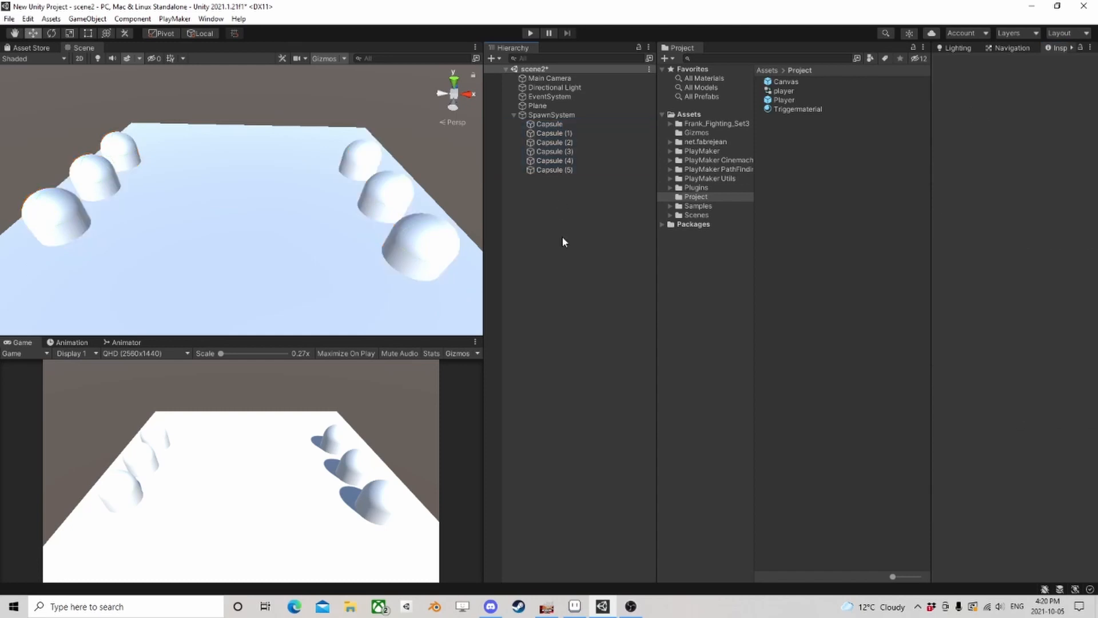
pyautogui.click(547, 125)
pyautogui.press('Down')
pyautogui.press('Down')
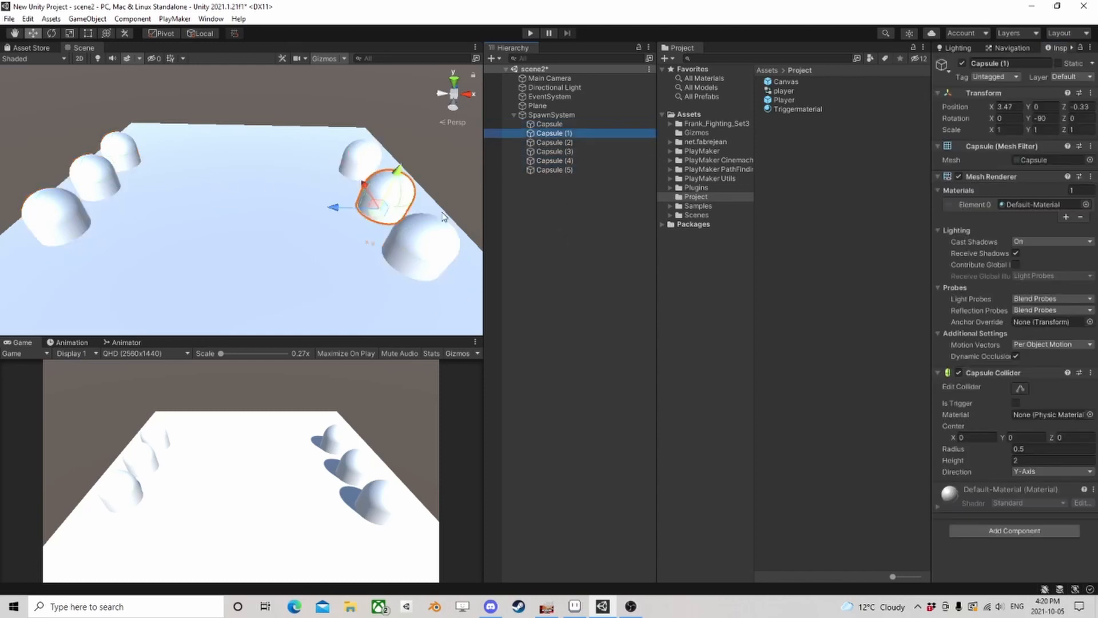
pyautogui.press('Down')
pyautogui.press('Down')
pyautogui.press('Down')
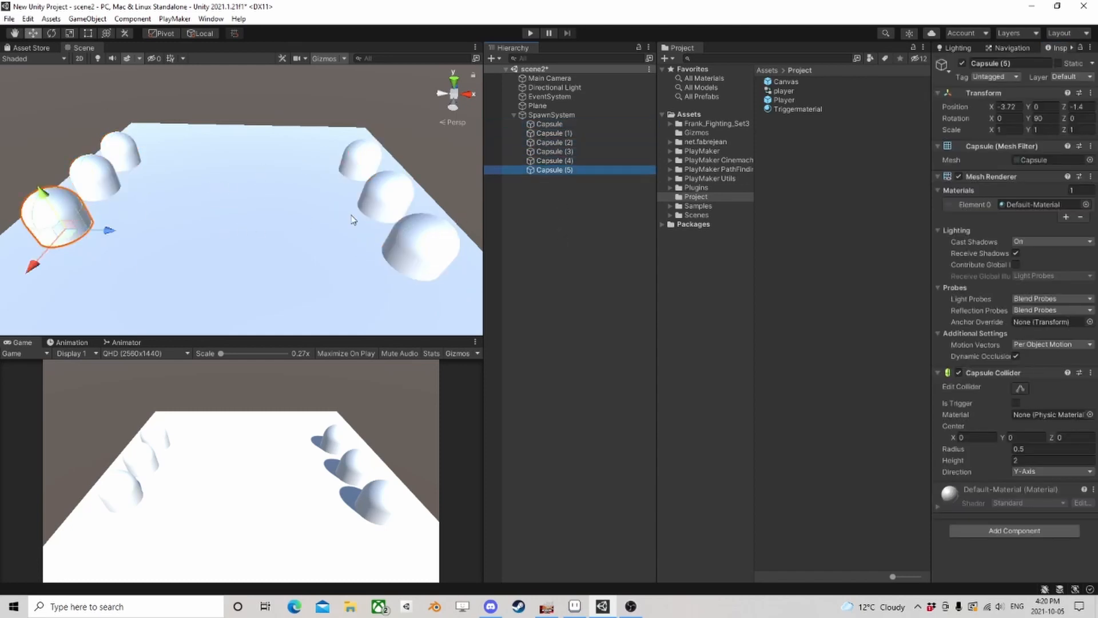
pyautogui.click(577, 224)
pyautogui.click(548, 124)
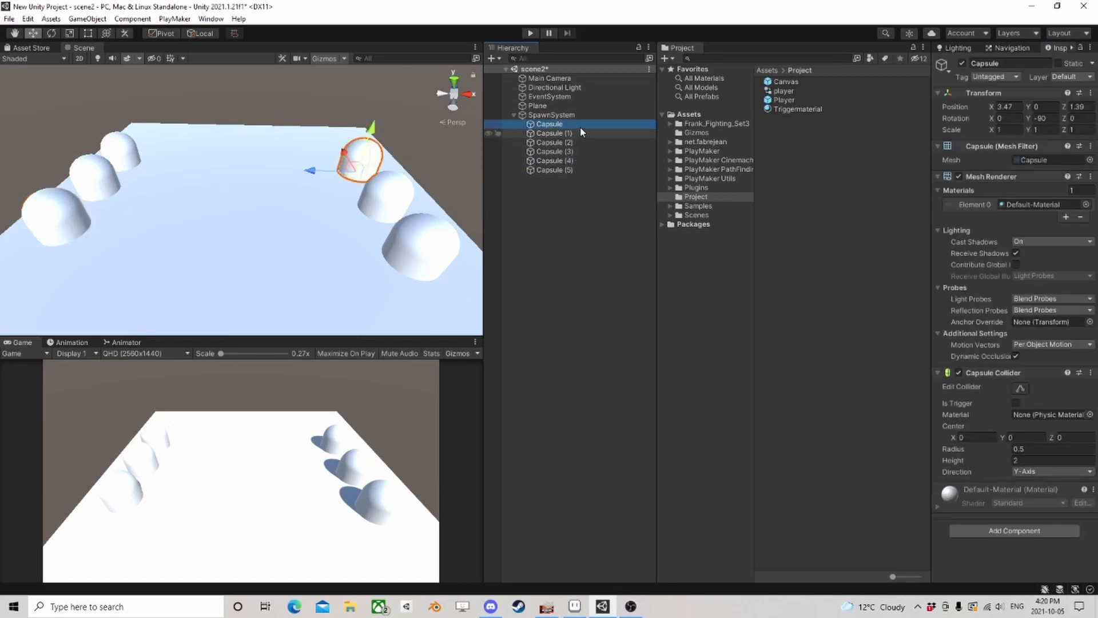
# Remove the Mesh Filter, Mesh Renderer and Capsule Collider components from all six capsules under SpawnSystem
pyautogui.click(567, 115)
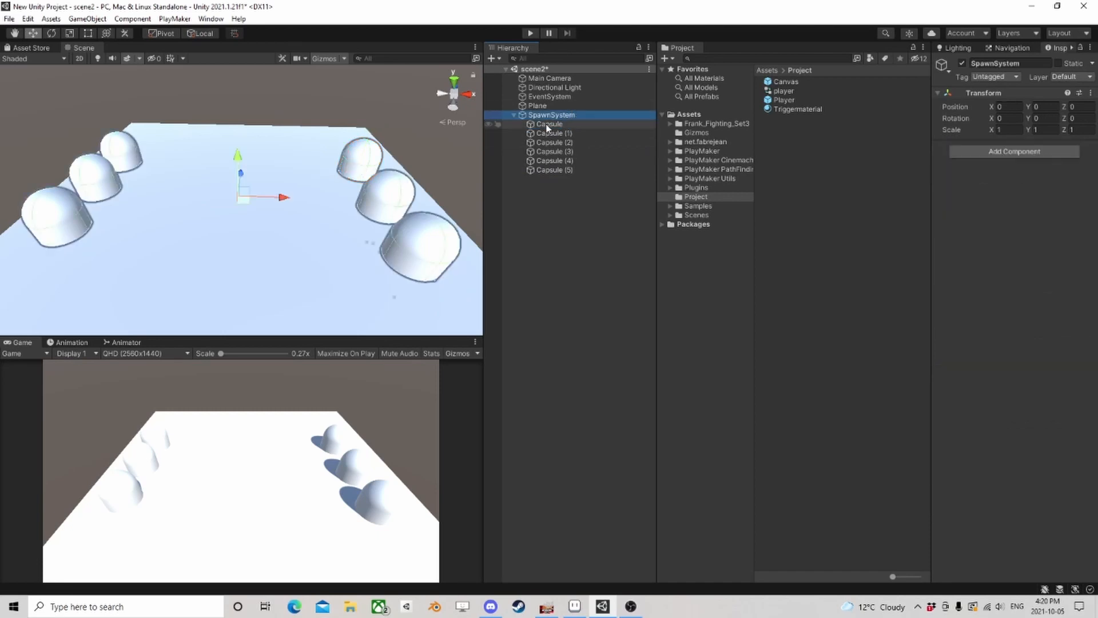
pyautogui.click(556, 124)
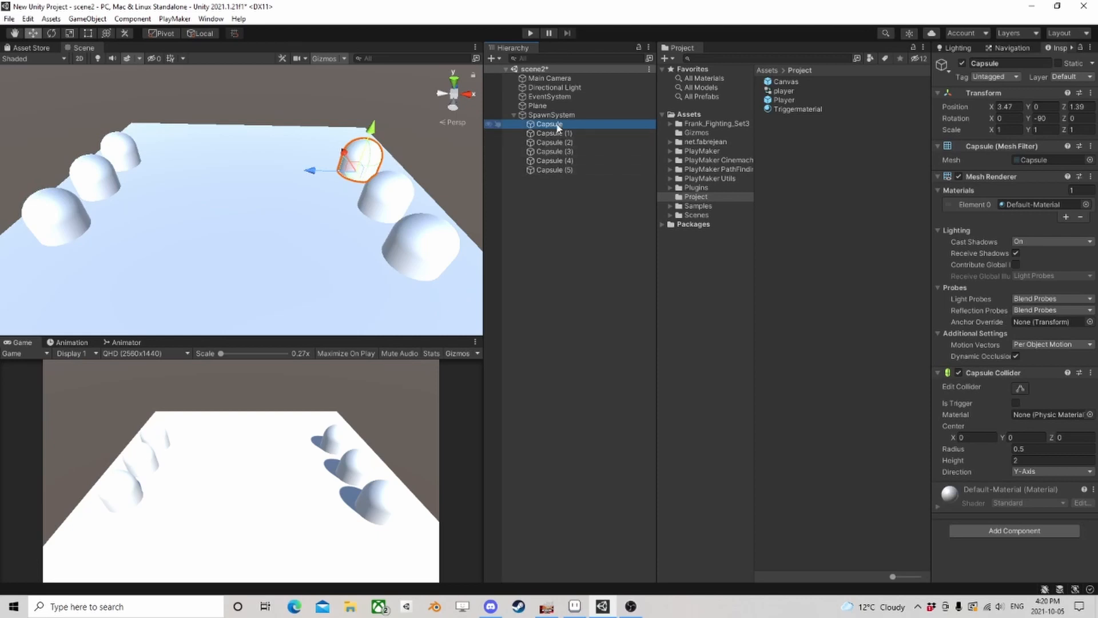
pyautogui.click(559, 115)
pyautogui.click(550, 124)
pyautogui.keyDown('shift'); pyautogui.click(553, 170); pyautogui.keyUp('shift')
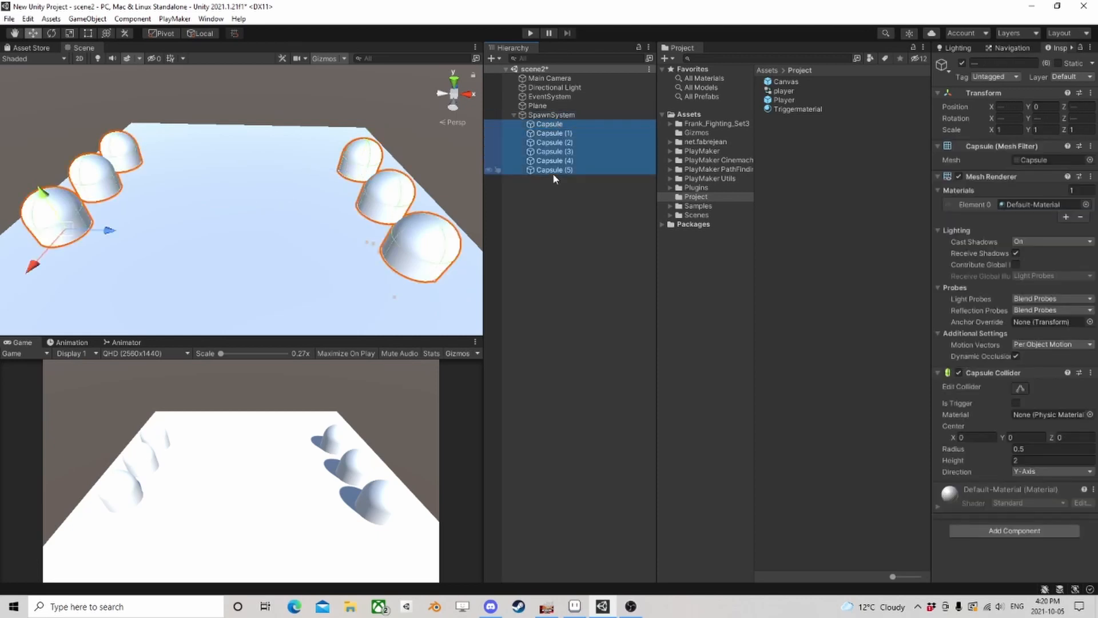
pyautogui.rightClick(1007, 181)
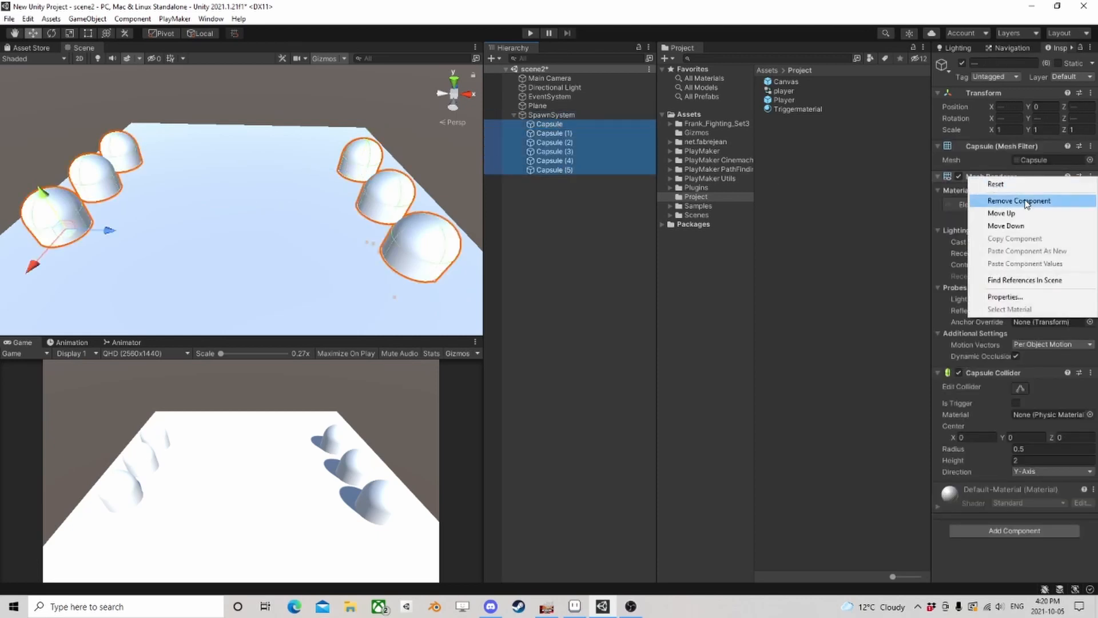
pyautogui.click(1009, 202)
pyautogui.rightClick(1005, 148)
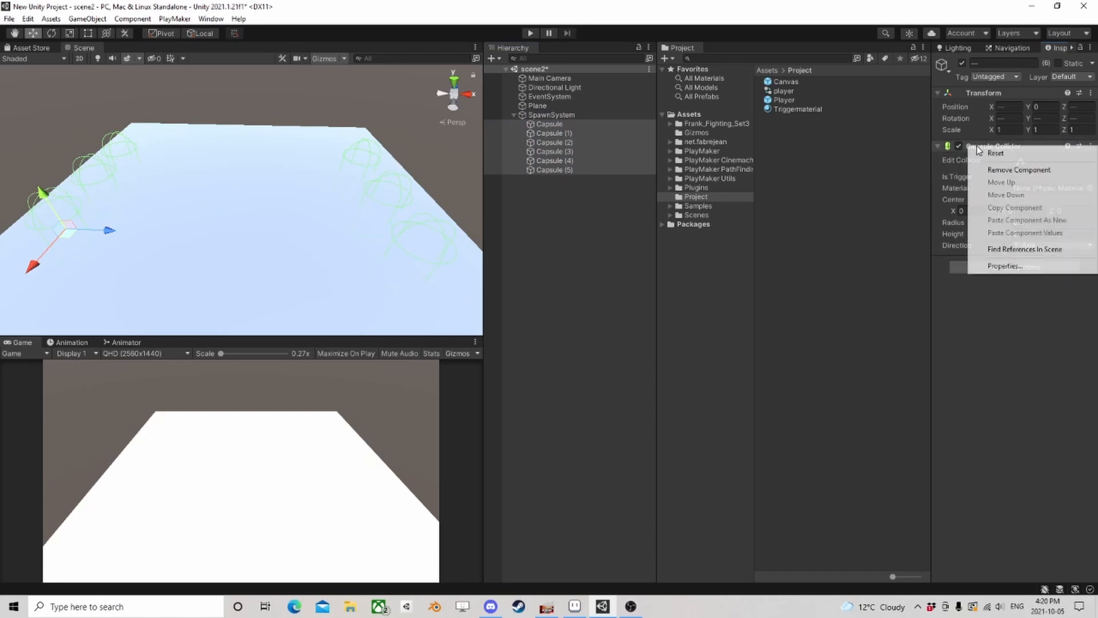
pyautogui.click(1009, 169)
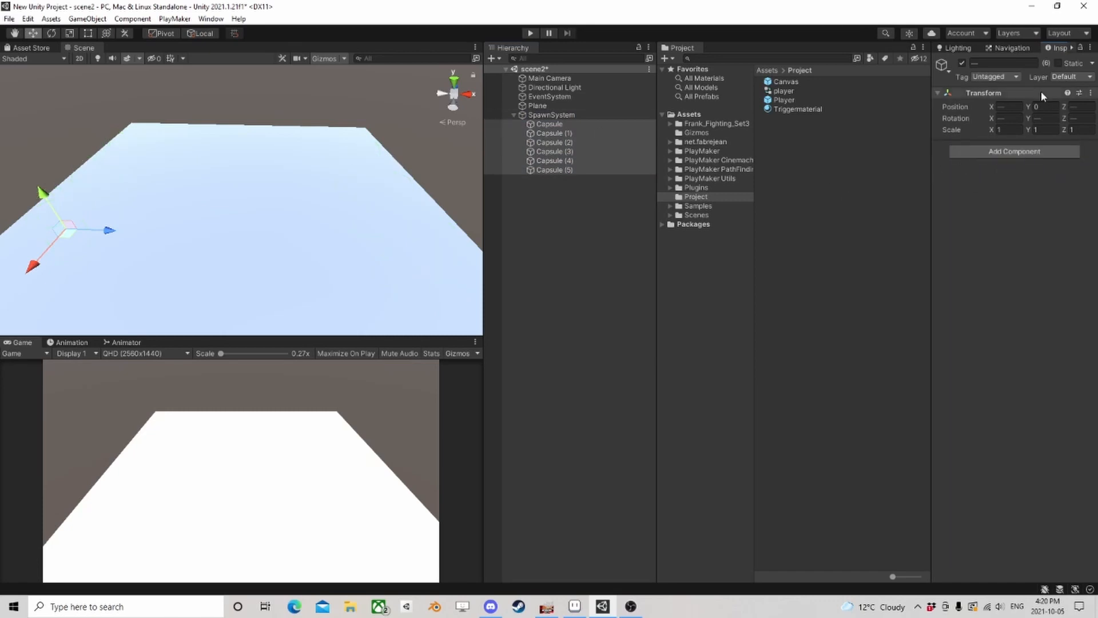
# Rename all six capsule objects under SpawnSystem to Position
pyautogui.click(548, 124)
pyautogui.keyDown('shift'); pyautogui.click(551, 170); pyautogui.keyUp('shift')
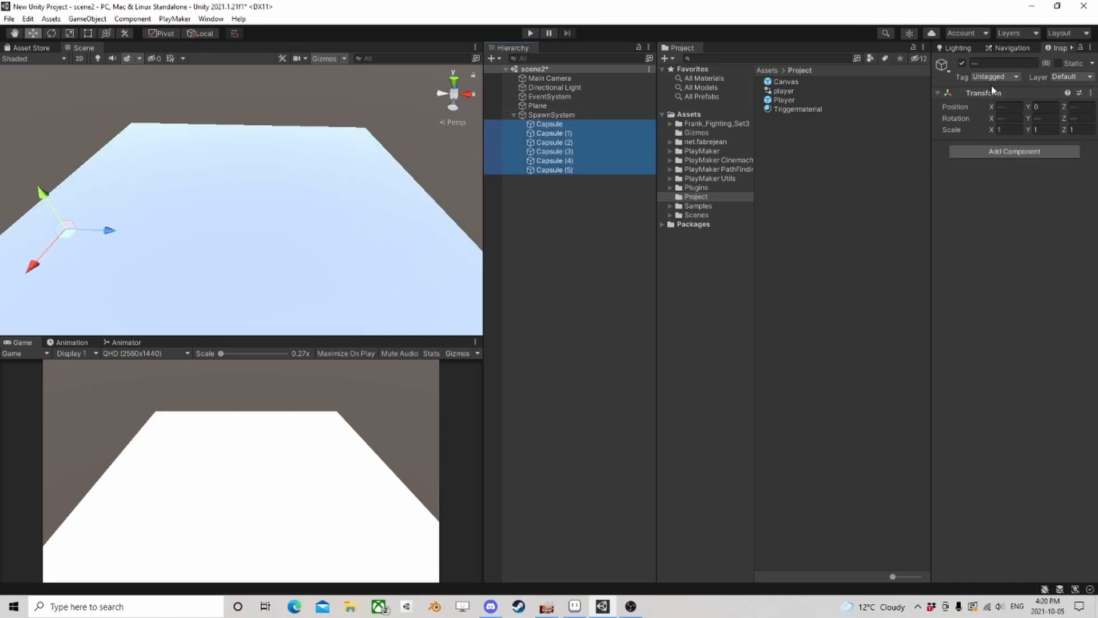
pyautogui.click(1000, 64)
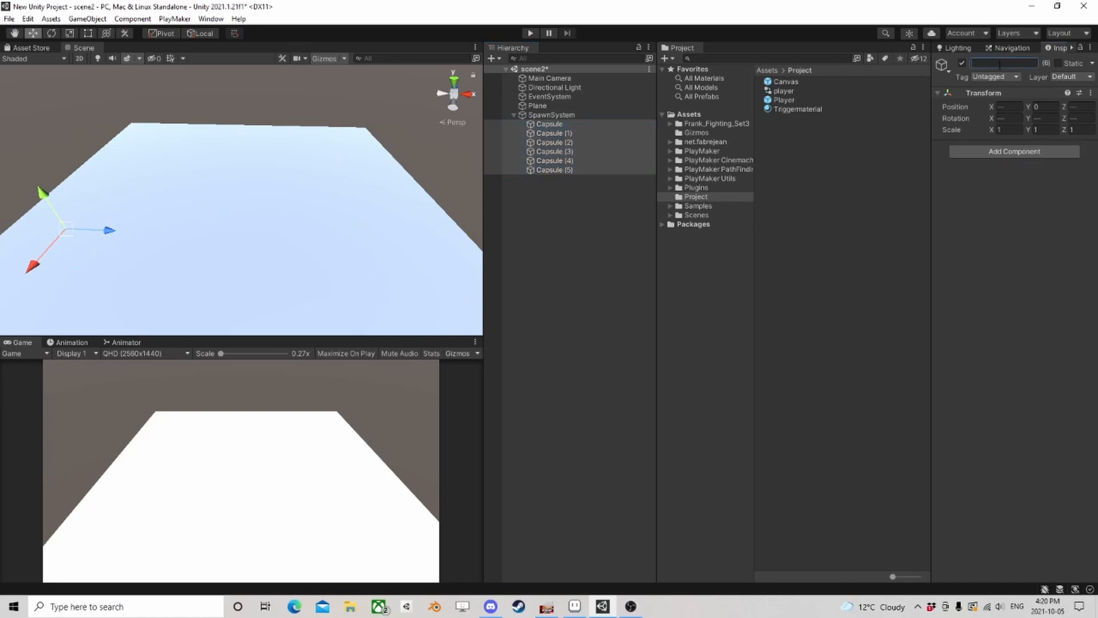
pyautogui.write('Position')
pyautogui.press('Return')
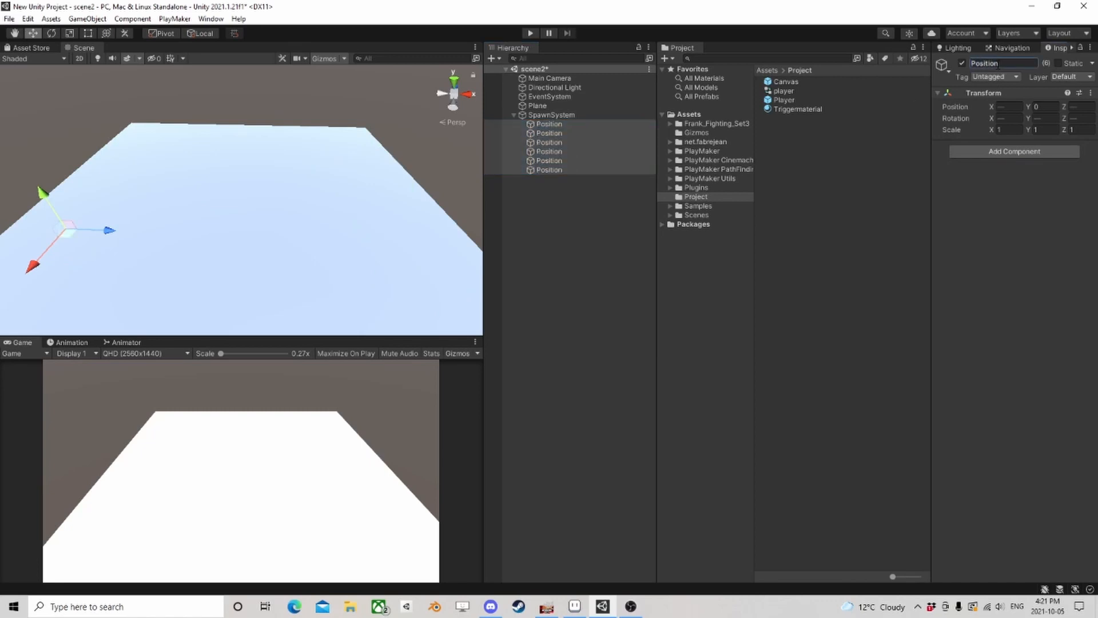
# Examine where SpawnSystem and each of its Position children sit and face in the scene
pyautogui.click(551, 115)
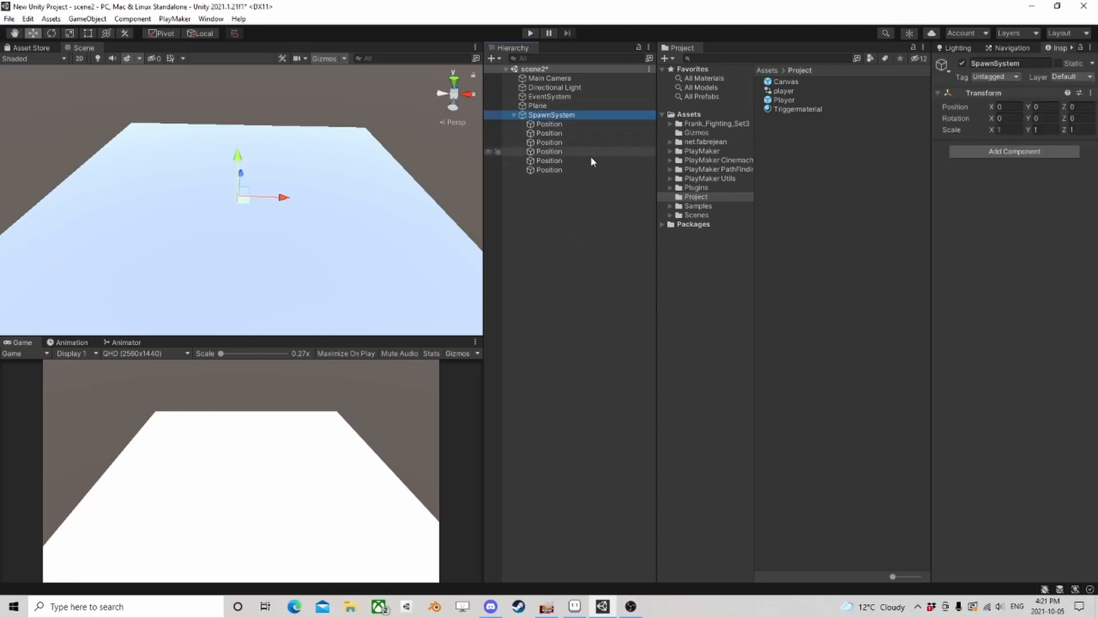
pyautogui.click(550, 124)
pyautogui.click(549, 134)
pyautogui.click(549, 143)
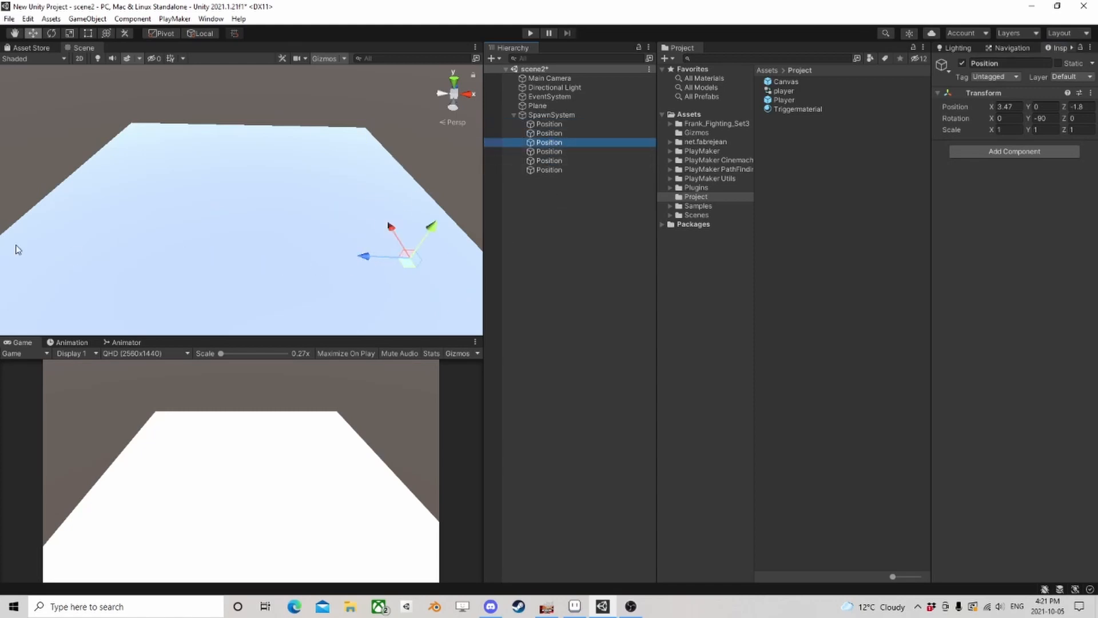
pyautogui.click(549, 151)
pyautogui.click(549, 161)
pyautogui.click(549, 170)
pyautogui.click(549, 124)
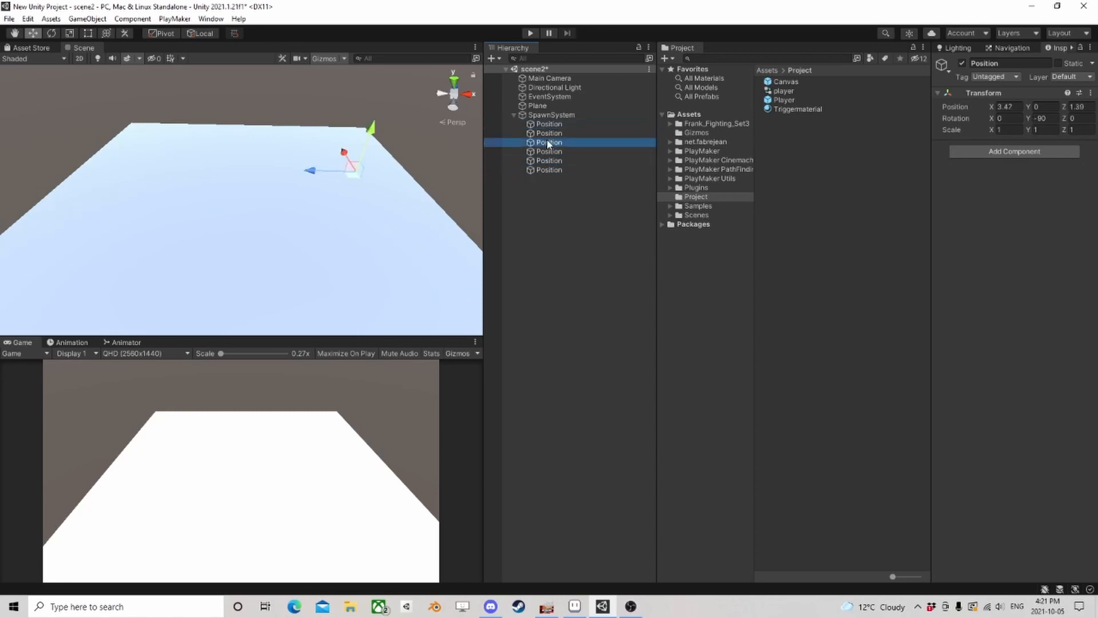
pyautogui.click(549, 142)
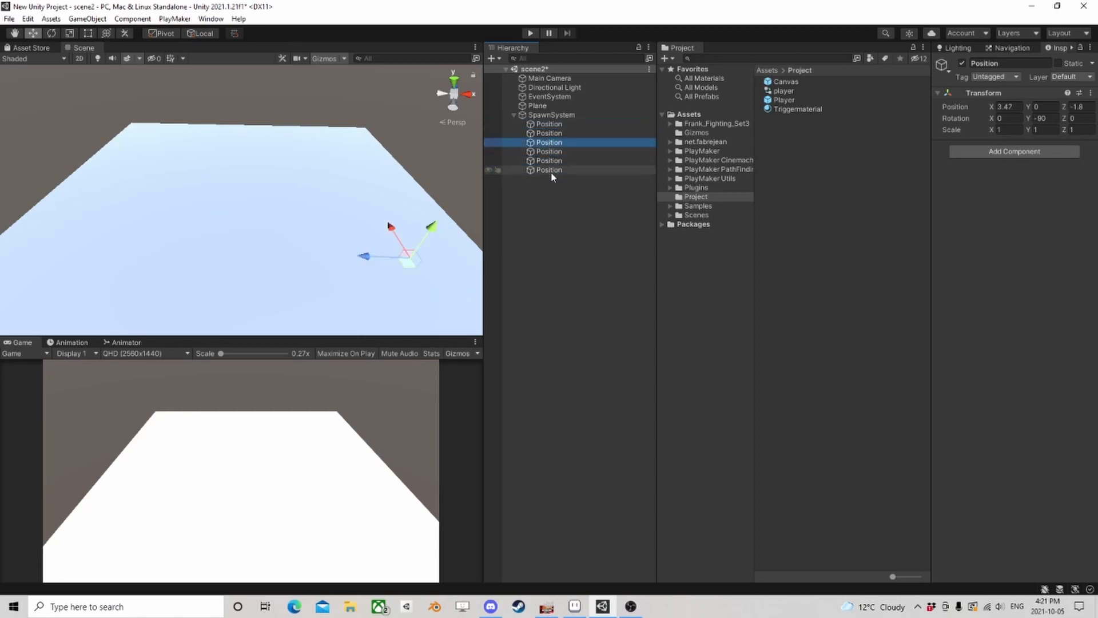
pyautogui.click(550, 125)
pyautogui.click(551, 143)
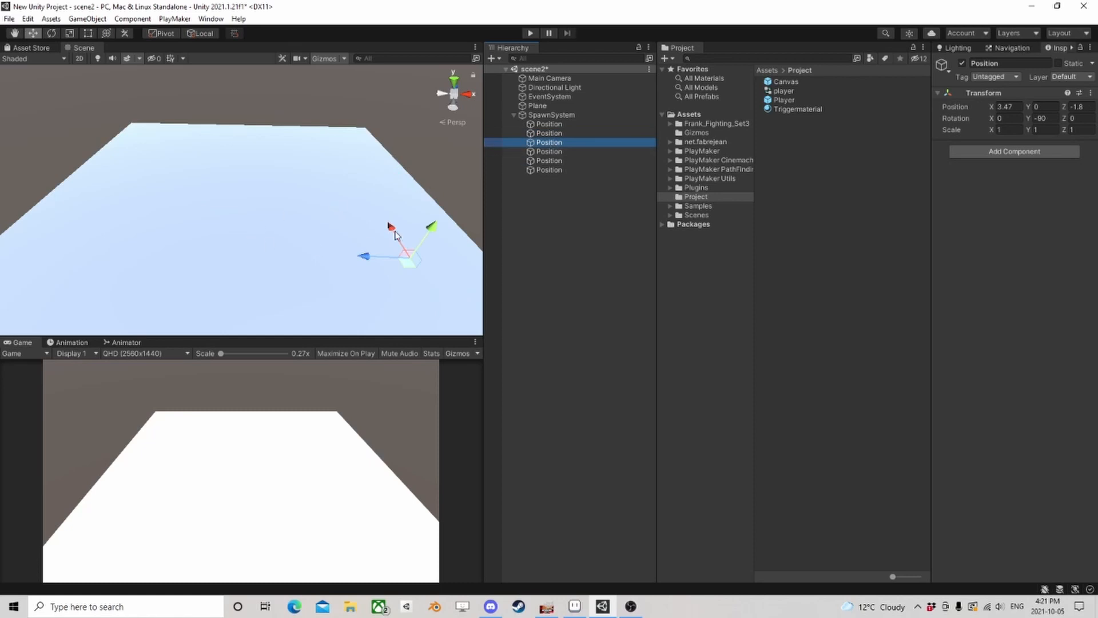
pyautogui.click(549, 160)
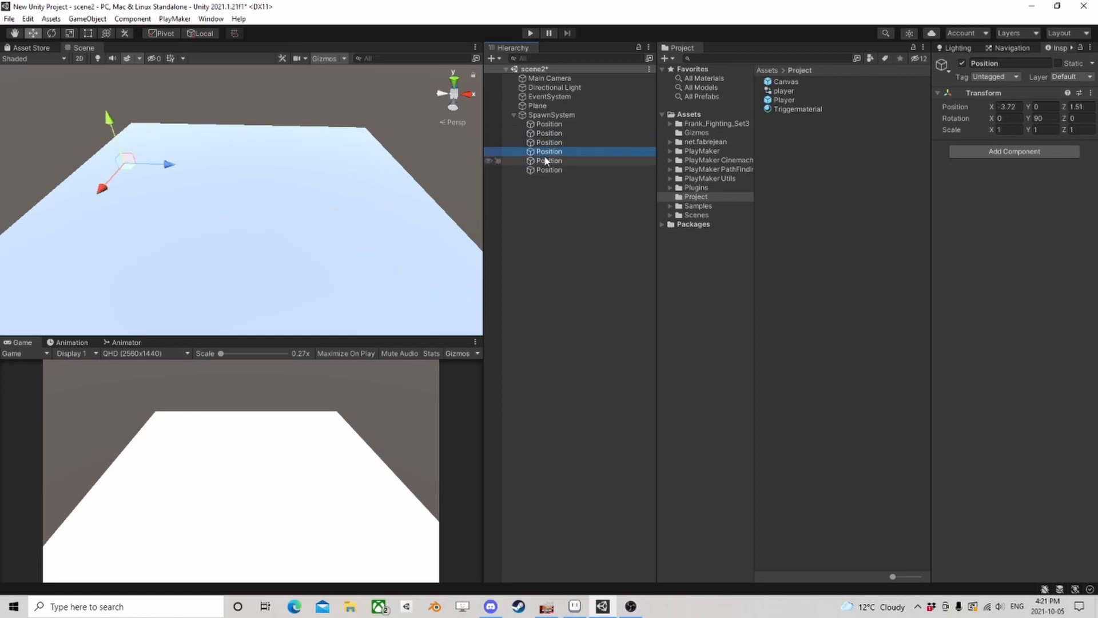
pyautogui.click(550, 170)
# Add a PlayMakerFSM component to SpawnSystem and name the FSM Spawn
pyautogui.click(572, 116)
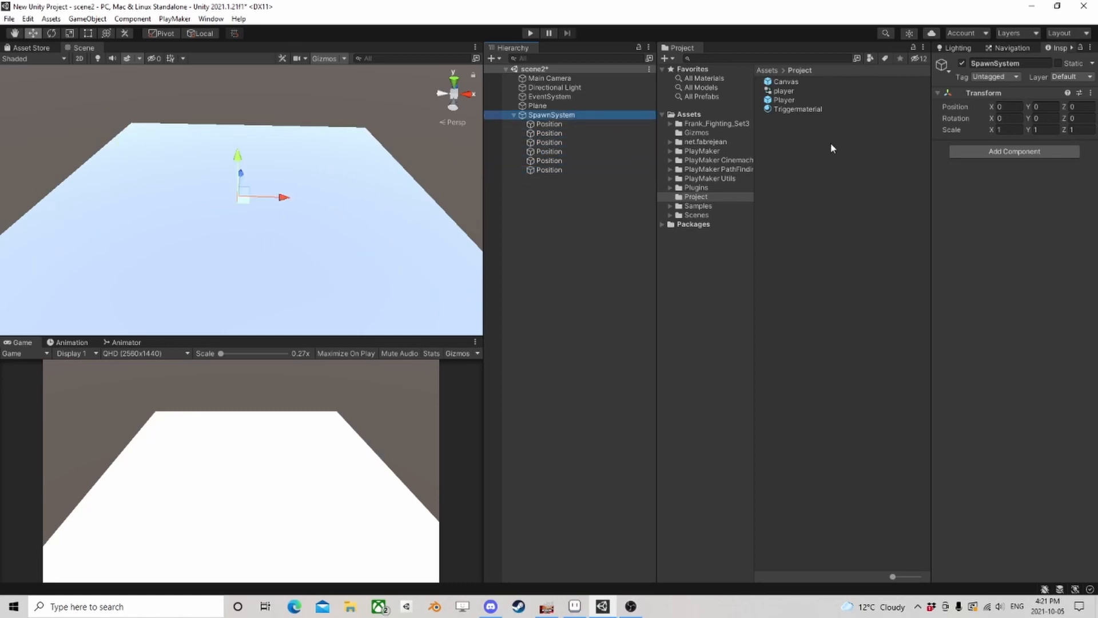
pyautogui.click(978, 153)
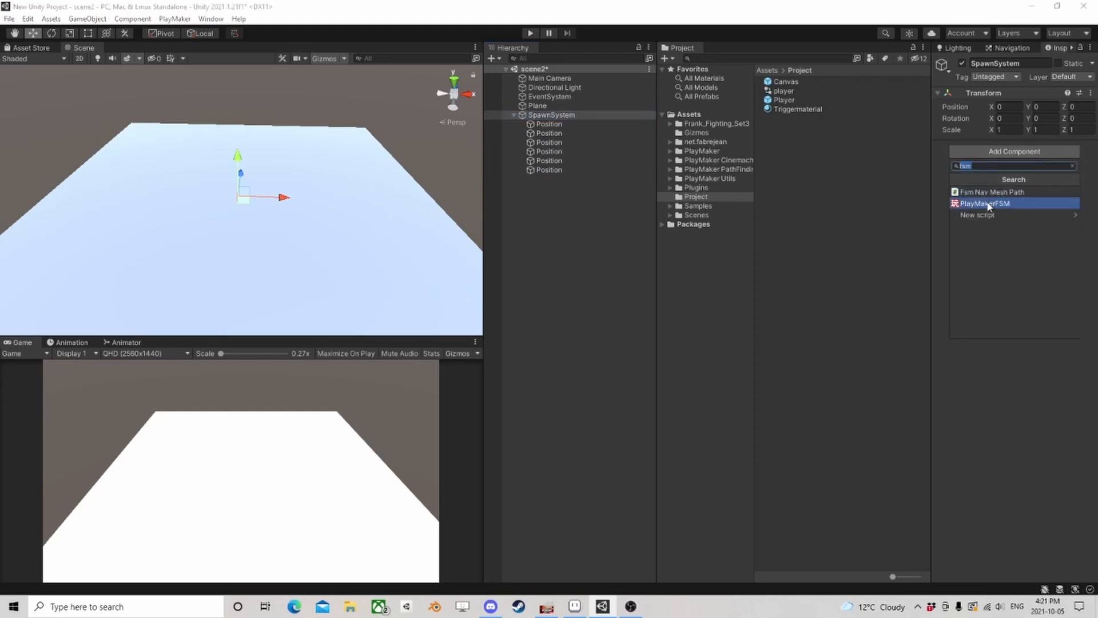
pyautogui.click(989, 201)
pyautogui.click(988, 164)
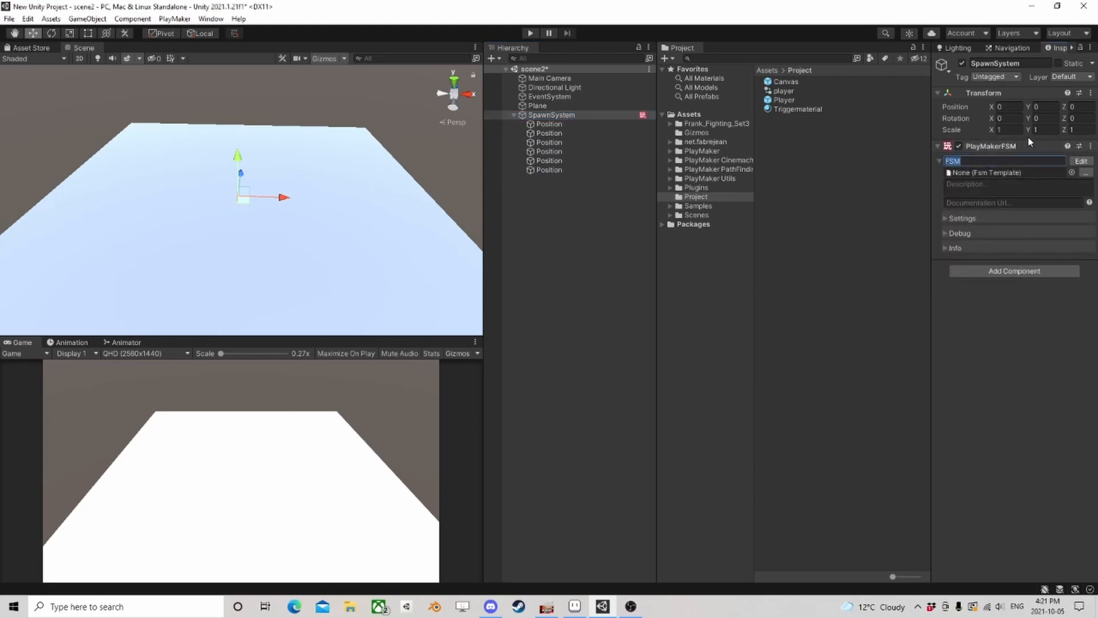
pyautogui.write('Spawn')
pyautogui.click(1081, 161)
pyautogui.click(798, 170)
pyautogui.moveTo(770, 159); pyautogui.dragTo(544, 83)
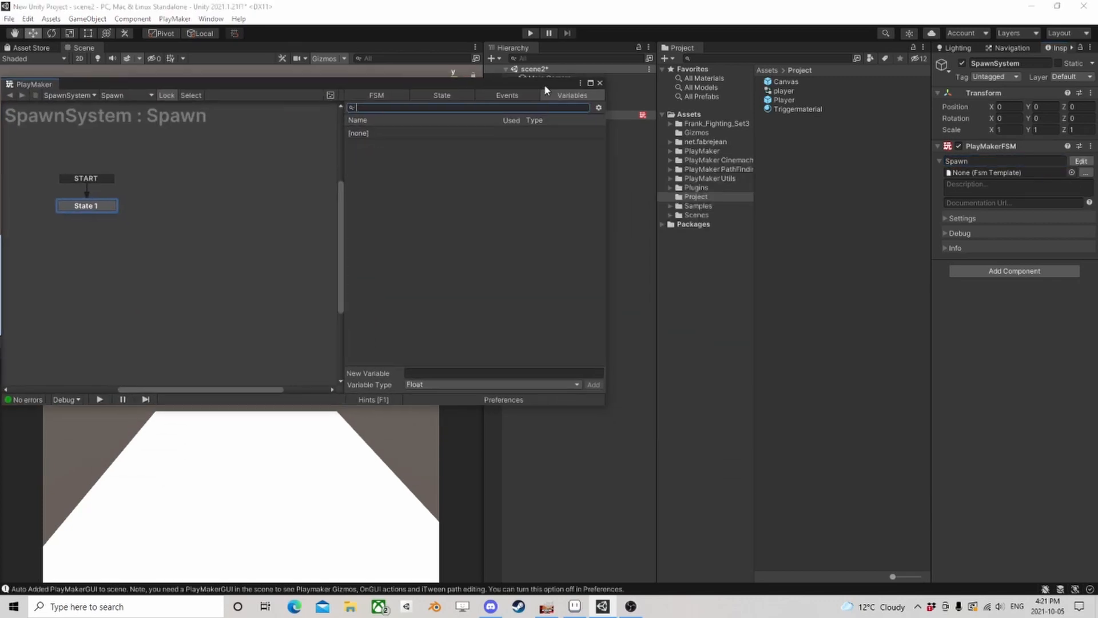
pyautogui.click(423, 384)
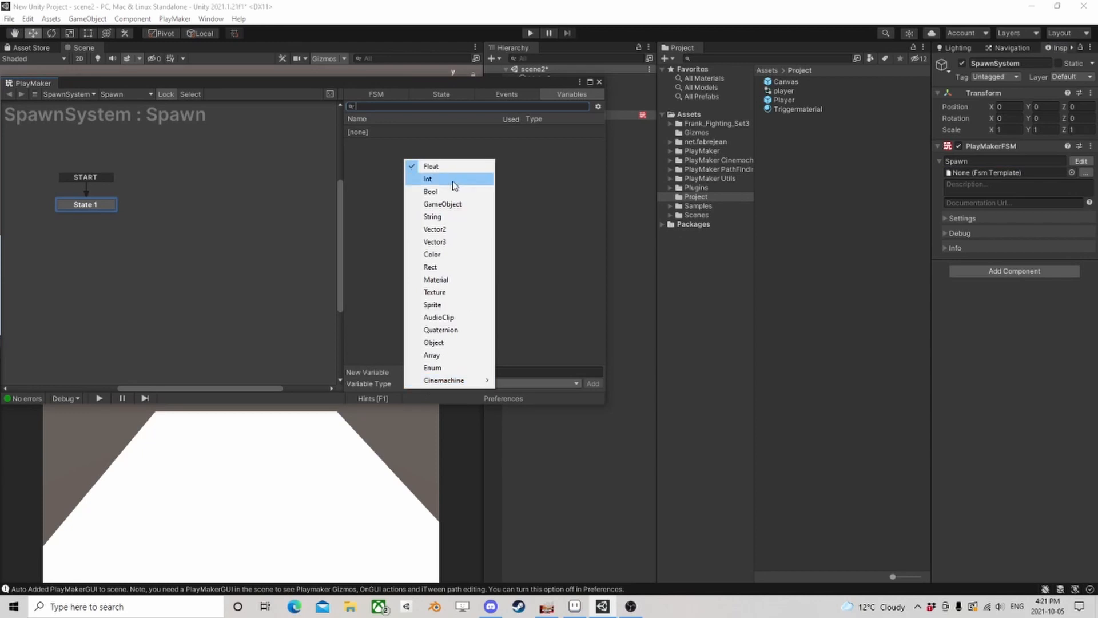
pyautogui.click(458, 354)
pyautogui.click(437, 373)
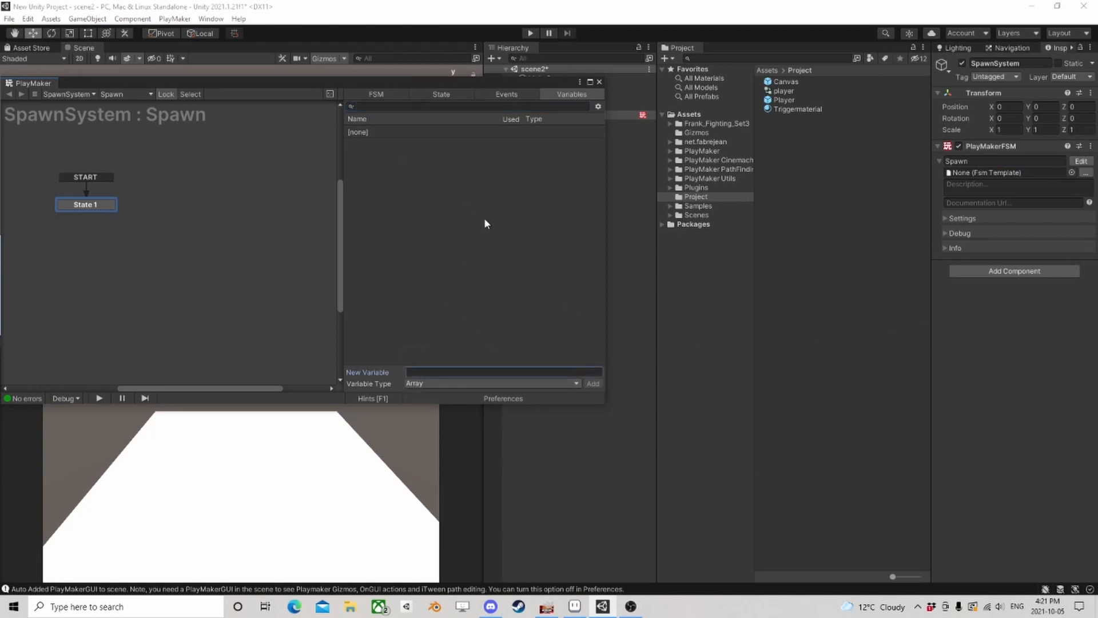
pyautogui.click(599, 82)
# Open the PlayMaker Ecosystem browser and search it for Arraymaker
pyautogui.click(165, 21)
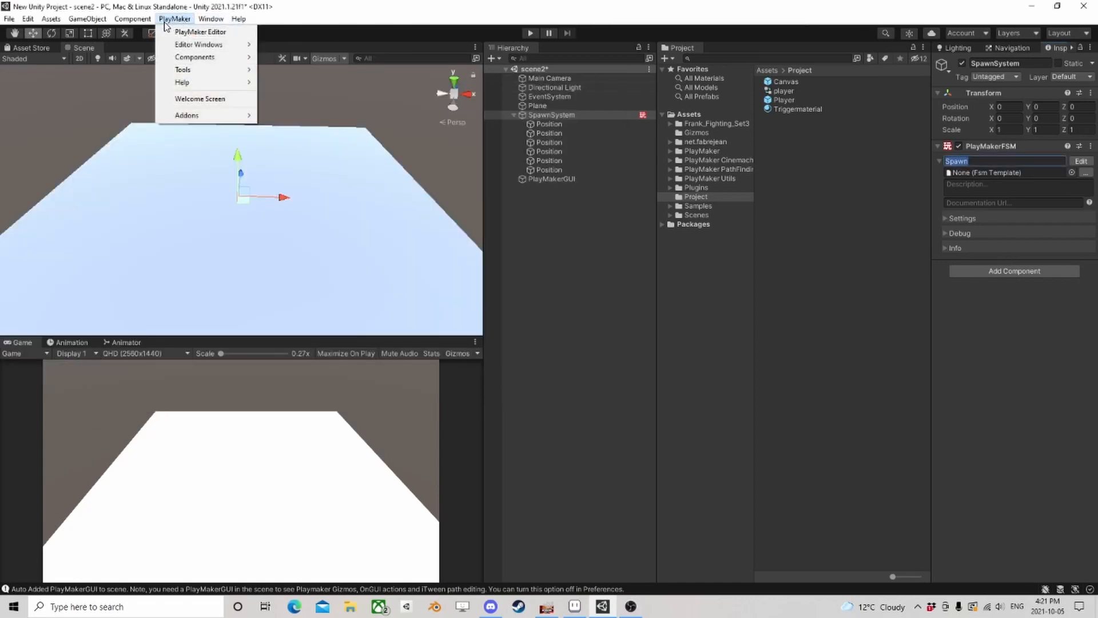
pyautogui.moveTo(206, 115)
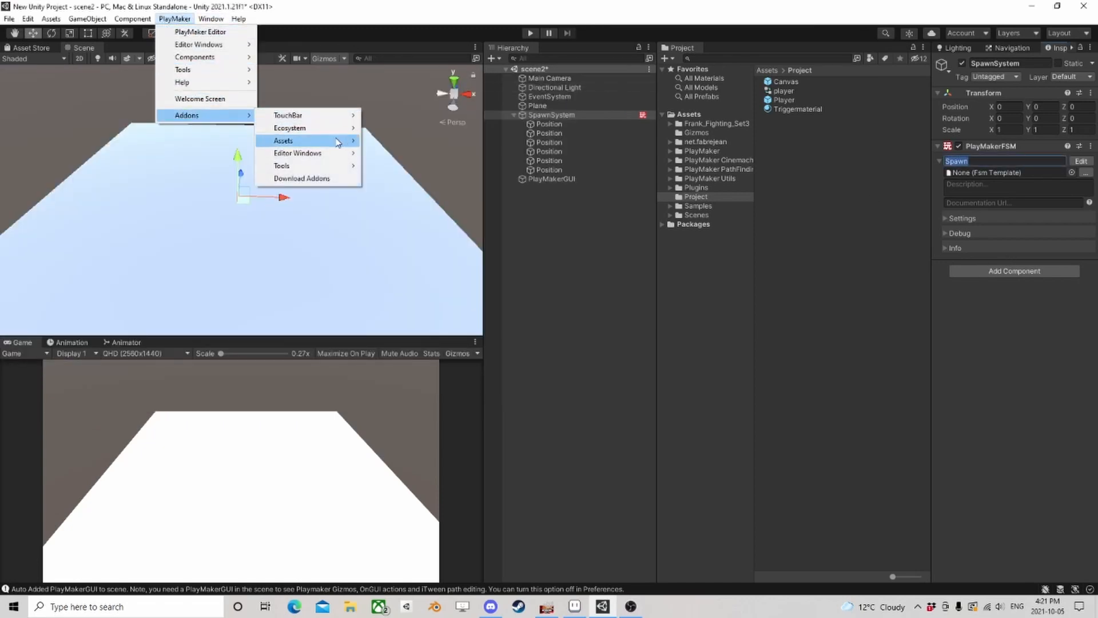
pyautogui.moveTo(320, 128)
pyautogui.click(410, 127)
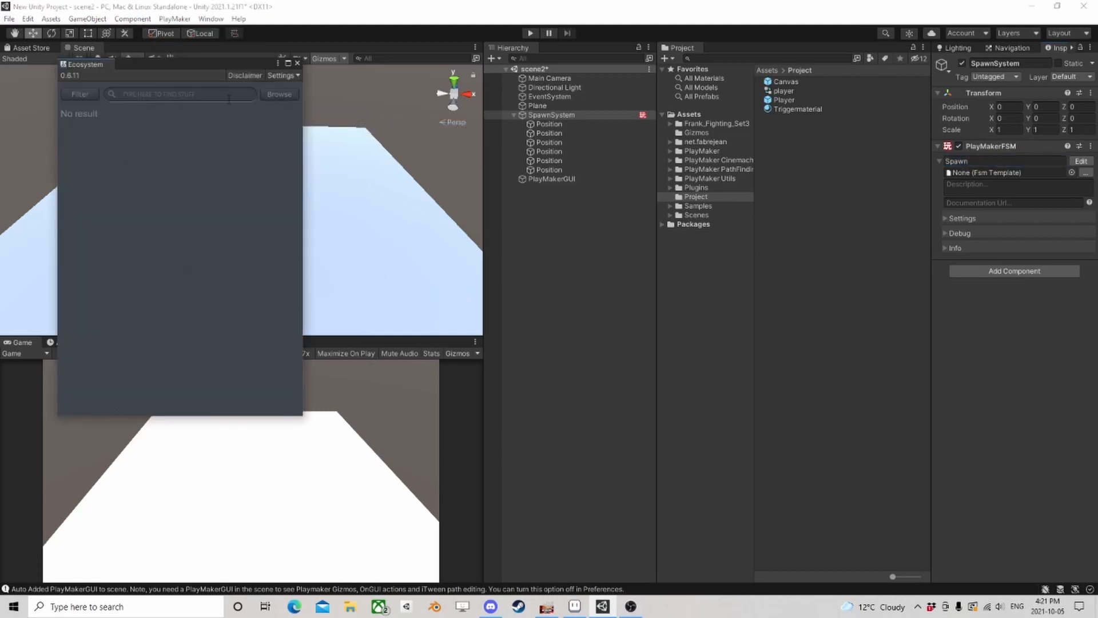
pyautogui.write('Arraymaker')
pyautogui.press('Return')
# Find the Array Maker package among the Ecosystem results, download it and import it into the project
pyautogui.scroll(-15, 234, 200)
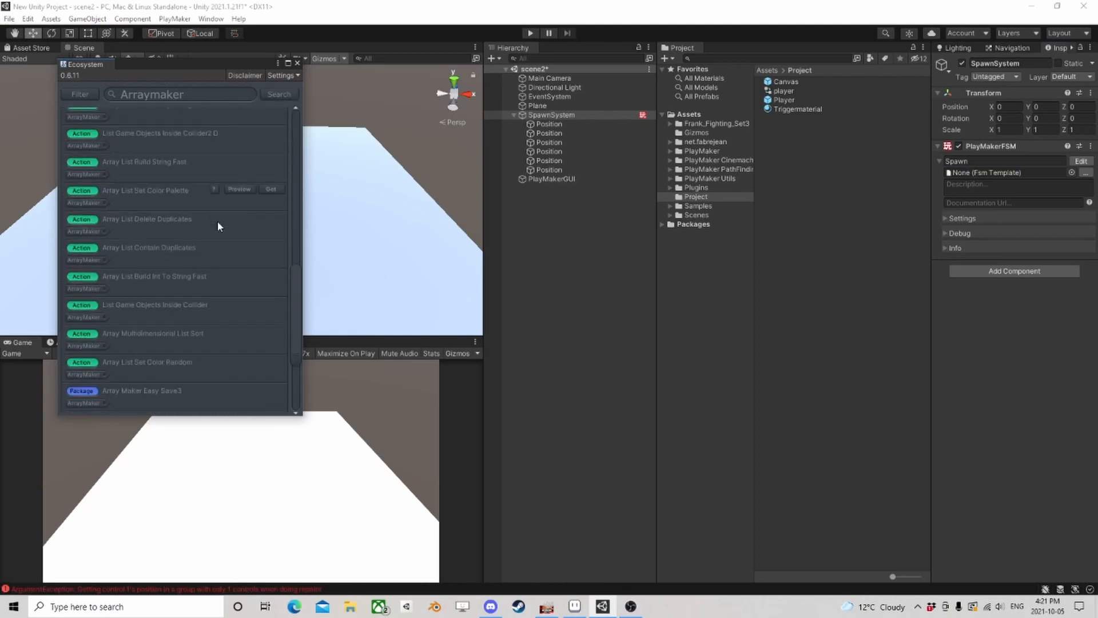
pyautogui.click(80, 96)
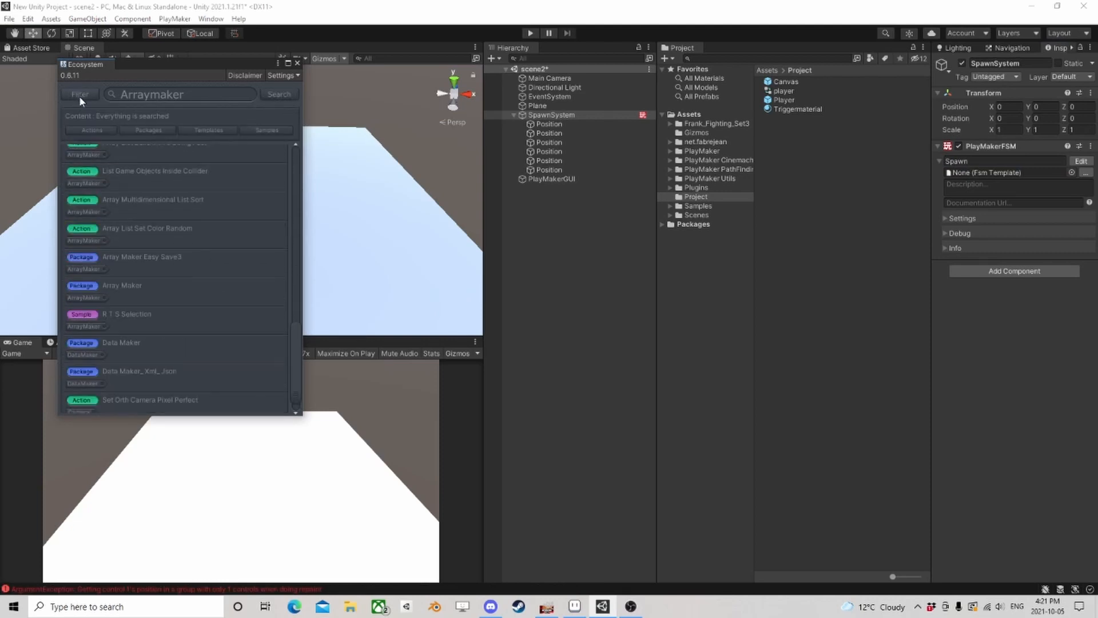
pyautogui.click(149, 130)
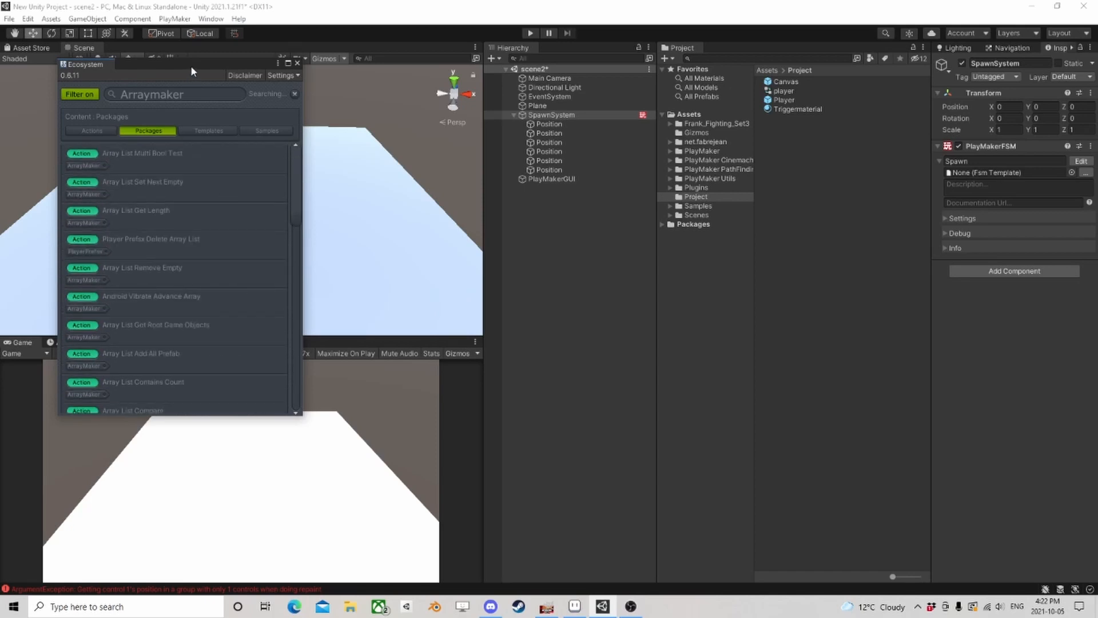
pyautogui.moveTo(190, 65); pyautogui.dragTo(182, 80)
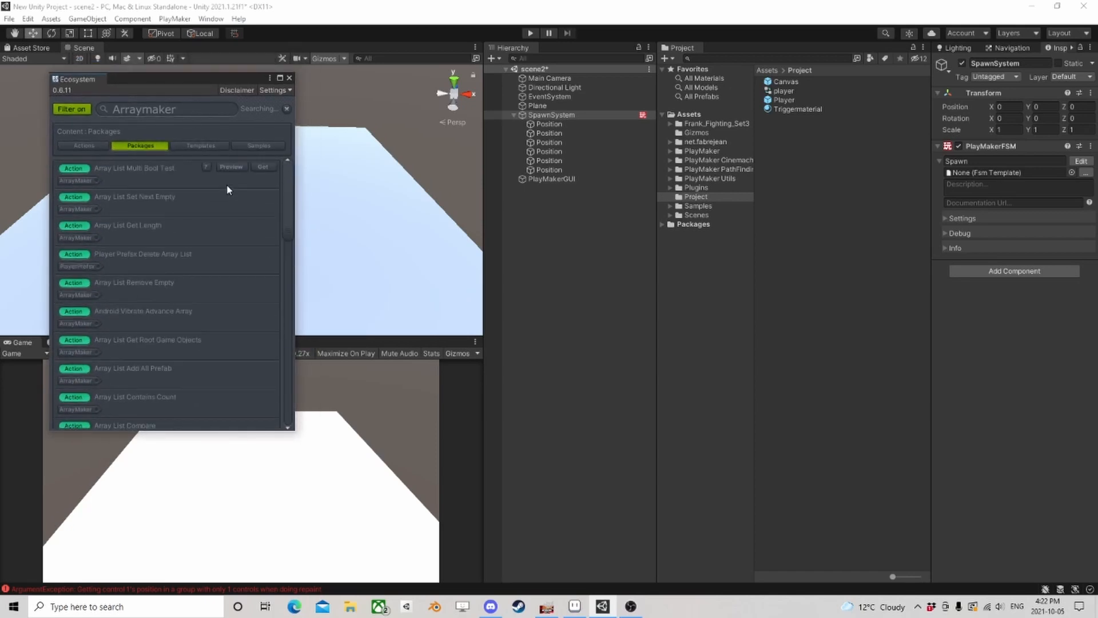
pyautogui.scroll(-10, 239, 243)
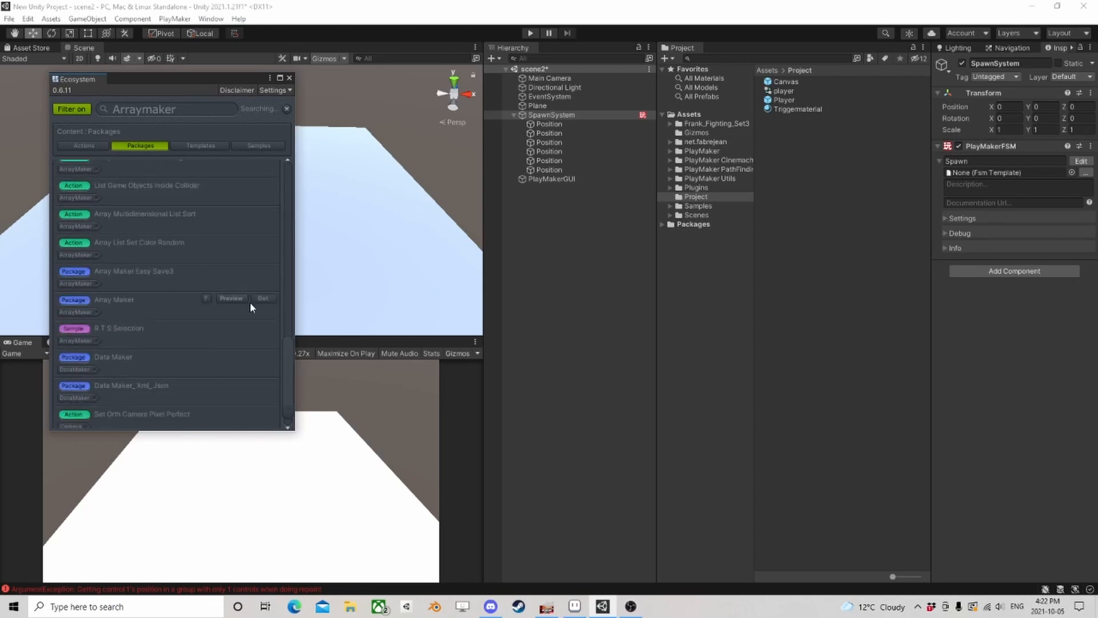
pyautogui.click(262, 299)
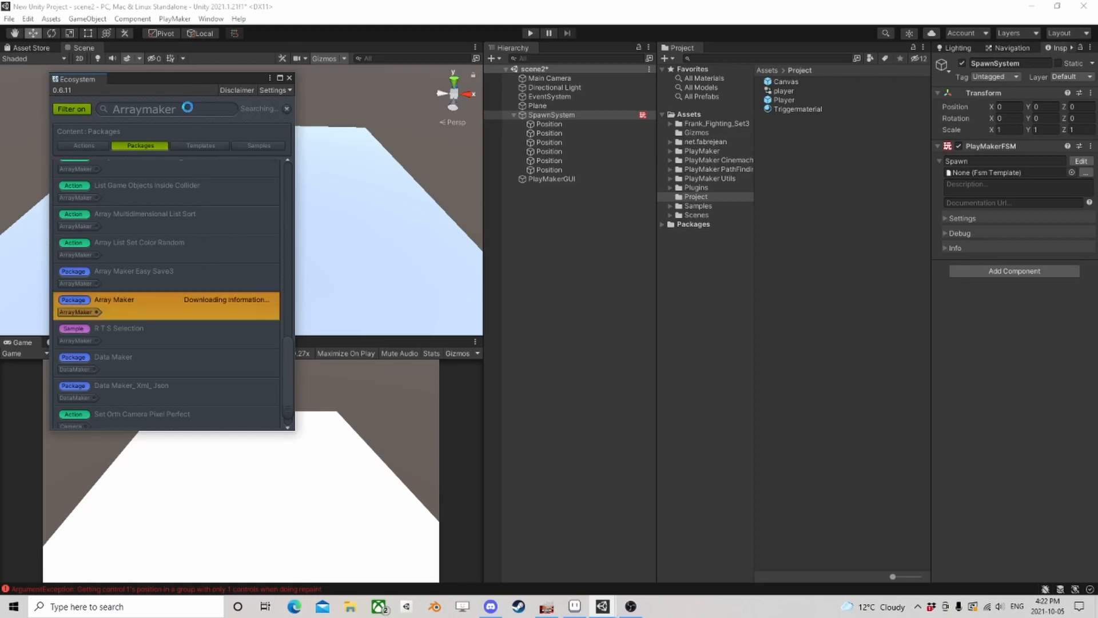
pyautogui.click(709, 518)
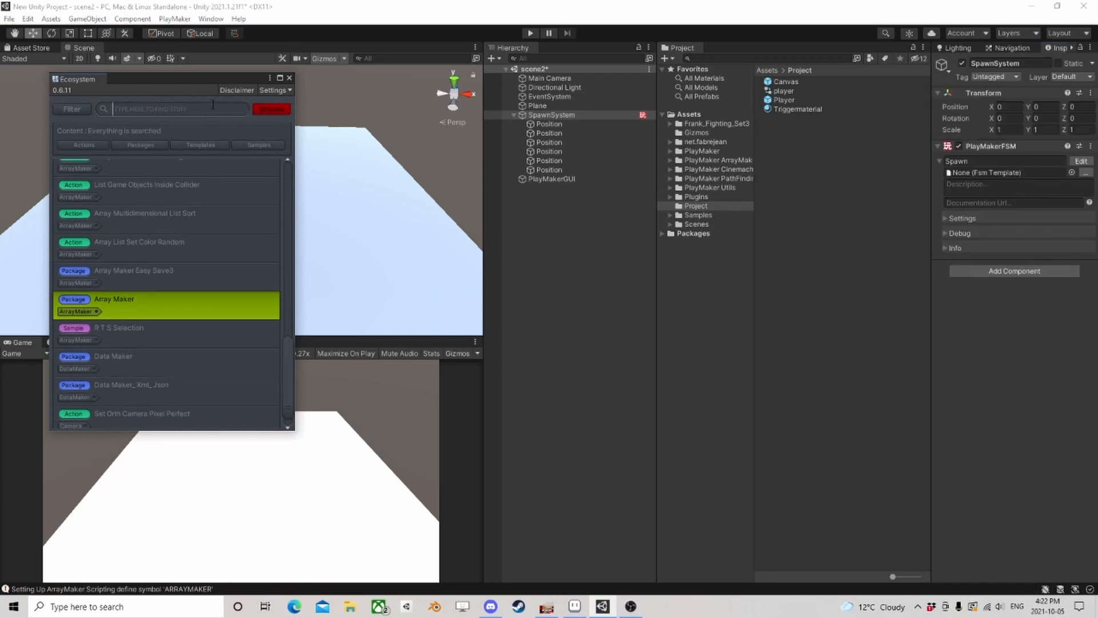
# Search the Ecosystem for Array Maker limited to packages and templates, and close the browser
pyautogui.write('Array Maker')
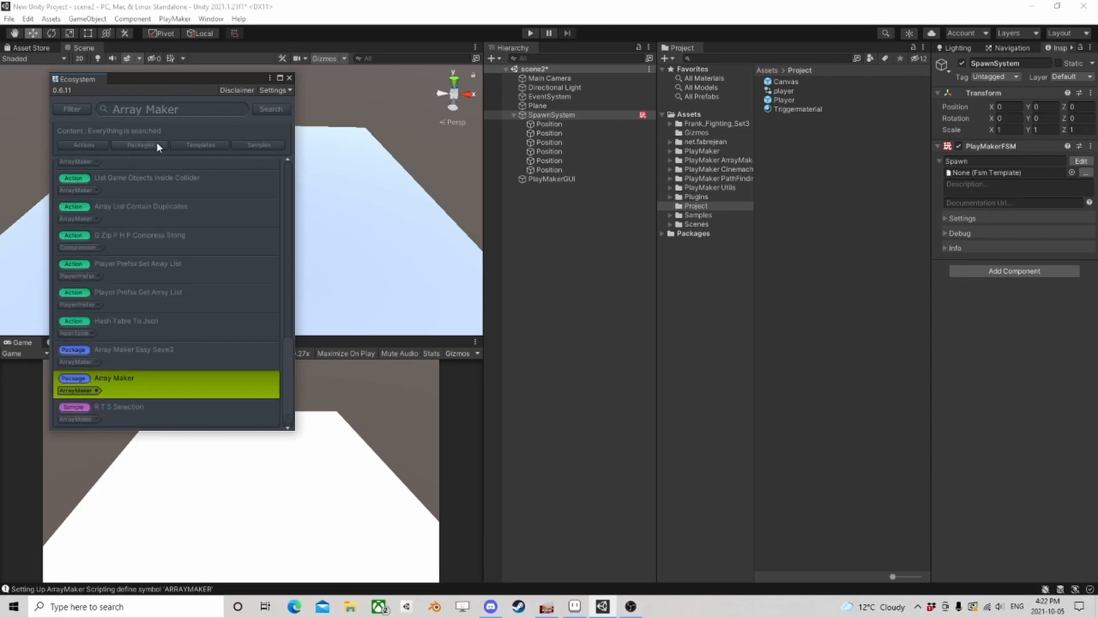
pyautogui.click(144, 146)
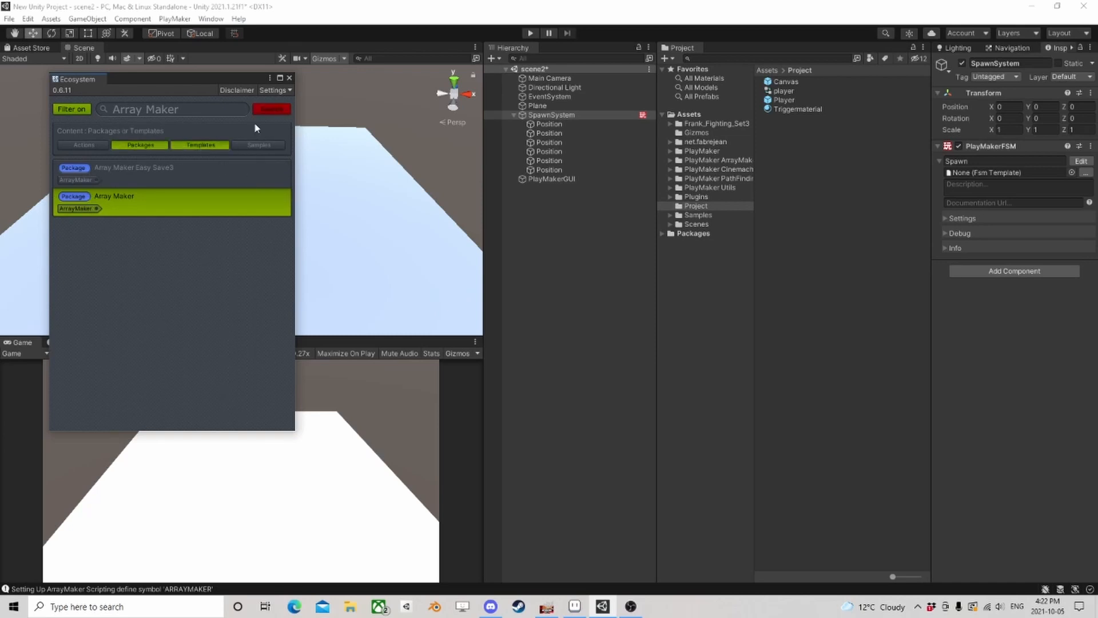
pyautogui.click(289, 78)
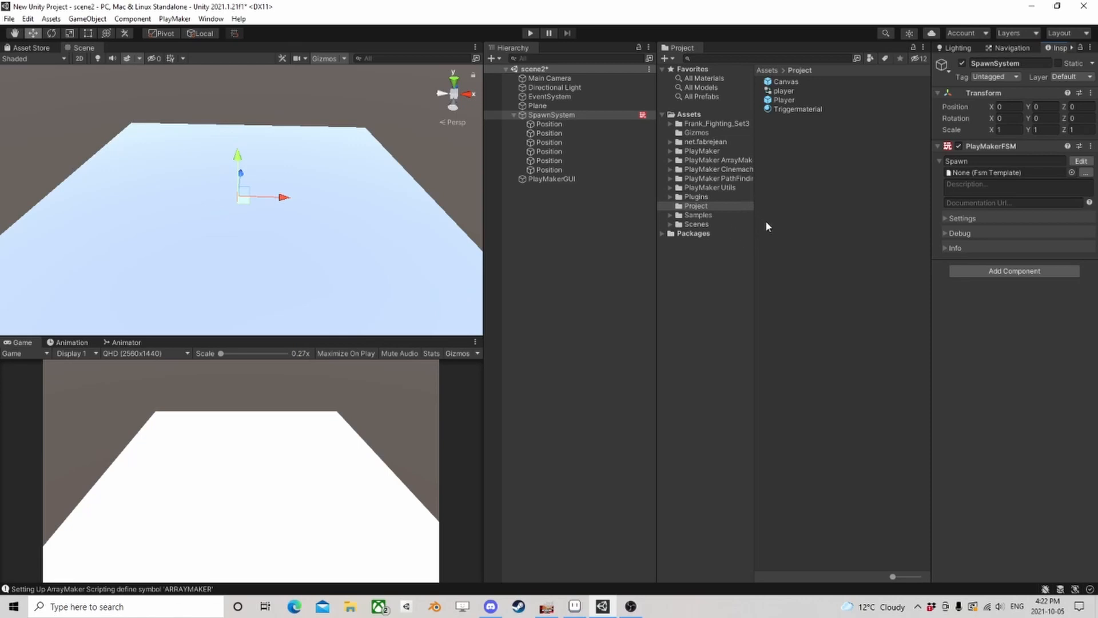
# Add a Play Maker Array List Proxy component to SpawnSystem and set its reference to SpawnPoints
pyautogui.click(983, 271)
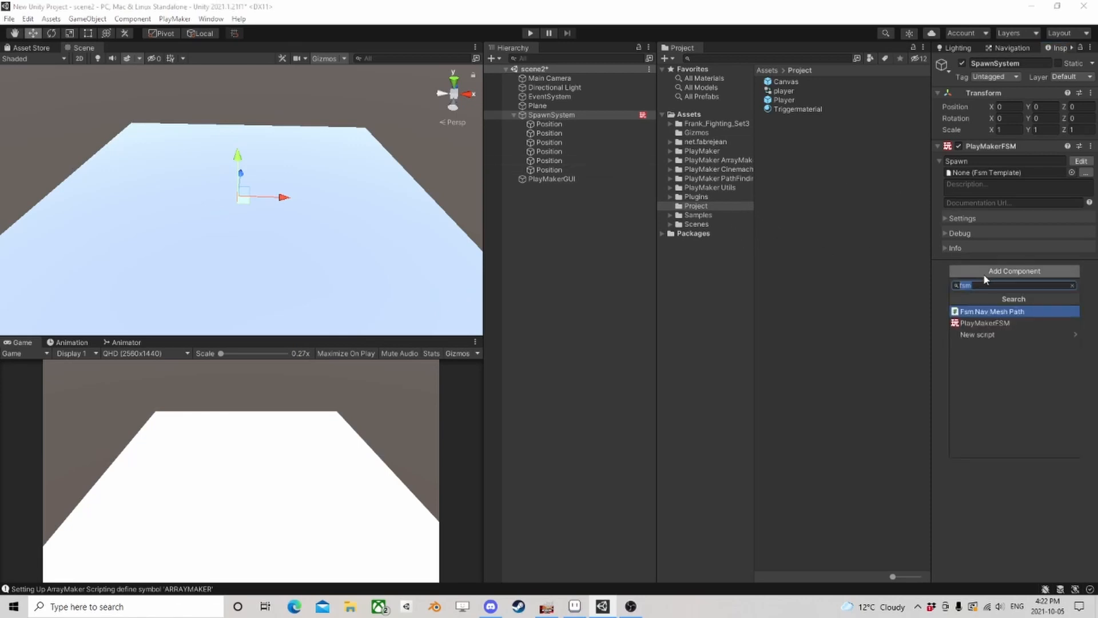
pyautogui.write('array')
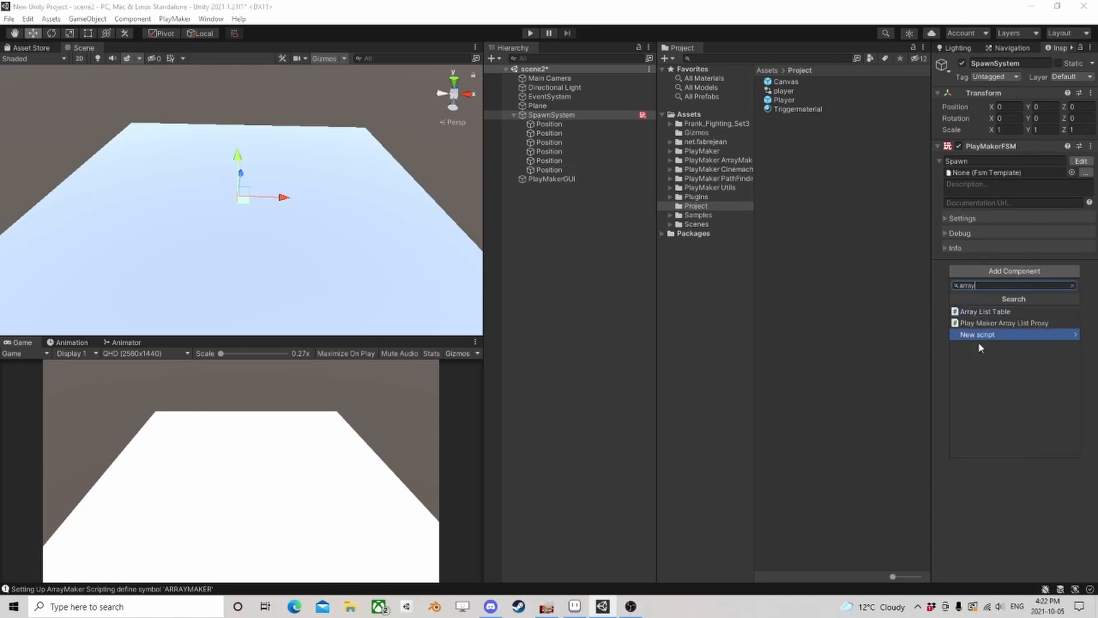
pyautogui.click(1023, 323)
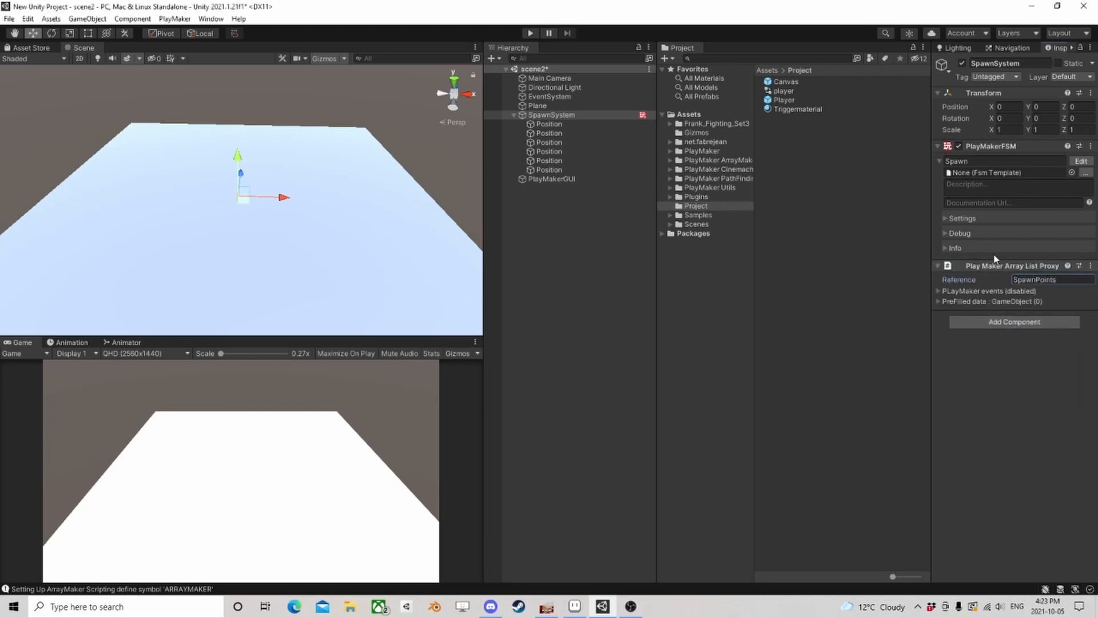
# Set the prefill count of the SpawnPoints array list to 6, keeping Game Object as the prefill type
pyautogui.click(939, 302)
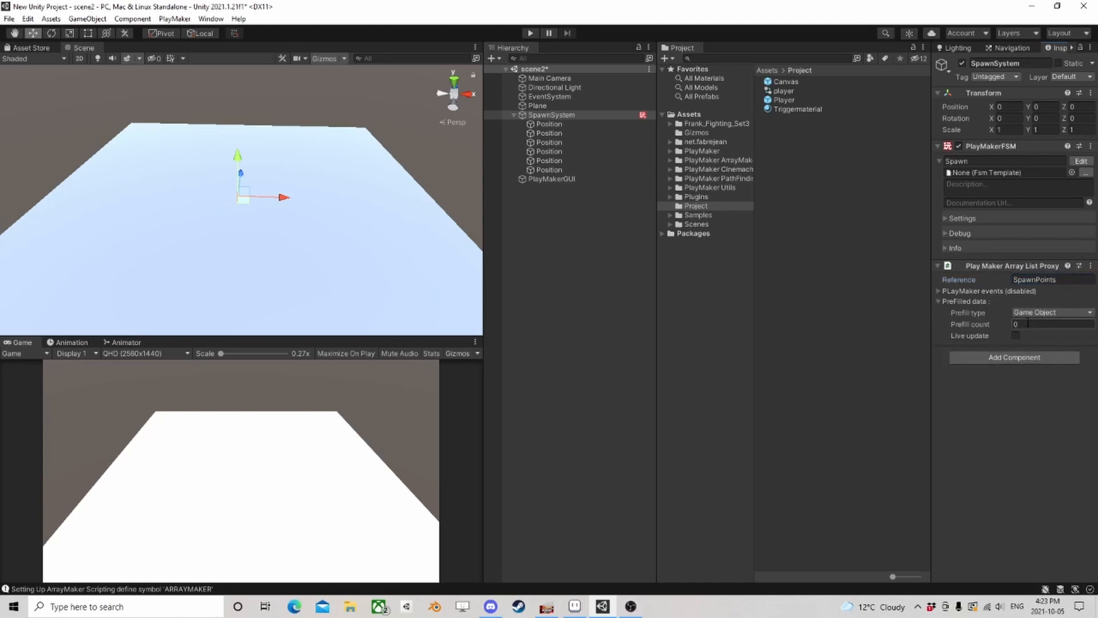
pyautogui.write('6')
pyautogui.click(1059, 324)
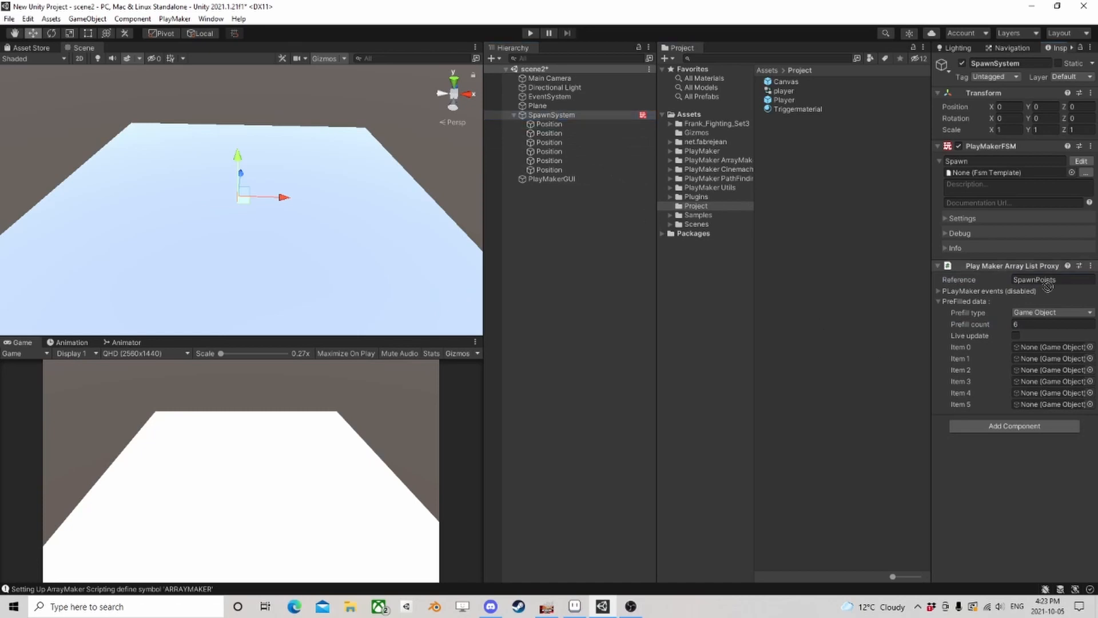
# Assign the six Position objects under SpawnSystem to Item 0 through Item 5 of the SpawnPoints array list
pyautogui.moveTo(564, 133); pyautogui.dragTo(1037, 361)
pyautogui.moveTo(560, 145); pyautogui.dragTo(1044, 370)
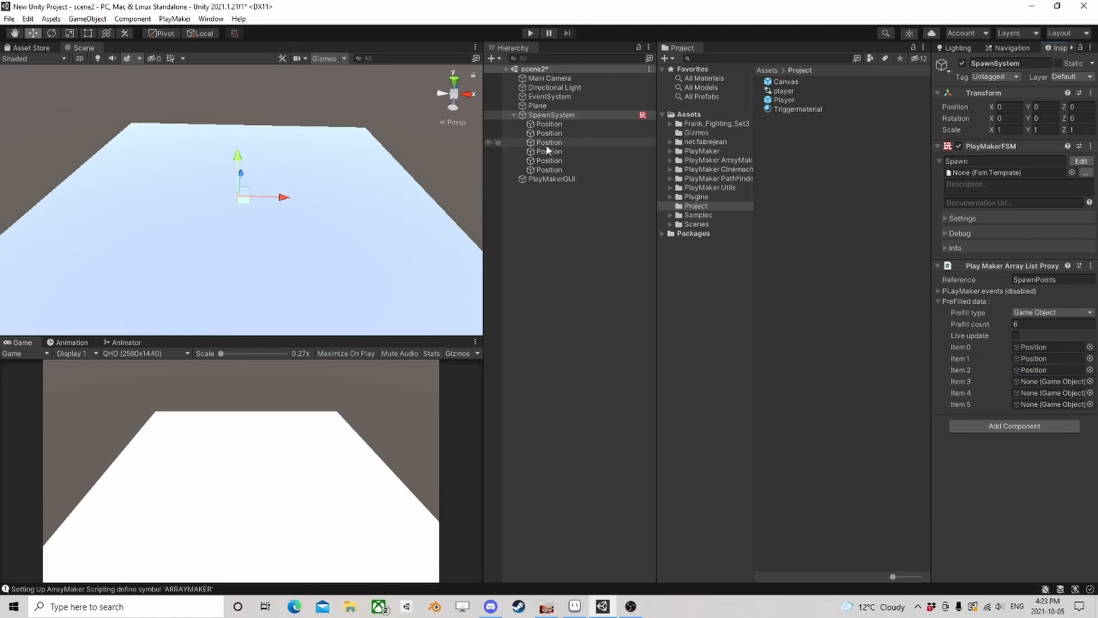
pyautogui.moveTo(548, 150); pyautogui.dragTo(1008, 373)
pyautogui.moveTo(1059, 384); pyautogui.dragTo(1060, 385)
pyautogui.moveTo(561, 158); pyautogui.dragTo(1050, 394)
pyautogui.moveTo(561, 171); pyautogui.dragTo(1027, 404)
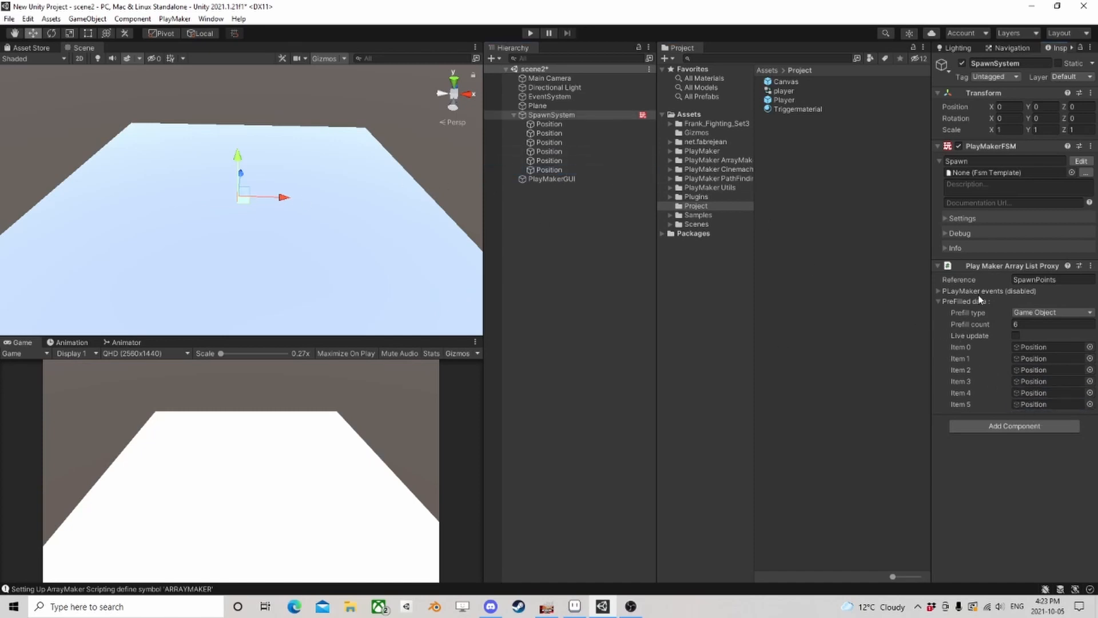
# Open the Spawn FSM for editing and add a Get Owner action to State 1
pyautogui.click(1081, 161)
pyautogui.click(441, 94)
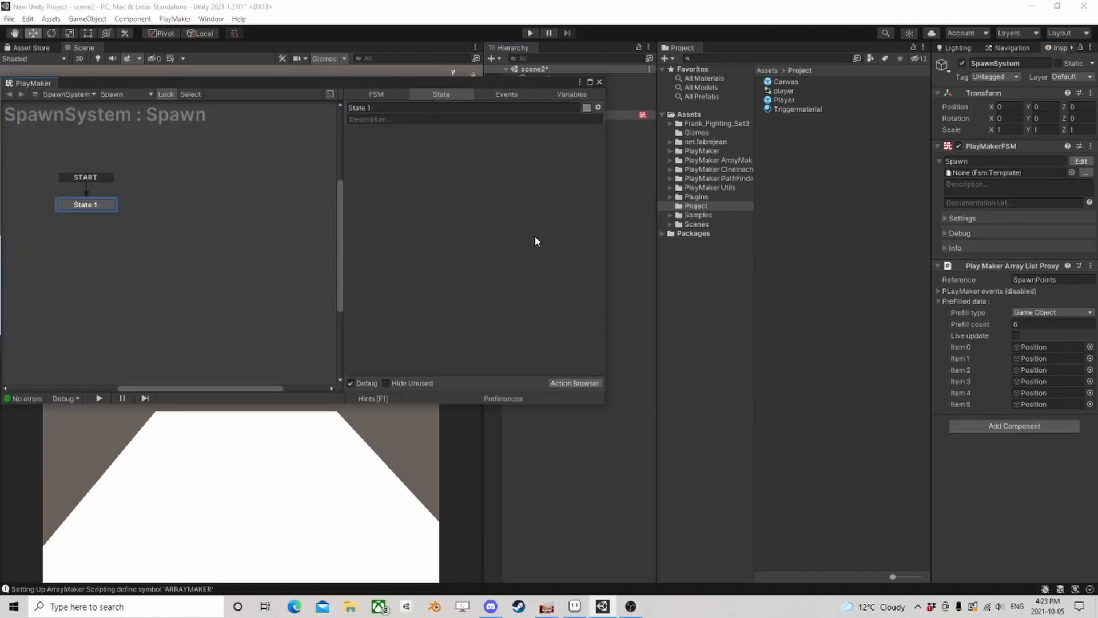
pyautogui.click(578, 382)
pyautogui.write('get')
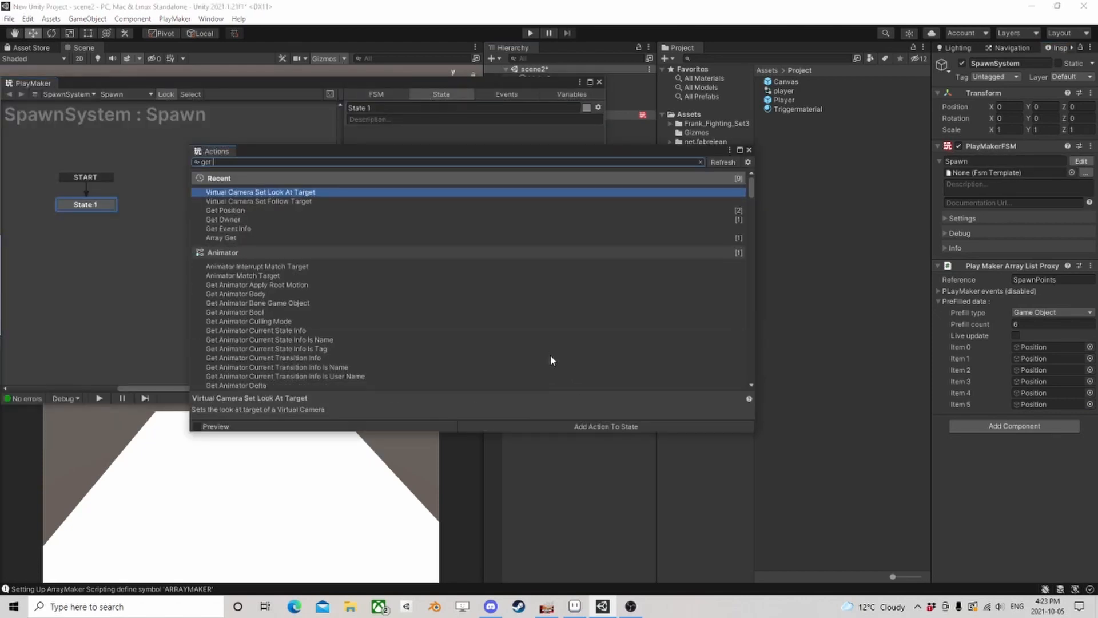
pyautogui.write(' own')
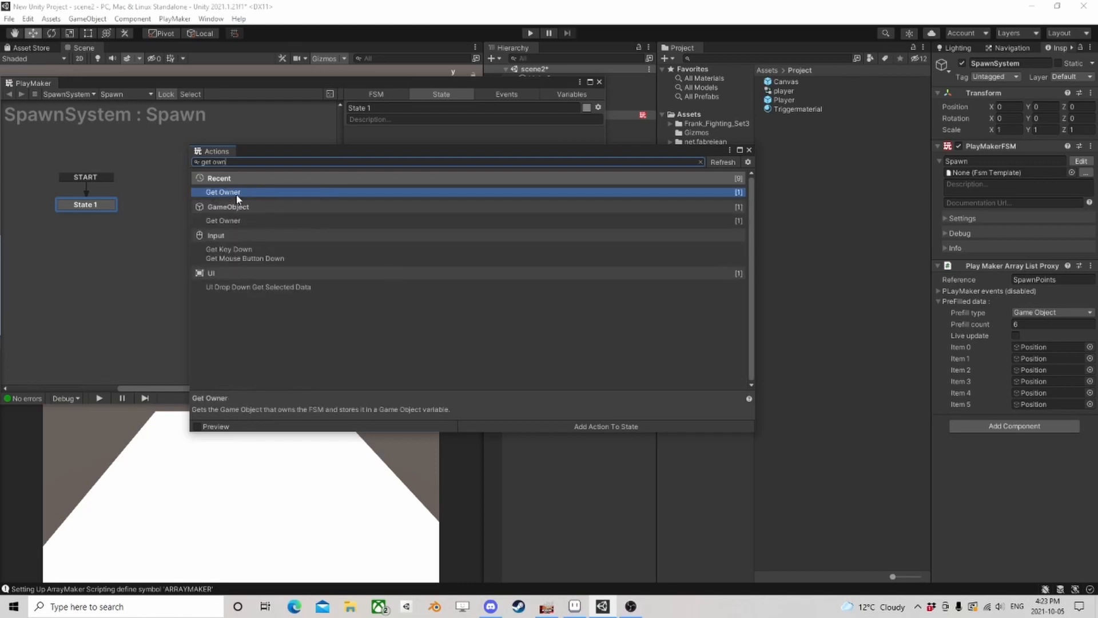
pyautogui.doubleClick(238, 194)
pyautogui.click(749, 150)
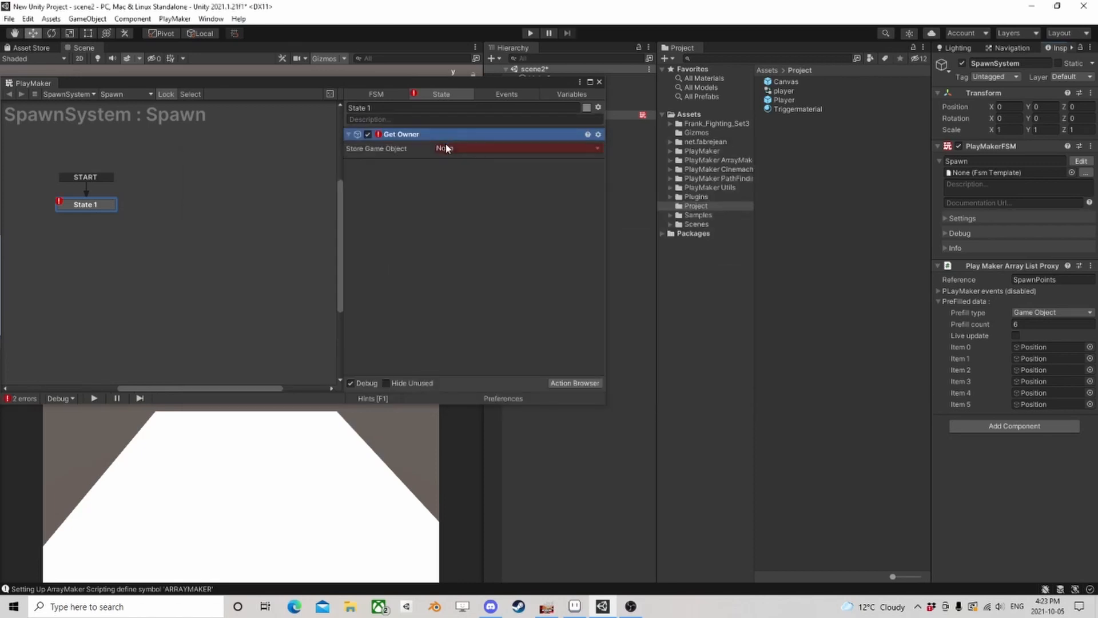
# Store the Get Owner result in a new global variable named SpawnSystem and close the PlayMaker editor
pyautogui.click(446, 149)
pyautogui.click(485, 203)
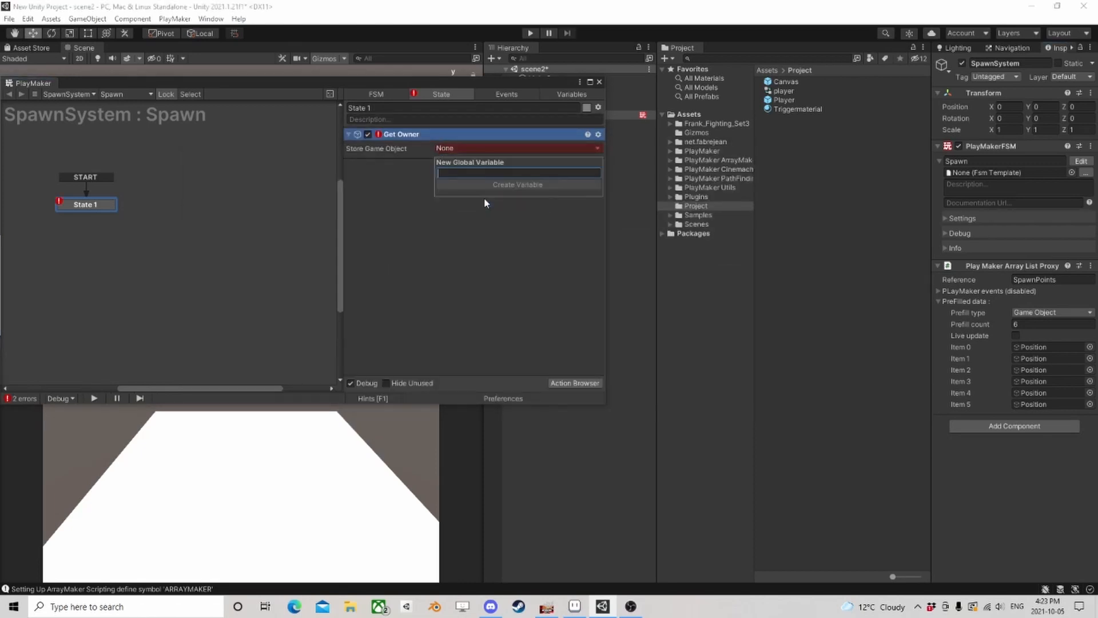
pyautogui.write('SpawnSystem')
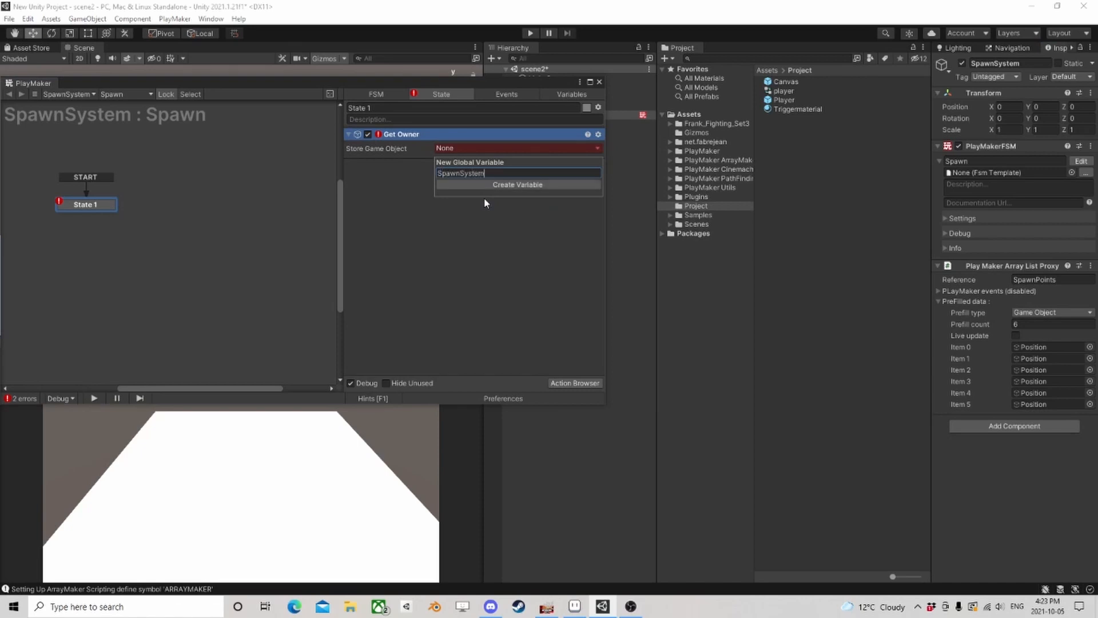
pyautogui.press('Return')
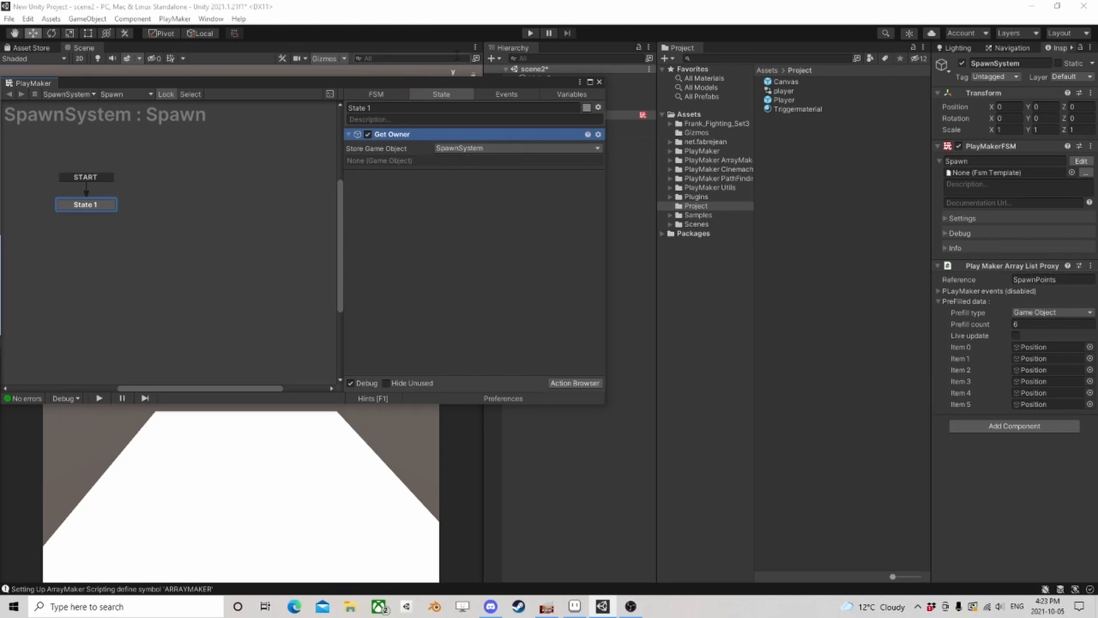
pyautogui.click(599, 82)
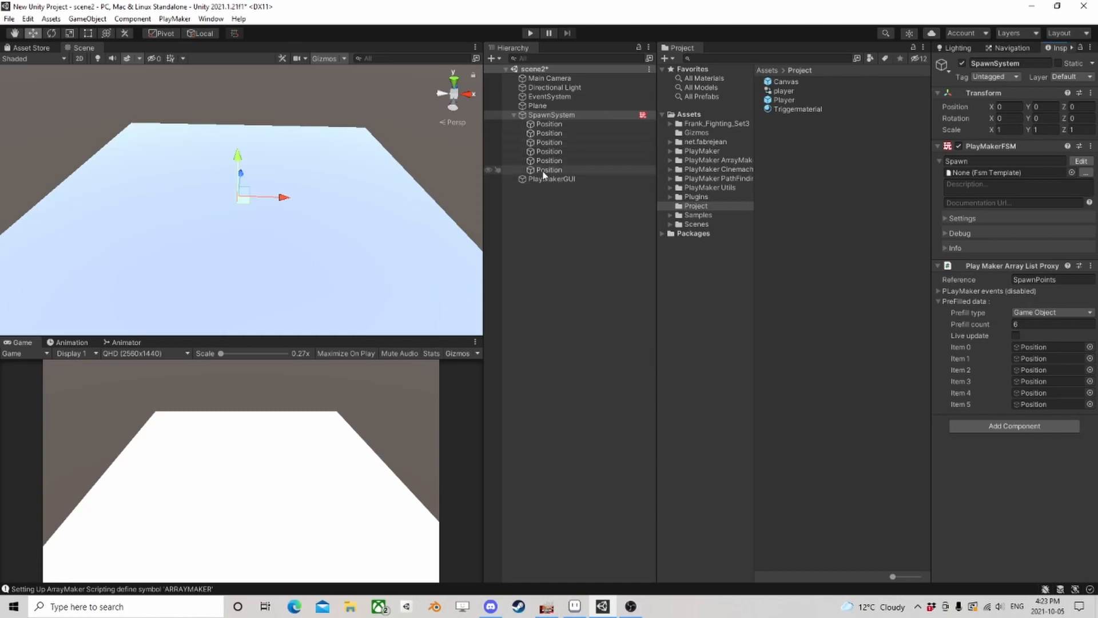
# Collapse the SpawnSystem object in the hierarchy and save scene2
pyautogui.click(514, 115)
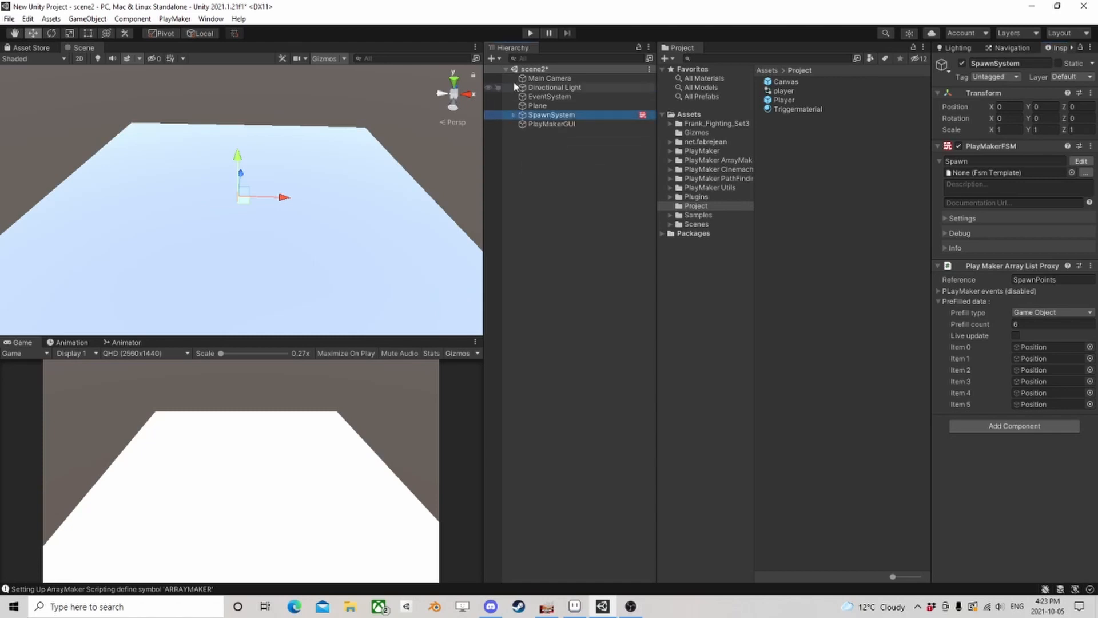
pyautogui.click(9, 18)
pyautogui.click(31, 71)
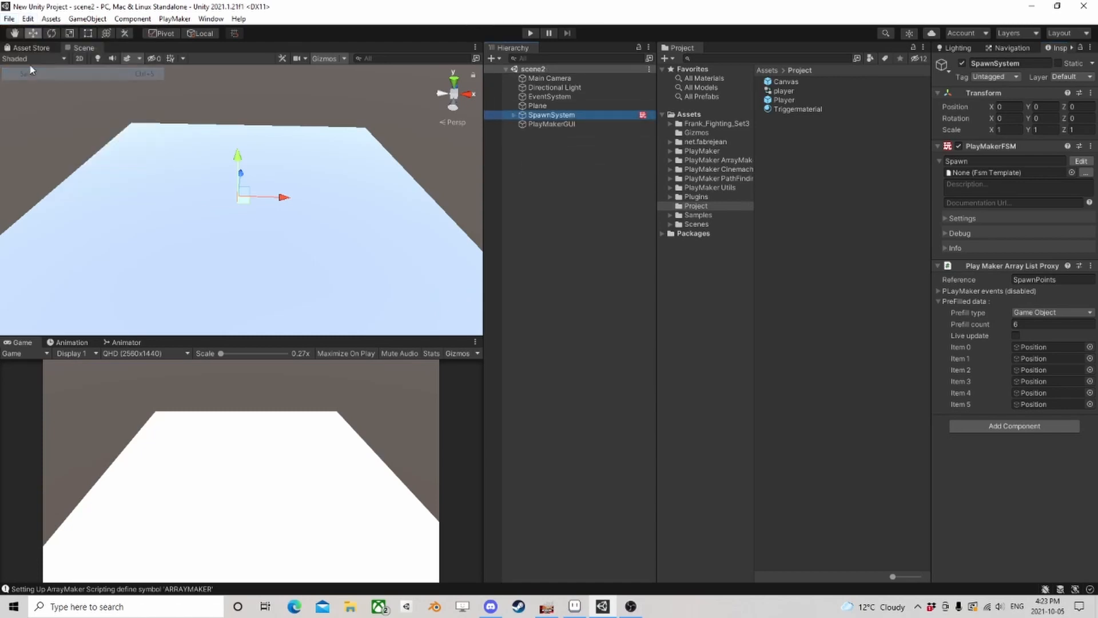
# Open the SampleScene scene file from the project's Scenes folder
pyautogui.click(9, 19)
pyautogui.click(23, 46)
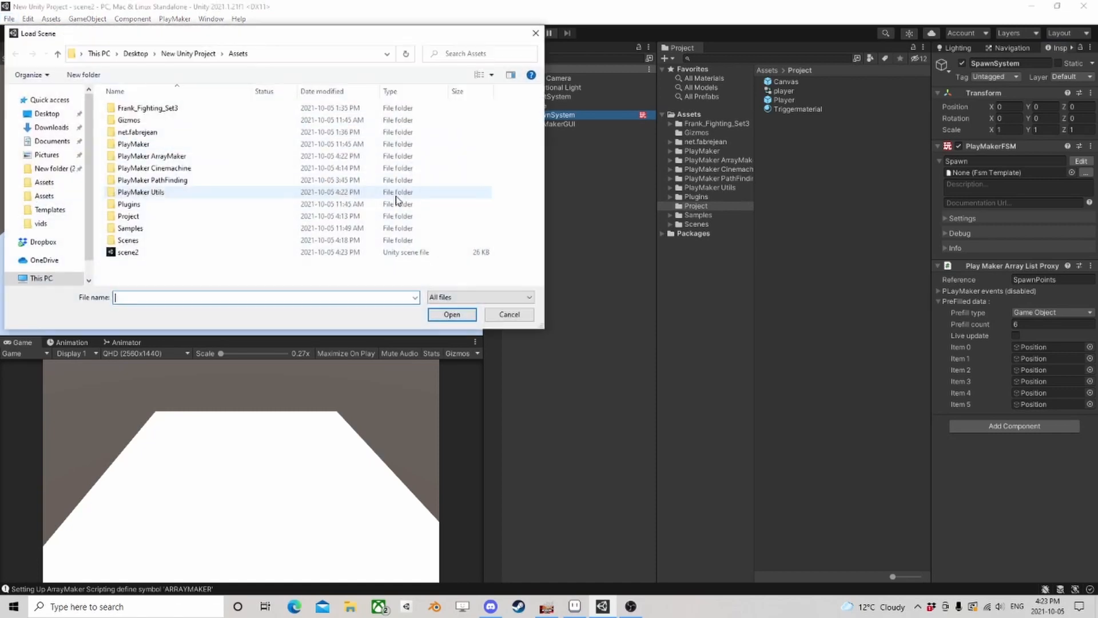
pyautogui.doubleClick(335, 240)
pyautogui.click(163, 121)
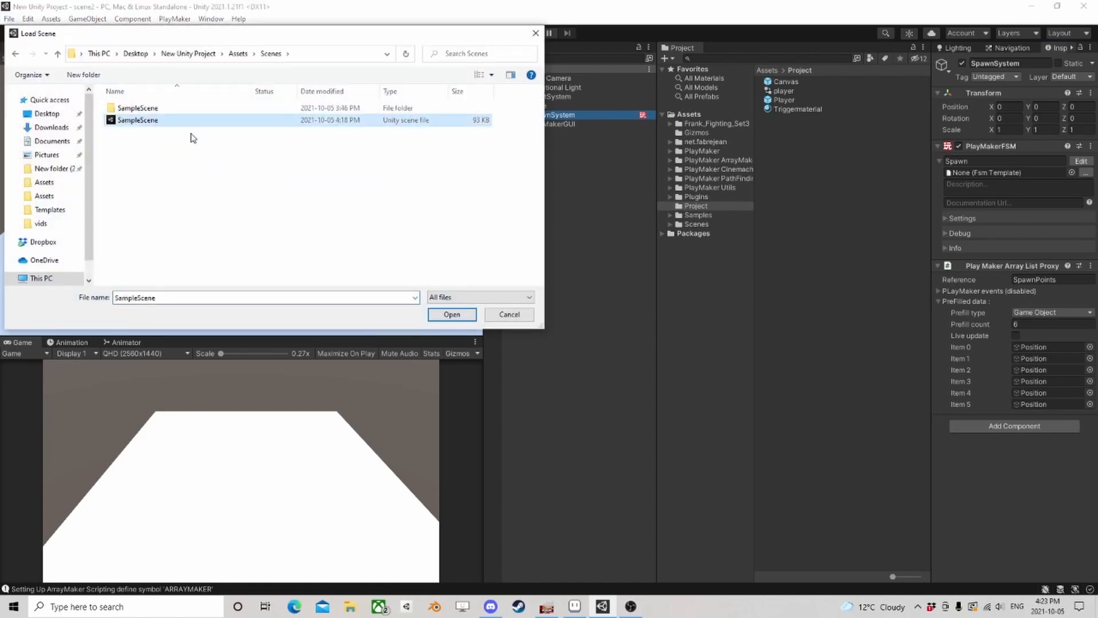
pyautogui.click(452, 314)
pyautogui.scroll(-5, 306, 213)
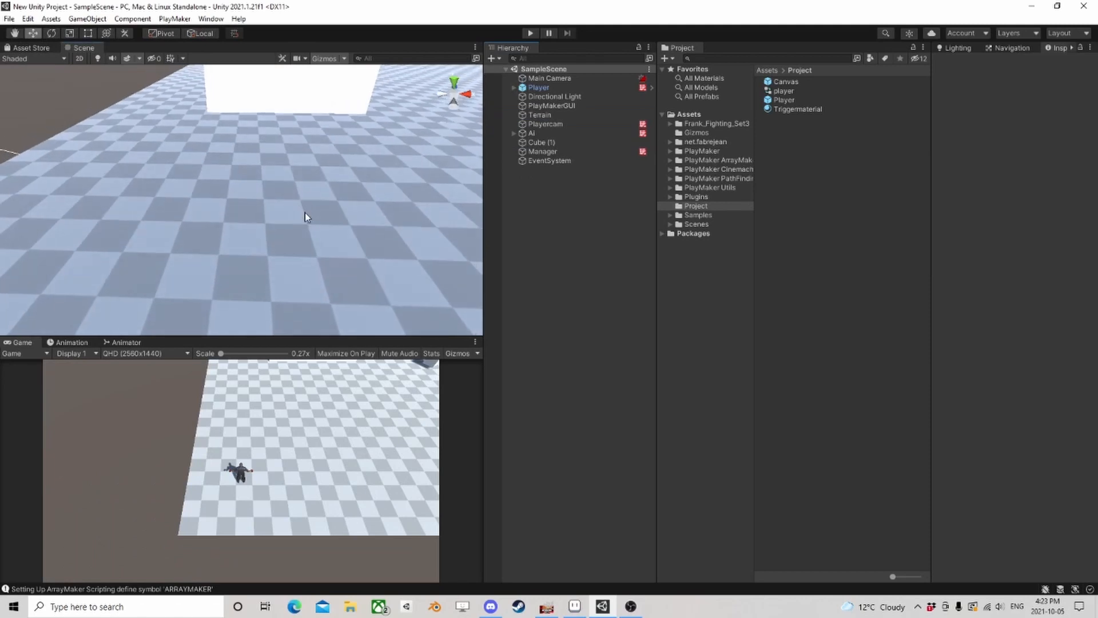
# In State 2 of the Manager's StartCombat FSM, create a HasLoaded event as the Load Scene action's success event
pyautogui.click(543, 153)
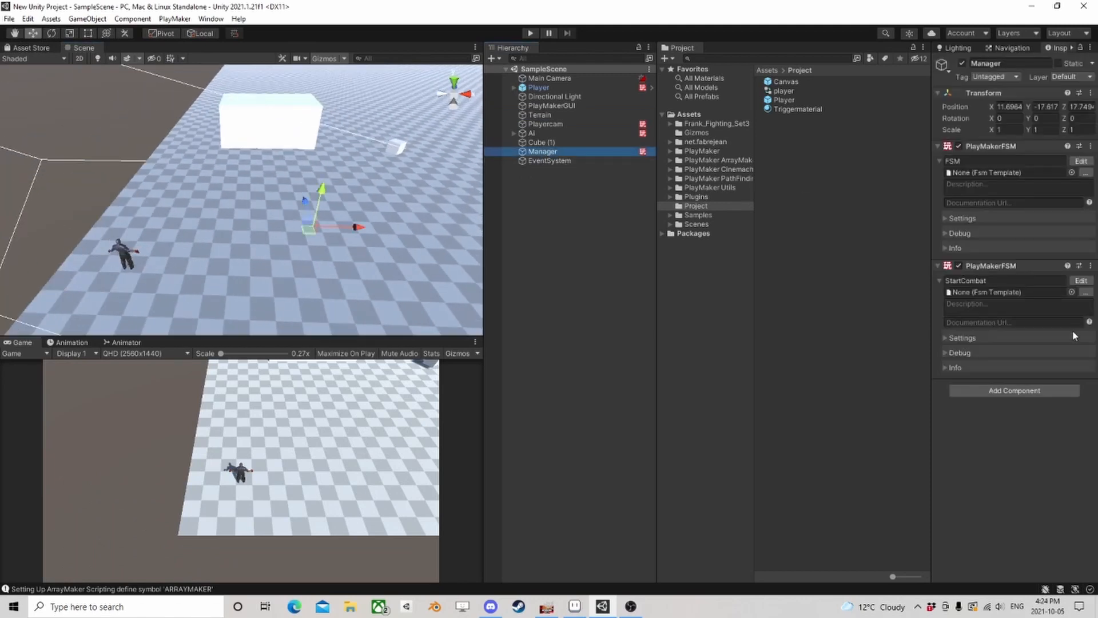
pyautogui.click(1081, 280)
pyautogui.click(242, 201)
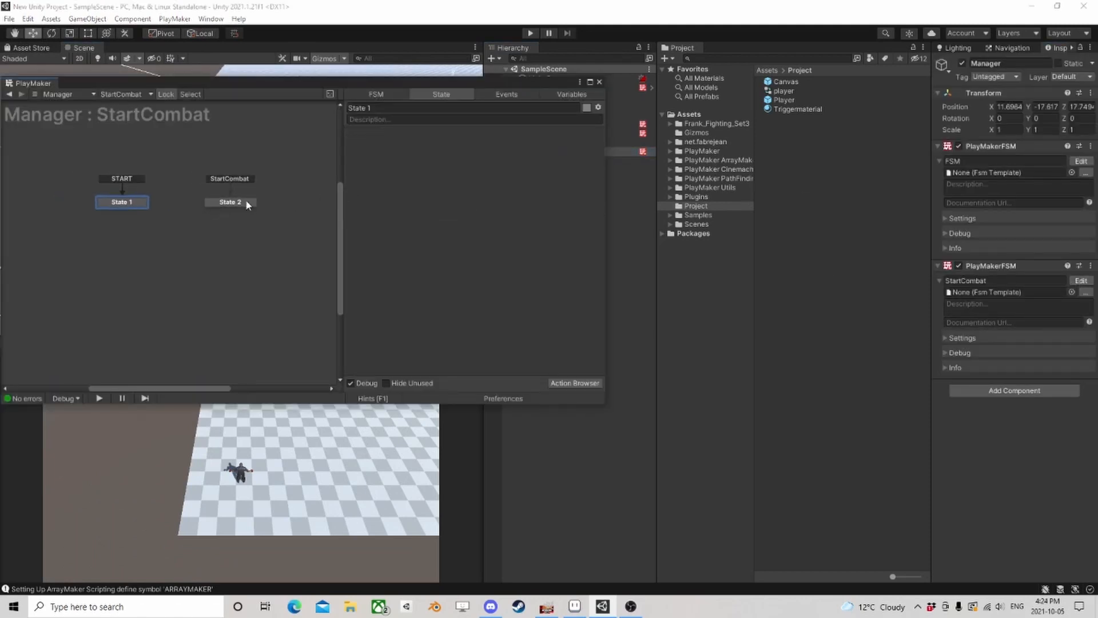
pyautogui.scroll(-5, 450, 297)
pyautogui.scroll(6, 449, 297)
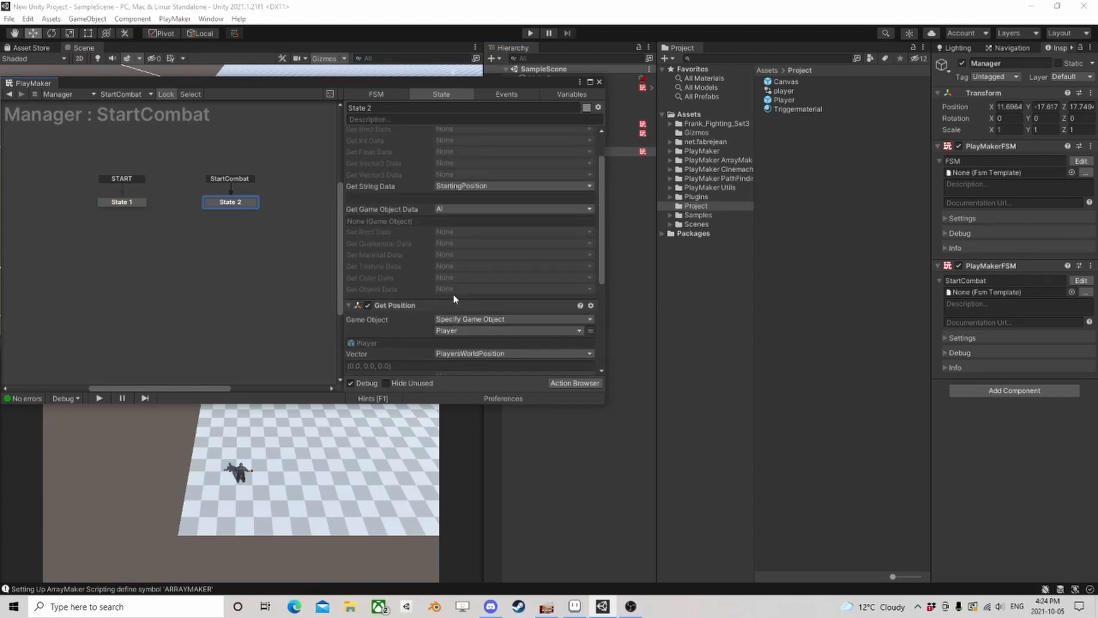
pyautogui.scroll(-6, 453, 293)
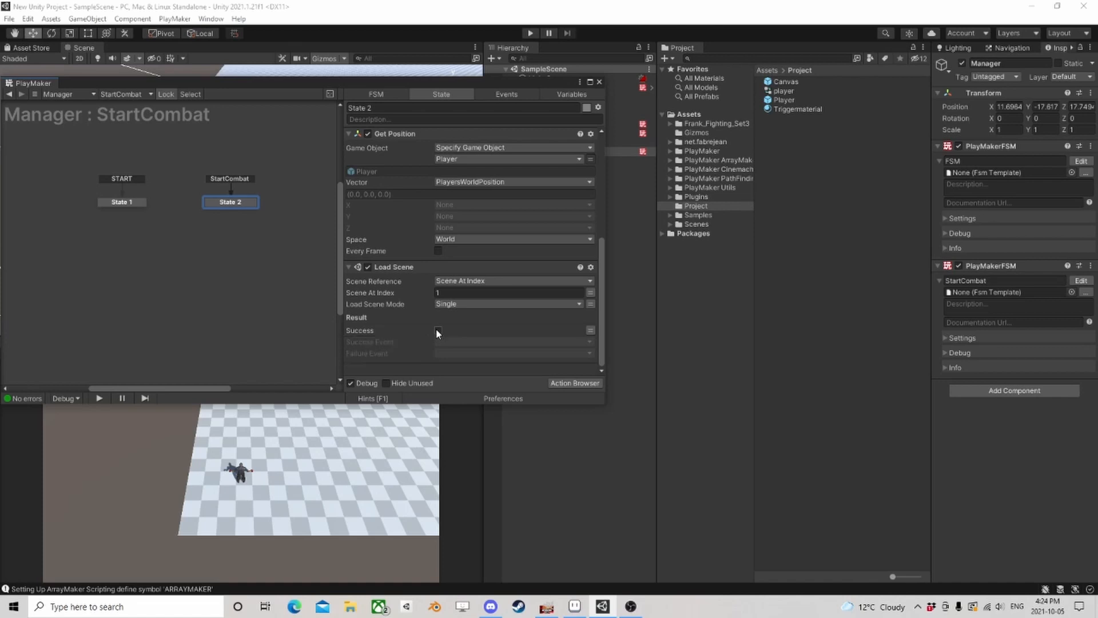
pyautogui.click(462, 343)
pyautogui.click(477, 425)
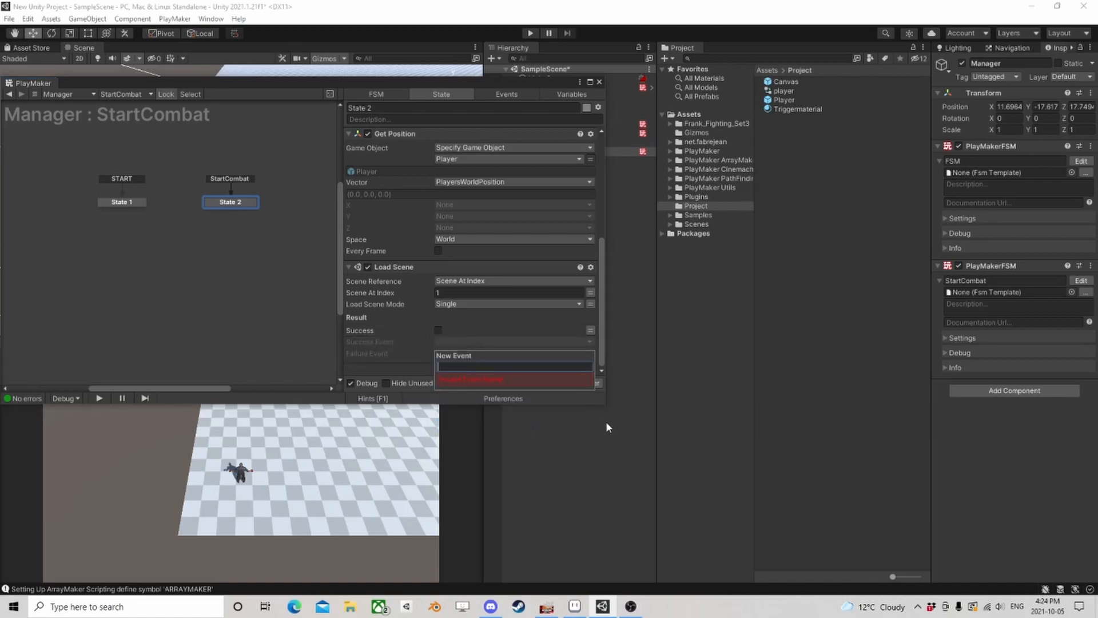
pyautogui.write('HasLoade')
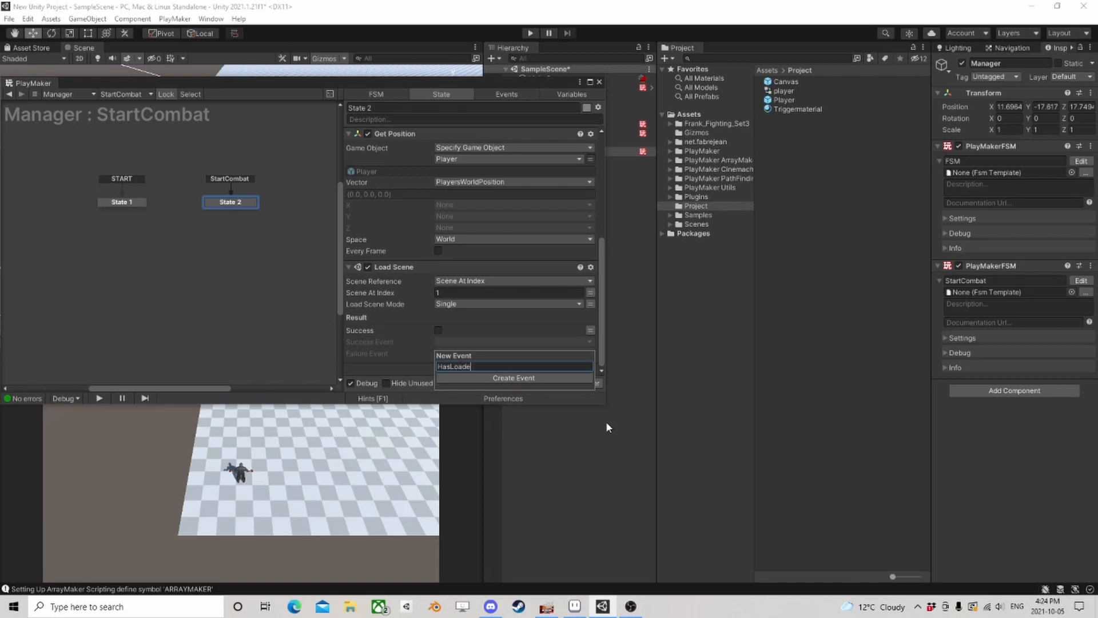
pyautogui.write('d')
pyautogui.press('Return')
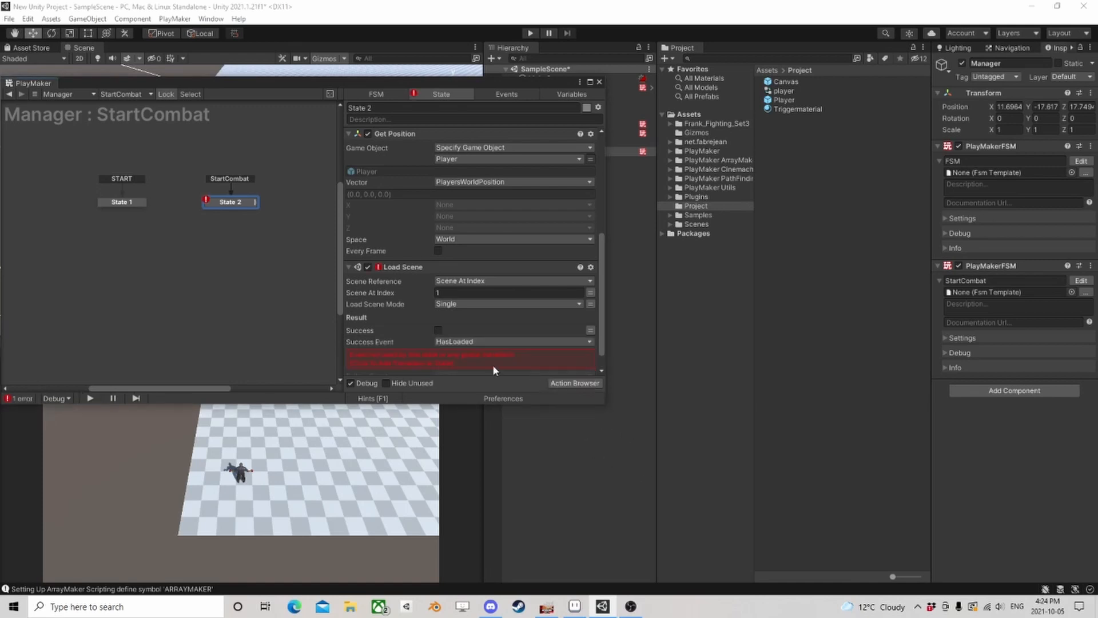
# Add the HasLoaded transition to State 2 and connect it to a new State 3 placed below it
pyautogui.click(527, 362)
pyautogui.moveTo(235, 210); pyautogui.dragTo(221, 237)
pyautogui.click(241, 220)
pyautogui.click(242, 234)
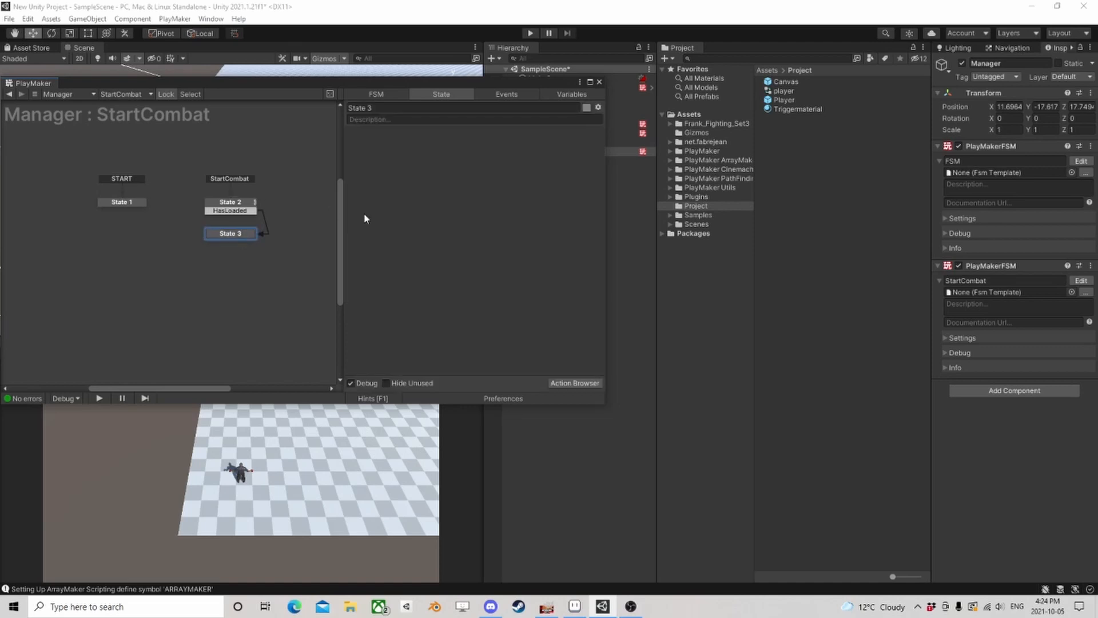
pyautogui.click(225, 202)
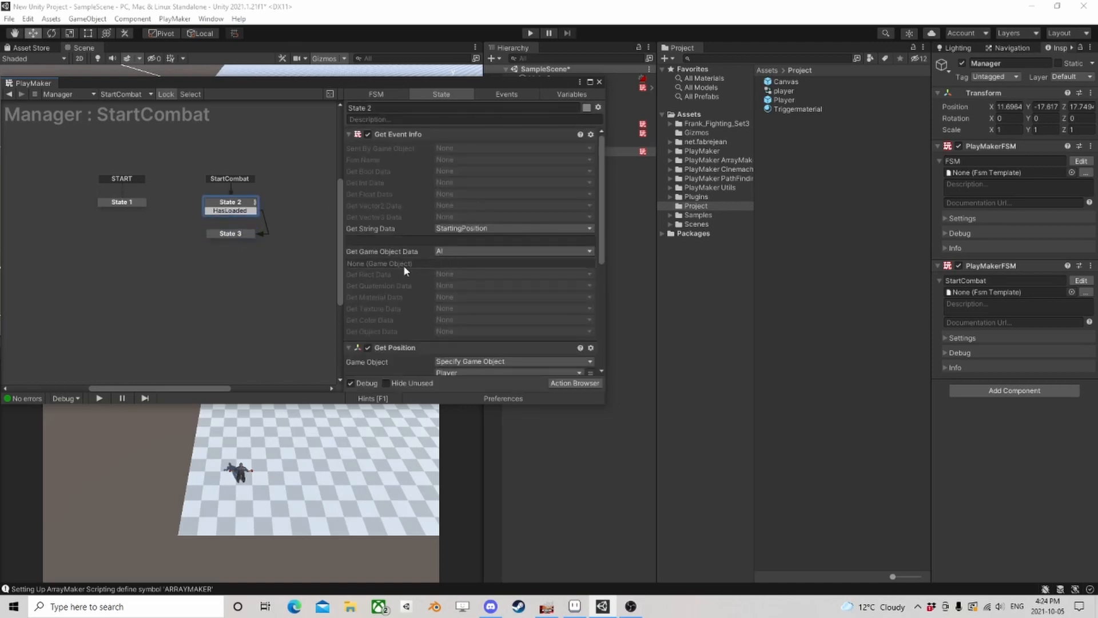
pyautogui.click(238, 234)
pyautogui.click(575, 383)
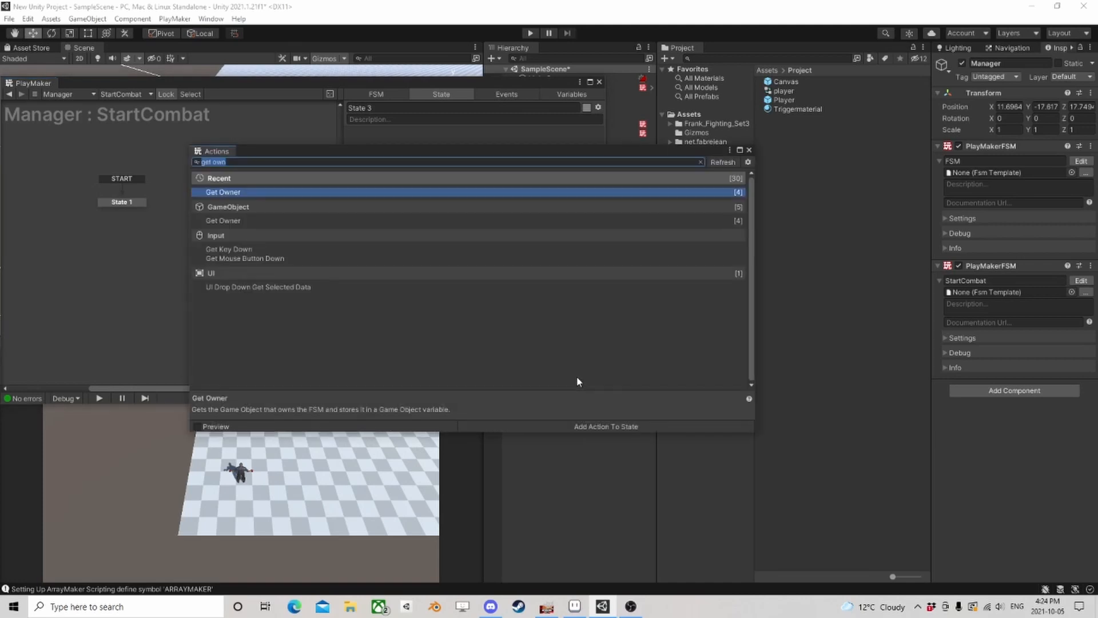
pyautogui.click(749, 150)
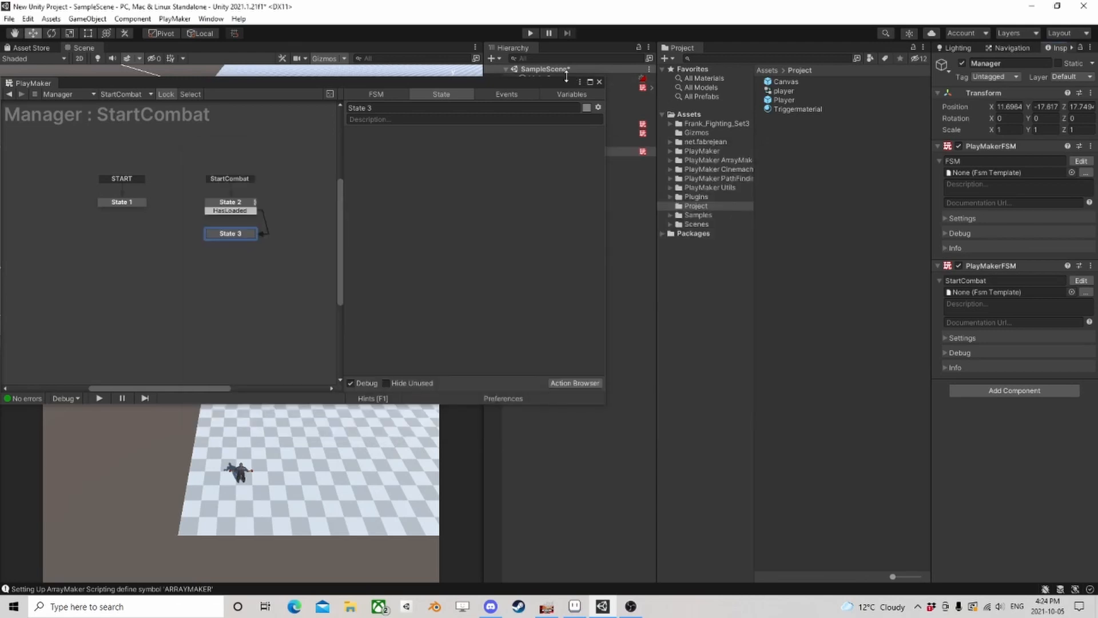
# Create a 3D cube in SampleScene and name it Dummyplayer
pyautogui.moveTo(550, 82); pyautogui.dragTo(404, 103)
pyautogui.rightClick(546, 227)
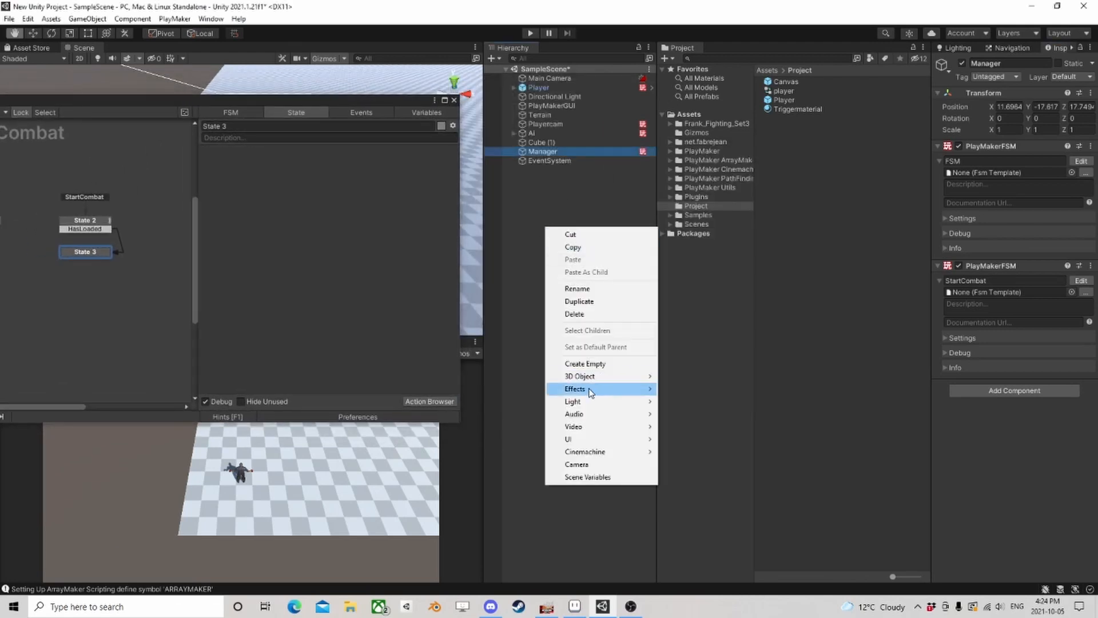
pyautogui.moveTo(597, 382)
pyautogui.click(701, 376)
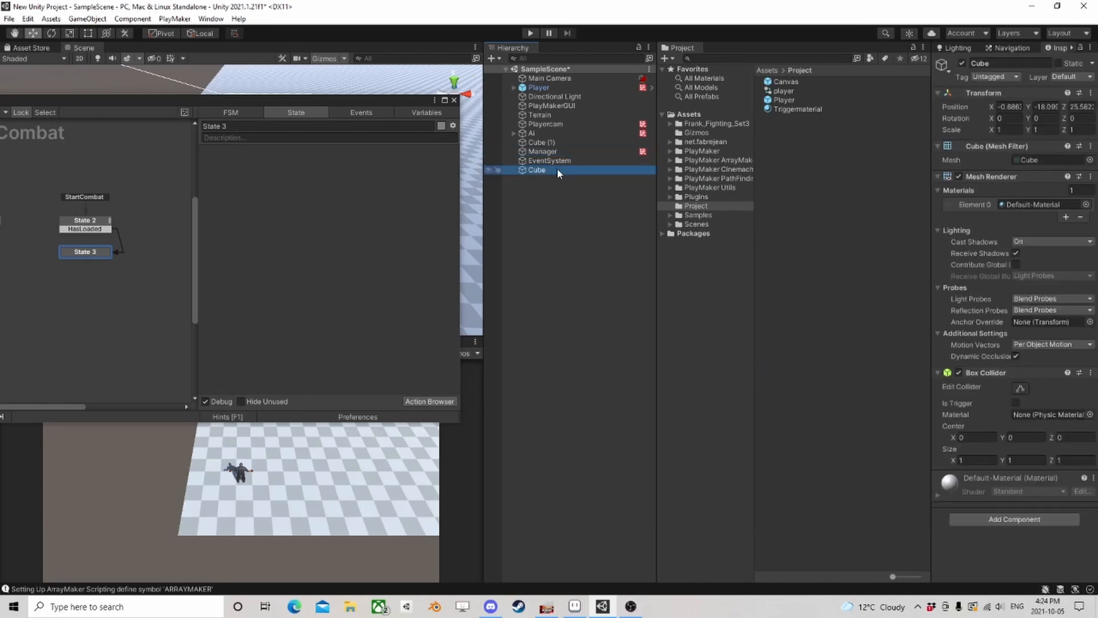
pyautogui.write('Dummyp')
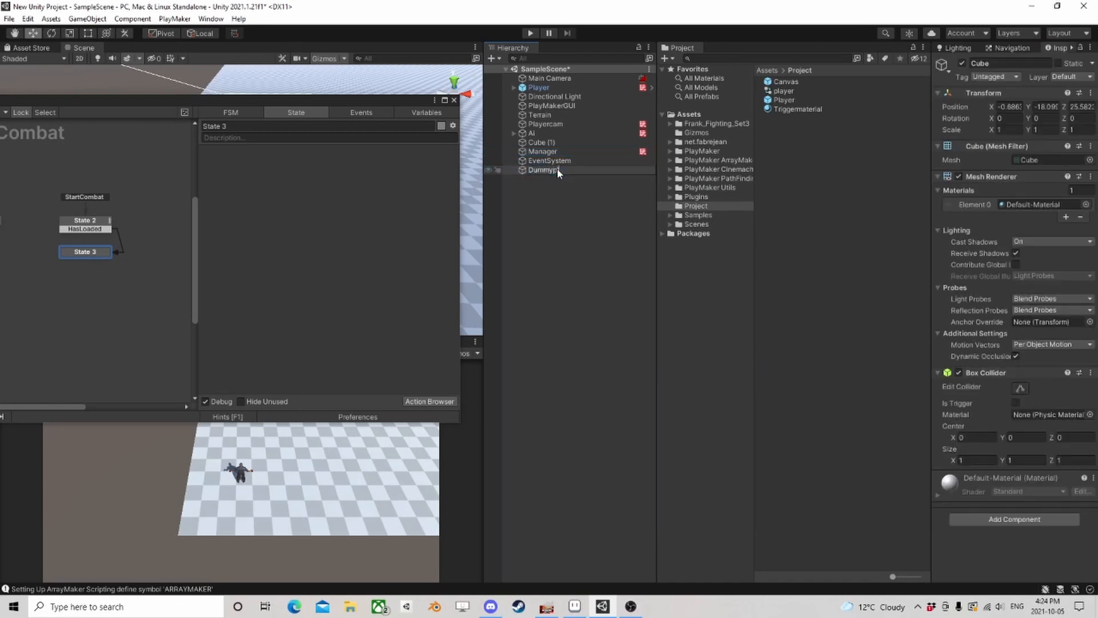
pyautogui.write('layer')
pyautogui.press('Return')
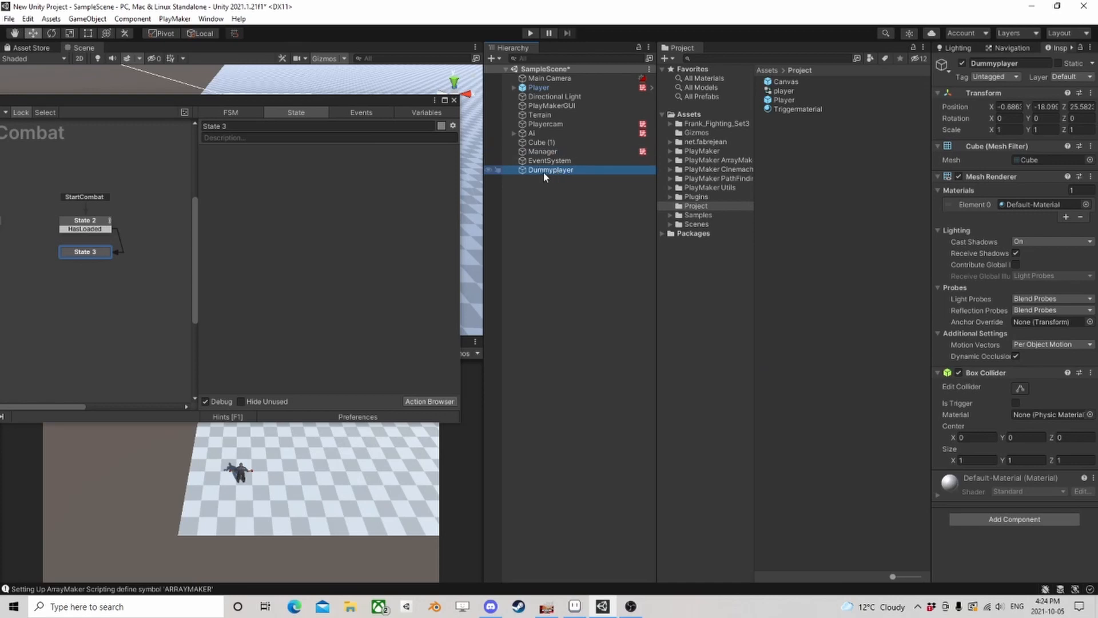
# Save Dummyplayer as a prefab in the Project assets folder and delete its instance from SampleScene
pyautogui.moveTo(543, 171); pyautogui.dragTo(813, 186)
pyautogui.click(569, 171)
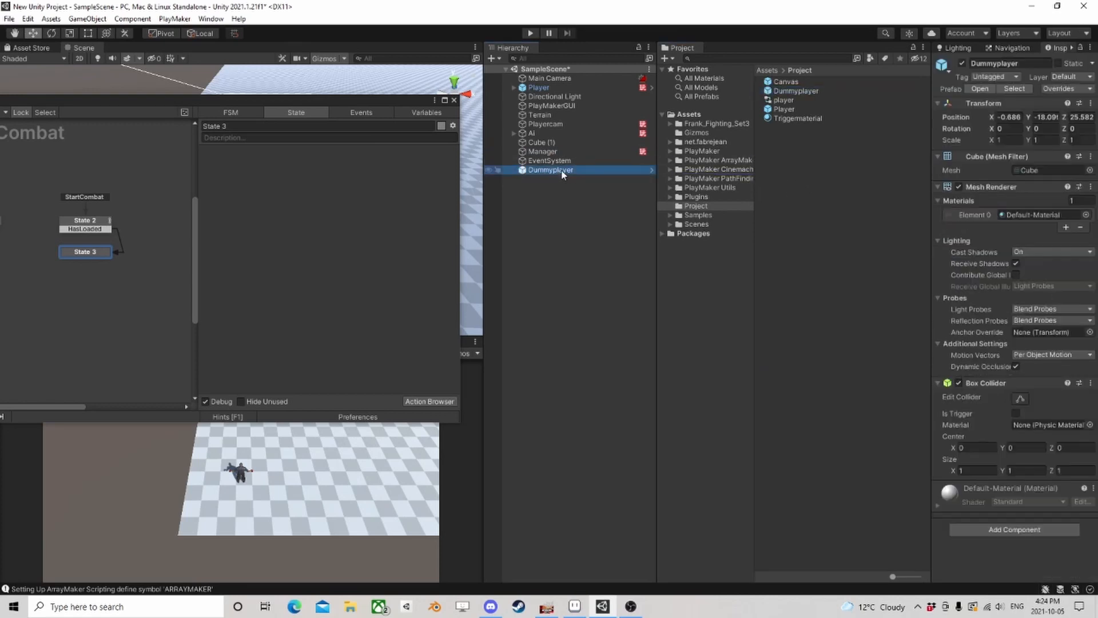
pyautogui.press('Delete')
# Set the Dummyplayer prefab's position to 0 on X, Y and Z
pyautogui.click(795, 90)
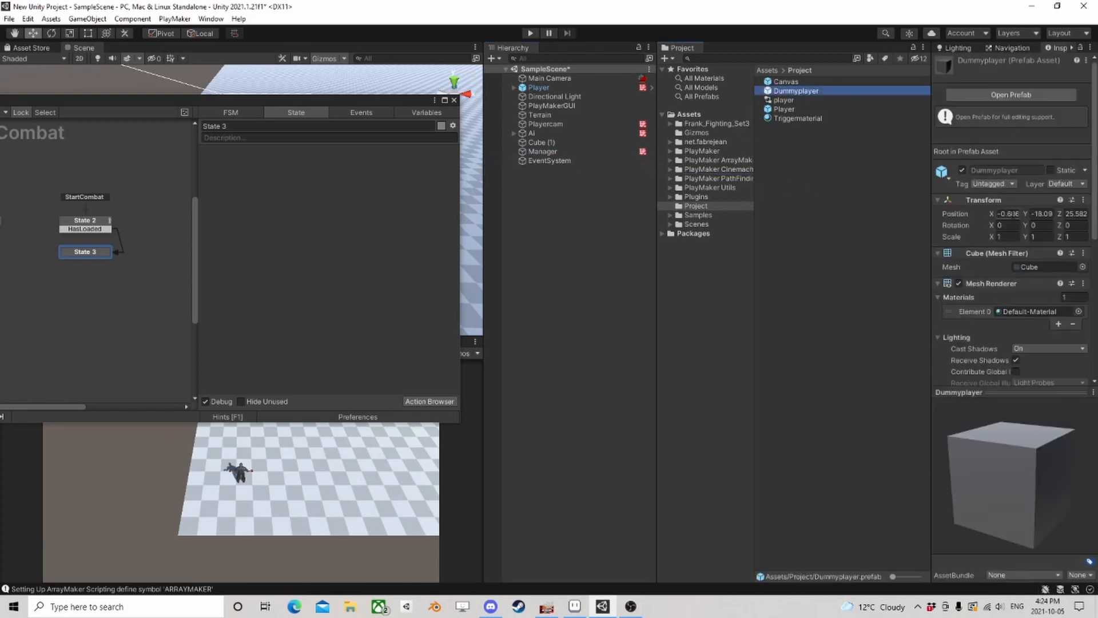
pyautogui.click(1005, 214)
pyautogui.press('Tab')
pyautogui.write('0')
pyautogui.press('Tab')
pyautogui.write('0')
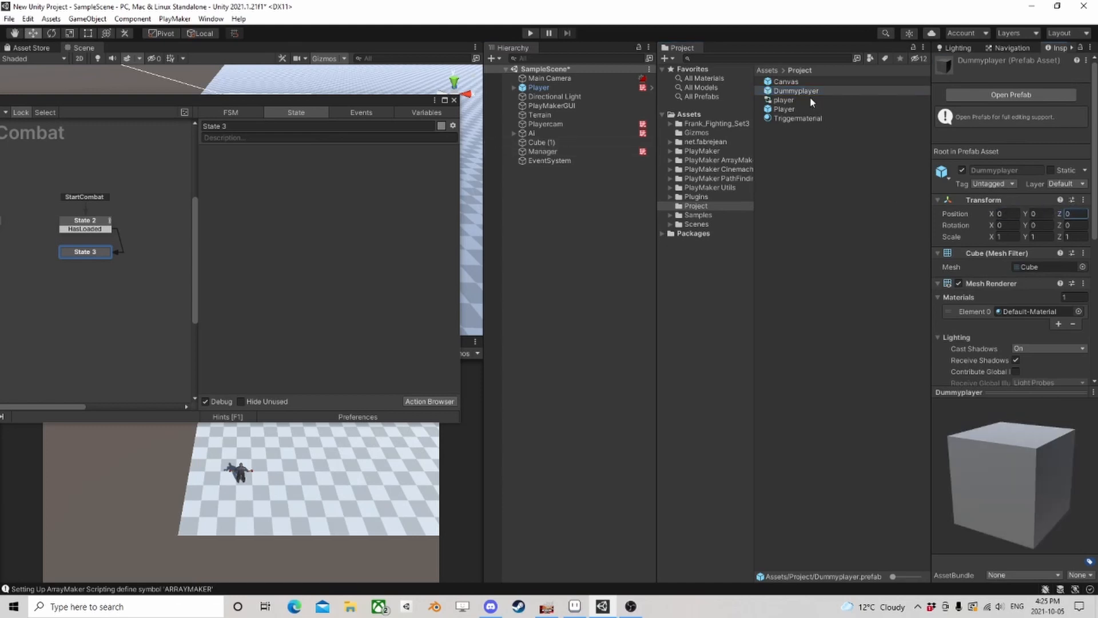
# Add the Dummyplayer prefab as a variable of the StartCombat FSM and return to State 3's actions
pyautogui.click(427, 112)
pyautogui.moveTo(795, 91); pyautogui.dragTo(332, 301)
pyautogui.click(296, 112)
pyautogui.moveTo(300, 102); pyautogui.dragTo(521, 102)
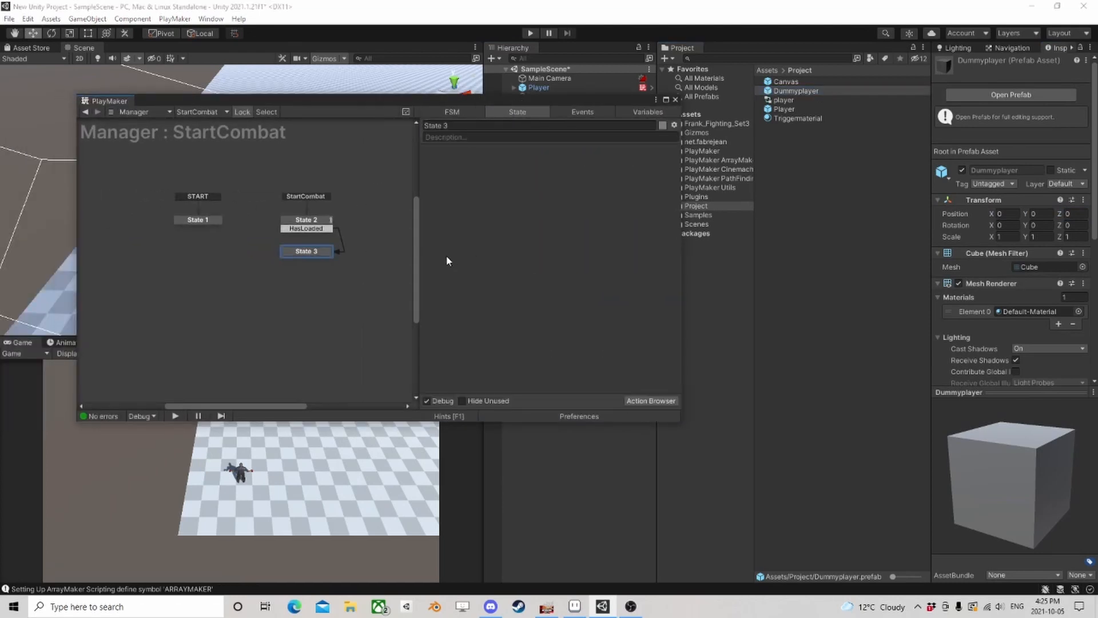
# Add an Array List Get action to State 3 of the StartCombat FSM
pyautogui.click(663, 400)
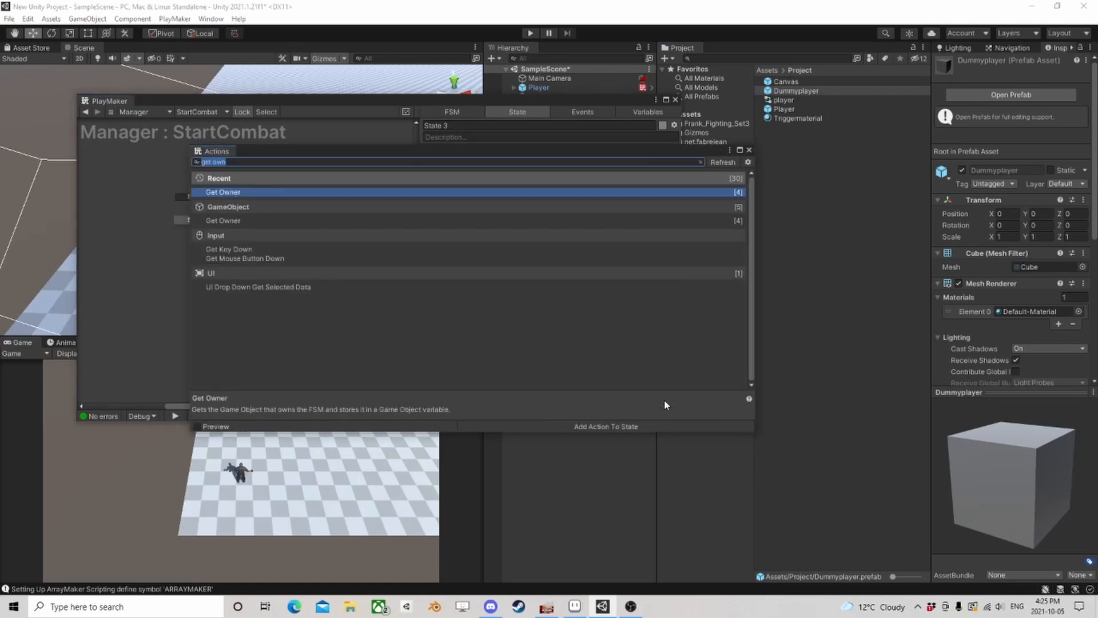
pyautogui.write('array')
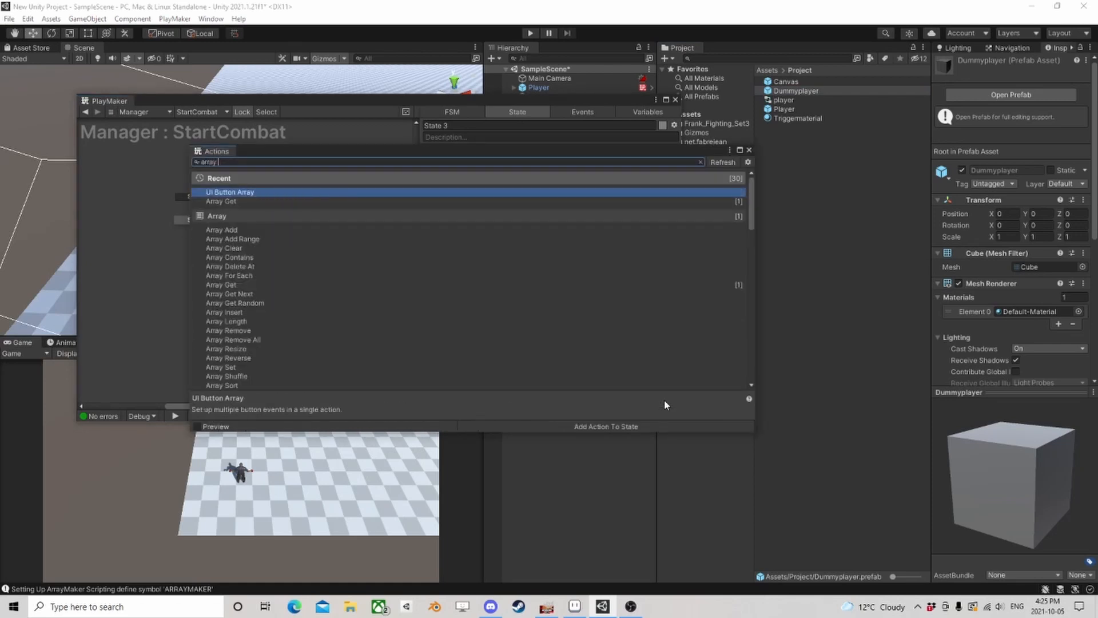
pyautogui.write(' list get')
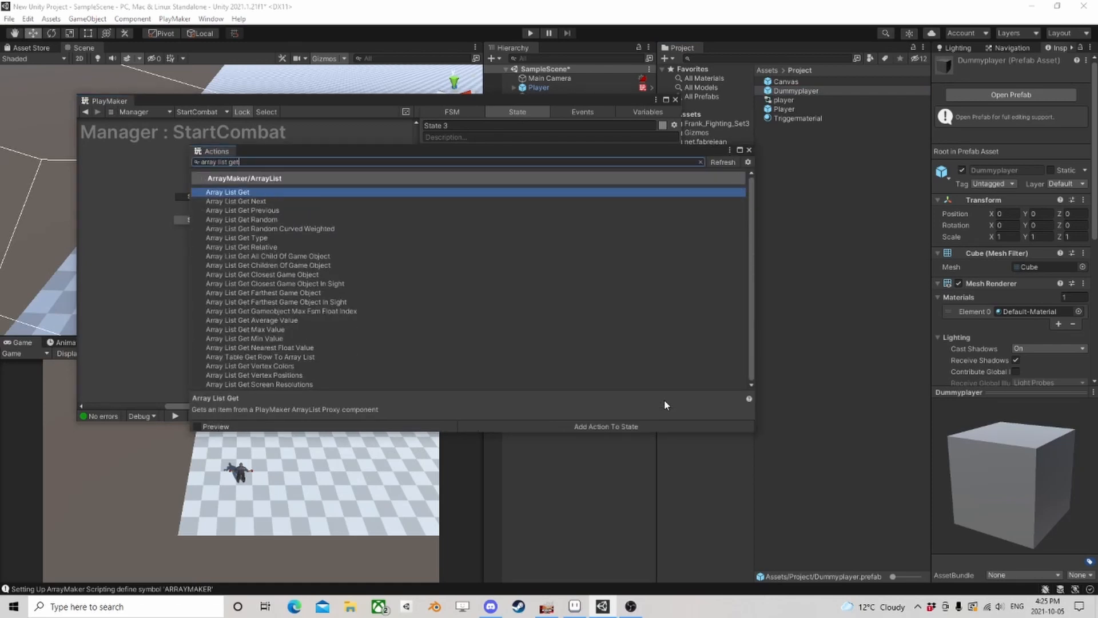
pyautogui.press('Return')
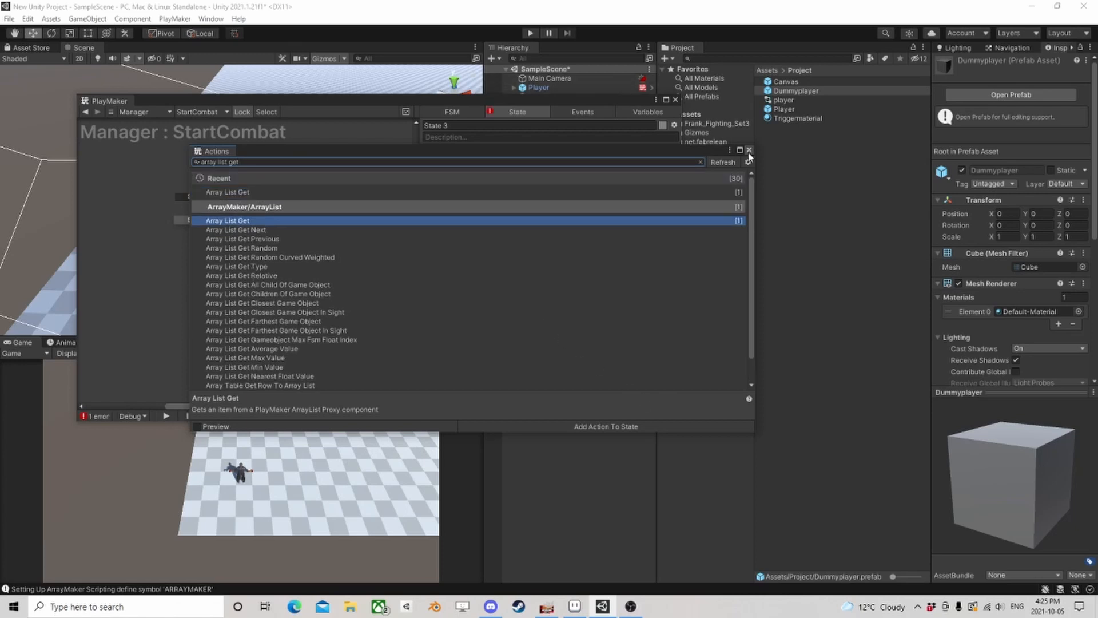
pyautogui.click(749, 150)
# Have Array List Get use the global SpawnSystem variable as its specified game object, with the reference SpawnPoints
pyautogui.click(548, 181)
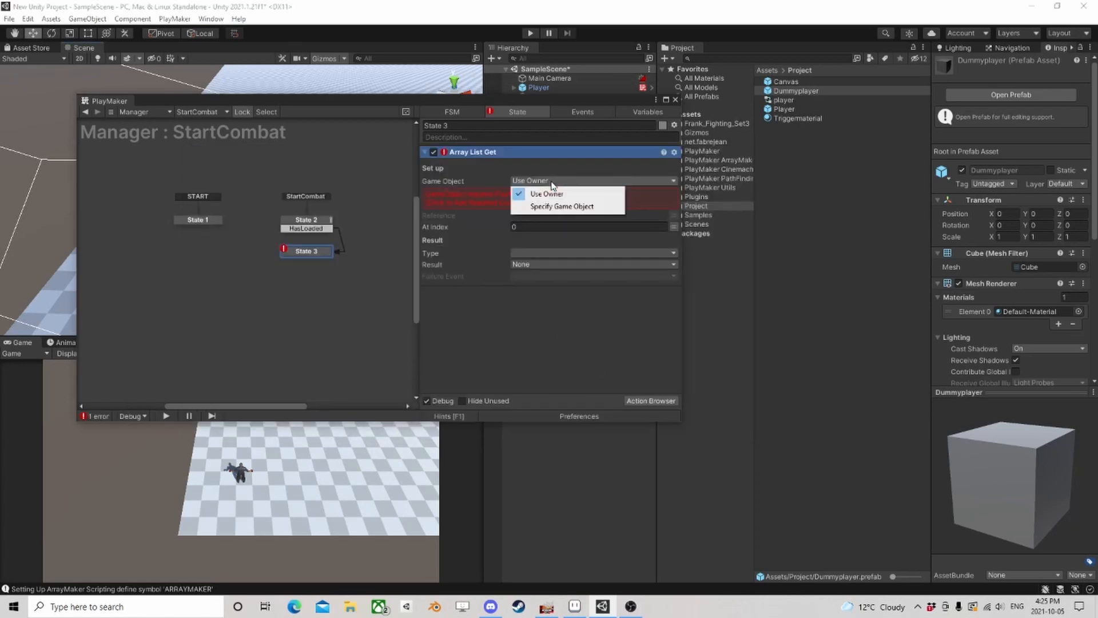
pyautogui.click(558, 206)
pyautogui.click(625, 195)
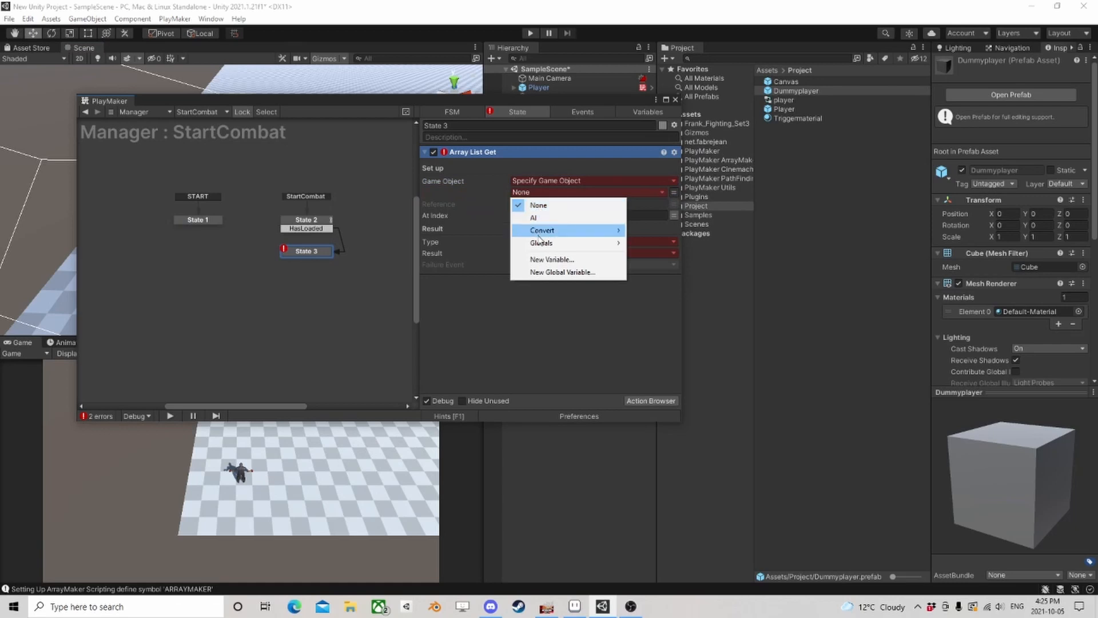
pyautogui.moveTo(545, 245)
pyautogui.click(663, 268)
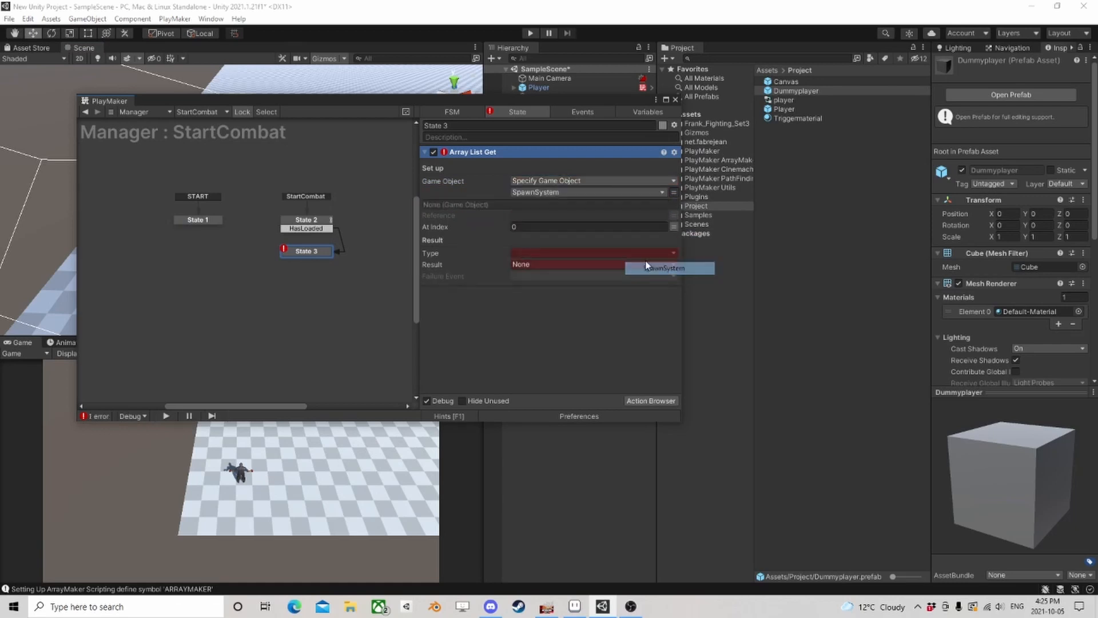
pyautogui.click(526, 215)
pyautogui.write('SpawnPoints')
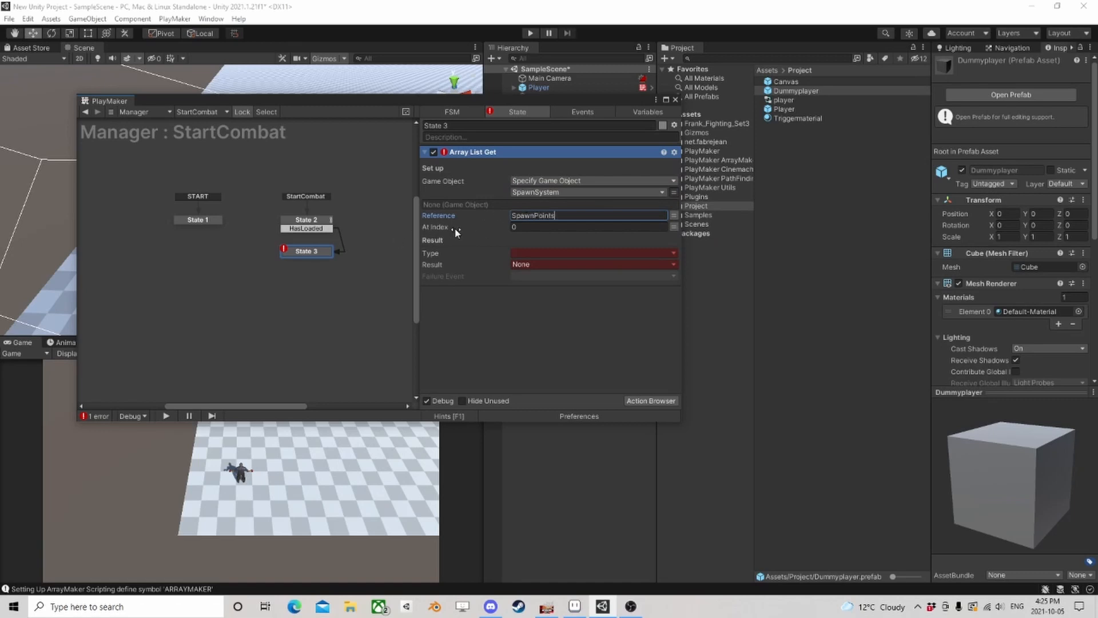
pyautogui.click(527, 227)
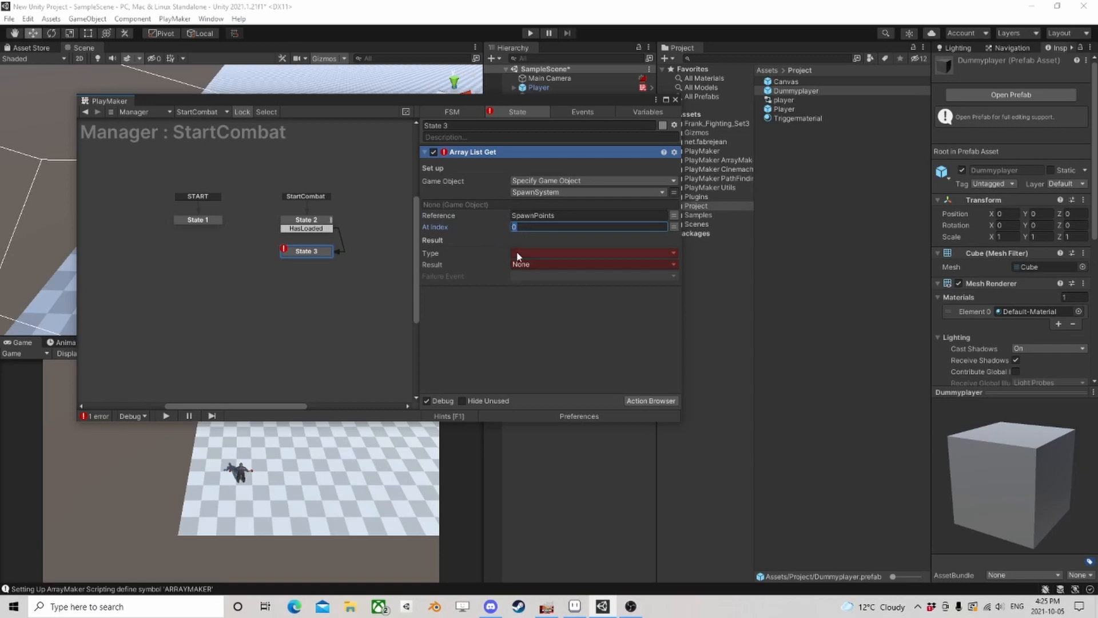
# Set the Array List Get result type to Game Object and store the result in a new variable named SpawnPoint
pyautogui.click(540, 253)
pyautogui.click(549, 305)
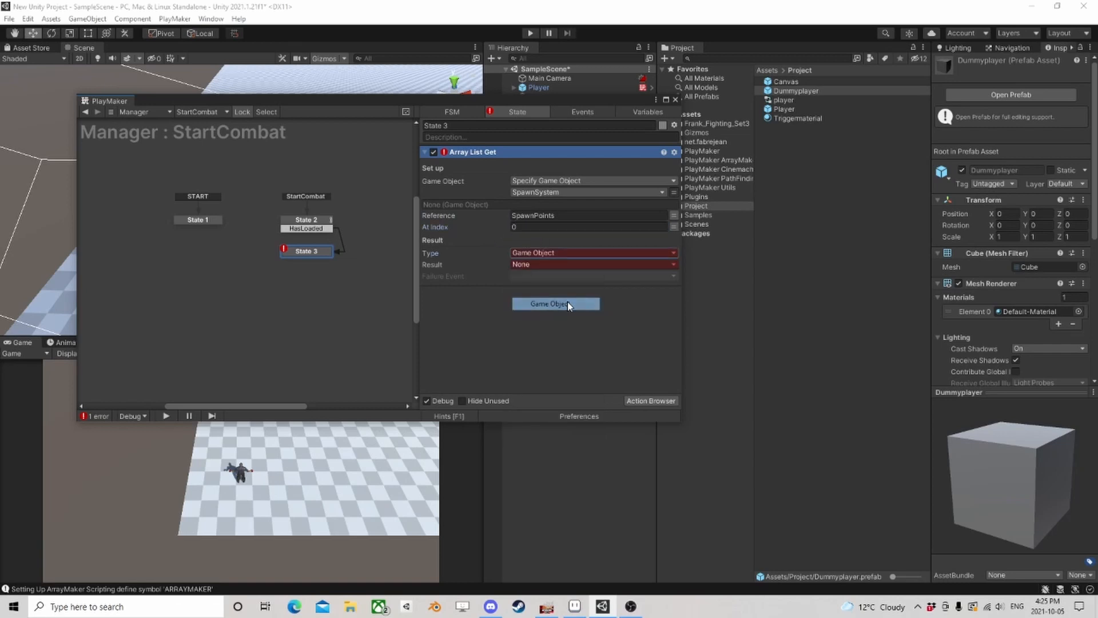
pyautogui.click(532, 265)
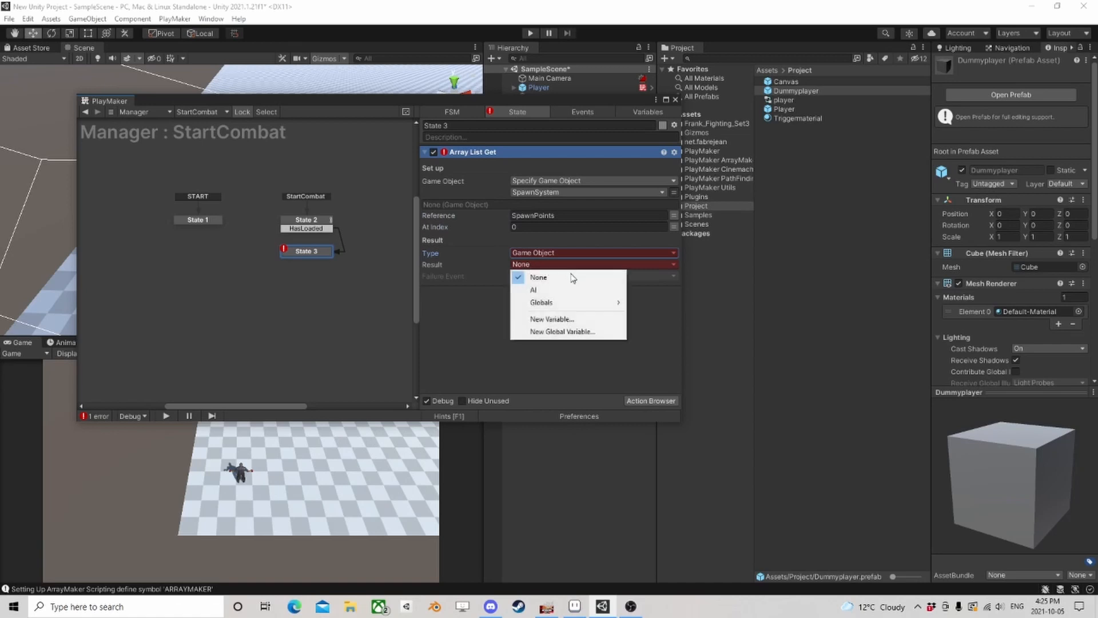
pyautogui.click(564, 316)
pyautogui.write('Spaw')
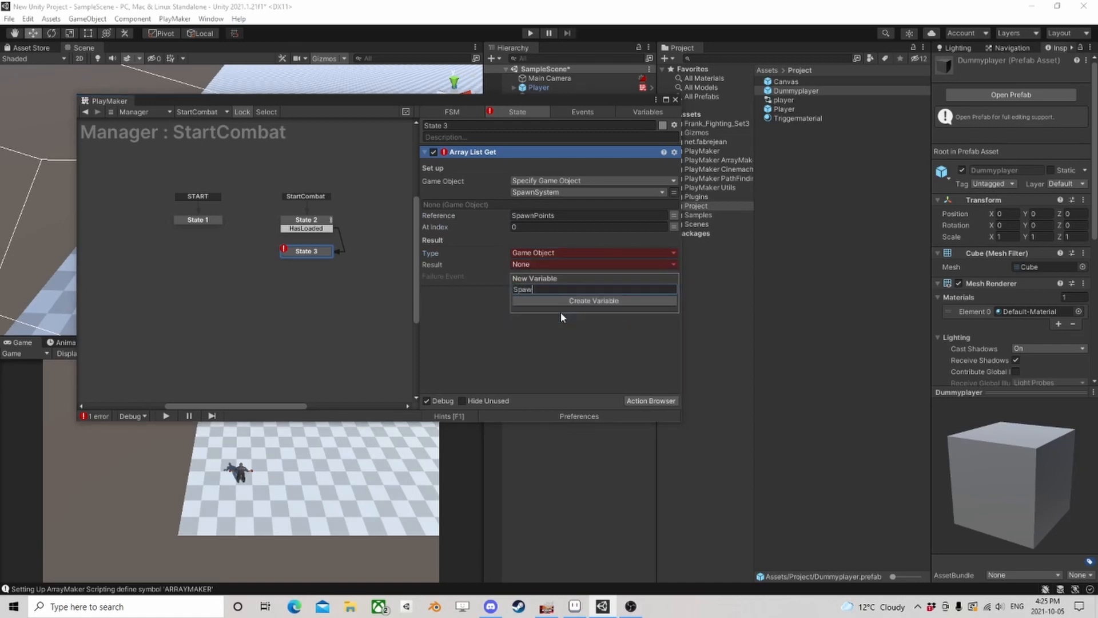
pyautogui.write('nPoint')
pyautogui.press('Return')
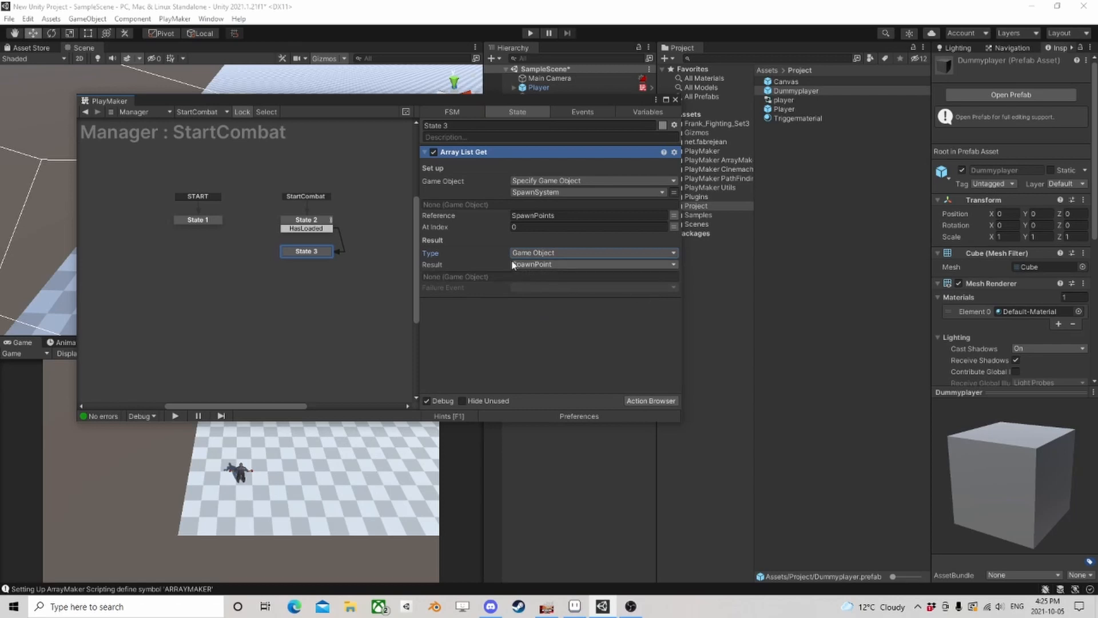
# Add a Create Object action to State 3 and move it below Array List Get
pyautogui.click(655, 400)
pyautogui.write('create')
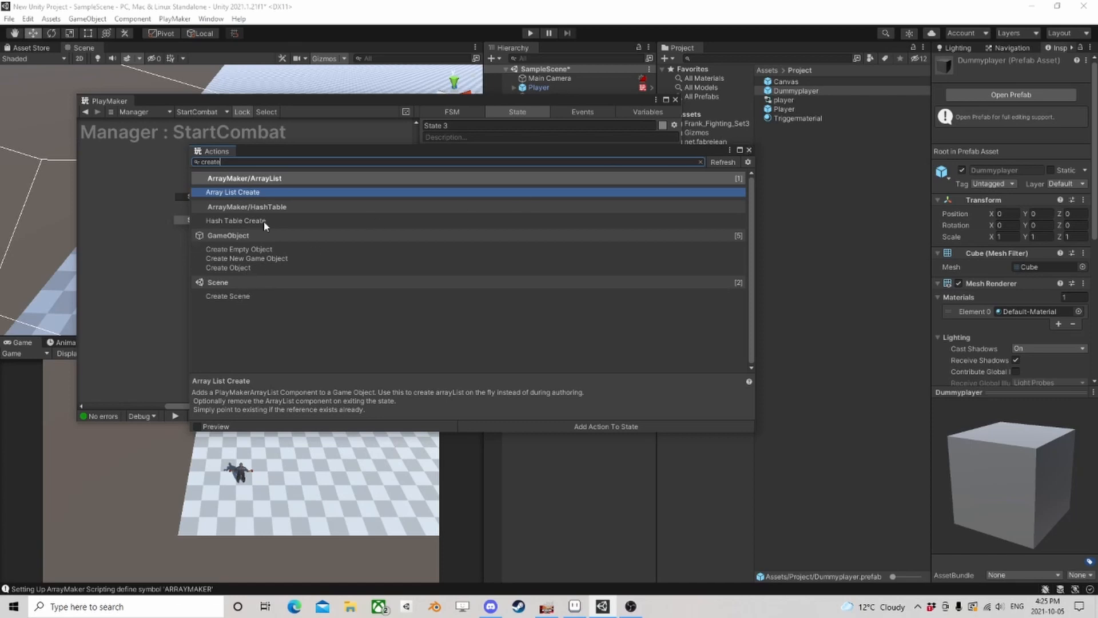
pyautogui.doubleClick(246, 267)
pyautogui.click(748, 149)
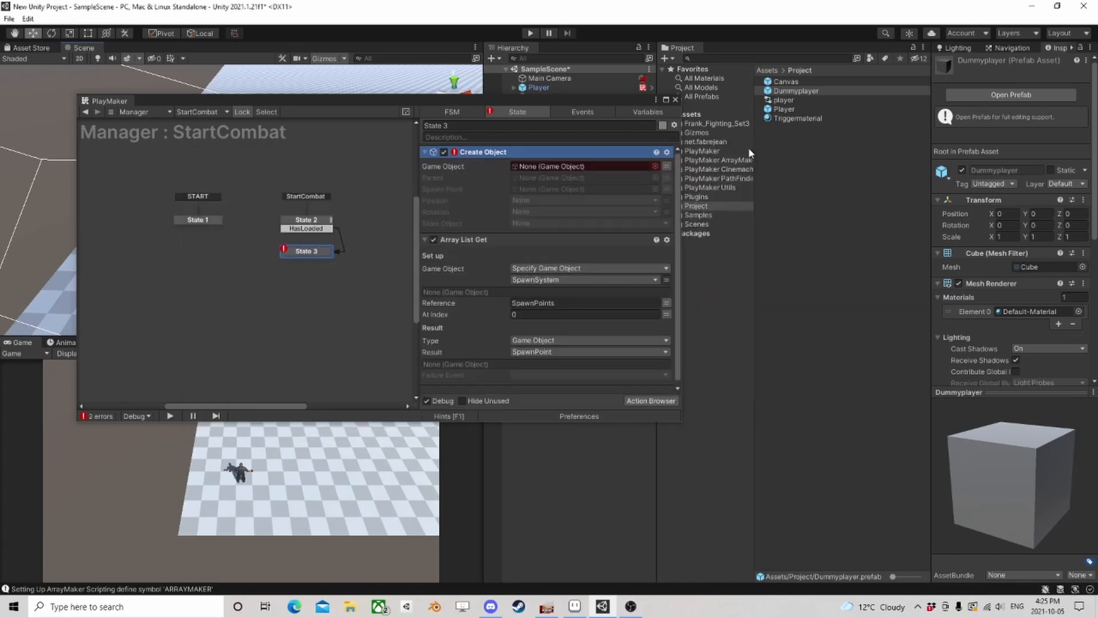
pyautogui.rightClick(487, 154)
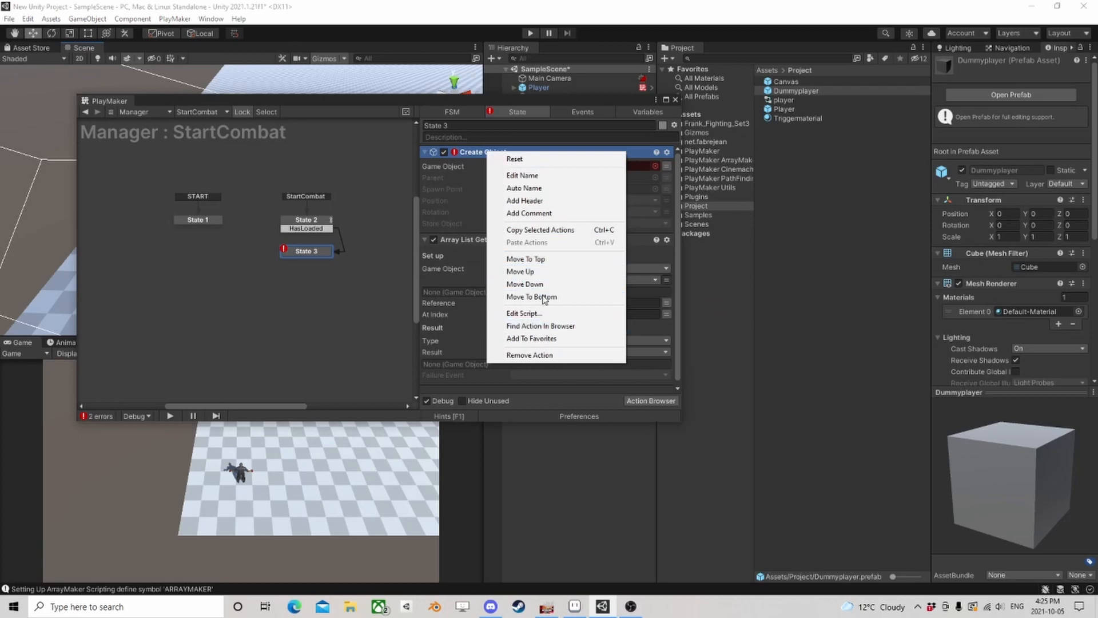
pyautogui.click(586, 292)
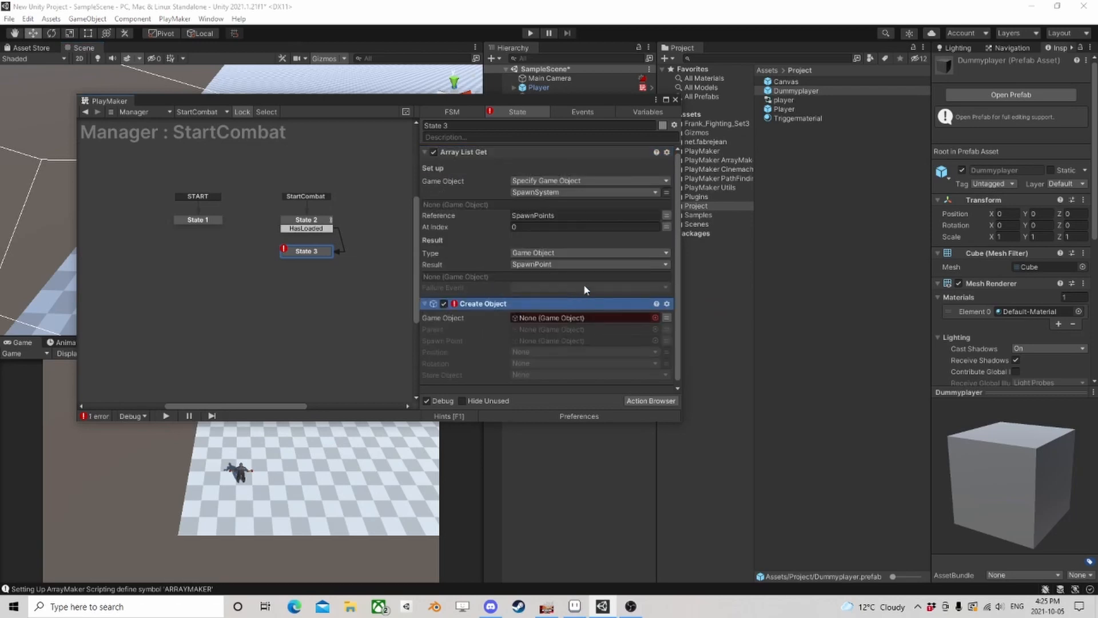
# Set Create Object's game object to the Dummyplayer variable and its spawn point to the SpawnPoint variable
pyautogui.click(666, 317)
pyautogui.moveTo(563, 369)
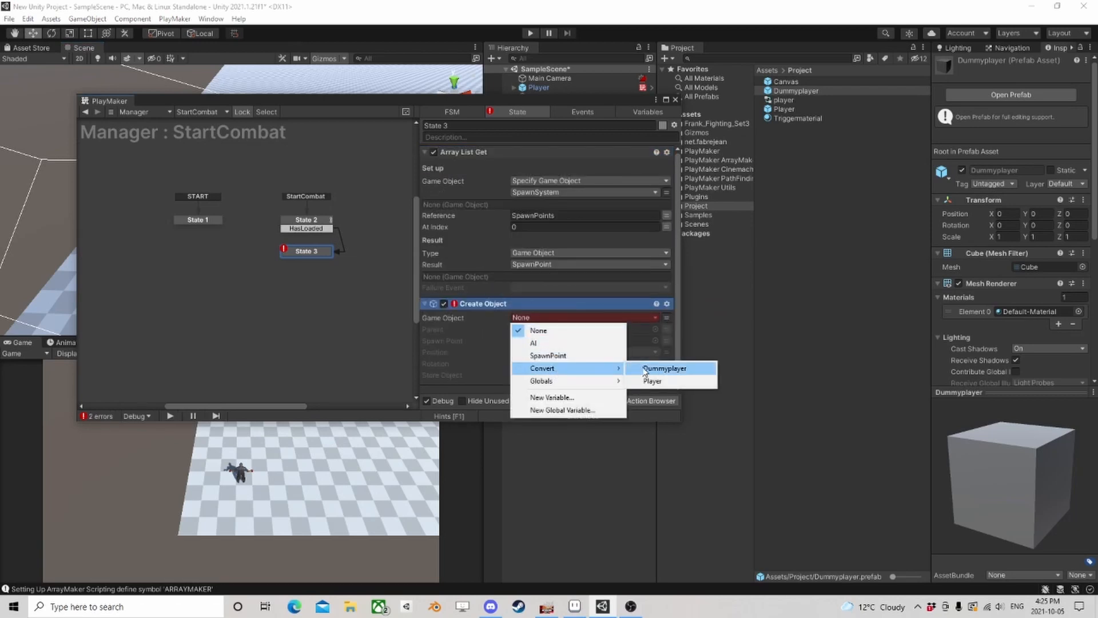
pyautogui.click(650, 369)
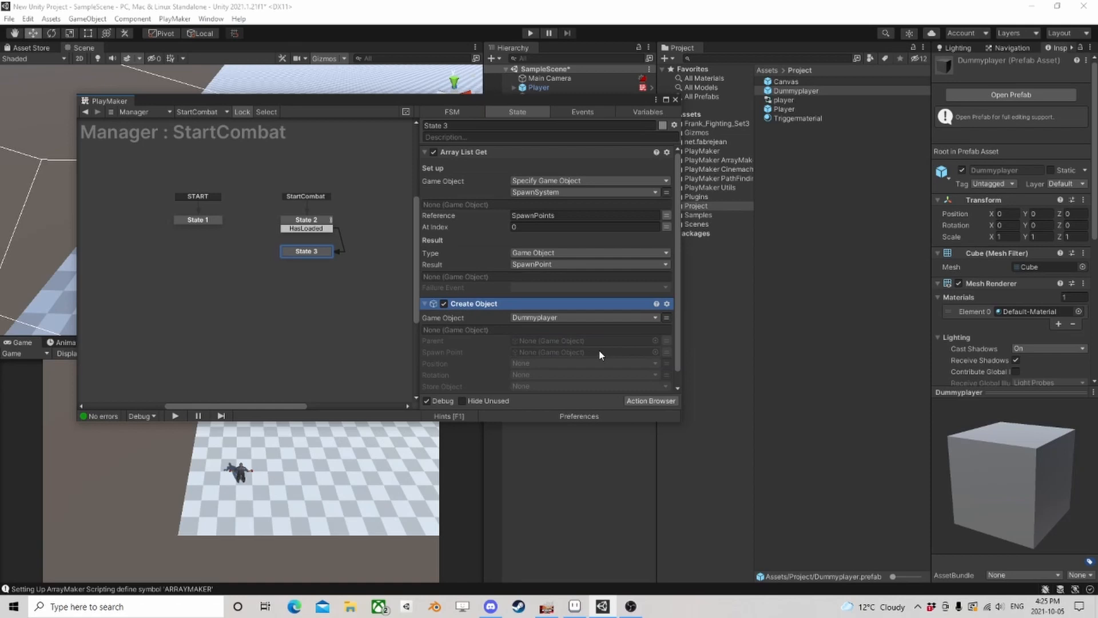
pyautogui.click(667, 352)
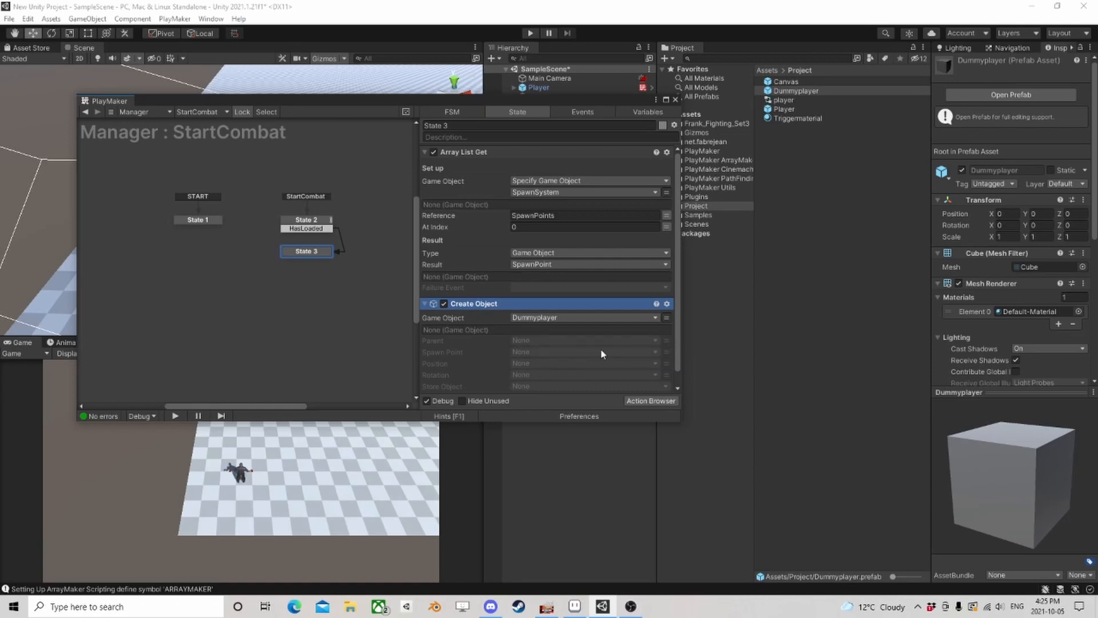
pyautogui.click(561, 352)
pyautogui.click(549, 392)
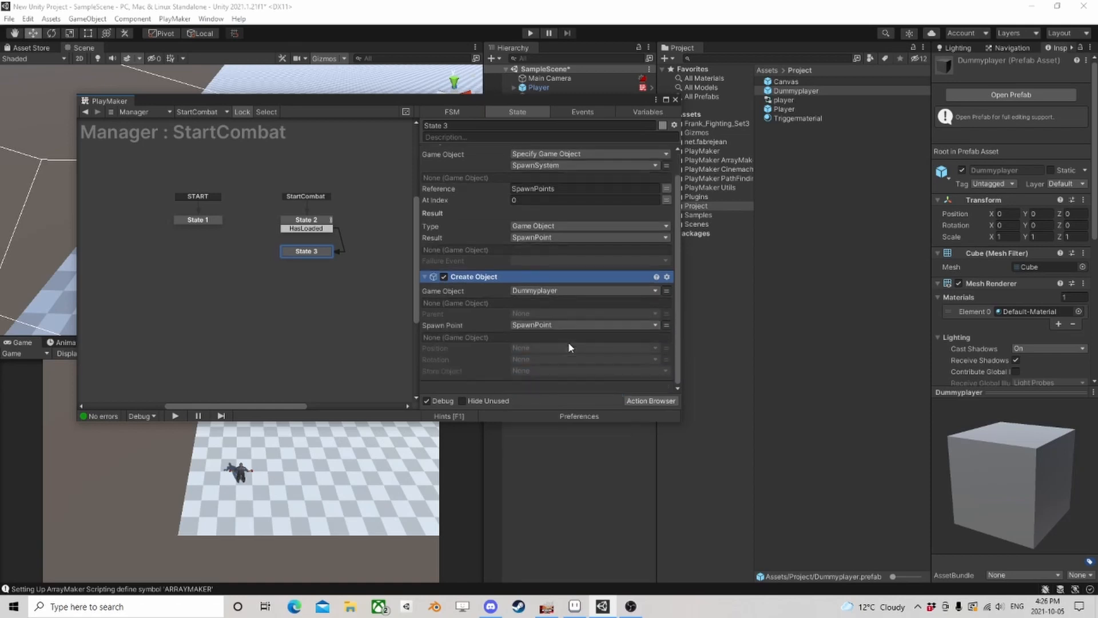
# Store the object made by Create Object in a new variable named CreatedPlayer
pyautogui.click(550, 371)
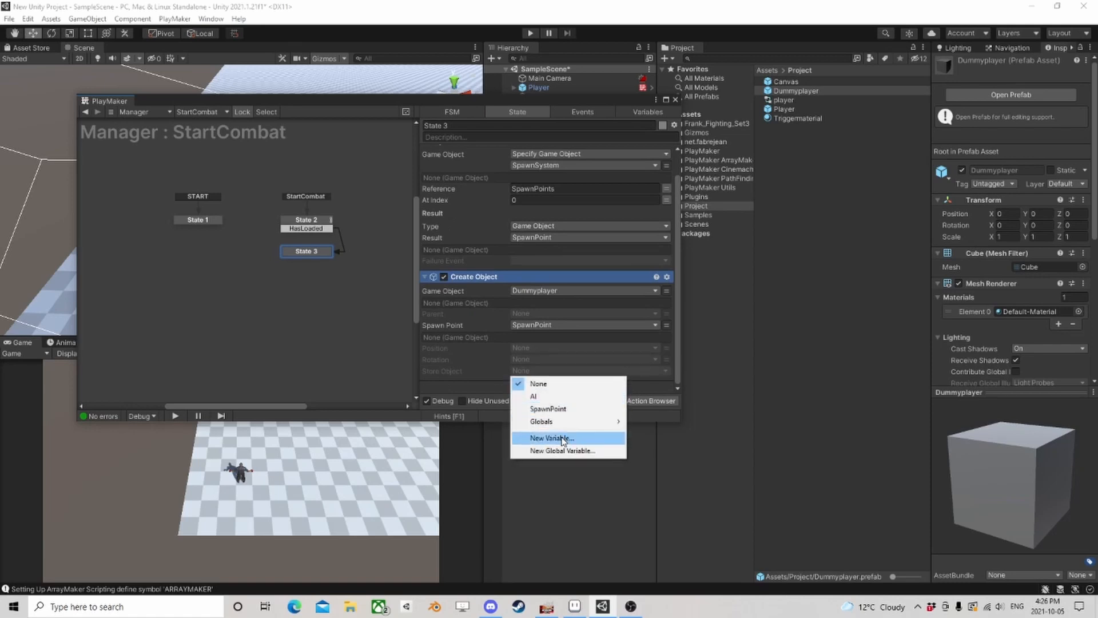
pyautogui.click(601, 438)
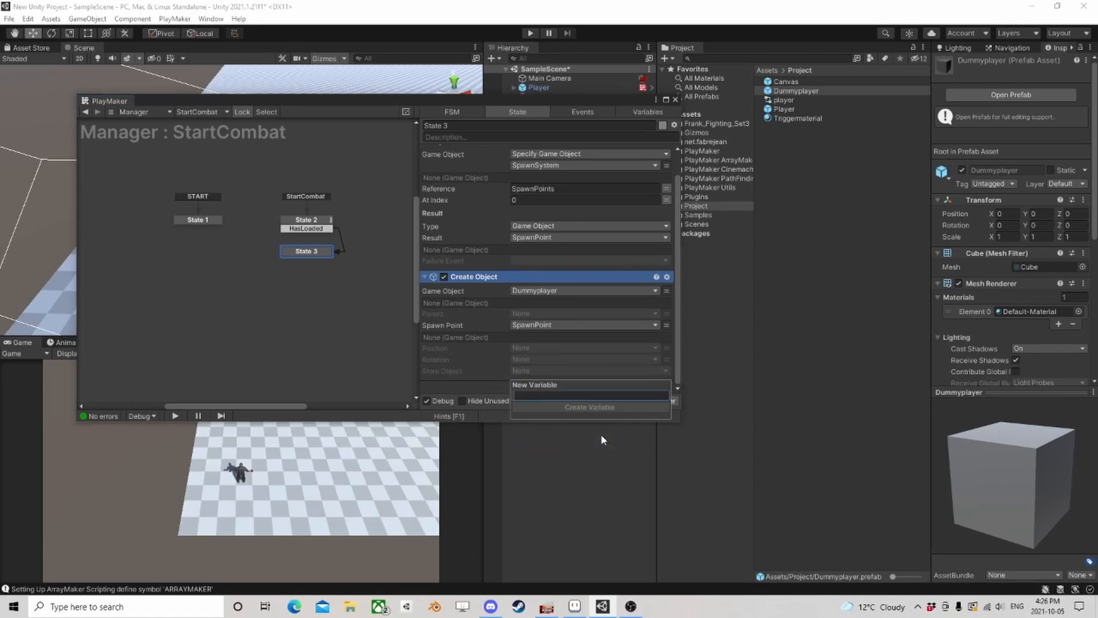
pyautogui.write('CreatedPla')
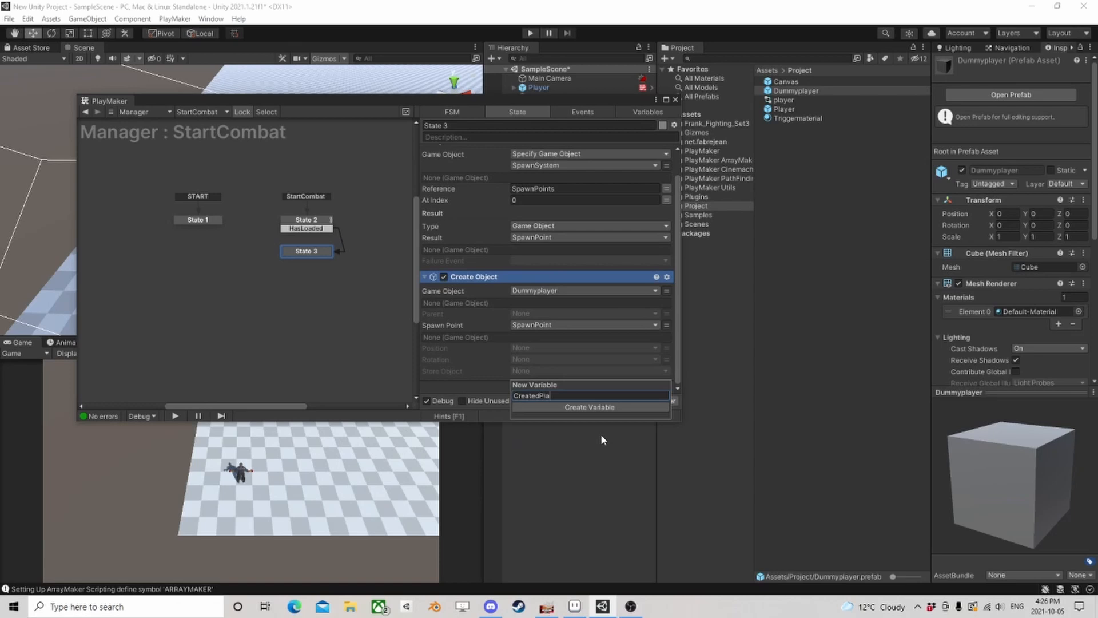
pyautogui.write('yer')
pyautogui.press('Return')
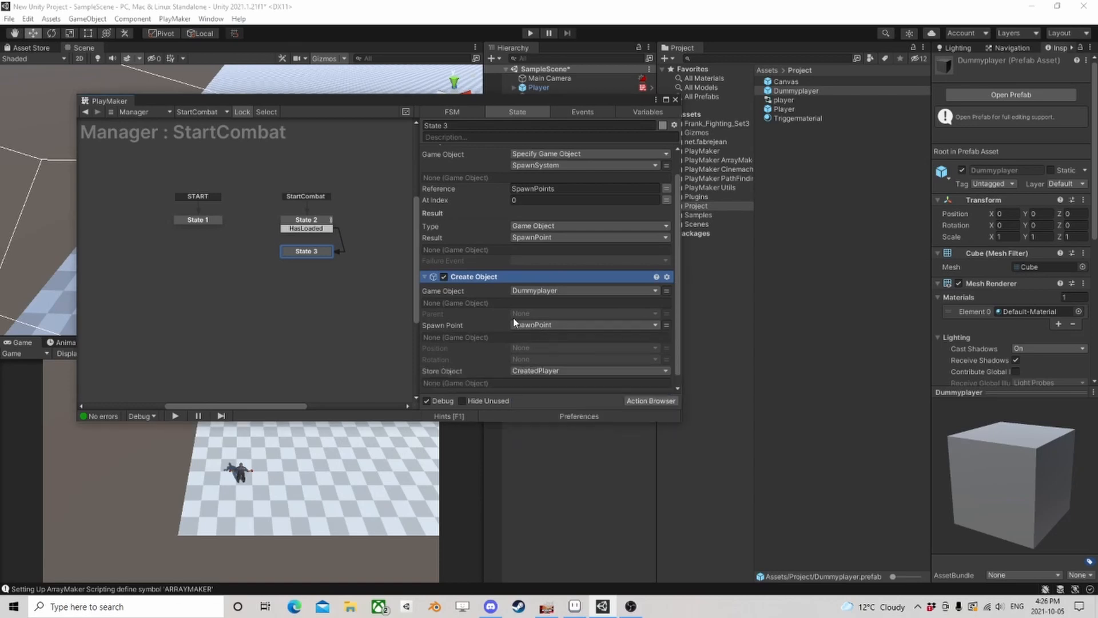
# Add a FINISHED transition to State 3 and connect it to a new State 4 placed below it
pyautogui.rightClick(314, 251)
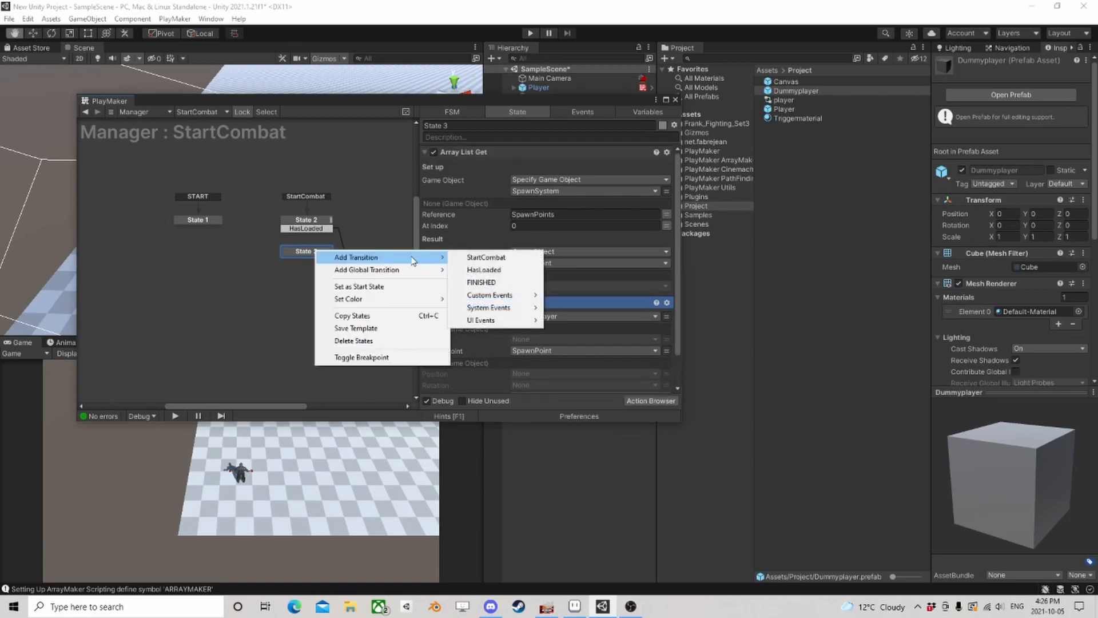
pyautogui.click(480, 285)
pyautogui.moveTo(316, 261); pyautogui.dragTo(313, 284)
# Add a String Switch action to State 4 and set its string variable to StartingPosition
pyautogui.click(652, 401)
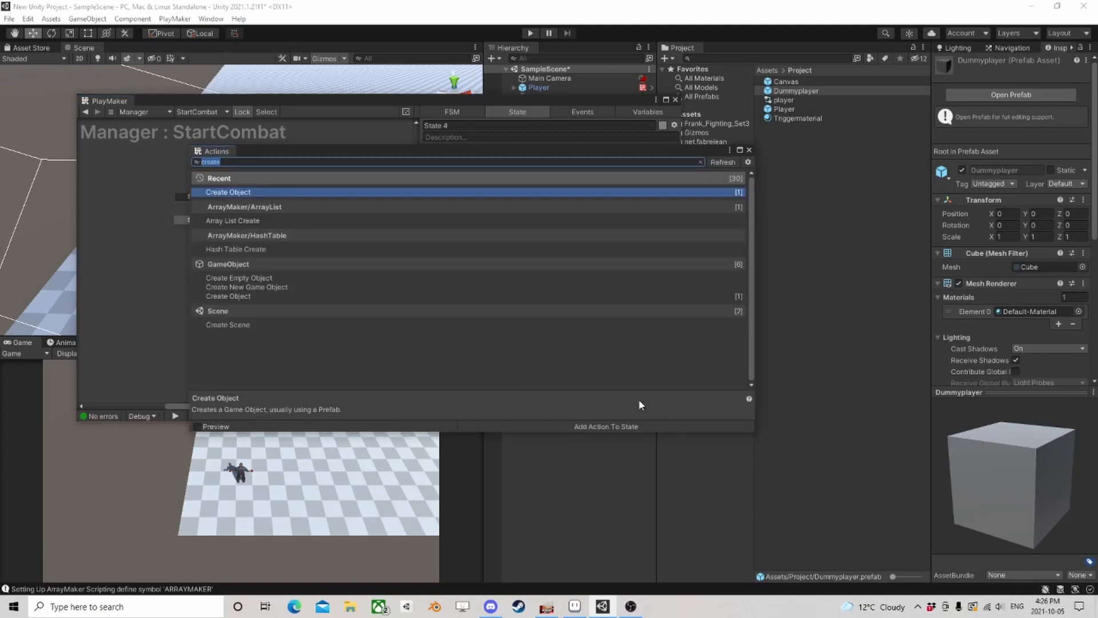
pyautogui.write('string sw')
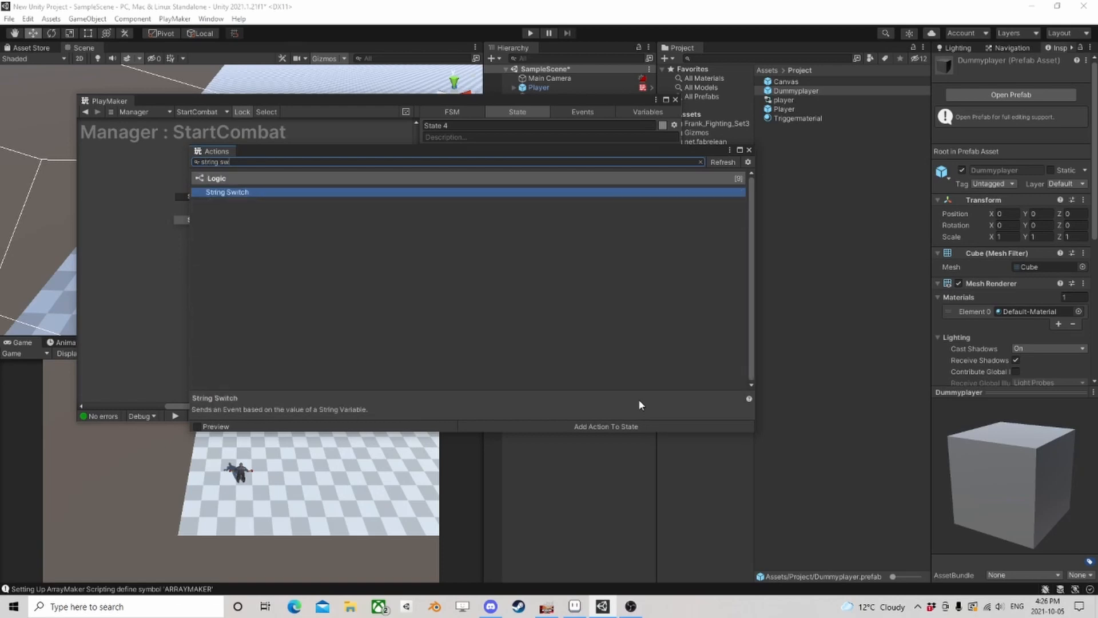
pyautogui.press('Return')
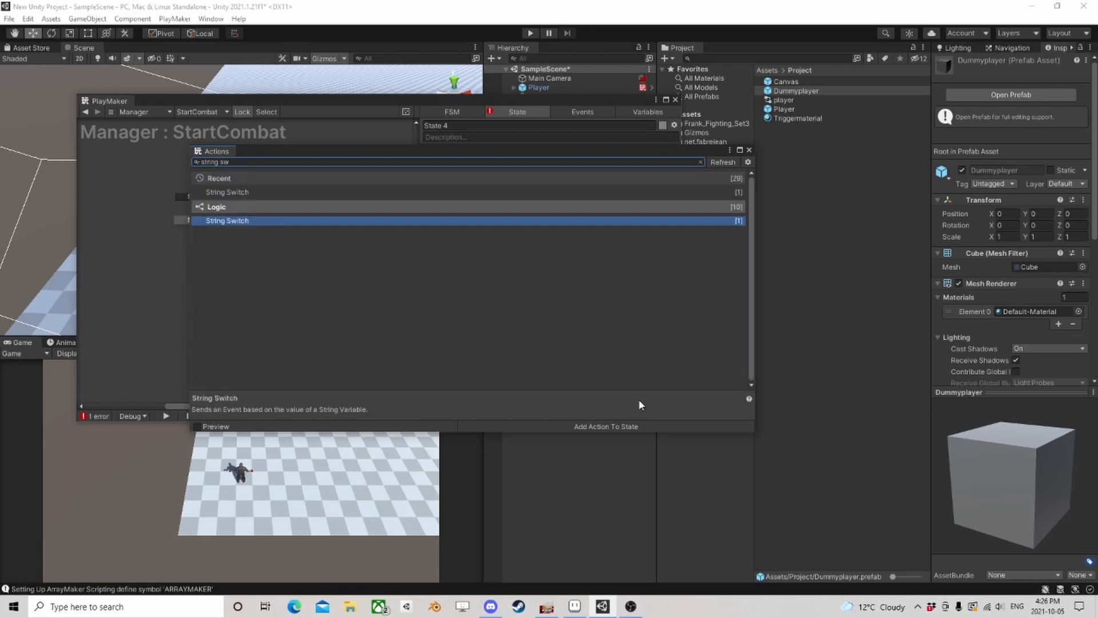
pyautogui.click(750, 150)
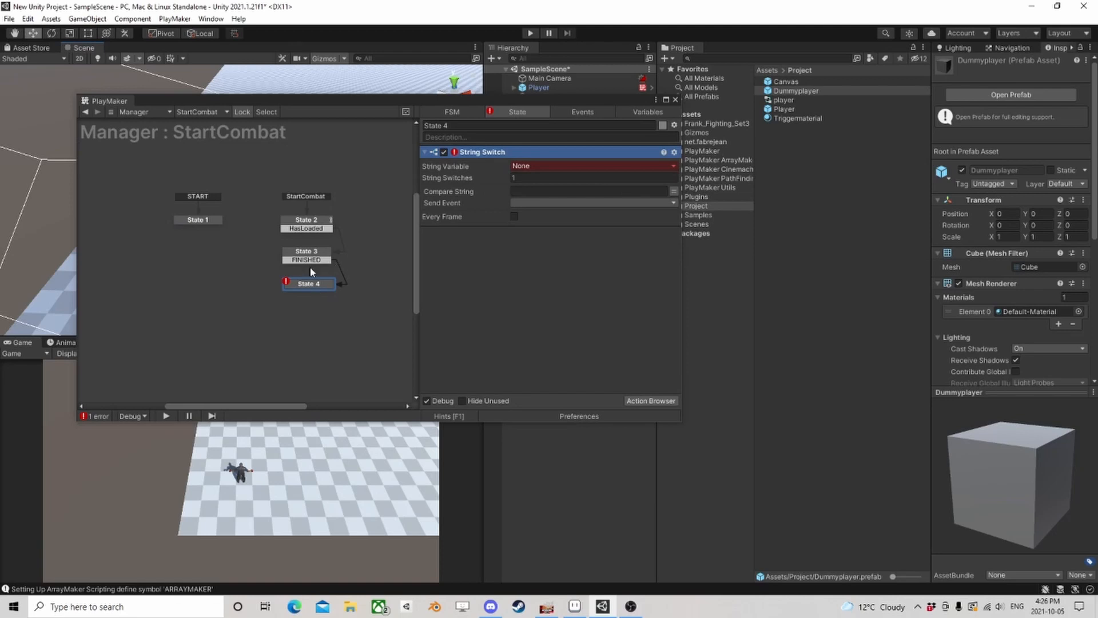
pyautogui.click(572, 166)
pyautogui.click(532, 188)
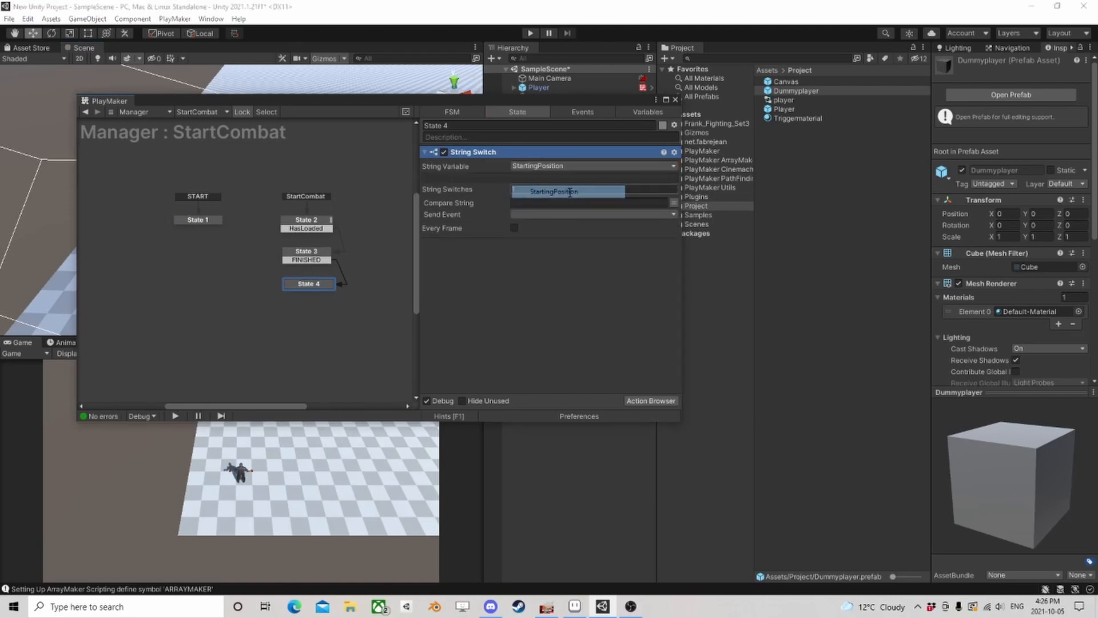
# Set the String Switch to 3 switches and make the first compare Back and send a new event named We Hit Back
pyautogui.write('3')
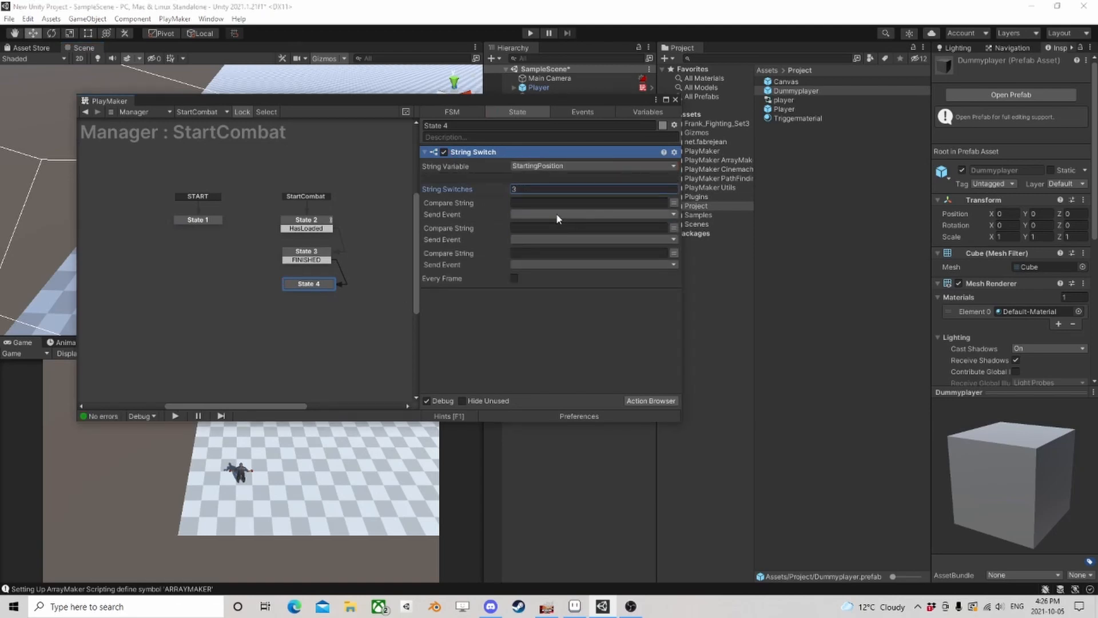
pyautogui.click(535, 202)
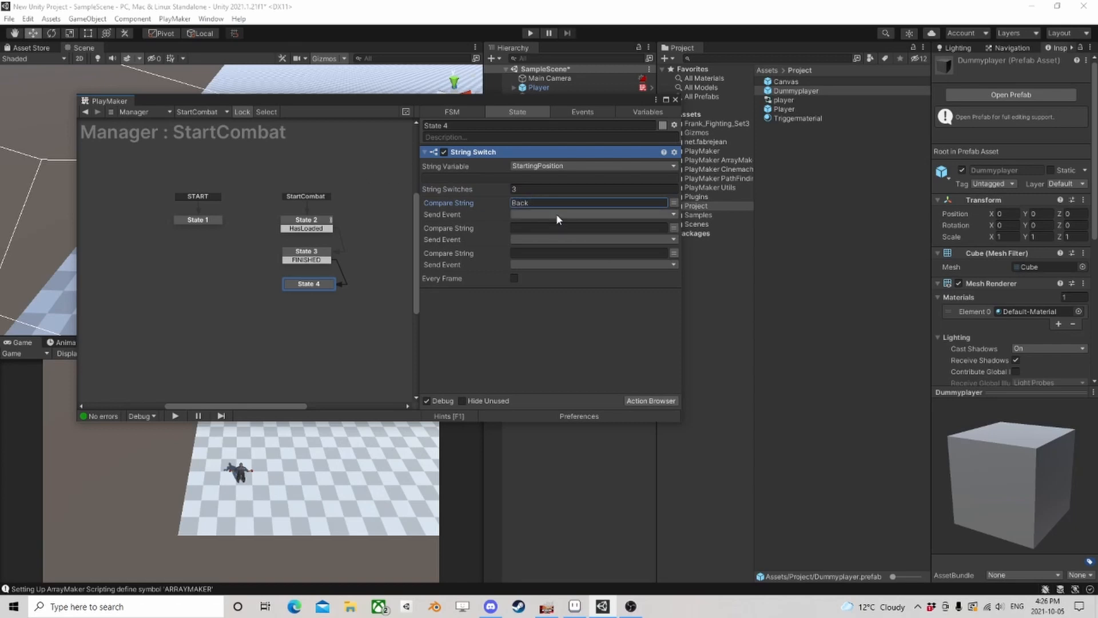
pyautogui.click(556, 214)
pyautogui.click(544, 324)
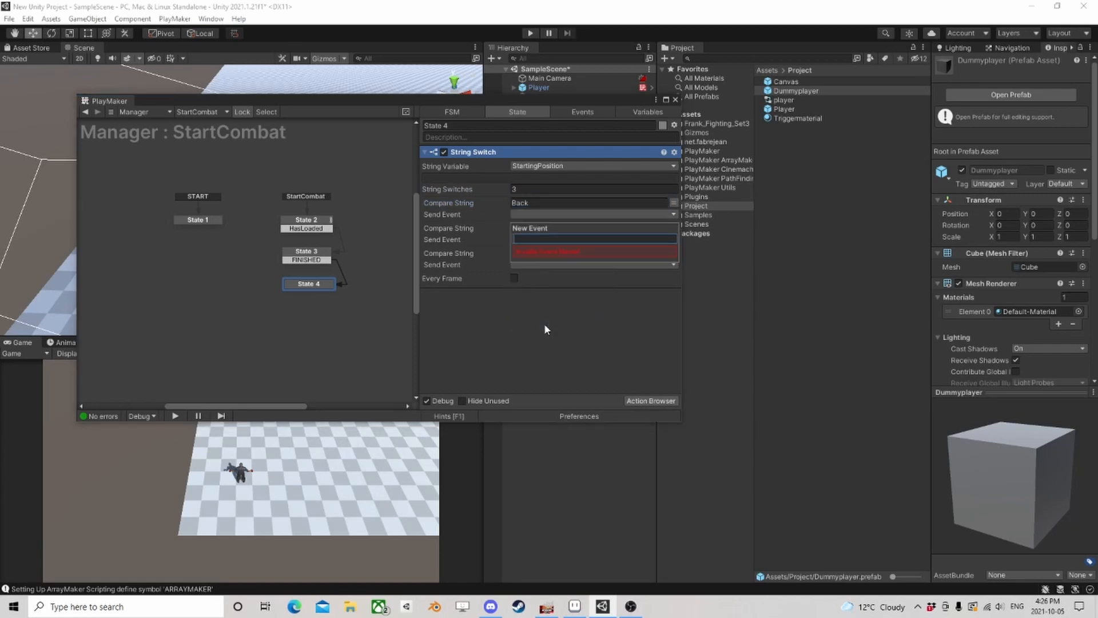
pyautogui.write('We Hit Back')
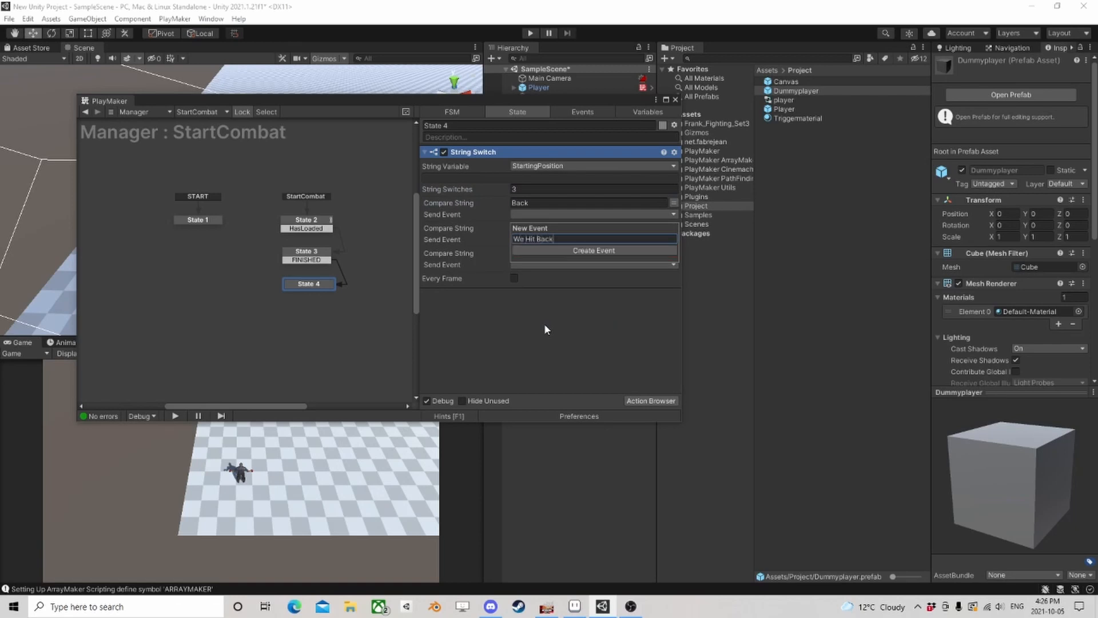
pyautogui.press('Return')
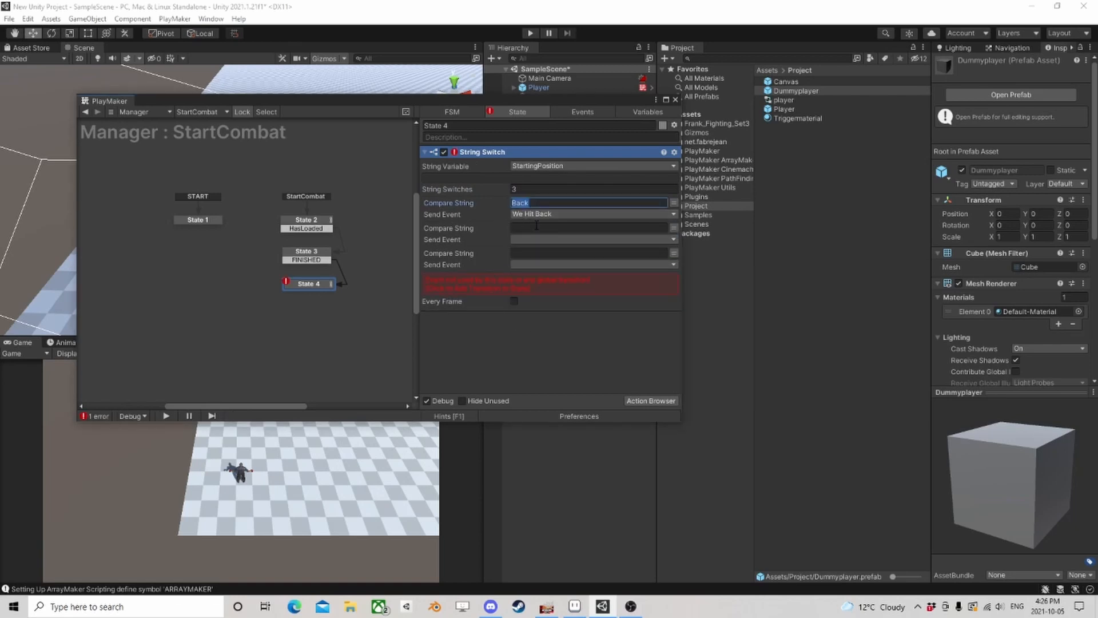
# Set the second and third compare strings to Sides and Front, and send a new Sides event from the second switch
pyautogui.click(544, 227)
pyautogui.write('s')
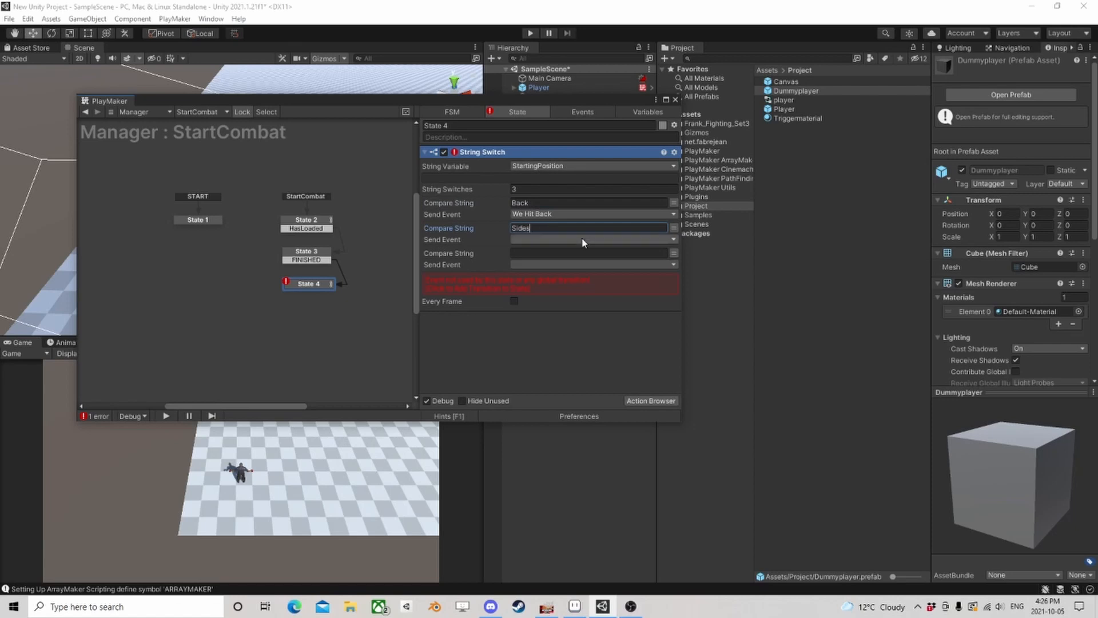
pyautogui.click(574, 253)
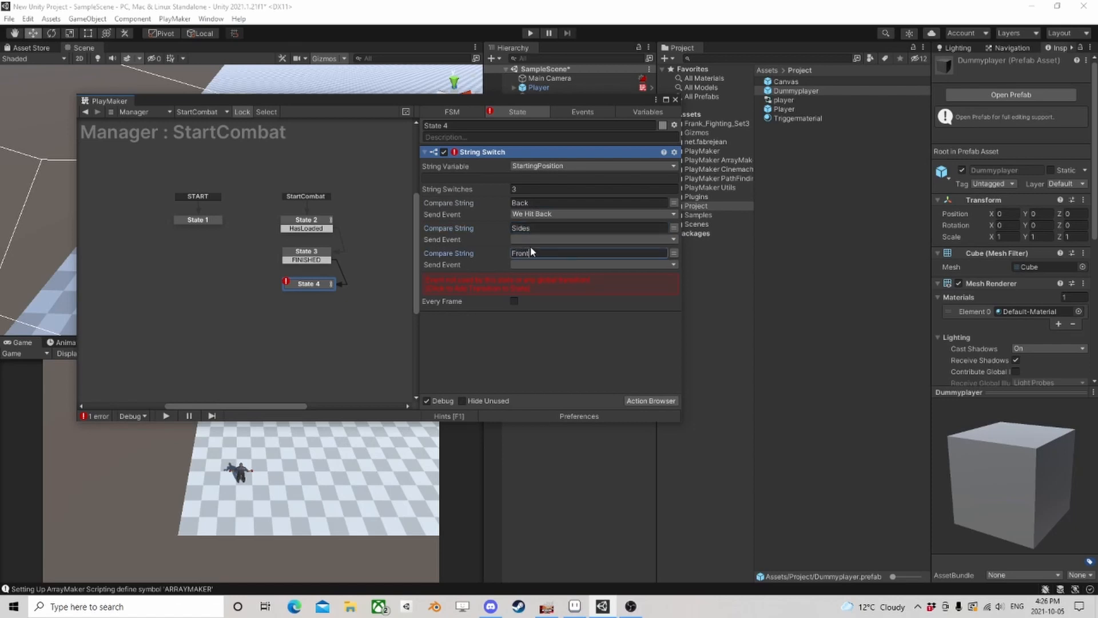
pyautogui.click(535, 264)
pyautogui.click(549, 359)
pyautogui.write('S')
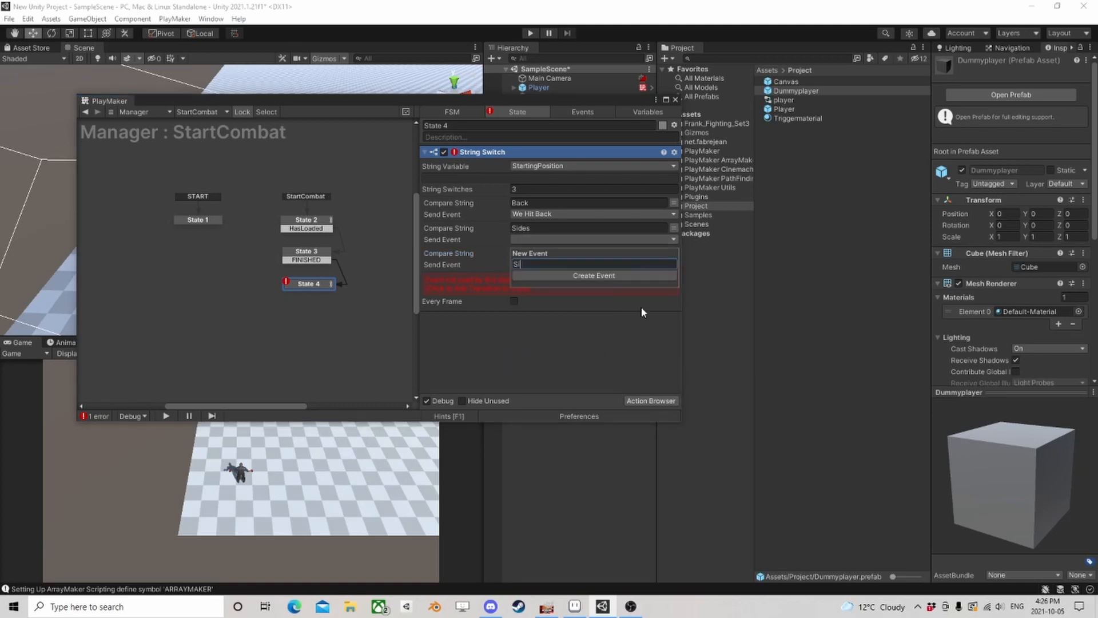
pyautogui.write('ides')
pyautogui.press('Return')
# Create a new event named Front and send it from the third switch
pyautogui.click(543, 264)
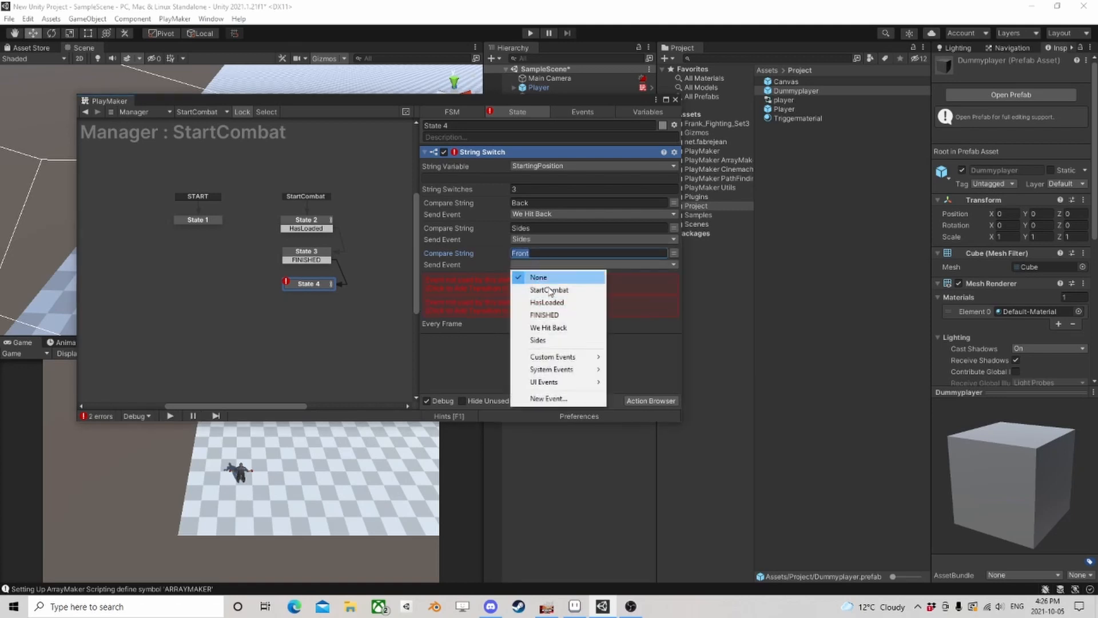
pyautogui.click(548, 398)
pyautogui.write('Front')
pyautogui.press('Return')
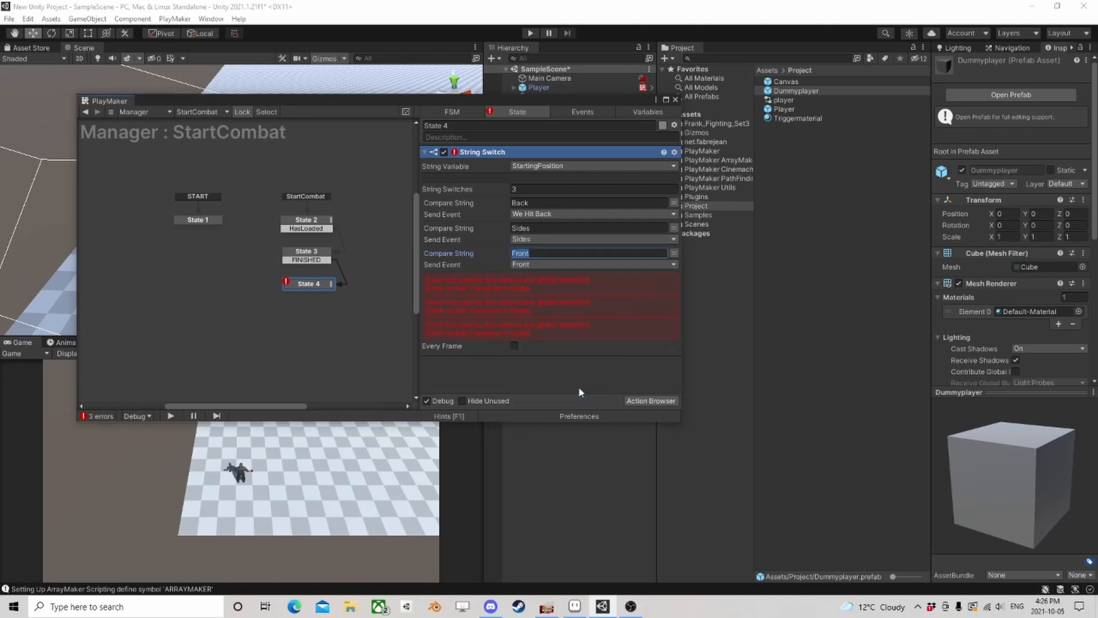
# Add the missing We Hit Back, Sides and Front transitions to State 4
pyautogui.click(551, 281)
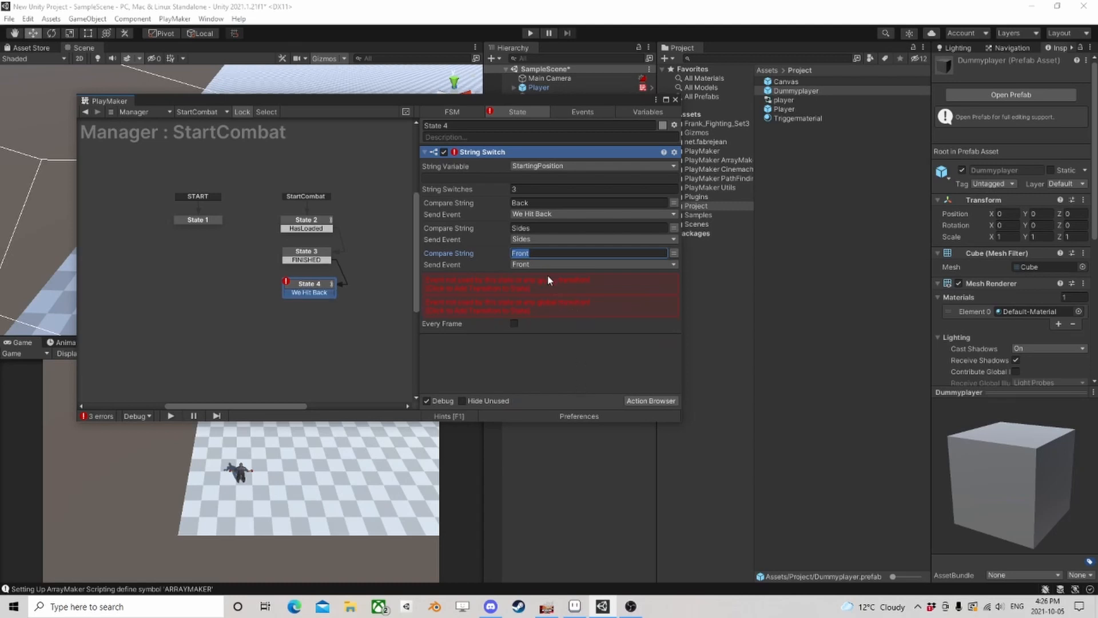
pyautogui.click(548, 280)
pyautogui.click(549, 282)
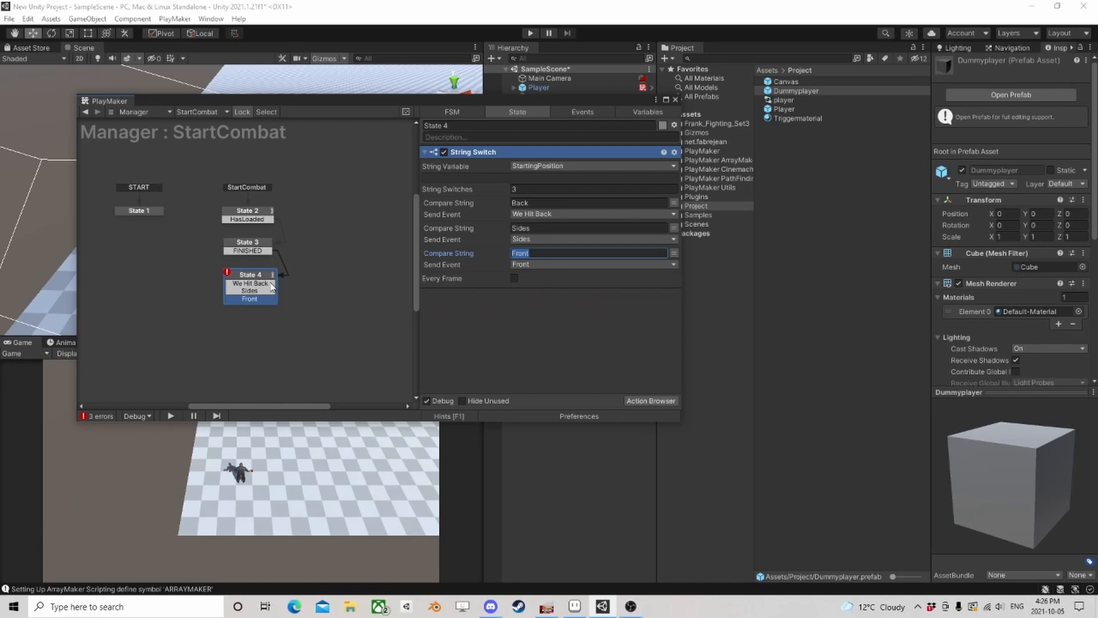
# Create a 3D capsule in the scene hierarchy and name it DummyAI
pyautogui.moveTo(632, 105); pyautogui.dragTo(422, 93)
pyautogui.rightClick(525, 203)
pyautogui.moveTo(572, 351)
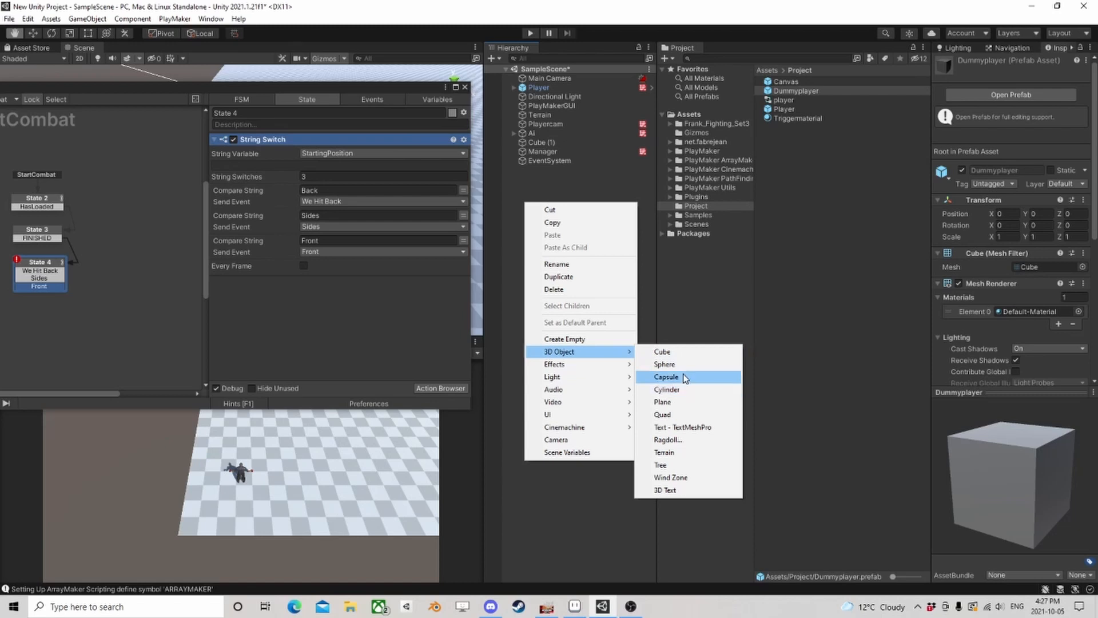
pyautogui.click(666, 377)
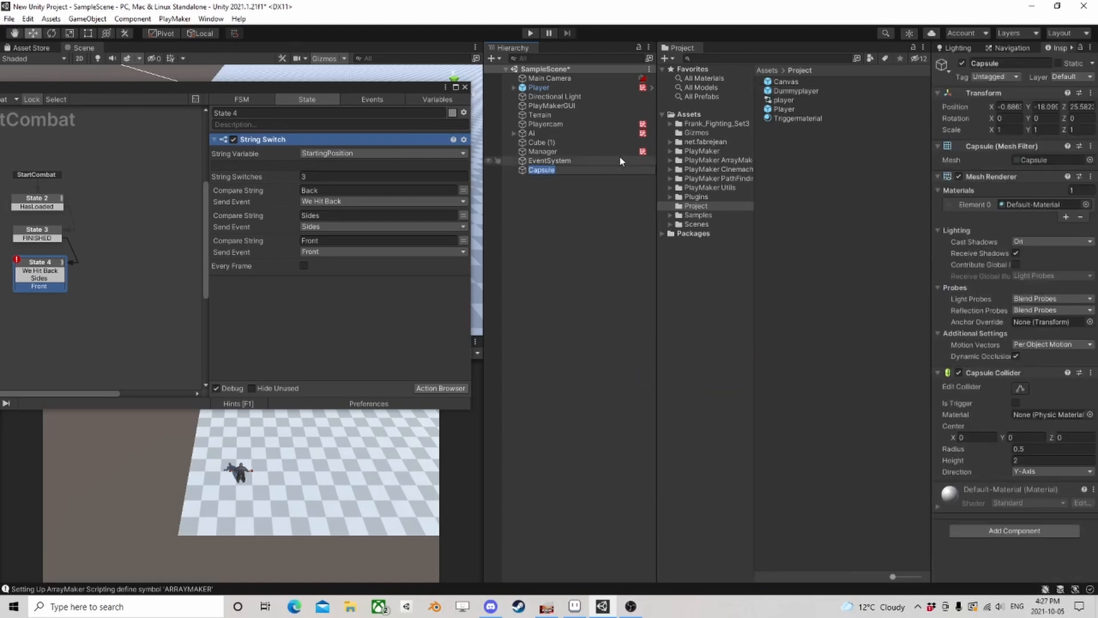
pyautogui.write('DummyAI')
pyautogui.press('Return')
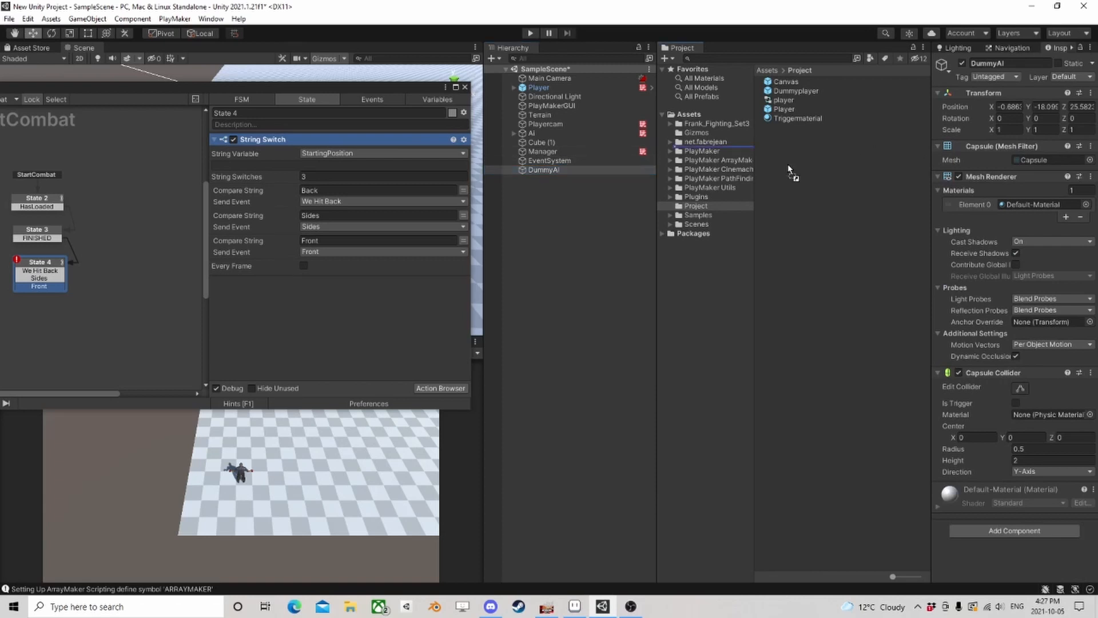
# Make DummyAI a prefab in the Project folder and set the prefab's position to 0, 0, 0
pyautogui.moveTo(789, 166); pyautogui.dragTo(787, 169)
pyautogui.click(1003, 213)
pyautogui.write('0')
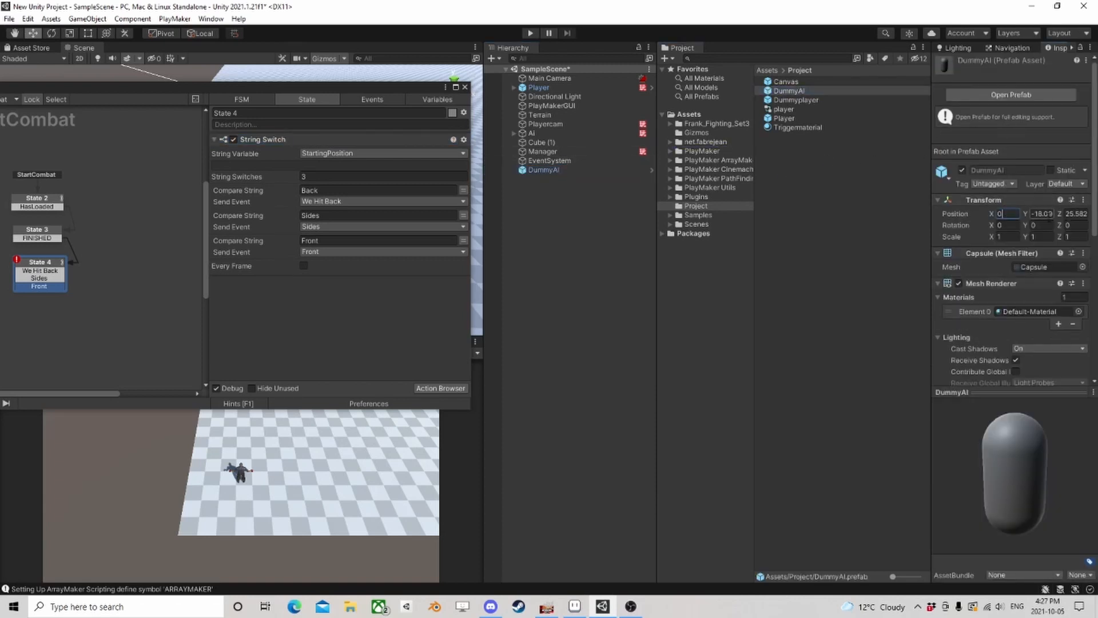
pyautogui.press('Tab')
pyautogui.write('0')
pyautogui.press('Tab')
pyautogui.write('0')
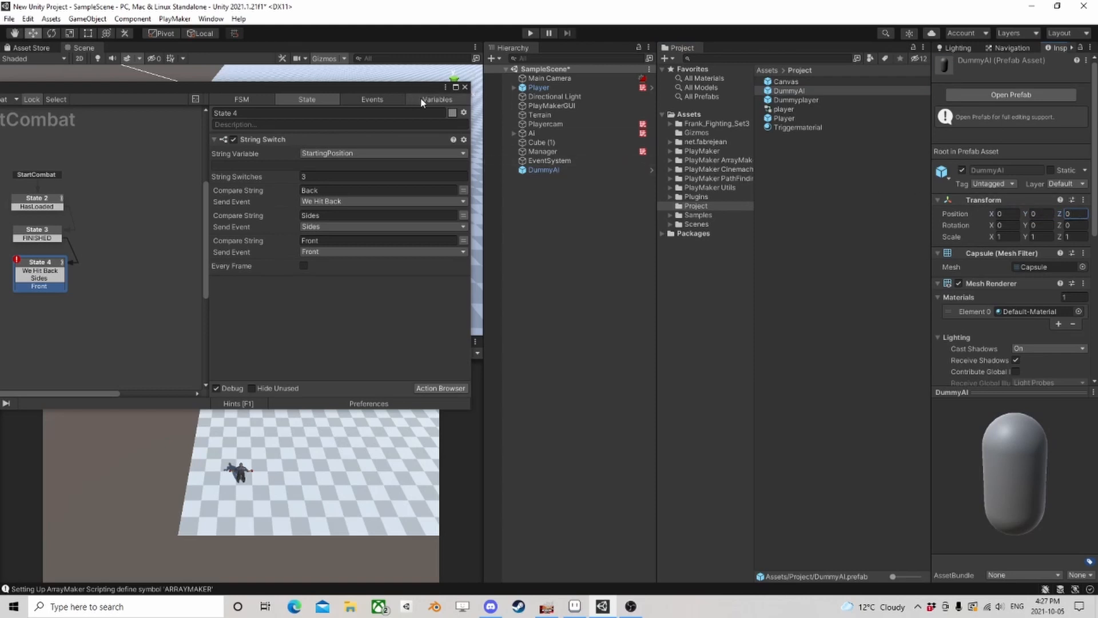
# Add the DummyAI prefab as a variable of the StartCombat FSM and delete the DummyAI instance from the scene
pyautogui.click(437, 98)
pyautogui.moveTo(789, 91); pyautogui.dragTo(265, 215)
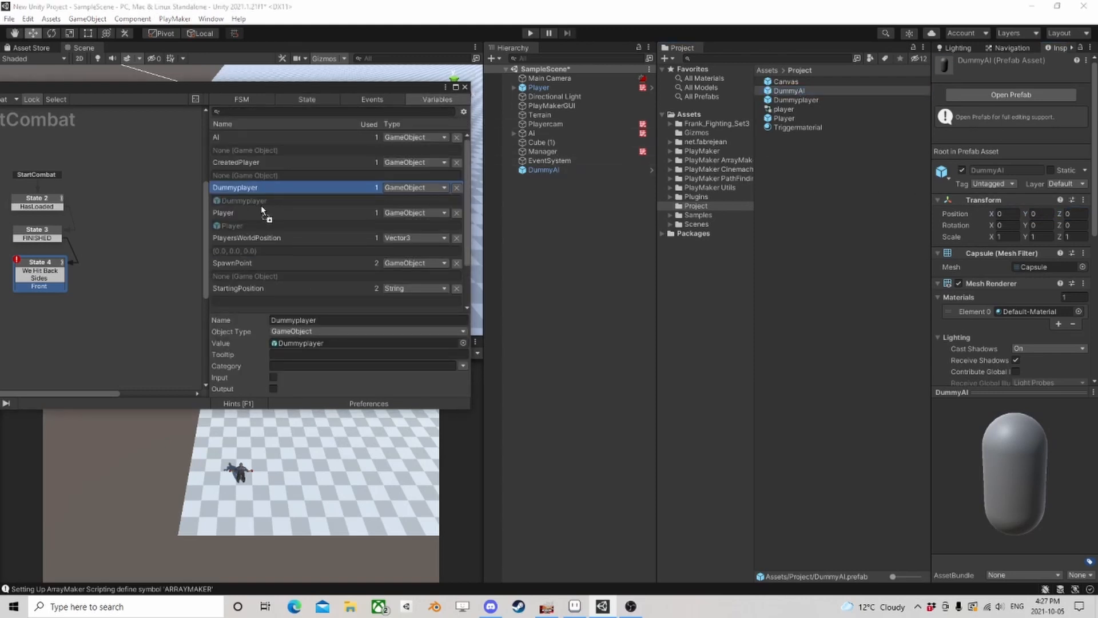
pyautogui.click(543, 170)
pyautogui.press('Delete')
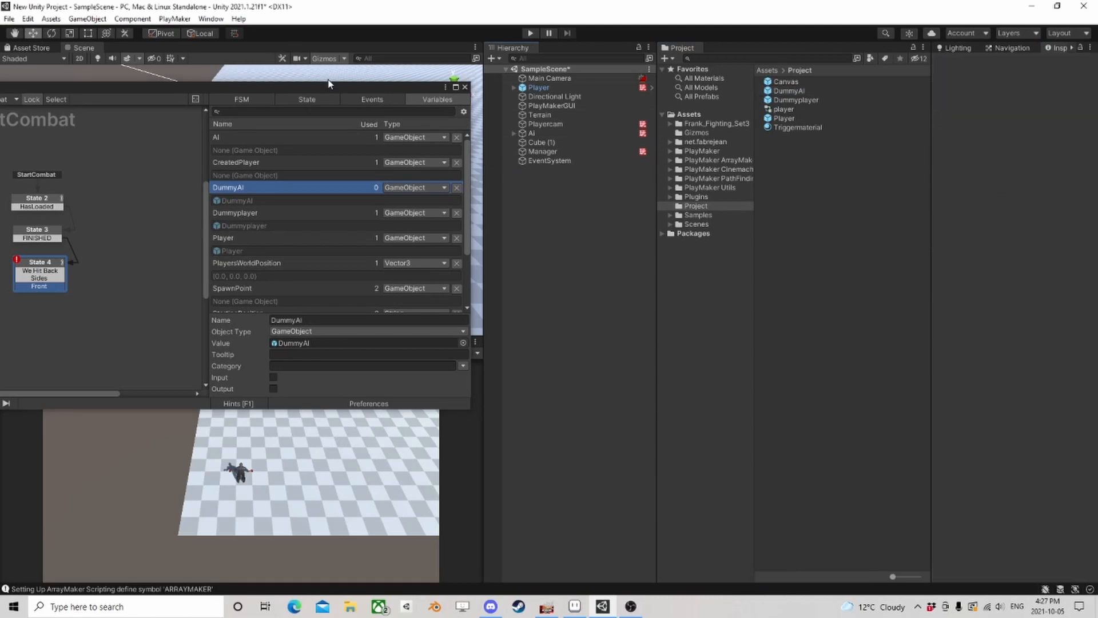
# Connect State 4's We Hit Back transition to a new State 5 placed to its right
pyautogui.click(314, 97)
pyautogui.moveTo(319, 85); pyautogui.dragTo(564, 78)
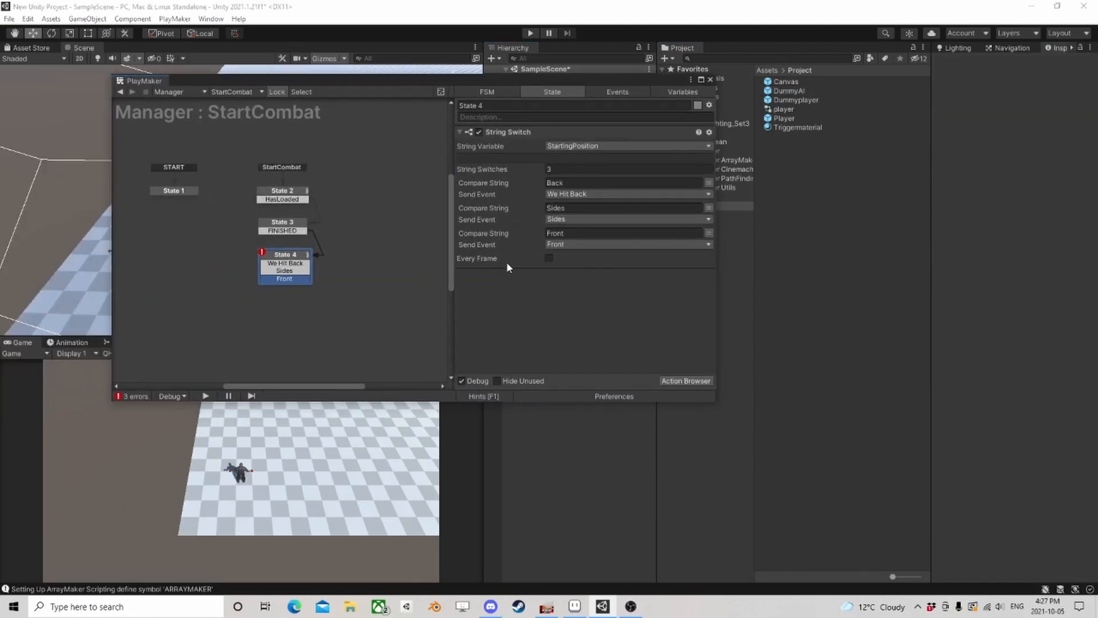
pyautogui.moveTo(357, 274); pyautogui.dragTo(330, 262, button='middle')
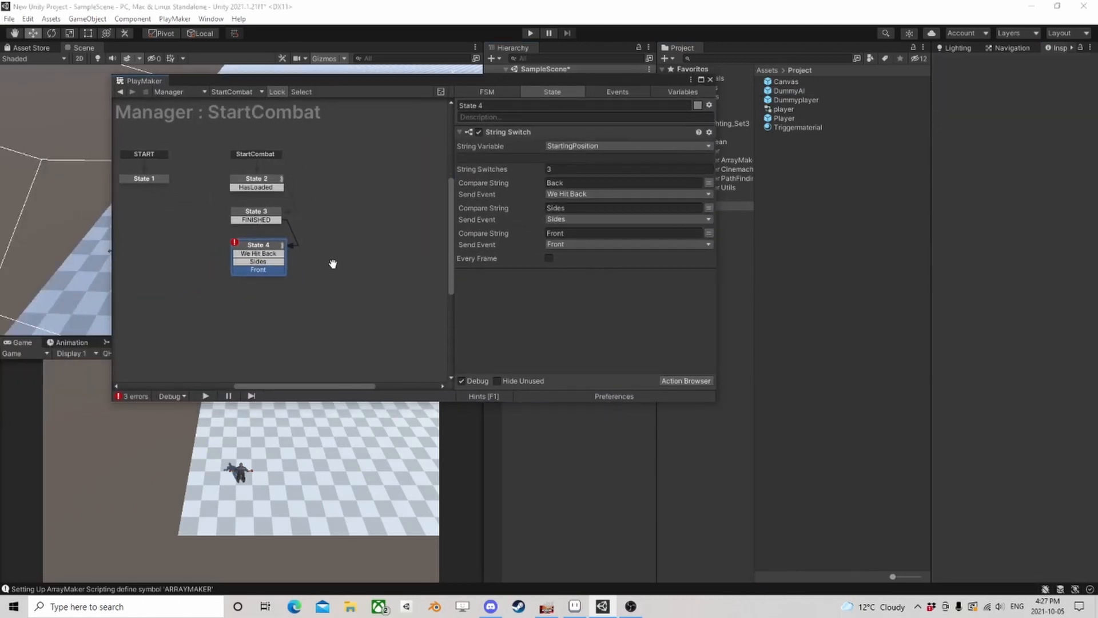
pyautogui.scroll(1, 330, 262)
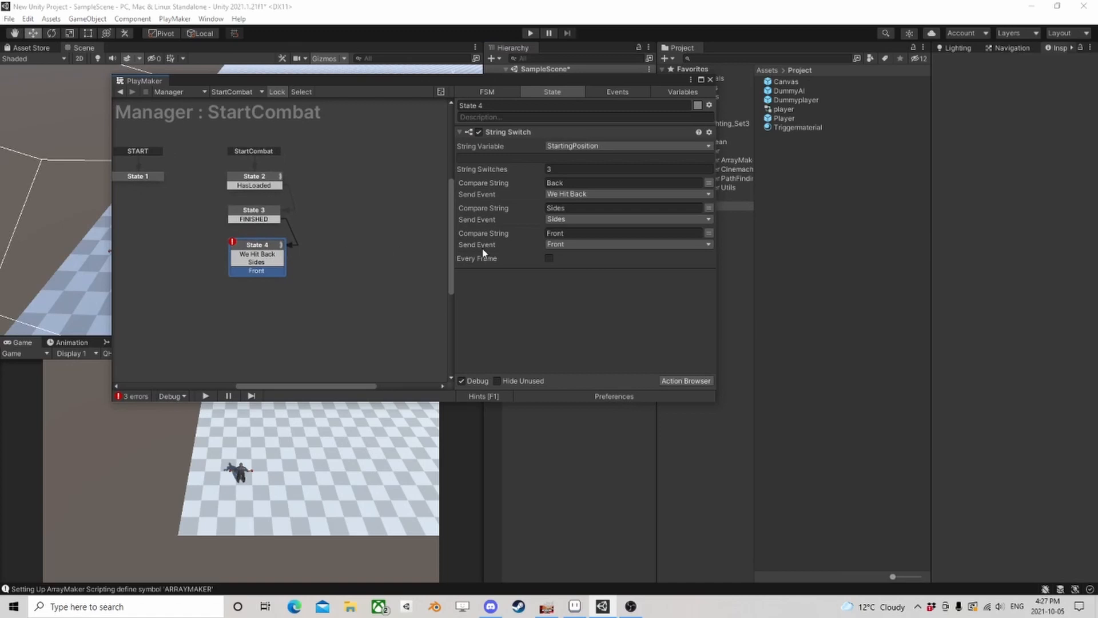
pyautogui.moveTo(265, 254); pyautogui.dragTo(334, 251)
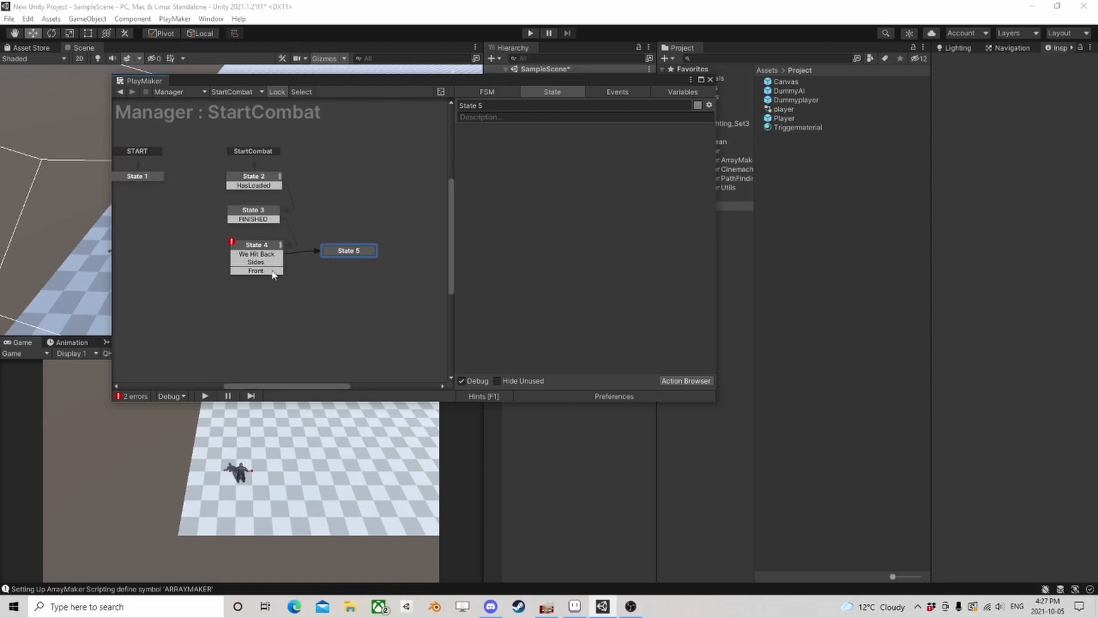
pyautogui.moveTo(343, 251); pyautogui.dragTo(348, 253)
# Find the Create Object action and add it to State 5
pyautogui.click(692, 382)
pyautogui.write('create')
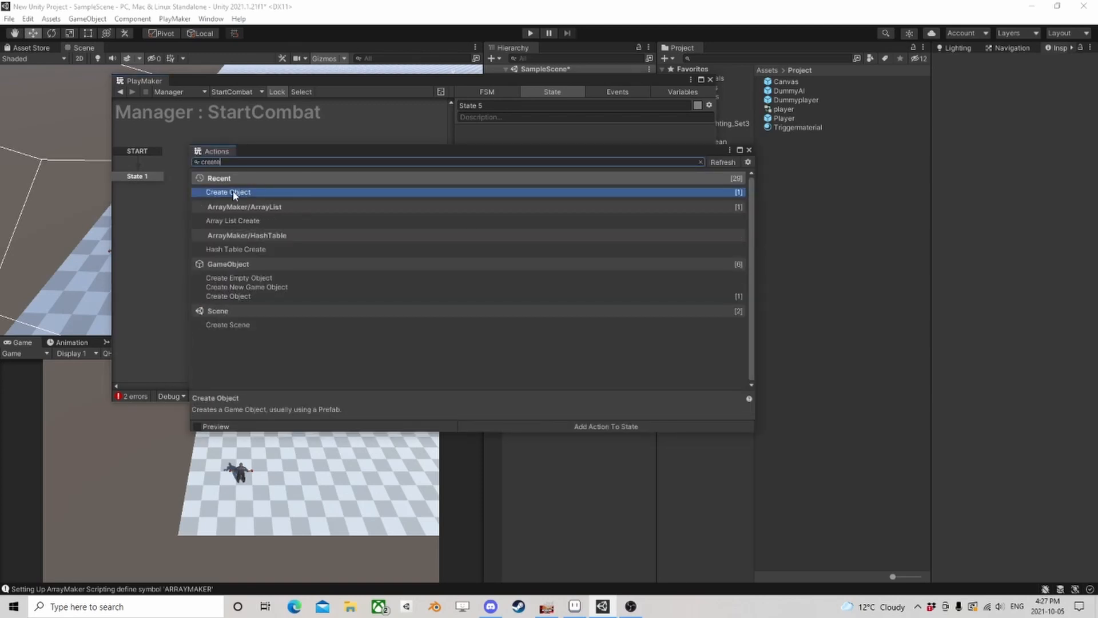
pyautogui.doubleClick(234, 193)
pyautogui.click(750, 150)
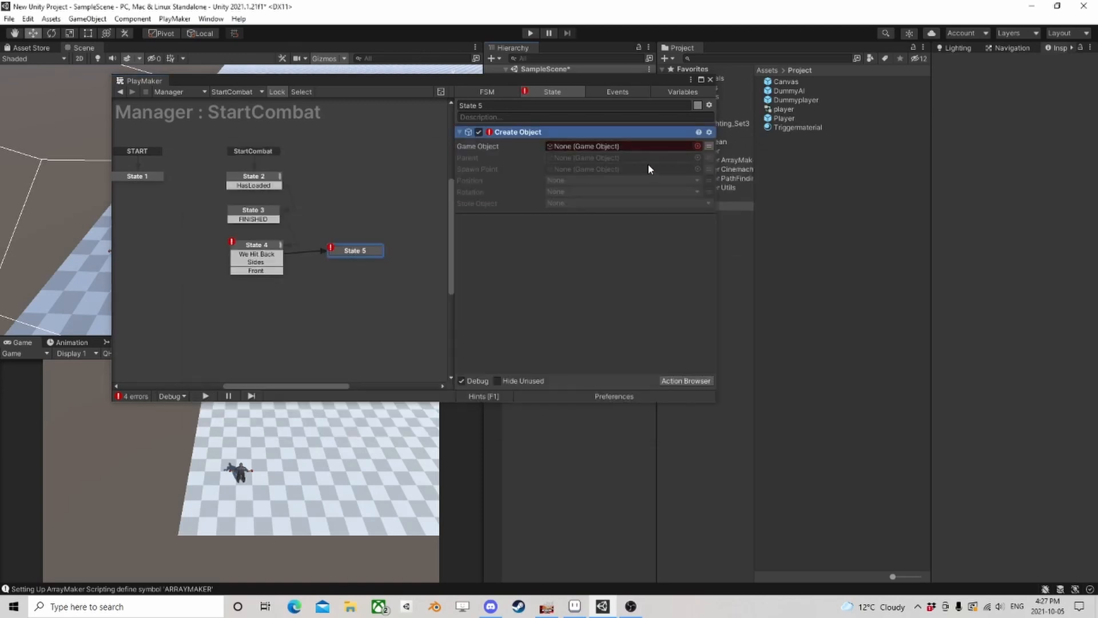
# Set the Create Object game object to the DummyAI variable and switch its parent to variable input
pyautogui.click(709, 146)
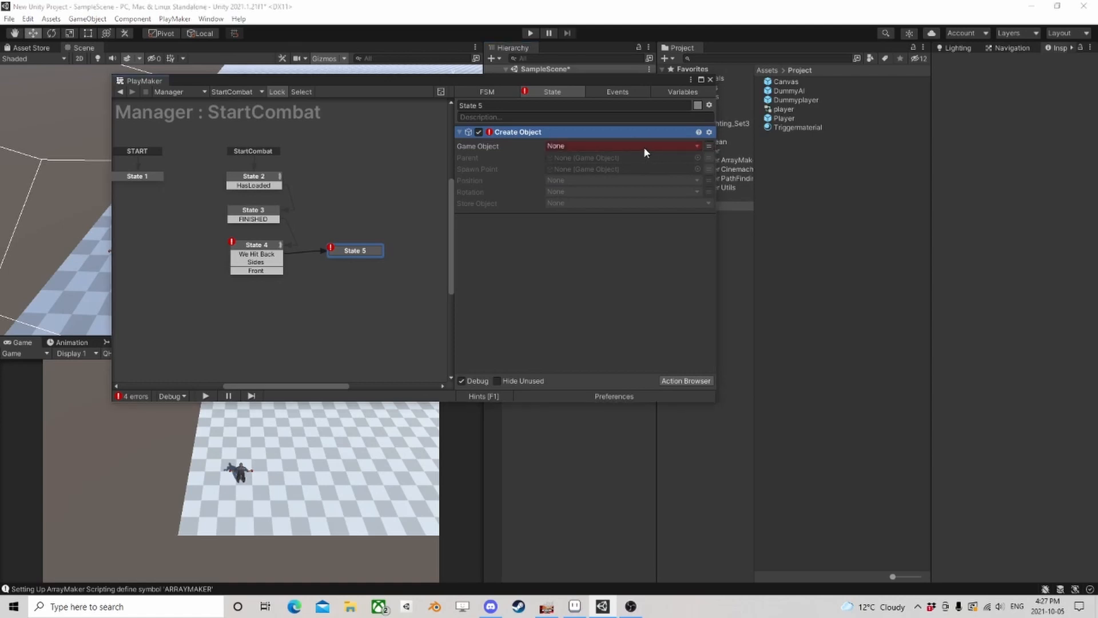
pyautogui.click(644, 146)
pyautogui.moveTo(595, 210)
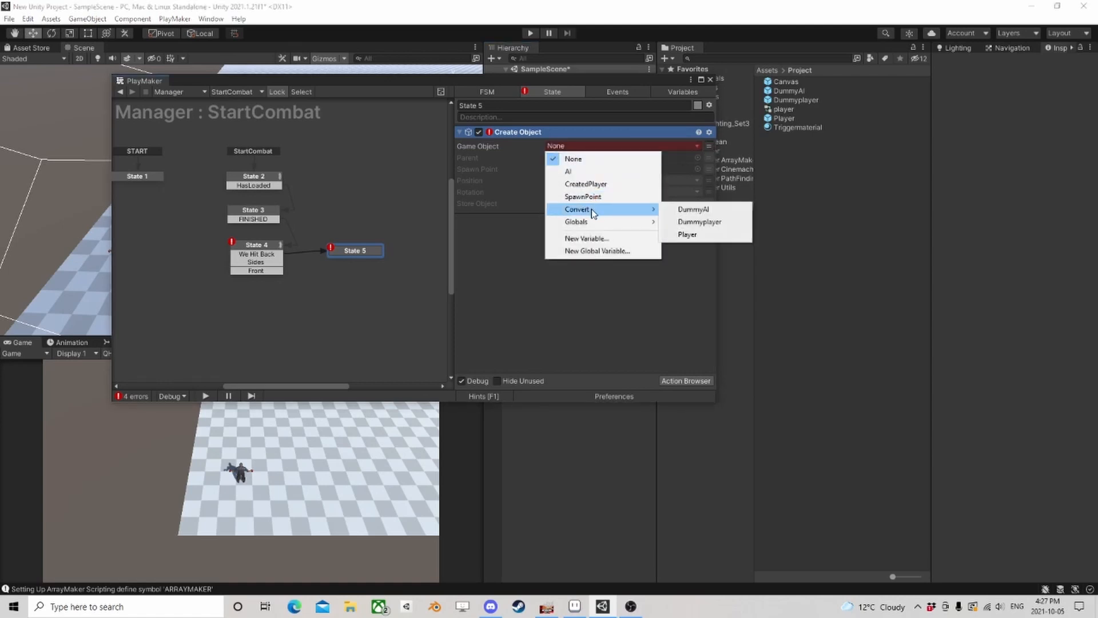
pyautogui.click(708, 212)
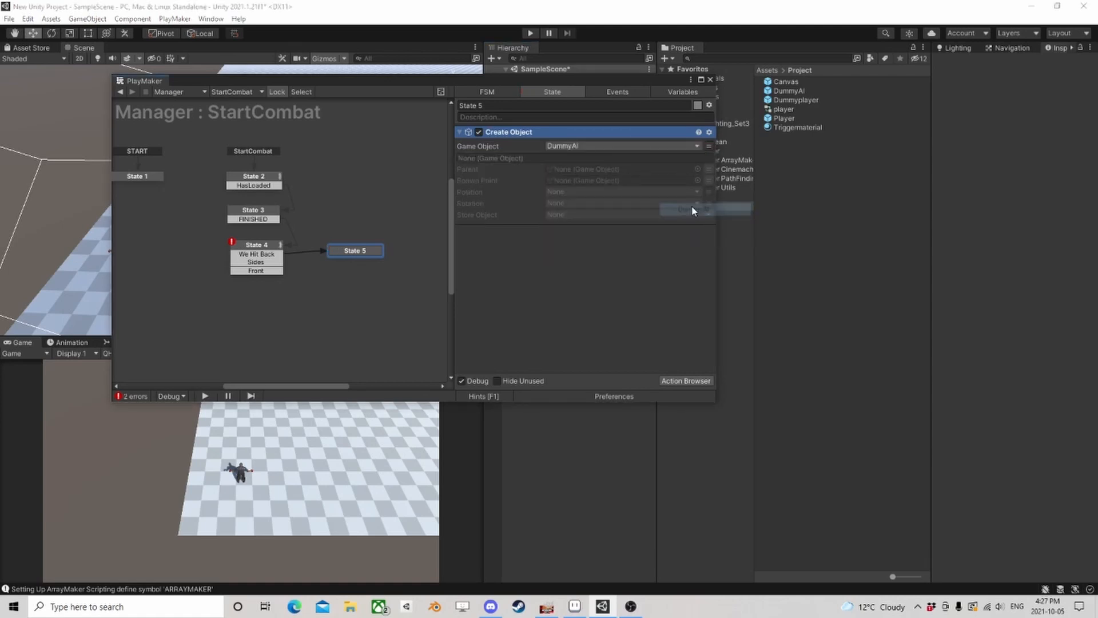
pyautogui.click(709, 169)
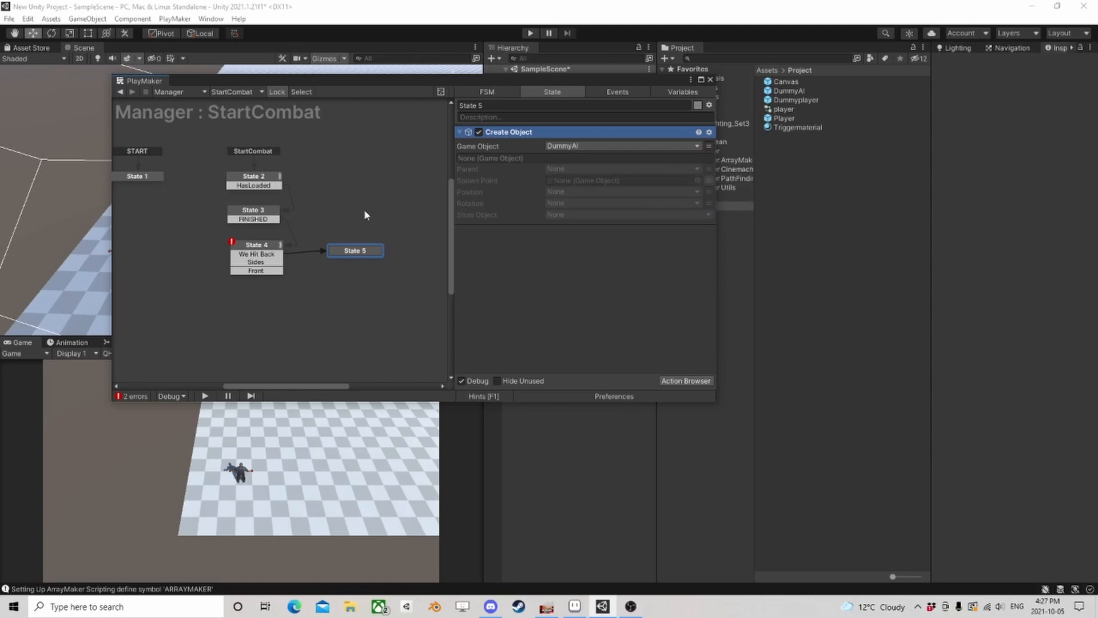
# Copy the Array List Get action from State 3 and paste it before Create Object in State 5
pyautogui.click(256, 212)
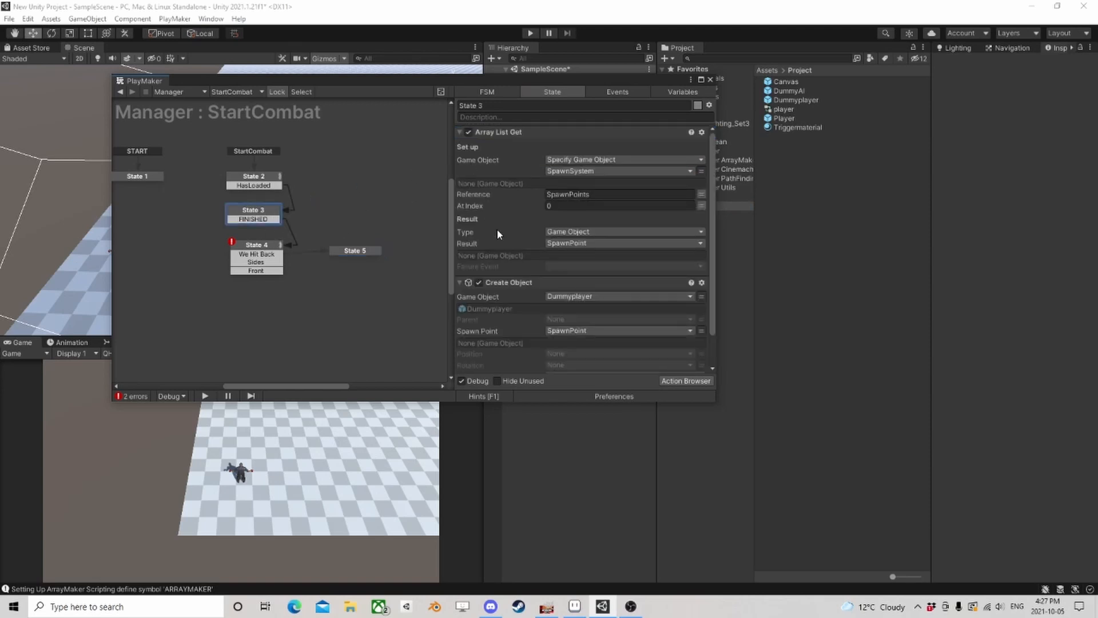
pyautogui.rightClick(524, 129)
pyautogui.click(595, 208)
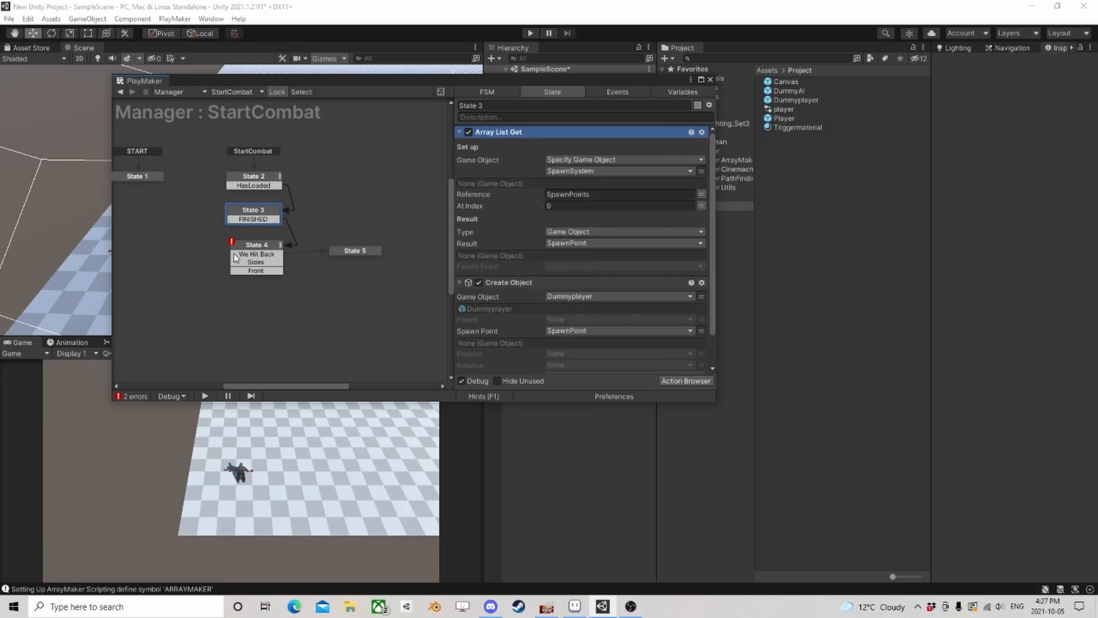
pyautogui.click(338, 250)
pyautogui.rightClick(513, 133)
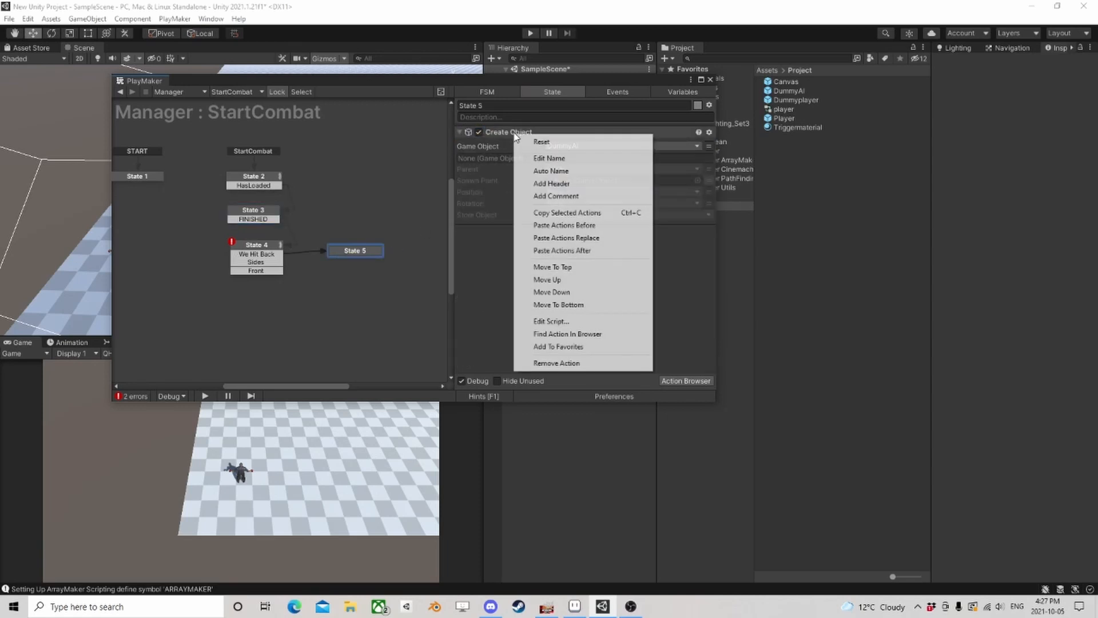
pyautogui.click(565, 225)
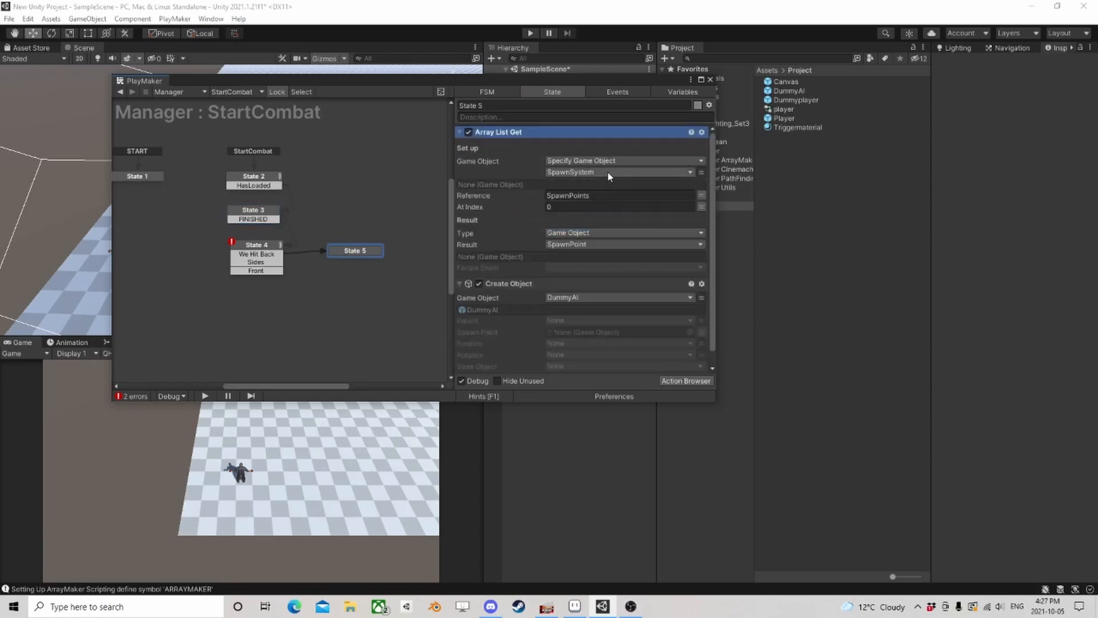
# Set State 5's Array List Get index to 3 and use the SpawnPoint variable as Create Object's spawn point
pyautogui.click(559, 207)
pyautogui.scroll(-1, 586, 238)
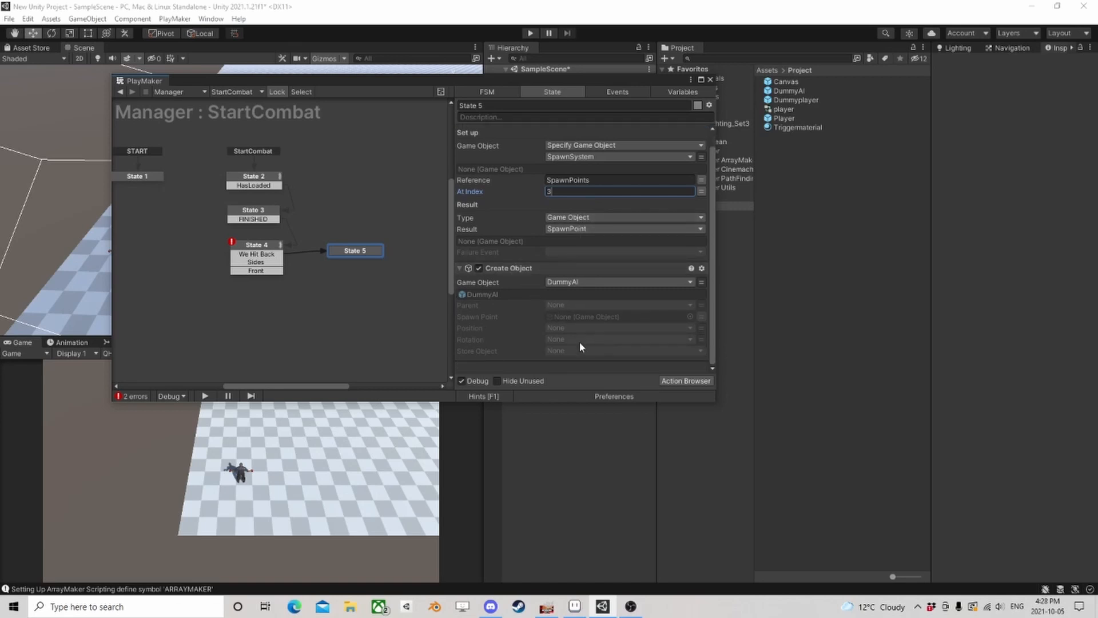
pyautogui.click(702, 316)
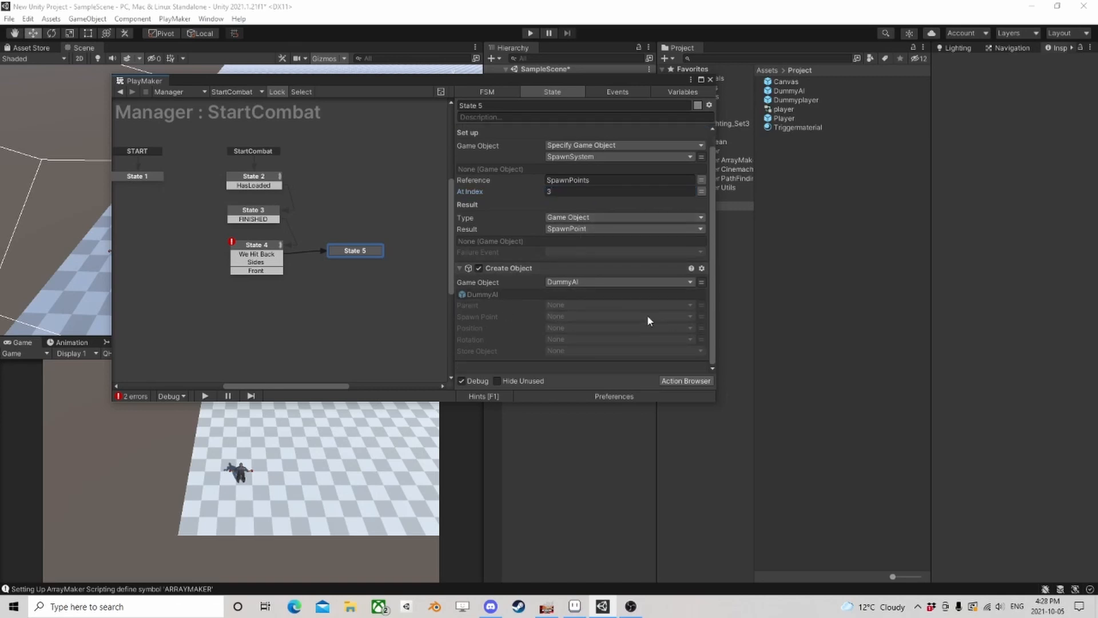
pyautogui.click(647, 316)
pyautogui.click(583, 367)
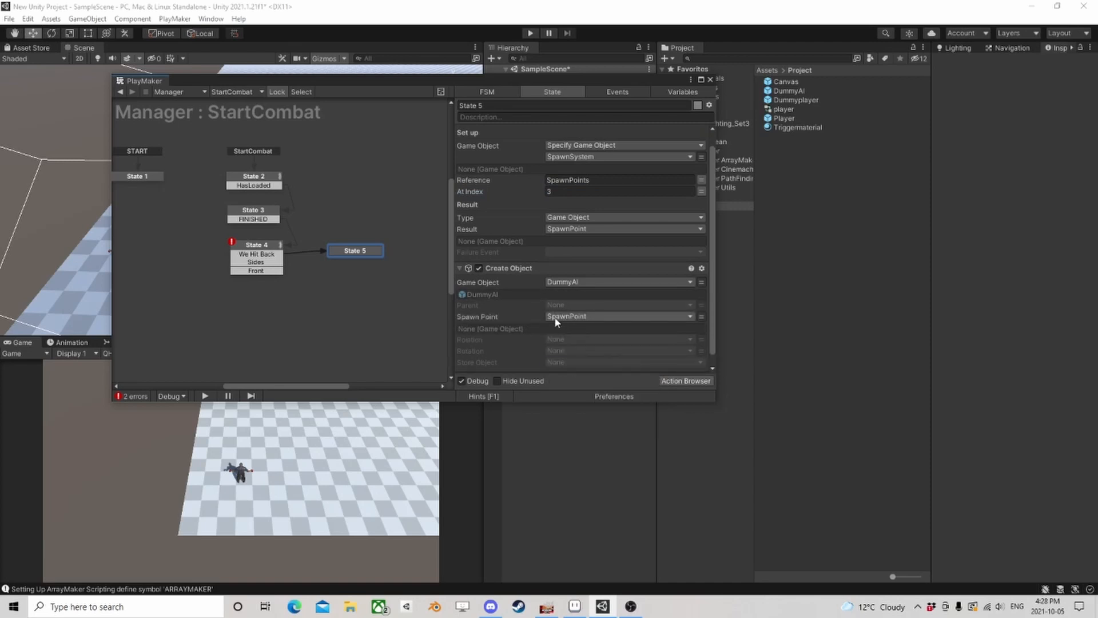
pyautogui.scroll(-1, 629, 298)
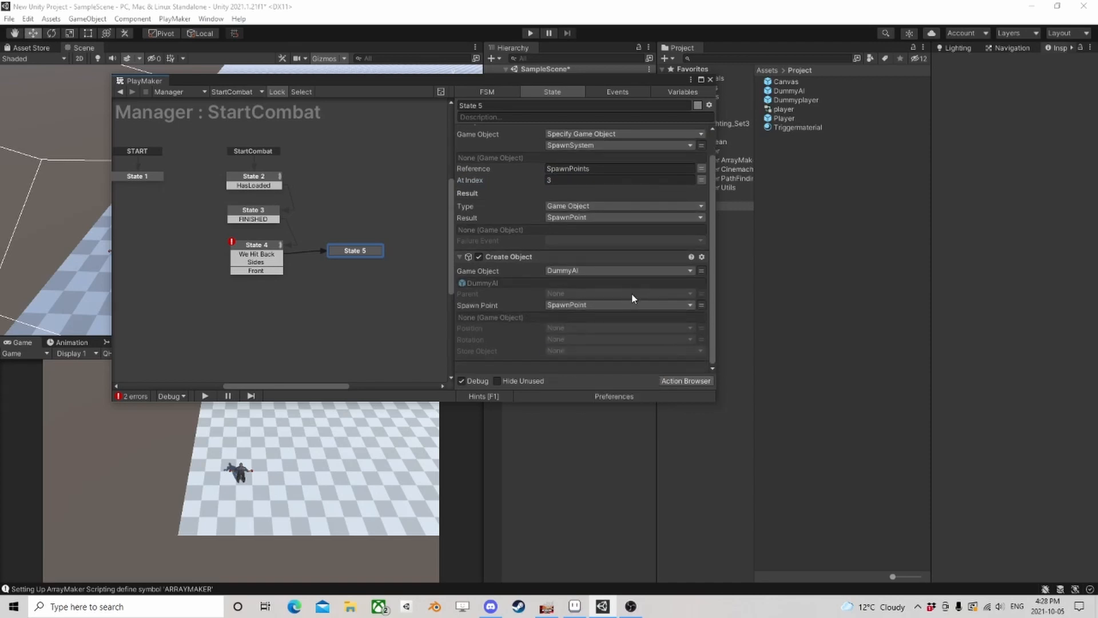
# Store the object made by State 5's Create Object in a new variable named CreatedAI
pyautogui.click(577, 349)
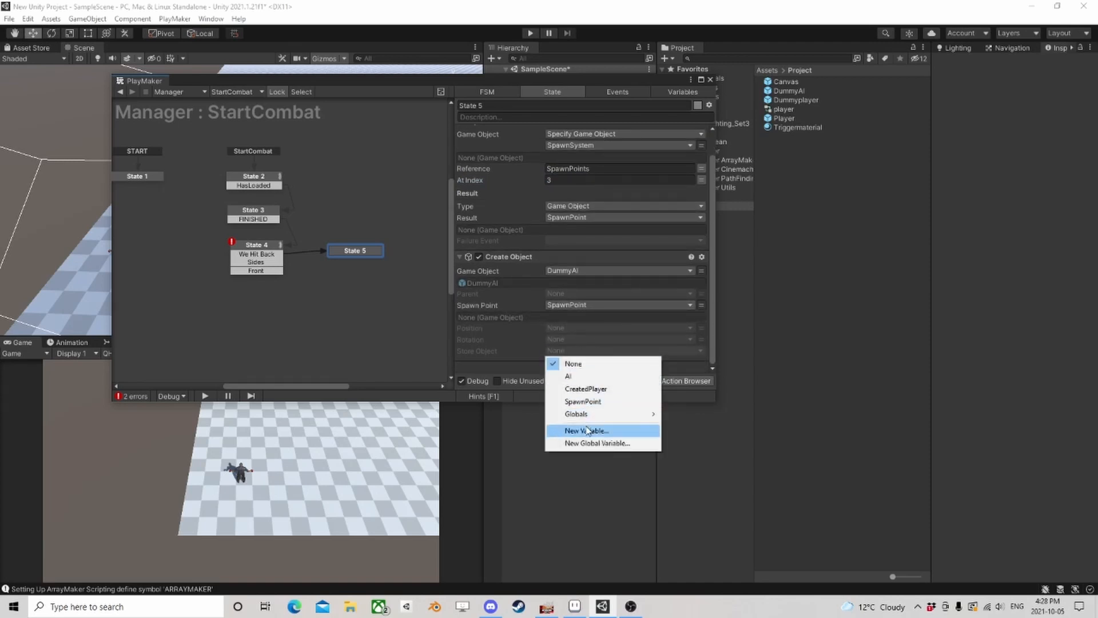
pyautogui.click(633, 425)
pyautogui.write('Created')
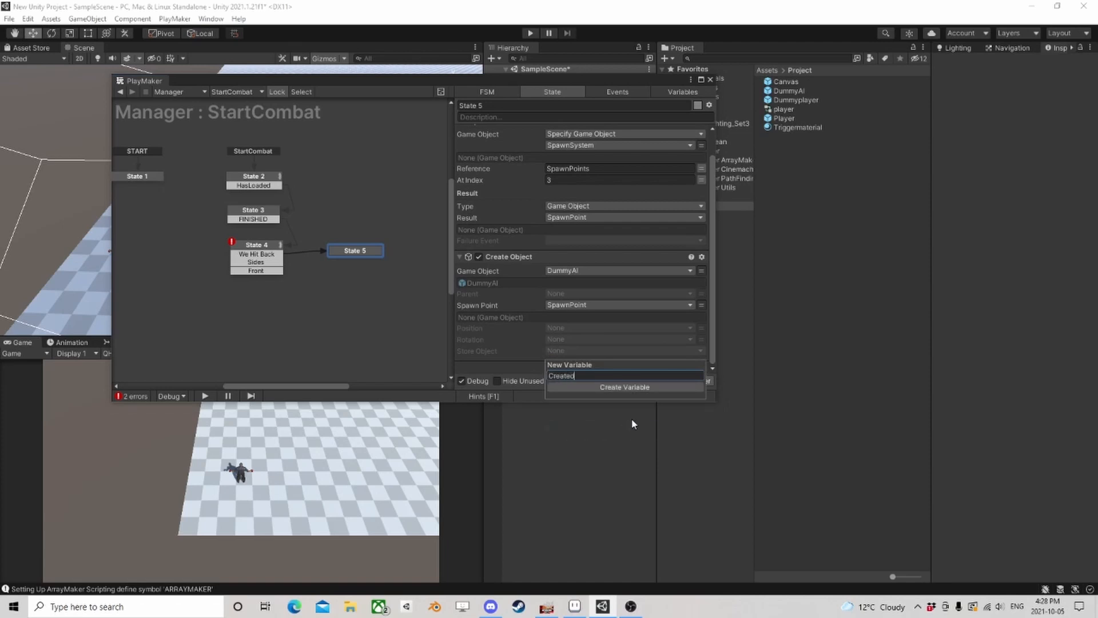
pyautogui.write('AI')
pyautogui.press('Return')
pyautogui.scroll(-1, 619, 294)
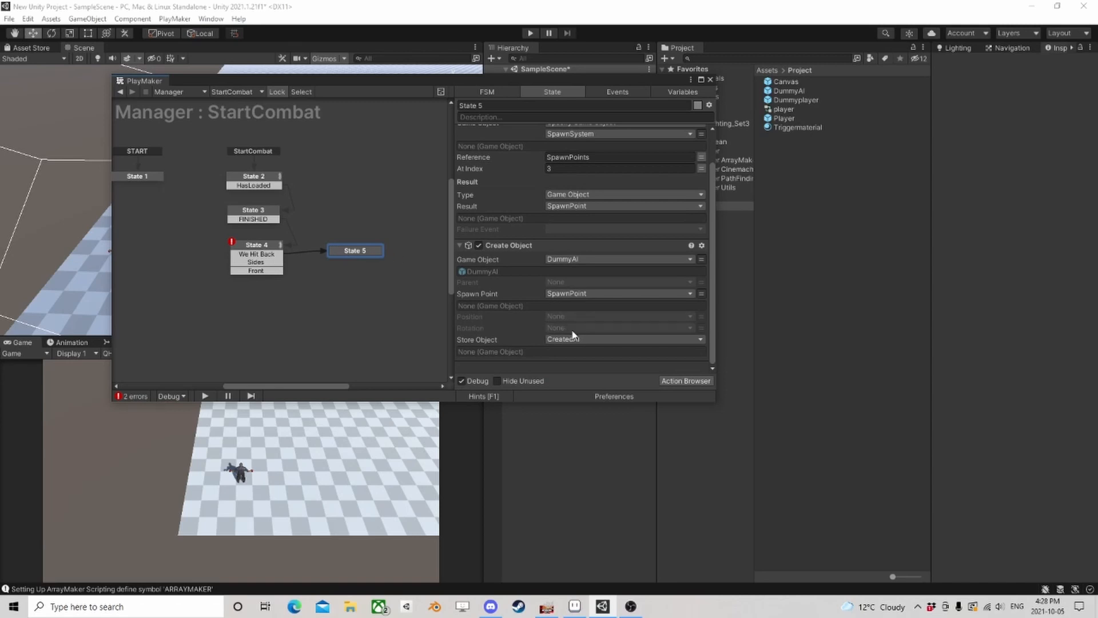
# Find the Set Rotation action among the transform actions and add it to State 5
pyautogui.click(691, 381)
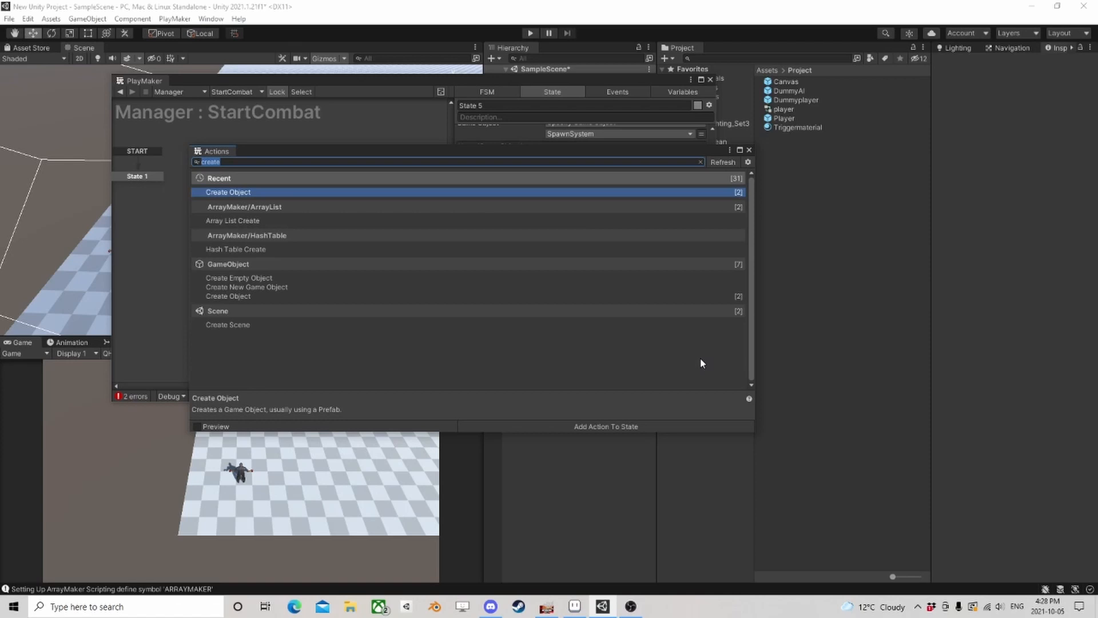
pyautogui.write('g')
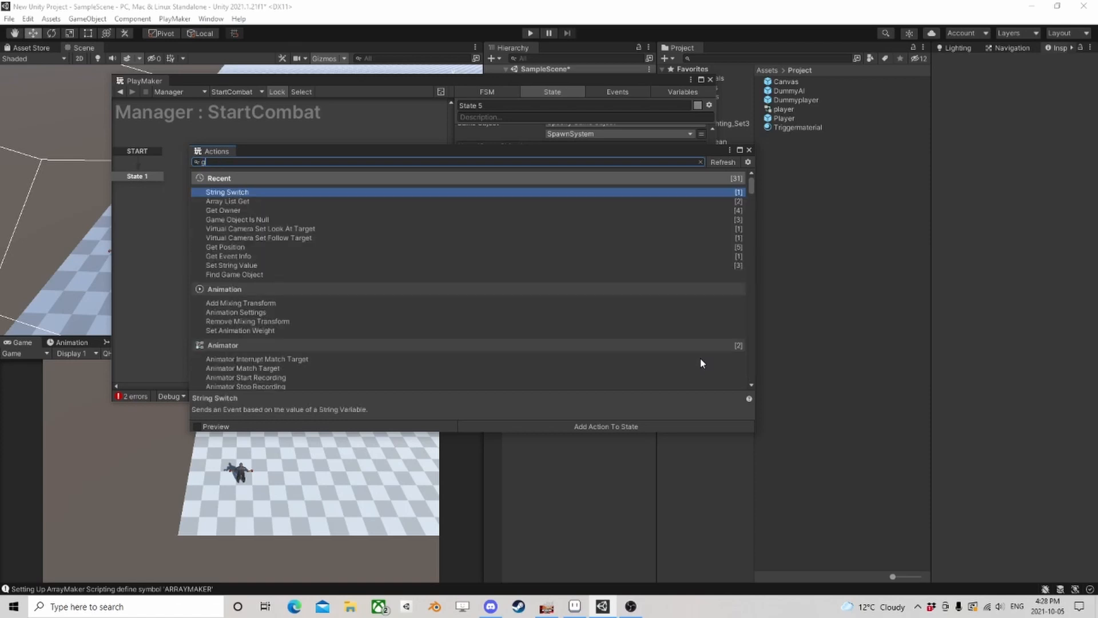
pyautogui.write('rans')
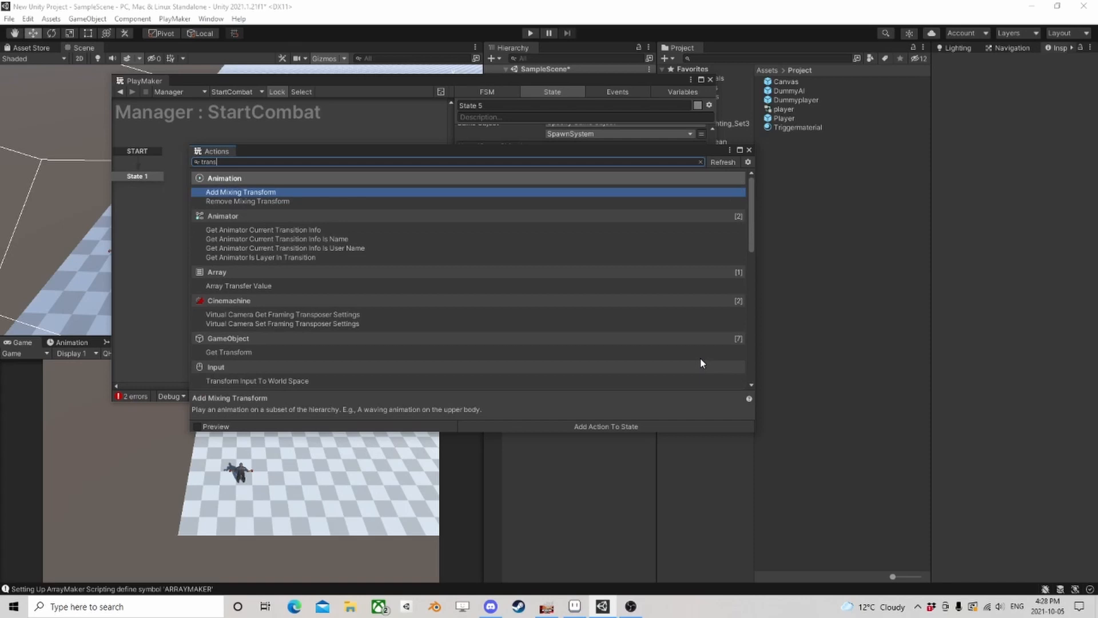
pyautogui.write('form')
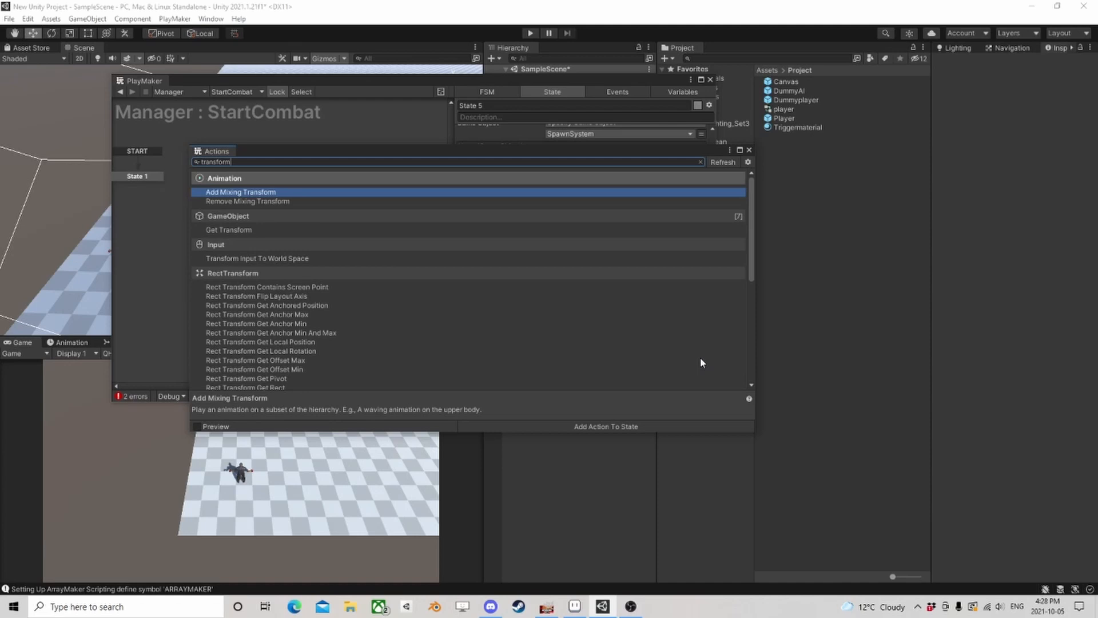
pyautogui.moveTo(240, 162); pyautogui.dragTo(146, 161)
pyautogui.press('BackSpace')
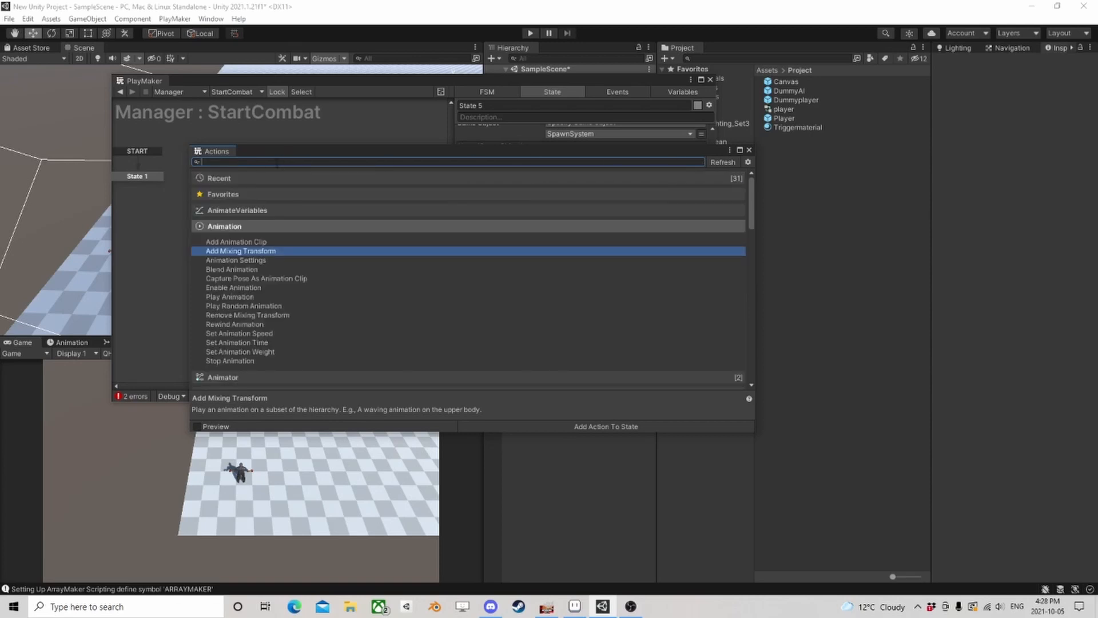
pyautogui.write('rot')
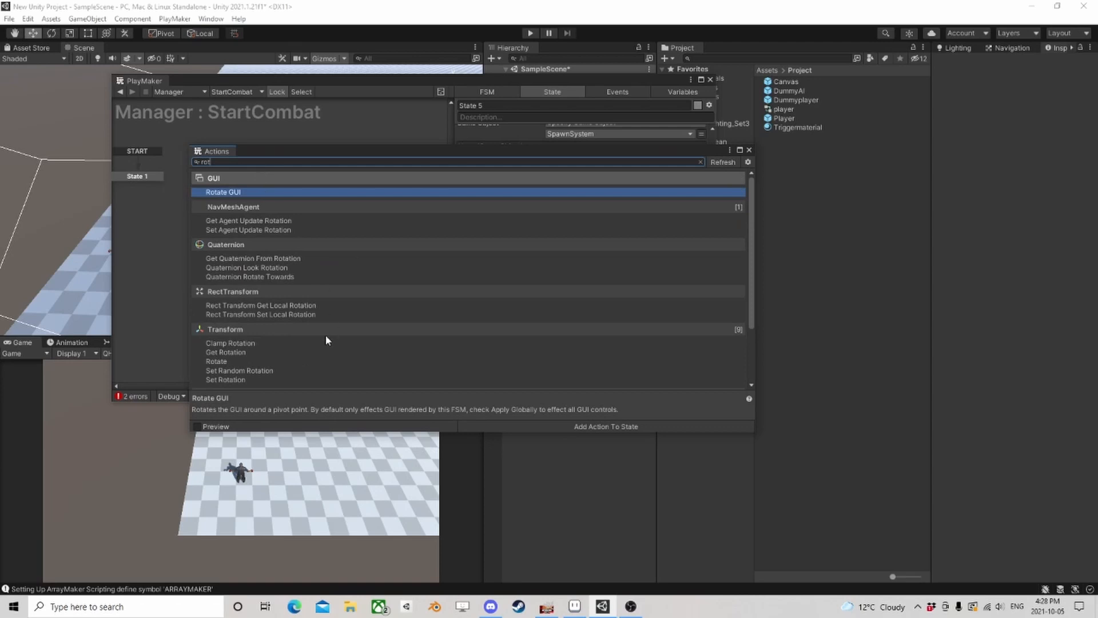
pyautogui.scroll(-3, 237, 339)
pyautogui.doubleClick(228, 312)
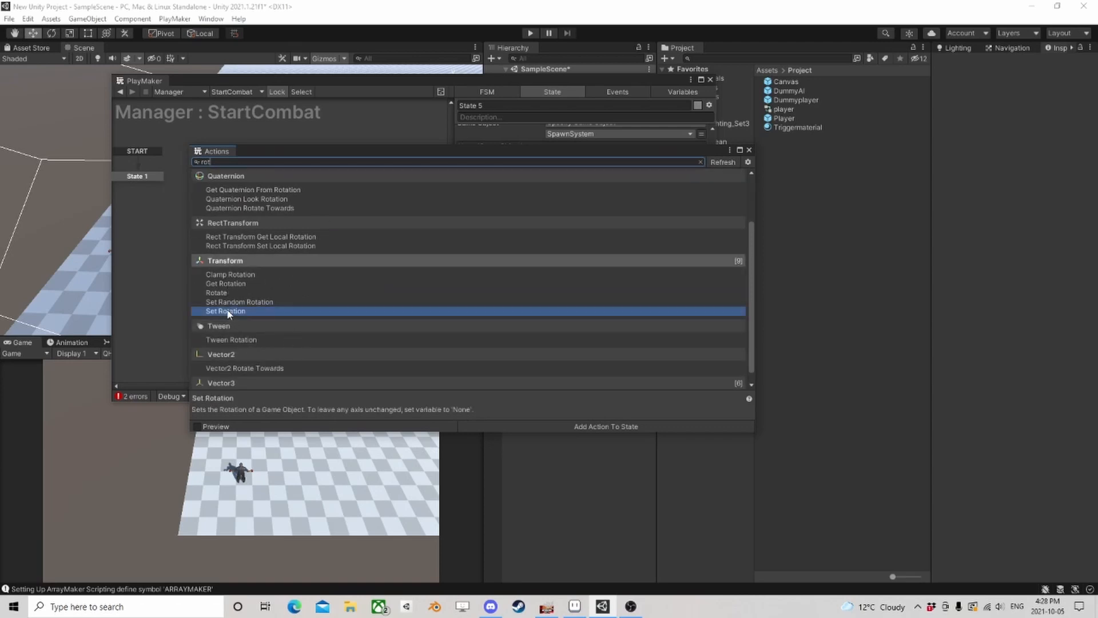
pyautogui.click(749, 149)
# Move the Set Rotation action to the end of State 5's action list
pyautogui.scroll(-3, 572, 281)
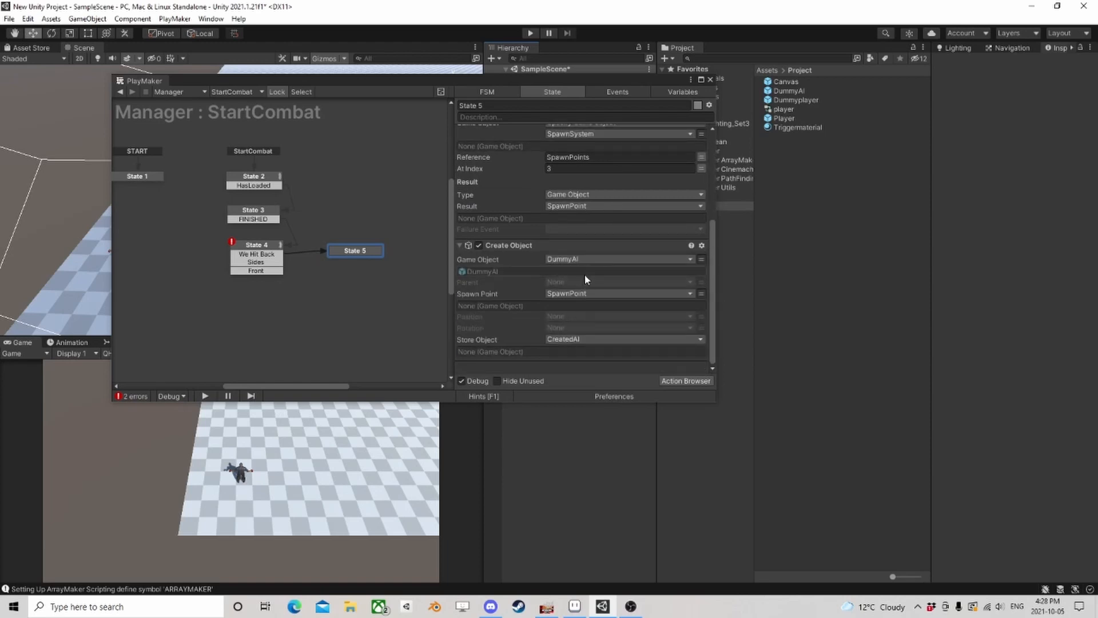
pyautogui.scroll(3, 577, 280)
pyautogui.rightClick(495, 129)
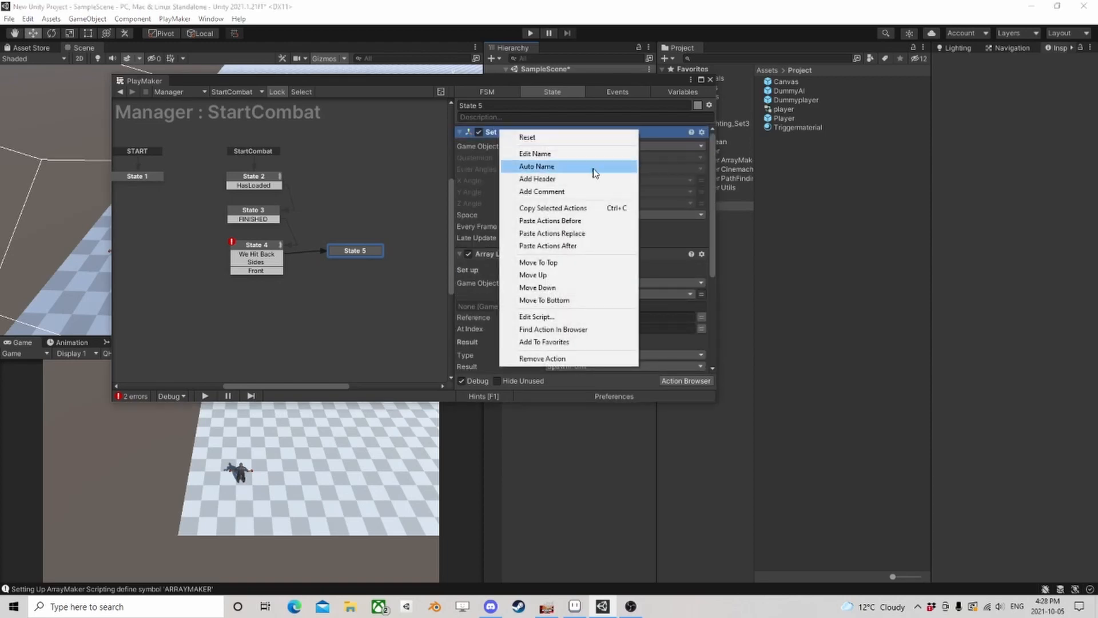
pyautogui.click(552, 297)
# Make Set Rotation target the CreatedAI variable as a specified game object, with a Y angle of -90
pyautogui.click(564, 259)
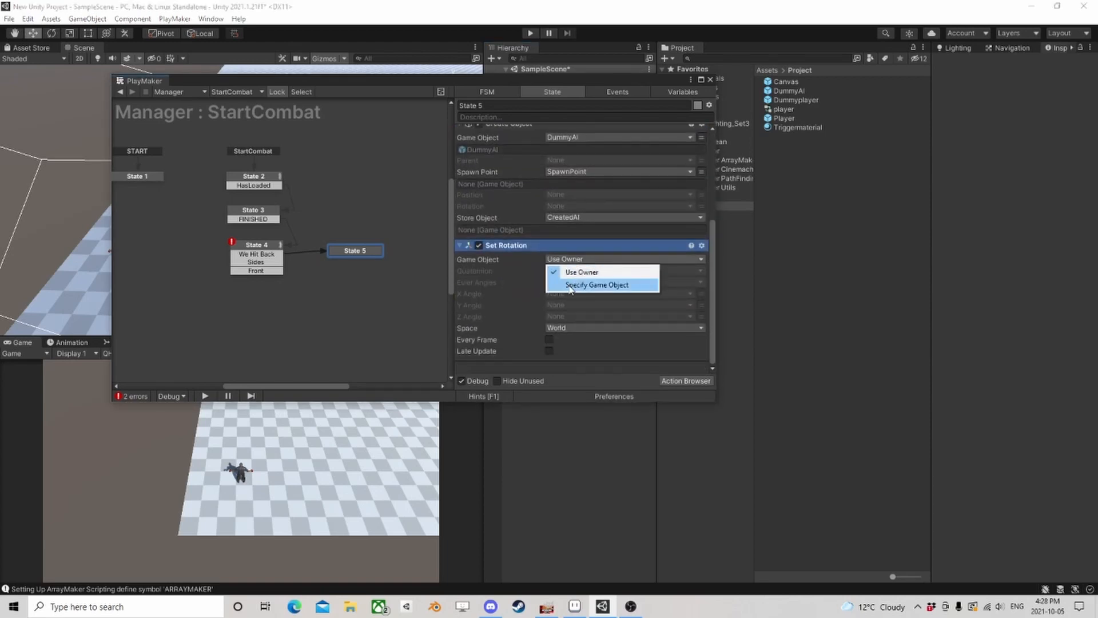
pyautogui.click(589, 284)
pyautogui.click(669, 274)
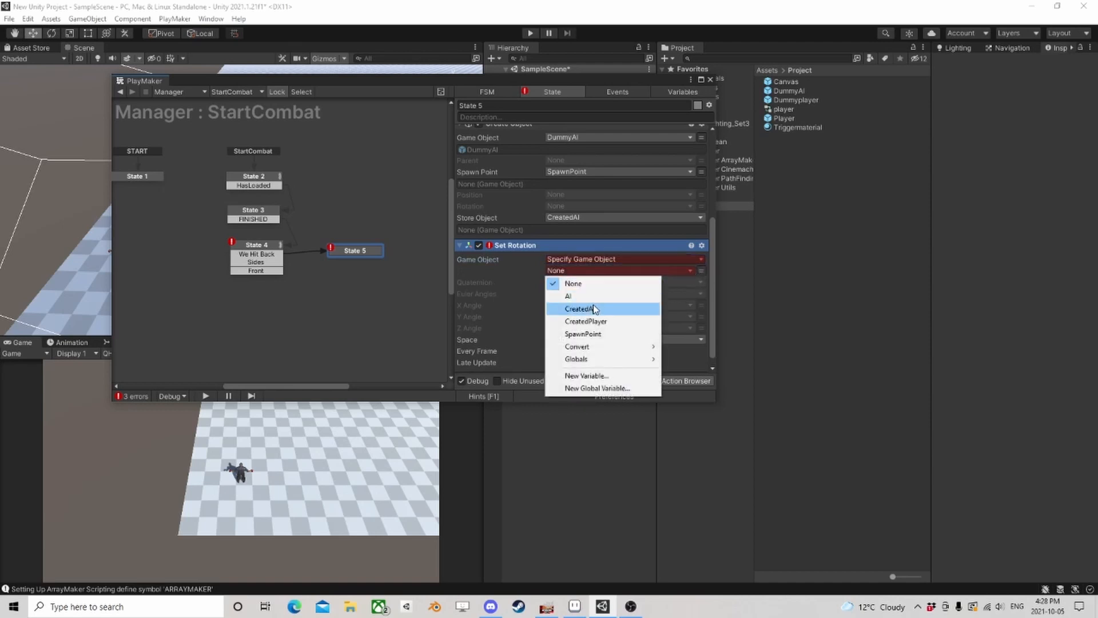
pyautogui.click(572, 309)
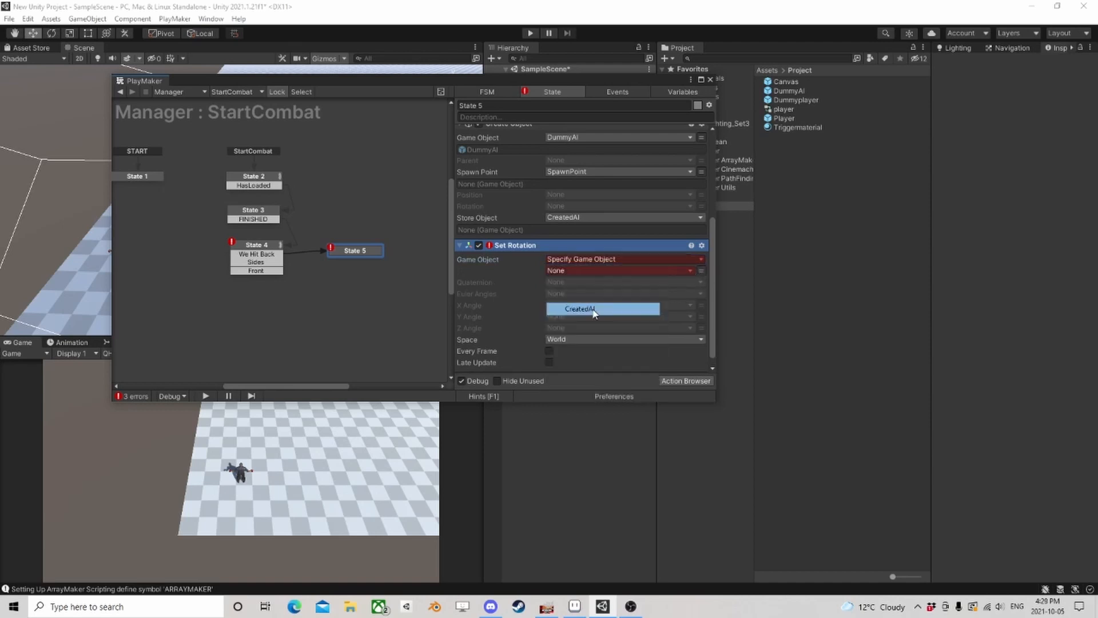
pyautogui.click(701, 327)
pyautogui.click(567, 327)
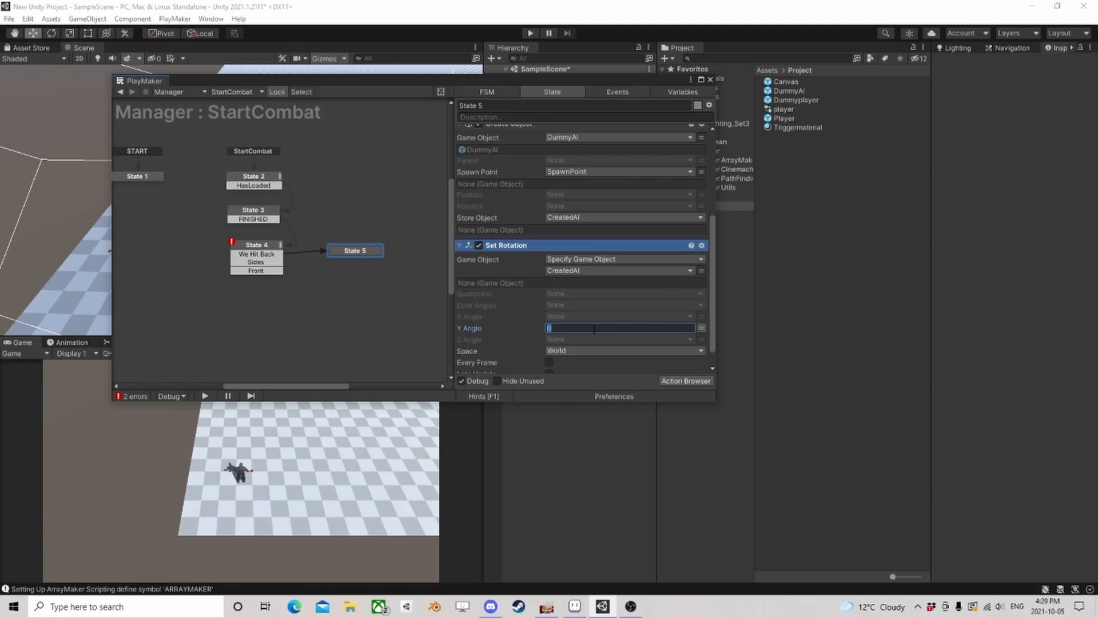
pyautogui.write('-9')
pyautogui.scroll(-1, 590, 313)
# Duplicate the Set Rotation action after itself in State 5 and change the copy's game object to CreatedPlayer
pyautogui.rightClick(511, 223)
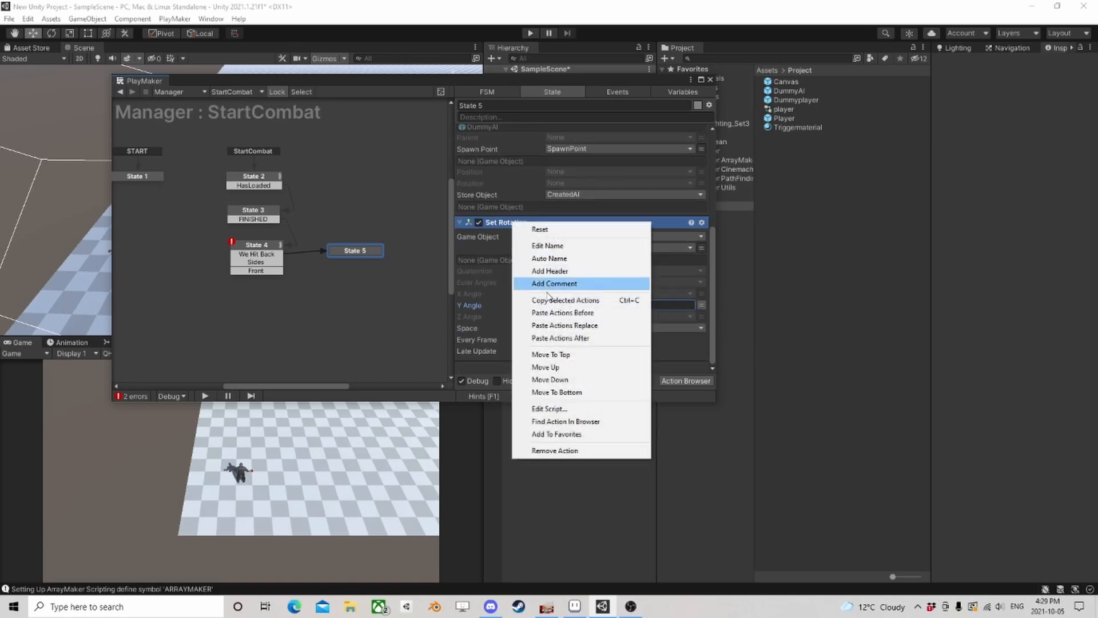
pyautogui.click(566, 300)
pyautogui.rightClick(514, 223)
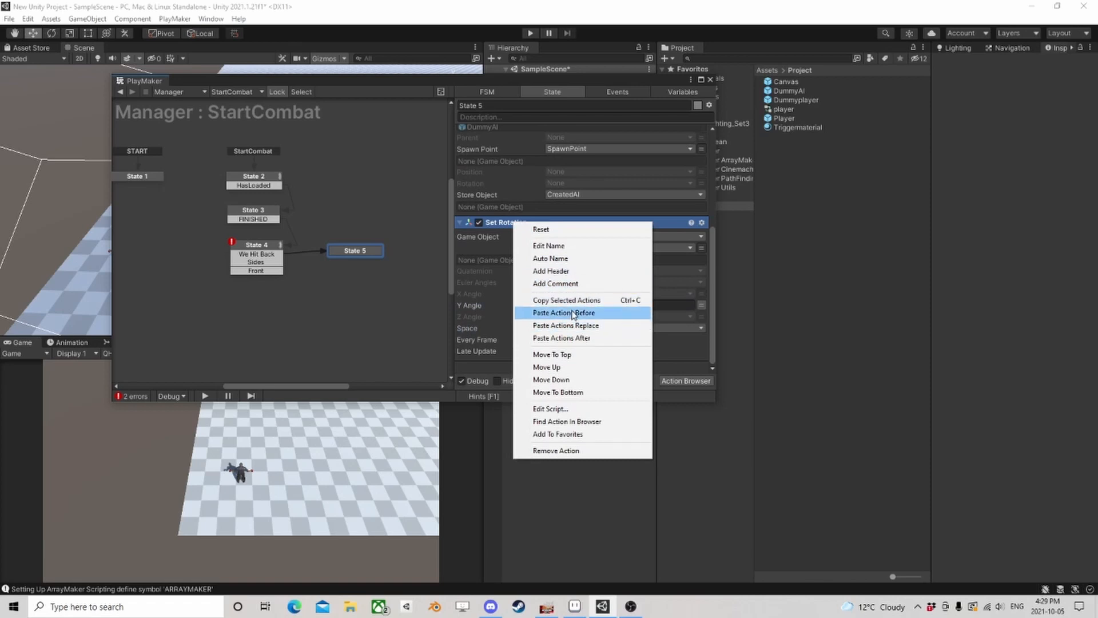
pyautogui.click(566, 337)
pyautogui.click(570, 290)
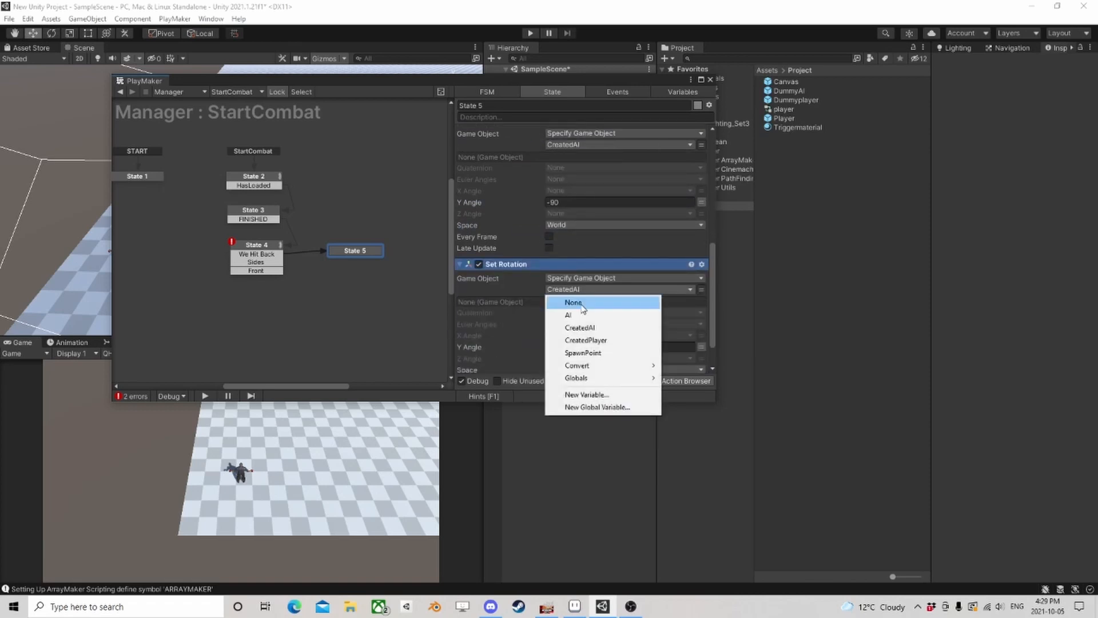
pyautogui.click(570, 339)
pyautogui.scroll(-2, 570, 344)
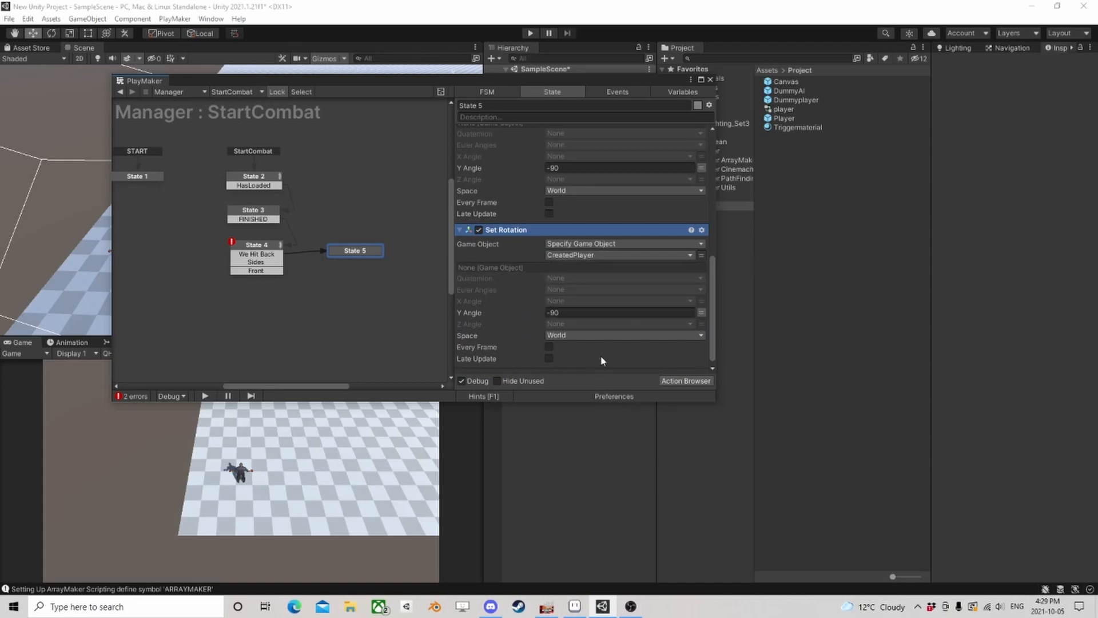
# Paste a copy of State 5 below it as State 6 and connect State 4's Sides transition to it
pyautogui.rightClick(352, 255)
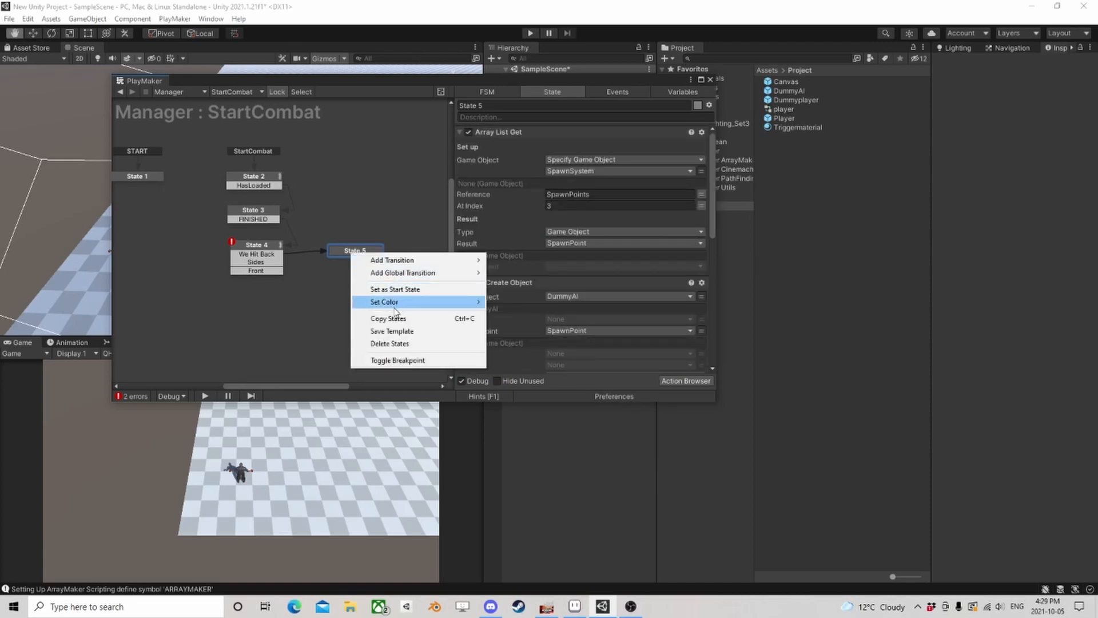
pyautogui.click(320, 269)
pyautogui.rightClick(325, 267)
pyautogui.click(359, 273)
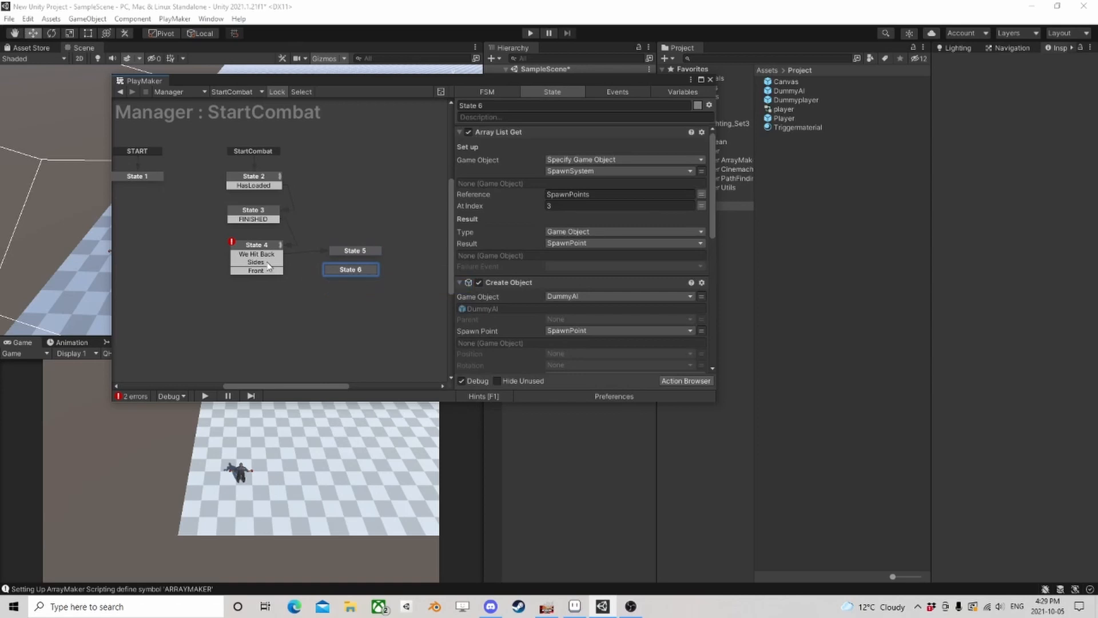
pyautogui.moveTo(256, 262); pyautogui.dragTo(346, 272)
# Set the Y angle of State 6's CreatedAI Set Rotation action to 90
pyautogui.click(348, 273)
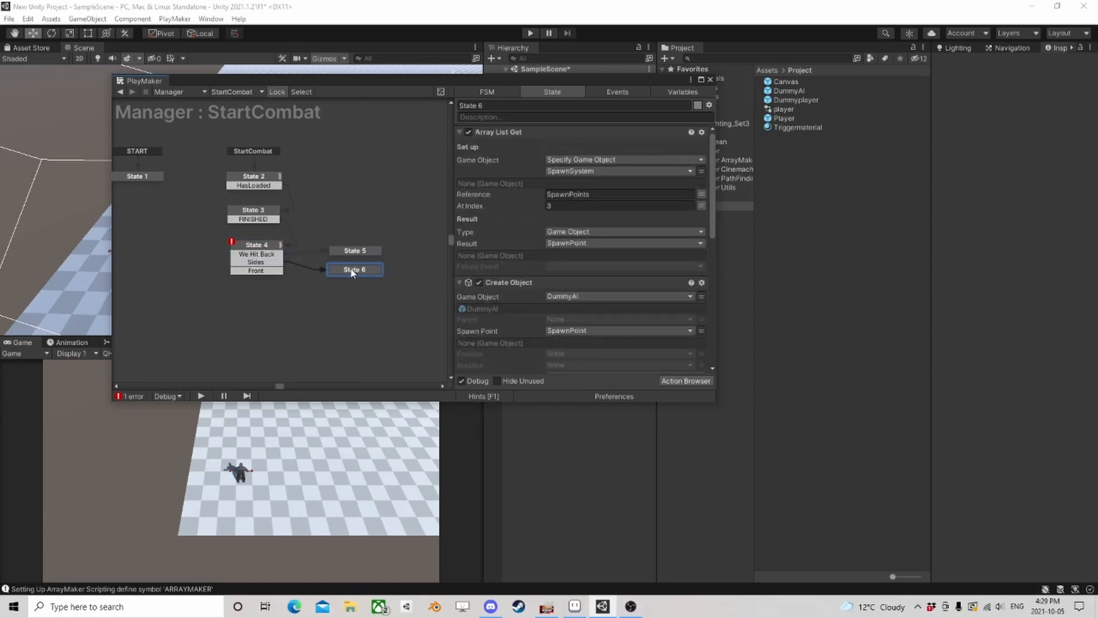
pyautogui.scroll(-3, 525, 292)
pyautogui.scroll(-3, 534, 298)
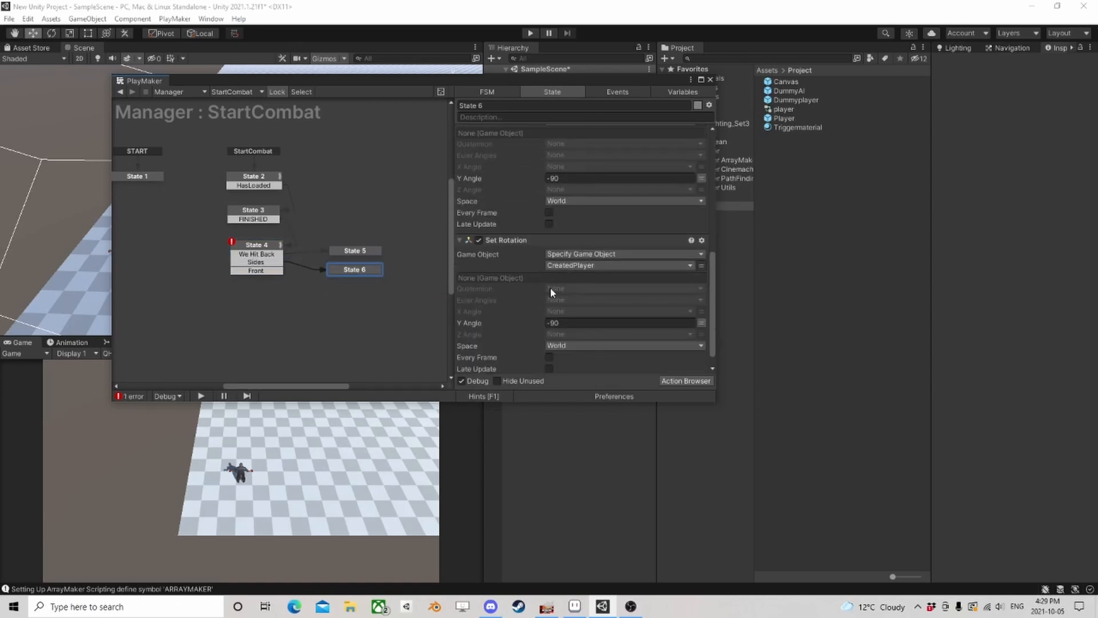
pyautogui.scroll(2, 567, 268)
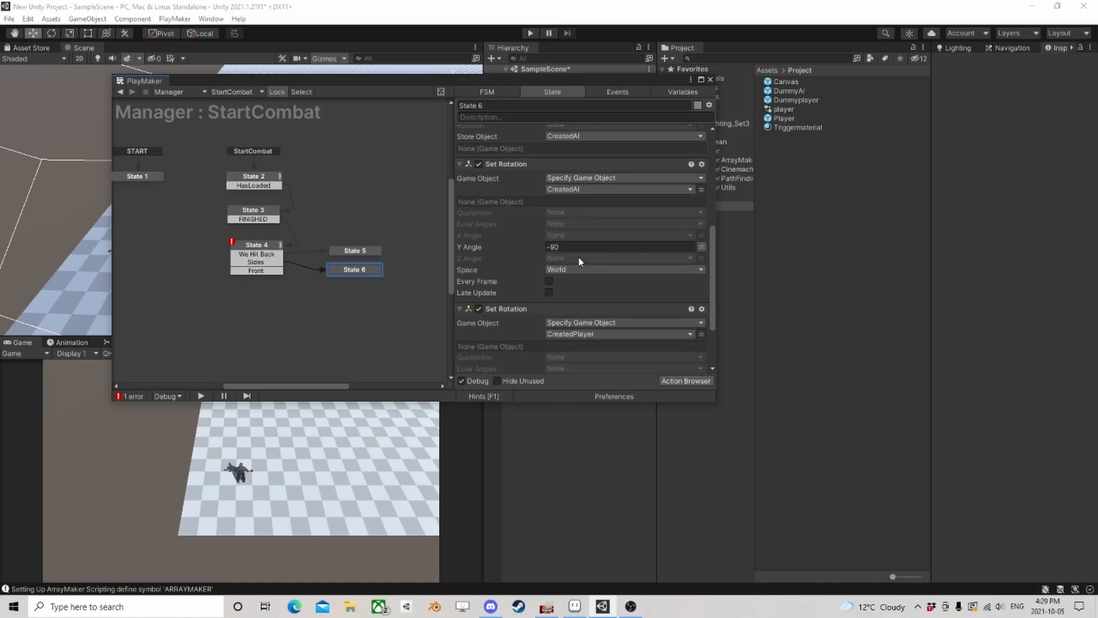
pyautogui.click(564, 247)
pyautogui.write('90')
pyautogui.scroll(-3, 573, 264)
# Paste a copy of State 6 below it as State 7 and connect State 4's Front transition to it
pyautogui.moveTo(349, 270); pyautogui.dragTo(350, 266)
pyautogui.rightClick(350, 267)
pyautogui.click(387, 332)
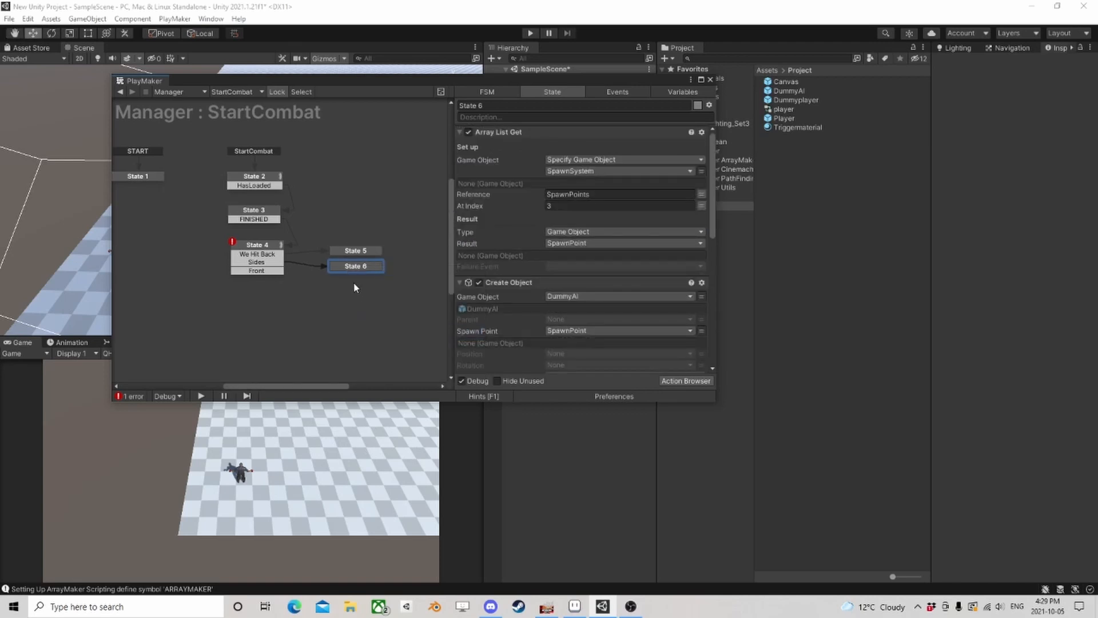
pyautogui.rightClick(331, 285)
pyautogui.click(366, 303)
pyautogui.moveTo(280, 271); pyautogui.dragTo(350, 286)
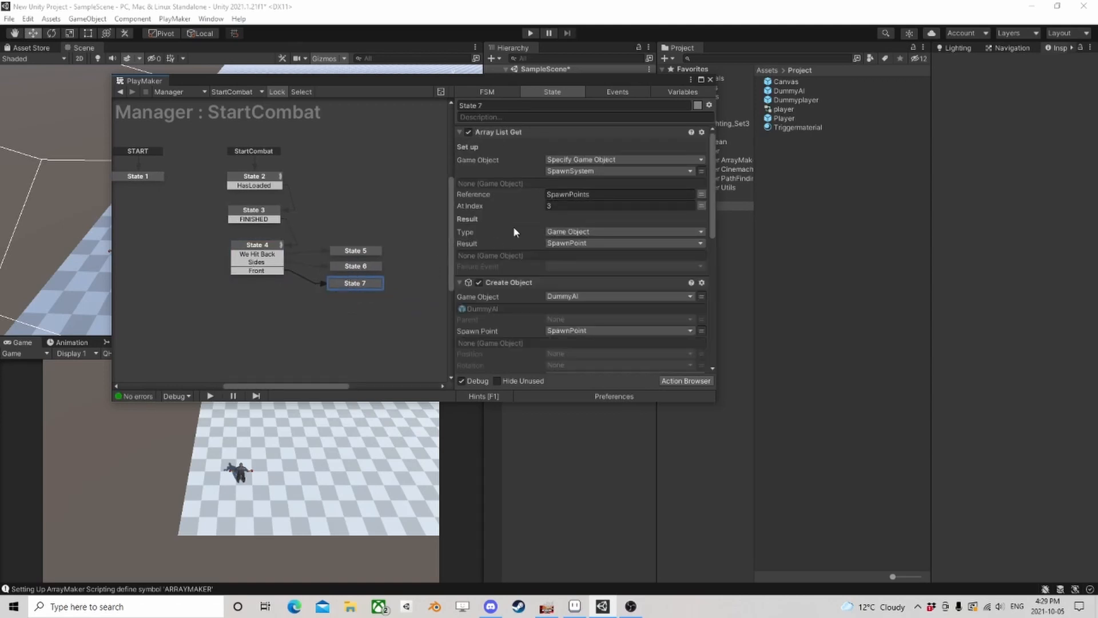
# Play-test the scene by moving the player until scene2 loads, and expand scene2 in the hierarchy to check its spawned objects
pyautogui.click(711, 79)
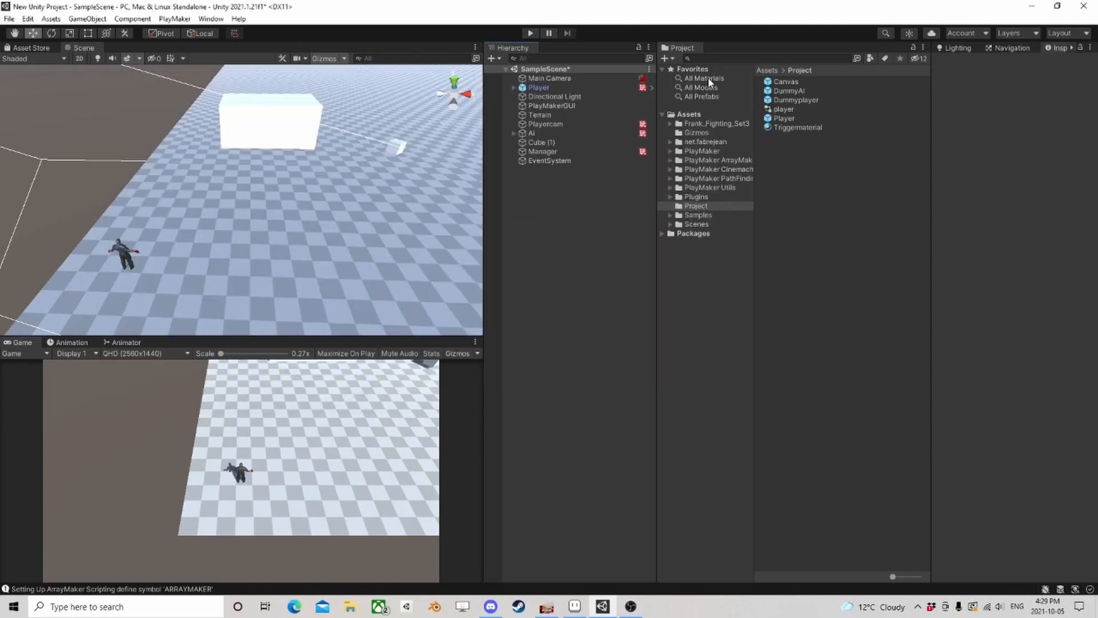
pyautogui.click(532, 32)
pyautogui.hotkey('ctrl', 'p')
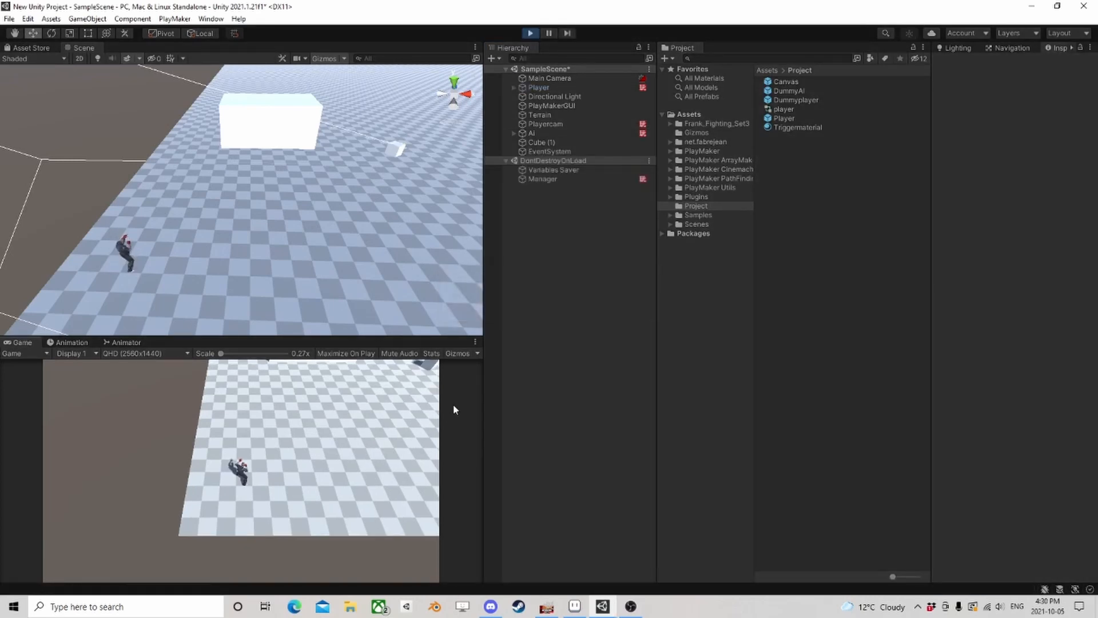
pyautogui.press('w')
pyautogui.press('d')
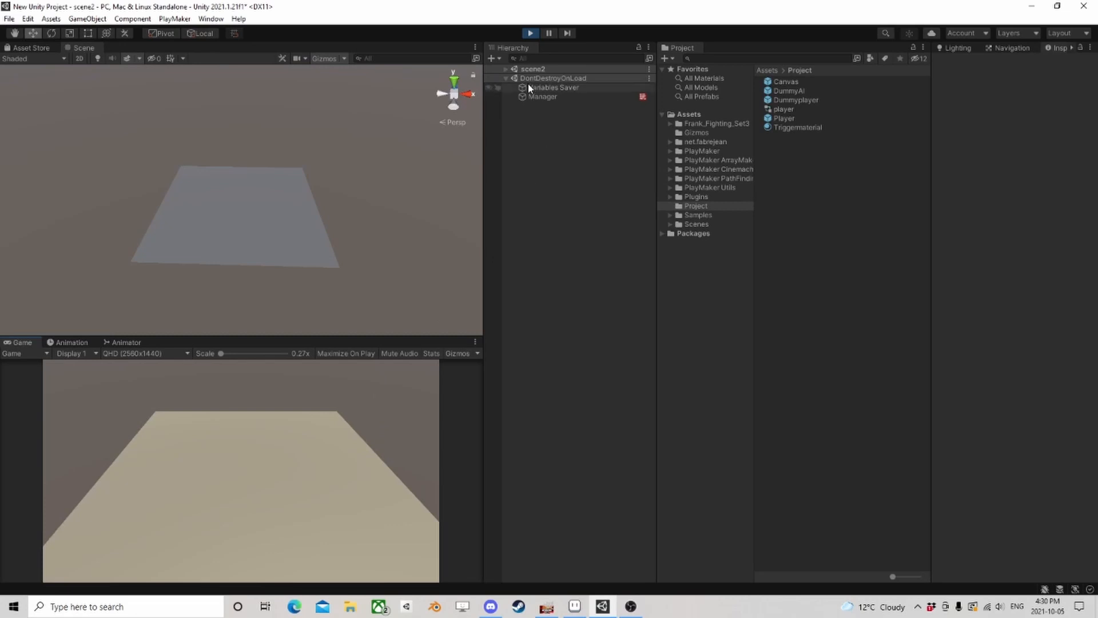
pyautogui.click(506, 68)
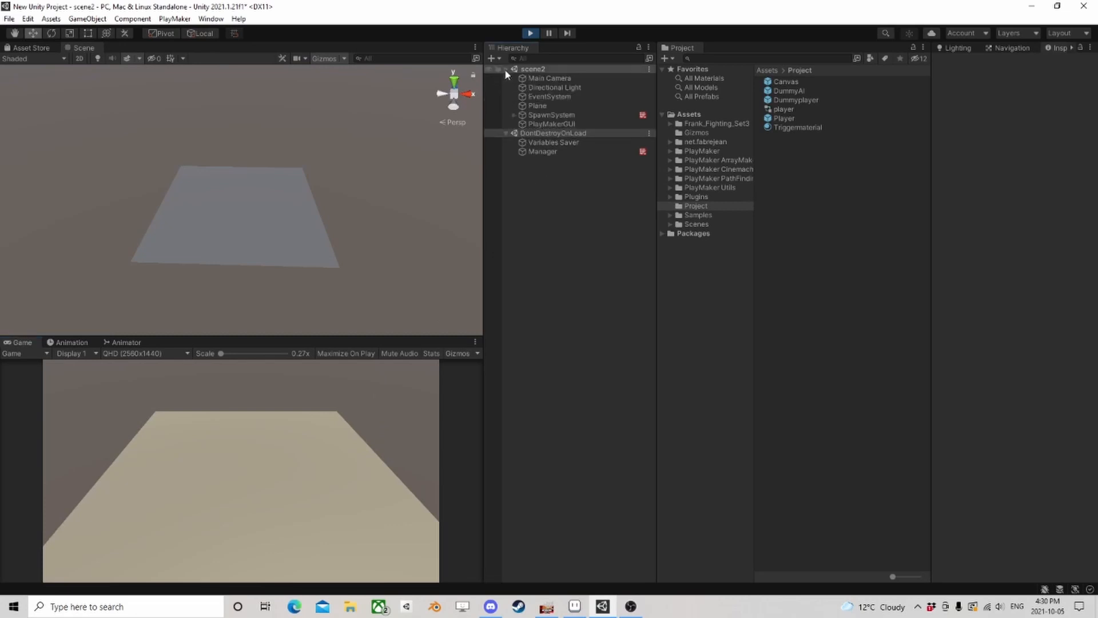
# Inspect SpawnSystem's children and the Manager's StartCombat FSM states during play mode, including States 4 and 3, and stop the game
pyautogui.click(513, 115)
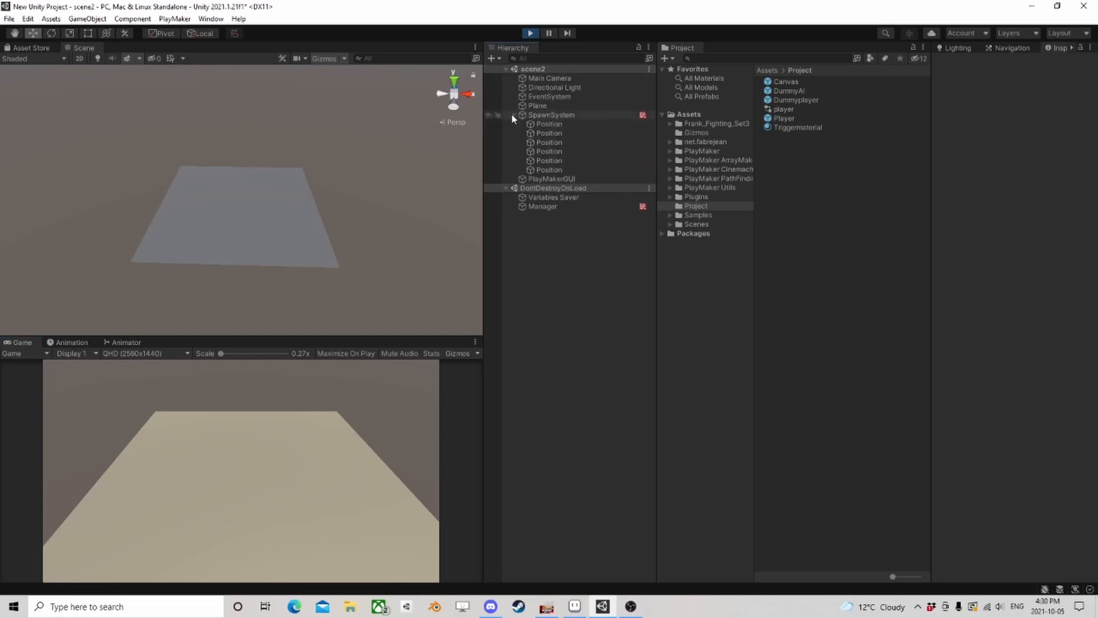
pyautogui.click(541, 206)
pyautogui.click(1081, 295)
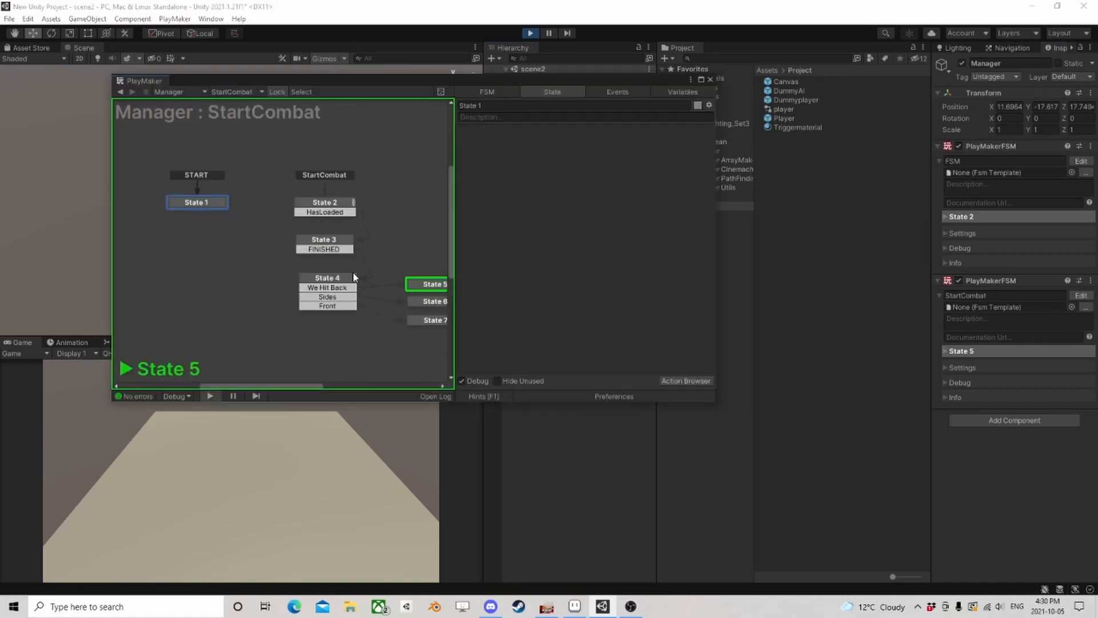
pyautogui.moveTo(376, 276); pyautogui.dragTo(299, 245, button='middle')
pyautogui.click(255, 252)
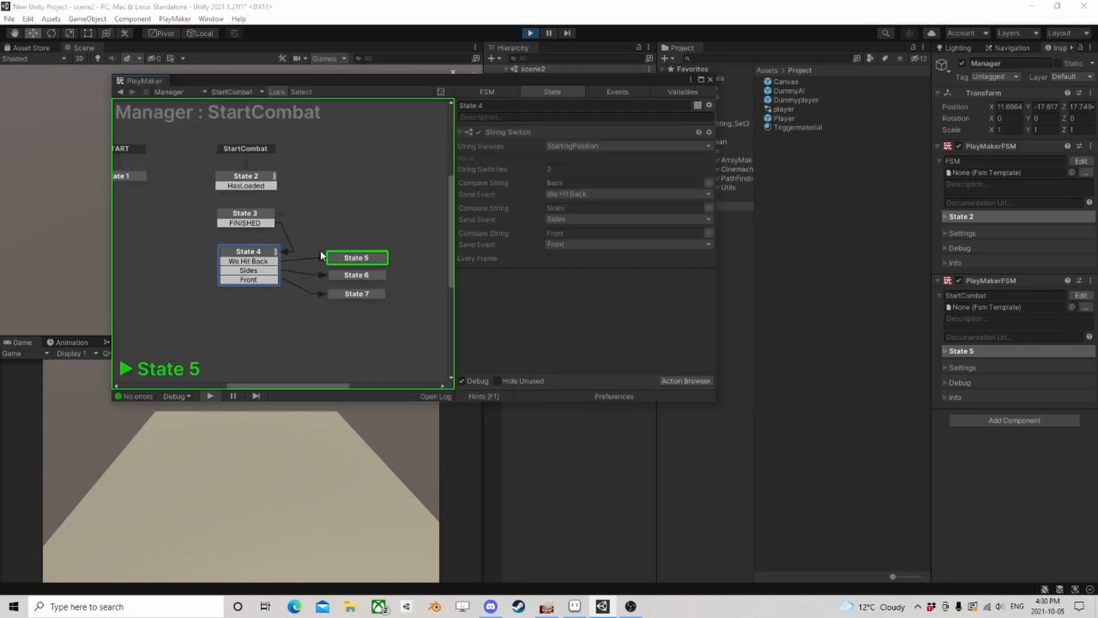
pyautogui.click(252, 221)
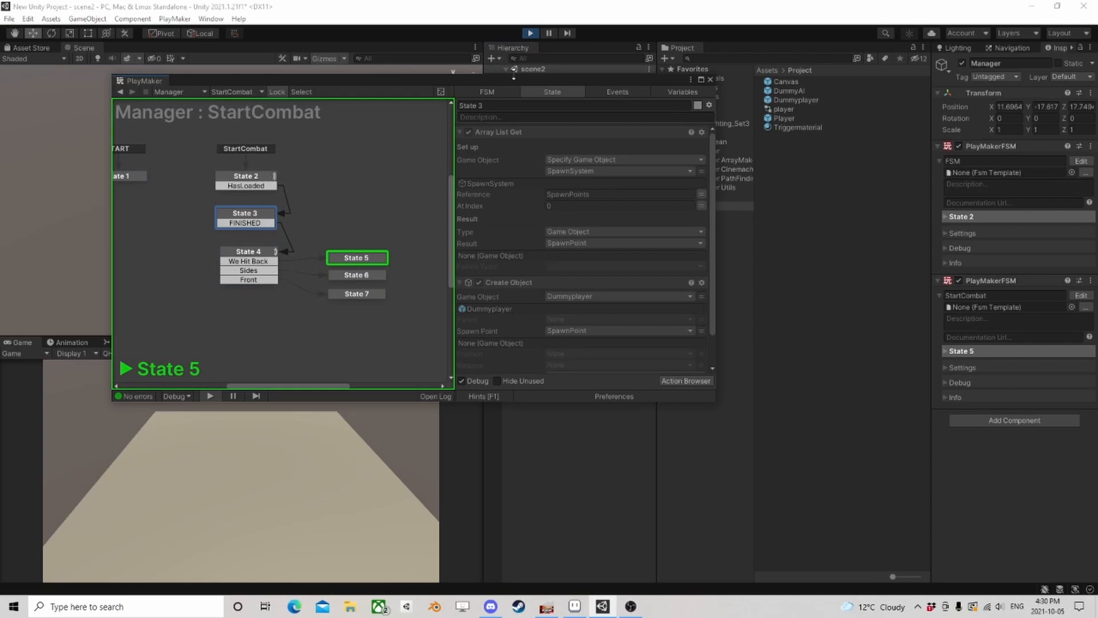
pyautogui.click(530, 33)
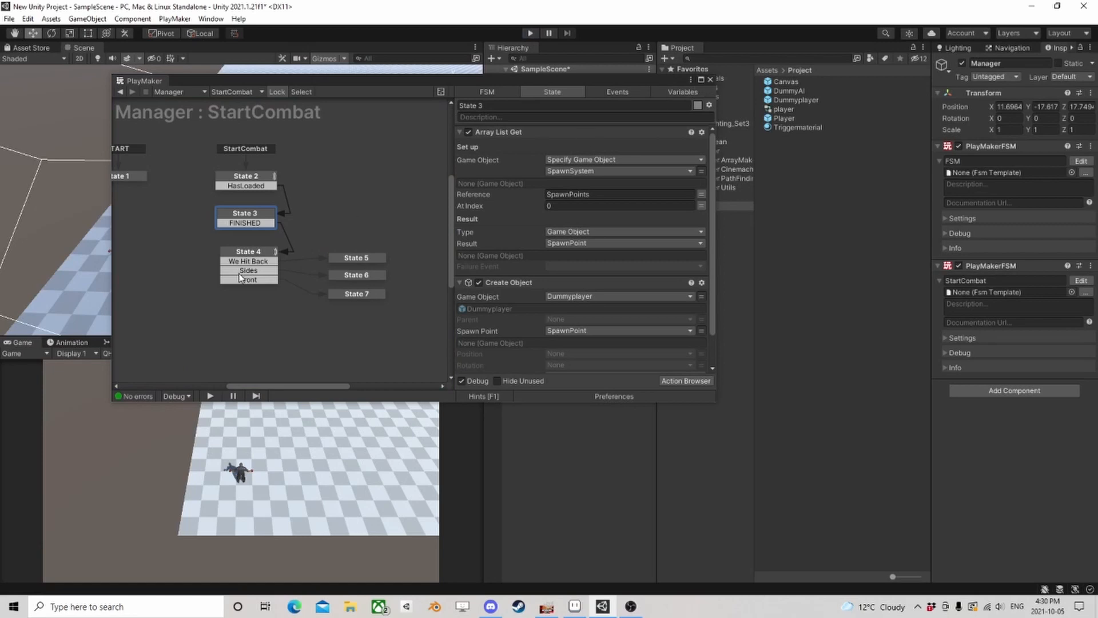
# Review the actions of States 4, 3 and 2 in the StartCombat FSM, down to State 2's Load Scene settings
pyautogui.click(257, 258)
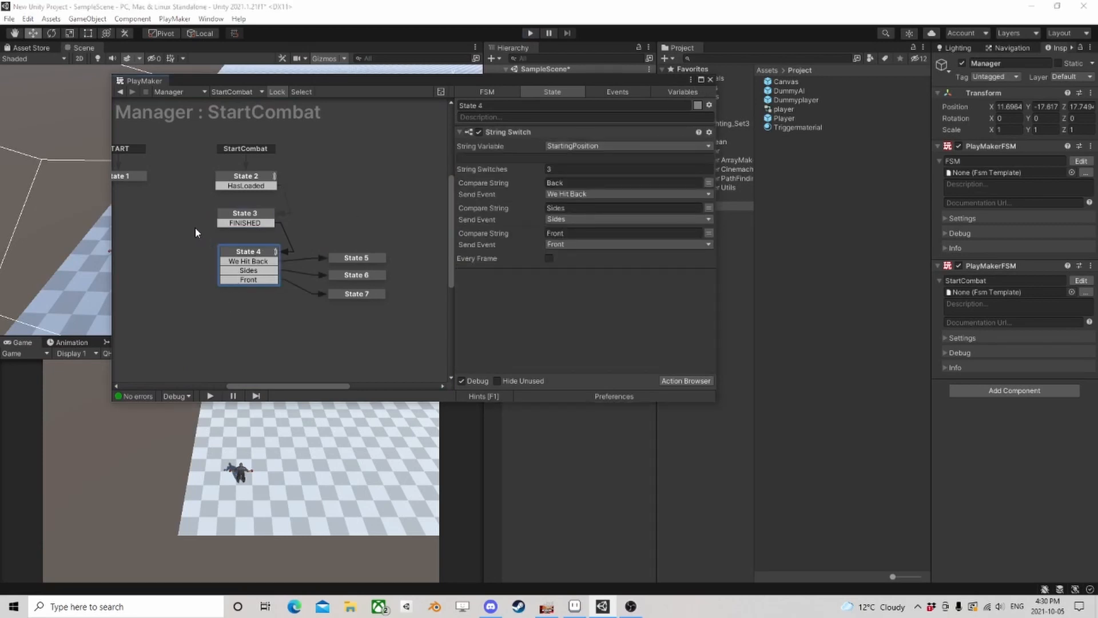
pyautogui.click(237, 216)
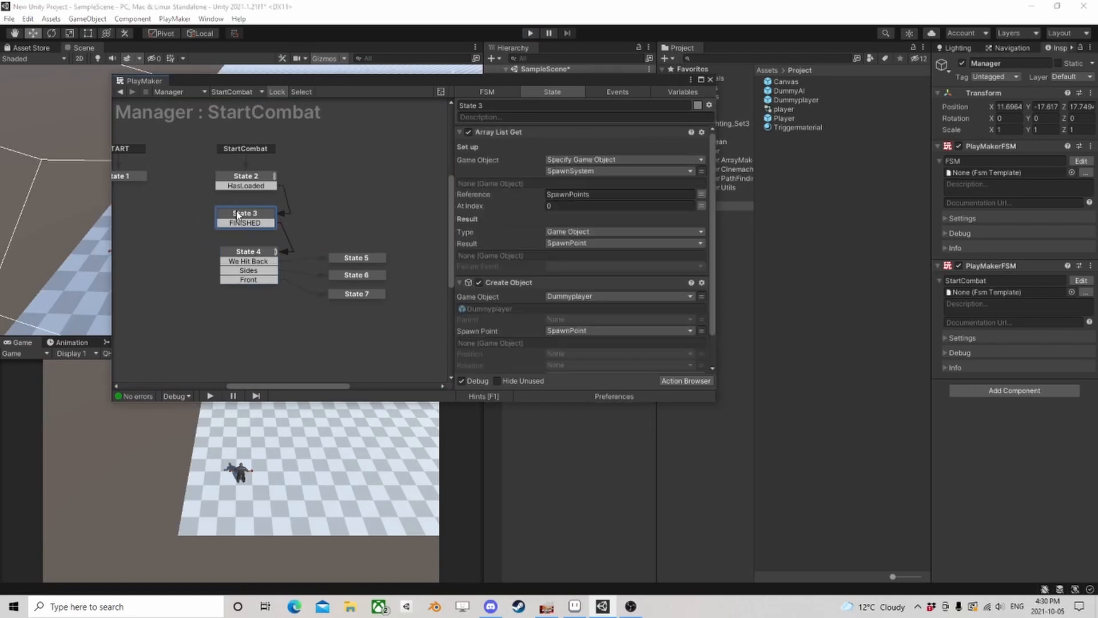
pyautogui.click(255, 181)
pyautogui.scroll(-9, 543, 317)
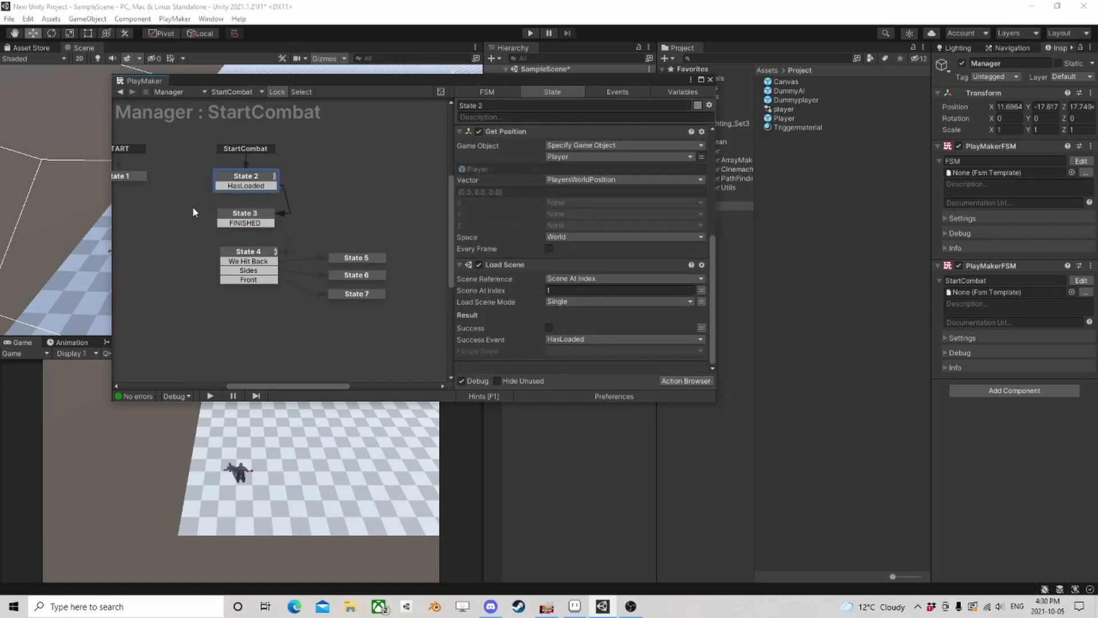
# Move States 3 through 7 down together to leave a gap below State 2
pyautogui.moveTo(195, 209); pyautogui.dragTo(398, 334)
pyautogui.click(175, 213)
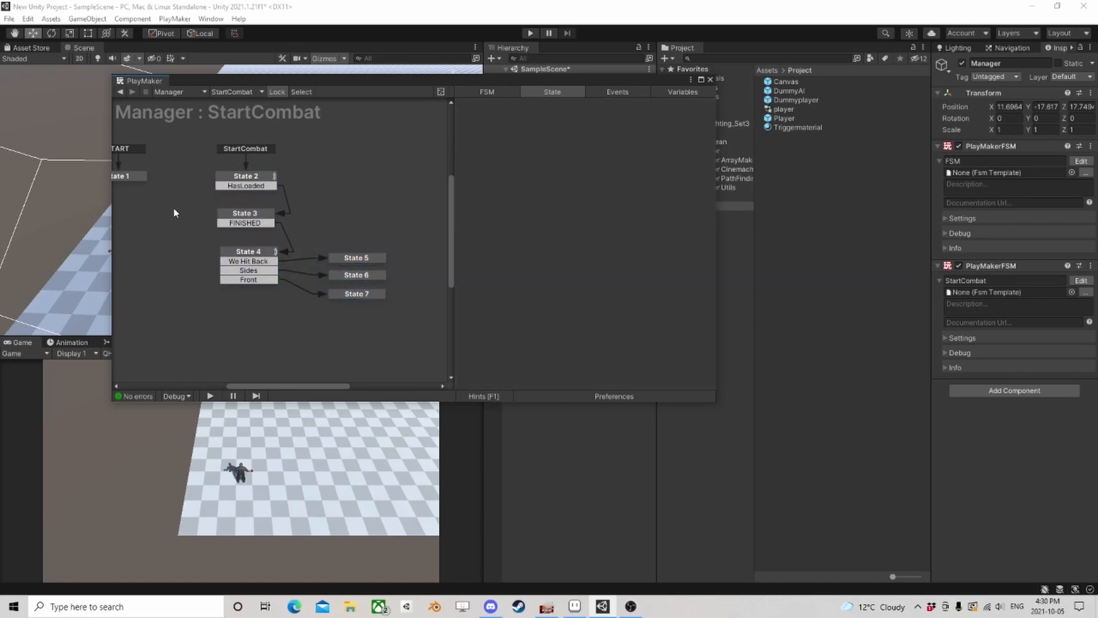
pyautogui.moveTo(175, 213); pyautogui.dragTo(423, 334)
pyautogui.moveTo(245, 214); pyautogui.dragTo(245, 255)
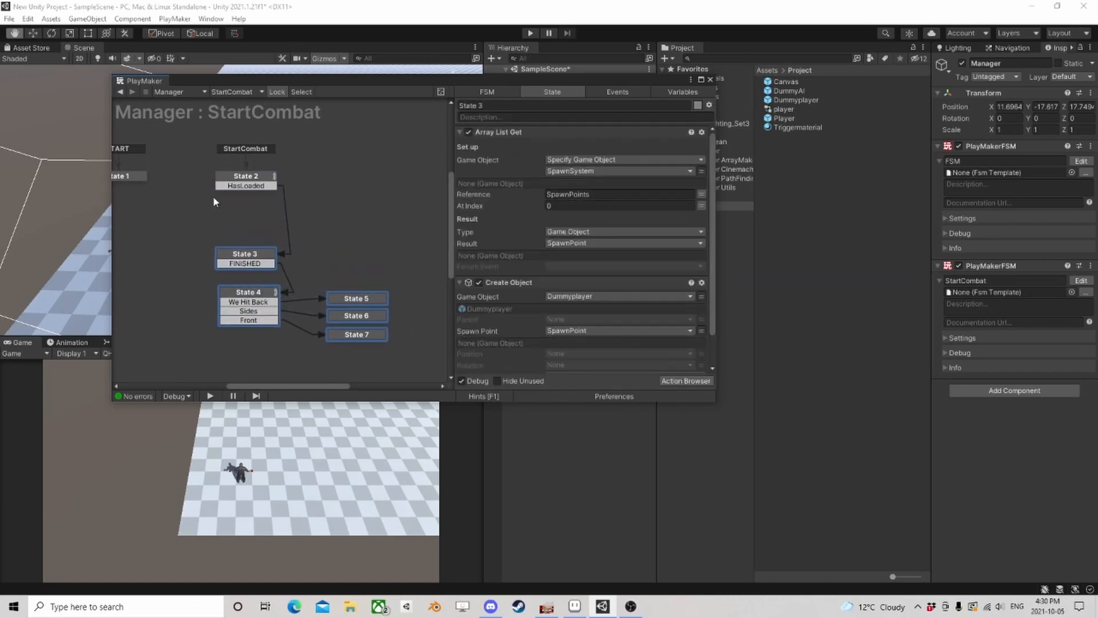
# Add a new state, State 8, between States 2 and 3 and connect State 2's HasLoaded transition to it
pyautogui.rightClick(215, 201)
pyautogui.click(231, 208)
pyautogui.moveTo(245, 205); pyautogui.dragTo(253, 216)
pyautogui.click(246, 217)
# Try a Send Scene Loaded Event action in State 8 and remove it again
pyautogui.click(686, 380)
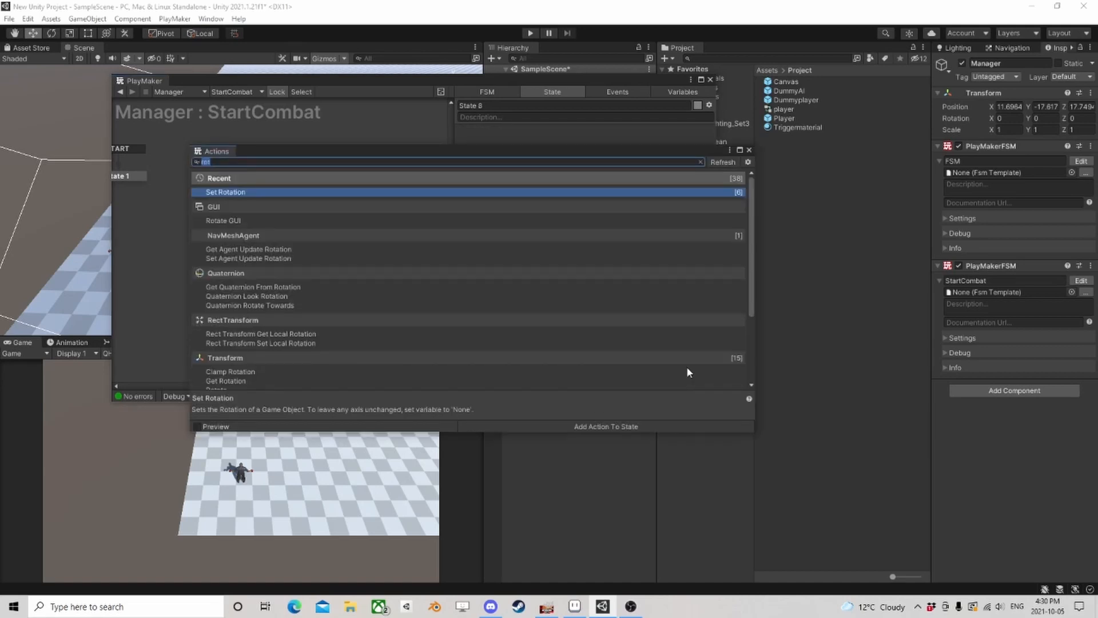
pyautogui.write('loaded')
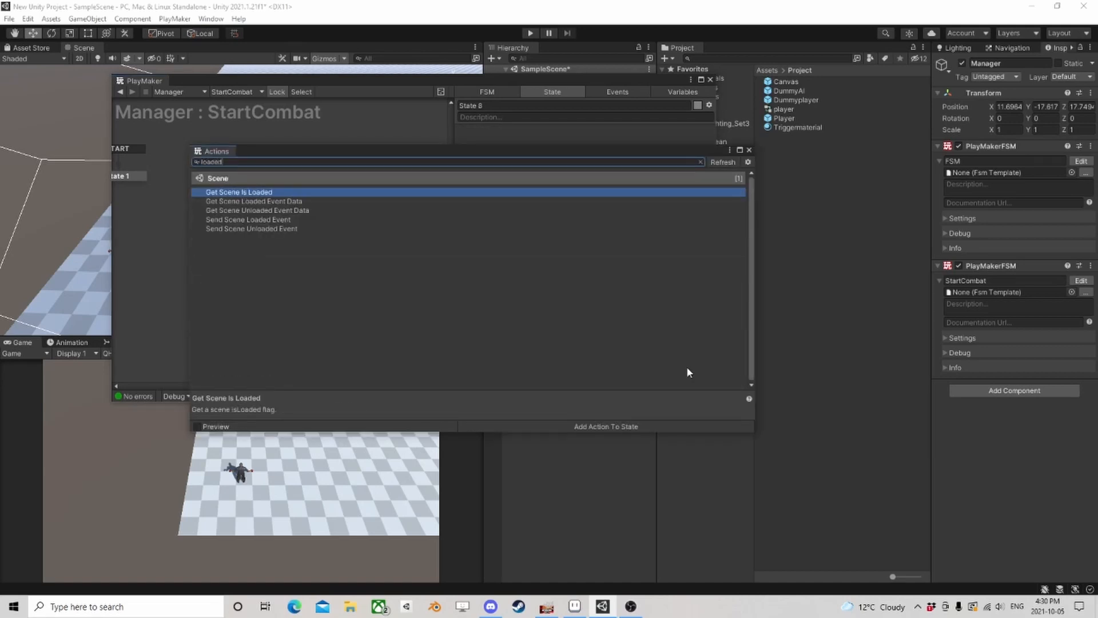
pyautogui.doubleClick(252, 220)
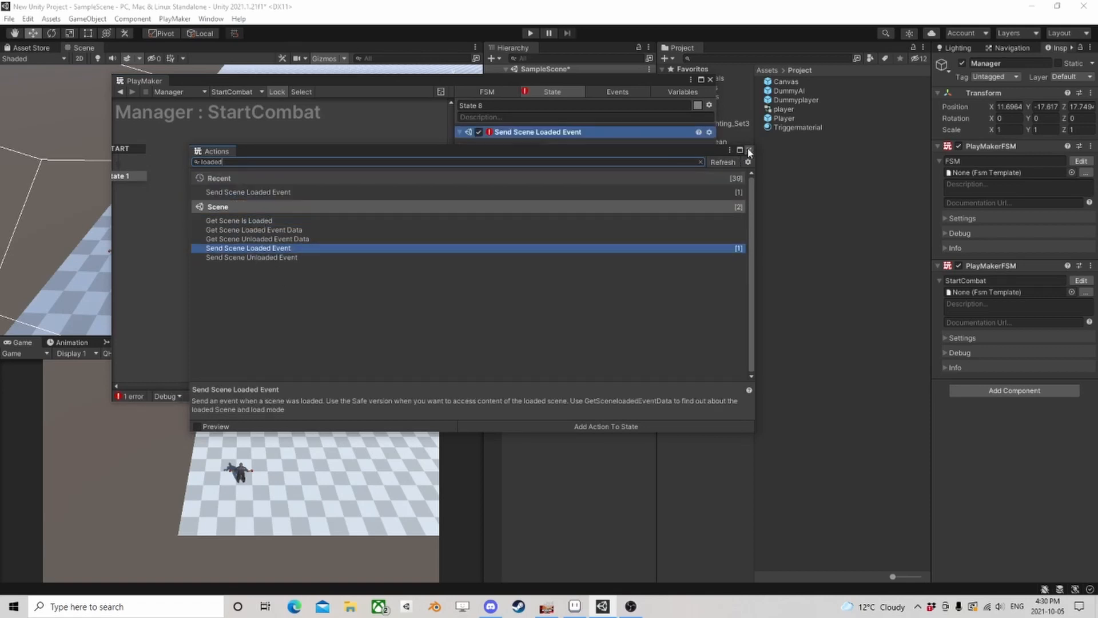
pyautogui.click(748, 150)
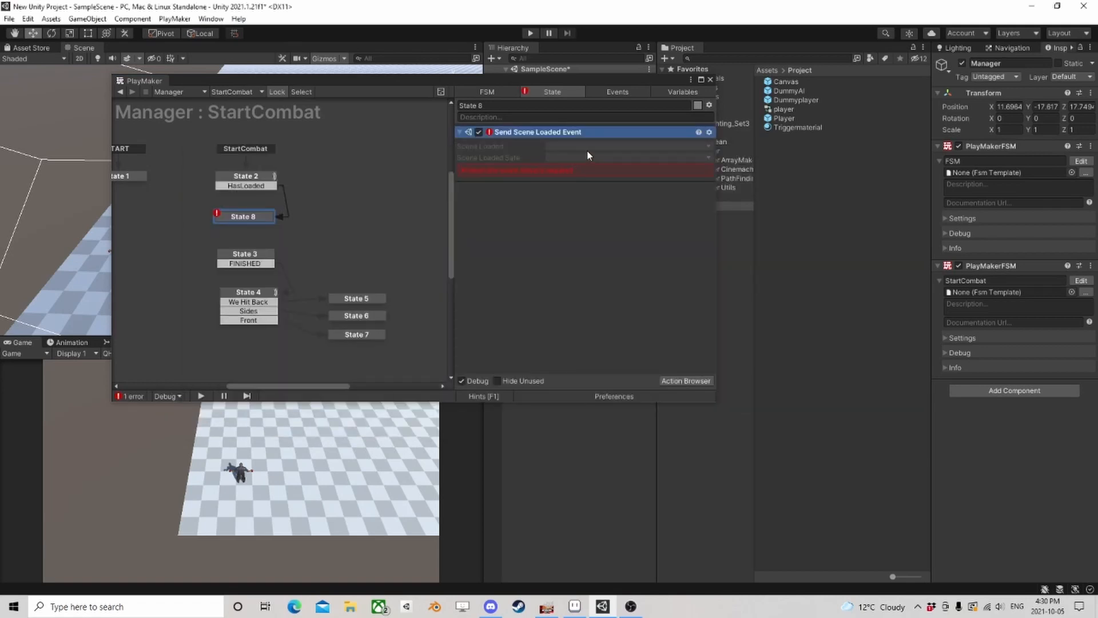
pyautogui.click(563, 147)
pyautogui.click(511, 192)
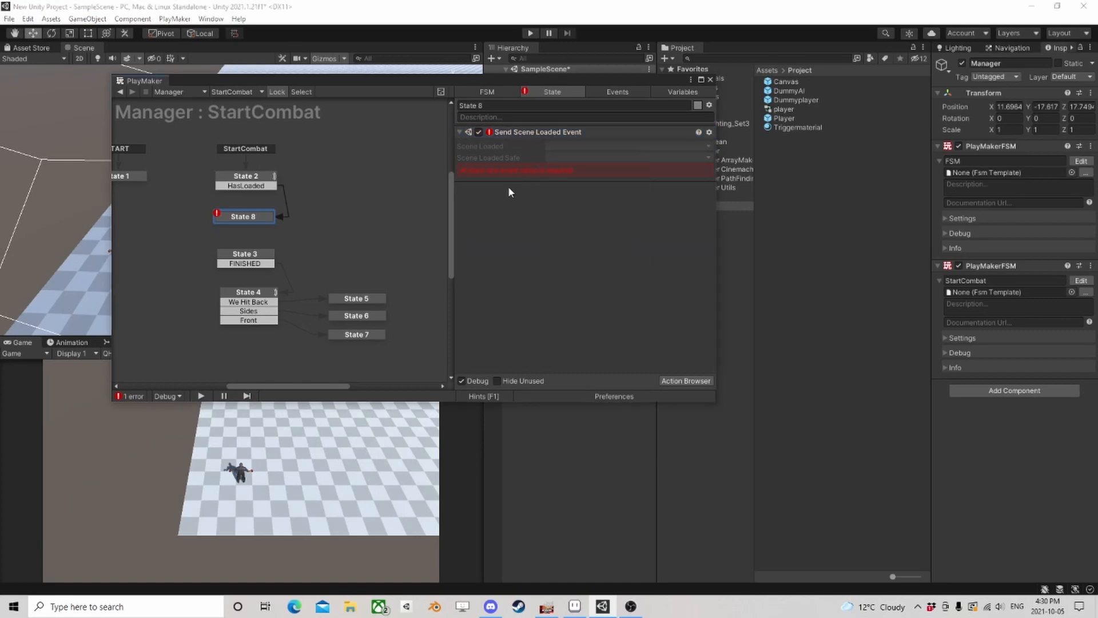
pyautogui.rightClick(509, 133)
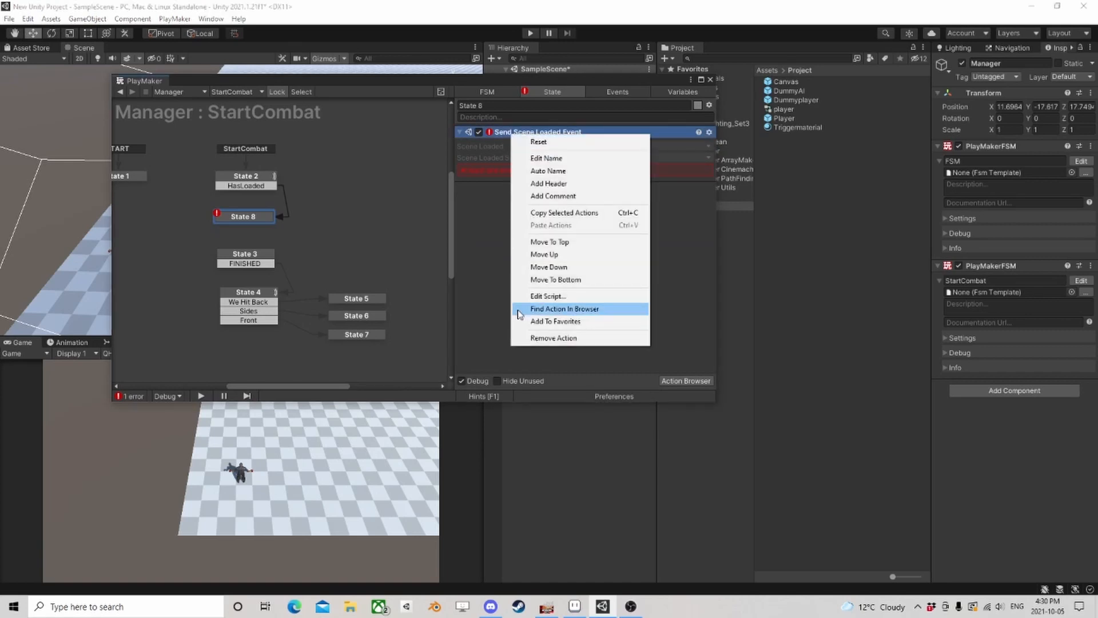
pyautogui.click(543, 338)
# Add a Get Scene Is Loaded action to State 8 and set its reference to Scene At Index 1
pyautogui.click(686, 380)
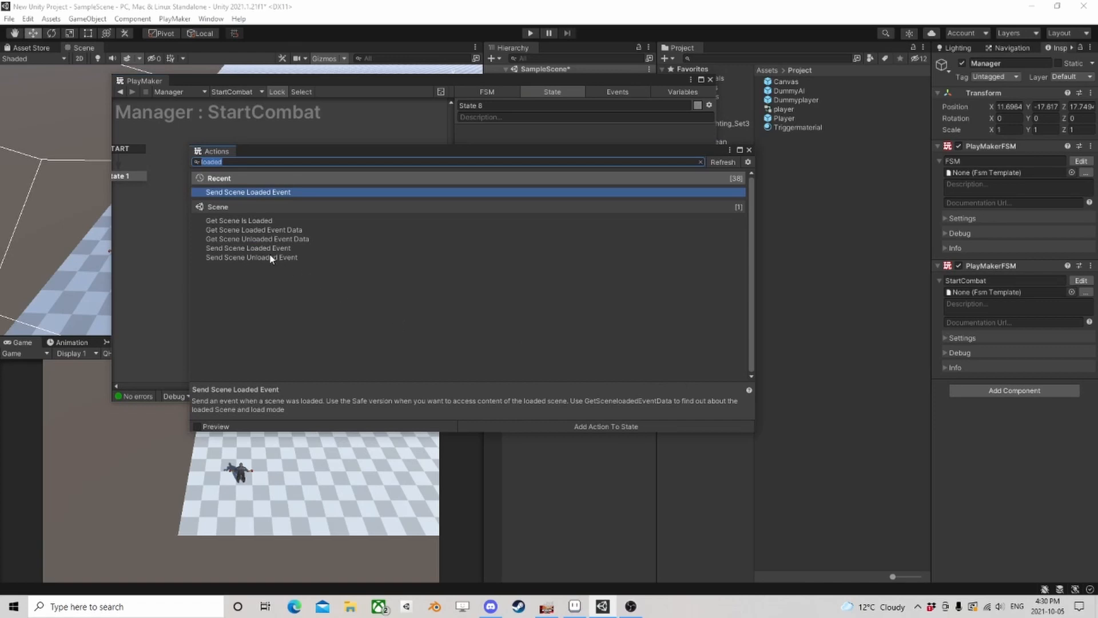
pyautogui.click(250, 221)
pyautogui.doubleClick(249, 220)
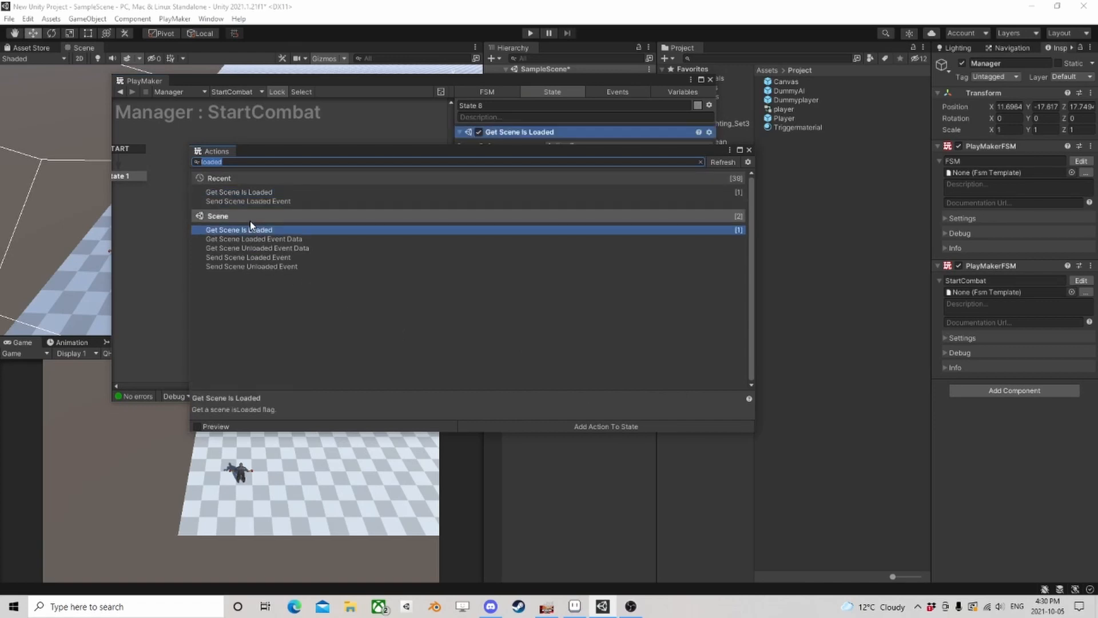
pyautogui.click(749, 150)
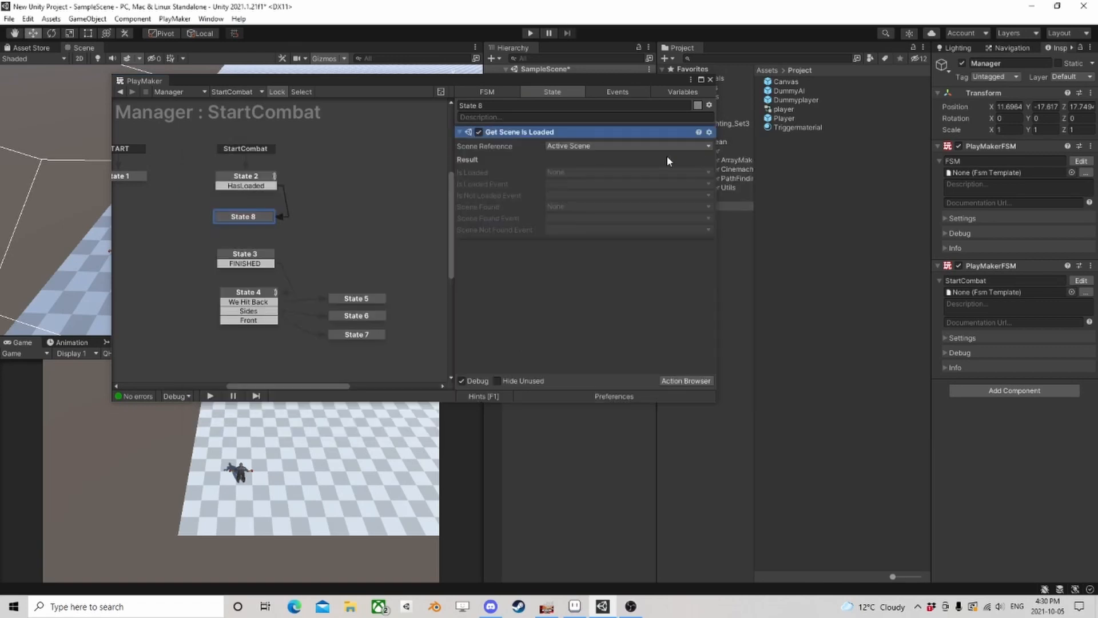
pyautogui.click(578, 146)
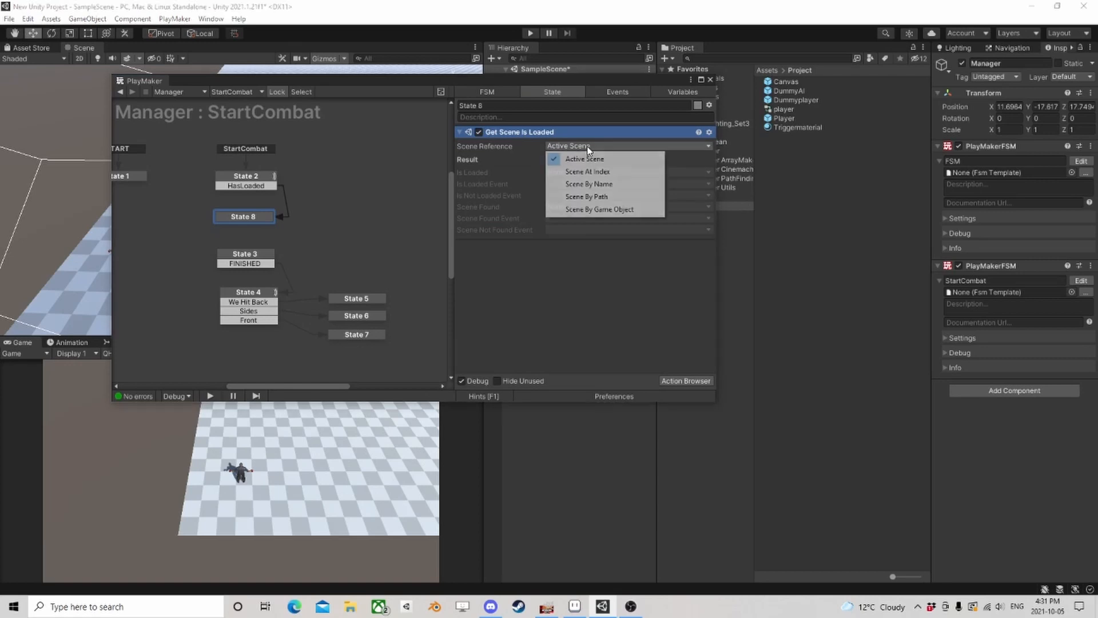
pyautogui.click(616, 172)
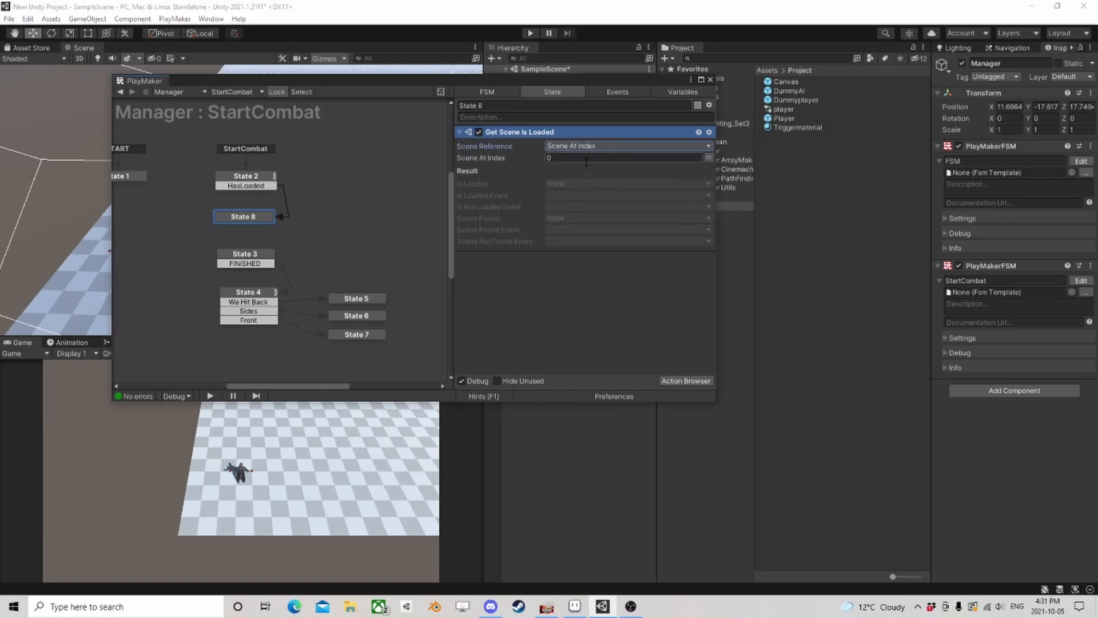
pyautogui.click(586, 160)
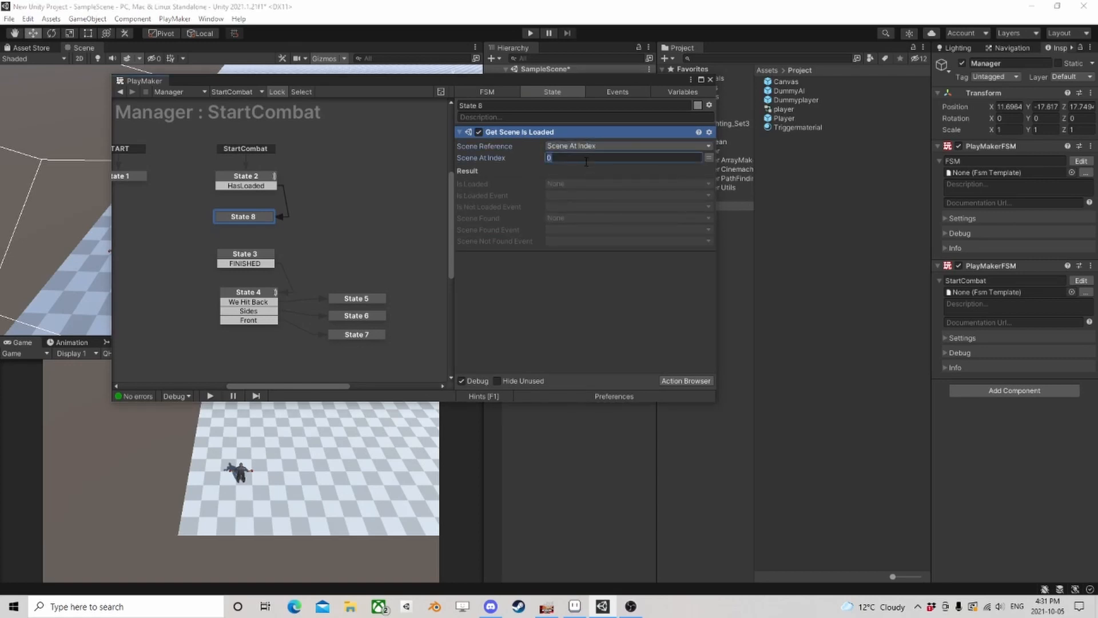
# Create a new event named yes as State 8's Is Loaded Event and connect its transition to State 3
pyautogui.click(560, 195)
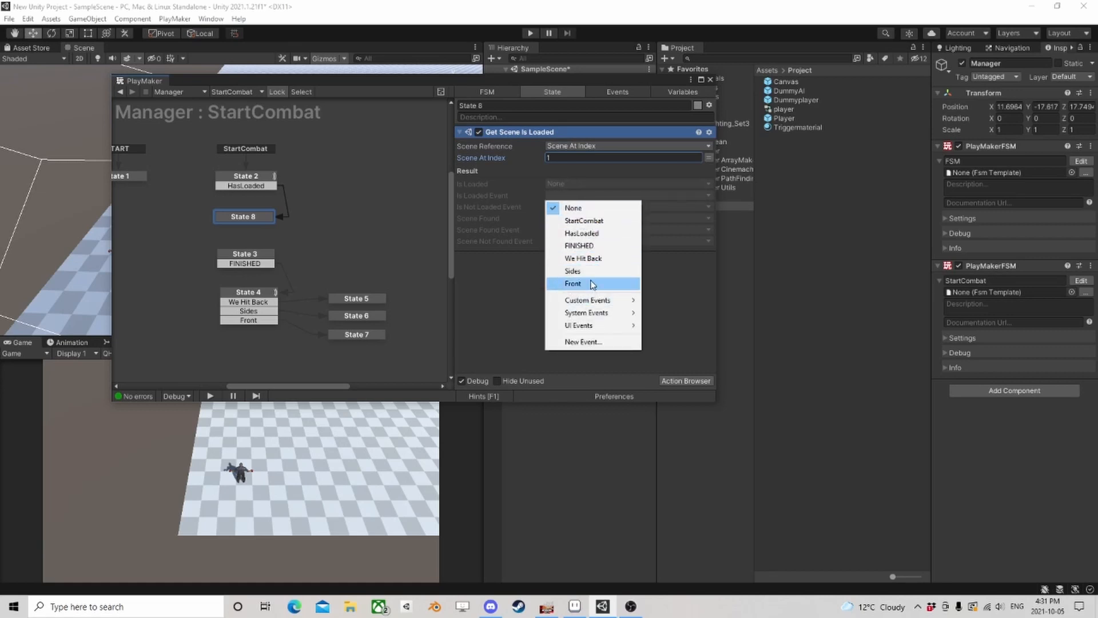
pyautogui.click(586, 341)
pyautogui.write('yes')
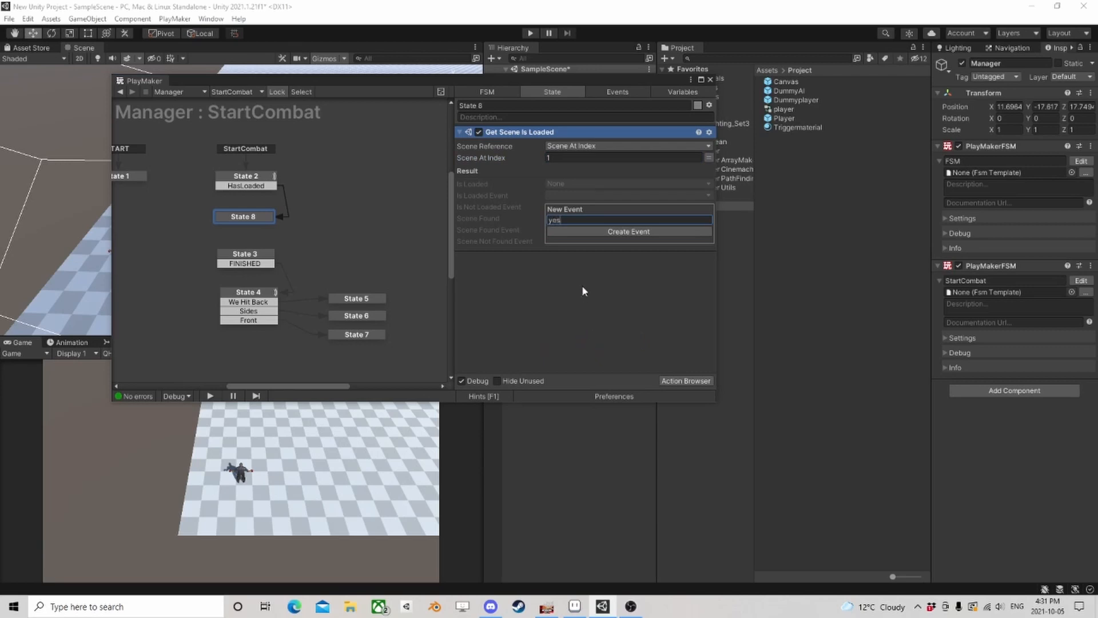
pyautogui.press('Return')
pyautogui.click(558, 210)
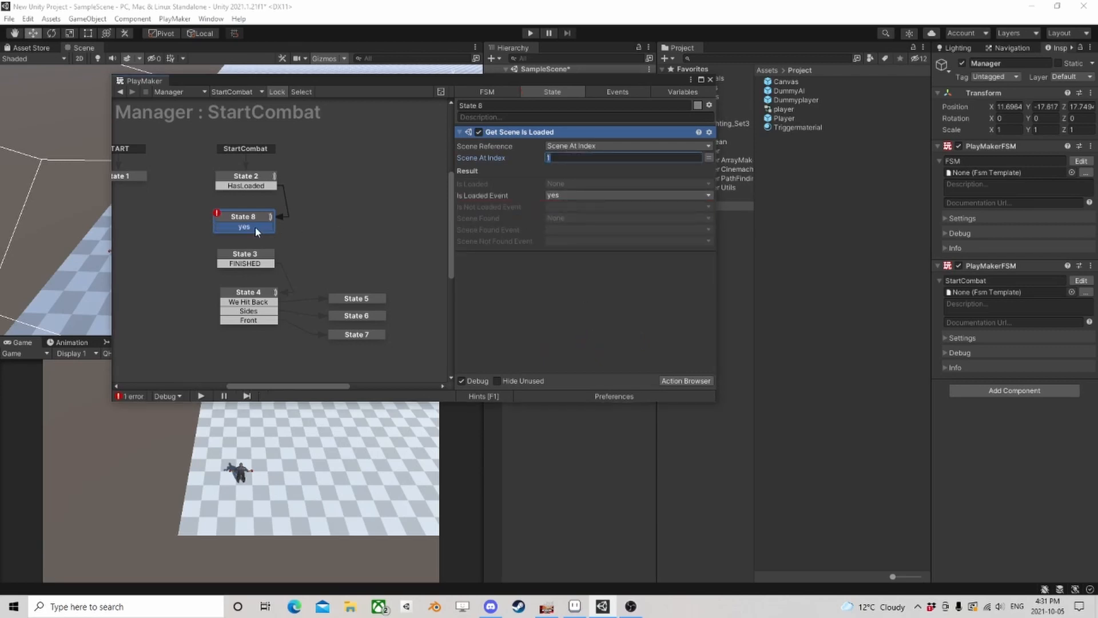
pyautogui.moveTo(255, 227); pyautogui.dragTo(257, 256)
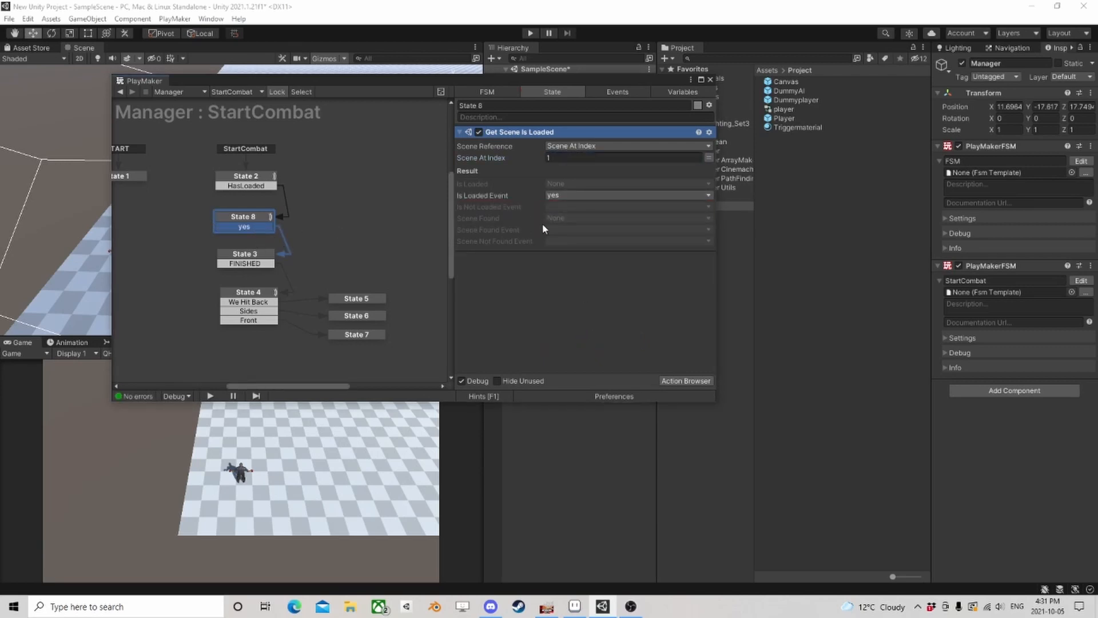
# Move the FSM editor window clear of the scene view and save the scene
pyautogui.moveTo(497, 80); pyautogui.dragTo(802, 137)
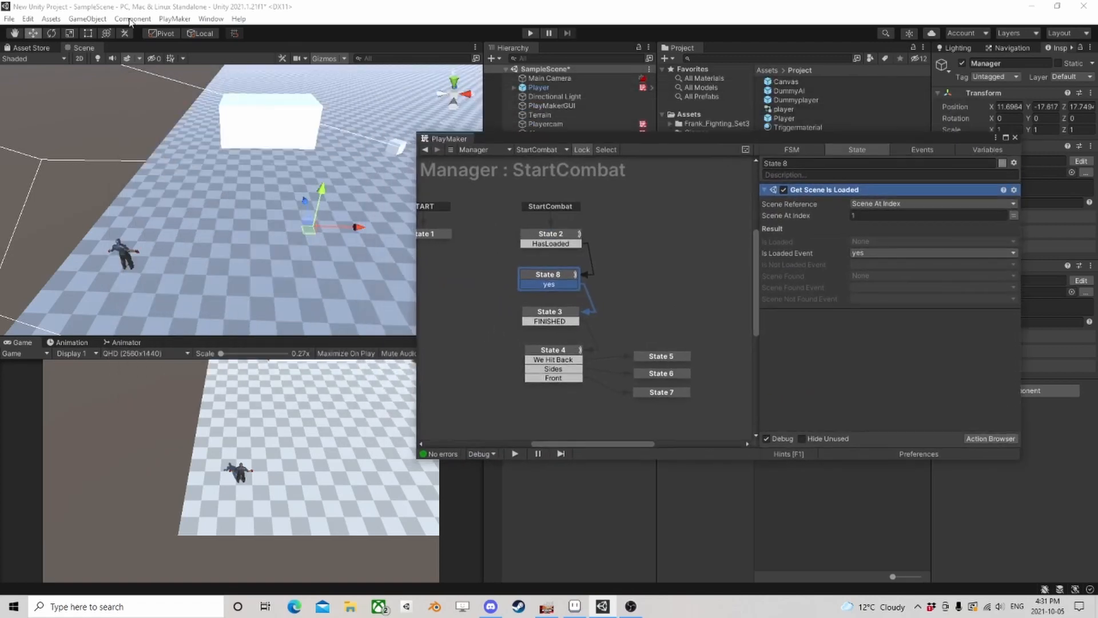
pyautogui.click(9, 19)
pyautogui.click(34, 77)
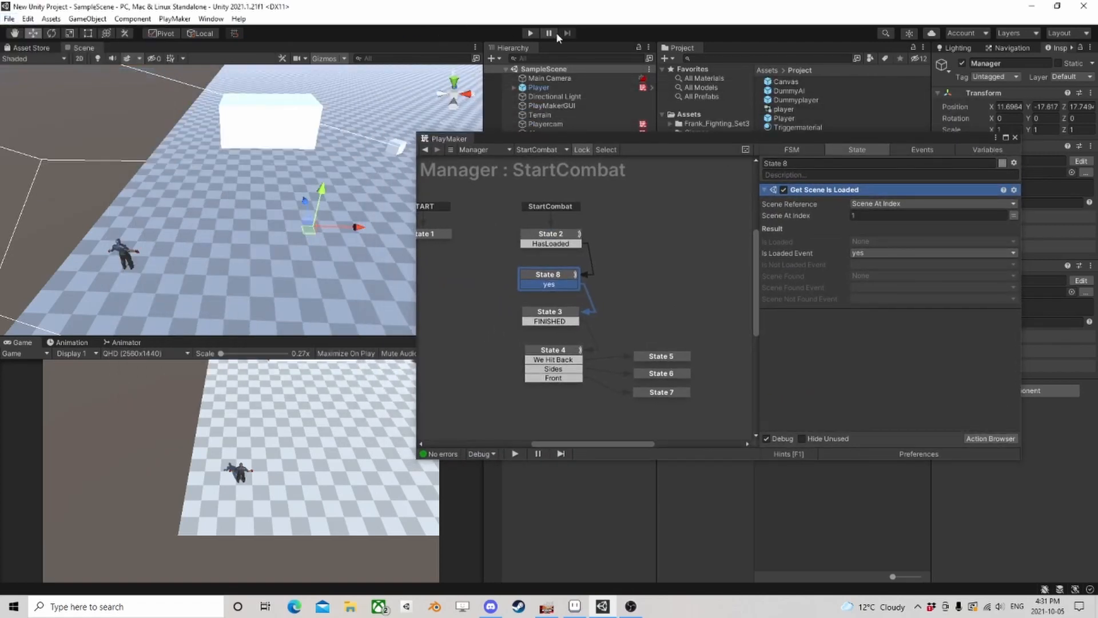
# Play-test by moving the player until scene2 loads, check which StartCombat state is active, and stop the game
pyautogui.click(531, 33)
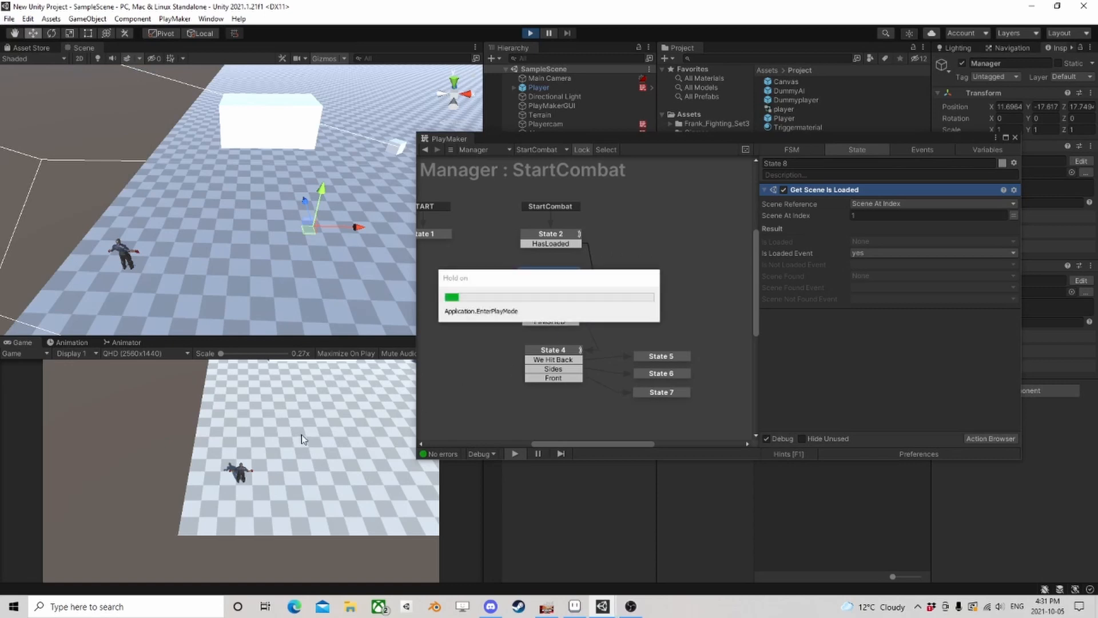
pyautogui.press('d')
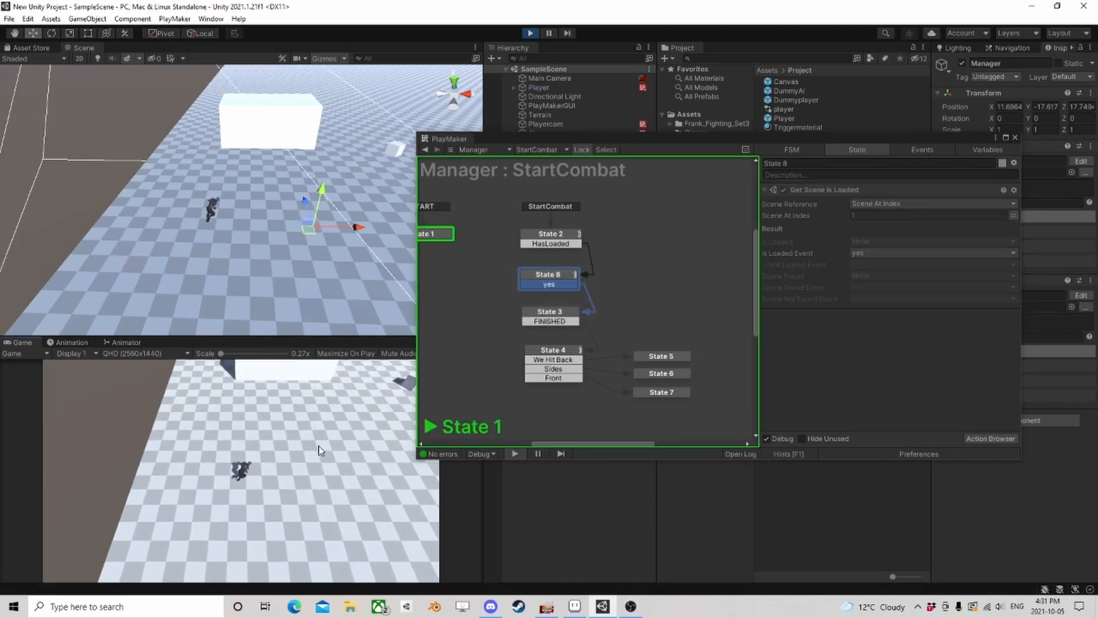
pyautogui.press('w')
pyautogui.press('w')
pyautogui.press('d')
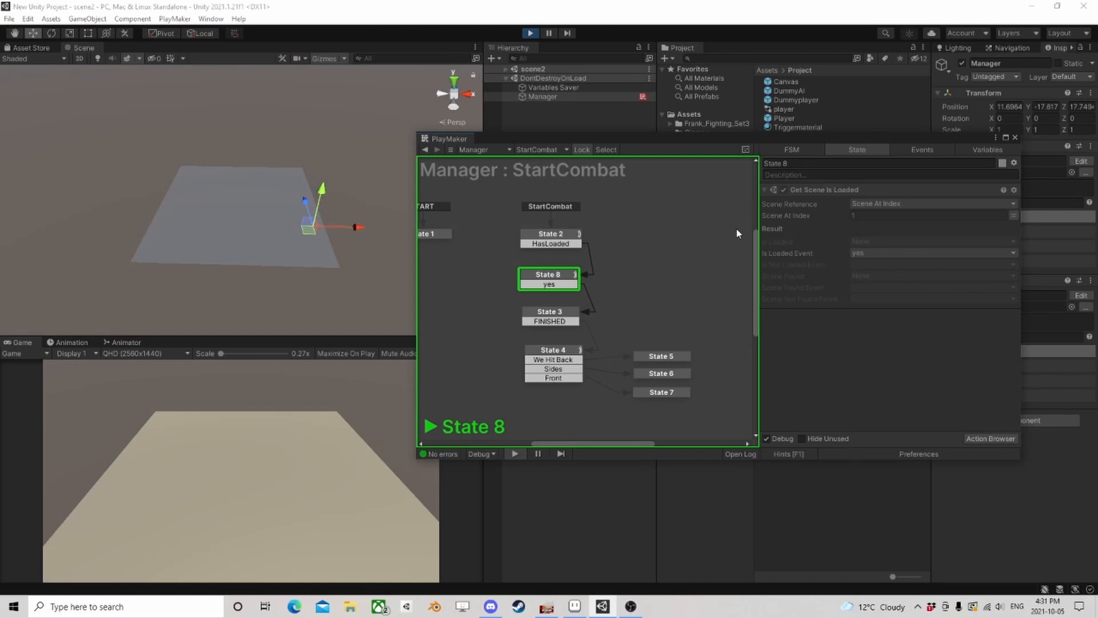
pyautogui.moveTo(775, 136); pyautogui.dragTo(698, 110)
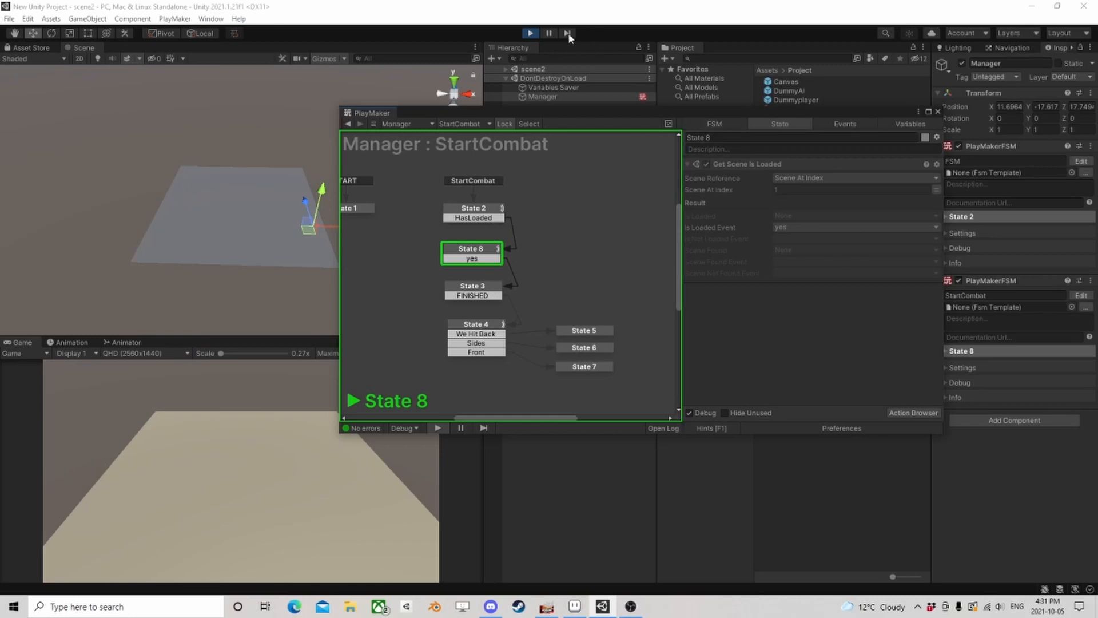
pyautogui.click(531, 32)
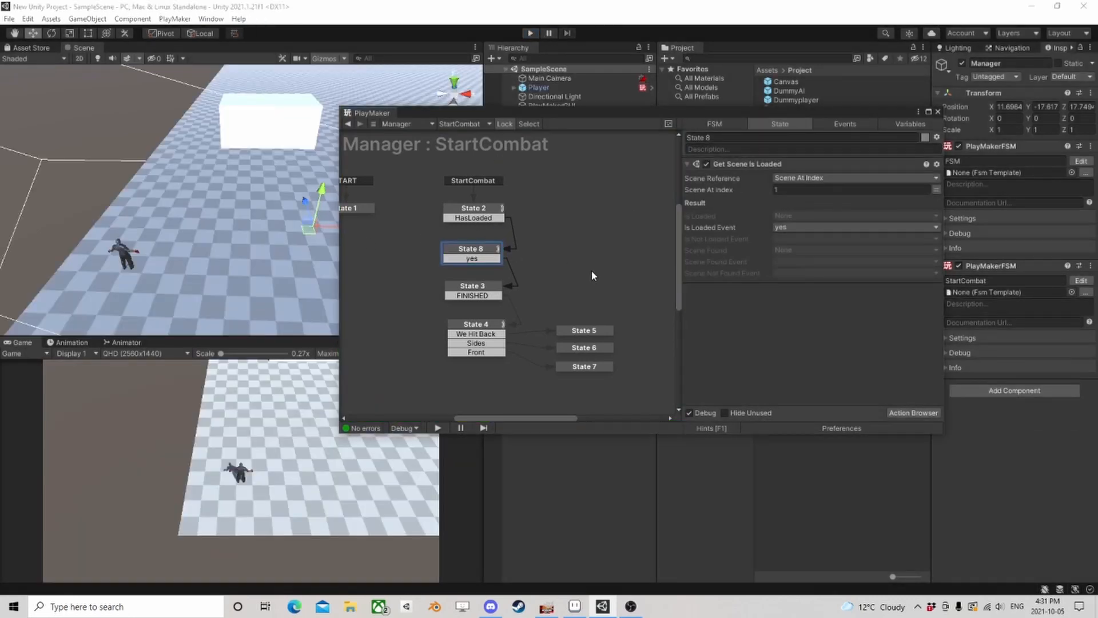
# Create a new event named no as the Is Not Loaded Event of State 8's Get Scene Is Loaded action
pyautogui.click(776, 240)
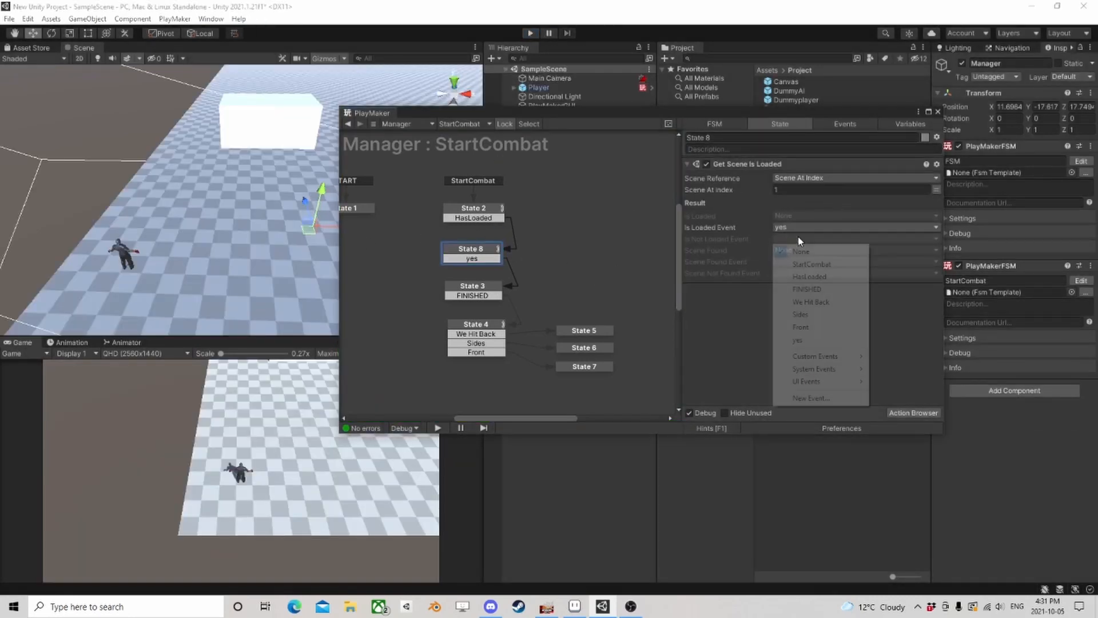
pyautogui.click(808, 399)
pyautogui.write('no')
pyautogui.press('Return')
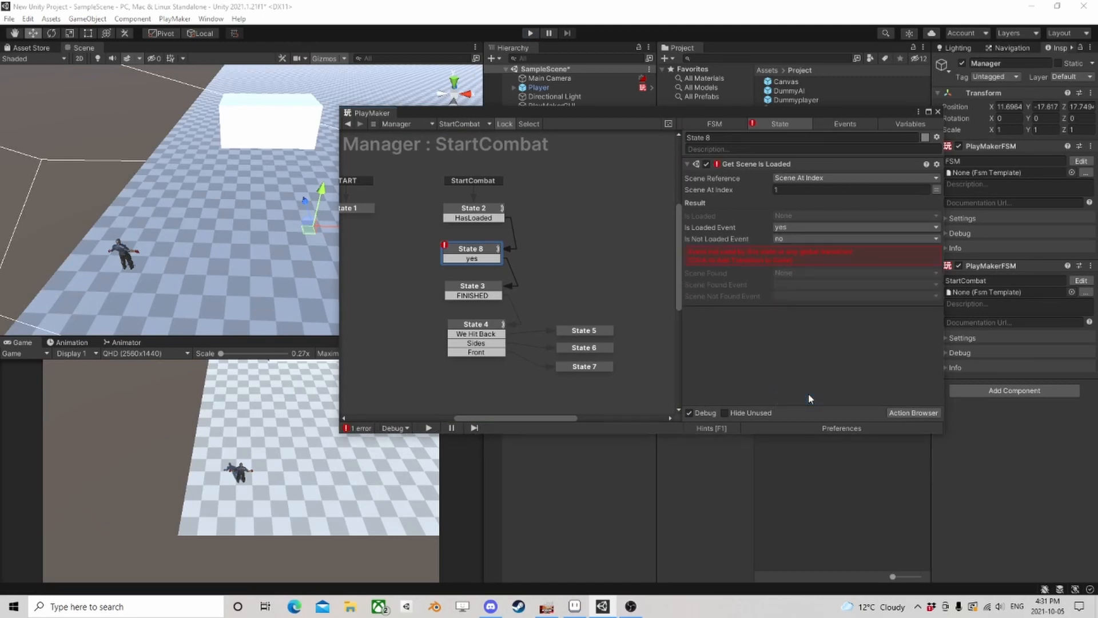
# Add a no transition to State 8 and link it to a new State 9 whose FINISHED transition returns to State 8
pyautogui.click(728, 254)
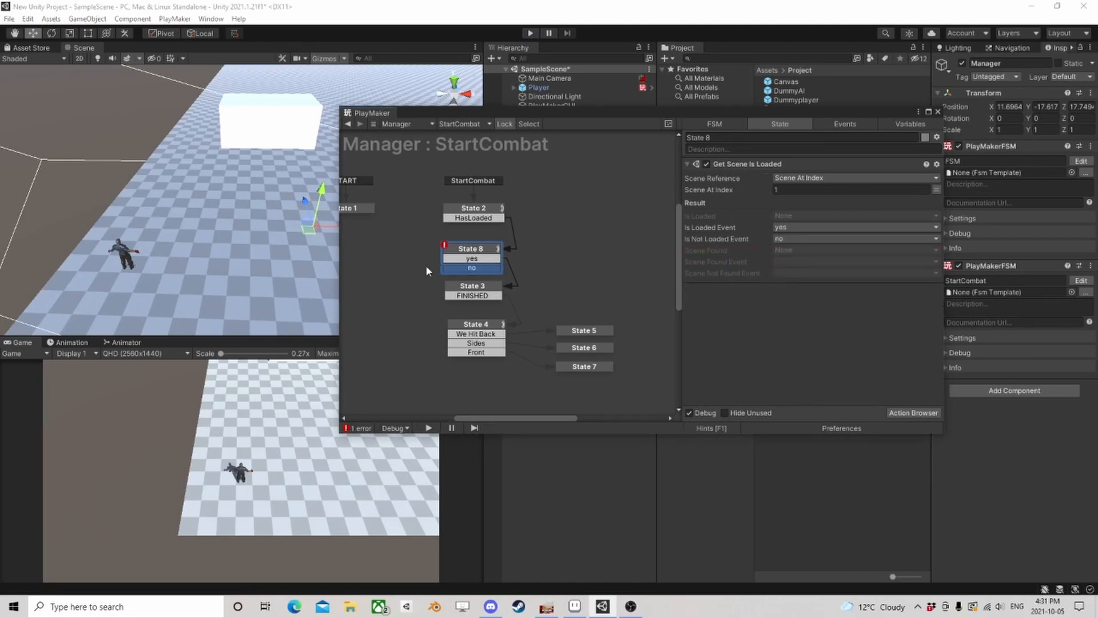
pyautogui.moveTo(425, 265)
pyautogui.mouseDown()
pyautogui.moveTo(359, 264)
pyautogui.moveTo(463, 251)
pyautogui.moveTo(402, 258)
pyautogui.moveTo(411, 254)
pyautogui.mouseUp()
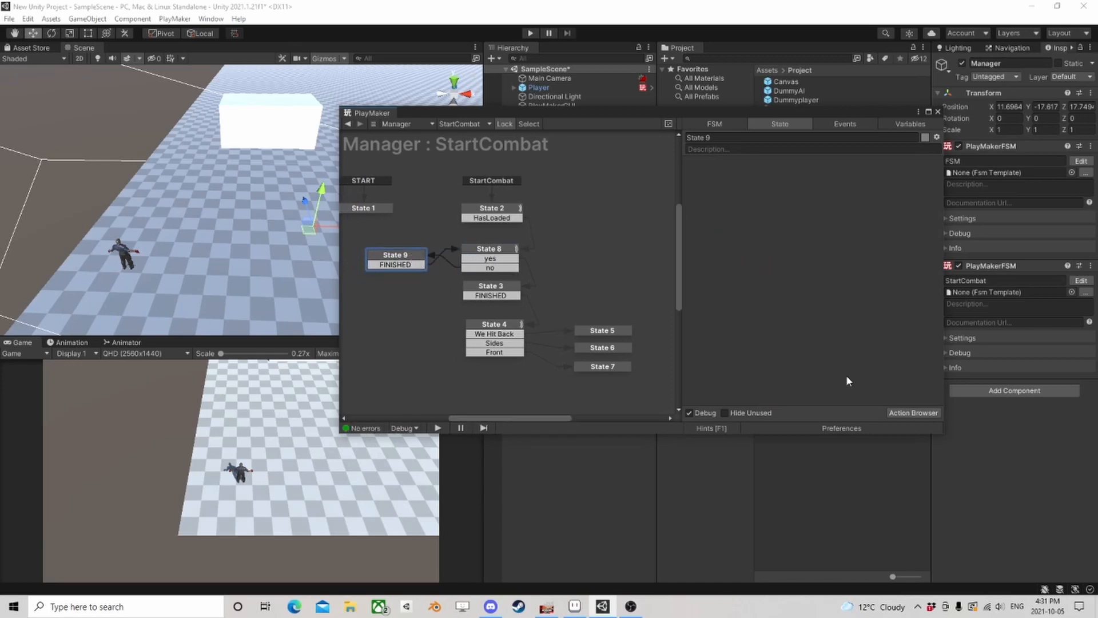
# Add a Next Frame Event action to State 9 and set its Send Event to FINISHED
pyautogui.click(914, 413)
pyautogui.write('nex')
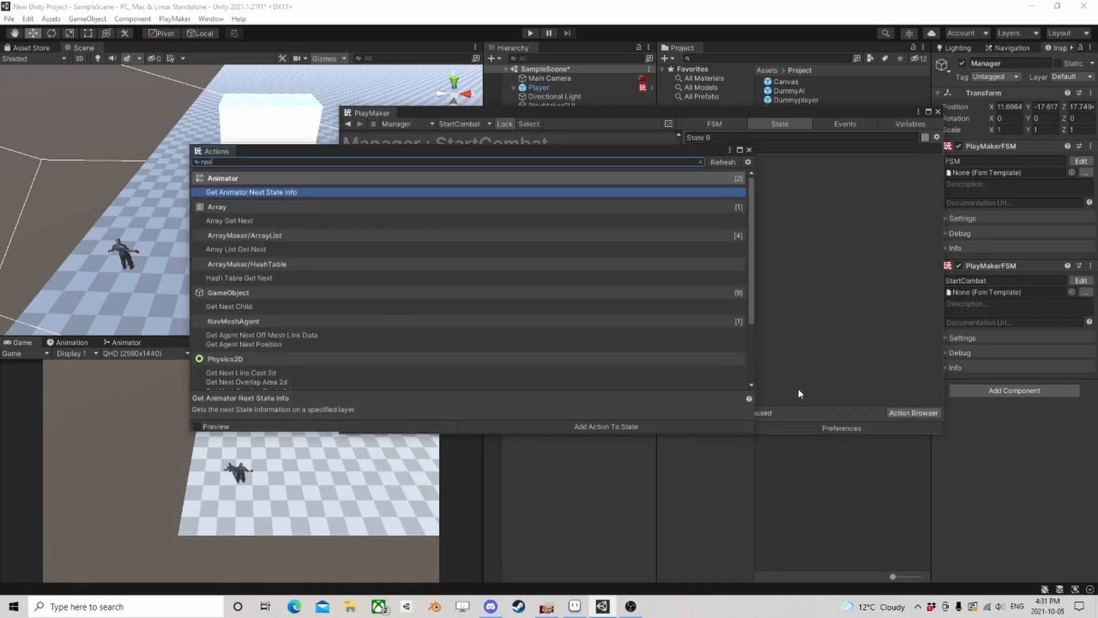
pyautogui.write('t fra')
pyautogui.doubleClick(273, 193)
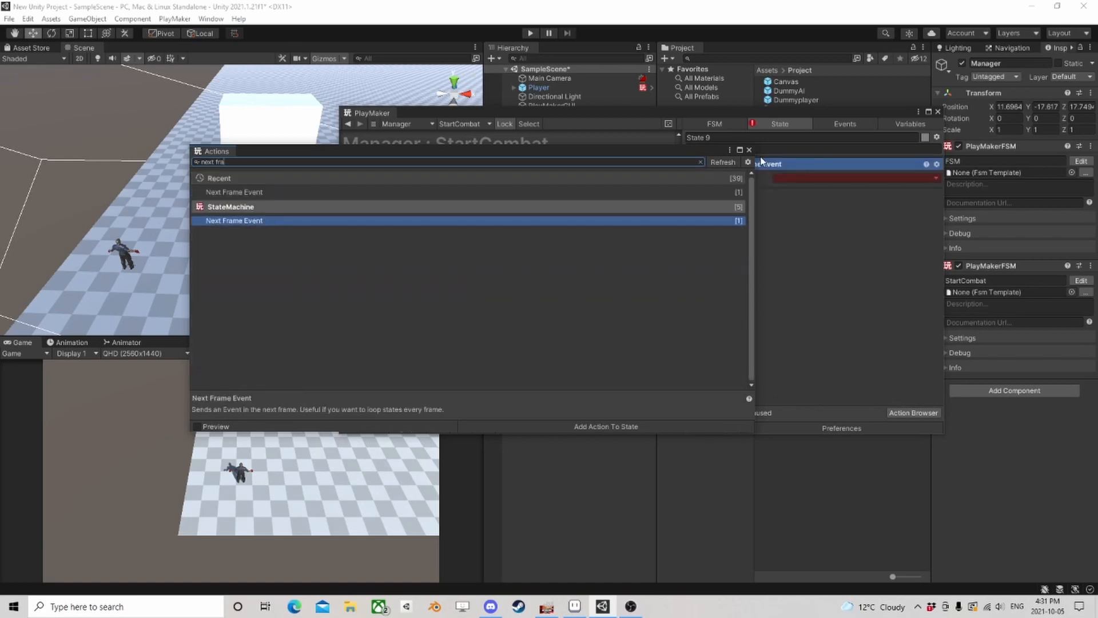
pyautogui.click(749, 150)
pyautogui.click(809, 177)
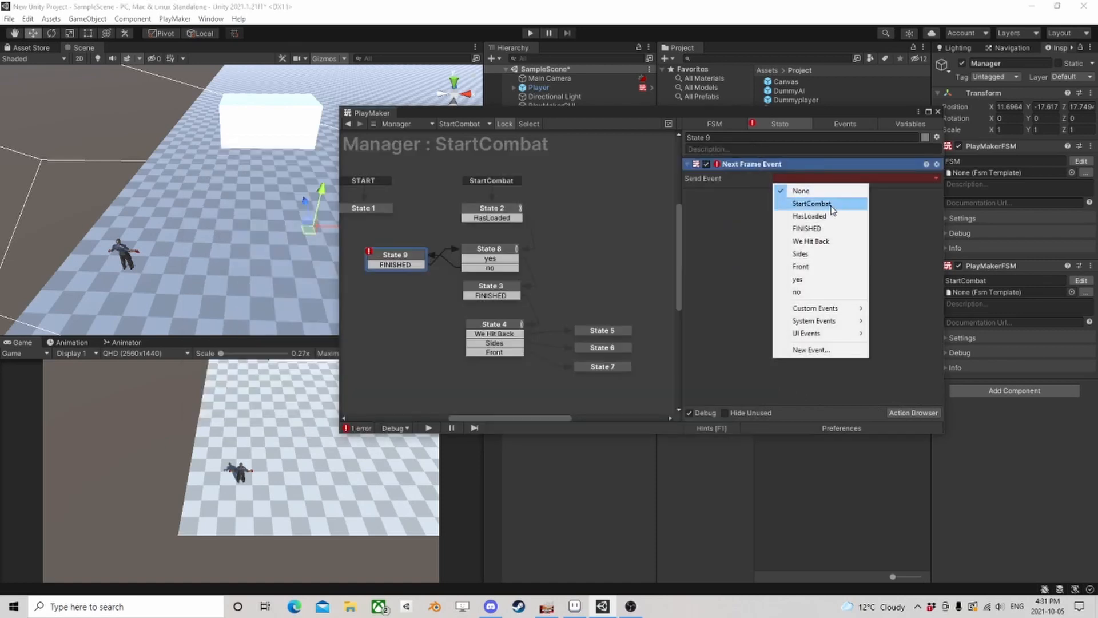
pyautogui.click(807, 228)
# Play-test with the scene view uncovered, move the player until scene2 loads, inspect State 8's scene check, and stop the game
pyautogui.moveTo(726, 114); pyautogui.dragTo(856, 119)
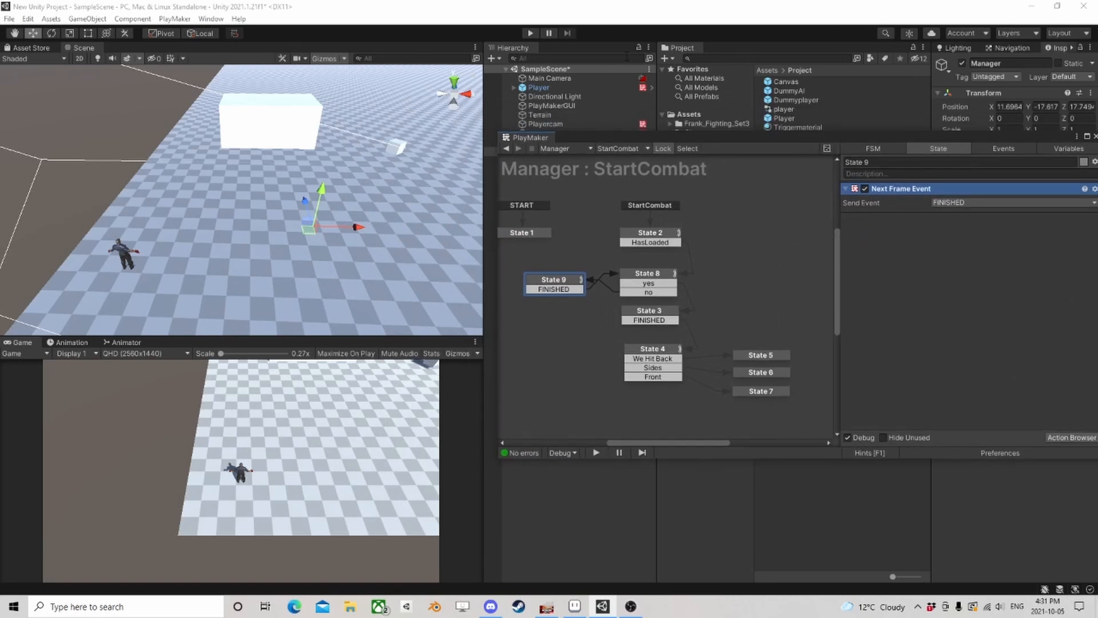
pyautogui.click(530, 33)
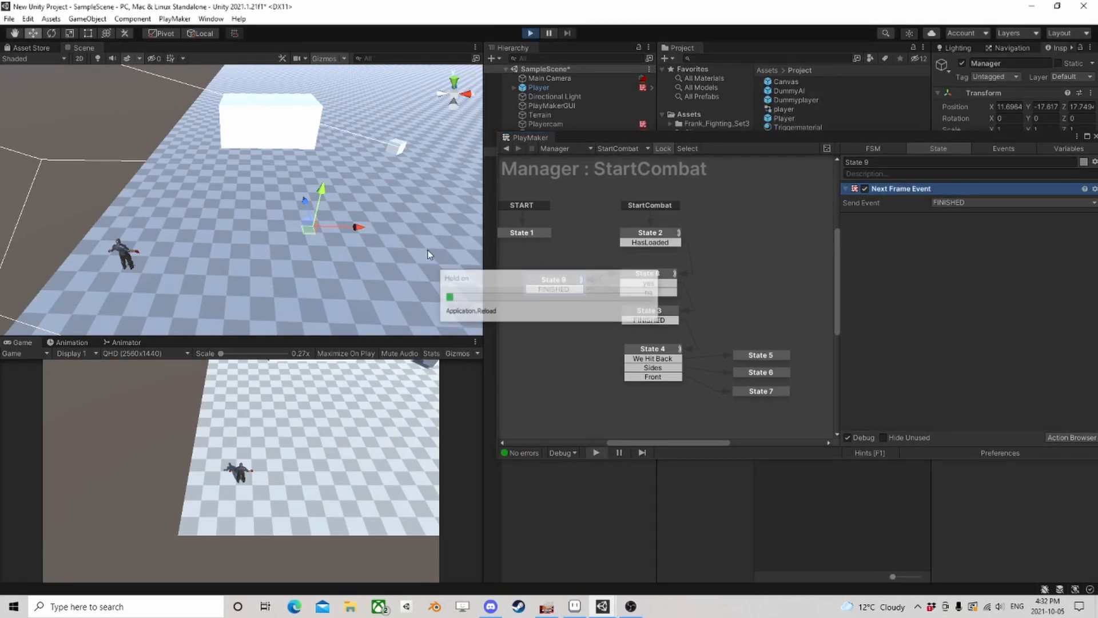
pyautogui.press('w')
pyautogui.press('d')
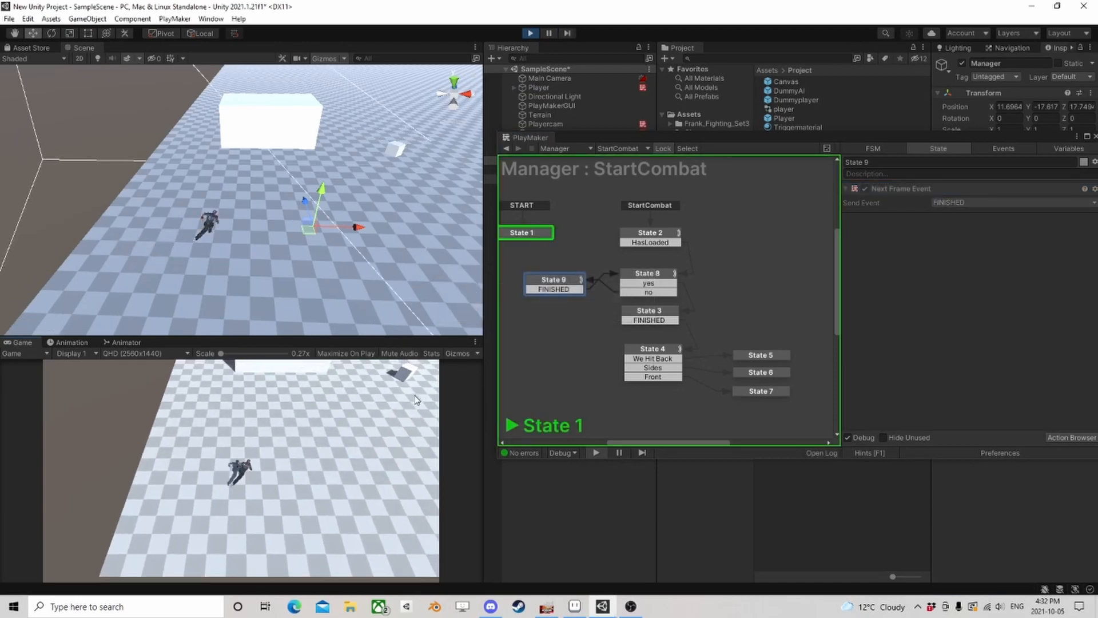
pyautogui.press('w')
pyautogui.press('d')
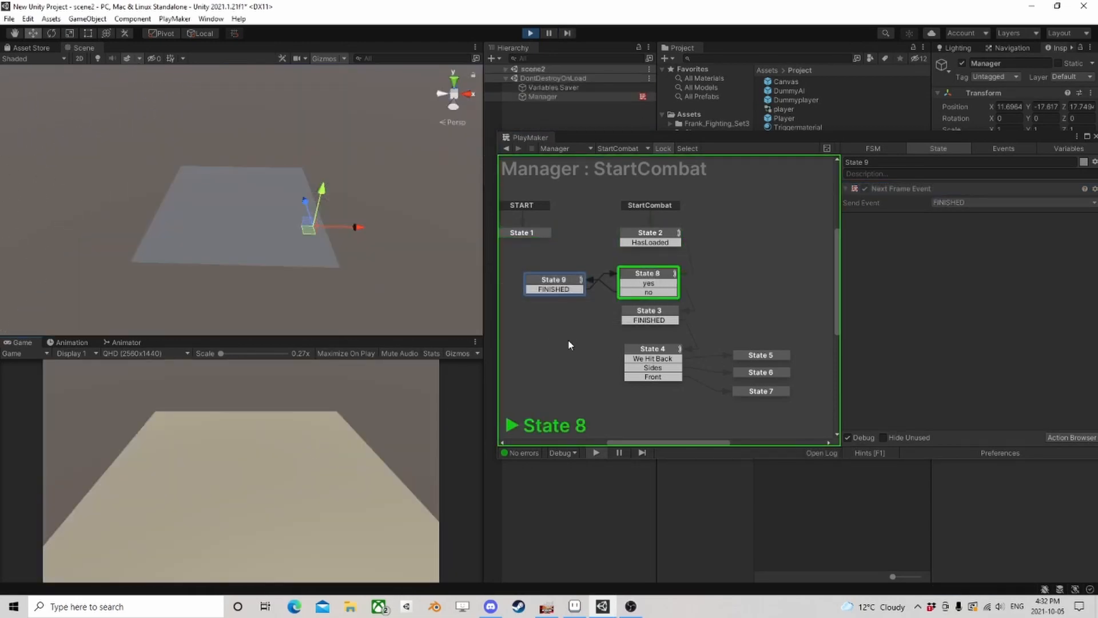
pyautogui.click(653, 282)
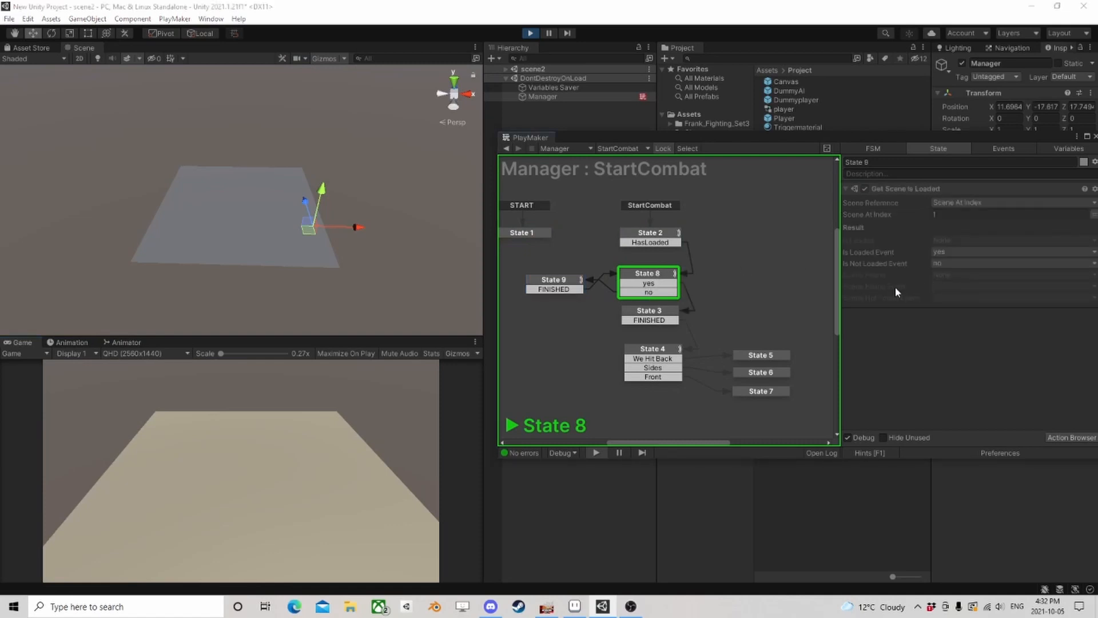
pyautogui.click(531, 33)
# Copy State 9's Next Frame Event action into State 8 and set the copy's Send Event to no
pyautogui.click(554, 281)
pyautogui.rightClick(911, 194)
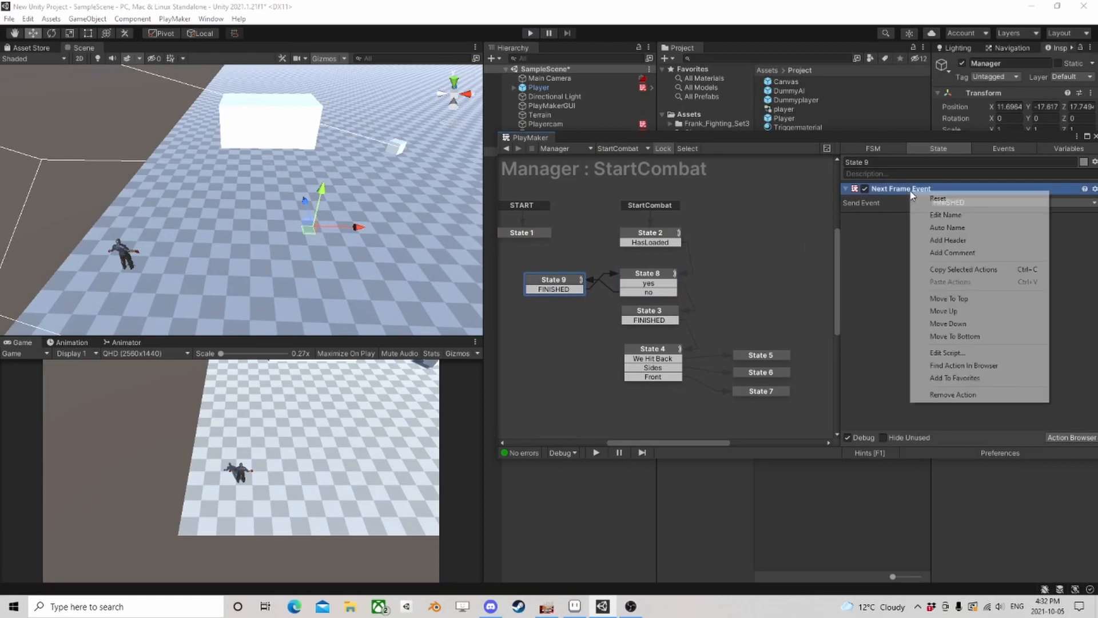
pyautogui.click(964, 270)
pyautogui.click(652, 274)
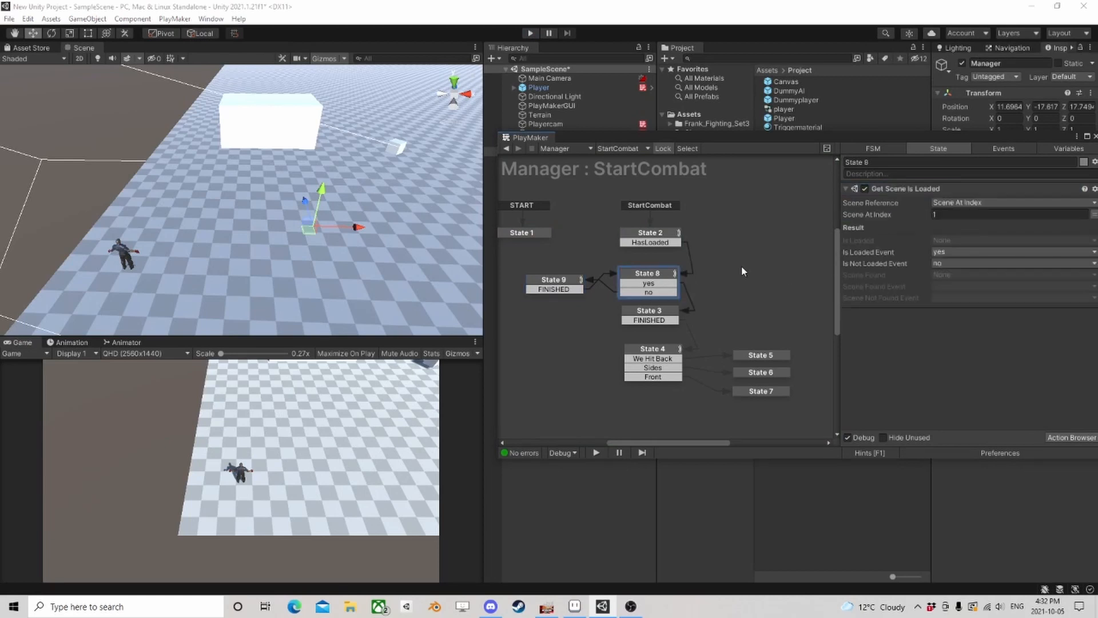
pyautogui.rightClick(872, 342)
pyautogui.click(918, 457)
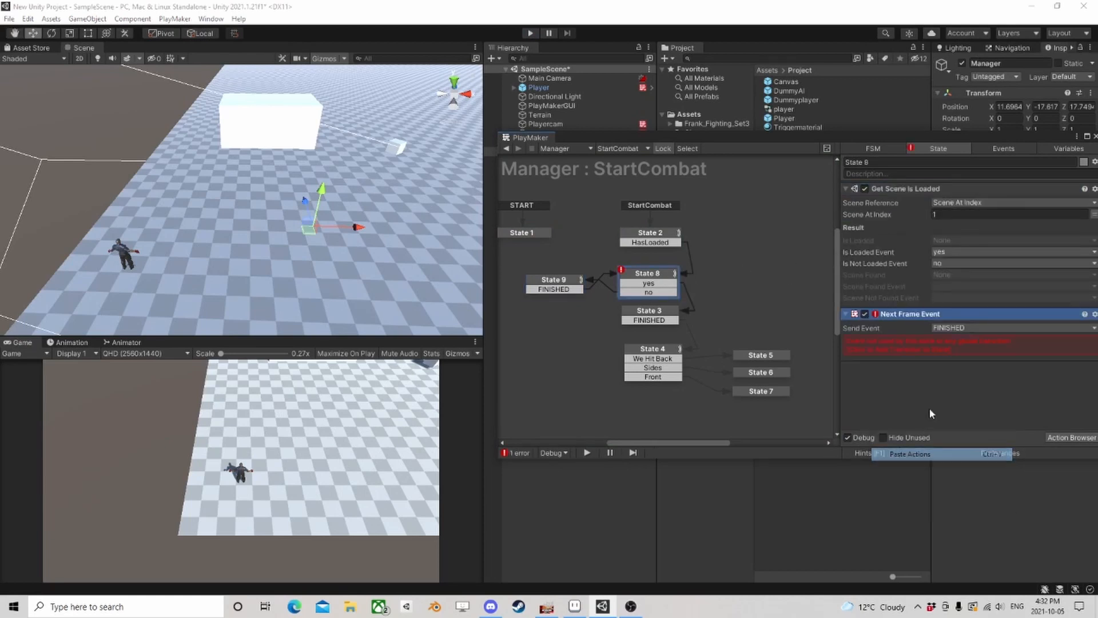
pyautogui.click(959, 329)
pyautogui.click(973, 430)
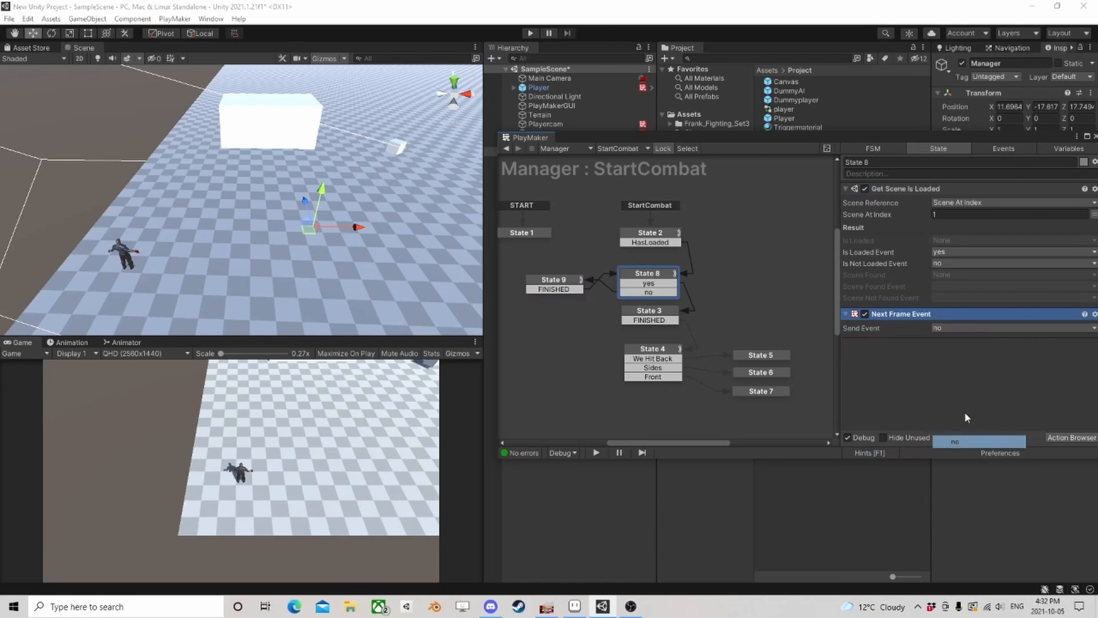
# Run the game again, move the player into the scene2 trigger, examine State 8's actions for errors, and stop playing
pyautogui.click(530, 33)
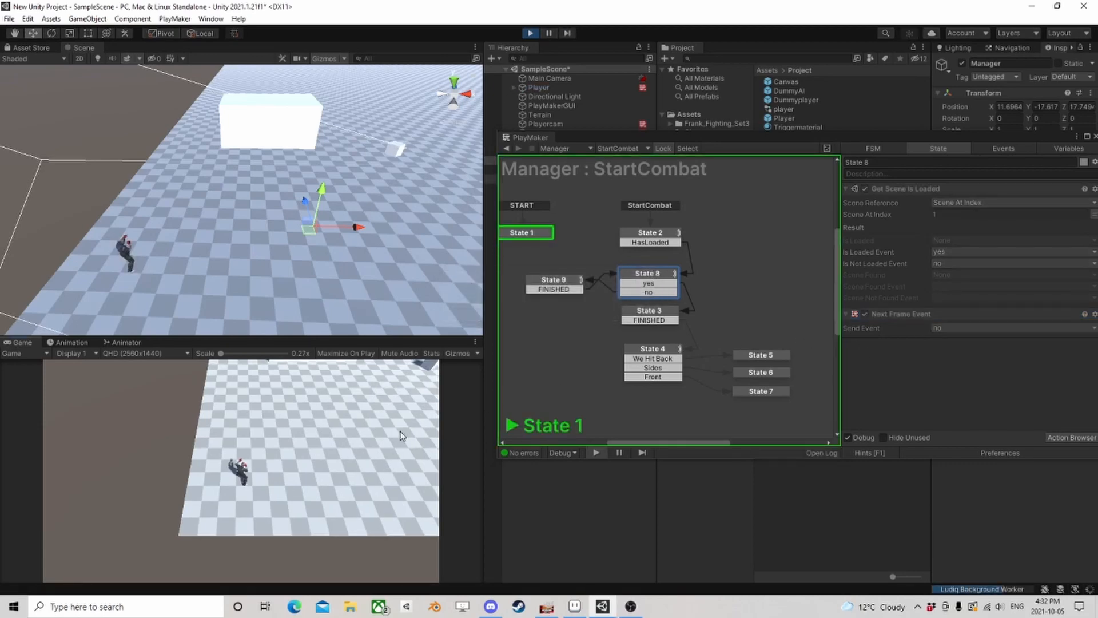
pyautogui.press('w')
pyautogui.press('d')
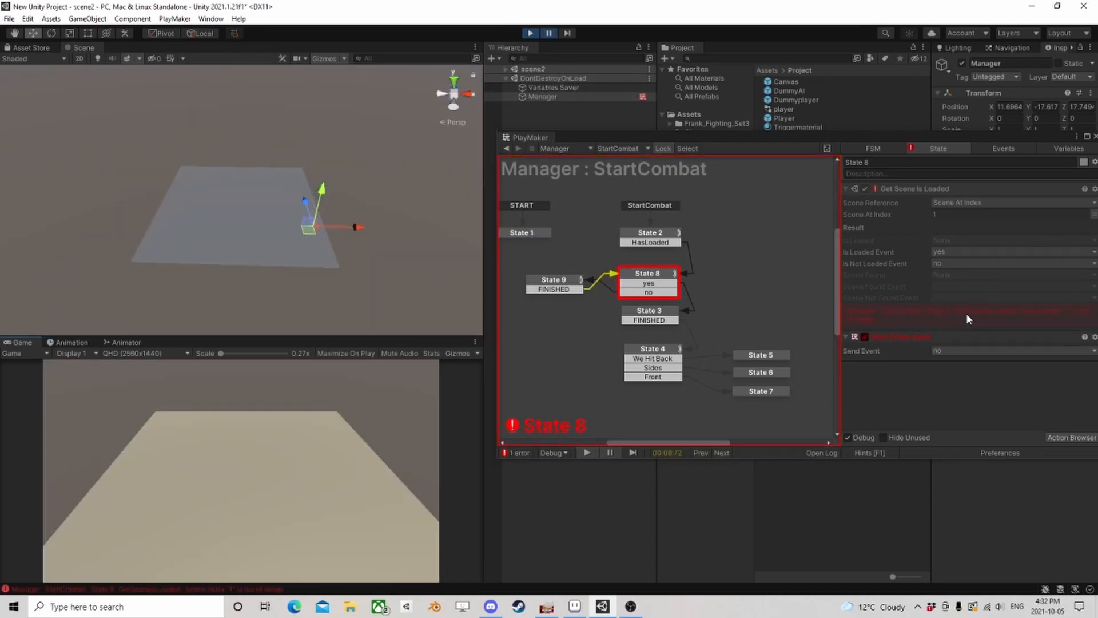
pyautogui.moveTo(878, 138); pyautogui.dragTo(542, 113)
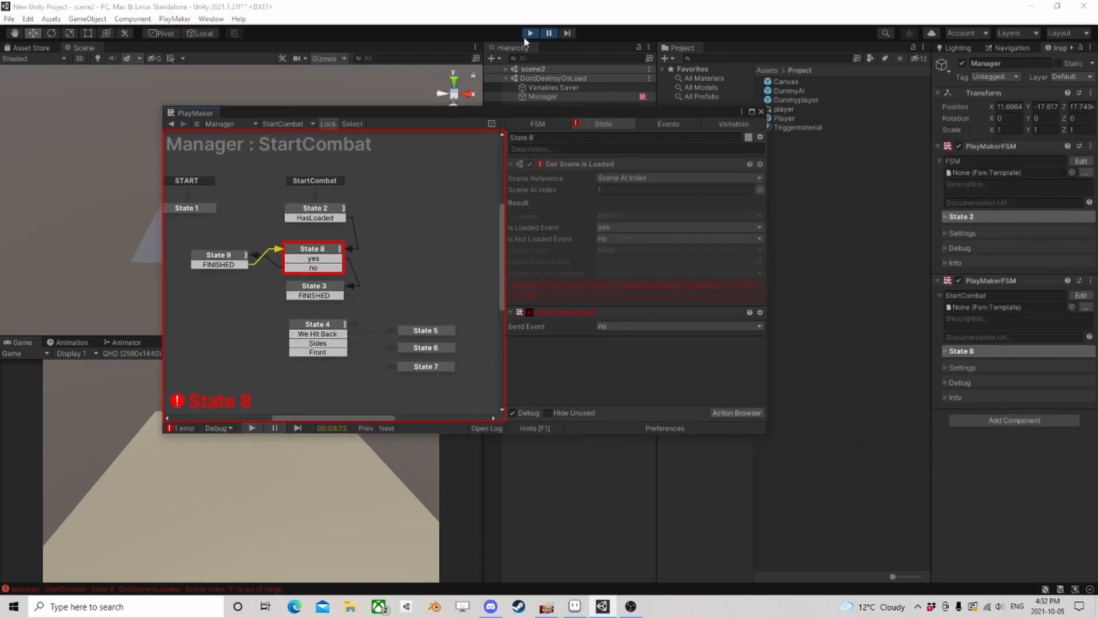
pyautogui.click(531, 32)
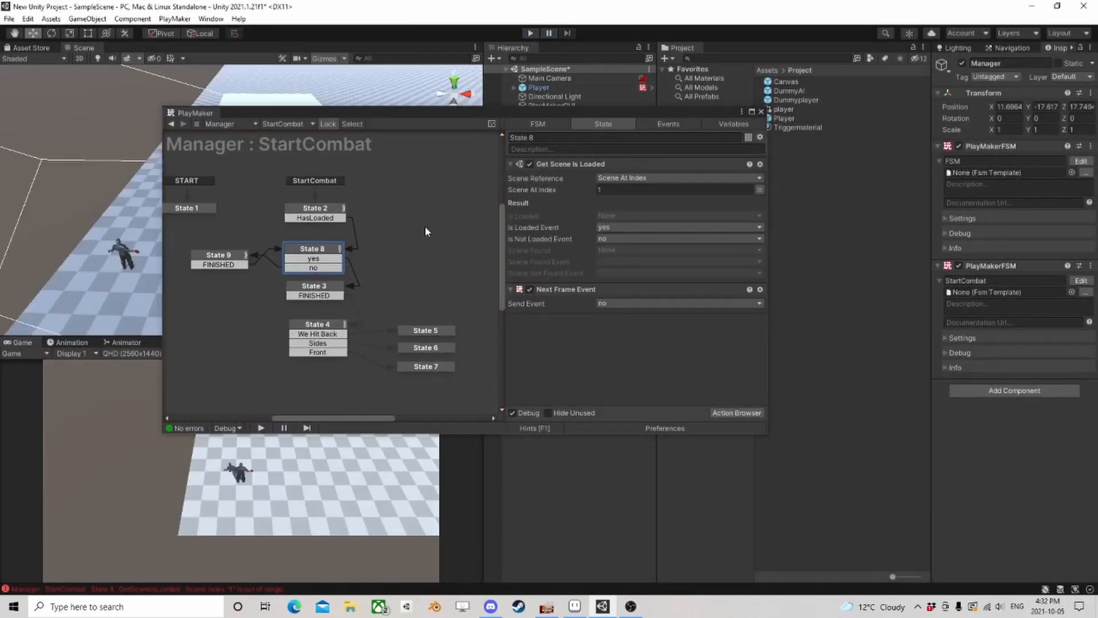
# Remove the Get Scene Is Loaded action from State 8 and list the available actions in the Scene category
pyautogui.rightClick(566, 166)
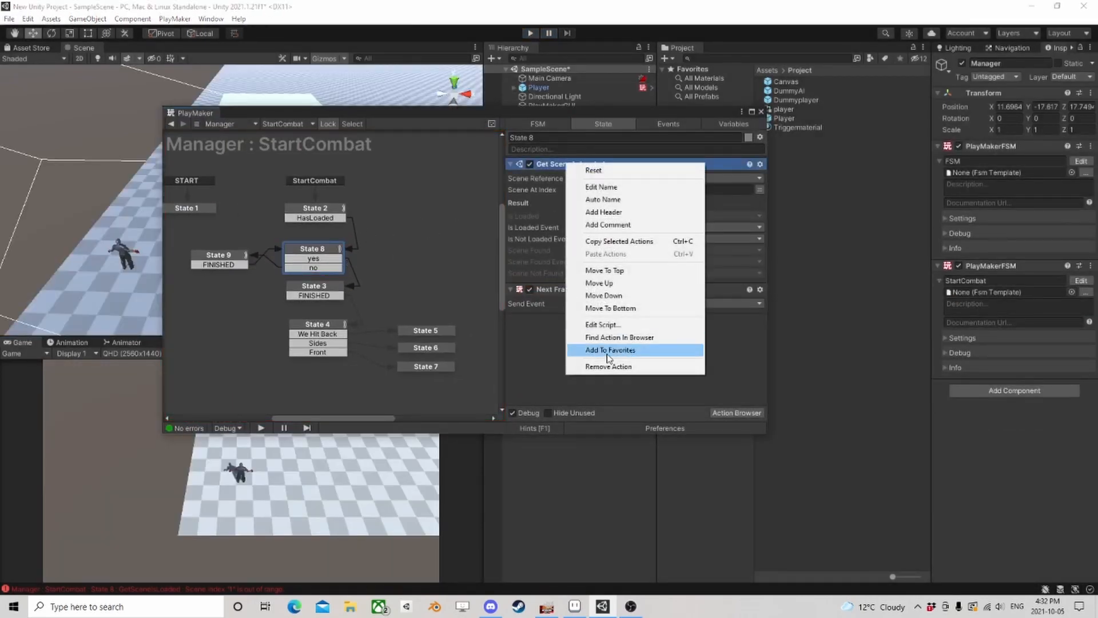
pyautogui.click(609, 366)
pyautogui.click(736, 412)
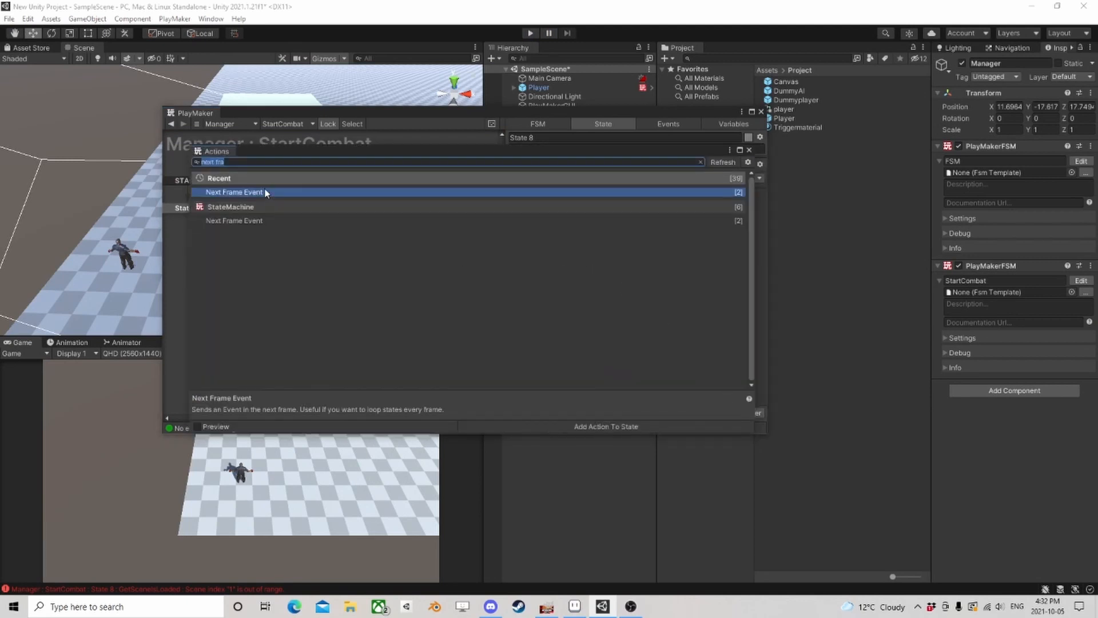
pyautogui.press('BackSpace')
pyautogui.scroll(-10, 297, 274)
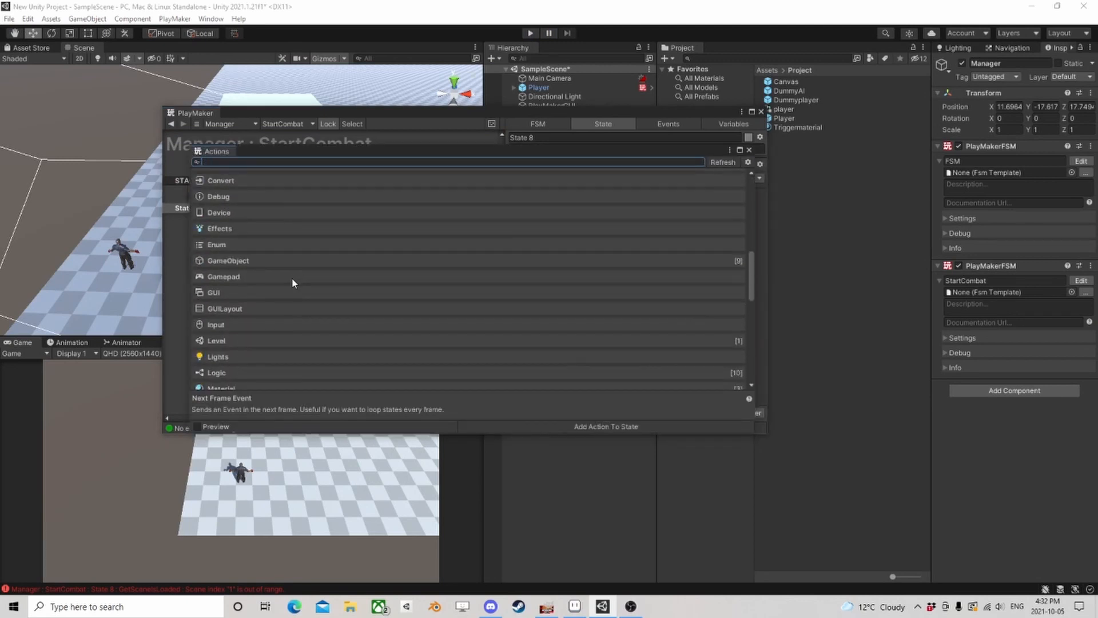
pyautogui.scroll(-8, 293, 283)
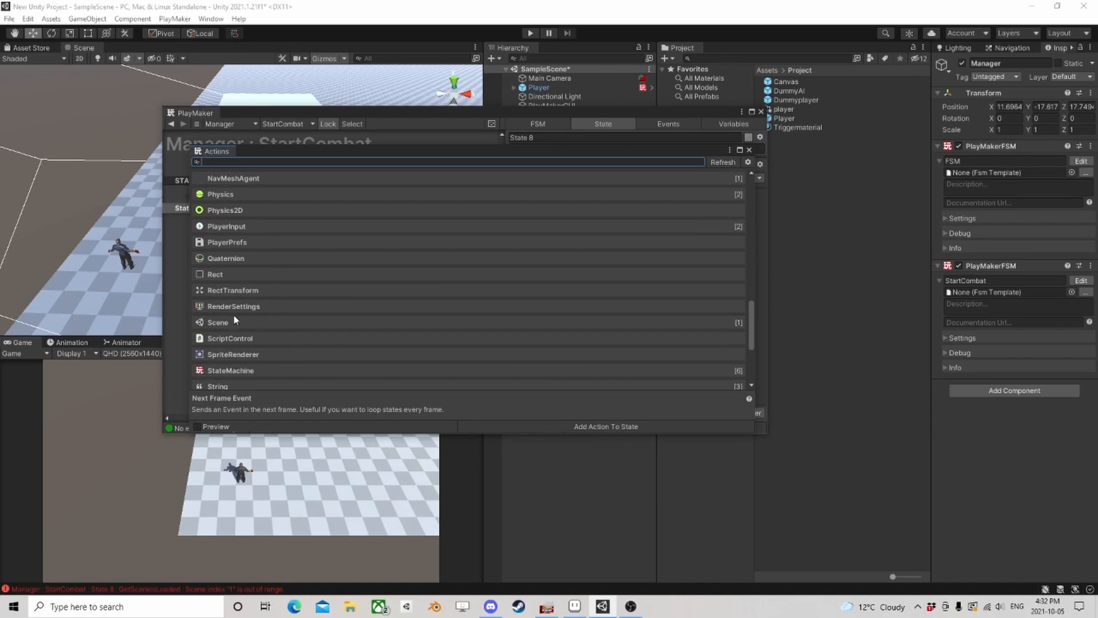
pyautogui.click(223, 322)
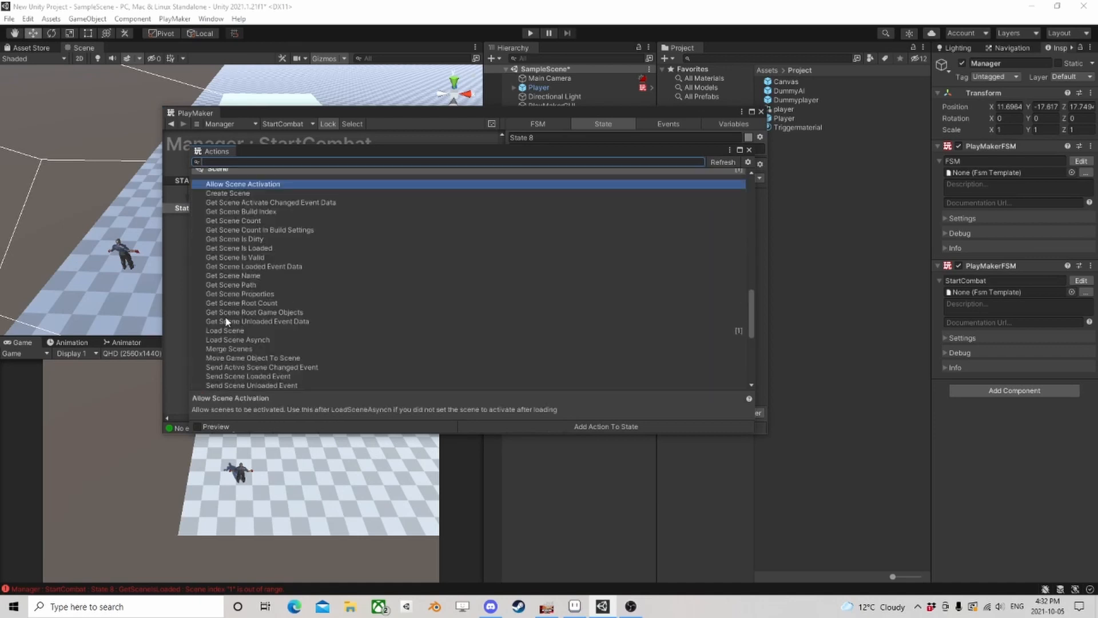
# Add the Send Scene Loaded Event and Send Active Scene Changed Event actions to State 8
pyautogui.click(244, 349)
pyautogui.click(261, 185)
pyautogui.click(253, 248)
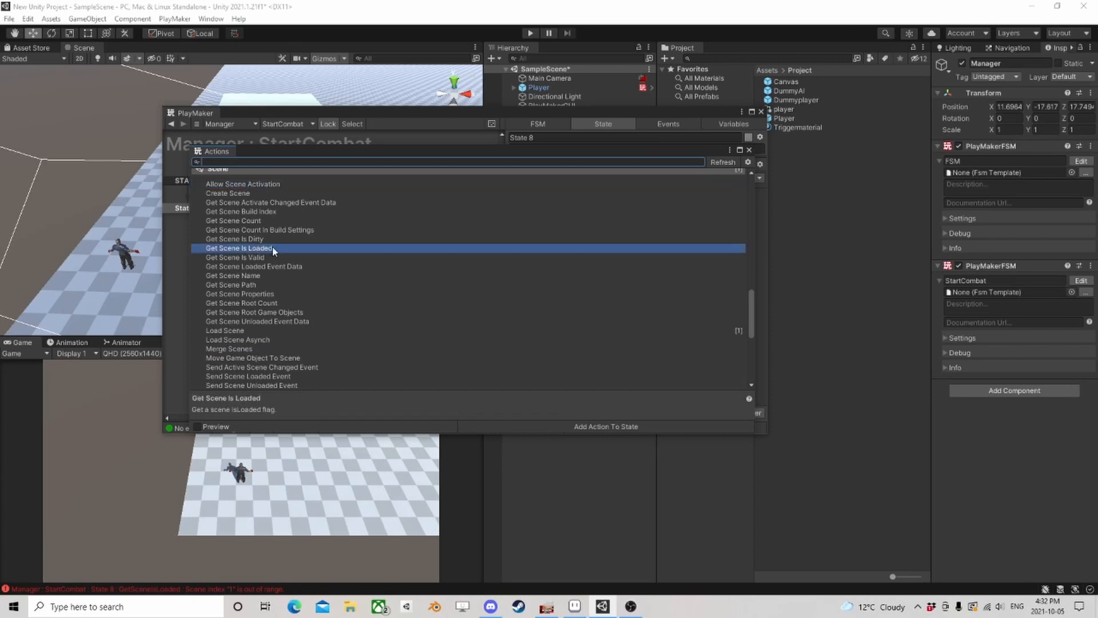
pyautogui.click(263, 276)
pyautogui.scroll(-3, 263, 277)
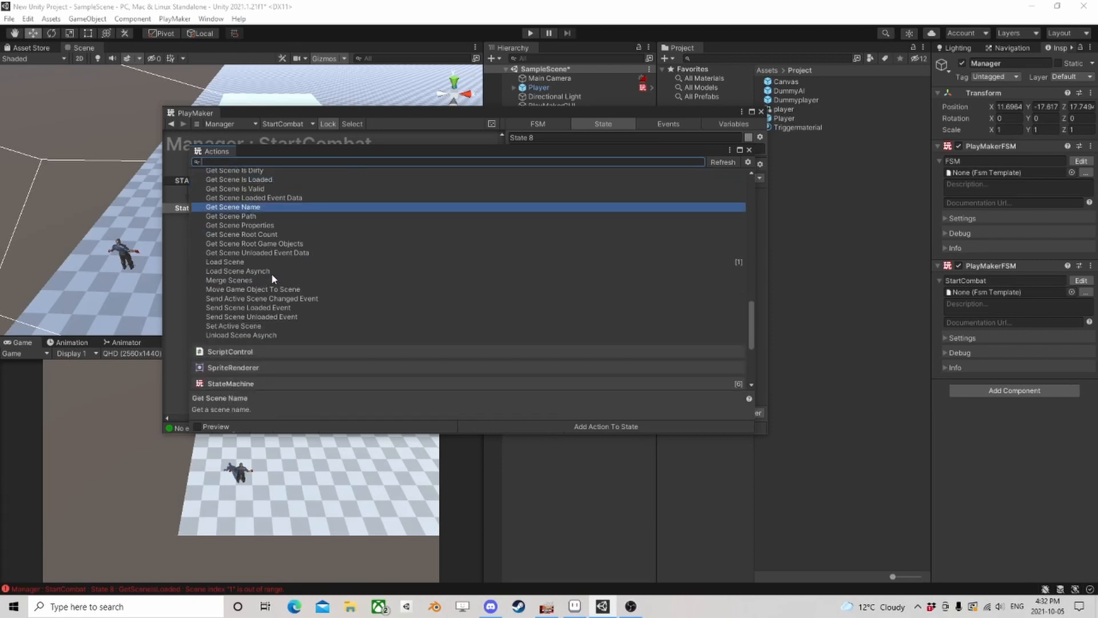
pyautogui.scroll(2, 297, 304)
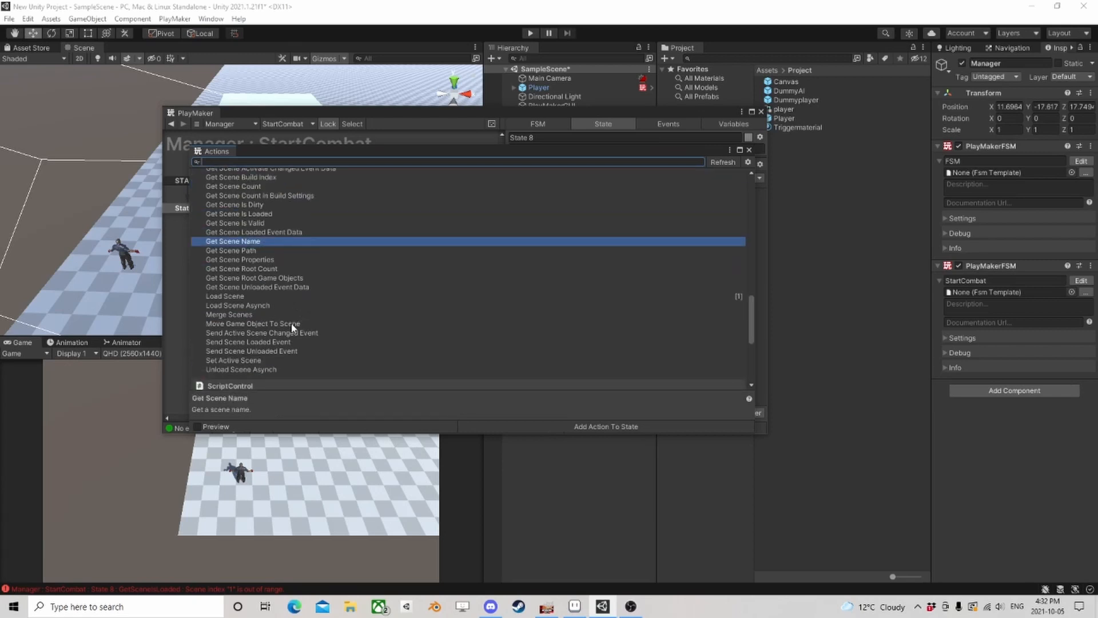
pyautogui.click(262, 343)
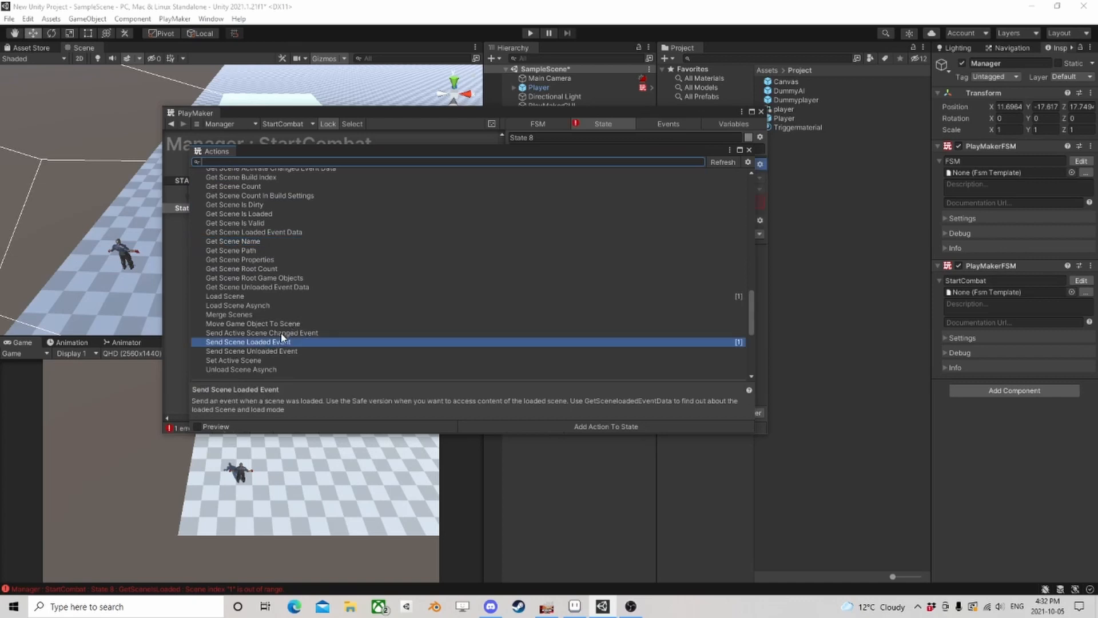
pyautogui.doubleClick(279, 334)
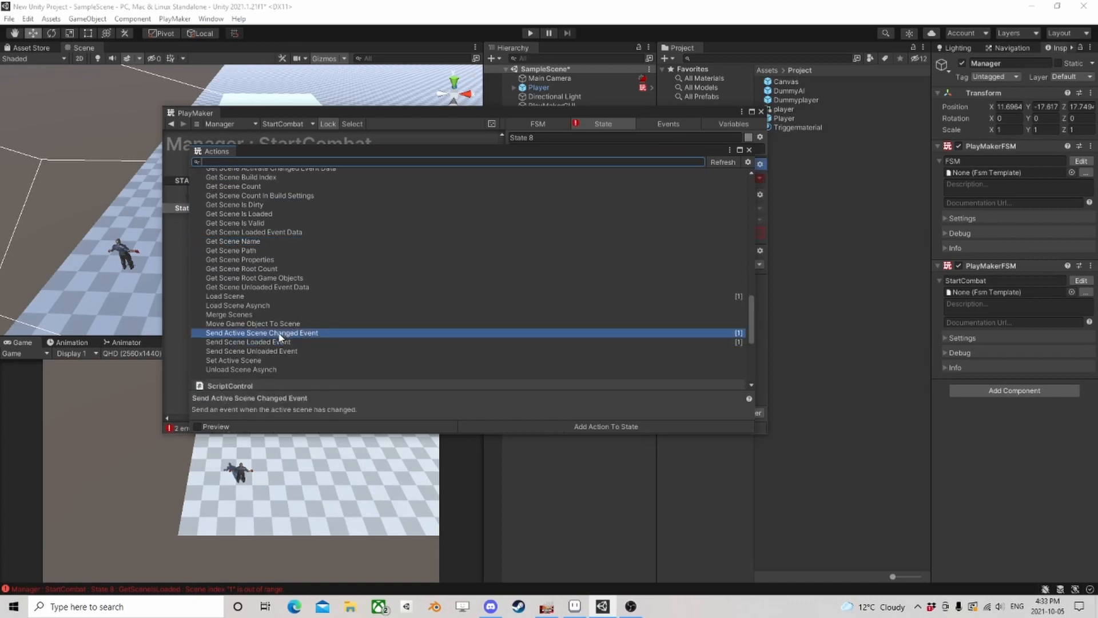
pyautogui.click(750, 150)
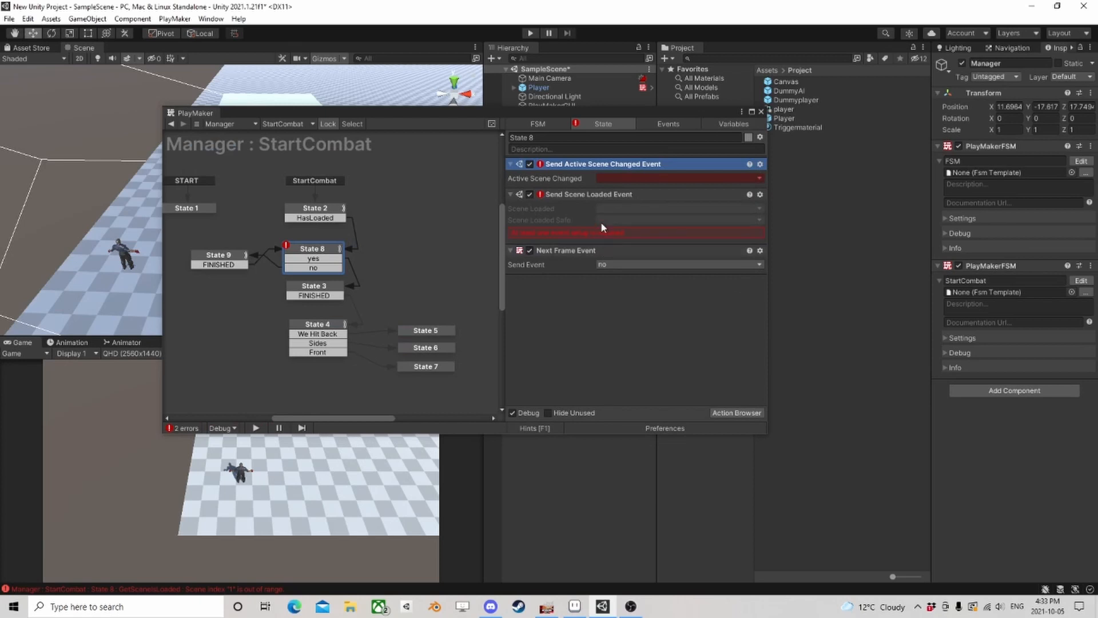
# Set State 8's Active Scene Changed event to yes and delete its Next Frame Event action
pyautogui.click(630, 179)
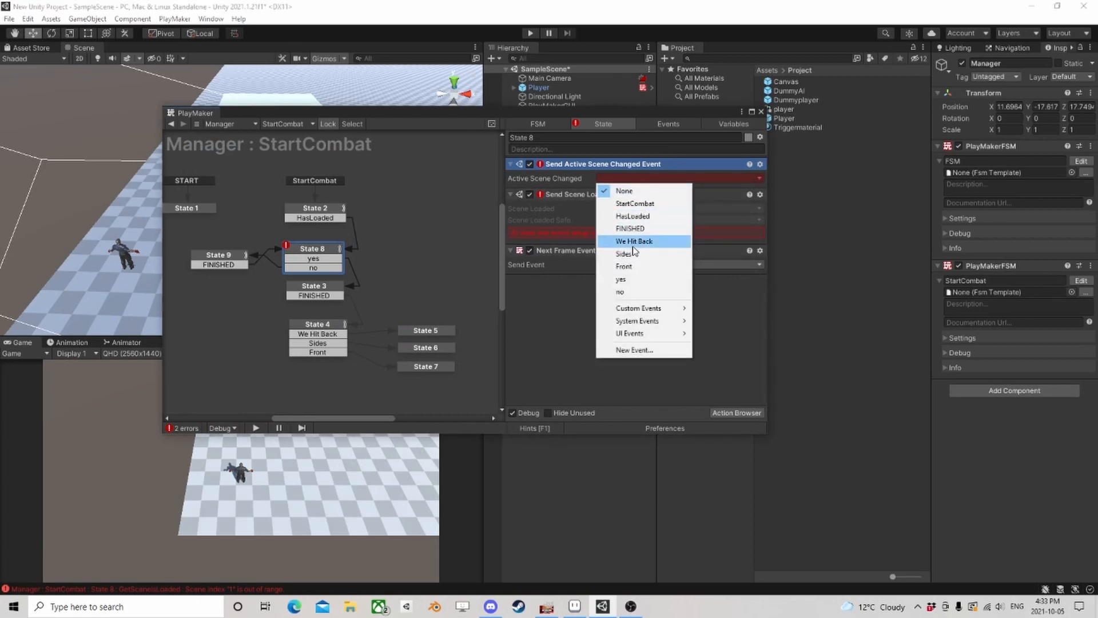
pyautogui.click(623, 279)
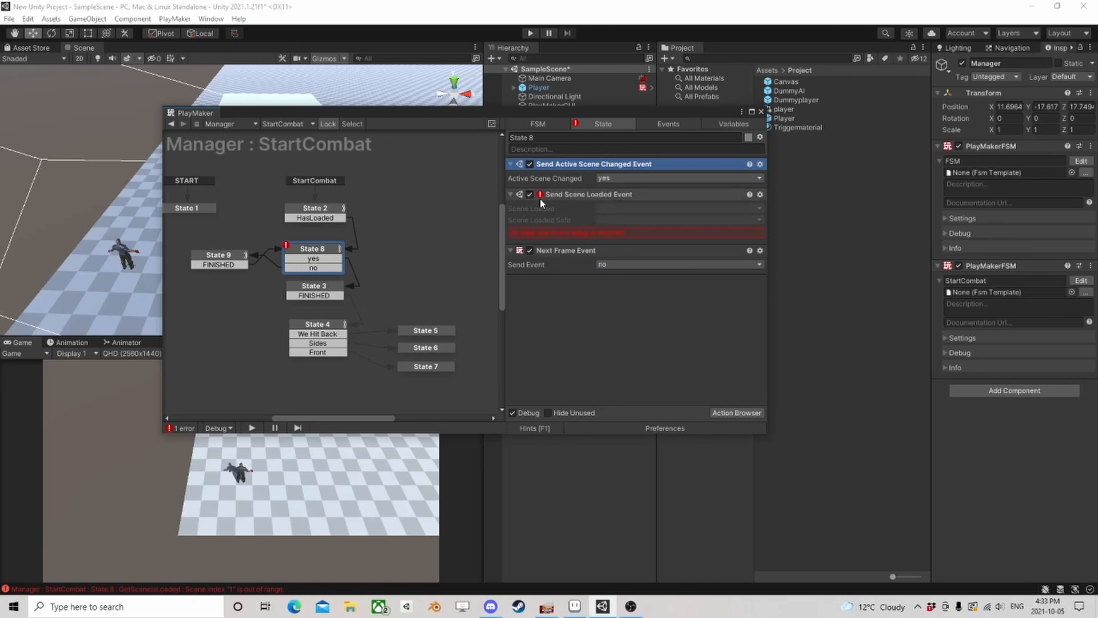
pyautogui.click(563, 252)
pyautogui.press('Delete')
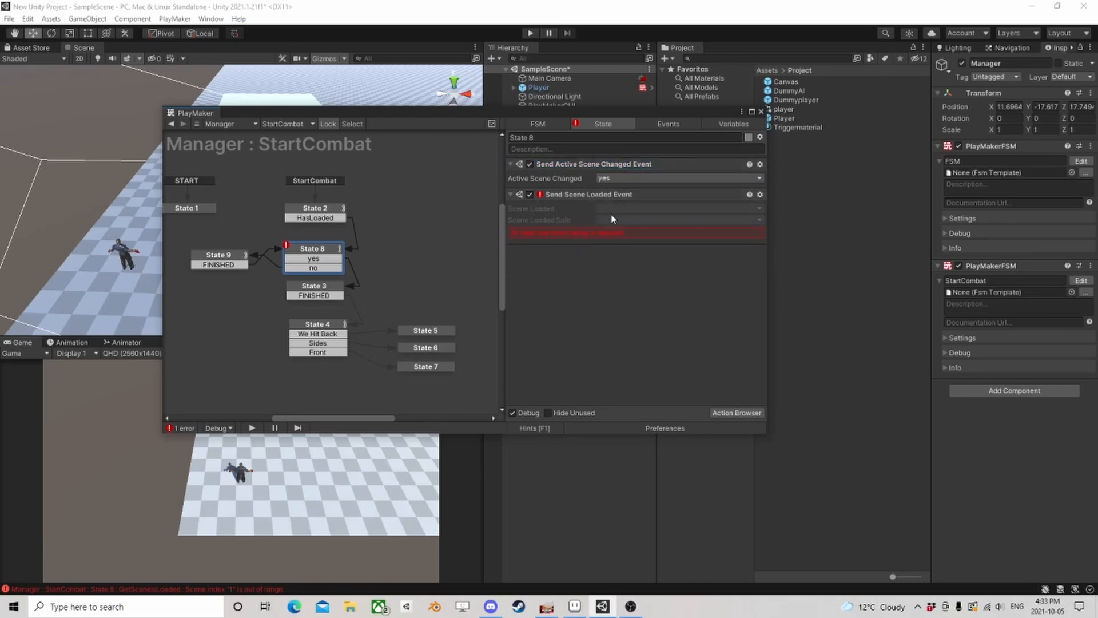
# Set Scene Loaded to yes and Scene Loaded Safe to no in State 8's Send Scene Loaded Event, and disable that action
pyautogui.click(619, 210)
pyautogui.click(625, 309)
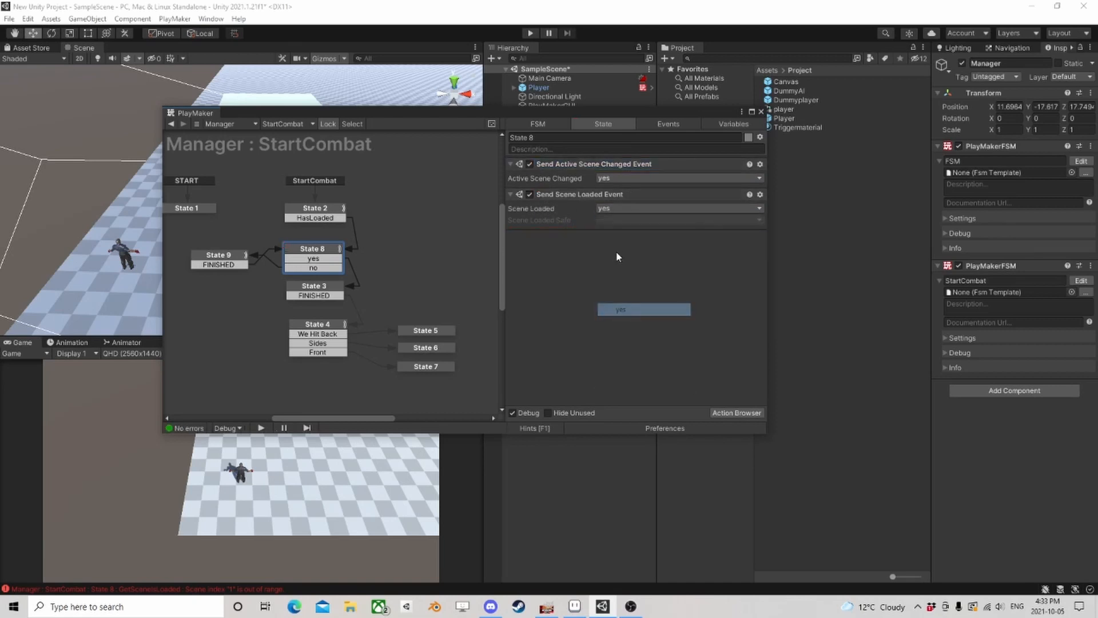
pyautogui.click(619, 220)
pyautogui.click(623, 333)
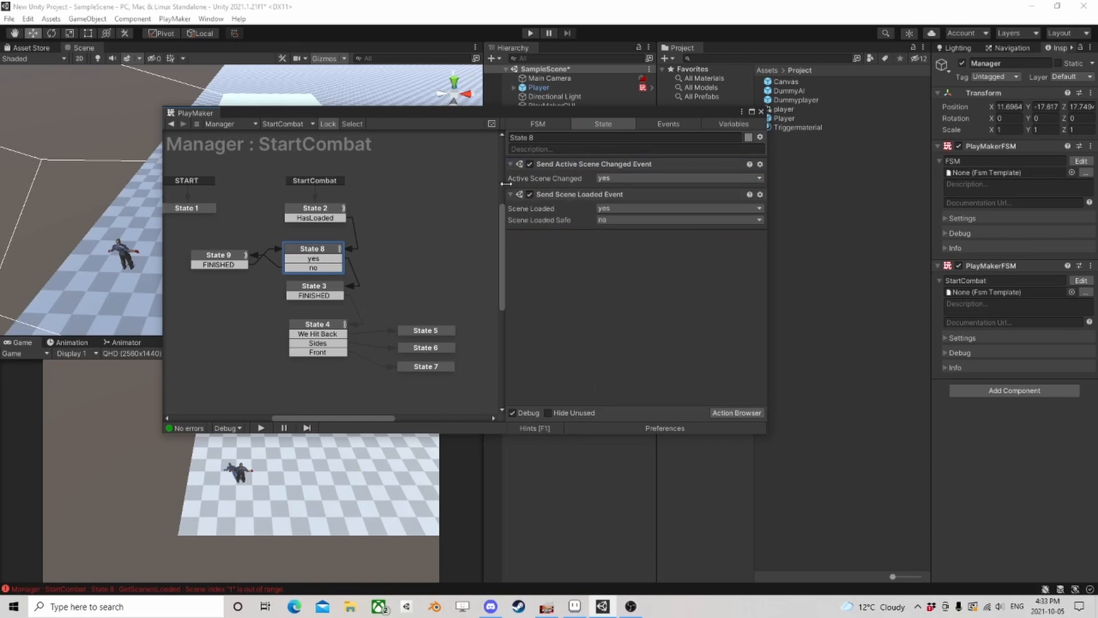
pyautogui.click(530, 194)
pyautogui.moveTo(505, 114); pyautogui.dragTo(676, 127)
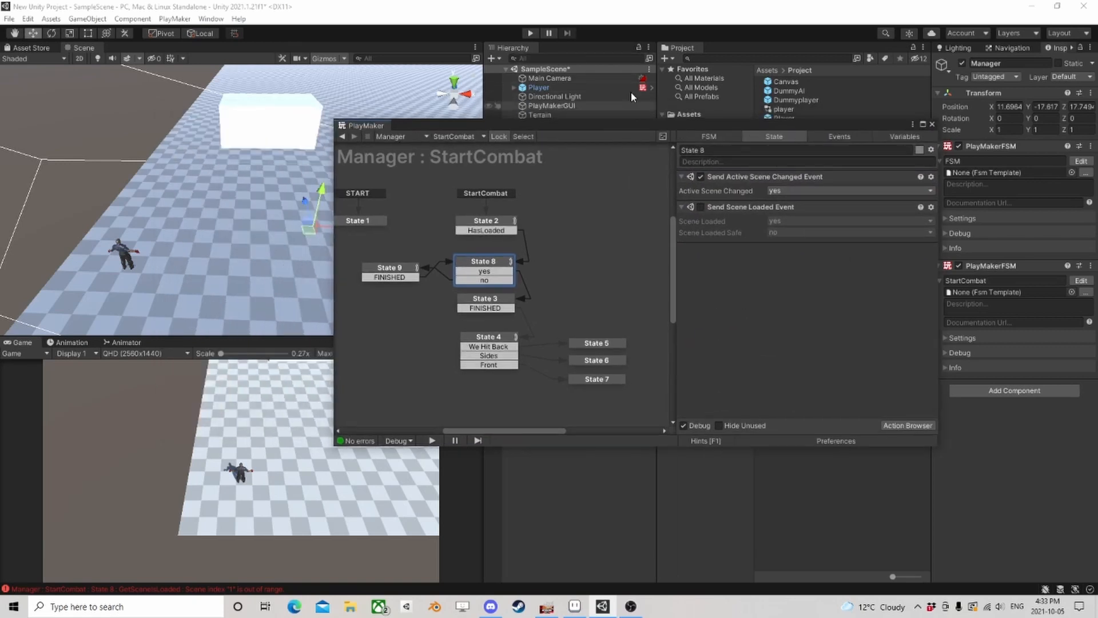
# Test the StartCombat FSM with the Active Scene Changed event in play mode, and stop the run
pyautogui.click(527, 33)
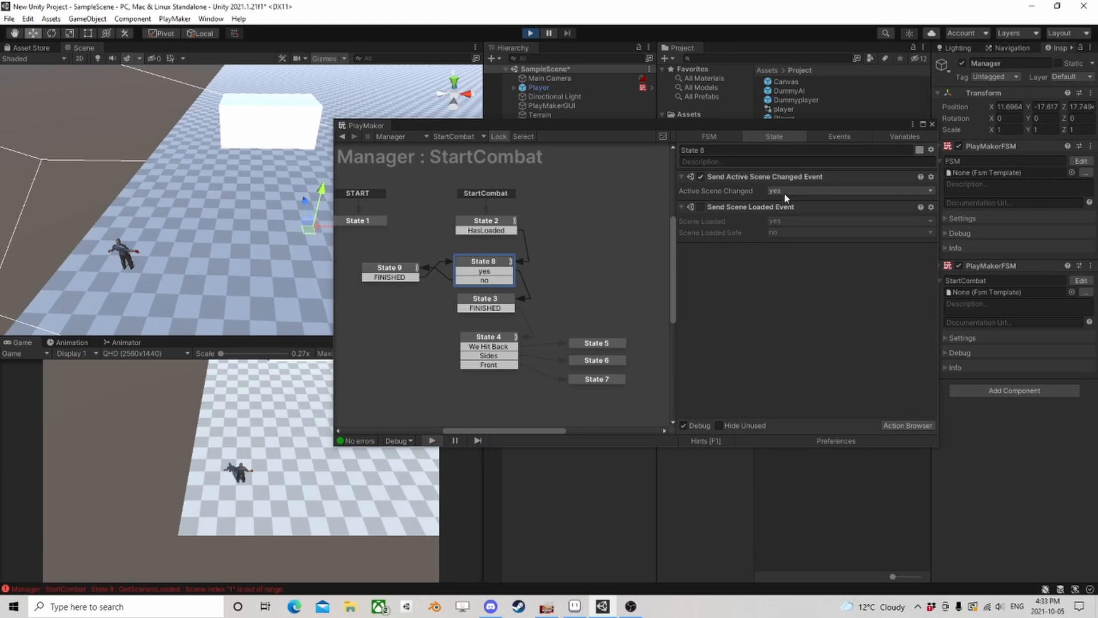
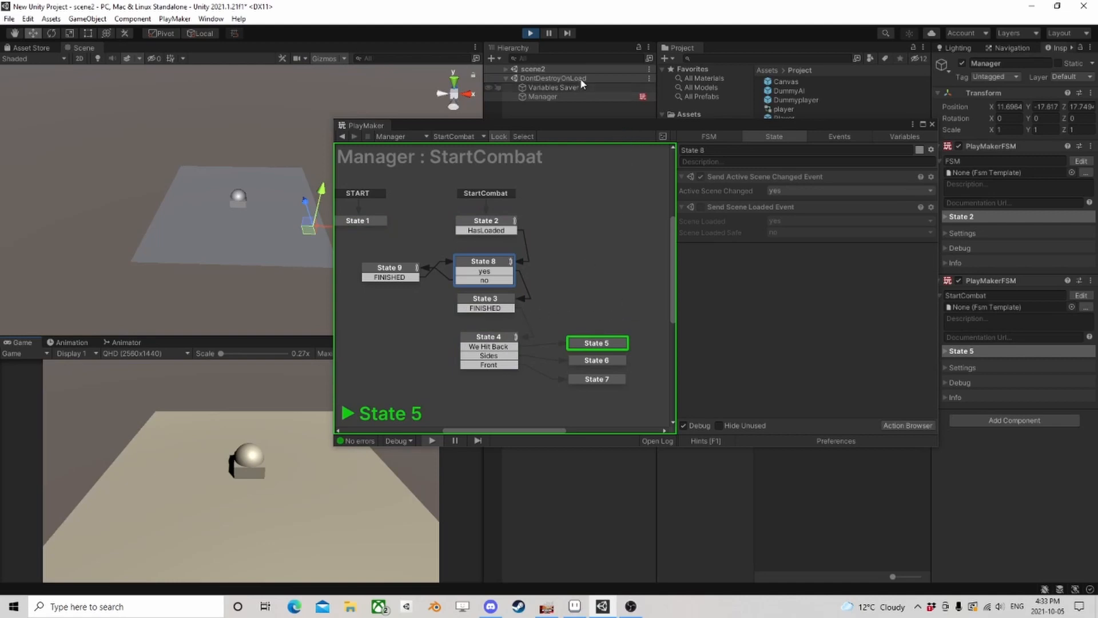
pyautogui.click(531, 33)
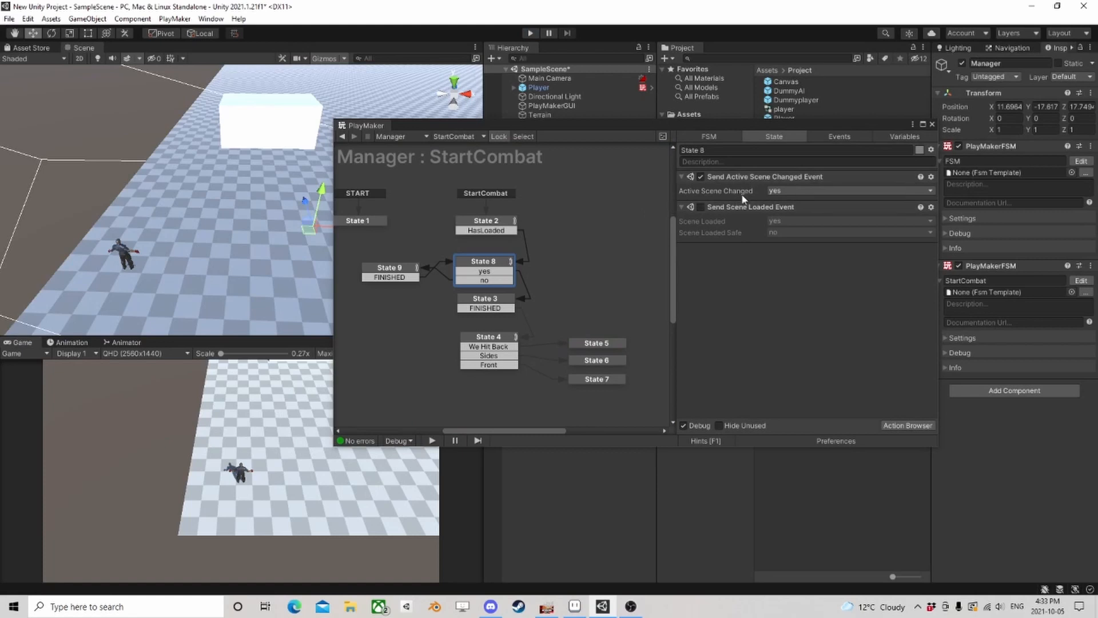
# Clean up the StartCombat FSM by deleting State 8's Send Scene Loaded Event action and no transition, along with State 9
pyautogui.click(734, 209)
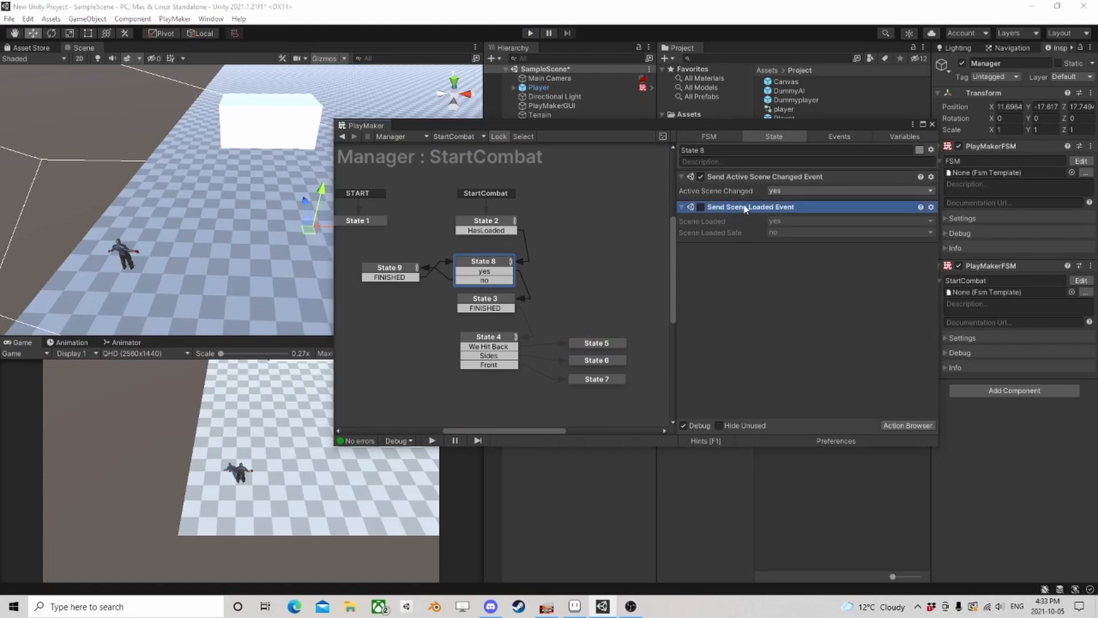
pyautogui.press('Delete')
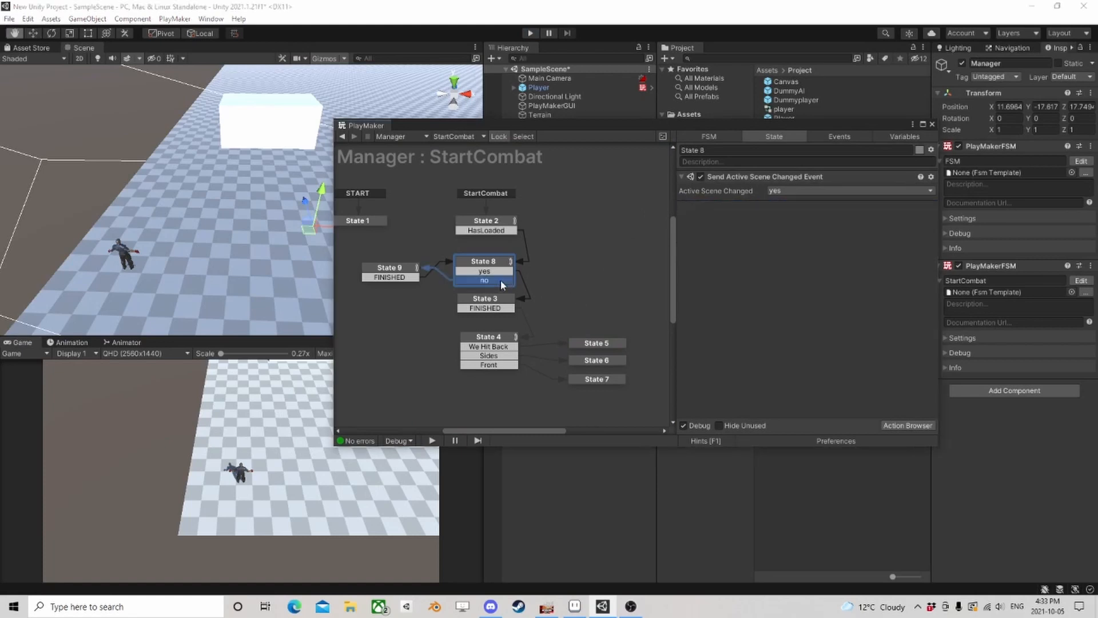
pyautogui.rightClick(500, 279)
pyautogui.click(544, 442)
pyautogui.click(396, 274)
pyautogui.press('Delete')
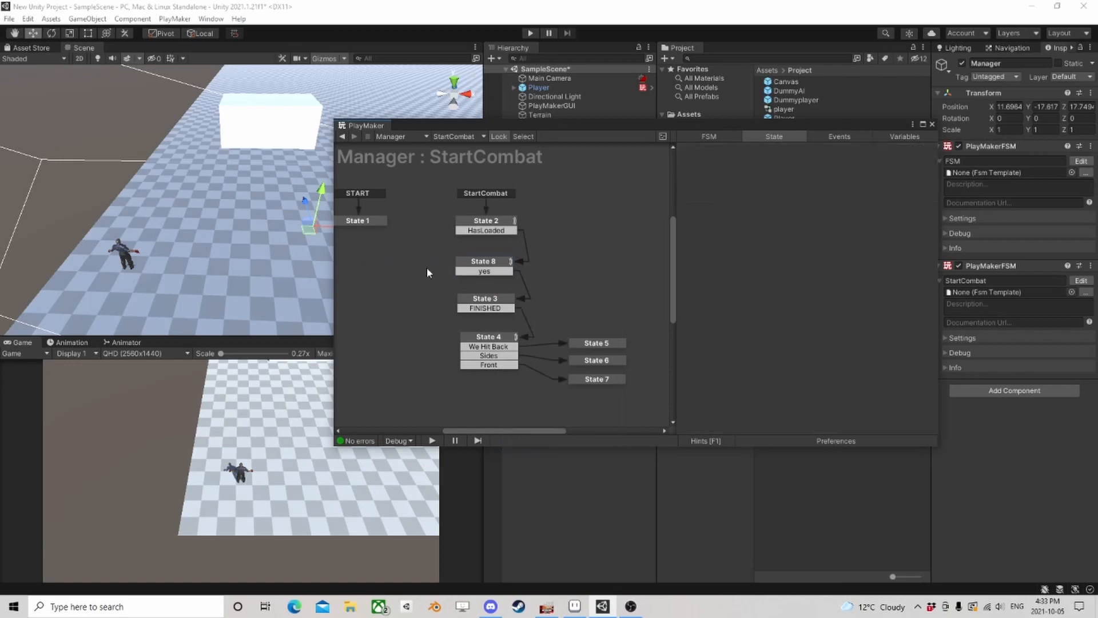
# Spread State 8 and State 3 apart and add a new State 9 between them, linked from State 8's yes event
pyautogui.click(482, 266)
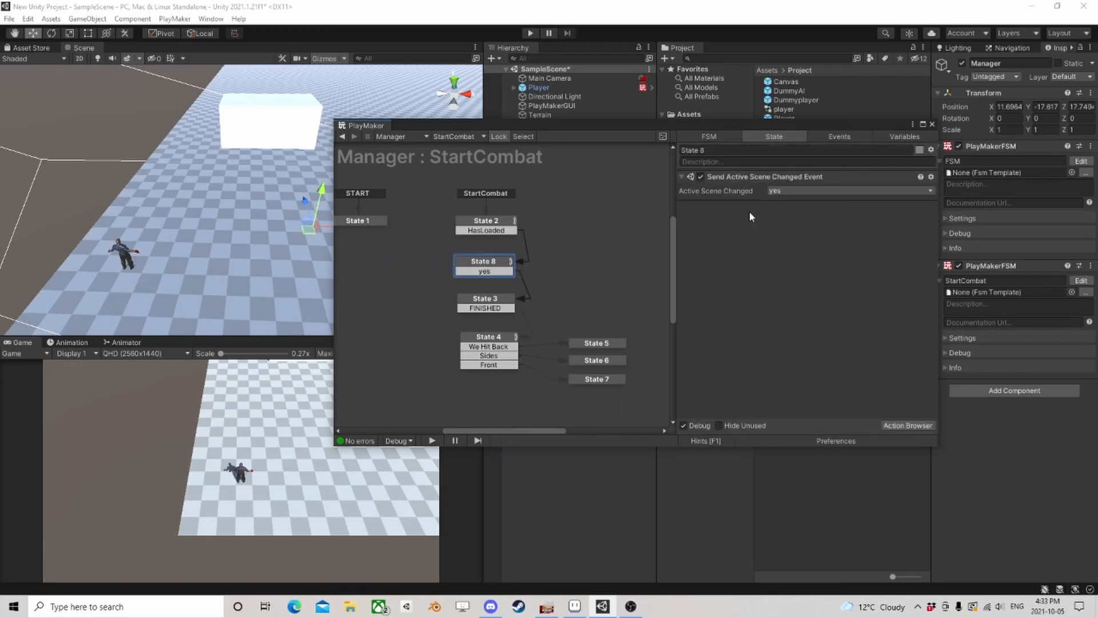
pyautogui.click(479, 306)
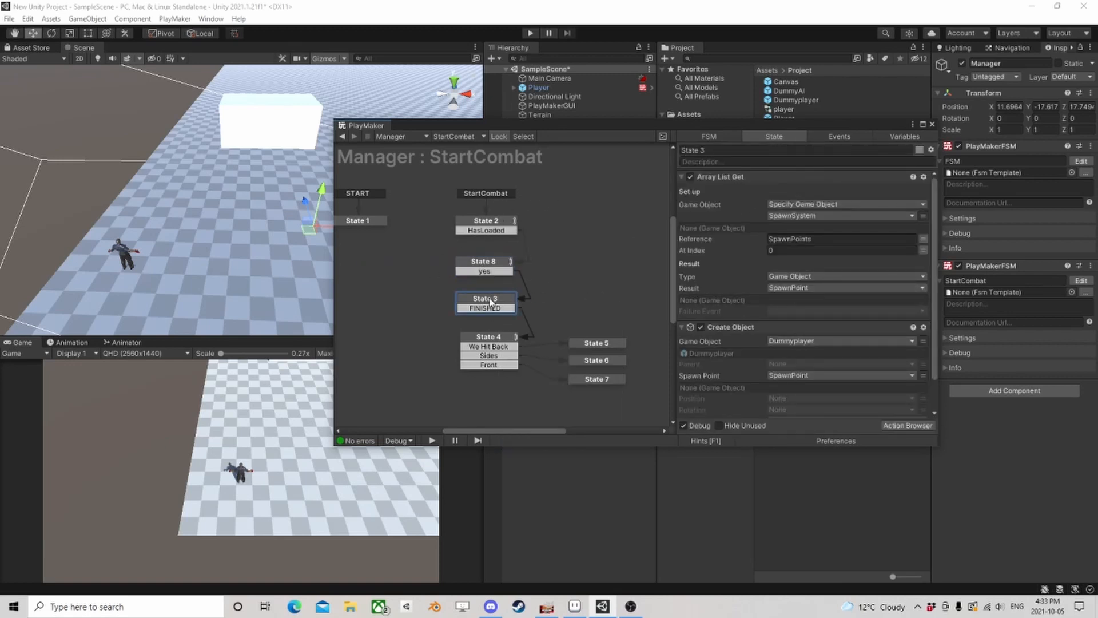
pyautogui.moveTo(491, 302); pyautogui.dragTo(491, 312)
pyautogui.moveTo(496, 267); pyautogui.dragTo(516, 280)
pyautogui.rightClick(491, 274)
pyautogui.click(512, 282)
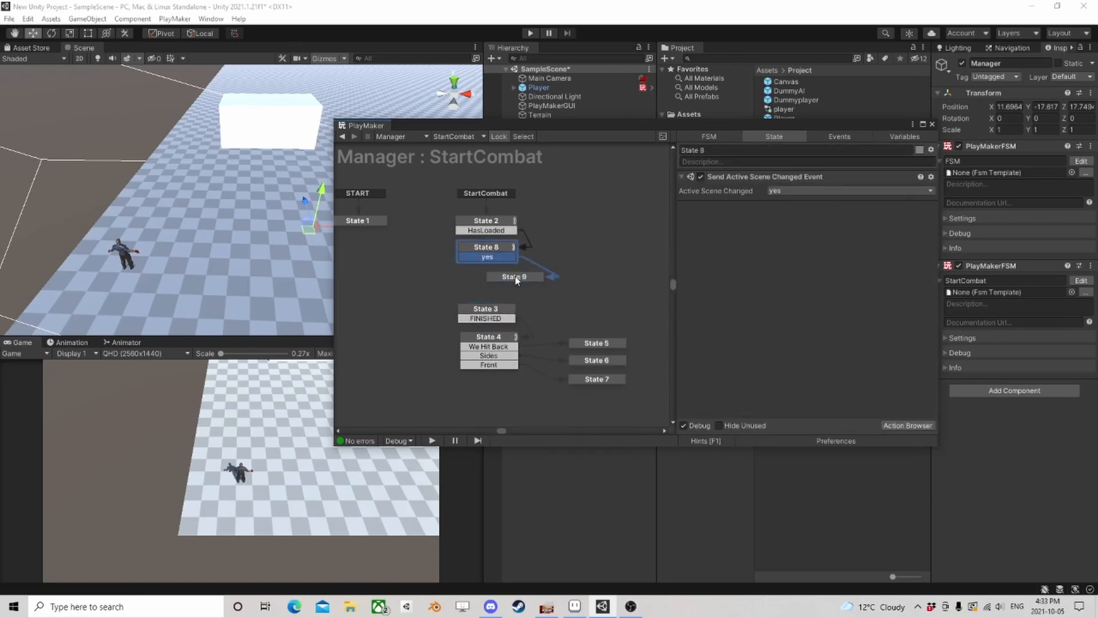
# Add a Game Object Is Null action to State 9
pyautogui.click(906, 423)
pyautogui.write('is')
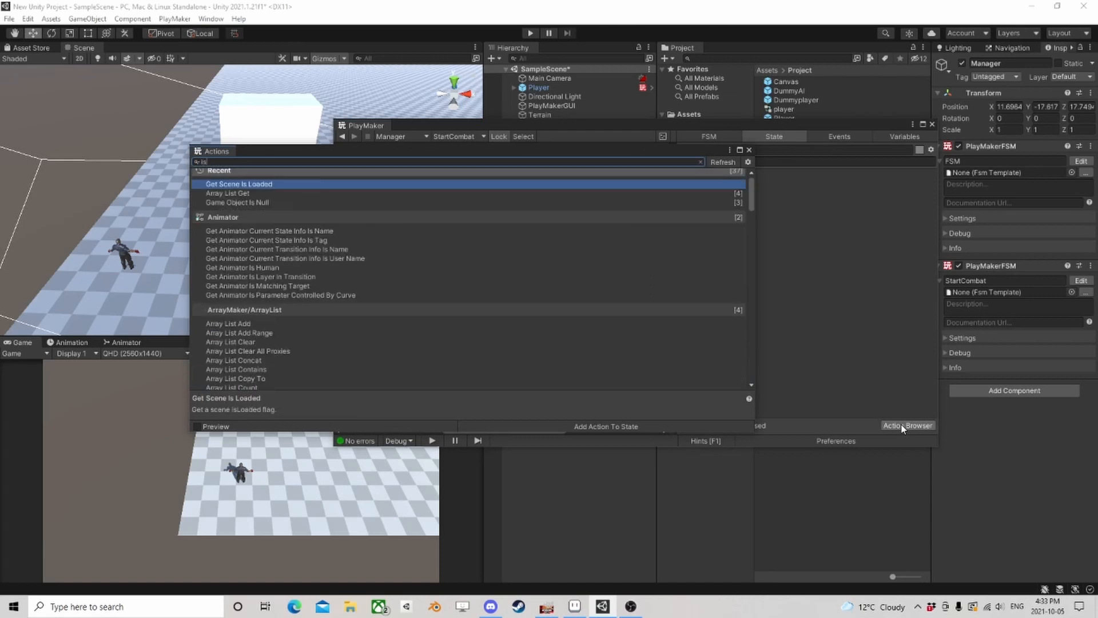
pyautogui.write(' null')
pyautogui.press('Return')
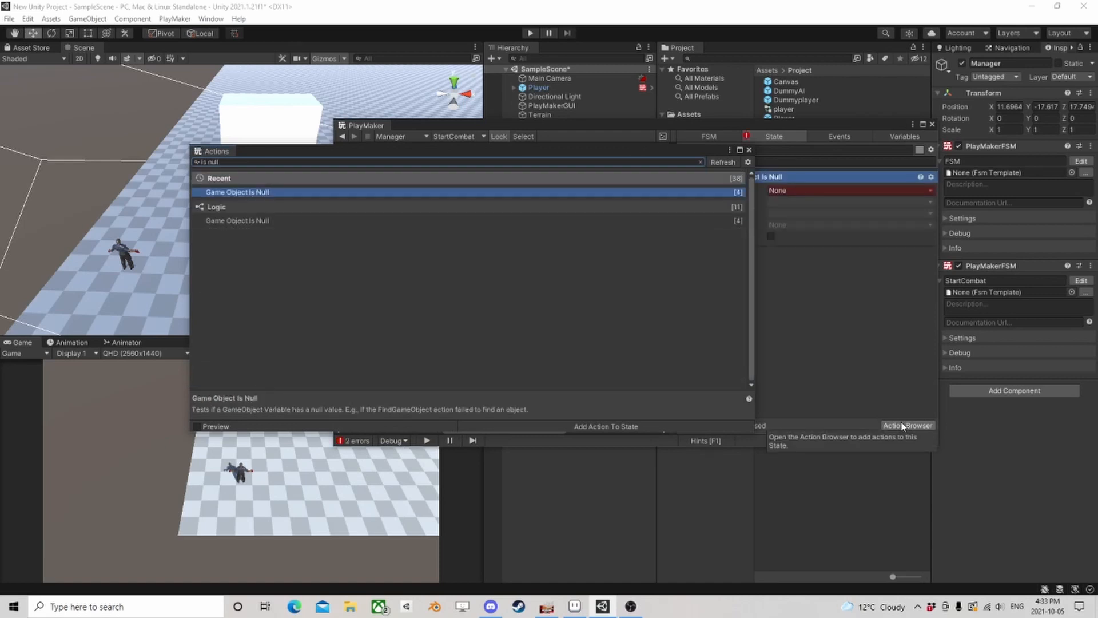
pyautogui.click(750, 149)
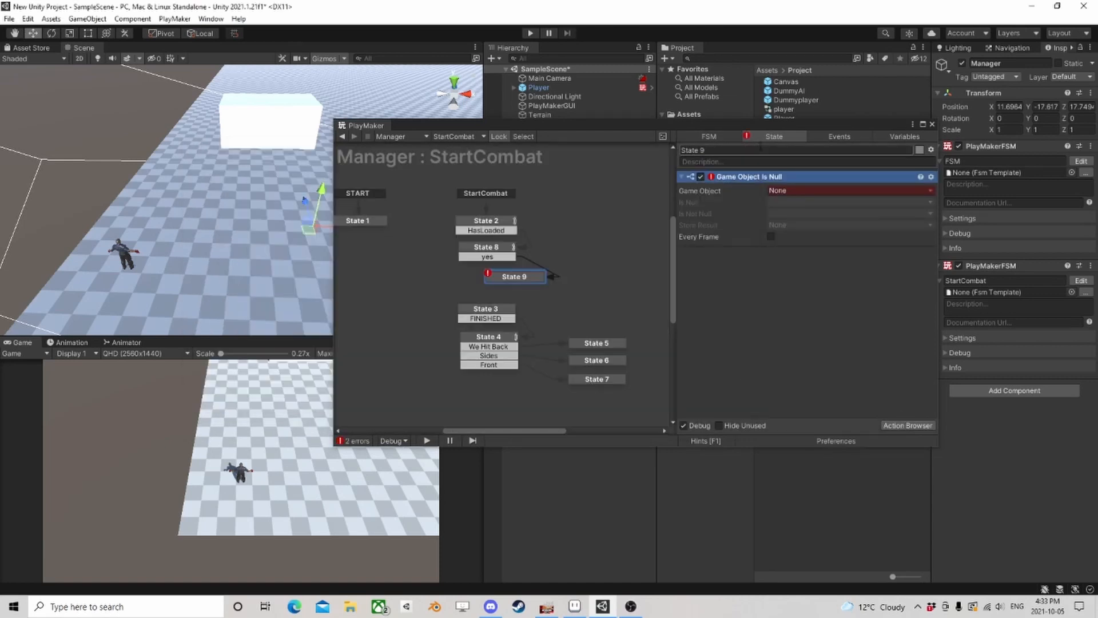
# Have Game Object Is Null check the global SpawnSystem every frame and send a new event named ok ready when it is not null
pyautogui.click(780, 188)
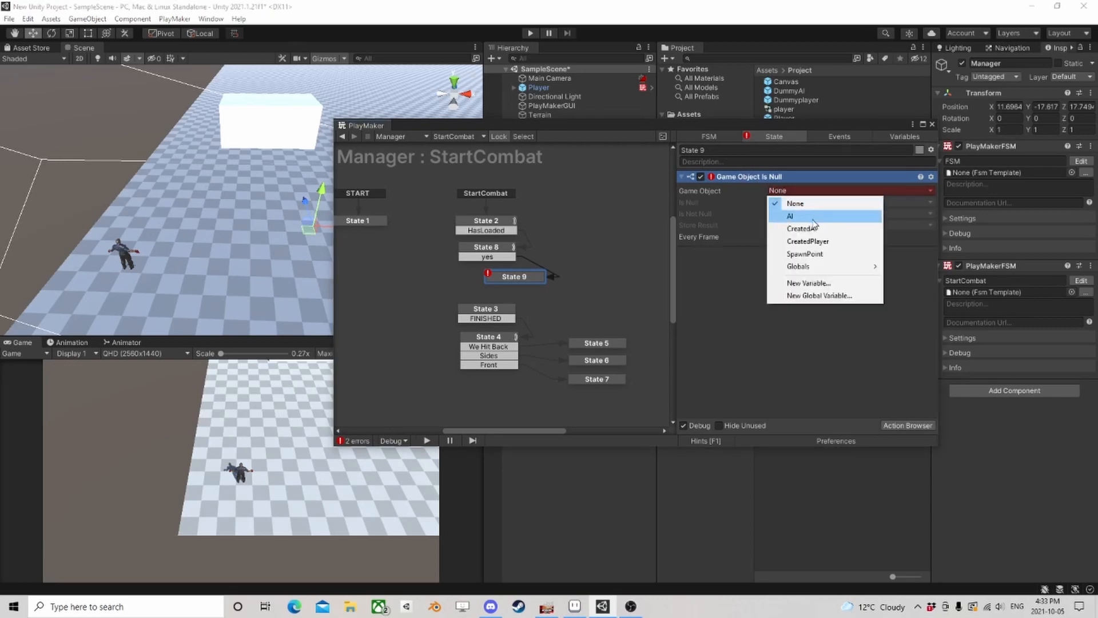
pyautogui.moveTo(810, 269)
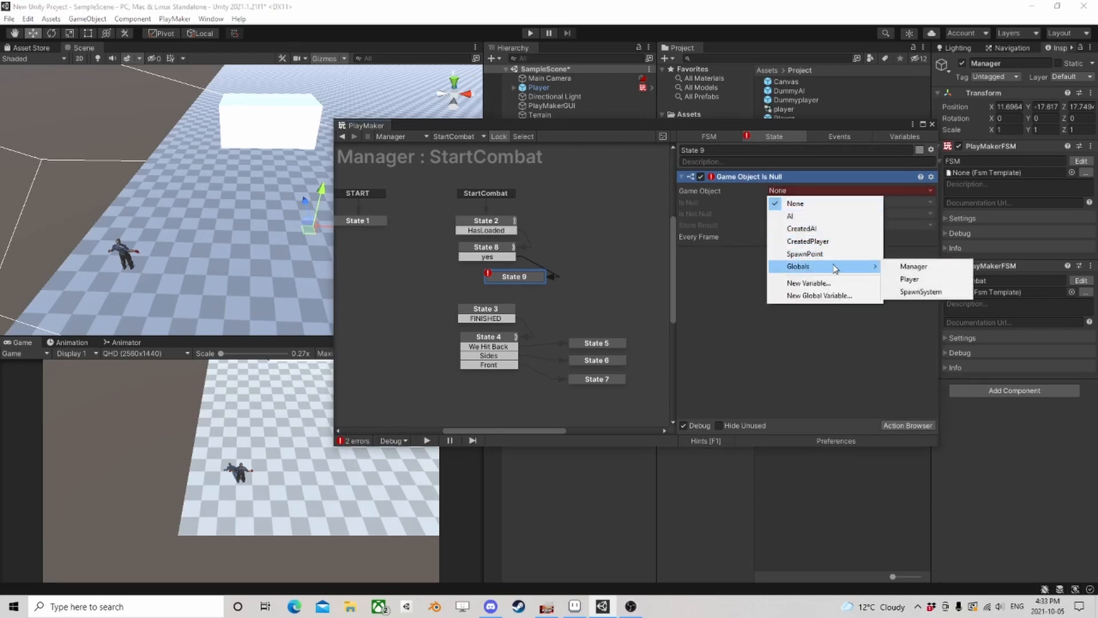
pyautogui.click(921, 291)
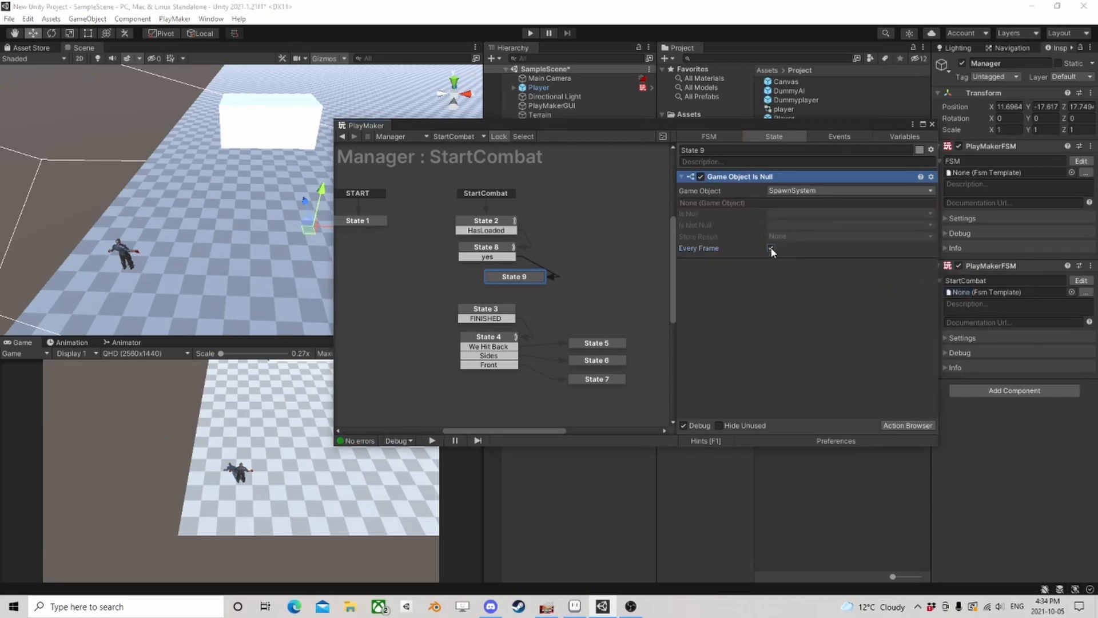
pyautogui.click(781, 226)
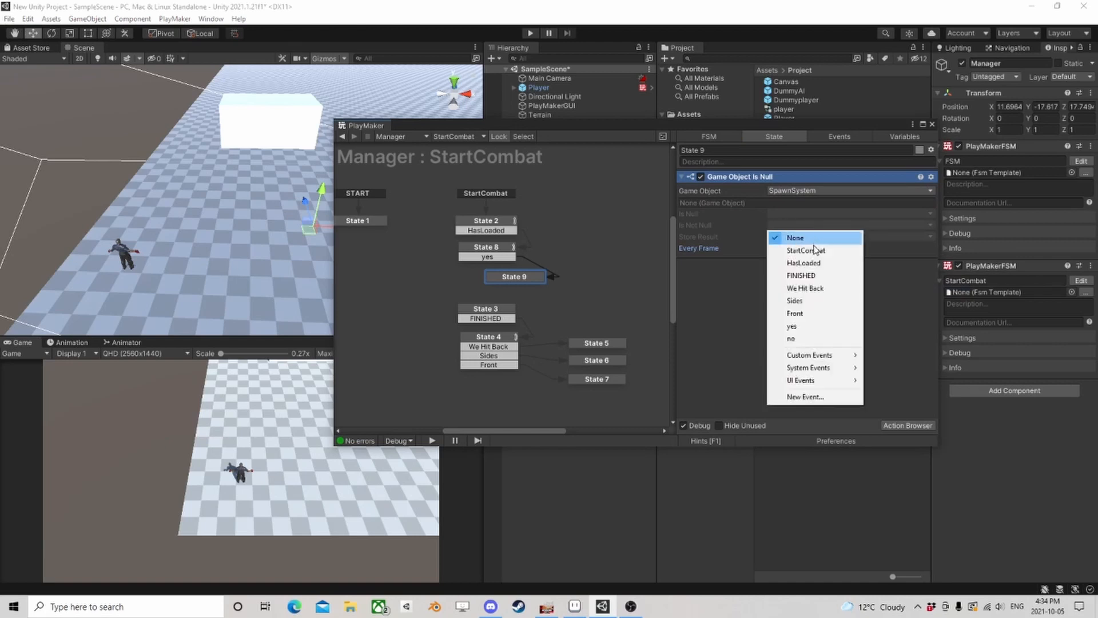
pyautogui.click(805, 396)
pyautogui.write('ok ready')
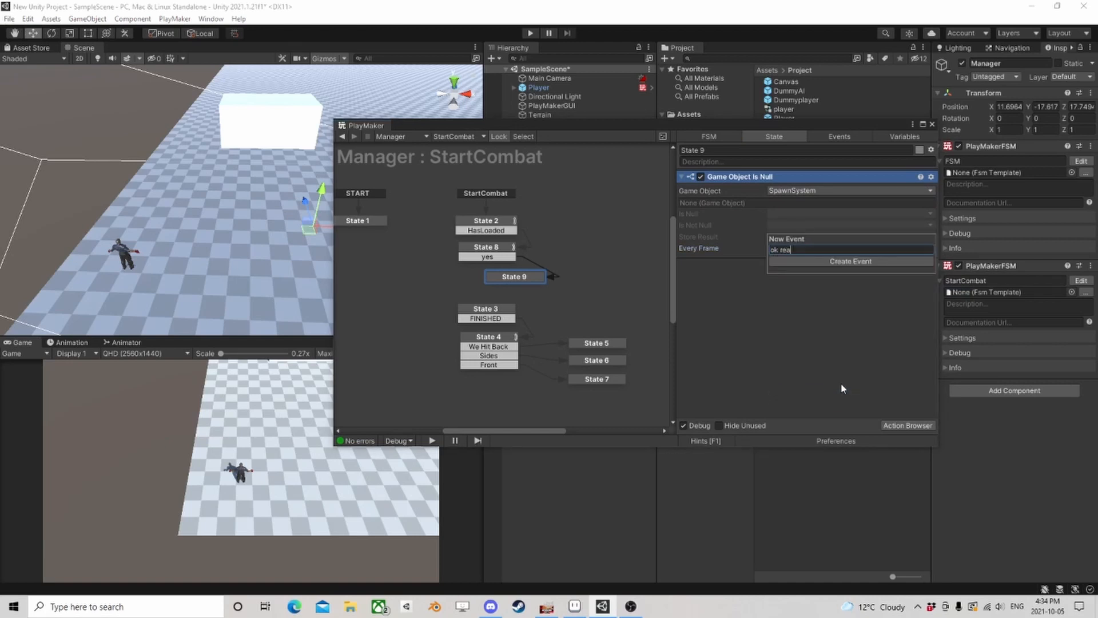
pyautogui.press('Return')
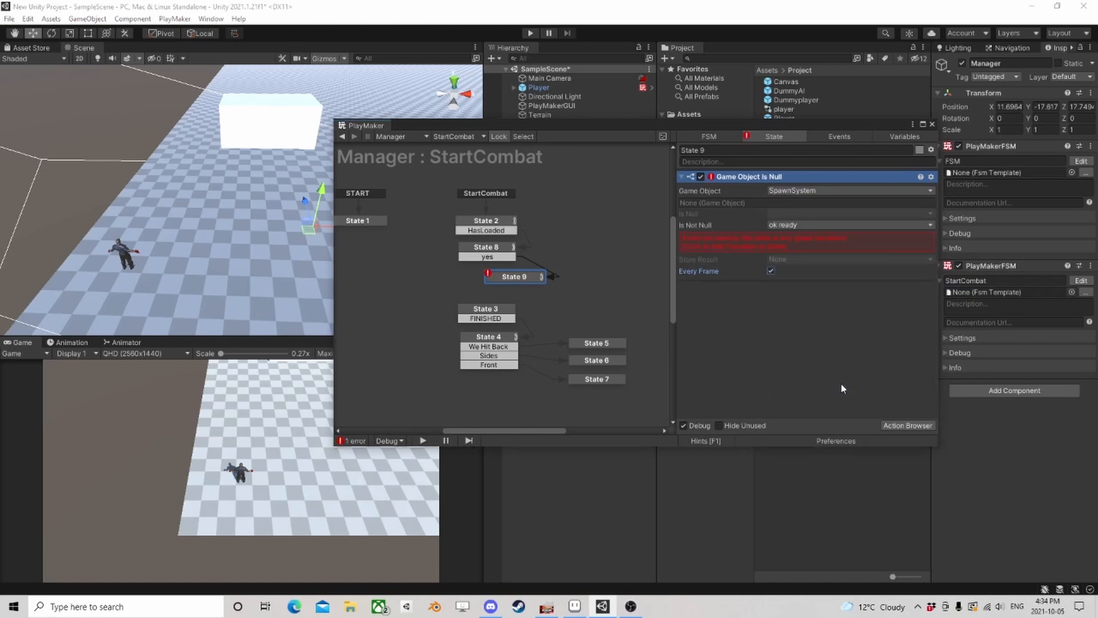
# Add State 9's ok ready transition, connect it to State 3, and save the scene
pyautogui.click(751, 245)
pyautogui.moveTo(526, 288); pyautogui.dragTo(498, 280)
pyautogui.moveTo(533, 123); pyautogui.dragTo(703, 137)
pyautogui.click(9, 19)
pyautogui.click(30, 73)
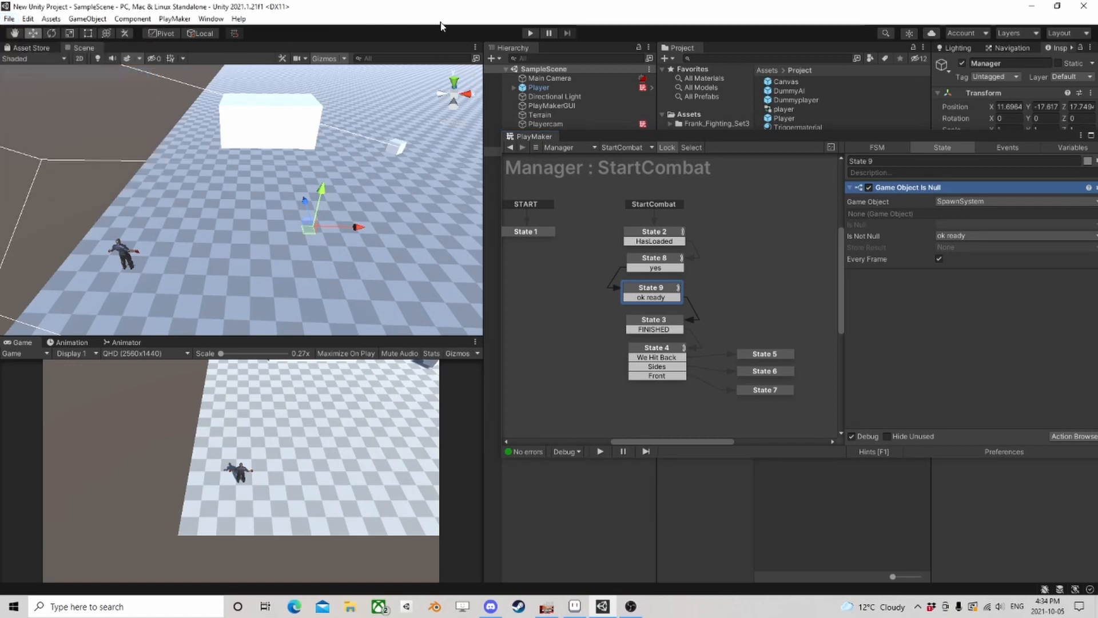
# Run the game and walk the player into the combat trigger to load scene2
pyautogui.click(530, 34)
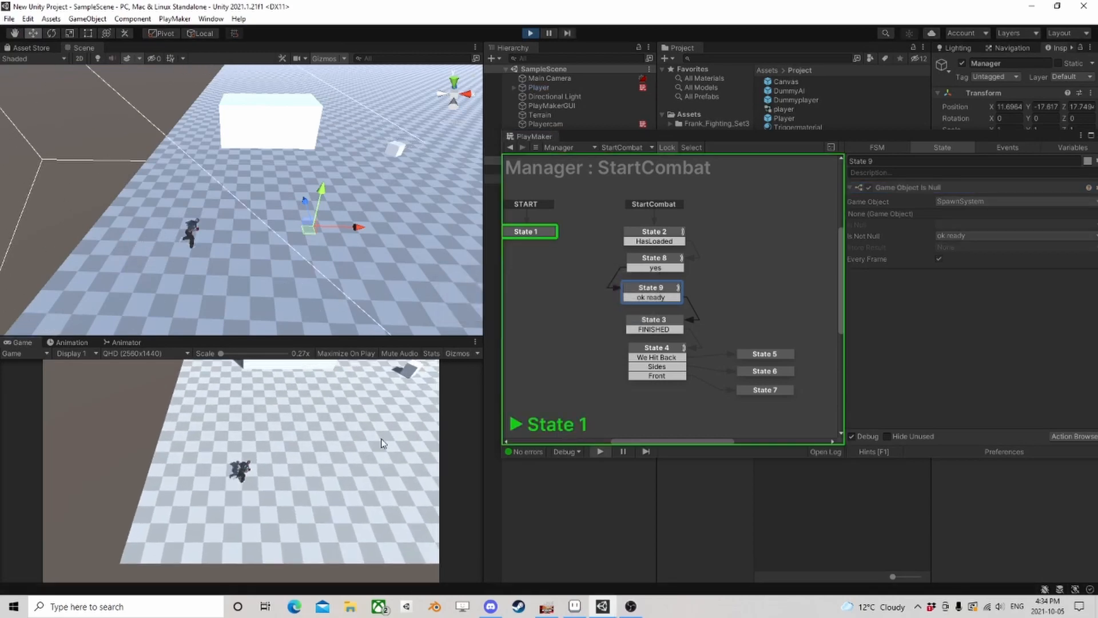
pyautogui.press('d')
pyautogui.press('w')
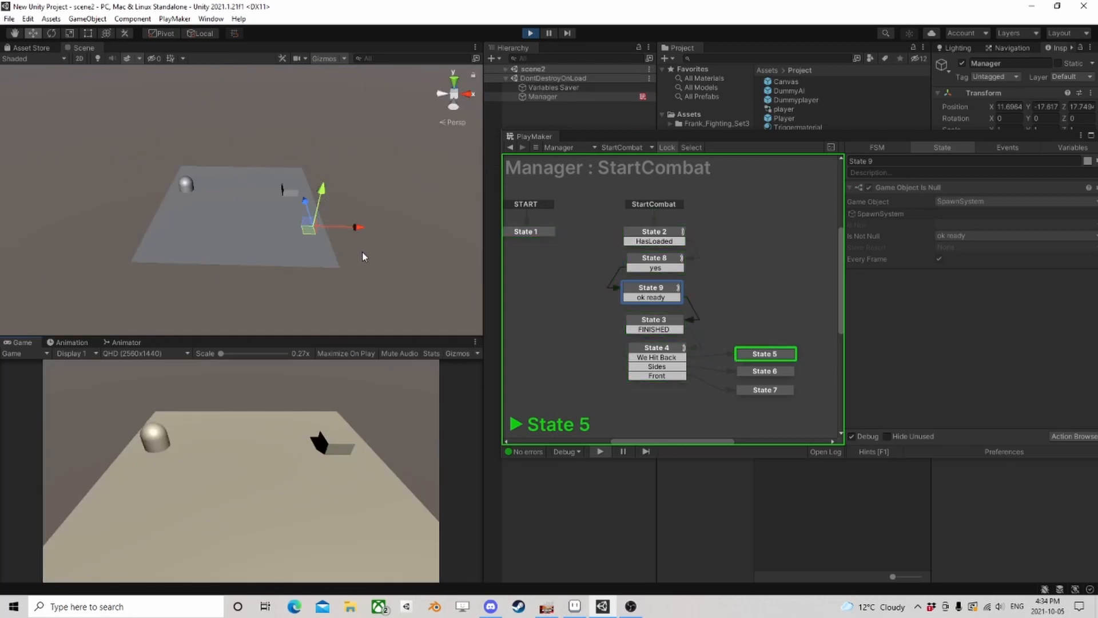
# Examine the Array List Get and Create Object settings of State 5 while the game runs
pyautogui.moveTo(918, 138); pyautogui.dragTo(781, 170)
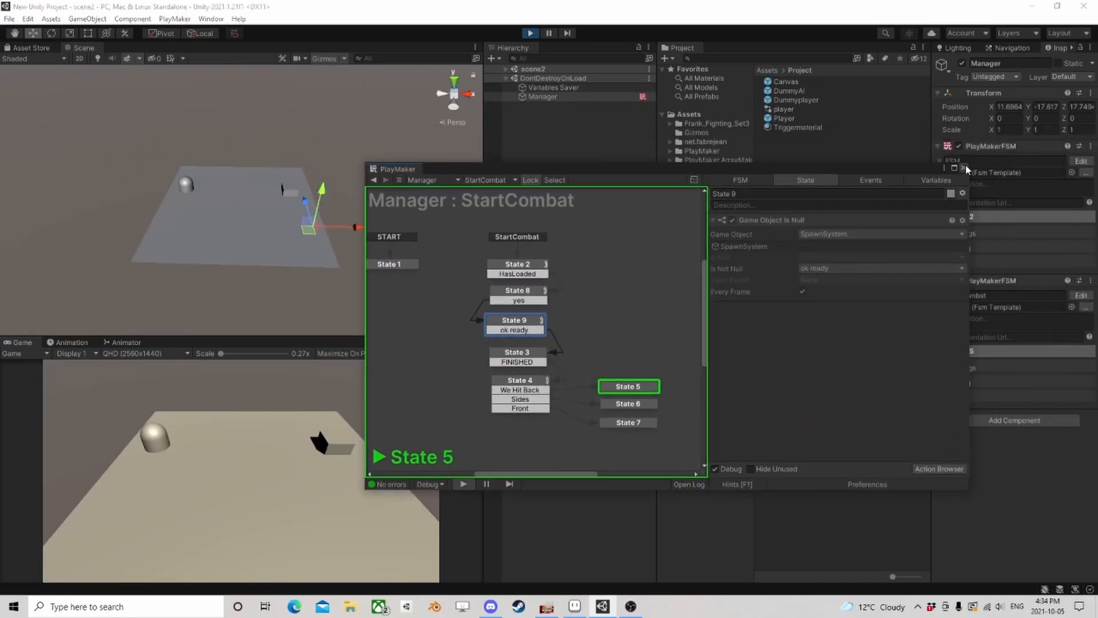
pyautogui.click(620, 392)
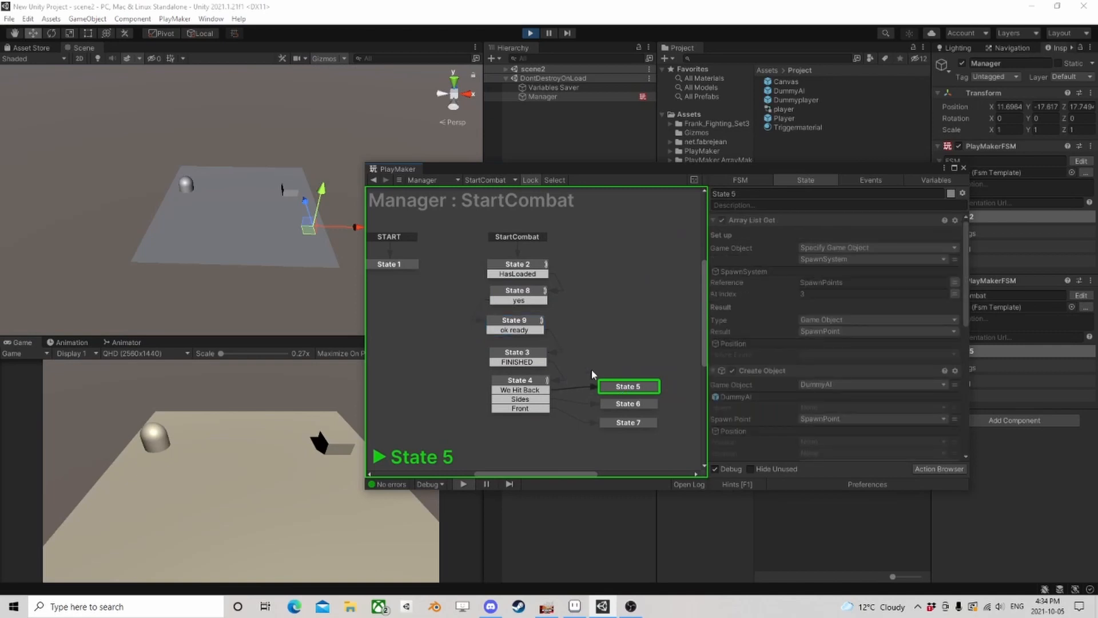
pyautogui.scroll(-6, 790, 370)
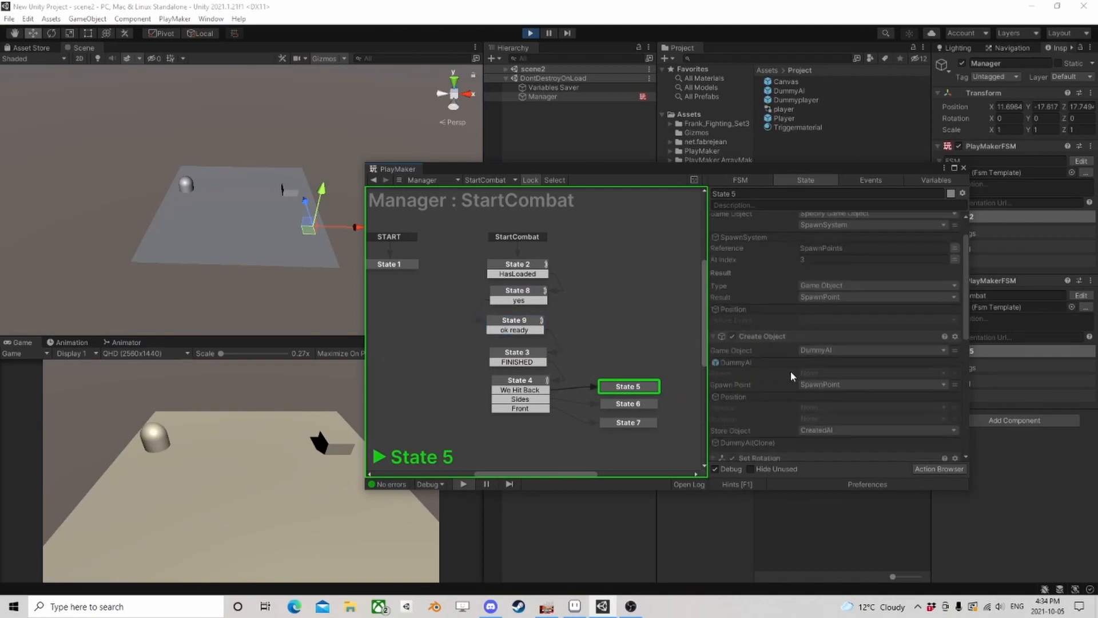
# Close the FSM editor, expand scene2, and inspect the orientation of the spawned Dummyplayer and DummyAI clones
pyautogui.click(965, 168)
pyautogui.click(506, 70)
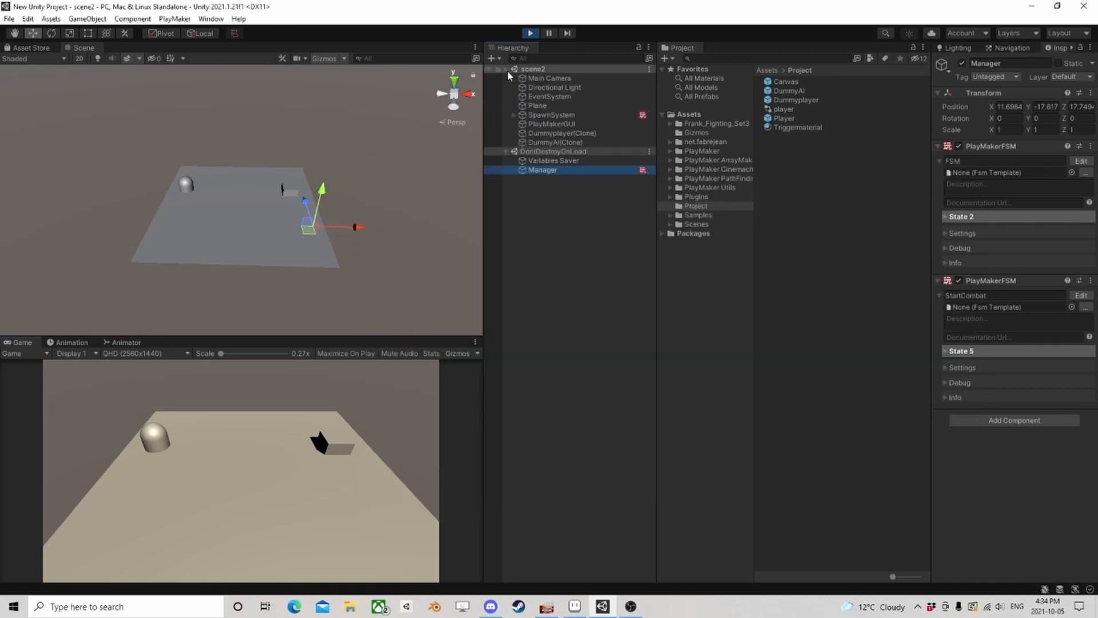
pyautogui.click(560, 135)
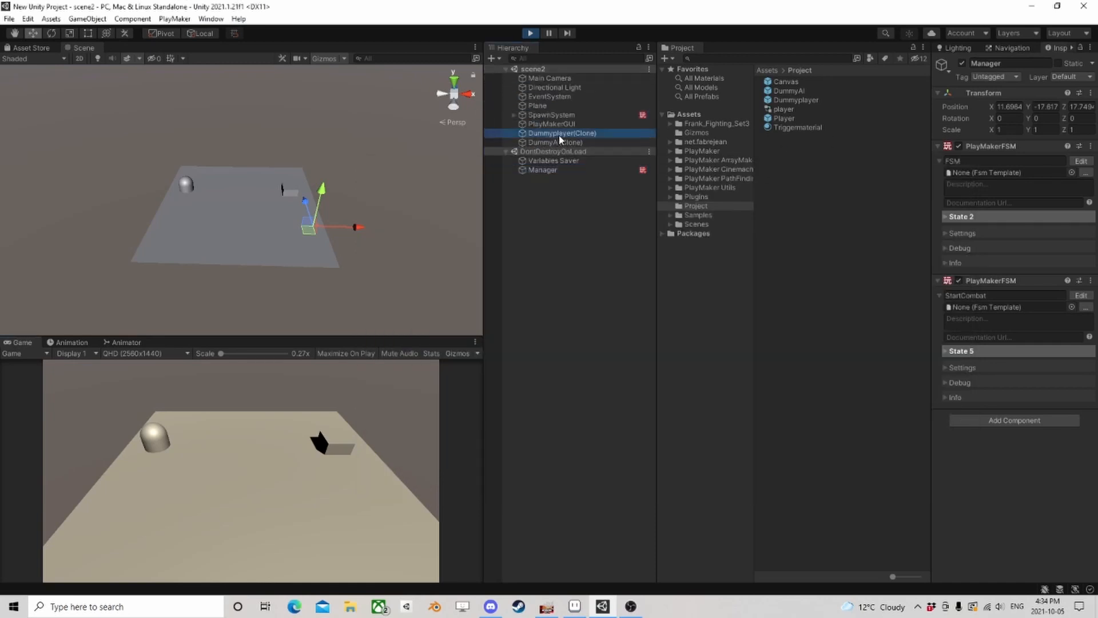
pyautogui.press('f')
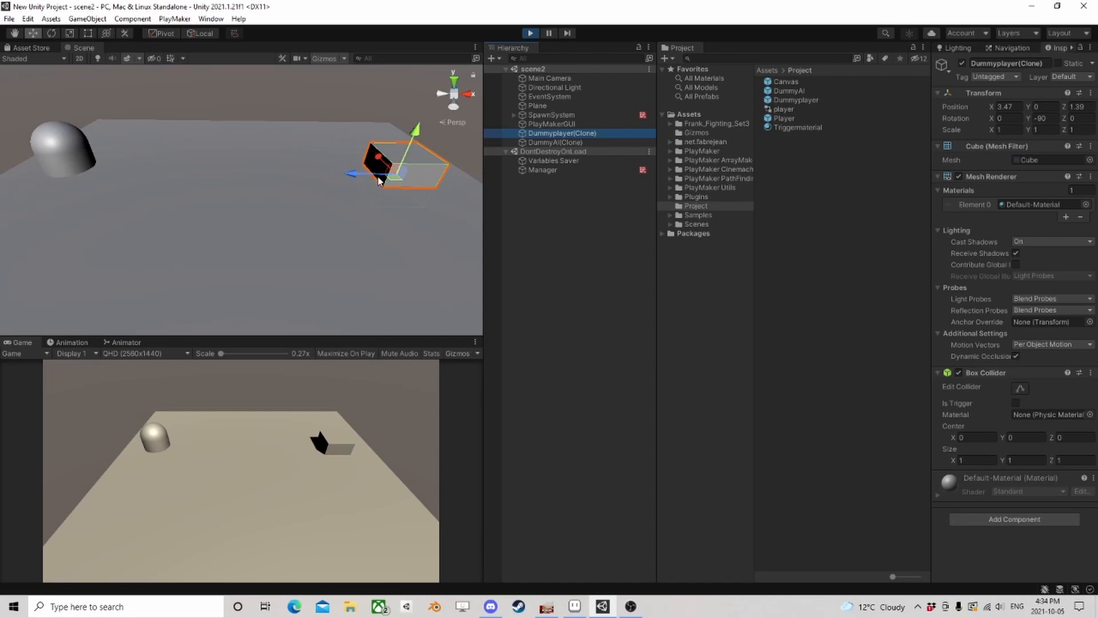
pyautogui.click(563, 142)
pyautogui.press('f')
pyautogui.moveTo(138, 201); pyautogui.dragTo(118, 222, button='middle')
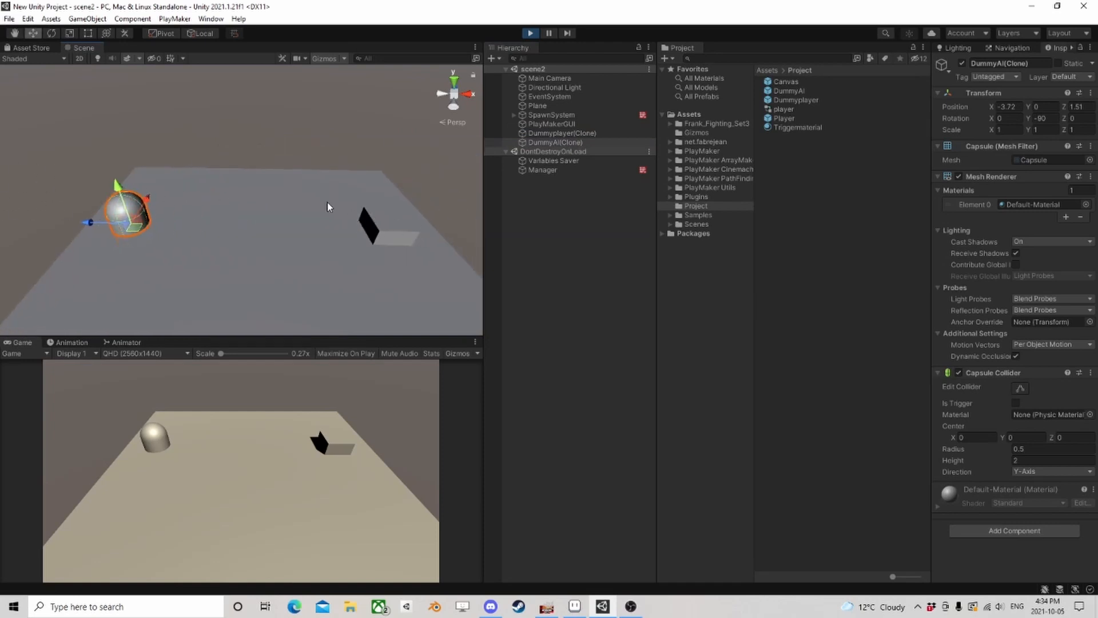
# Restart the game, check the spawned DummyAI clone's rotation in scene2, and stop the run
pyautogui.click(529, 33)
pyautogui.click(532, 33)
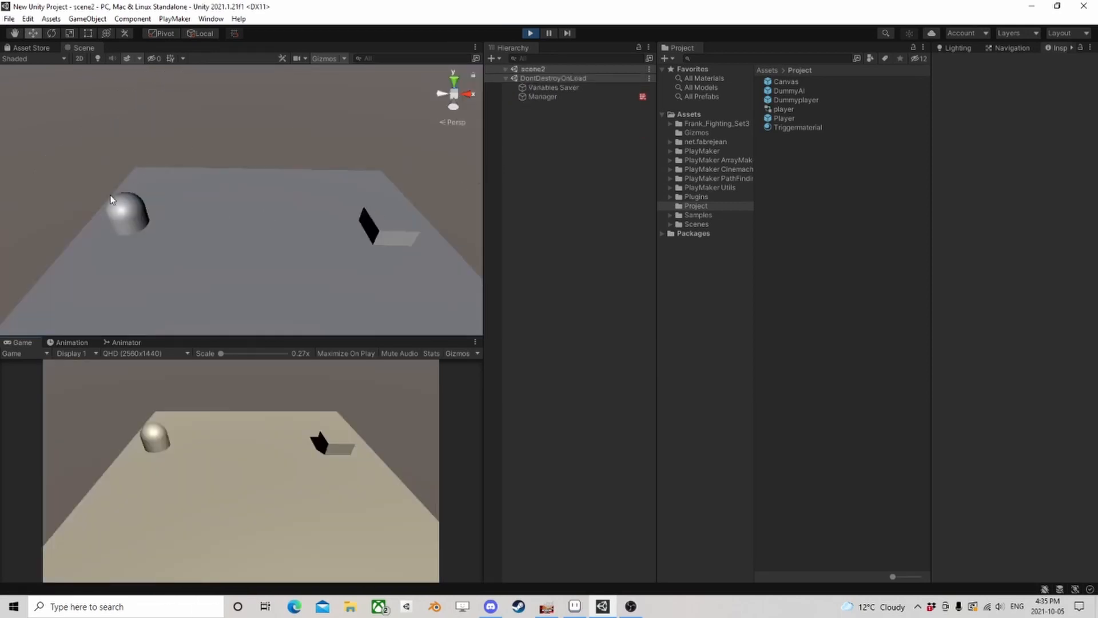
pyautogui.click(126, 210)
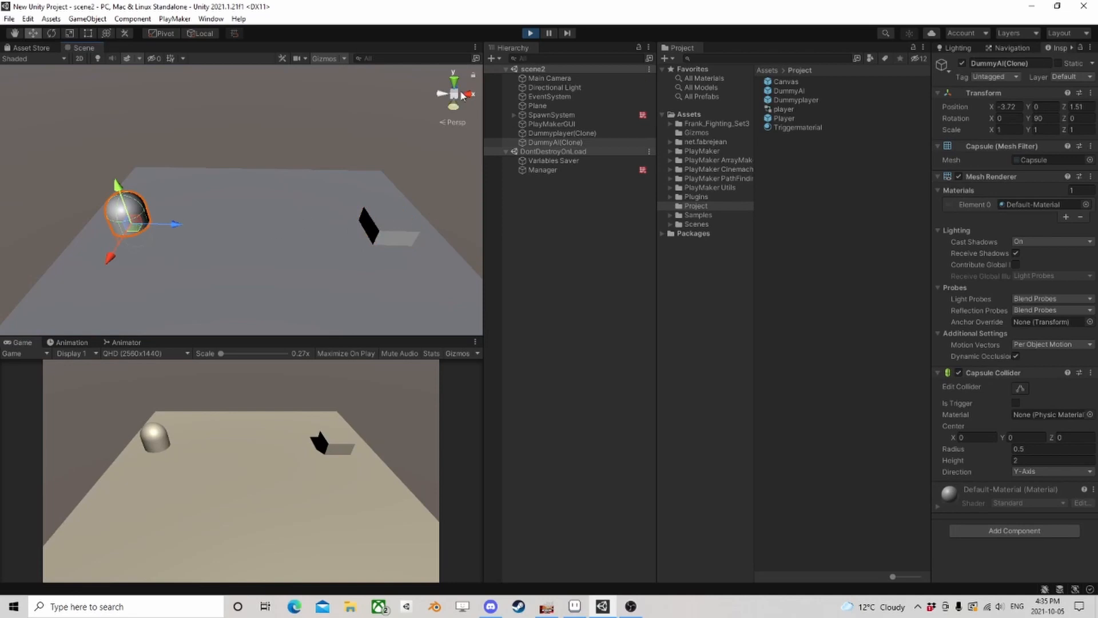
pyautogui.click(537, 30)
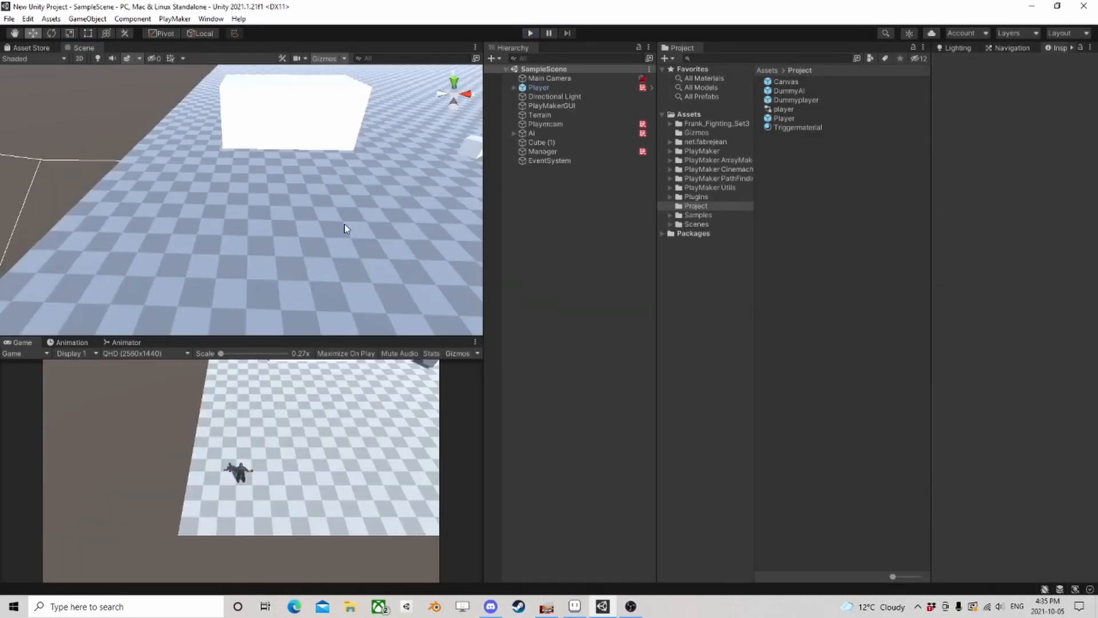